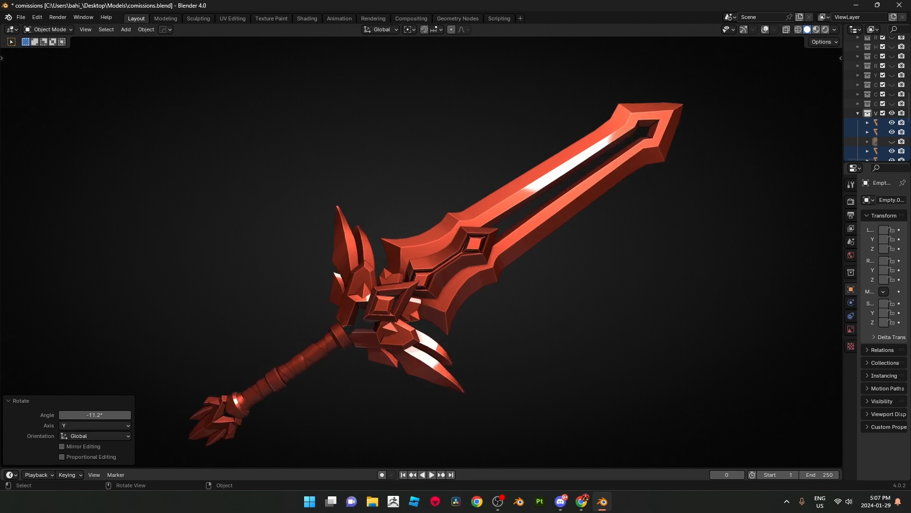
pyautogui.moveTo(435, 274); pyautogui.dragTo(466, 276, button='middle')
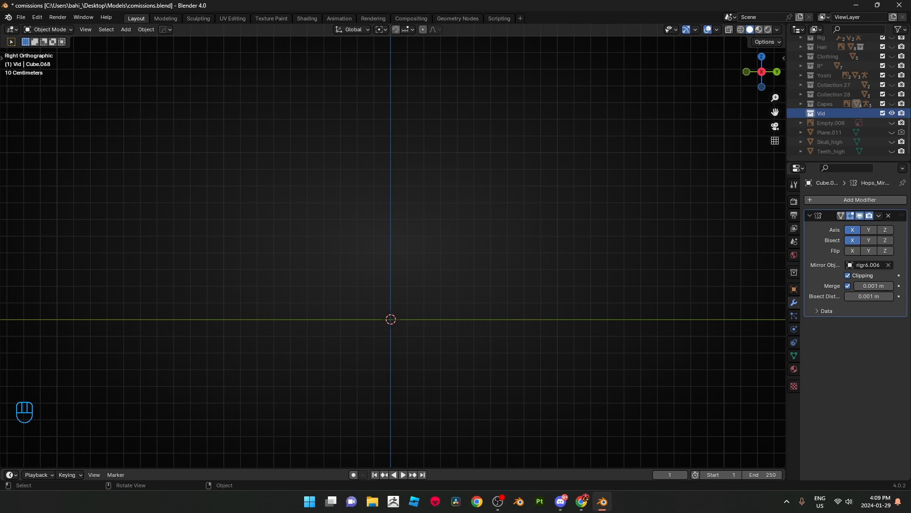
# Step: Add the sword concept picture as a reference image in the right orthographic view
pyautogui.scroll(1, 393, 252)
pyautogui.scroll(-1, 393, 252)
pyautogui.scroll(1, 393, 251)
pyautogui.hotkey('shift', 'a')
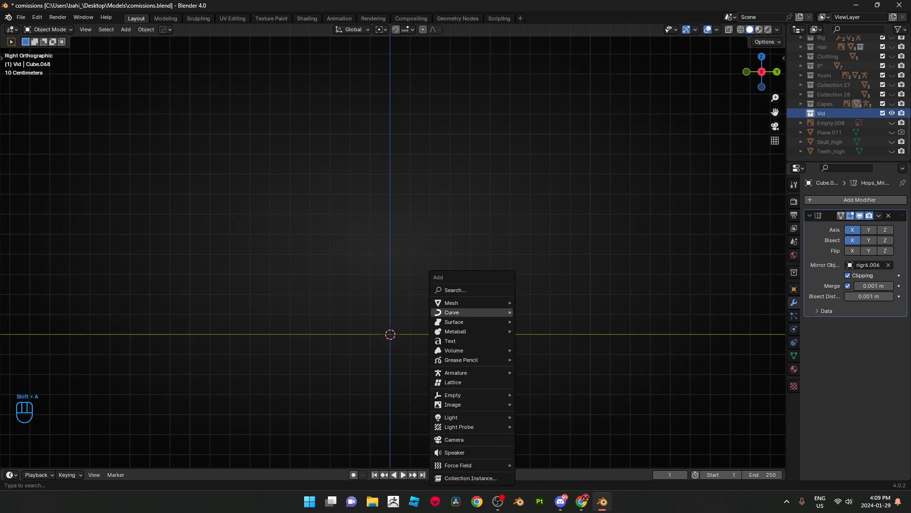
pyautogui.moveTo(470, 404)
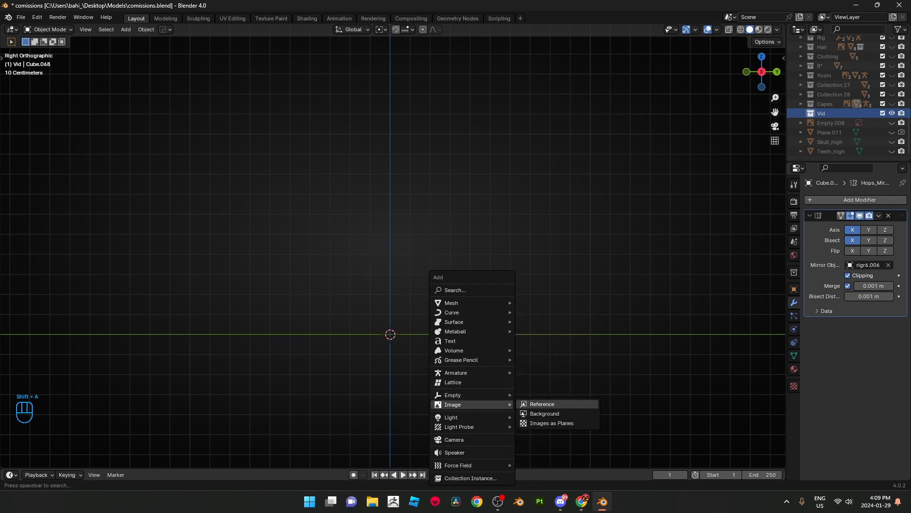
pyautogui.click(542, 404)
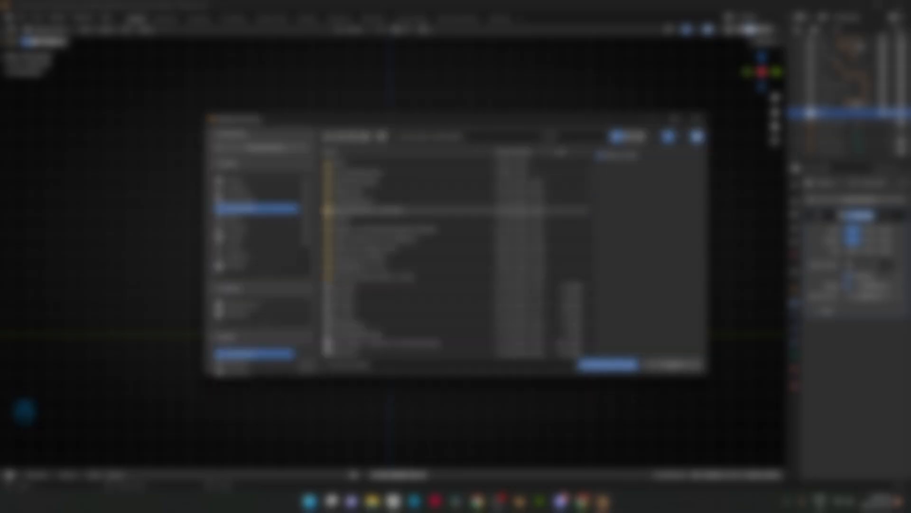
pyautogui.doubleClick(380, 164)
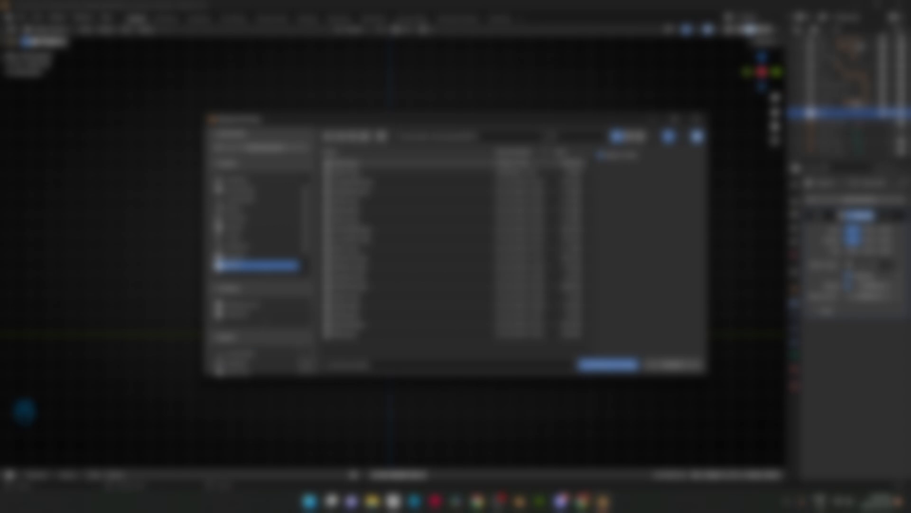
pyautogui.doubleClick(380, 163)
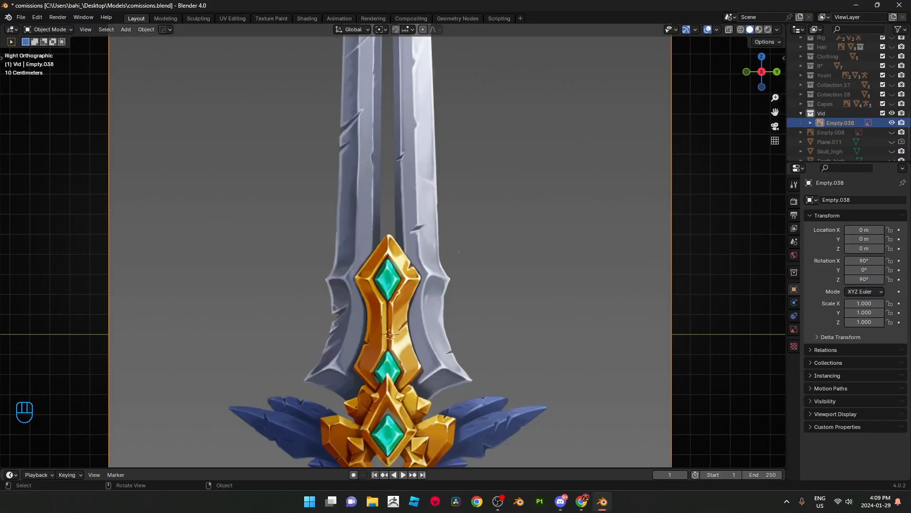
# Step: Scale the sword reference image down uniformly to about 0.195
pyautogui.scroll(-5, 393, 245)
pyautogui.keyDown('shift'); pyautogui.moveTo(393, 245); pyautogui.dragTo(388, 218, button='middle'); pyautogui.keyUp('shift')
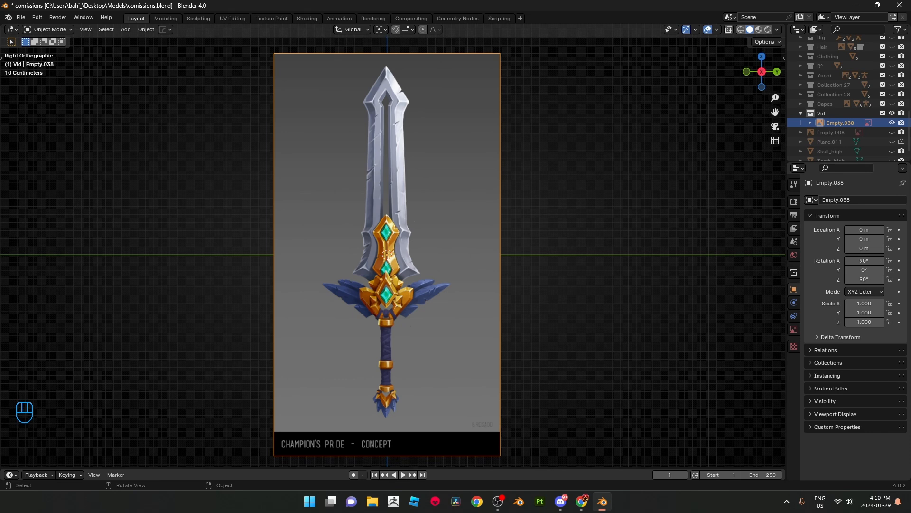
pyautogui.scroll(6, 387, 255)
pyautogui.press('s')
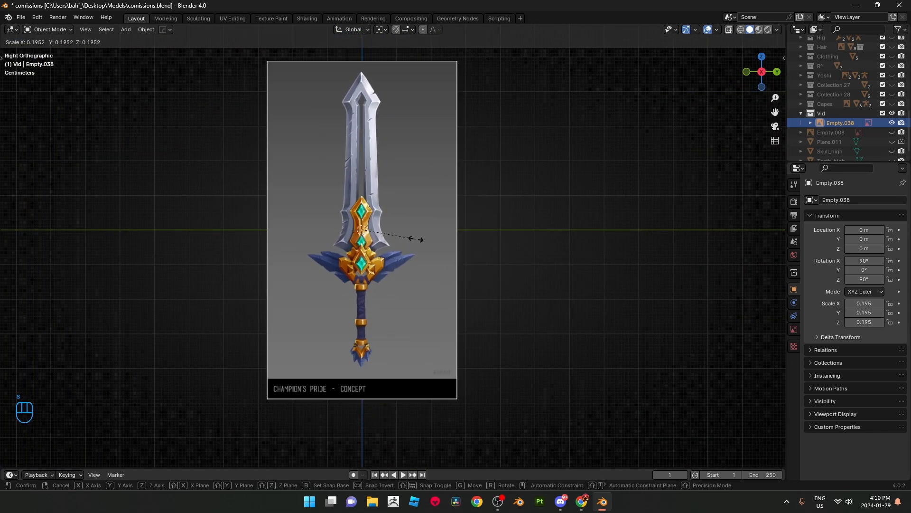
pyautogui.click(416, 240)
# Step: Move the reference image back along the X axis to about -0.193 m
pyautogui.scroll(4, 392, 247)
pyautogui.keyDown('shift'); pyautogui.moveTo(392, 246); pyautogui.dragTo(489, 309, button='middle'); pyautogui.keyUp('shift')
pyautogui.press('g')
pyautogui.press('x')
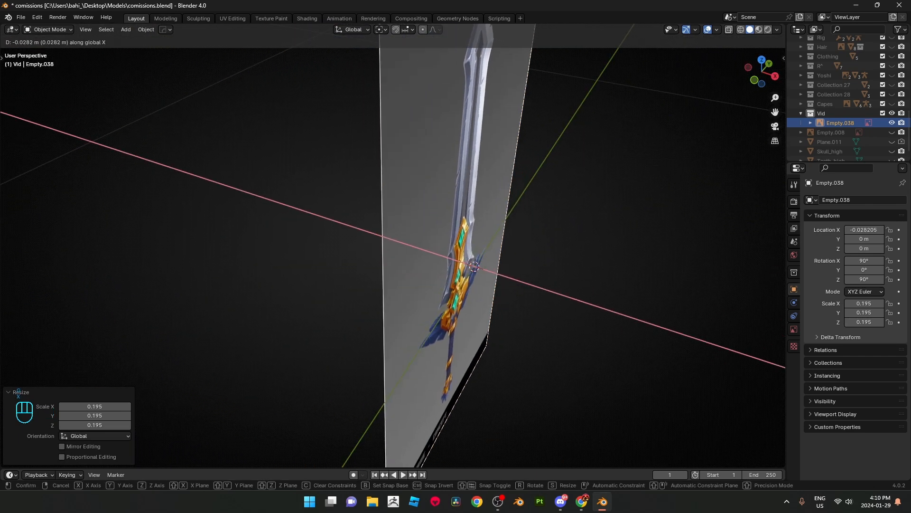
pyautogui.click(382, 256)
# Step: Centre the sword's midline on the origin in right view by shifting the reference image about 0.0023 m in Y and 0.0001 m in Z
pyautogui.press('KP_3')
pyautogui.scroll(5, 382, 256)
pyautogui.keyDown('shift'); pyautogui.moveTo(383, 257); pyautogui.dragTo(432, 308, button='middle'); pyautogui.keyUp('shift')
pyautogui.scroll(2, 431, 309)
pyautogui.press('g')
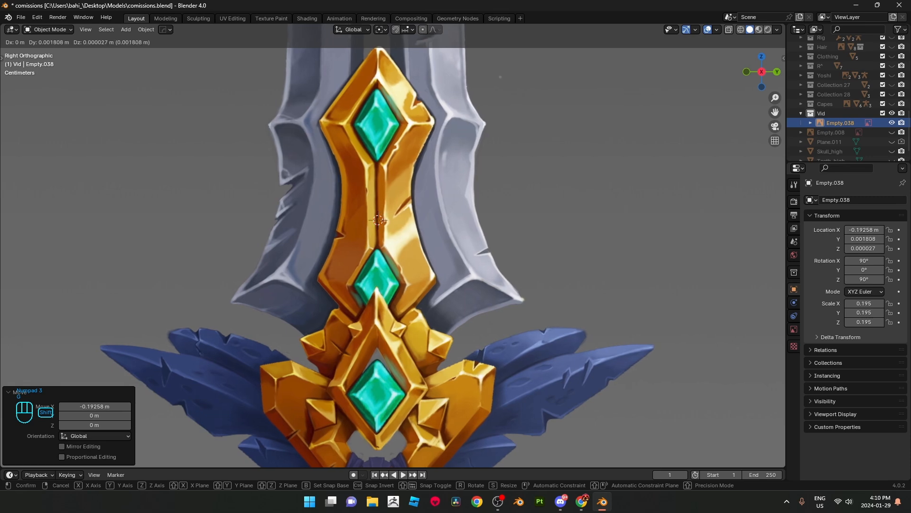
pyautogui.press('Return')
# Step: Push the reference image farther back along the X axis to about -0.231 m
pyautogui.scroll(-6, 394, 245)
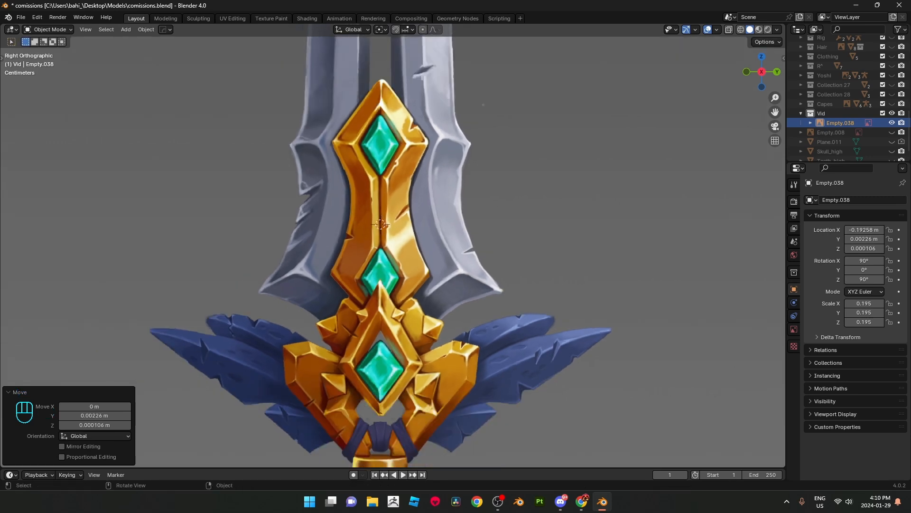
pyautogui.keyDown('shift'); pyautogui.moveTo(393, 245); pyautogui.dragTo(469, 312, button='middle'); pyautogui.keyUp('shift')
pyautogui.scroll(2, 395, 266)
pyautogui.press('g')
pyautogui.press('x')
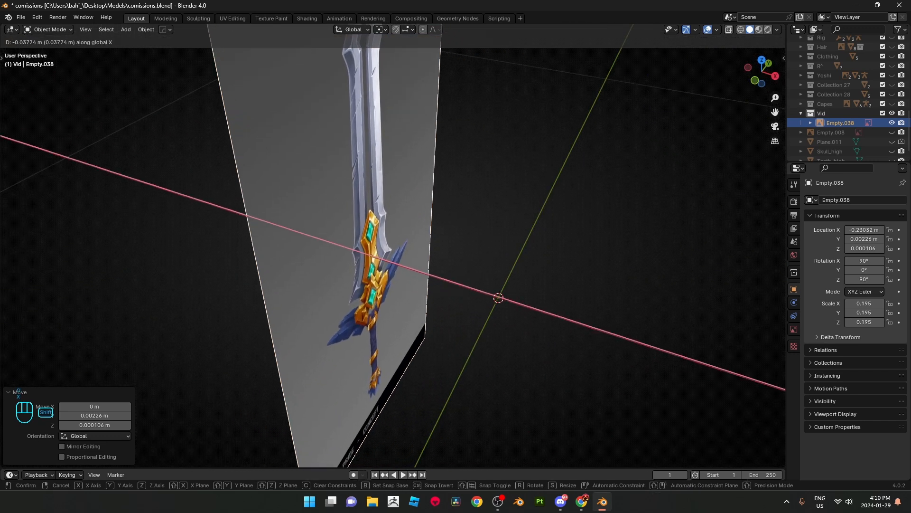
pyautogui.press('Return')
# Step: Check the reference image's placement relative to the origin in perspective and side views
pyautogui.press('KP_3')
pyautogui.scroll(-2, 392, 261)
pyautogui.scroll(3, 392, 261)
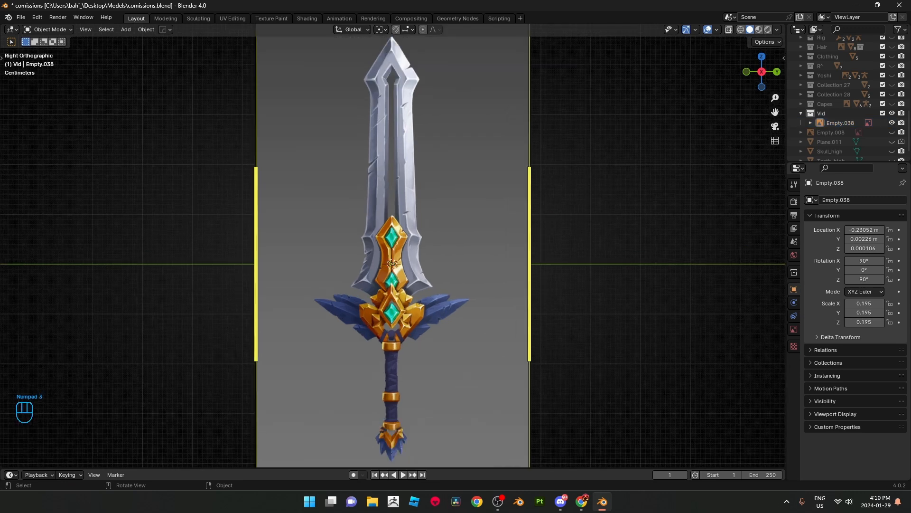
pyautogui.scroll(-3, 392, 261)
pyautogui.moveTo(393, 261)
pyautogui.mouseDown(button='middle')
pyautogui.moveTo(379, 250)
pyautogui.moveTo(399, 249)
pyautogui.mouseUp(button='middle')
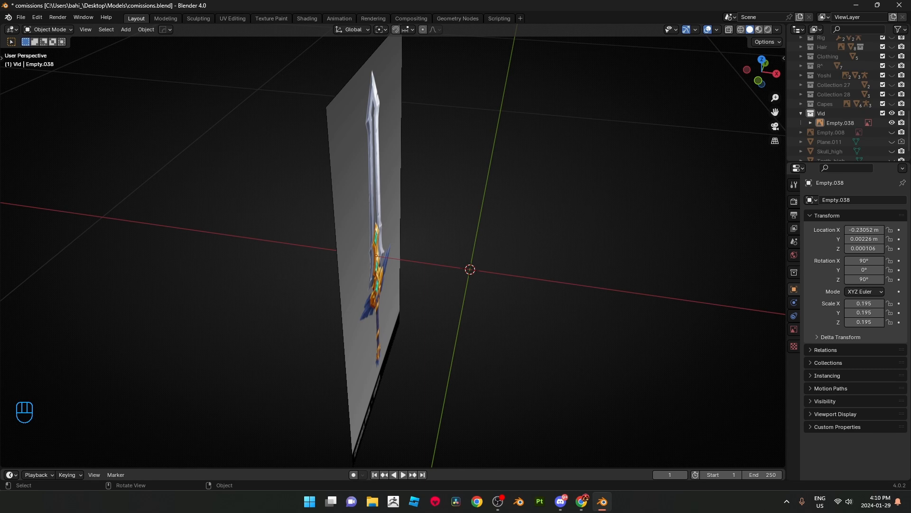
pyautogui.press('KP_3')
pyautogui.keyDown('shift'); pyautogui.moveTo(507, 264); pyautogui.dragTo(470, 241, button='middle'); pyautogui.keyUp('shift')
pyautogui.press('`')
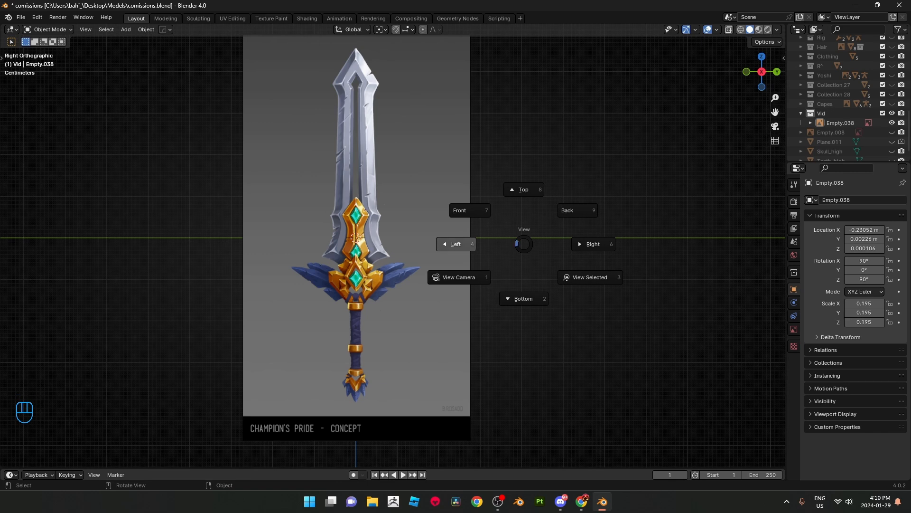
pyautogui.click(456, 244)
pyautogui.press('`')
pyautogui.click(383, 233)
pyautogui.scroll(-3, 383, 233)
pyautogui.moveTo(384, 233); pyautogui.dragTo(412, 269, button='middle')
pyautogui.scroll(2, 439, 261)
pyautogui.press('KP_3')
pyautogui.scroll(4, 393, 245)
pyautogui.scroll(-1, 411, 270)
pyautogui.scroll(2, 394, 245)
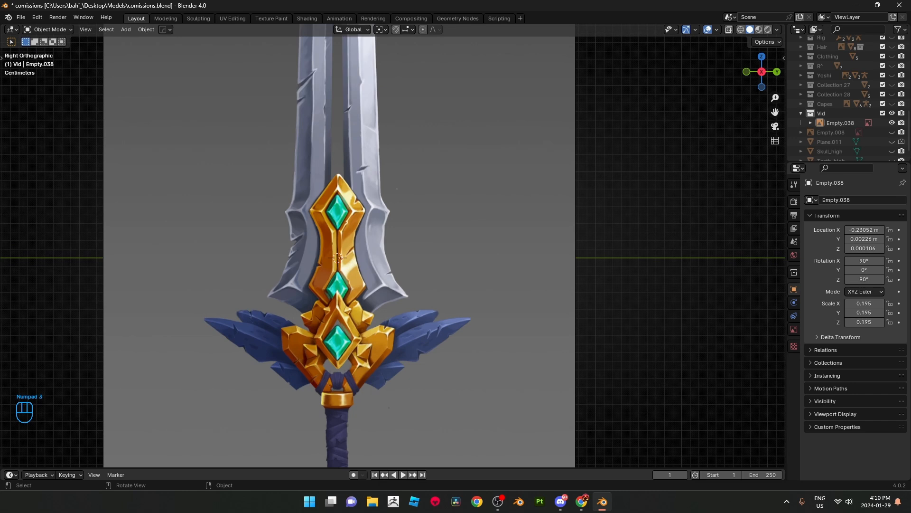
# Step: Add a plane at the origin and rotate it 90° about the Y axis to face the side view
pyautogui.hotkey('shift', 'a')
pyautogui.moveTo(442, 161)
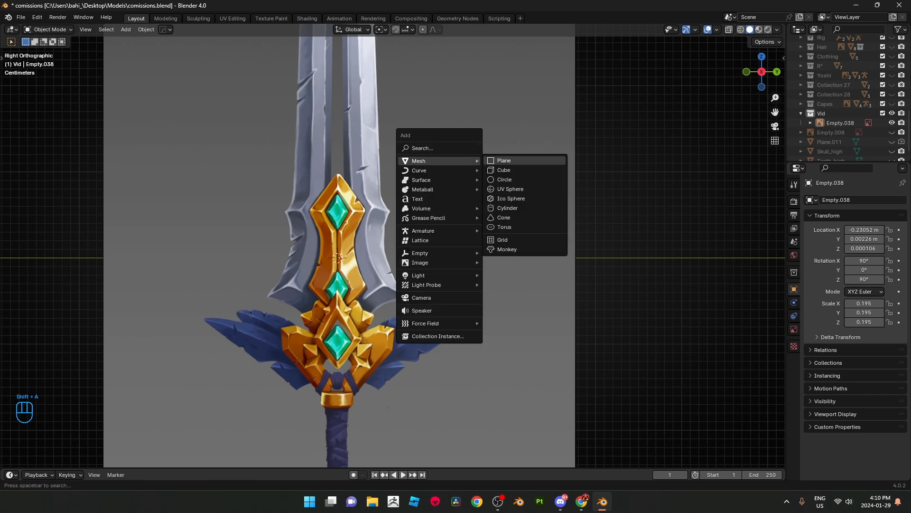
pyautogui.click(504, 160)
pyautogui.scroll(-2, 529, 204)
pyautogui.keyDown('shift'); pyautogui.moveTo(530, 204); pyautogui.dragTo(537, 234, button='middle'); pyautogui.keyUp('shift')
pyautogui.scroll(1, 538, 235)
pyautogui.write('ry90')
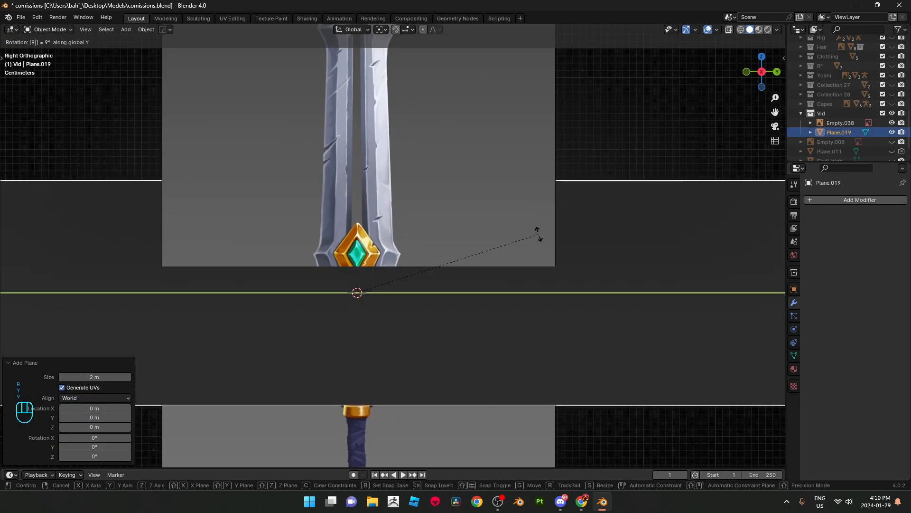
pyautogui.click(538, 235)
# Step: Scale the plane down to a small square over the gold centrepiece, using a factor of about 0.201 for the final resize
pyautogui.scroll(-4, 538, 234)
pyautogui.press('s')
pyautogui.click(411, 251)
pyautogui.scroll(11, 393, 246)
pyautogui.press('s')
pyautogui.click(392, 318)
pyautogui.keyDown('shift'); pyautogui.moveTo(392, 317); pyautogui.dragTo(427, 238, button='middle'); pyautogui.keyUp('shift')
pyautogui.scroll(-4, 417, 242)
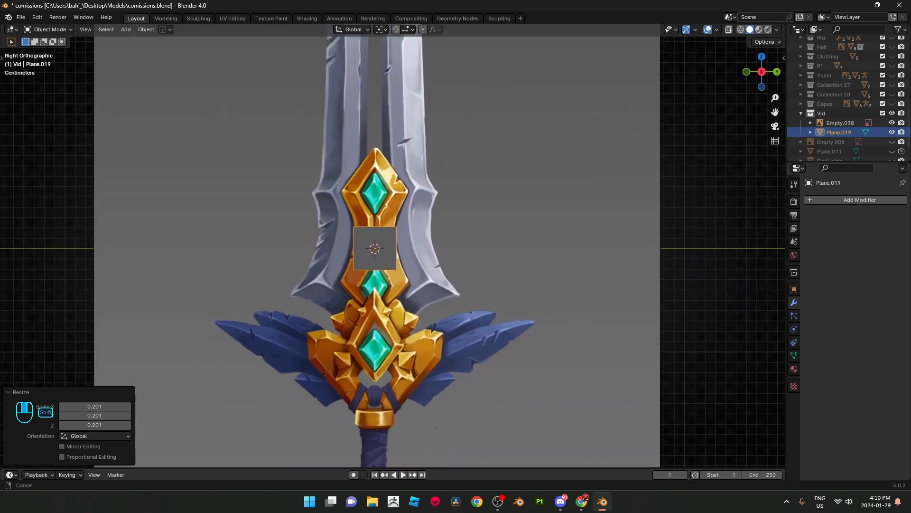
pyautogui.scroll(5, 417, 242)
pyautogui.scroll(3, 417, 285)
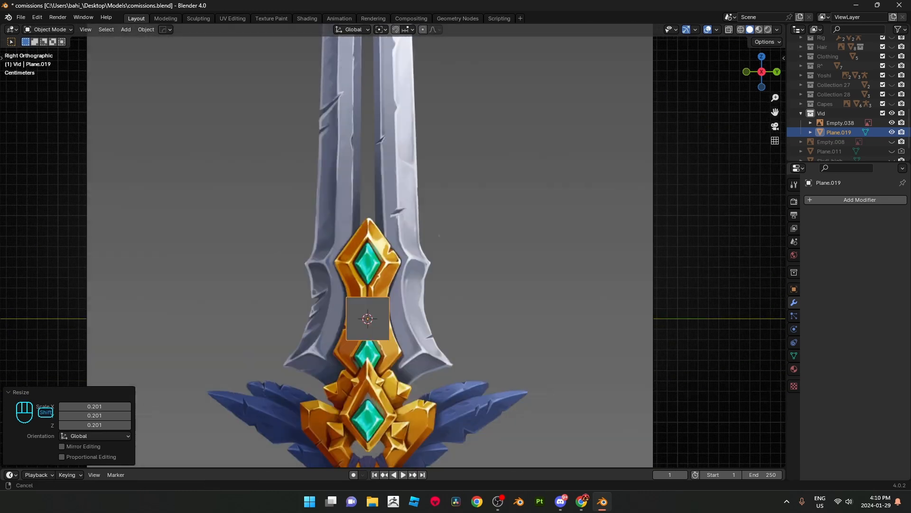
# Step: Split the plane vertically with one centred loop cut and delete the vertices of its left half
pyautogui.press('Tab')
pyautogui.hotkey('ctrl', 'r')
pyautogui.doubleClick(354, 285)
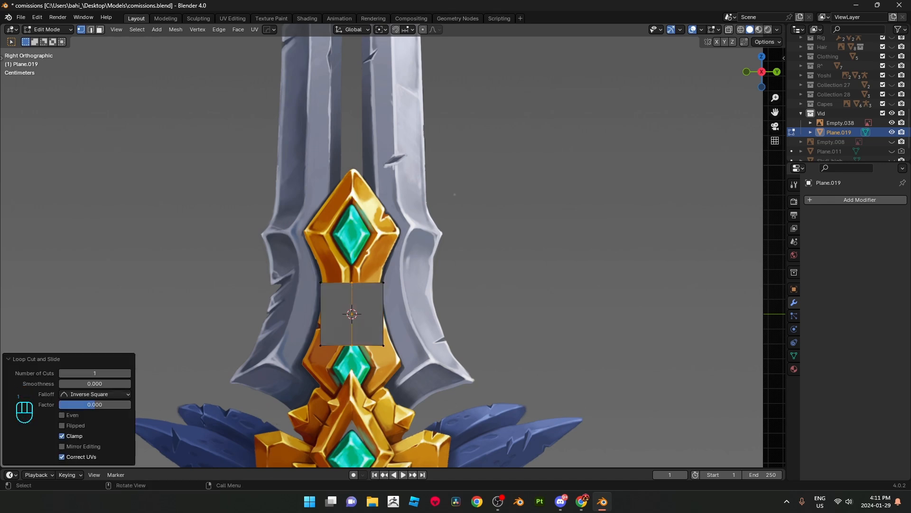
pyautogui.scroll(2, 392, 415)
pyautogui.moveTo(264, 410); pyautogui.dragTo(328, 207)
pyautogui.press('x')
pyautogui.click(411, 193)
pyautogui.press('a')
pyautogui.scroll(-2, 351, 280)
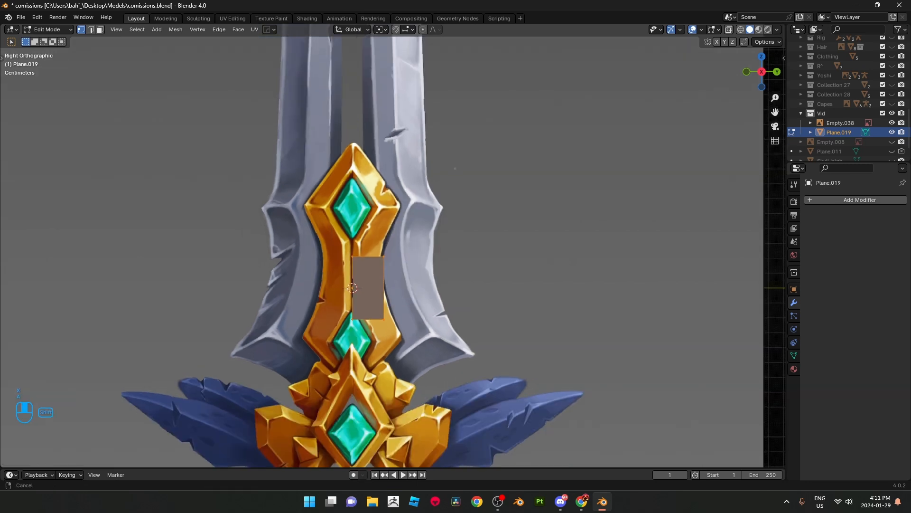
pyautogui.press('Tab')
# Step: Add a Mirror modifier to the half plane and mirror it across the Y axis only
pyautogui.scroll(3, 351, 280)
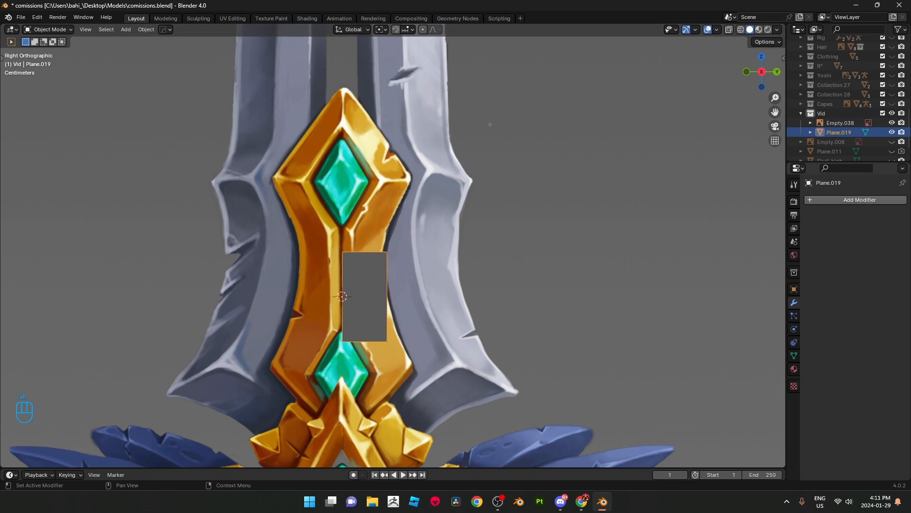
pyautogui.click(817, 200)
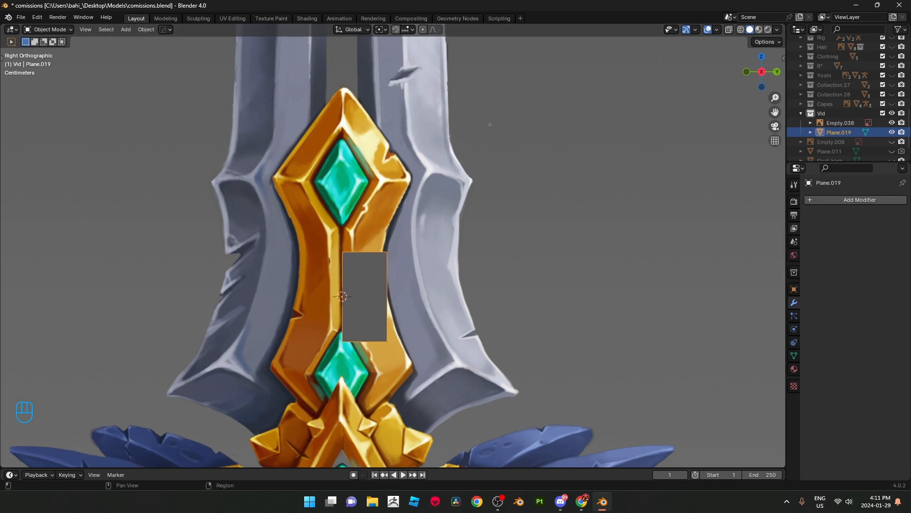
pyautogui.click(817, 200)
pyautogui.write('mir')
pyautogui.press('Return')
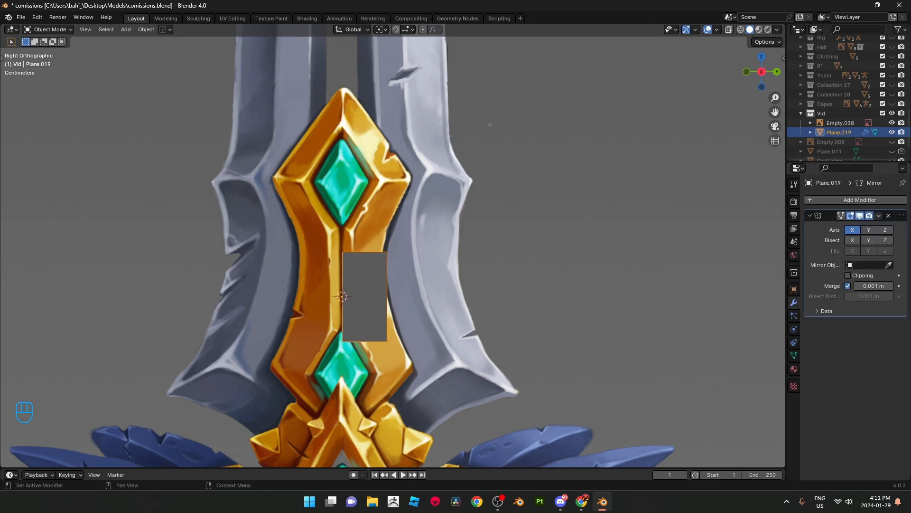
pyautogui.click(869, 229)
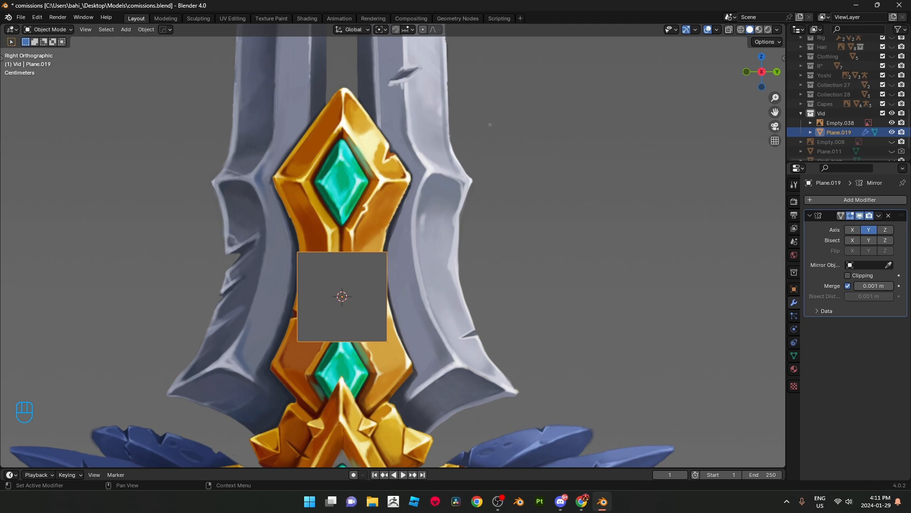
# Step: Turn on X-ray in Edit Mode and nudge the plane's upper outer vertex about -0.0013 m in Y and -0.0008 m in Z
pyautogui.press('Tab')
pyautogui.hotkey('alt', 'z')
pyautogui.press('1')
pyautogui.click(384, 231)
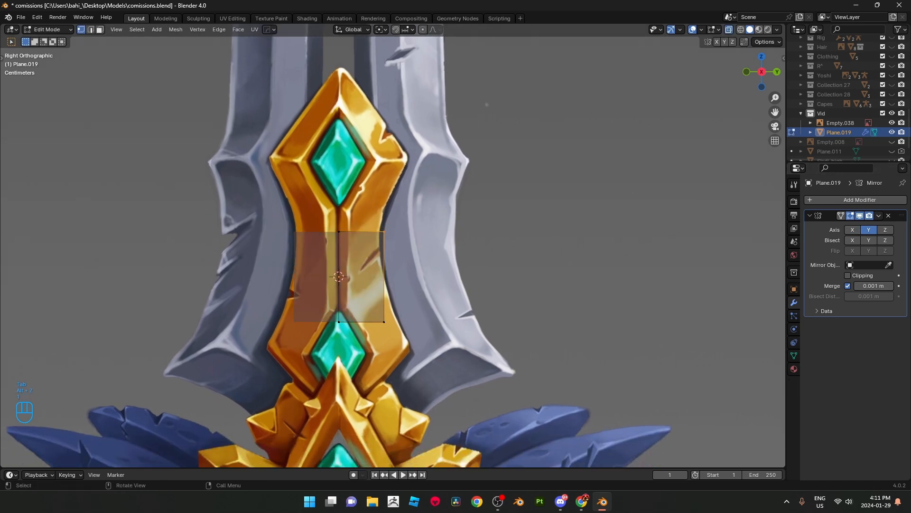
pyautogui.press('g')
pyautogui.click(381, 234)
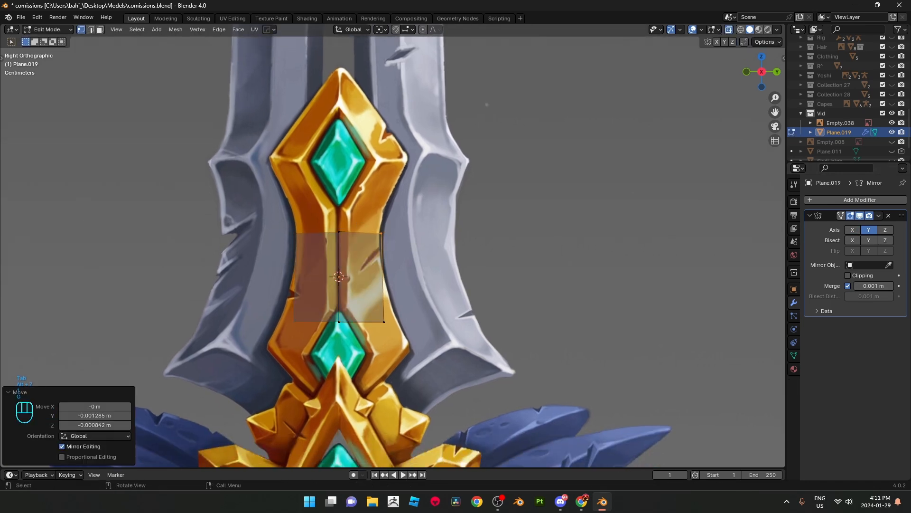
# Step: Delete the plane's two vertices on the centreline, keeping only its outer vertical edge
pyautogui.scroll(-5, 381, 233)
pyautogui.scroll(6, 381, 233)
pyautogui.moveTo(381, 233)
pyautogui.keyDown('shift'); pyautogui.mouseDown(button='middle')
pyautogui.moveTo(383, 205)
pyautogui.moveTo(383, 215)
pyautogui.mouseUp(button='middle'); pyautogui.keyUp('shift')
pyautogui.scroll(-3, 384, 215)
pyautogui.scroll(-4, 384, 215)
pyautogui.moveTo(354, 198); pyautogui.dragTo(385, 304)
pyautogui.scroll(3, 385, 304)
pyautogui.press('x')
pyautogui.click(475, 159)
pyautogui.scroll(2, 392, 246)
# Step: Move the remaining edge about -0.013 m in Y and 0.11 m in Z onto the blade slot's inner edge above the gold tip
pyautogui.press('a')
pyautogui.scroll(-1, 395, 242)
pyautogui.keyDown('shift'); pyautogui.moveTo(395, 242); pyautogui.dragTo(396, 365, button='middle'); pyautogui.keyUp('shift')
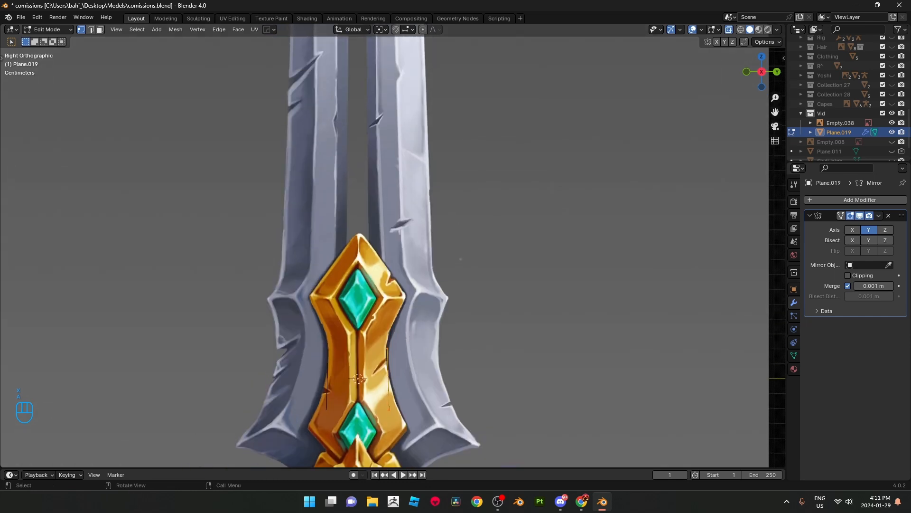
pyautogui.press('g')
pyautogui.click(395, 240)
# Step: Extrude the edge's top vertex about 0.106 m upward along the inner side of the blade's slot
pyautogui.scroll(2, 396, 240)
pyautogui.keyDown('shift'); pyautogui.moveTo(396, 239); pyautogui.dragTo(399, 308, button='middle'); pyautogui.keyUp('shift')
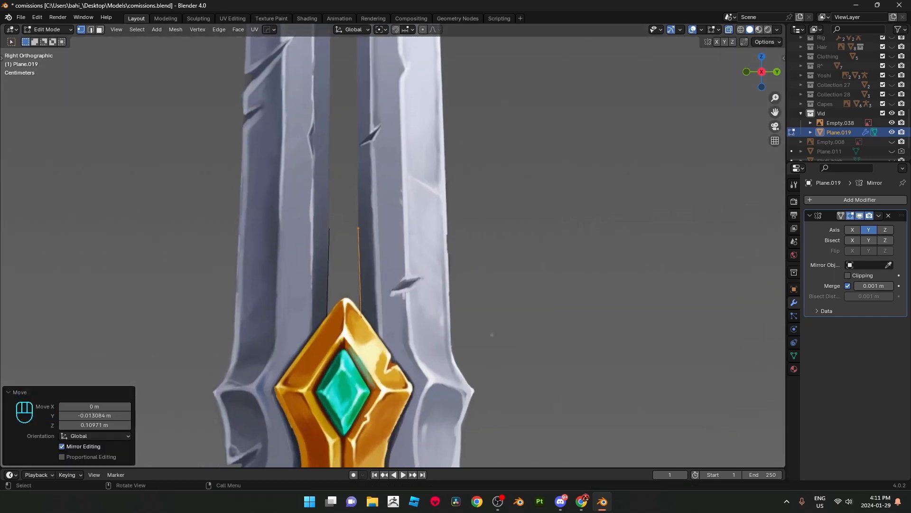
pyautogui.click(359, 229)
pyautogui.scroll(-3, 361, 231)
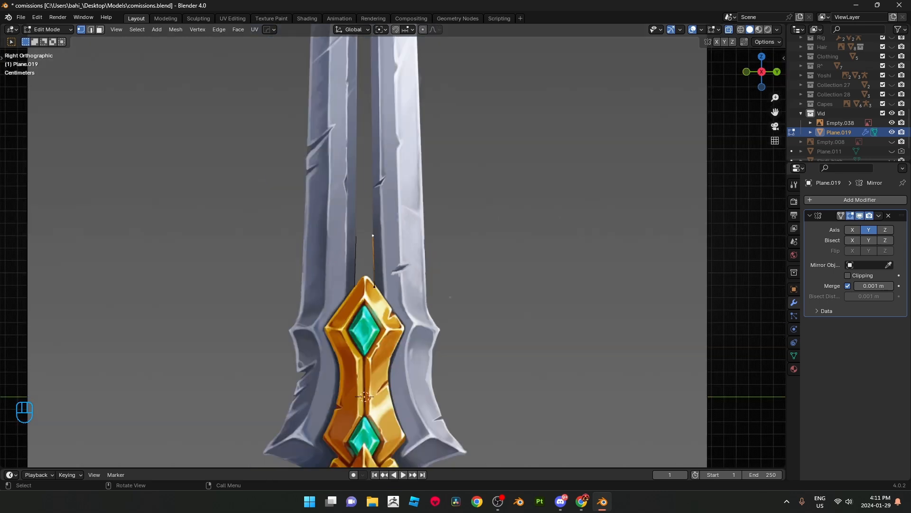
pyautogui.scroll(-3, 368, 232)
pyautogui.scroll(5, 367, 232)
pyautogui.scroll(-1, 368, 231)
pyautogui.keyDown('shift'); pyautogui.moveTo(368, 231); pyautogui.dragTo(387, 346, button='middle'); pyautogui.keyUp('shift')
pyautogui.press('e')
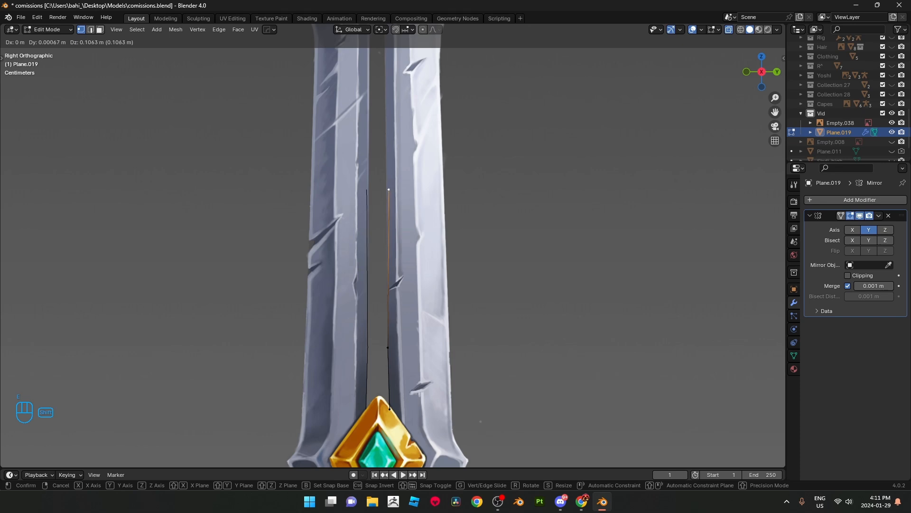
pyautogui.click(387, 186)
# Step: Slide the middle vertex farther up the slot edge and shift the top vertex about -0.0004 m in Y to follow the blade
pyautogui.click(388, 347)
pyautogui.press('g')
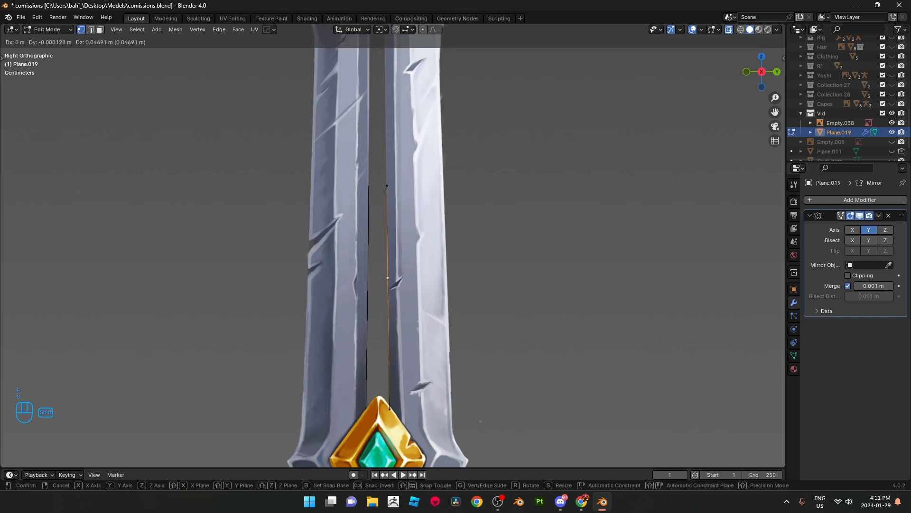
pyautogui.click(388, 287)
pyautogui.click(387, 185)
pyautogui.press('g')
pyautogui.keyDown('shift'); pyautogui.click(386, 186); pyautogui.keyUp('shift')
# Step: Extrude the top vertex up the slot's inner edge in two segments, the first about 0.074 m high, ending at the slot's upper shoulder
pyautogui.keyDown('shift'); pyautogui.moveTo(387, 186); pyautogui.dragTo(388, 319, button='middle'); pyautogui.keyUp('shift')
pyautogui.press('e')
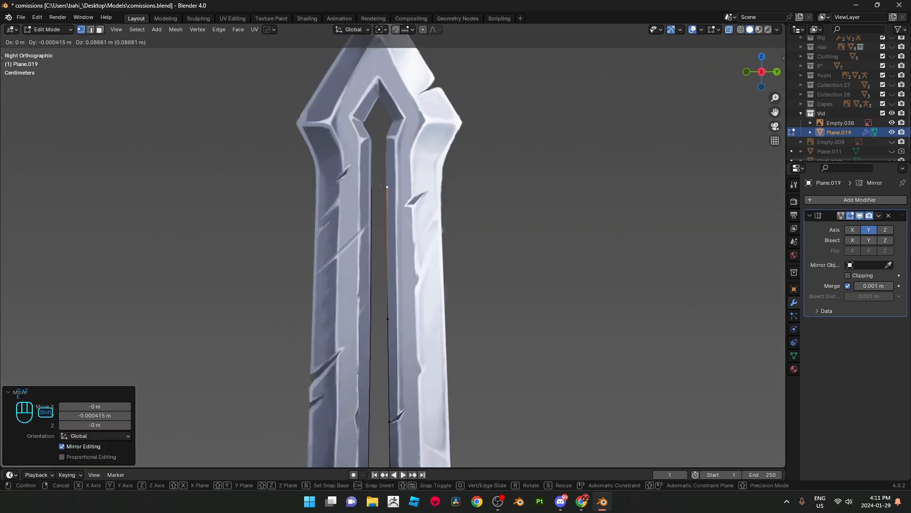
pyautogui.keyDown('shift'); pyautogui.click(387, 209); pyautogui.keyUp('shift')
pyautogui.scroll(2, 387, 210)
pyautogui.keyDown('shift'); pyautogui.moveTo(383, 194); pyautogui.dragTo(394, 324, button='middle'); pyautogui.keyUp('shift')
pyautogui.press('e')
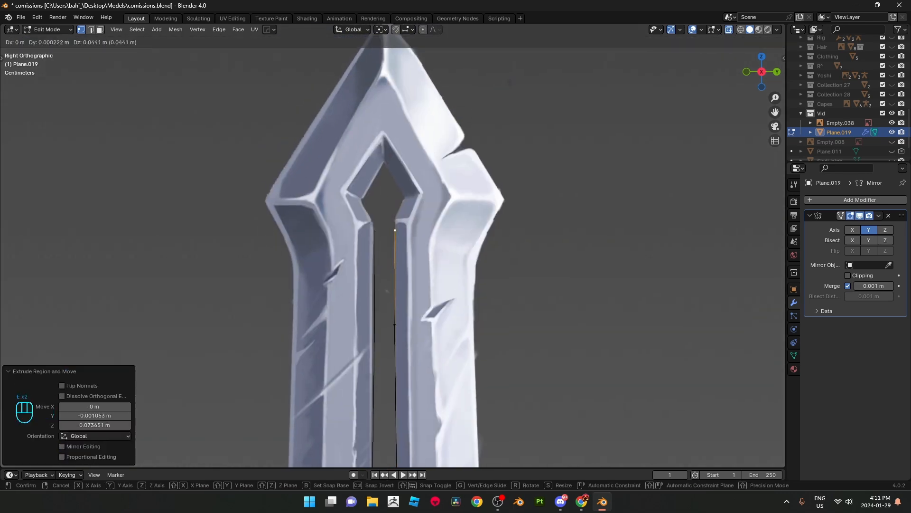
pyautogui.keyDown('shift'); pyautogui.click(395, 220); pyautogui.keyUp('shift')
# Step: Extrude the outline out to the slot's upper corner and up to its peak, with mirror clipping enabled so the vertex meets the centreline
pyautogui.press('e')
pyautogui.click(405, 196)
pyautogui.press('e')
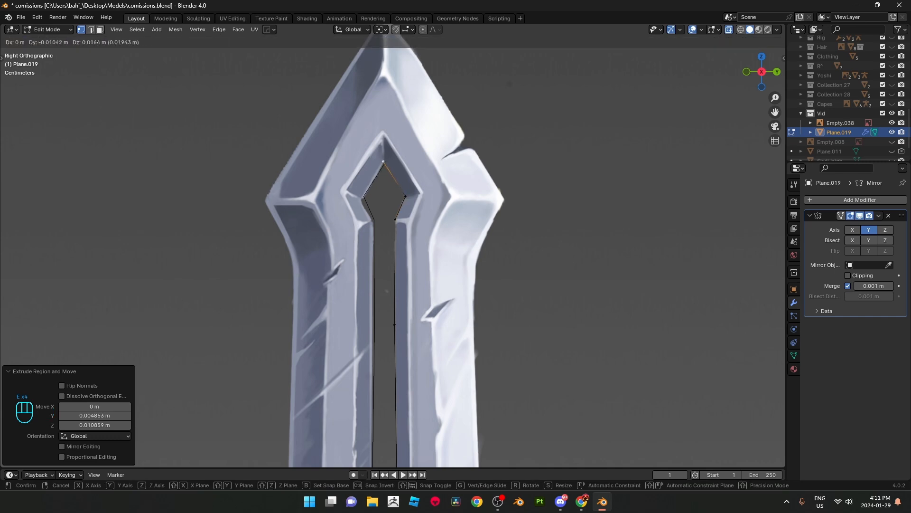
pyautogui.click(385, 161)
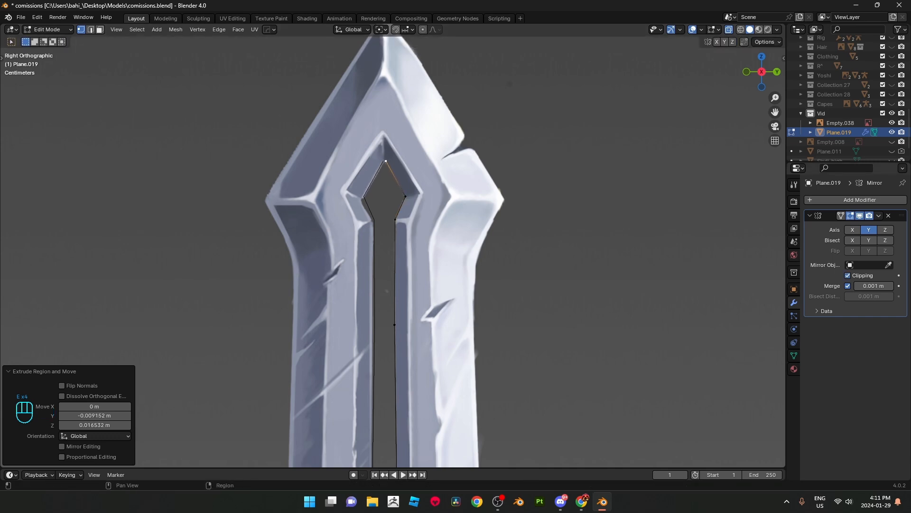
pyautogui.press('g')
pyautogui.click(385, 162)
# Step: Extrude the peak vertex up along Z about 0.014 m, on to the ridge junction, and another 0.026 m to the blade's tip
pyautogui.press('e')
pyautogui.press('z')
pyautogui.click(384, 132)
pyautogui.press('e')
pyautogui.press('z')
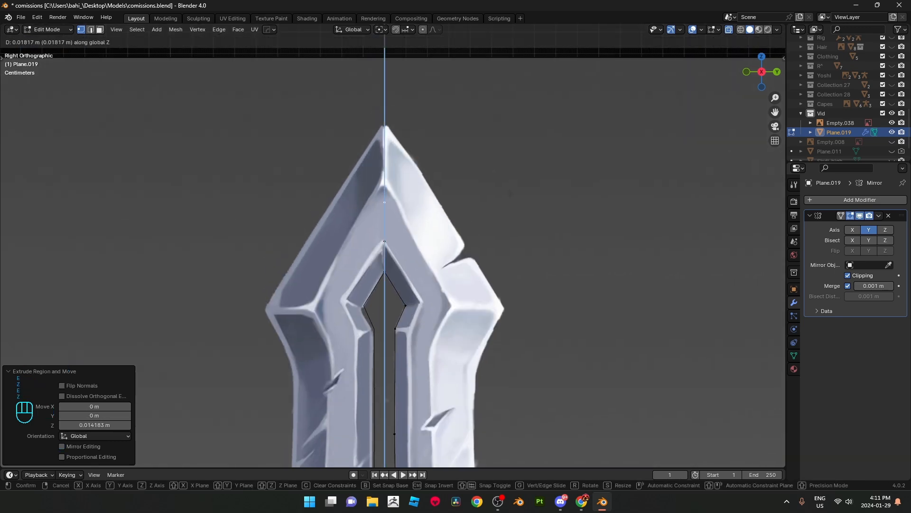
pyautogui.click(385, 125)
pyautogui.click(848, 275)
# Step: Extrude the tip vertex down the blade head's outer edge in three segments to its widest corner
pyautogui.press('g')
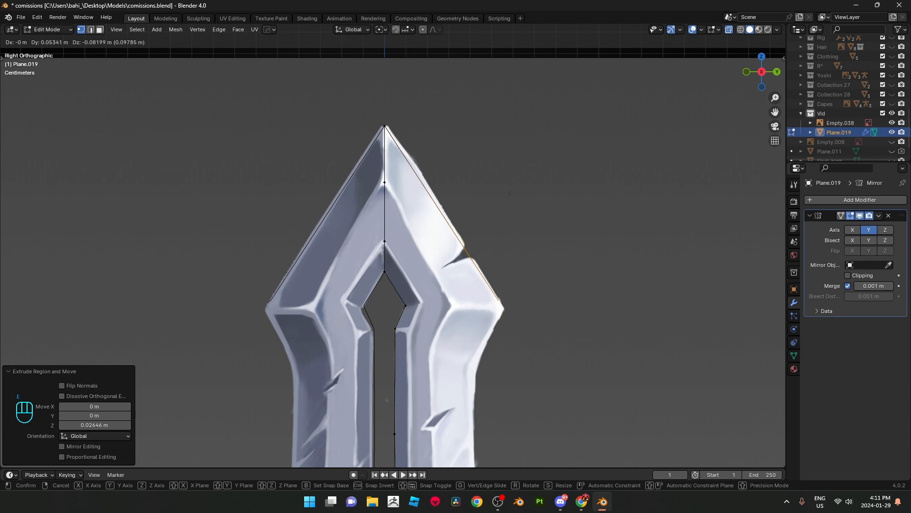
pyautogui.press('shift')
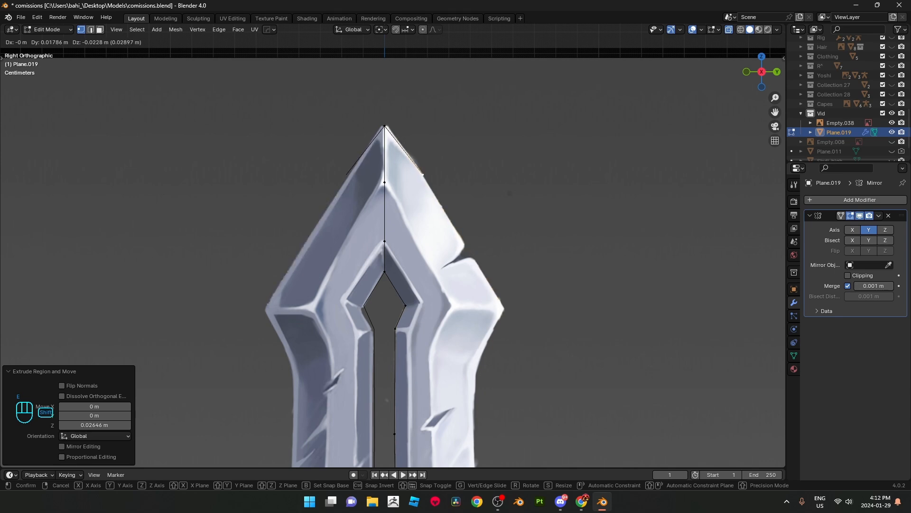
pyautogui.click(424, 175)
pyautogui.press('e')
pyautogui.click(469, 252)
pyautogui.press('e')
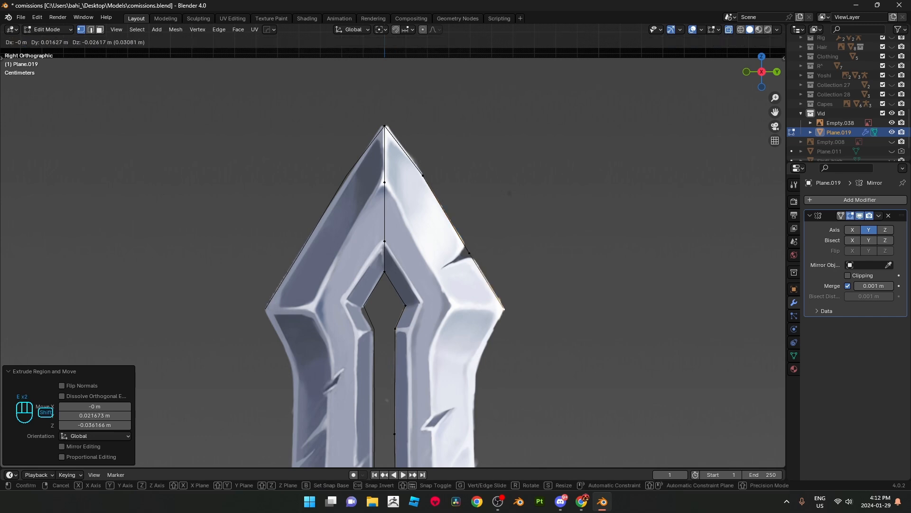
pyautogui.click(503, 308)
# Step: Extrude the outline inward below the widest corner, about -0.012 m in Y and -0.026 m in Z, and one more segment down the neck
pyautogui.keyDown('shift'); pyautogui.moveTo(504, 309); pyautogui.dragTo(488, 154, button='middle'); pyautogui.keyUp('shift')
pyautogui.press('e')
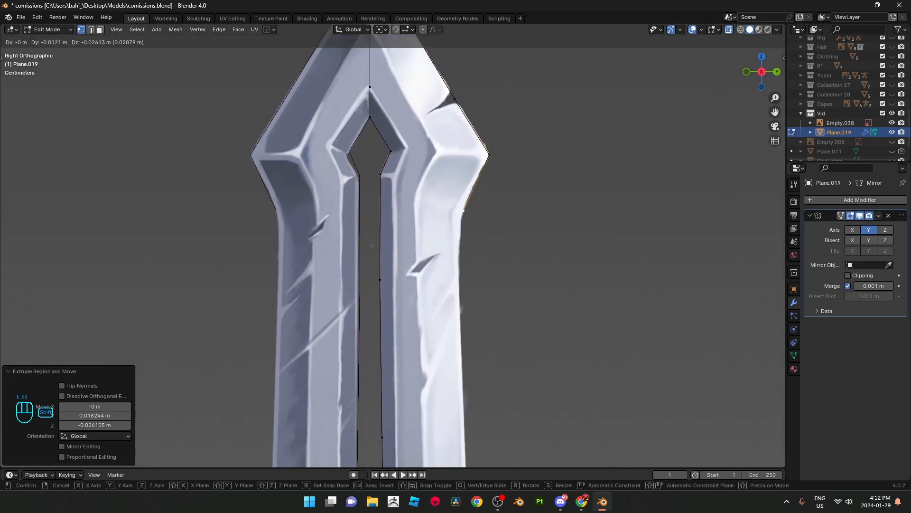
pyautogui.click(463, 211)
pyautogui.press('e')
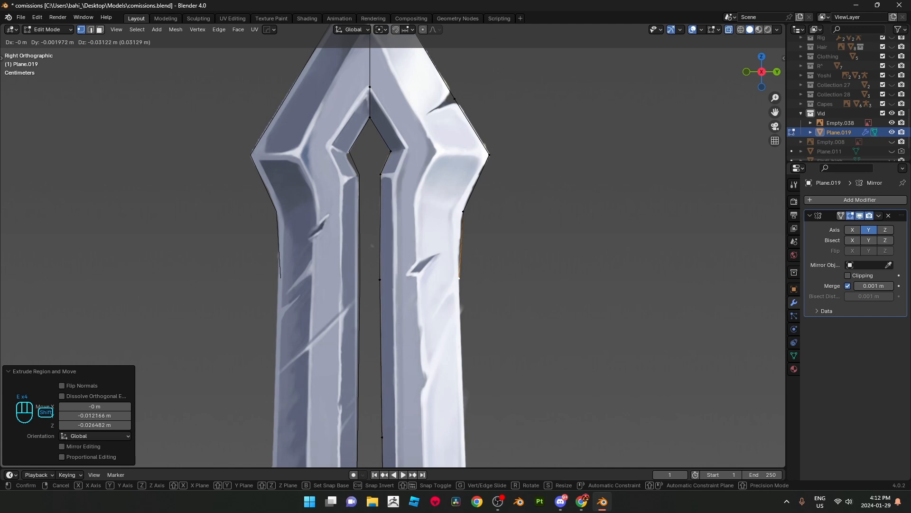
pyautogui.click(459, 278)
# Step: Extrude the outline down the long outer edge of the blade in three segments, ending just above the lower flare
pyautogui.scroll(-2, 459, 278)
pyautogui.keyDown('shift'); pyautogui.moveTo(459, 278); pyautogui.dragTo(449, 128, button='middle'); pyautogui.keyUp('shift')
pyautogui.press('e')
pyautogui.click(432, 227)
pyautogui.press('e')
pyautogui.click(433, 324)
pyautogui.keyDown('shift'); pyautogui.moveTo(433, 324); pyautogui.dragTo(433, 124, button='middle'); pyautogui.keyUp('shift')
pyautogui.press('e')
pyautogui.click(437, 258)
# Step: Extrude three short segments around the lower flare out to the pointed corner beside the upper gem
pyautogui.scroll(4, 437, 258)
pyautogui.press('e')
pyautogui.click(463, 212)
pyautogui.press('e')
pyautogui.click(477, 242)
pyautogui.press('e')
pyautogui.click(492, 264)
# Step: Move the vertex at the start of the flare slightly down and nudge the flare's corner vertex onto the painted edge
pyautogui.click(463, 210)
pyautogui.press('g')
pyautogui.click(463, 218)
pyautogui.click(493, 264)
pyautogui.press('g')
pyautogui.click(493, 264)
# Step: Extrude the outline from the flare's corner down the concave lower blade edge in four segments
pyautogui.keyDown('shift'); pyautogui.moveTo(493, 264); pyautogui.dragTo(469, 170, button='middle'); pyautogui.keyUp('shift')
pyautogui.press('e')
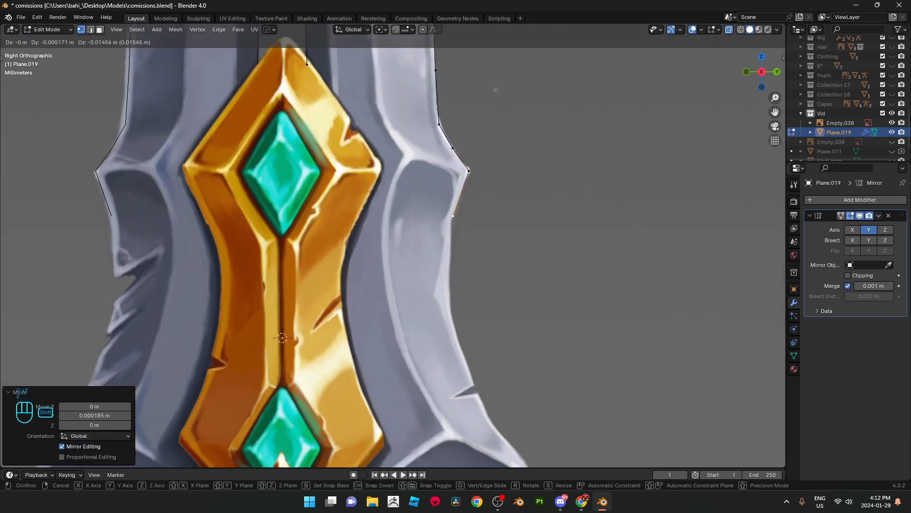
pyautogui.click(451, 218)
pyautogui.keyDown('shift'); pyautogui.moveTo(451, 218); pyautogui.dragTo(451, 144, button='middle'); pyautogui.keyUp('shift')
pyautogui.press('e')
pyautogui.click(450, 177)
pyautogui.press('e')
pyautogui.press('e')
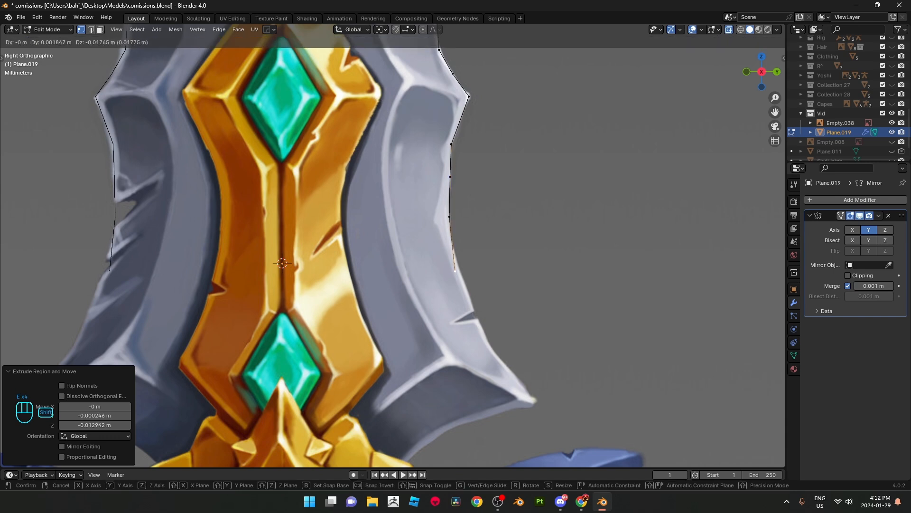
pyautogui.click(455, 249)
# Step: Slide the two lowest vertices up the concave edge to even their spacing and follow the curve
pyautogui.click(449, 217)
pyautogui.press('g')
pyautogui.click(450, 205)
pyautogui.click(454, 249)
pyautogui.press('g')
pyautogui.click(451, 234)
# Step: Extrude three more segments down the outward-curving edge past the notch, the last about 0.008 m in Y and -0.014 m in Z
pyautogui.keyDown('shift'); pyautogui.moveTo(451, 234); pyautogui.dragTo(450, 158, button='middle'); pyautogui.keyUp('shift')
pyautogui.press('e')
pyautogui.click(456, 189)
pyautogui.press('e')
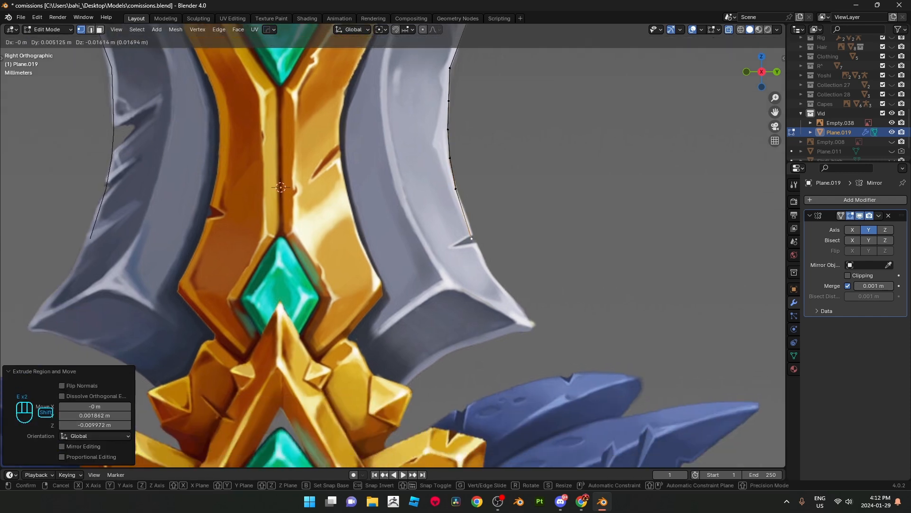
pyautogui.click(472, 236)
pyautogui.press('e')
pyautogui.click(494, 280)
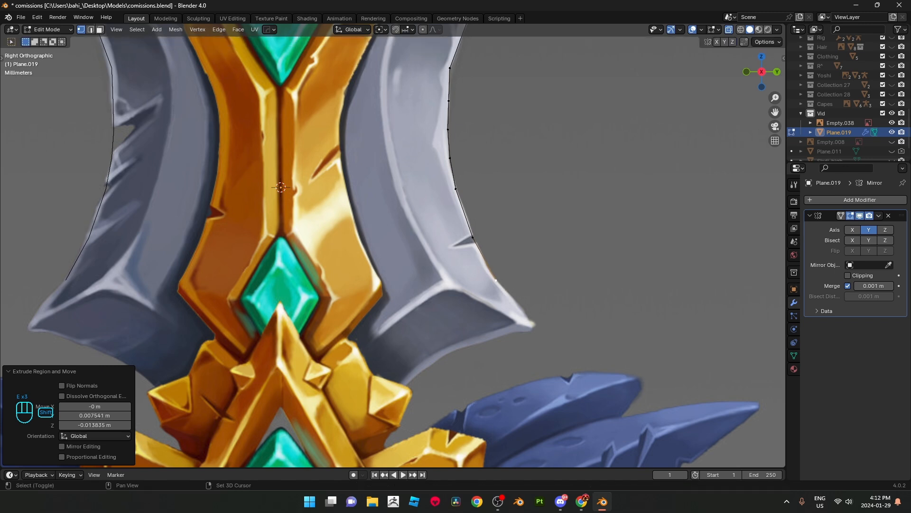
# Step: Extrude the outline to the blade's lower pointed corner, about 0.013 m in Y and -0.016 m in Z, and back to the inner bevel corner
pyautogui.keyDown('shift'); pyautogui.moveTo(494, 280); pyautogui.dragTo(467, 219, button='middle'); pyautogui.keyUp('shift')
pyautogui.press('e')
pyautogui.click(509, 269)
pyautogui.press('e')
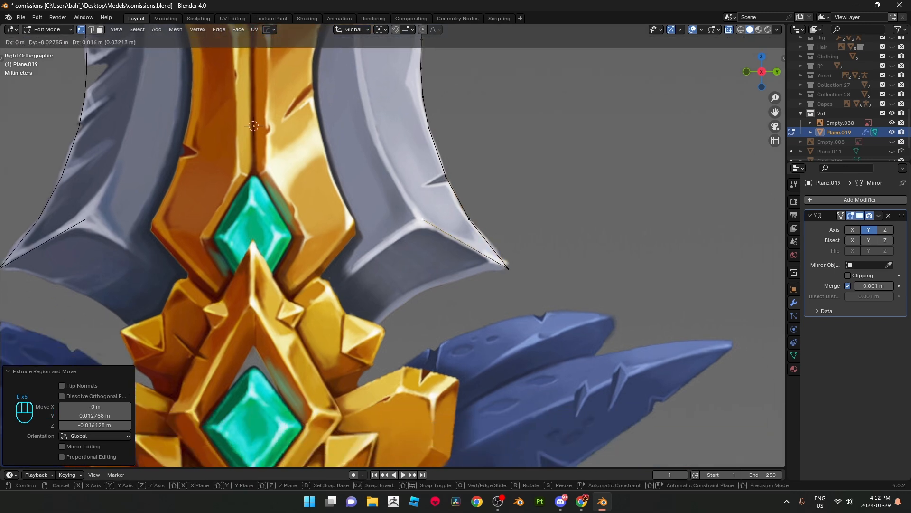
pyautogui.click(421, 221)
# Step: Extrude the lower pointed corner along the blade's bottom edge in four segments, ending behind the gold ornament
pyautogui.click(509, 269)
pyautogui.press('e')
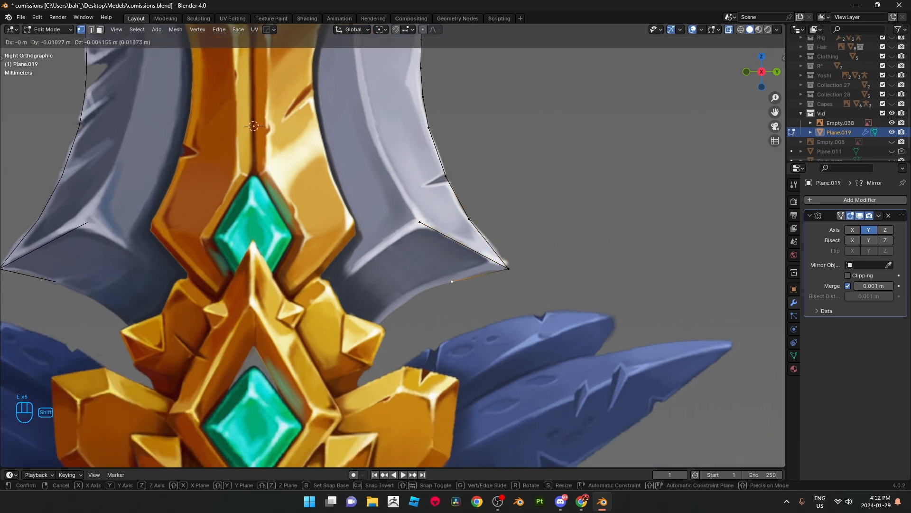
pyautogui.click(465, 276)
pyautogui.press('e')
pyautogui.click(417, 293)
pyautogui.press('e')
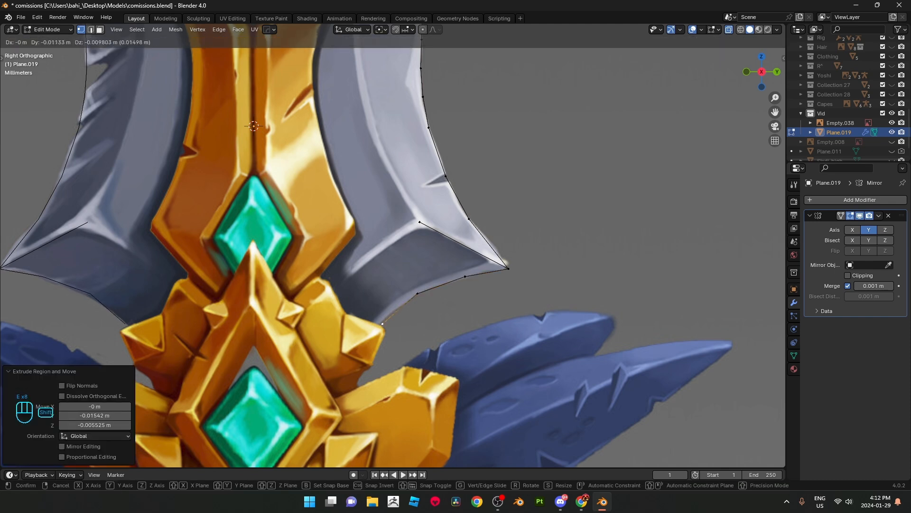
pyautogui.click(387, 316)
pyautogui.press('e')
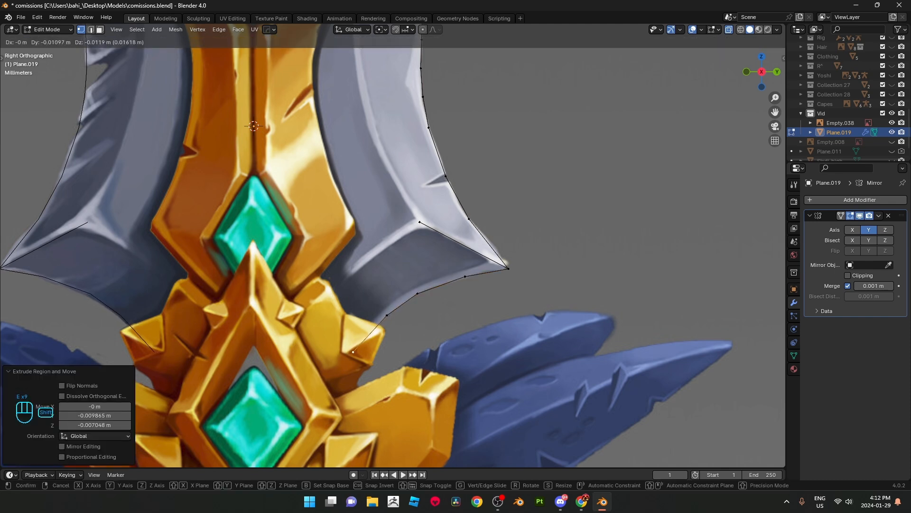
pyautogui.click(351, 352)
# Step: Extrude the bottom edge's vertices inward into a strip of faces, and rotate and move its new edge toward the bevel line
pyautogui.scroll(-4, 351, 352)
pyautogui.scroll(2, 393, 245)
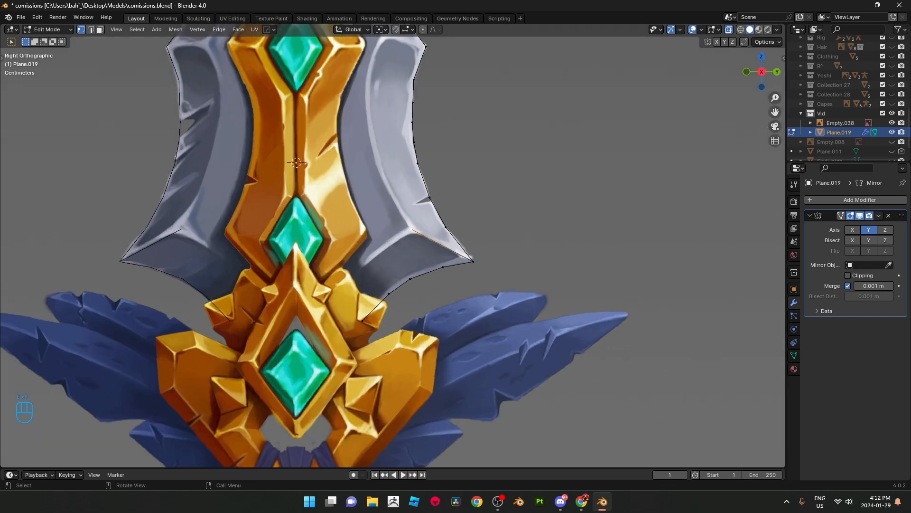
pyautogui.keyDown('ctrl'); pyautogui.click(363, 321); pyautogui.keyUp('ctrl')
pyautogui.press('e')
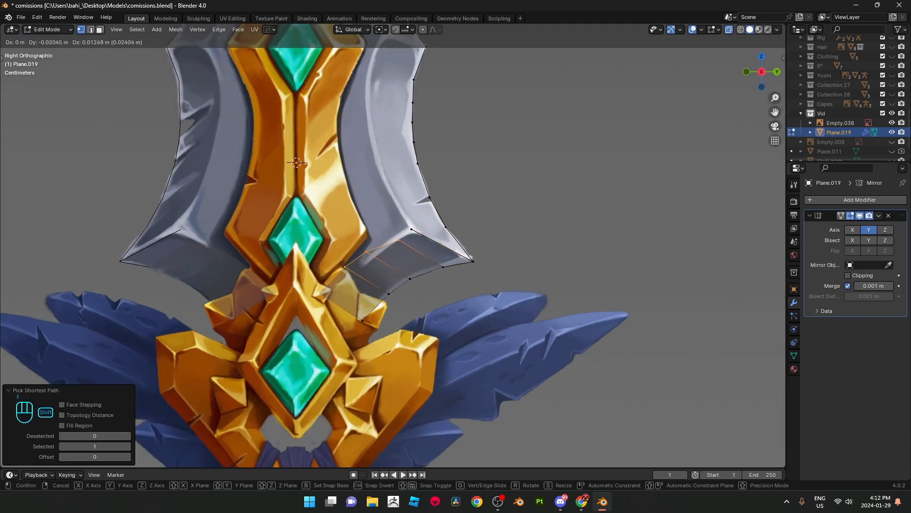
pyautogui.keyDown('shift'); pyautogui.click(321, 296); pyautogui.keyUp('shift')
pyautogui.press('r')
pyautogui.click(535, 269)
pyautogui.scroll(2, 394, 245)
pyautogui.press('g')
pyautogui.keyDown('shift'); pyautogui.click(531, 273); pyautogui.keyUp('shift')
# Step: Move the strip's remaining three inner vertices onto the painted bevel line leading behind the gold ornament
pyautogui.click(357, 259)
pyautogui.press('g')
pyautogui.keyDown('shift'); pyautogui.click(365, 260); pyautogui.keyUp('shift')
pyautogui.click(329, 284)
pyautogui.press('g')
pyautogui.click(335, 284)
pyautogui.click(296, 326)
pyautogui.press('g')
pyautogui.keyDown('shift'); pyautogui.click(301, 327); pyautogui.keyUp('shift')
# Step: Fill the gap between the bottom strip, the inner bevel corner and the lower pointed corner with a face
pyautogui.click(402, 236)
pyautogui.keyDown('shift'); pyautogui.click(419, 222); pyautogui.keyUp('shift')
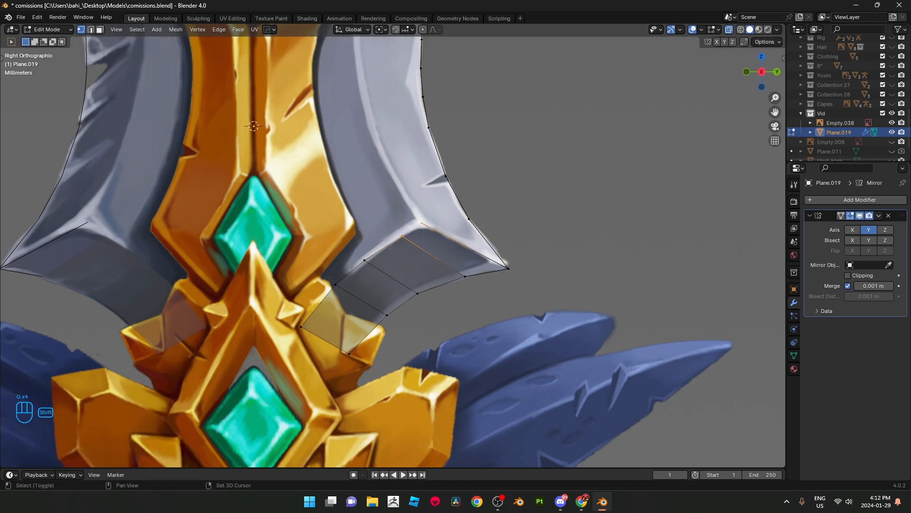
pyautogui.press('f')
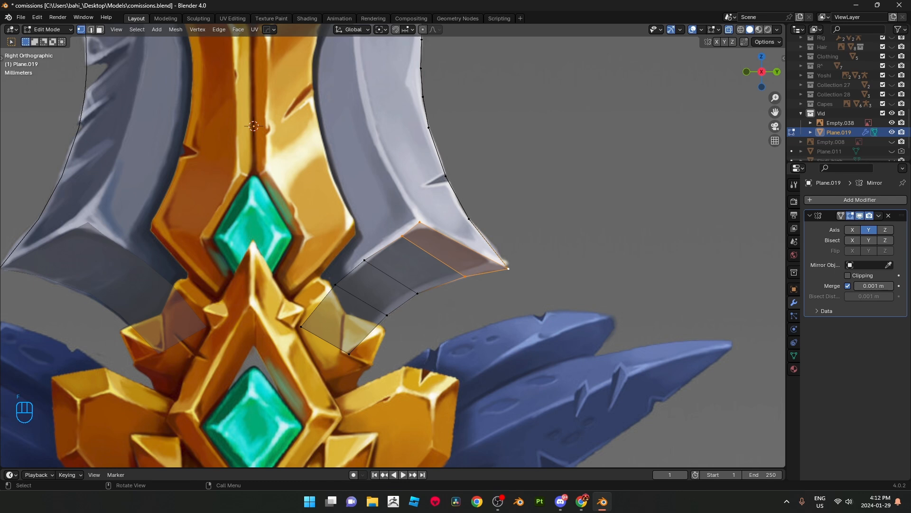
# Step: Select the concave outer edge from above the lower corner up to below the flare and extrude it inward as a face strip
pyautogui.click(469, 219)
pyautogui.scroll(-3, 465, 214)
pyautogui.keyDown('shift'); pyautogui.moveTo(451, 189); pyautogui.dragTo(457, 243, button='middle'); pyautogui.keyUp('shift')
pyautogui.keyDown('ctrl'); pyautogui.click(418, 161); pyautogui.keyUp('ctrl')
pyautogui.scroll(2, 422, 163)
pyautogui.press('e')
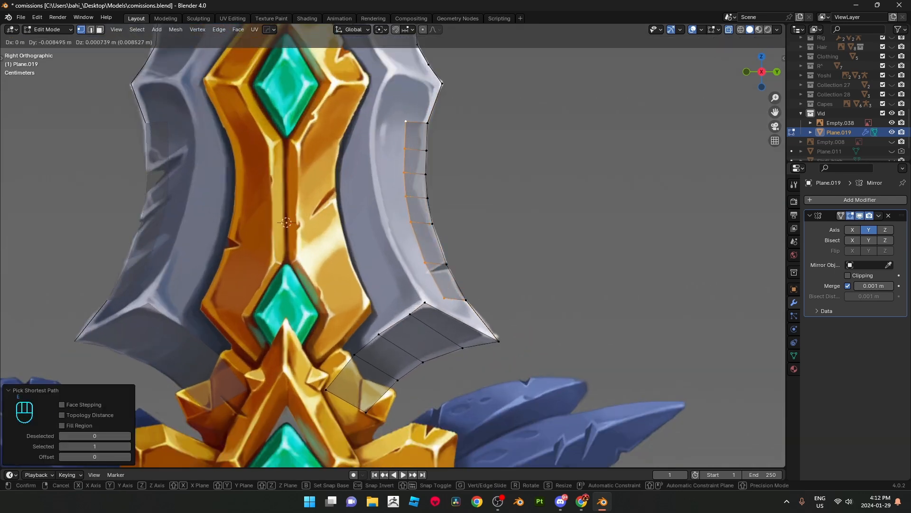
pyautogui.click(383, 119)
# Step: Move the three lower inner vertices of the concave strip, starting beside the notch, onto the painted bevel line
pyautogui.click(403, 258)
pyautogui.press('g')
pyautogui.click(402, 259)
pyautogui.click(389, 218)
pyautogui.press('g')
pyautogui.click(387, 222)
pyautogui.click(384, 193)
pyautogui.press('g')
pyautogui.click(380, 198)
# Step: Move the three upper inner vertices of the concave strip inward onto the painted bevel line
pyautogui.click(382, 169)
pyautogui.press('g')
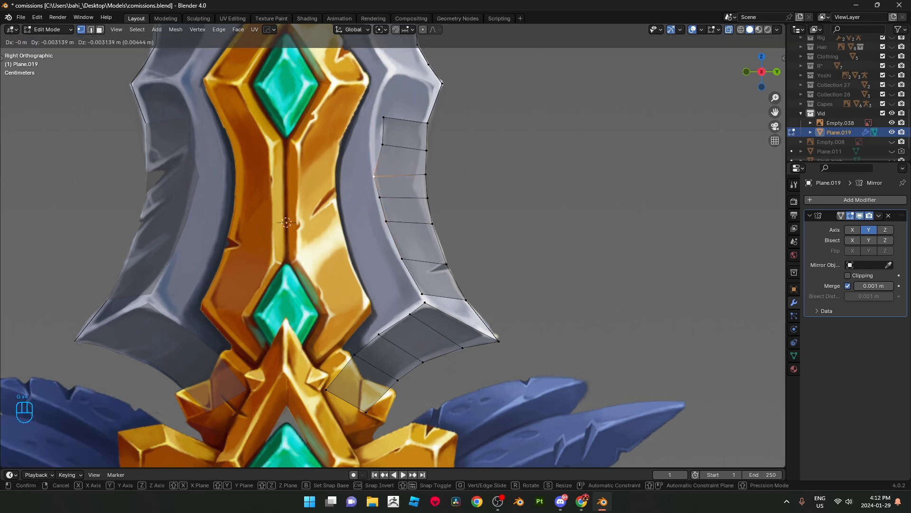
pyautogui.click(373, 174)
pyautogui.click(382, 144)
pyautogui.press('g')
pyautogui.click(373, 144)
pyautogui.click(383, 118)
pyautogui.press('g')
pyautogui.click(374, 119)
# Step: Extrude the flare's outer corner vertex inward to the bevel corner and fill the face down to the top of the concave strip
pyautogui.keyDown('shift'); pyautogui.moveTo(409, 119); pyautogui.dragTo(398, 185, button='middle'); pyautogui.keyUp('shift')
pyautogui.scroll(2, 403, 176)
pyautogui.keyDown('shift'); pyautogui.moveTo(423, 133); pyautogui.dragTo(419, 193, button='middle'); pyautogui.keyUp('shift')
pyautogui.click(445, 167)
pyautogui.press('e')
pyautogui.click(370, 147)
pyautogui.keyDown('shift'); pyautogui.click(347, 218); pyautogui.keyUp('shift')
pyautogui.keyDown('shift'); pyautogui.click(424, 223); pyautogui.keyUp('shift')
pyautogui.keyDown('shift'); pyautogui.click(445, 167); pyautogui.keyUp('shift')
pyautogui.press('f')
# Step: Extend the bevel line up from the upper flare's bevel corner in two segments and fill both faces out to the outer edge
pyautogui.keyDown('shift'); pyautogui.moveTo(384, 152); pyautogui.dragTo(408, 258, button='middle'); pyautogui.keyUp('shift')
pyautogui.click(393, 253)
pyautogui.press('e')
pyautogui.click(379, 236)
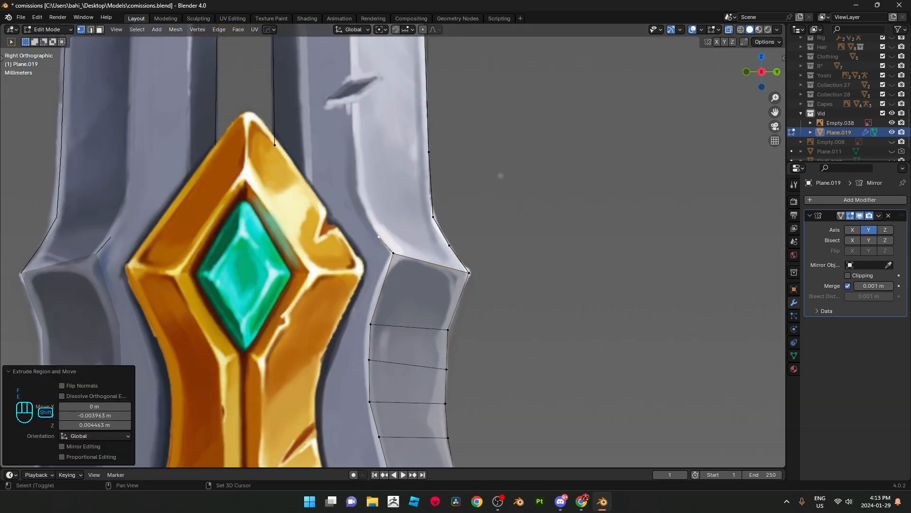
pyautogui.press('f')
pyautogui.press('e')
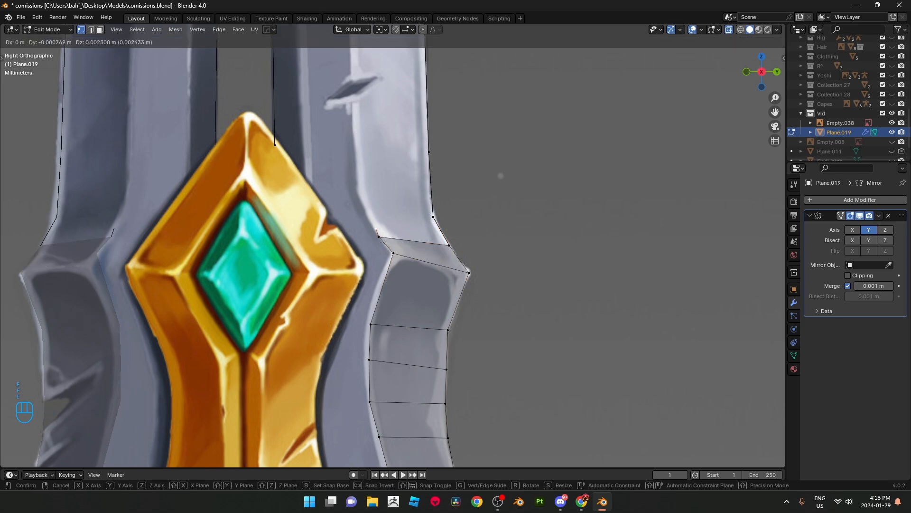
pyautogui.keyDown('shift'); pyautogui.click(366, 215); pyautogui.keyUp('shift')
pyautogui.keyDown('shift'); pyautogui.click(434, 217); pyautogui.keyUp('shift')
pyautogui.keyDown('shift'); pyautogui.click(449, 246); pyautogui.keyUp('shift')
pyautogui.keyDown('shift'); pyautogui.click(378, 237); pyautogui.keyUp('shift')
pyautogui.press('f')
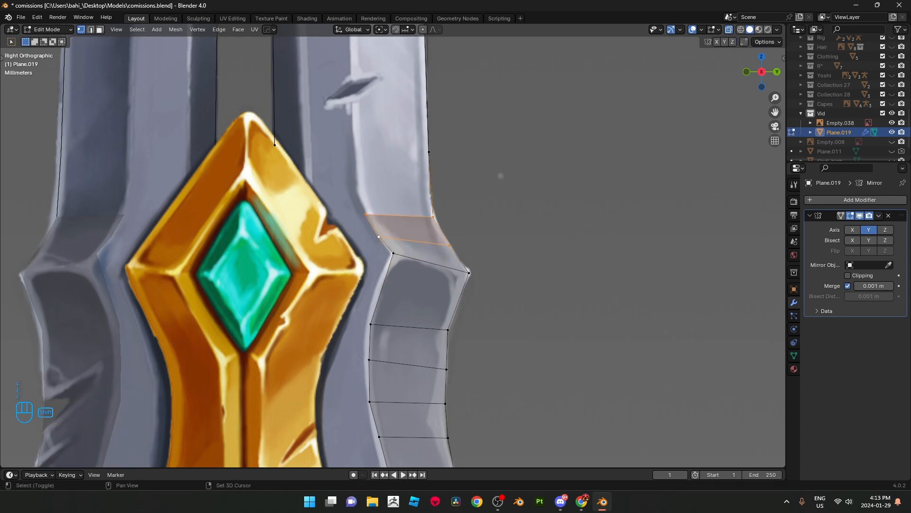
# Step: Subdivide the outer edge segment just above the upper flare and move the new vertex slightly down along the blade's outline
pyautogui.keyDown('shift'); pyautogui.moveTo(377, 227); pyautogui.dragTo(391, 268, button='middle'); pyautogui.keyUp('shift')
pyautogui.keyDown('shift'); pyautogui.moveTo(444, 224); pyautogui.dragTo(441, 242, button='middle'); pyautogui.keyUp('shift')
pyautogui.press('2')
pyautogui.click(442, 243)
pyautogui.rightClick(503, 215)
pyautogui.click(503, 216)
pyautogui.press('1')
pyautogui.click(442, 243)
pyautogui.press('g')
pyautogui.click(440, 248)
# Step: Extrude the bevel line's end vertex up to the level of the subdivision vertex and fill the face between them
pyautogui.press('1')
pyautogui.click(376, 272)
pyautogui.press('e')
pyautogui.click(368, 250)
pyautogui.keyDown('shift'); pyautogui.click(440, 251); pyautogui.keyUp('shift')
pyautogui.keyDown('shift'); pyautogui.click(444, 275); pyautogui.keyUp('shift')
pyautogui.keyDown('shift'); pyautogui.click(376, 273); pyautogui.keyUp('shift')
pyautogui.press('f')
# Step: Extend the bevel line one more short segment up the straight blade and fill the face to the next outer vertex
pyautogui.keyDown('shift'); pyautogui.moveTo(375, 267); pyautogui.dragTo(384, 317, button='middle'); pyautogui.keyUp('shift')
pyautogui.click(373, 277)
pyautogui.press('e')
pyautogui.click(372, 238)
pyautogui.keyDown('shift'); pyautogui.click(444, 238); pyautogui.keyUp('shift')
pyautogui.keyDown('shift'); pyautogui.click(444, 278); pyautogui.keyUp('shift')
pyautogui.keyDown('shift'); pyautogui.click(373, 276); pyautogui.keyUp('shift')
pyautogui.press('f')
# Step: Extrude the bevel line's end vertex far up the straight blade to the level of the next outer edge vertex
pyautogui.scroll(-6, 525, 307)
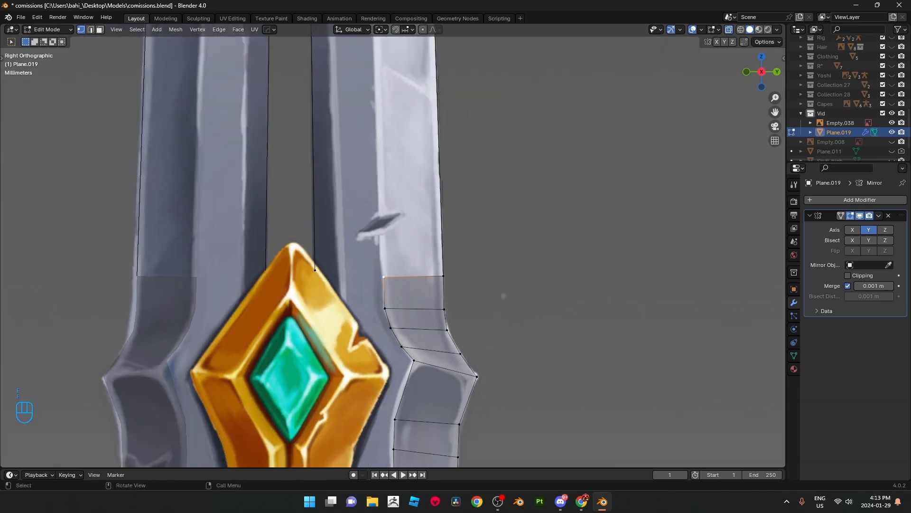
pyautogui.keyDown('shift'); pyautogui.moveTo(389, 259); pyautogui.dragTo(394, 355, button='middle'); pyautogui.keyUp('shift')
pyautogui.press('e')
pyautogui.click(391, 241)
pyautogui.scroll(4, 390, 242)
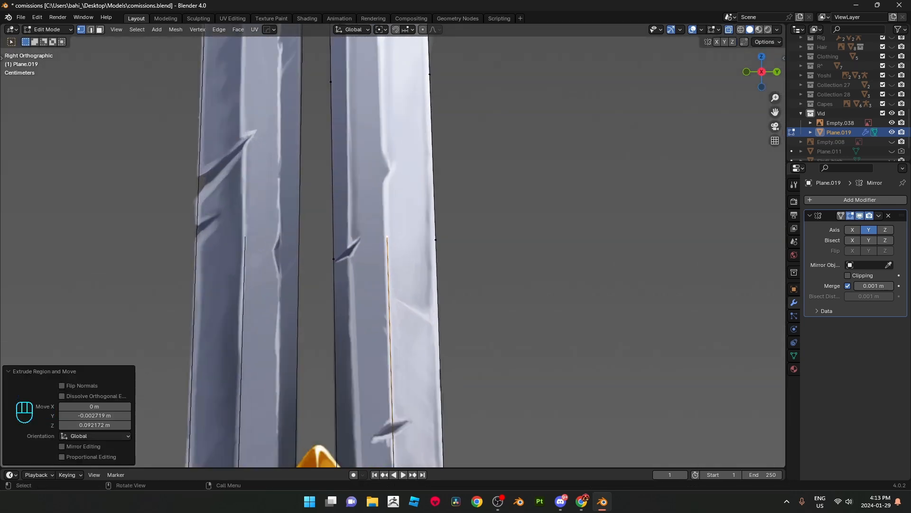
pyautogui.click(475, 427)
pyautogui.scroll(-4, 475, 427)
pyautogui.scroll(5, 475, 436)
pyautogui.scroll(-5, 475, 437)
pyautogui.scroll(3, 475, 449)
pyautogui.keyDown('shift'); pyautogui.moveTo(475, 449); pyautogui.dragTo(538, 438, button='middle'); pyautogui.keyUp('shift')
pyautogui.scroll(-2, 497, 381)
pyautogui.scroll(2, 496, 381)
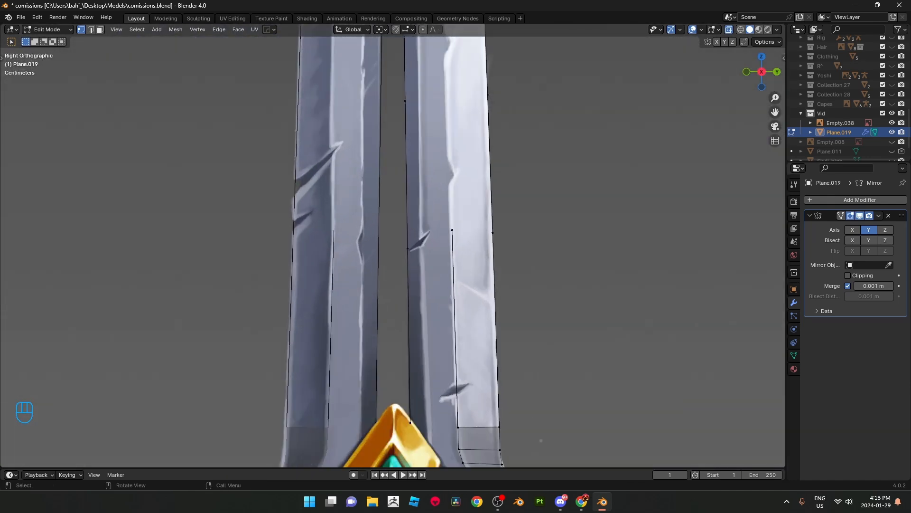
pyautogui.press('e')
pyautogui.click(536, 266)
pyautogui.scroll(-2, 427, 249)
pyautogui.scroll(2, 484, 226)
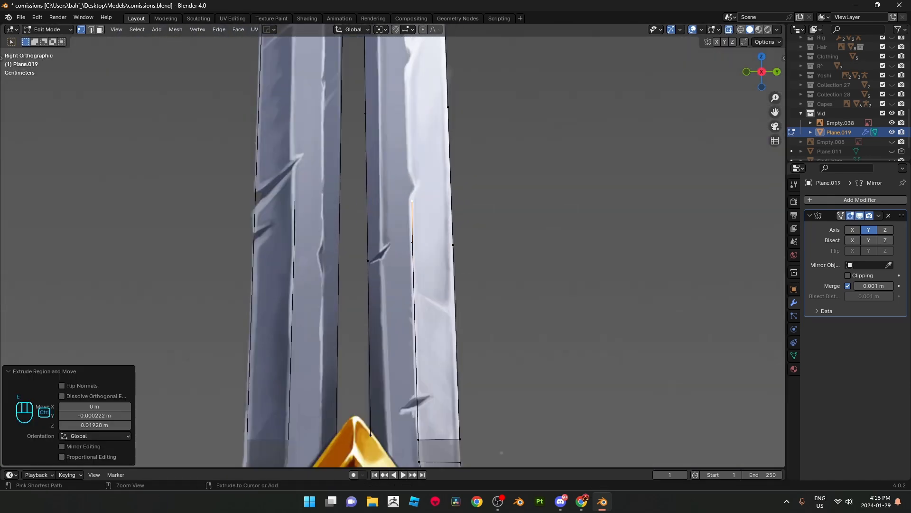
pyautogui.hotkey('ctrl', 'z')
pyautogui.scroll(1, 399, 254)
pyautogui.scroll(1, 406, 242)
pyautogui.press('g')
pyautogui.rightClick(430, 228)
pyautogui.scroll(-2, 389, 251)
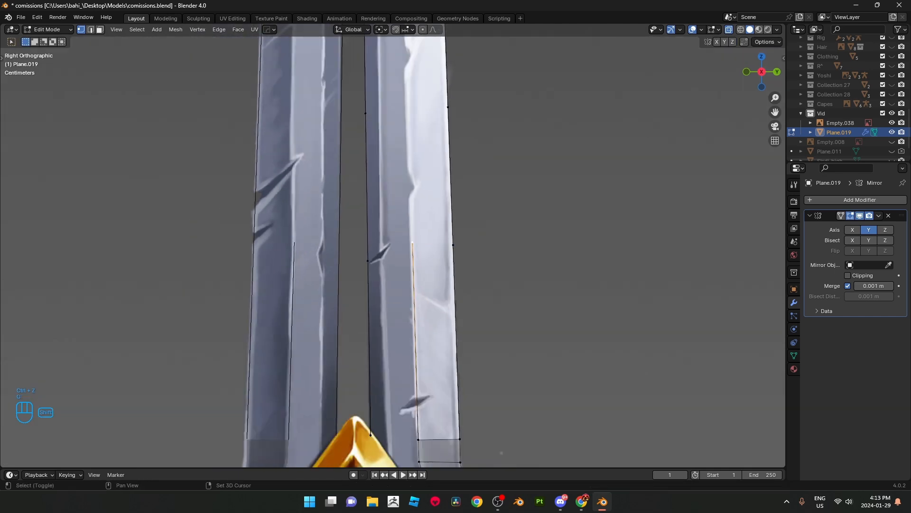
pyautogui.scroll(2, 427, 162)
pyautogui.scroll(-1, 394, 244)
# Step: Show the Screencast Keys settings and set the font size to 20
pyautogui.press('n')
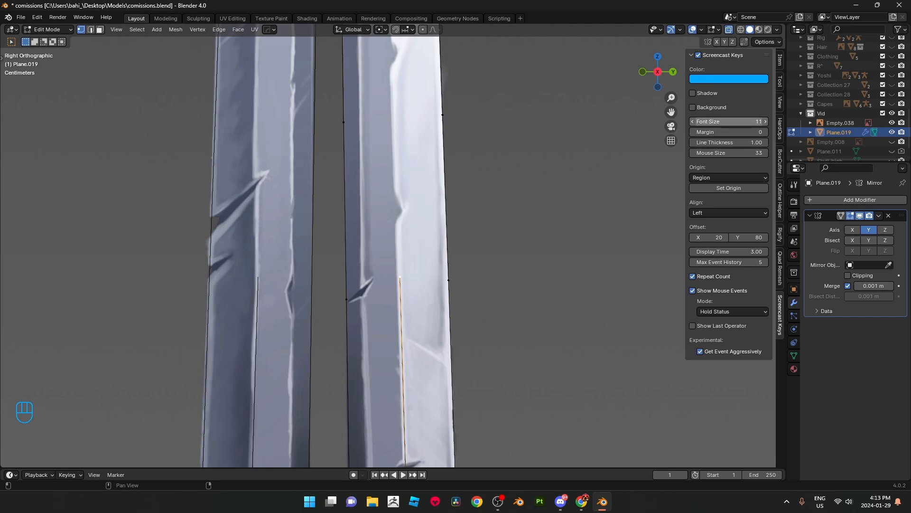
pyautogui.click(728, 121)
pyautogui.write('20')
pyautogui.press('Return')
# Step: Fine-tune the bevel line's upper end vertex onto the painted bevel edge and hide the sidebar
pyautogui.scroll(-3, 456, 130)
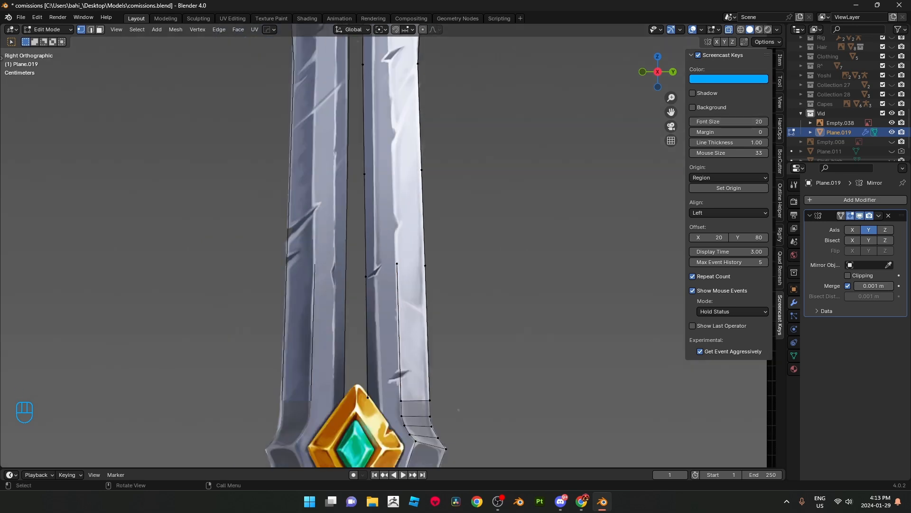
pyautogui.click(395, 257)
pyautogui.scroll(4, 393, 245)
pyautogui.press('g')
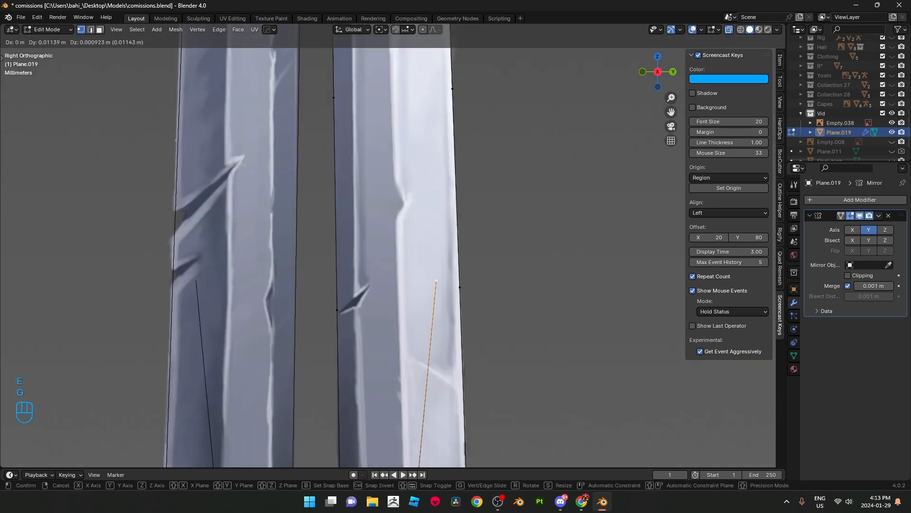
pyautogui.click(394, 246)
pyautogui.press('n')
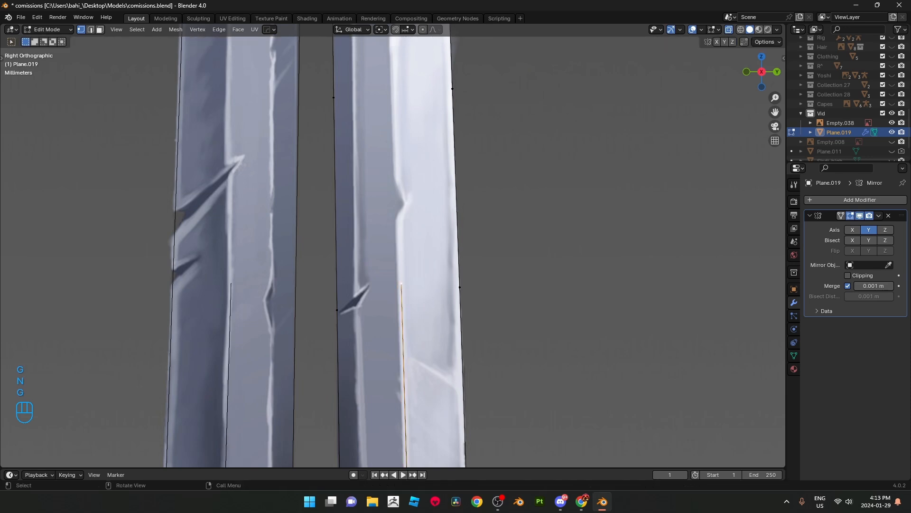
pyautogui.scroll(-3, 394, 246)
pyautogui.press('g')
pyautogui.scroll(-3, 390, 259)
pyautogui.moveTo(390, 258)
pyautogui.keyDown('shift'); pyautogui.mouseDown(button='middle')
pyautogui.moveTo(393, 307)
pyautogui.moveTo(389, 258)
pyautogui.mouseUp(button='middle'); pyautogui.keyUp('shift')
pyautogui.scroll(3, 388, 259)
pyautogui.press('g')
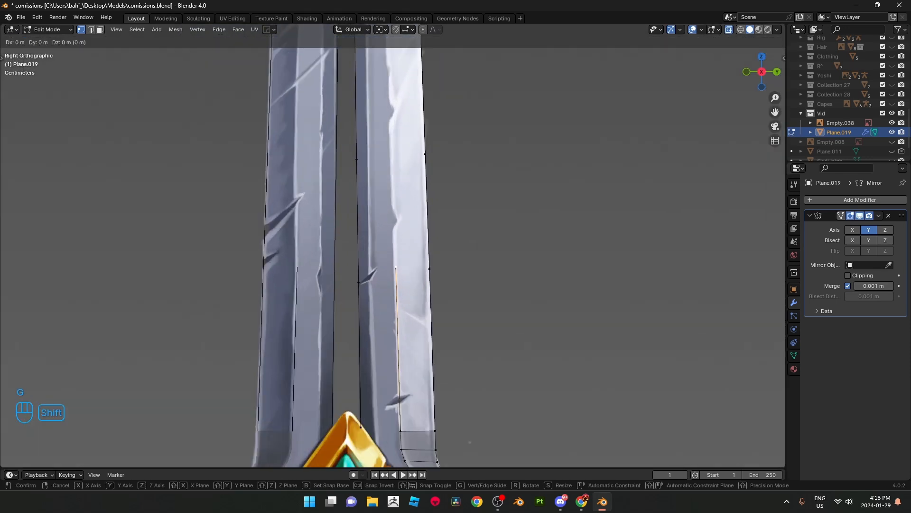
pyautogui.click(393, 262)
# Step: Extrude the bevel line up the straight blade in three segments, following the painted edge to the base of the tip's flare
pyautogui.press('g')
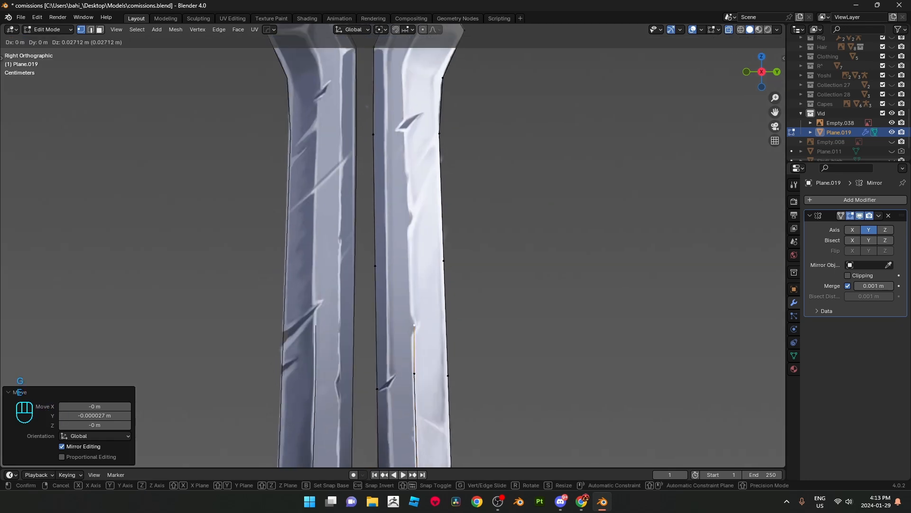
pyautogui.click(410, 263)
pyautogui.keyDown('shift'); pyautogui.moveTo(411, 263); pyautogui.dragTo(417, 376, button='middle'); pyautogui.keyUp('shift')
pyautogui.press('e')
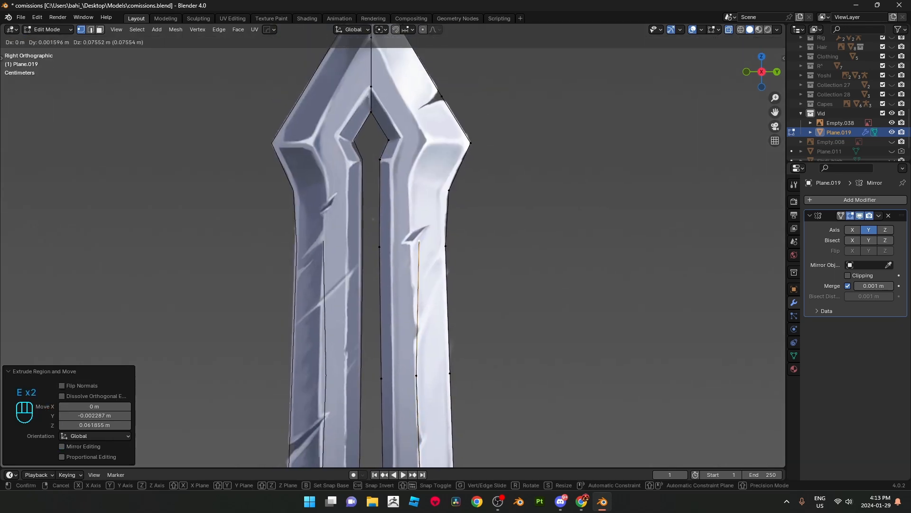
pyautogui.click(412, 243)
pyautogui.keyDown('shift'); pyautogui.moveTo(413, 242); pyautogui.dragTo(417, 338, button='middle'); pyautogui.keyUp('shift')
pyautogui.scroll(2, 416, 338)
pyautogui.press('e')
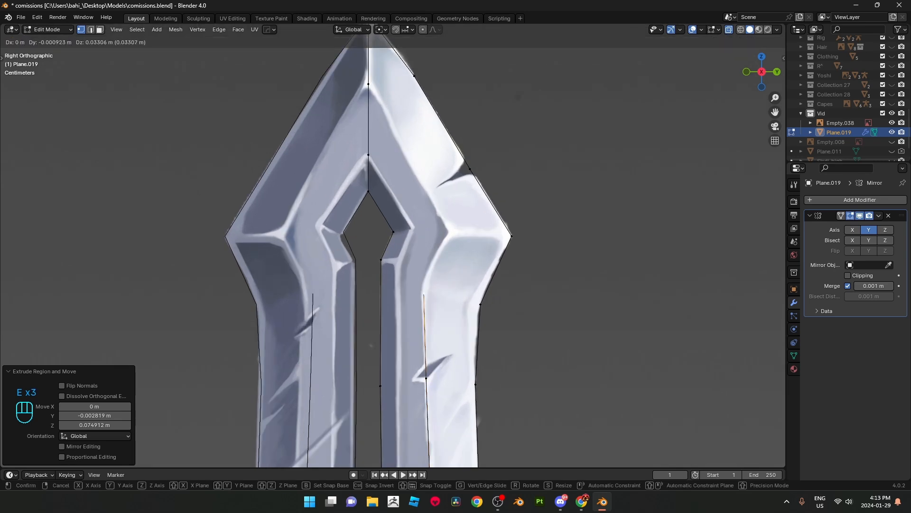
pyautogui.click(424, 288)
# Step: Extrude the bevel line around the tip's flare corner and up to the centre ridge, merging its end At Last into the ridge vertex
pyautogui.press('e')
pyautogui.click(447, 232)
pyautogui.press('e')
pyautogui.click(427, 191)
pyautogui.keyDown('shift'); pyautogui.moveTo(426, 192); pyautogui.dragTo(457, 288, button='middle'); pyautogui.keyUp('shift')
pyautogui.press('e')
pyautogui.click(408, 188)
pyautogui.keyDown('shift'); pyautogui.click(400, 182); pyautogui.keyUp('shift')
pyautogui.press('m')
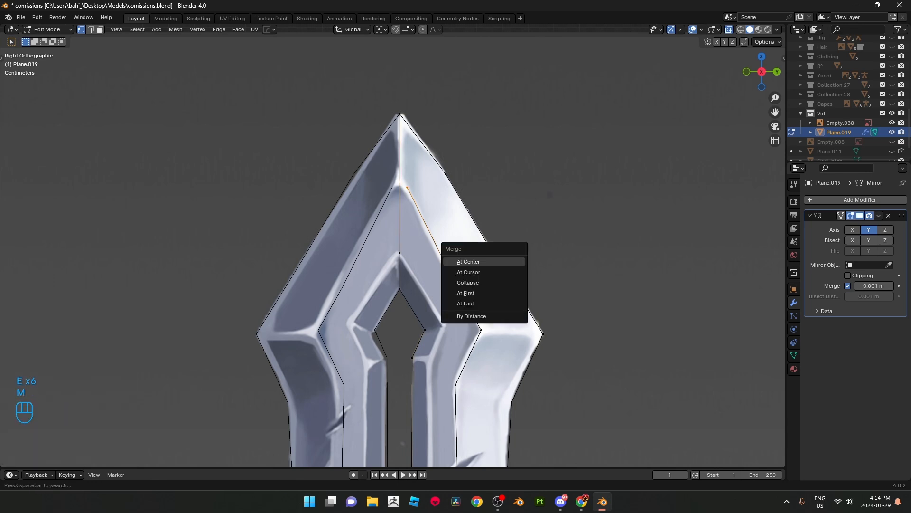
pyautogui.click(470, 303)
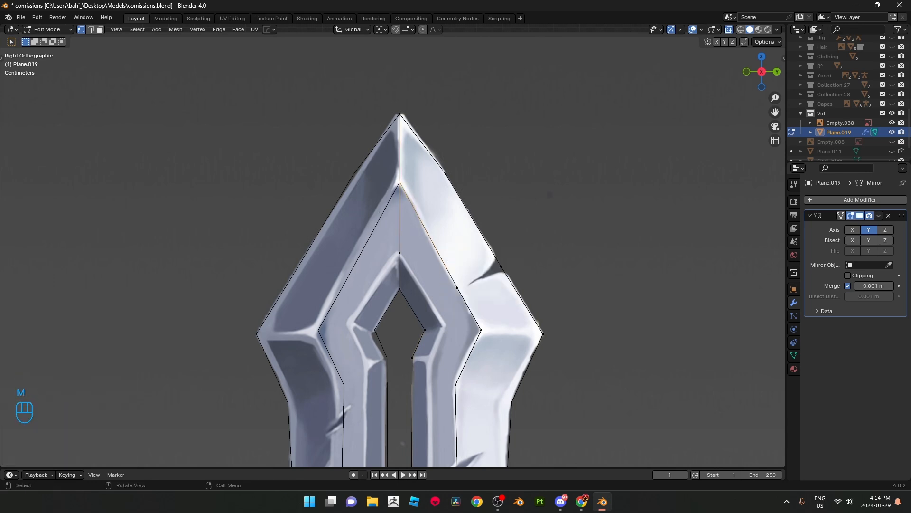
# Step: Fill the face at the blade's tip between the outer edge and centre ridge, and turn on Clipping in the Mirror modifier
pyautogui.click(445, 173)
pyautogui.press('f')
pyautogui.press('2')
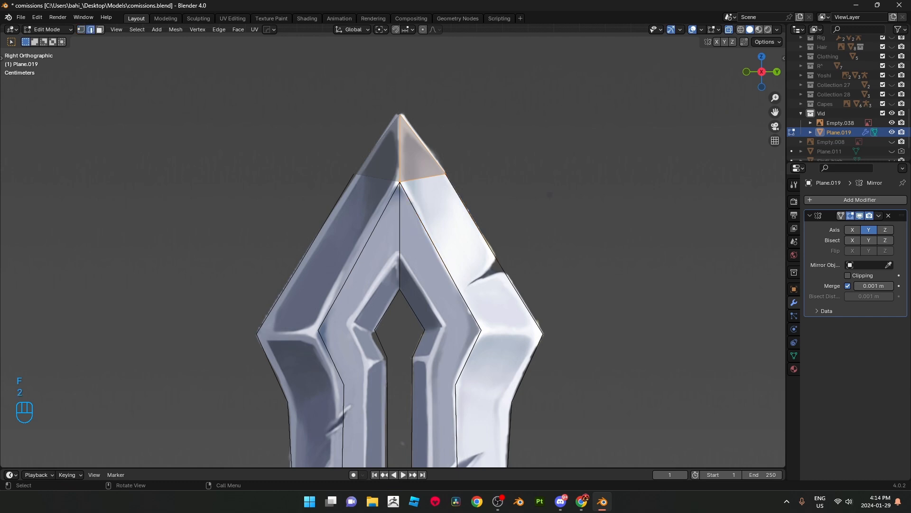
pyautogui.press('1')
pyautogui.hotkey('ctrl', 'z')
pyautogui.hotkey('ctrl', 'z')
pyautogui.press('1')
pyautogui.scroll(4, 399, 252)
pyautogui.press('g')
pyautogui.press('g')
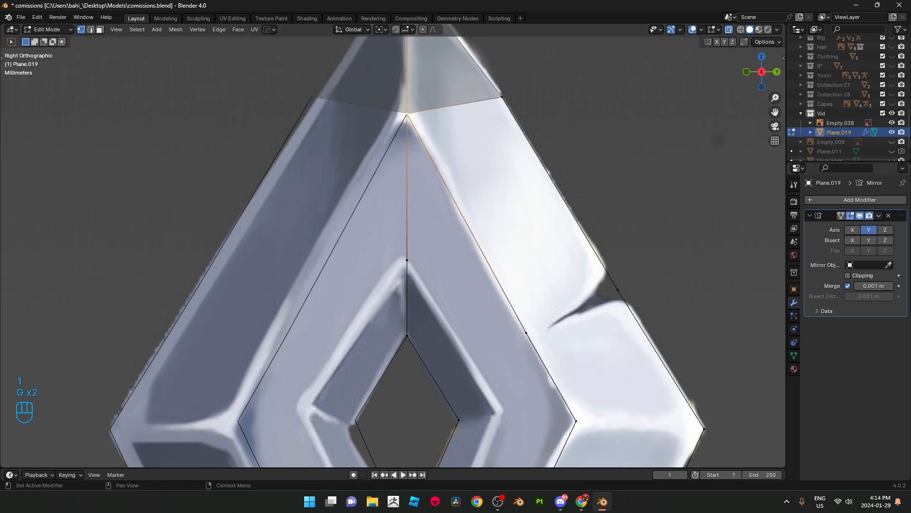
pyautogui.press('g')
pyautogui.click(407, 114)
# Step: Fill the bevel face below the tip face, from the ridge vertex down to the notch in the outer edge
pyautogui.click(502, 97)
pyautogui.scroll(-2, 502, 97)
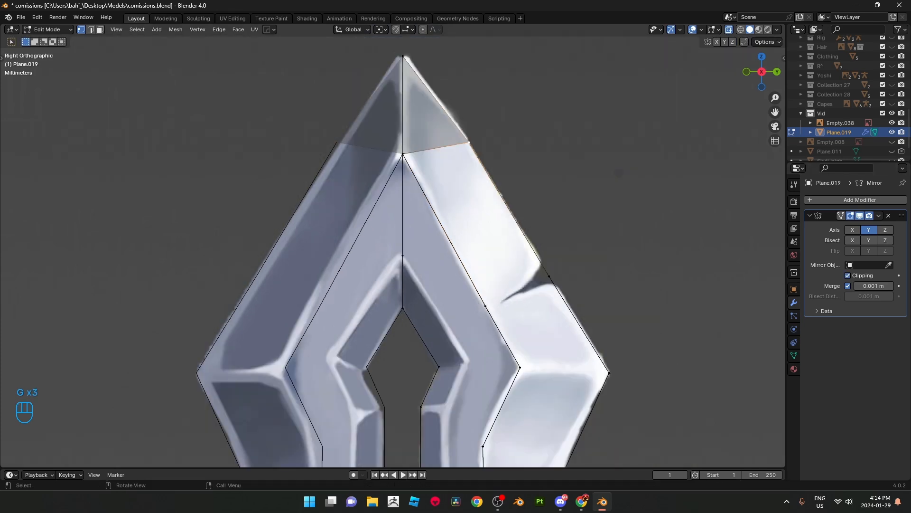
pyautogui.keyDown('shift'); pyautogui.click(485, 306); pyautogui.keyUp('shift')
pyautogui.keyDown('shift'); pyautogui.click(550, 276); pyautogui.keyUp('shift')
pyautogui.press('f')
# Step: Starting from the bevel face edge at the notch, fill the remaining outer bevel faces down the blade to the existing strip above the flare
pyautogui.press('2')
pyautogui.click(517, 291)
pyautogui.scroll(-8, 518, 291)
pyautogui.press('f')
pyautogui.press('f')
pyautogui.scroll(4, 517, 332)
pyautogui.press('f')
pyautogui.press('f')
pyautogui.press('f')
pyautogui.keyDown('shift'); pyautogui.moveTo(380, 417); pyautogui.dragTo(411, 146, button='middle'); pyautogui.keyUp('shift')
pyautogui.press('f')
# Step: Try to fill a face from the bevel line to the inner slot edge just above the gold diamond
pyautogui.keyDown('shift'); pyautogui.moveTo(395, 360); pyautogui.dragTo(443, 304, button='middle'); pyautogui.keyUp('shift')
pyautogui.press('1')
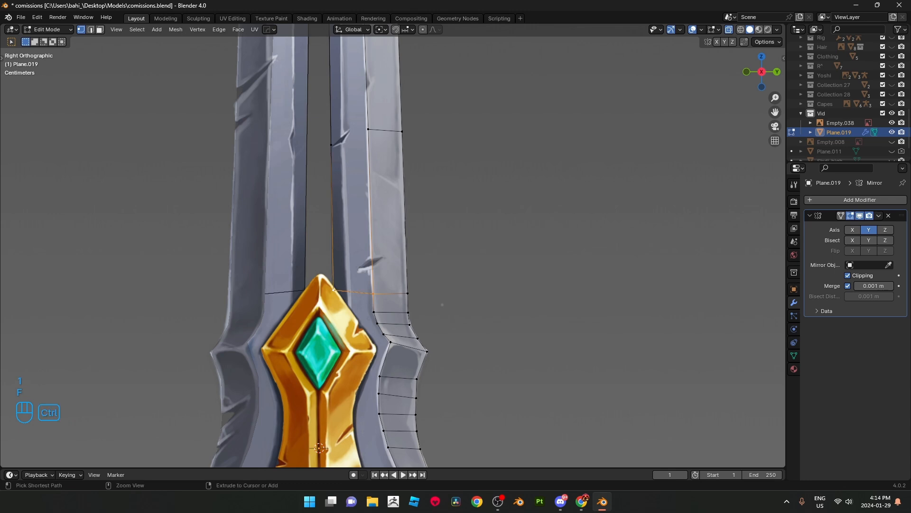
pyautogui.hotkey('ctrl', 'z')
# Step: Extrude the ridge vertex above the slot opening in three segments along the painted inner bevel, around the diamond-shaped opening's corner
pyautogui.scroll(-3, 443, 304)
pyautogui.keyDown('shift'); pyautogui.moveTo(442, 305); pyautogui.dragTo(467, 443, button='middle'); pyautogui.keyUp('shift')
pyautogui.keyDown('shift'); pyautogui.moveTo(375, 210); pyautogui.dragTo(393, 340, button='middle'); pyautogui.keyUp('shift')
pyautogui.scroll(4, 392, 340)
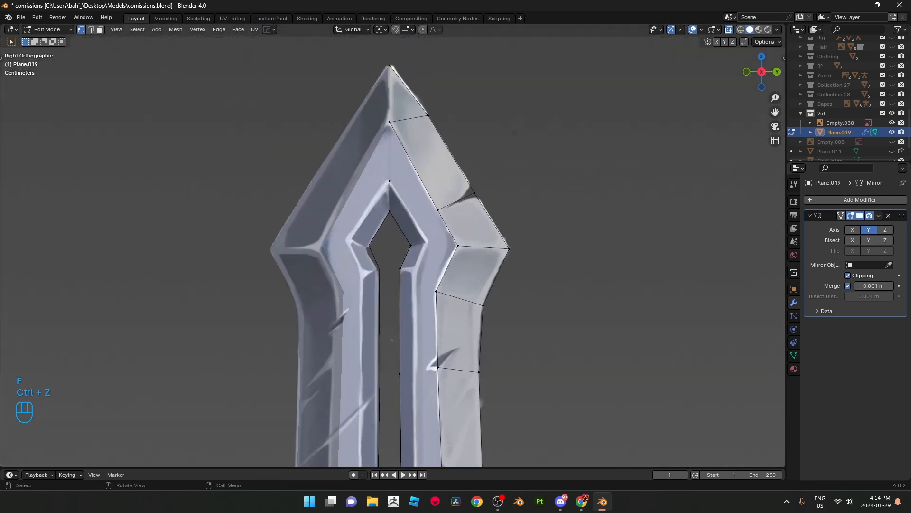
pyautogui.scroll(3, 392, 340)
pyautogui.press('e')
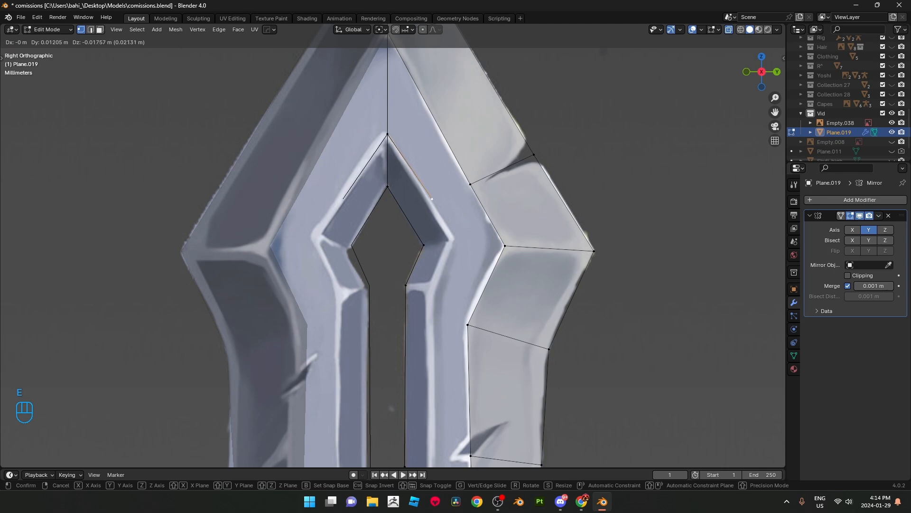
pyautogui.click(433, 205)
pyautogui.press('e')
pyautogui.click(452, 241)
pyautogui.press('e')
pyautogui.click(432, 287)
pyautogui.scroll(-3, 432, 286)
pyautogui.keyDown('shift'); pyautogui.moveTo(431, 287); pyautogui.dragTo(429, 113, button='middle'); pyautogui.keyUp('shift')
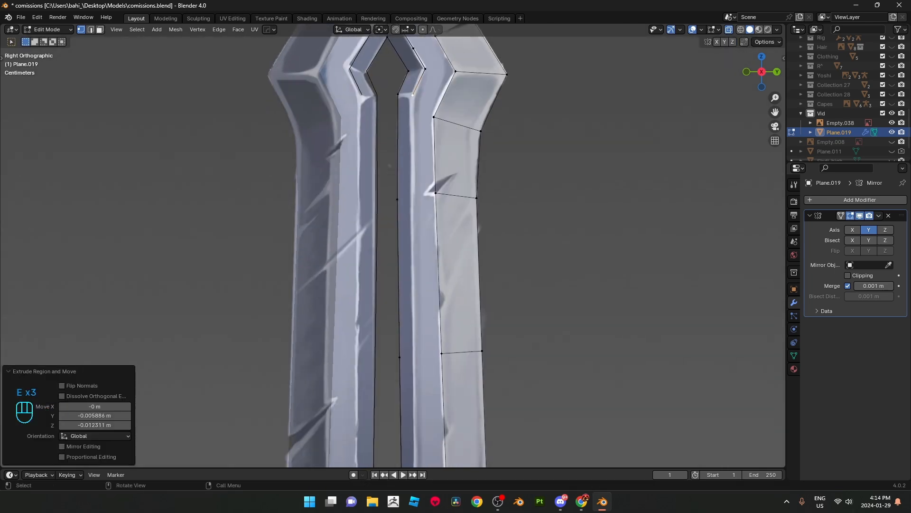
# Step: Extrude the inner bevel line down the blade in three segments, following the painted bevel beside the slot
pyautogui.press('e')
pyautogui.click(414, 201)
pyautogui.keyDown('shift'); pyautogui.moveTo(414, 200); pyautogui.dragTo(417, 61, button='middle'); pyautogui.keyUp('shift')
pyautogui.press('e')
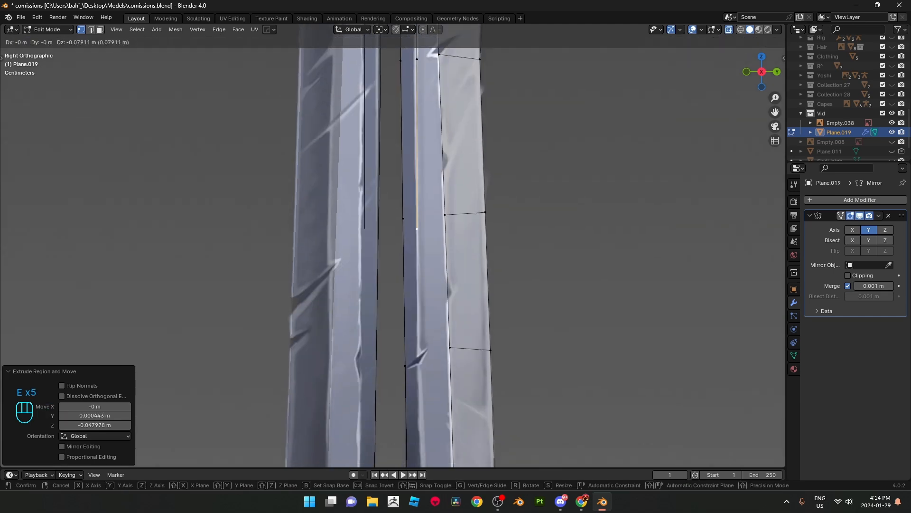
pyautogui.click(417, 218)
pyautogui.keyDown('shift'); pyautogui.moveTo(417, 217); pyautogui.dragTo(422, 81, button='middle'); pyautogui.keyUp('shift')
pyautogui.press('e')
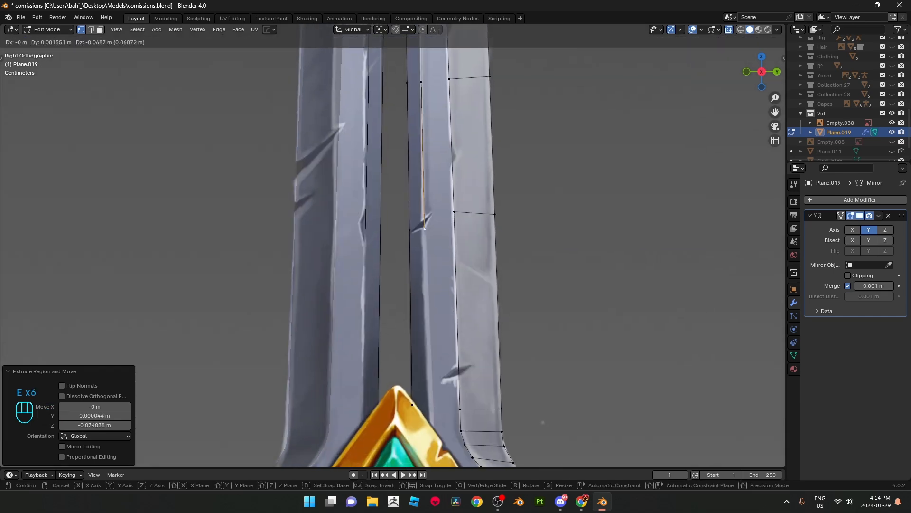
pyautogui.click(423, 227)
# Step: Adjust the end vertex of the inner bevel line and extend the line down to the level of the gold diamond's upper edge
pyautogui.keyDown('shift'); pyautogui.moveTo(423, 227); pyautogui.dragTo(410, 97, button='middle'); pyautogui.keyUp('shift')
pyautogui.press('g')
pyautogui.click(414, 162)
pyautogui.press('g')
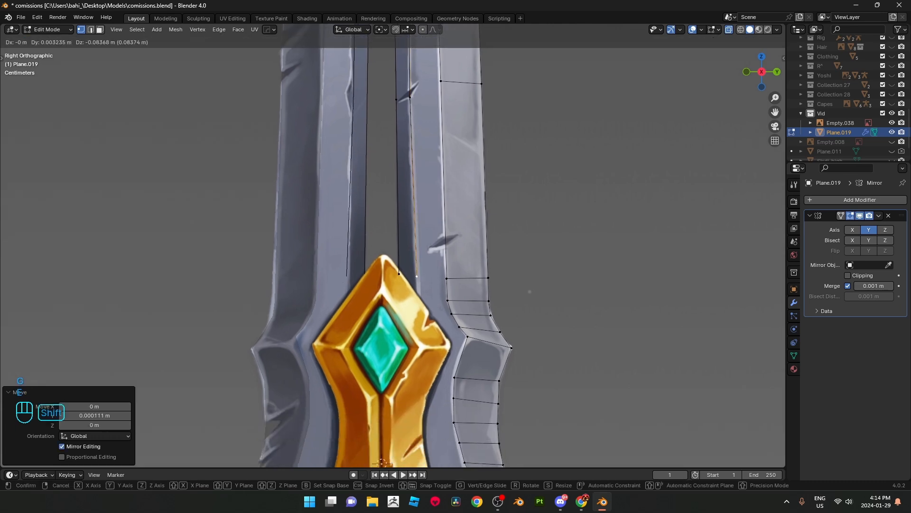
pyautogui.keyDown('shift'); pyautogui.click(417, 276); pyautogui.keyUp('shift')
# Step: Fill the inner bevel faces between the bevel line and slot edge from the gold diamond upward, and join the bevel apex to the ridge vertex
pyautogui.moveTo(426, 285); pyautogui.dragTo(393, 266)
pyautogui.keyDown('shift'); pyautogui.moveTo(394, 111); pyautogui.dragTo(413, 94); pyautogui.keyUp('shift')
pyautogui.press('f')
pyautogui.press('2')
pyautogui.click(404, 98)
pyautogui.keyDown('shift'); pyautogui.moveTo(403, 98); pyautogui.dragTo(436, 338, button='middle'); pyautogui.keyUp('shift')
pyautogui.press('f')
pyautogui.keyDown('shift'); pyautogui.moveTo(427, 183); pyautogui.dragTo(430, 377, button='middle'); pyautogui.keyUp('shift')
pyautogui.press('f')
pyautogui.keyDown('shift'); pyautogui.moveTo(427, 228); pyautogui.dragTo(418, 333, button='middle'); pyautogui.keyUp('shift')
pyautogui.press('f')
pyautogui.press('f')
pyautogui.press('f')
# Step: Fill the flat blade faces between the outer and inner bevels, from the ridge vertex below the tip down to the gold diamond
pyautogui.scroll(2, 393, 250)
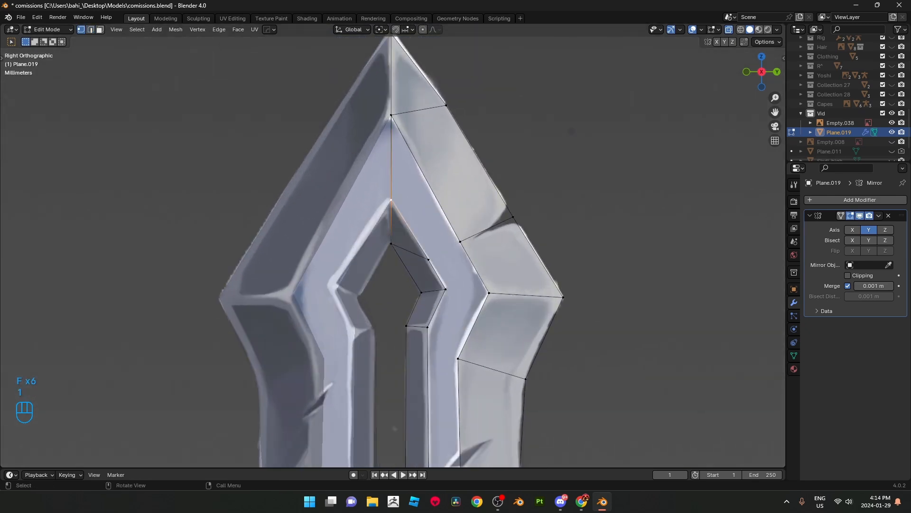
pyautogui.click(445, 250)
pyautogui.press('f')
pyautogui.press('f')
pyautogui.scroll(-5, 444, 266)
pyautogui.keyDown('shift'); pyautogui.moveTo(427, 332); pyautogui.dragTo(418, 191, button='middle'); pyautogui.keyUp('shift')
pyautogui.press('f')
pyautogui.press('f')
pyautogui.press('f')
pyautogui.keyDown('shift'); pyautogui.moveTo(403, 380); pyautogui.dragTo(373, 193, button='middle'); pyautogui.keyUp('shift')
pyautogui.press('f')
# Step: Extrude the outer bevel's inner edge beside the gold ornament inward, from just below the diamond's tip to above the flare
pyautogui.scroll(5, 436, 300)
pyautogui.press('1')
pyautogui.scroll(-2, 504, 219)
pyautogui.keyDown('shift'); pyautogui.moveTo(473, 226); pyautogui.dragTo(508, 178, button='middle'); pyautogui.keyUp('shift')
pyautogui.scroll(-3, 393, 246)
pyautogui.keyDown('shift'); pyautogui.moveTo(393, 245); pyautogui.dragTo(394, 180, button='middle'); pyautogui.keyUp('shift')
pyautogui.scroll(2, 394, 180)
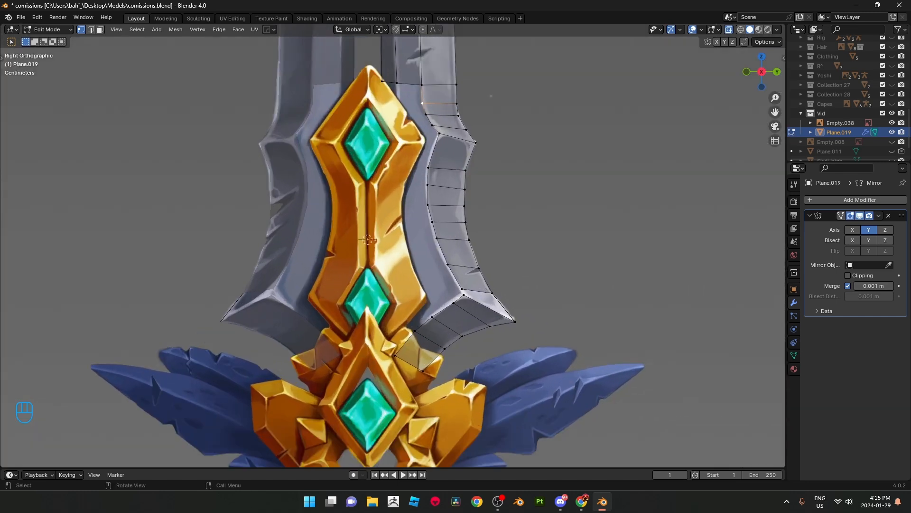
pyautogui.keyDown('ctrl'); pyautogui.click(437, 238); pyautogui.keyUp('ctrl')
pyautogui.keyDown('shift'); pyautogui.moveTo(437, 239); pyautogui.dragTo(439, 310, button='middle'); pyautogui.keyUp('shift')
pyautogui.press('e')
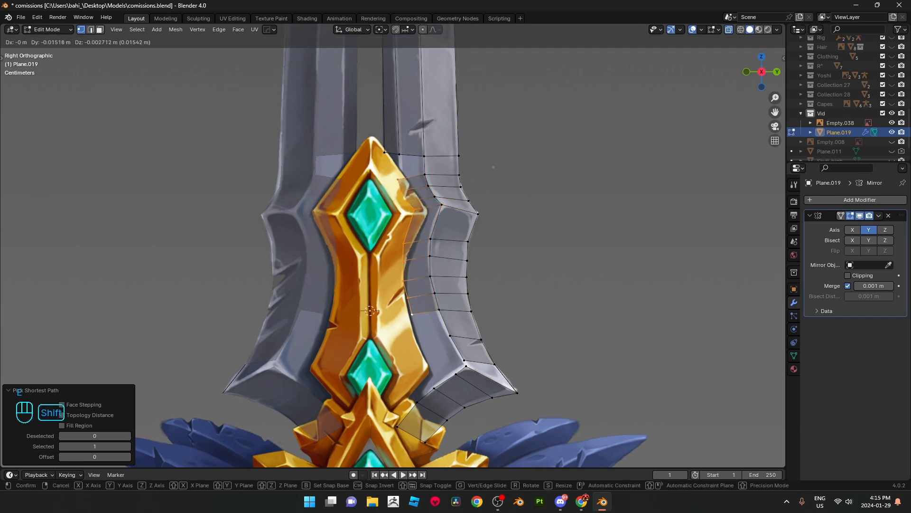
pyautogui.click(412, 313)
# Step: Move the upper vertices of the extruded strip inward so they line up with the inner bevel line above
pyautogui.click(401, 188)
pyautogui.scroll(3, 402, 188)
pyautogui.press('g')
pyautogui.click(406, 148)
pyautogui.click(419, 166)
pyautogui.press('g')
pyautogui.click(410, 166)
pyautogui.click(431, 180)
pyautogui.press('g')
pyautogui.click(408, 184)
pyautogui.click(412, 238)
# Step: Move the lower vertices of the extruded strip inward one by one to straighten its inner edge over the gold ornament
pyautogui.press('g')
pyautogui.click(408, 237)
pyautogui.click(411, 268)
pyautogui.press('g')
pyautogui.click(406, 268)
pyautogui.click(411, 304)
pyautogui.press('g')
pyautogui.click(406, 303)
pyautogui.moveTo(406, 302)
pyautogui.keyDown('shift'); pyautogui.mouseDown(button='middle')
pyautogui.moveTo(407, 260)
pyautogui.moveTo(410, 301)
pyautogui.mouseUp(button='middle'); pyautogui.keyUp('shift')
pyautogui.click(420, 291)
pyautogui.press('g')
pyautogui.click(410, 290)
# Step: Align the strip's top vertex with the inner bevel line and fill the gap between the strip and the blade face above
pyautogui.click(403, 97)
pyautogui.press('g')
pyautogui.click(405, 95)
pyautogui.keyDown('shift'); pyautogui.moveTo(404, 95); pyautogui.dragTo(407, 135, button='middle'); pyautogui.keyUp('shift')
pyautogui.keyDown('shift'); pyautogui.click(408, 98); pyautogui.keyUp('shift')
pyautogui.press('f')
# Step: Nudge the strip's inner vertices beside the upper green gem into line with the vertex above them
pyautogui.click(410, 157)
pyautogui.press('g')
pyautogui.click(407, 158)
pyautogui.click(414, 176)
pyautogui.press('g')
pyautogui.click(409, 177)
pyautogui.click(413, 195)
pyautogui.press('g')
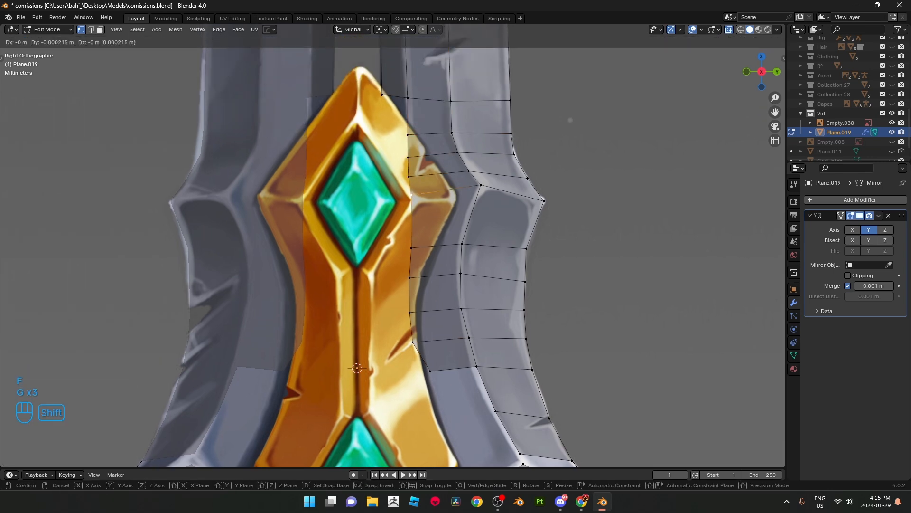
pyautogui.click(411, 196)
# Step: Adjust a vertex along the strip's inner edge and move its lowest inner corner vertex inward over the gold ornament
pyautogui.keyDown('shift'); pyautogui.moveTo(411, 195); pyautogui.dragTo(419, 115, button='middle'); pyautogui.keyUp('shift')
pyautogui.click(420, 168)
pyautogui.press('g')
pyautogui.click(419, 168)
pyautogui.click(440, 291)
pyautogui.press('g')
pyautogui.click(426, 296)
# Step: Extrude the strip's inner edge inward again to line up with the slot edge, covering more of the gold ornament
pyautogui.keyDown('shift'); pyautogui.moveTo(426, 296); pyautogui.dragTo(445, 453, button='middle'); pyautogui.keyUp('shift')
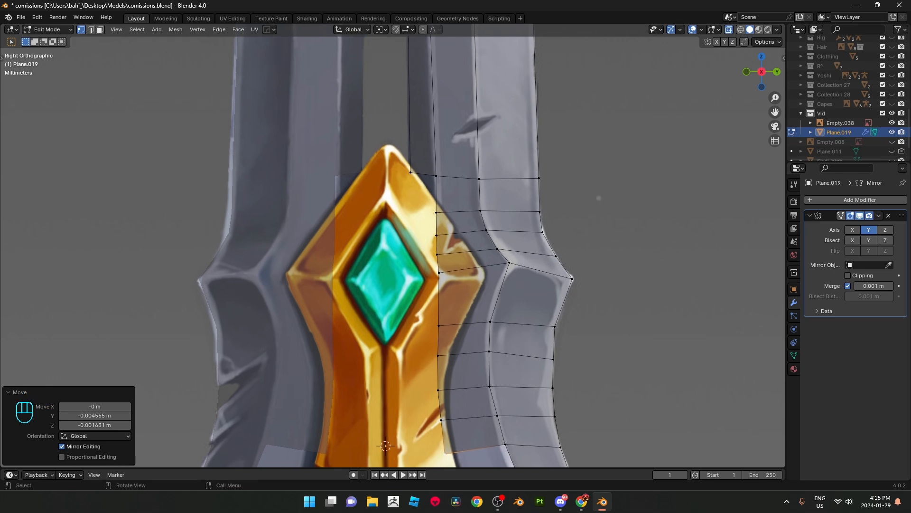
pyautogui.click(410, 173)
pyautogui.scroll(-2, 386, 445)
pyautogui.keyDown('shift'); pyautogui.moveTo(385, 445); pyautogui.dragTo(385, 259, button='middle'); pyautogui.keyUp('shift')
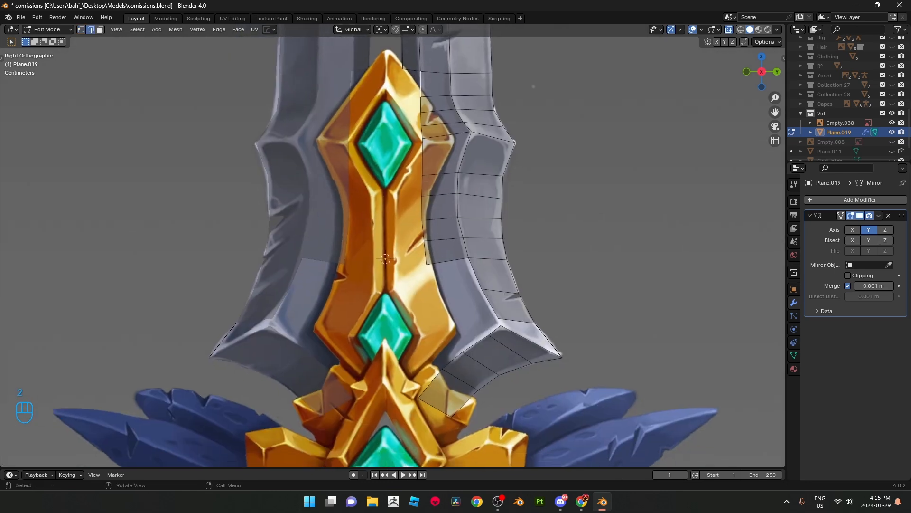
pyautogui.keyDown('ctrl'); pyautogui.click(427, 264); pyautogui.keyUp('ctrl')
pyautogui.press('e')
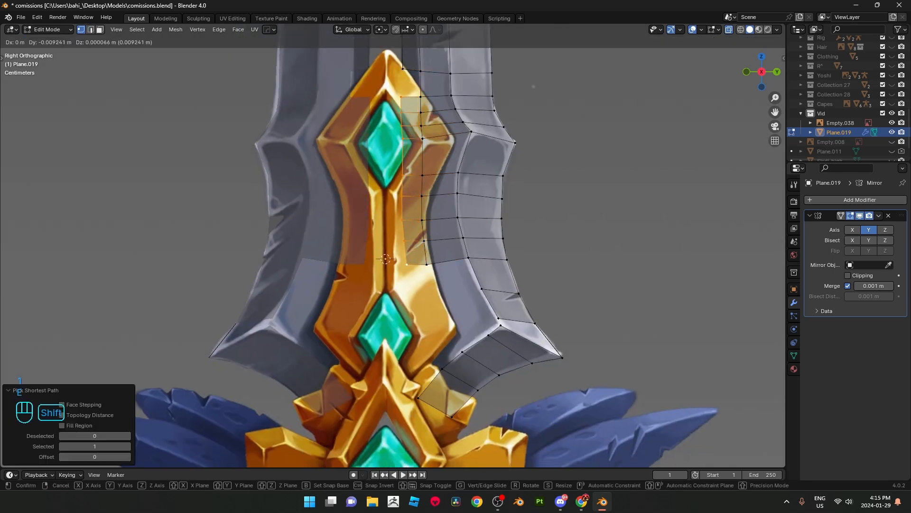
pyautogui.keyDown('shift'); pyautogui.click(405, 264); pyautogui.keyUp('shift')
pyautogui.keyDown('shift'); pyautogui.moveTo(406, 264); pyautogui.dragTo(406, 353, button='middle'); pyautogui.keyUp('shift')
pyautogui.scroll(1, 407, 353)
pyautogui.press('g')
pyautogui.keyDown('shift'); pyautogui.click(409, 354); pyautogui.keyUp('shift')
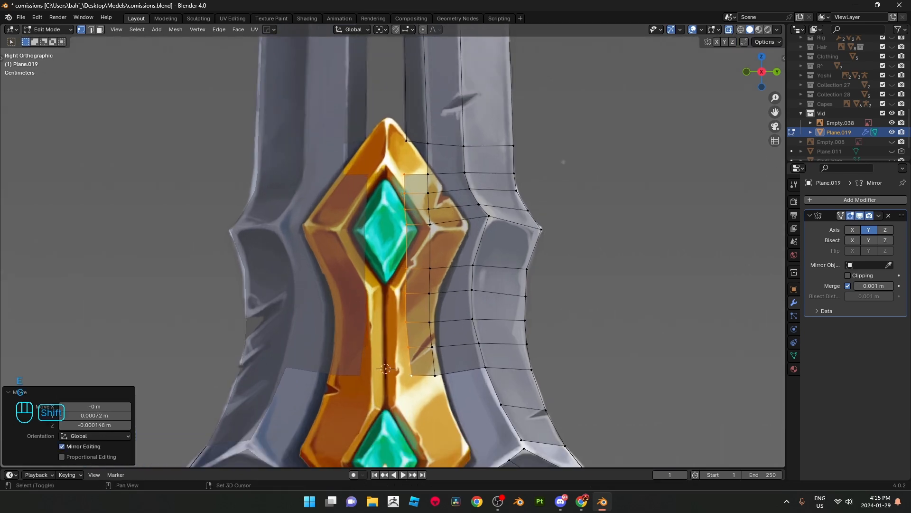
# Step: Fill the gap between the new inner column and the slot bevel above it, and align the column's upper inner vertex
pyautogui.moveTo(398, 129); pyautogui.dragTo(445, 183)
pyautogui.press('f')
pyautogui.click(404, 174)
pyautogui.press('g')
pyautogui.click(407, 174)
# Step: Flatten the column's inner vertices into a vertical line with a Y scale of 0 and align them with the slot edge
pyautogui.moveTo(385, 186); pyautogui.dragTo(418, 400)
pyautogui.press('g')
pyautogui.click(420, 400)
pyautogui.write('sy0')
pyautogui.press('Return')
pyautogui.press('g')
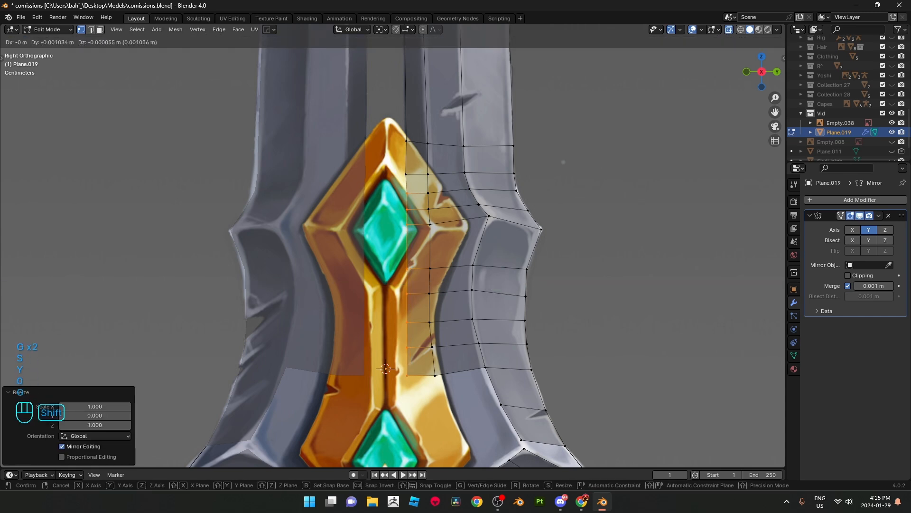
pyautogui.keyDown('shift'); pyautogui.click(409, 183); pyautogui.keyUp('shift')
pyautogui.click(407, 174)
pyautogui.press('g')
pyautogui.keyDown('shift'); pyautogui.click(408, 174); pyautogui.keyUp('shift')
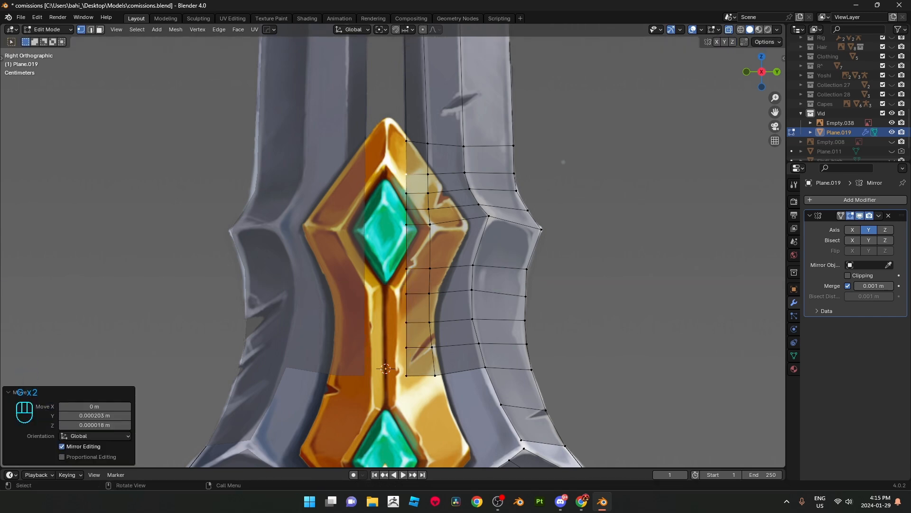
pyautogui.moveTo(421, 363); pyautogui.dragTo(417, 382)
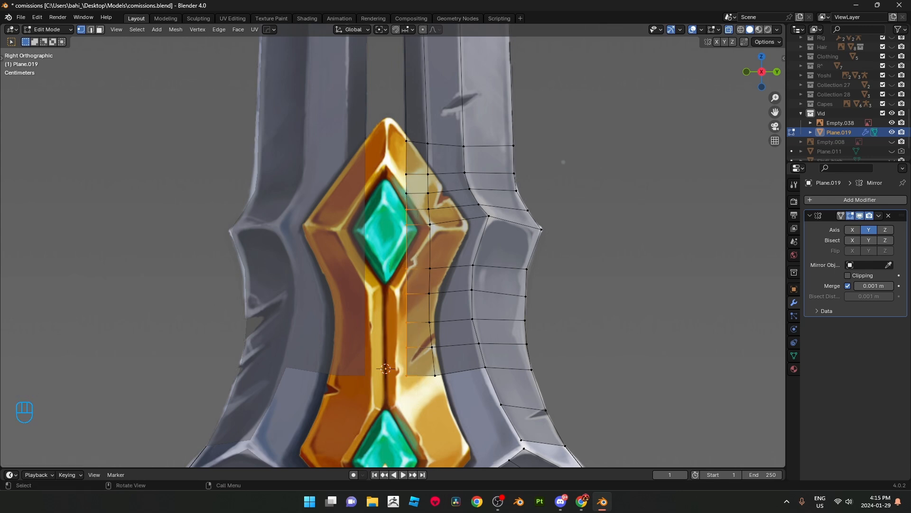
# Step: Fill the face at the flare's pointed corner and shift the ridge vertex above it to match the painted ridge
pyautogui.scroll(-2, 393, 244)
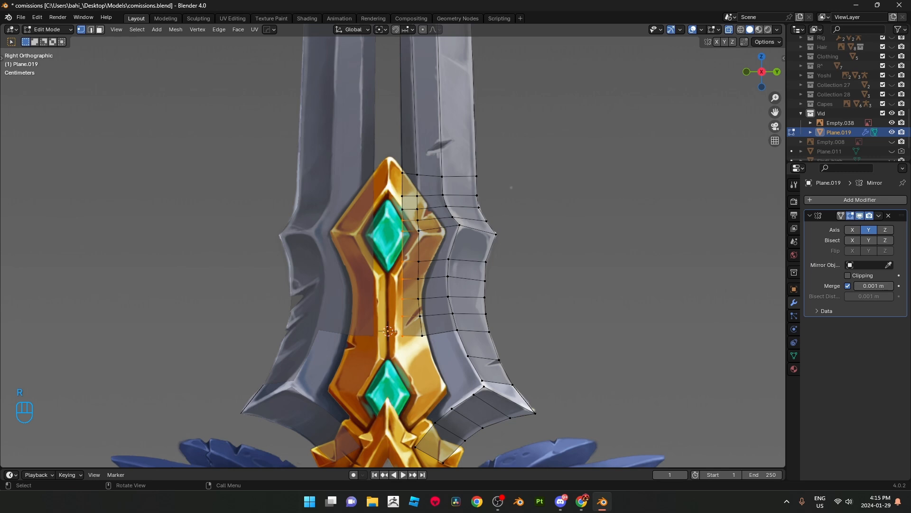
pyautogui.scroll(-1, 511, 187)
pyautogui.keyDown('shift'); pyautogui.moveTo(511, 187); pyautogui.dragTo(510, 112, button='middle'); pyautogui.keyUp('shift')
pyautogui.scroll(3, 533, 59)
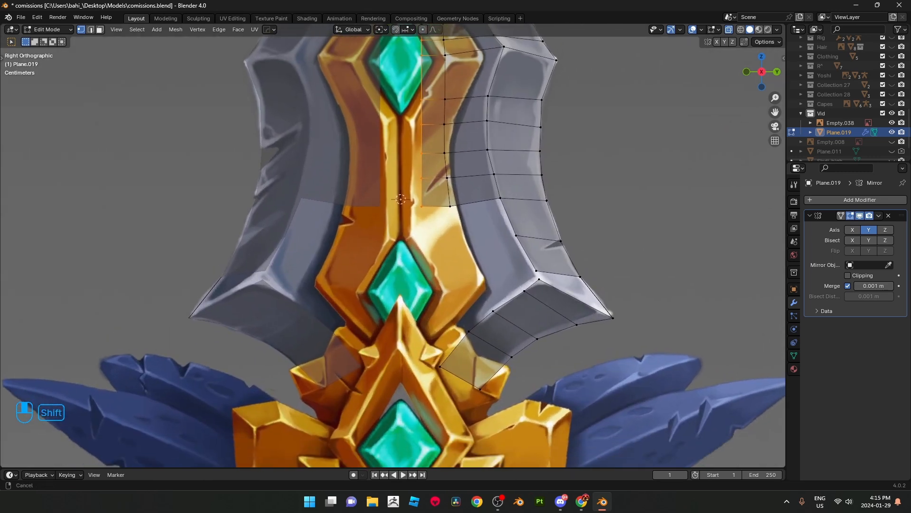
pyautogui.click(613, 318)
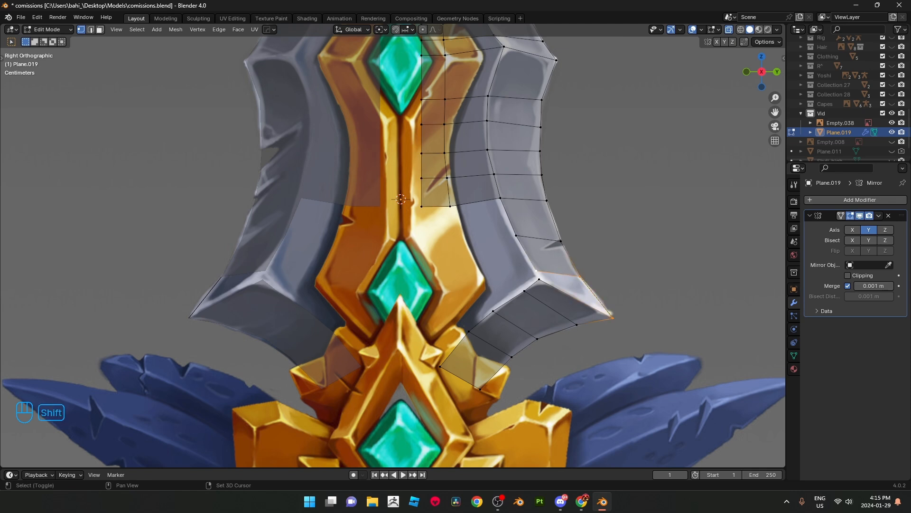
pyautogui.keyDown('shift'); pyautogui.click(539, 279); pyautogui.keyUp('shift')
pyautogui.press('f')
pyautogui.click(537, 271)
pyautogui.press('g')
pyautogui.click(536, 269)
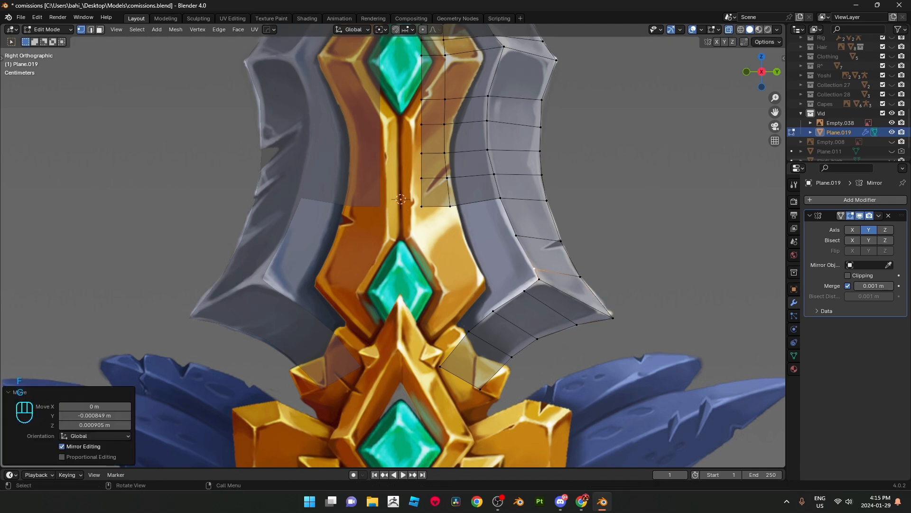
# Step: Extrude the ridge edge path around the flare's corner inward along the Y axis
pyautogui.click(440, 367)
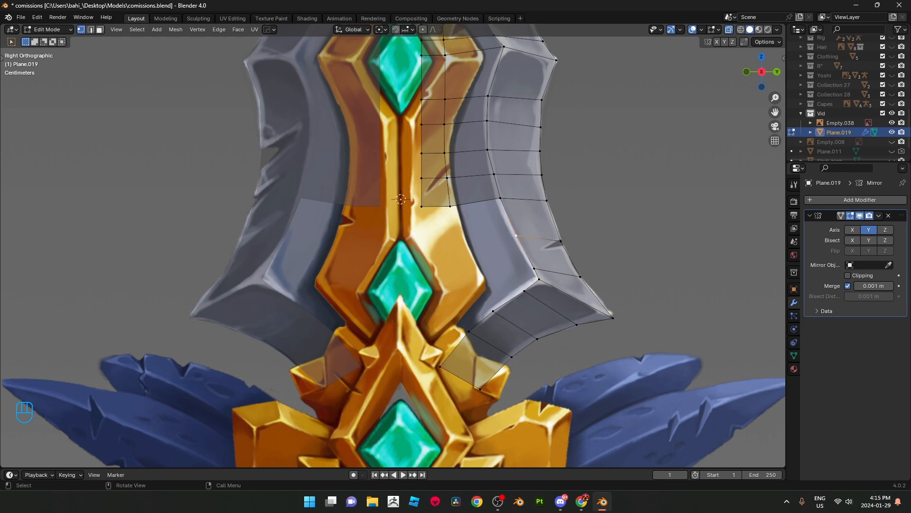
pyautogui.keyDown('ctrl'); pyautogui.click(469, 331); pyautogui.keyUp('ctrl')
pyautogui.press('e')
pyautogui.press('y')
pyautogui.press('h')
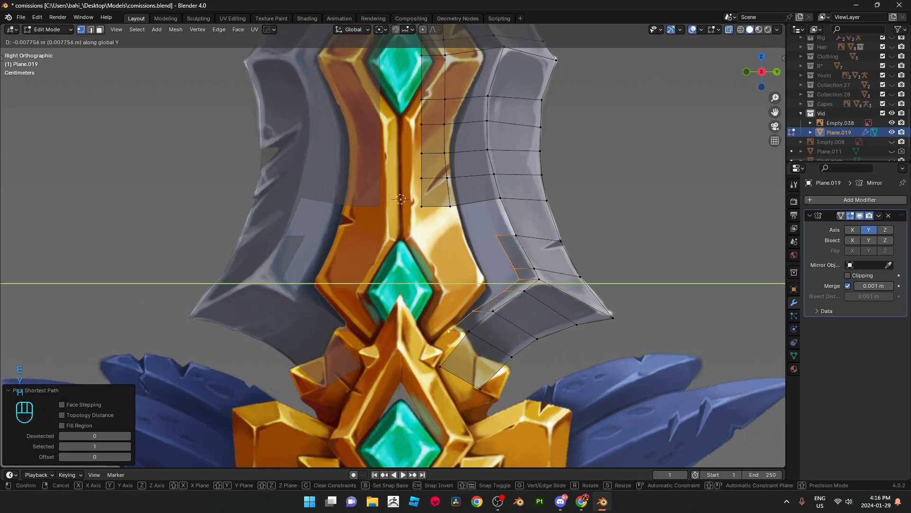
pyautogui.click(500, 266)
# Step: Flatten the extruded vertices with a Y scale of 0 and move them along Y to line up with the upper column's inner edge
pyautogui.press('s')
pyautogui.press('y')
pyautogui.press('0')
pyautogui.click(500, 266)
pyautogui.press('g')
pyautogui.press('y')
pyautogui.click(500, 266)
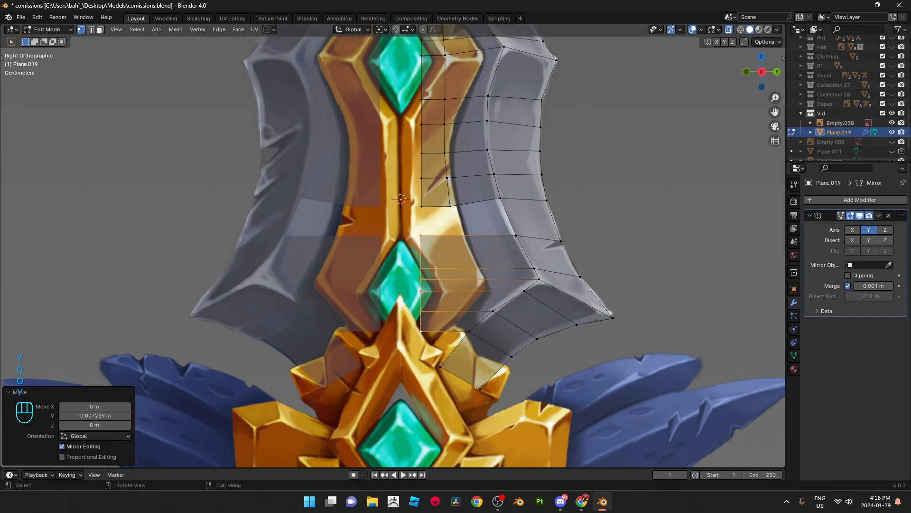
pyautogui.click(501, 267)
# Step: Add a vertical loop cut through the new faces beside the lower green gem, placed toward their inner side
pyautogui.hotkey('ctrl', 'r')
pyautogui.click(449, 242)
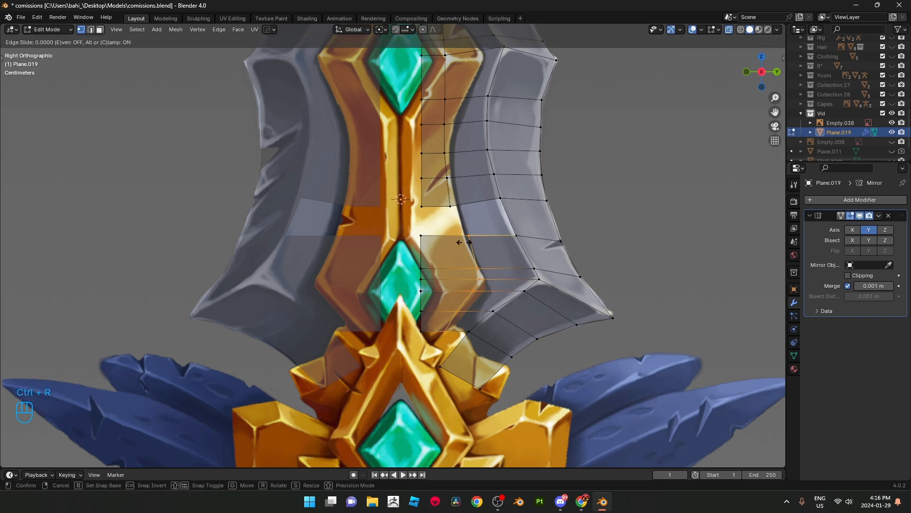
pyautogui.click(416, 241)
# Step: Fill the gap between the upper blade strips and the new flare faces
pyautogui.click(450, 235)
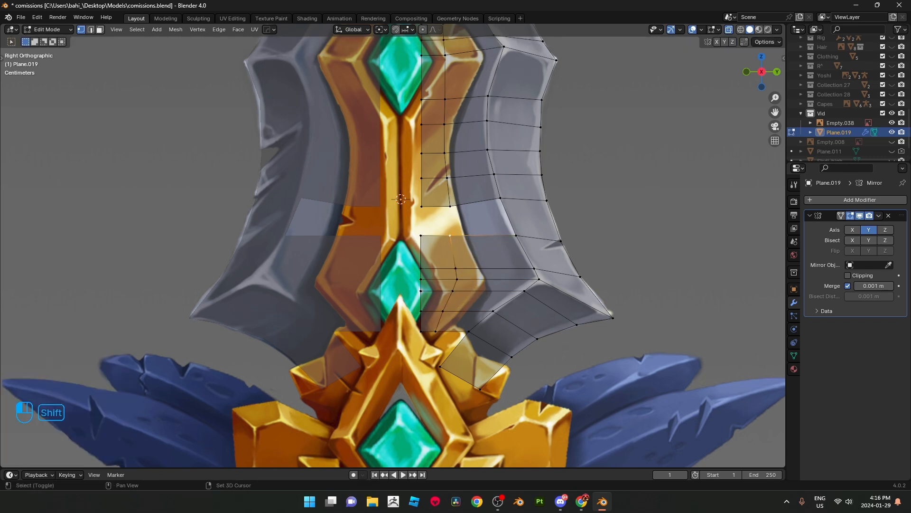
pyautogui.press('f')
pyautogui.press('2')
pyautogui.press('f')
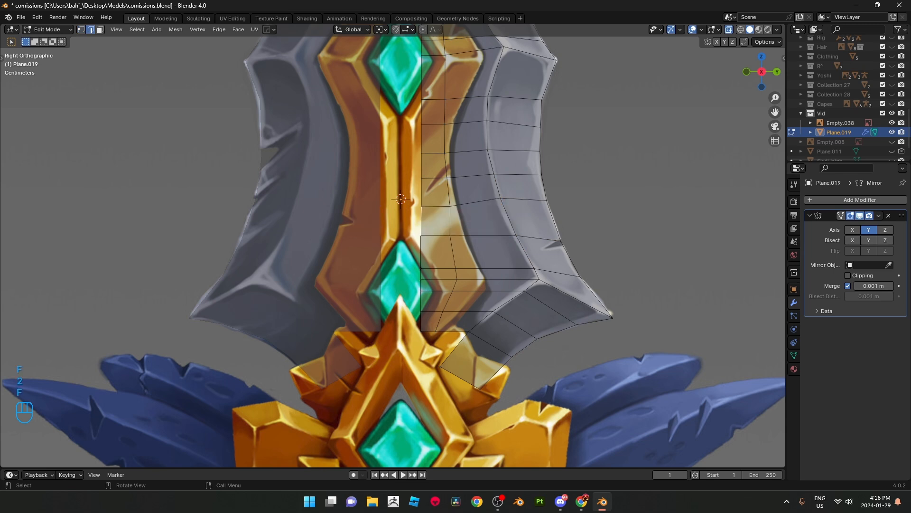
# Step: Extrude the flare's lower inner corner vertex inward below the lower green gem and subdivide the new edge
pyautogui.keyDown('shift'); pyautogui.moveTo(428, 285); pyautogui.dragTo(423, 203, button='middle'); pyautogui.keyUp('shift')
pyautogui.scroll(1, 423, 204)
pyautogui.press('e')
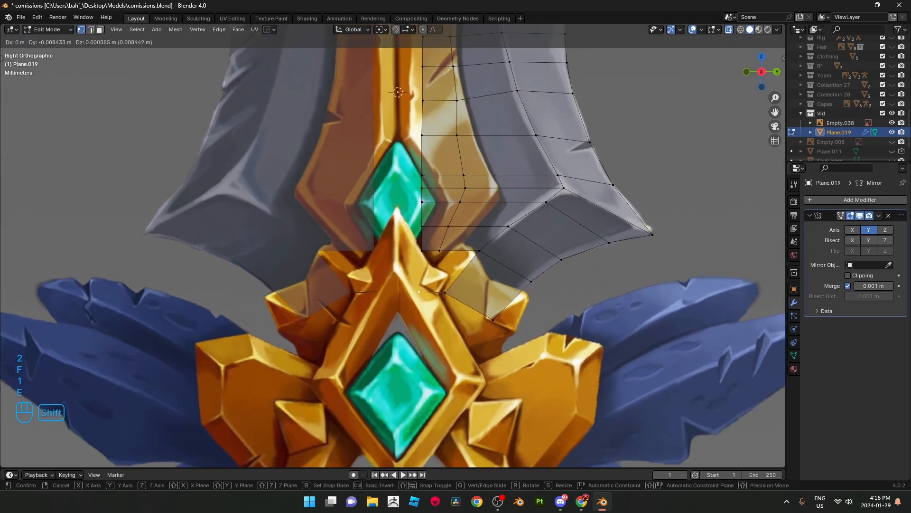
pyautogui.keyDown('shift'); pyautogui.click(419, 292); pyautogui.keyUp('shift')
pyautogui.press('2')
pyautogui.click(432, 292)
pyautogui.rightClick(526, 261)
pyautogui.click(525, 231)
# Step: Fill the remaining gap between the new lower edge and the blade strips above it with faces
pyautogui.press('1')
pyautogui.keyDown('shift'); pyautogui.click(480, 250); pyautogui.keyUp('shift')
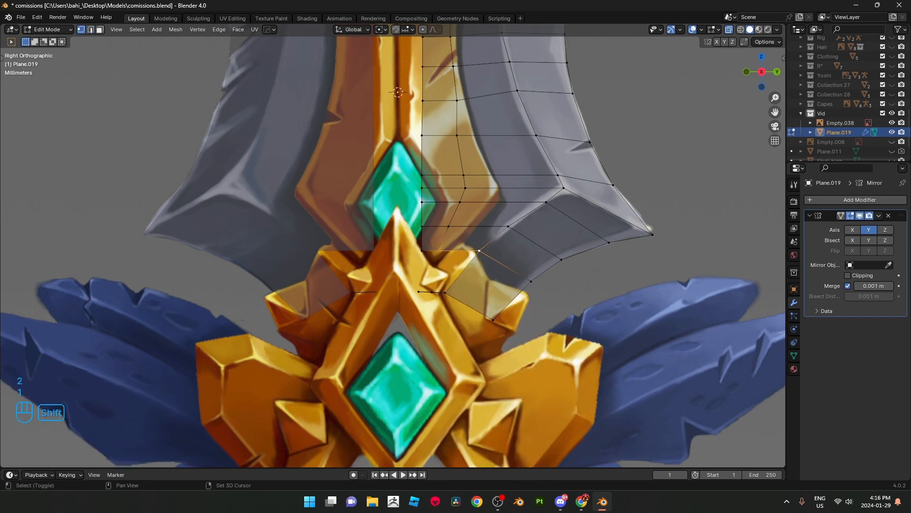
pyautogui.press('f')
pyautogui.hotkey('ctrl', 'z')
pyautogui.press('f')
pyautogui.press('f')
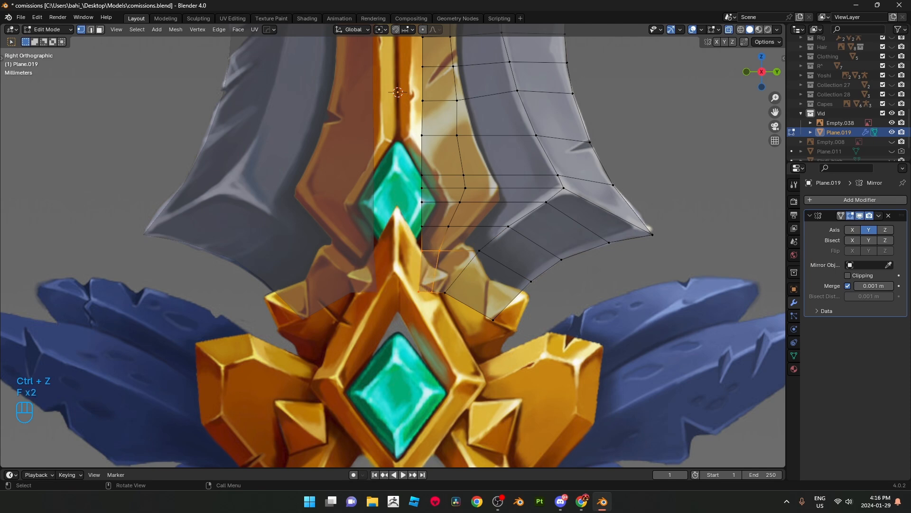
# Step: Return the blade to Object Mode with X-ray off and enable the Face Orientation overlay
pyautogui.scroll(-6, 402, 234)
pyautogui.keyDown('shift'); pyautogui.moveTo(402, 235); pyautogui.dragTo(456, 339, button='middle'); pyautogui.keyUp('shift')
pyautogui.hotkey('alt', 'z')
pyautogui.scroll(-4, 418, 308)
pyautogui.press('Tab')
pyautogui.keyDown('shift'); pyautogui.moveTo(456, 339); pyautogui.dragTo(475, 352, button='middle'); pyautogui.keyUp('shift')
pyautogui.scroll(2, 451, 355)
pyautogui.scroll(-2, 445, 360)
pyautogui.scroll(3, 474, 351)
pyautogui.press('n')
pyautogui.press('n')
pyautogui.click(717, 29)
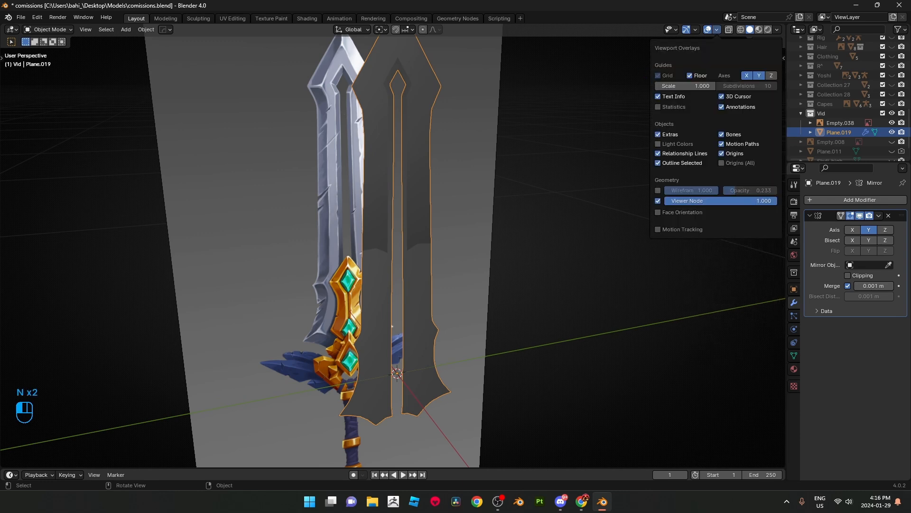
pyautogui.click(658, 212)
pyautogui.moveTo(537, 266); pyautogui.dragTo(536, 294, button='middle')
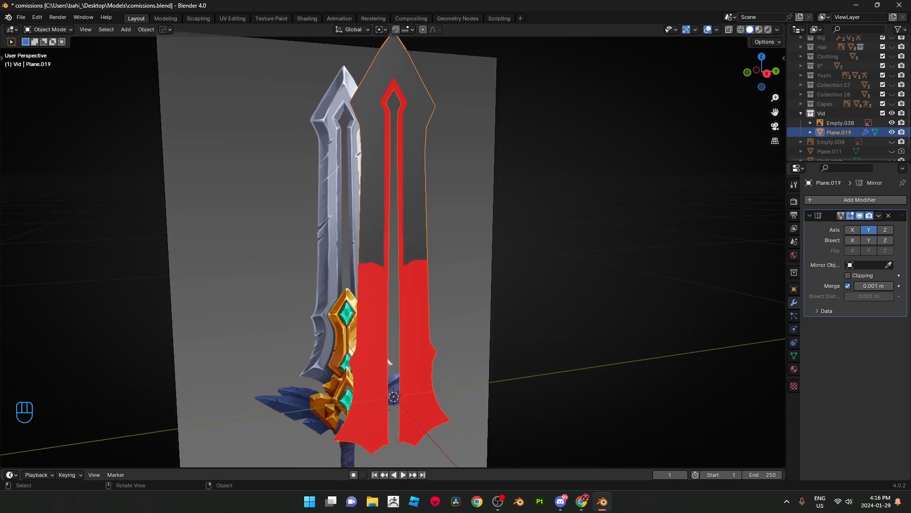
pyautogui.moveTo(537, 293)
pyautogui.keyDown('shift'); pyautogui.mouseDown(button='middle')
pyautogui.moveTo(531, 274)
pyautogui.moveTo(537, 318)
pyautogui.moveTo(537, 298)
pyautogui.moveTo(574, 307)
pyautogui.moveTo(543, 301)
pyautogui.moveTo(540, 310)
pyautogui.moveTo(540, 285)
pyautogui.mouseUp(button='middle'); pyautogui.keyUp('shift')
pyautogui.scroll(1, 531, 275)
pyautogui.scroll(-2, 538, 318)
pyautogui.scroll(3, 538, 299)
pyautogui.scroll(-4, 539, 305)
pyautogui.scroll(4, 539, 305)
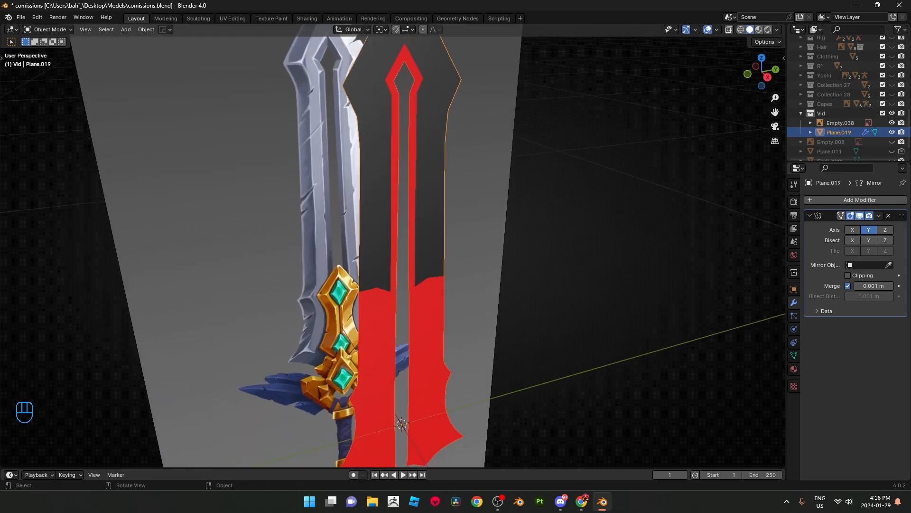
# Step: Try several other matcaps for the solid viewport shading, including the glossy red one, and restore the dark grey matcap
pyautogui.click(777, 29)
pyautogui.click(769, 99)
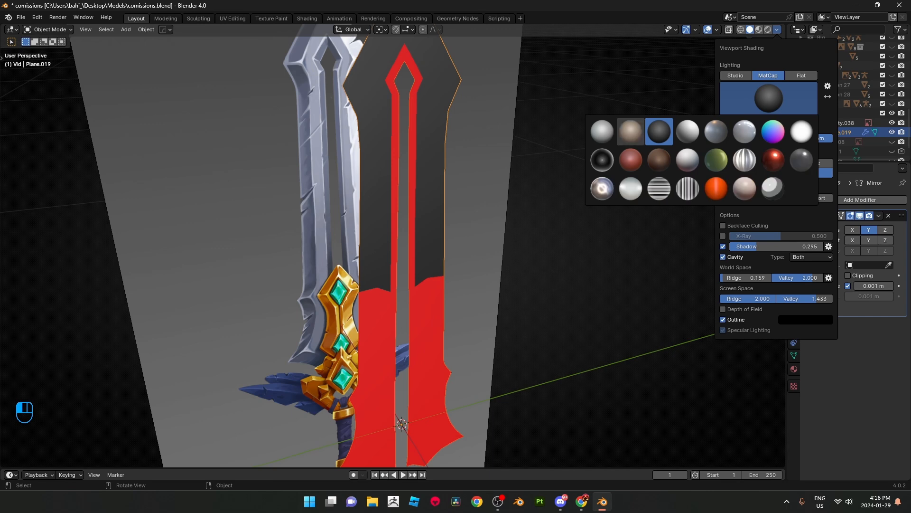
pyautogui.click(687, 131)
pyautogui.click(716, 132)
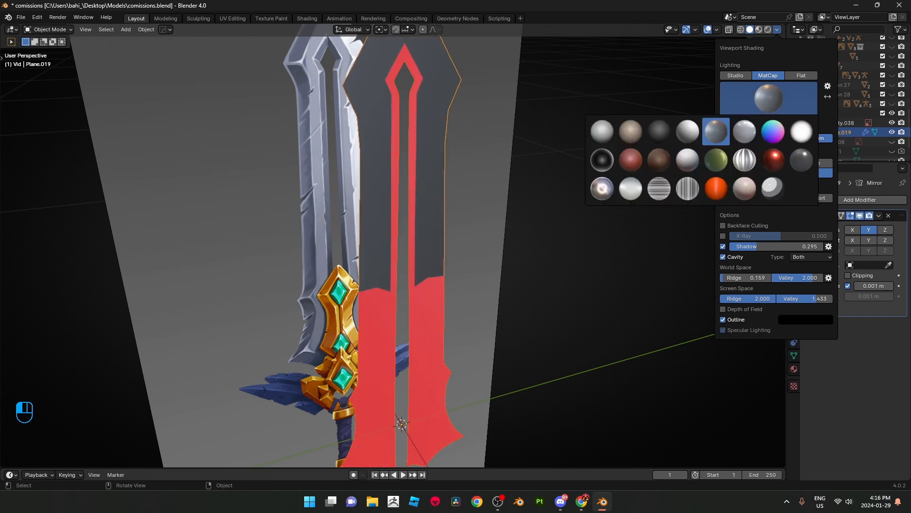
pyautogui.click(773, 160)
pyautogui.click(769, 98)
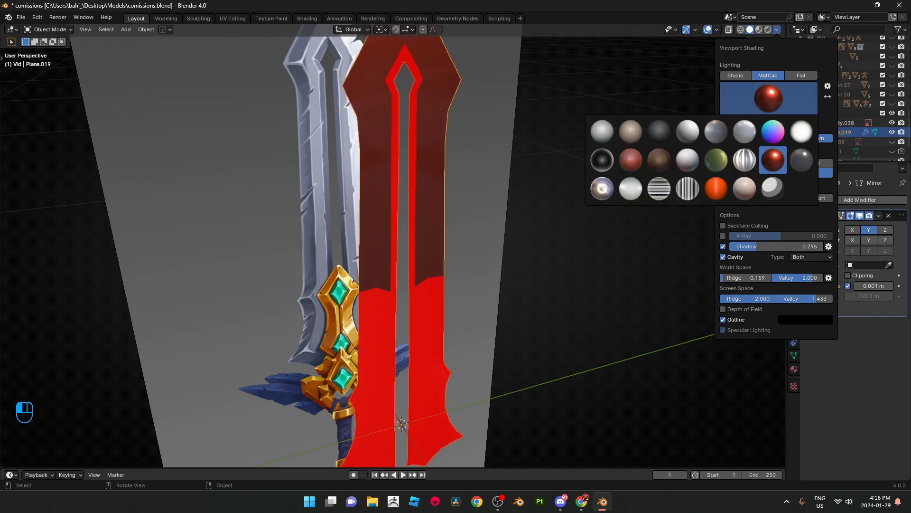
pyautogui.click(659, 132)
pyautogui.moveTo(475, 237); pyautogui.dragTo(432, 230, button='middle')
pyautogui.keyDown('shift'); pyautogui.moveTo(432, 230); pyautogui.dragTo(492, 242, button='middle'); pyautogui.keyUp('shift')
pyautogui.click(777, 29)
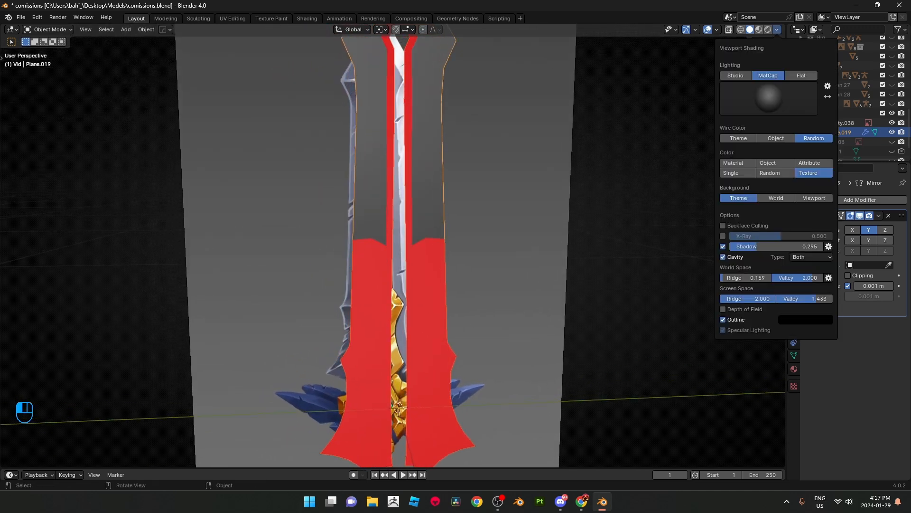
# Step: Select the whole blade mesh in Edit Mode and recalculate its normals outside
pyautogui.moveTo(428, 257); pyautogui.dragTo(400, 226, button='middle')
pyautogui.press('Tab')
pyautogui.scroll(-1, 411, 197)
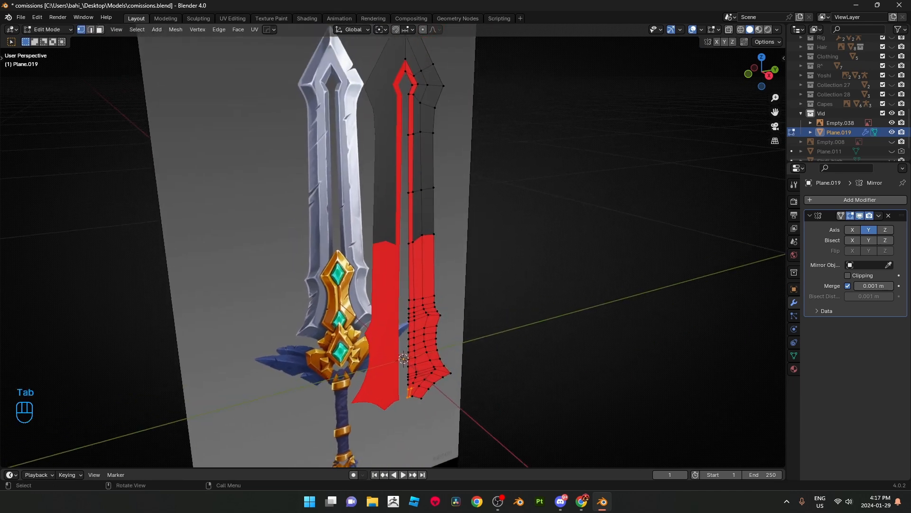
pyautogui.press('a')
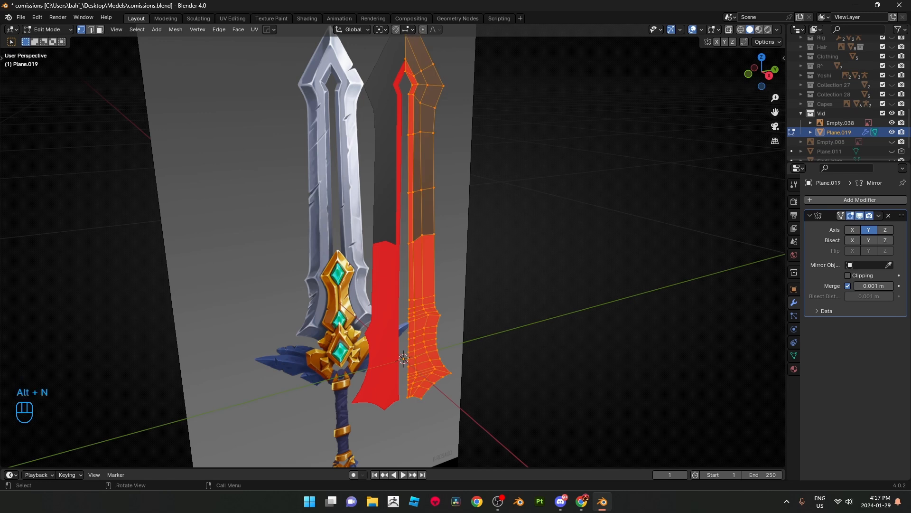
pyautogui.scroll(2, 393, 245)
pyautogui.hotkey('ctrl', 'z')
pyautogui.hotkey('alt', 'n')
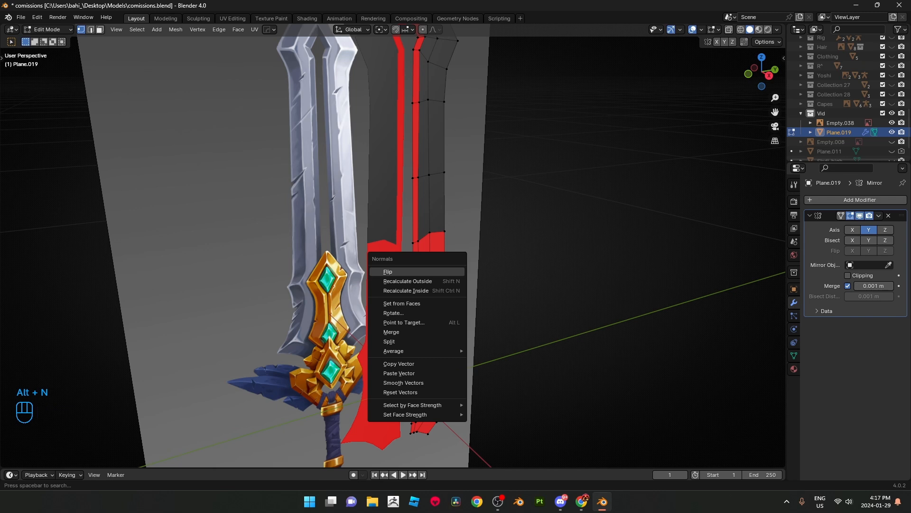
pyautogui.click(408, 281)
pyautogui.press('a')
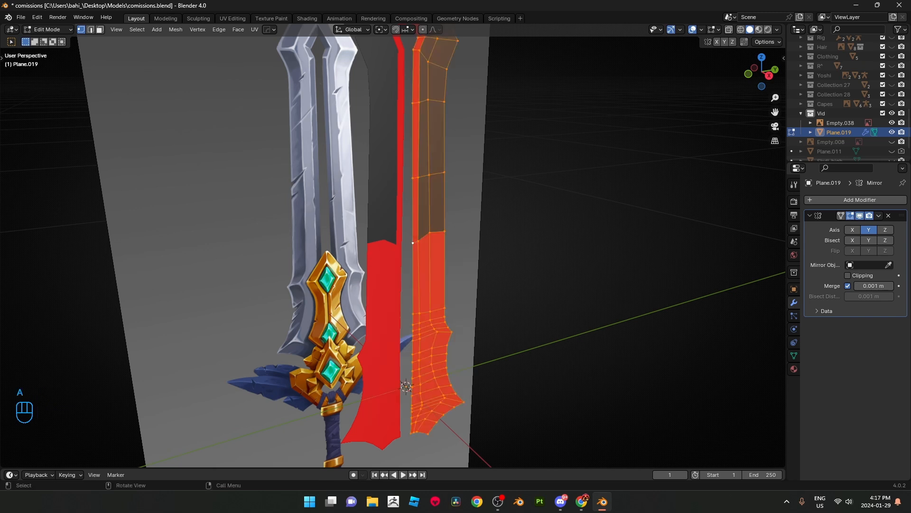
pyautogui.hotkey('alt', 'n')
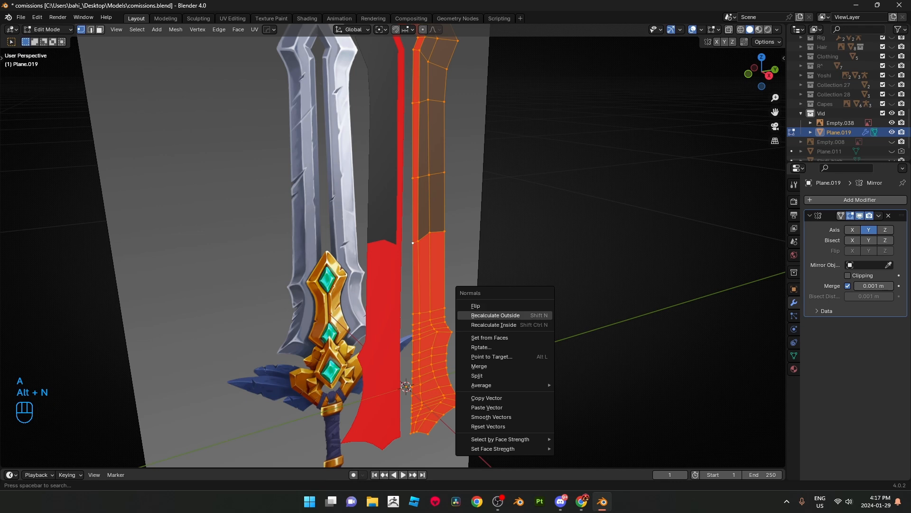
pyautogui.click(495, 315)
# Step: Flip the normals of all the blade's faces
pyautogui.hotkey('alt', 'n')
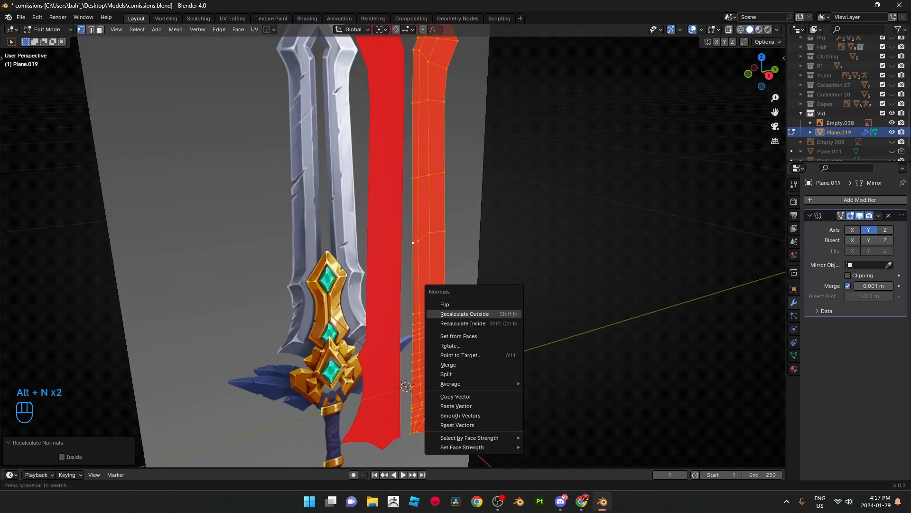
pyautogui.click(495, 304)
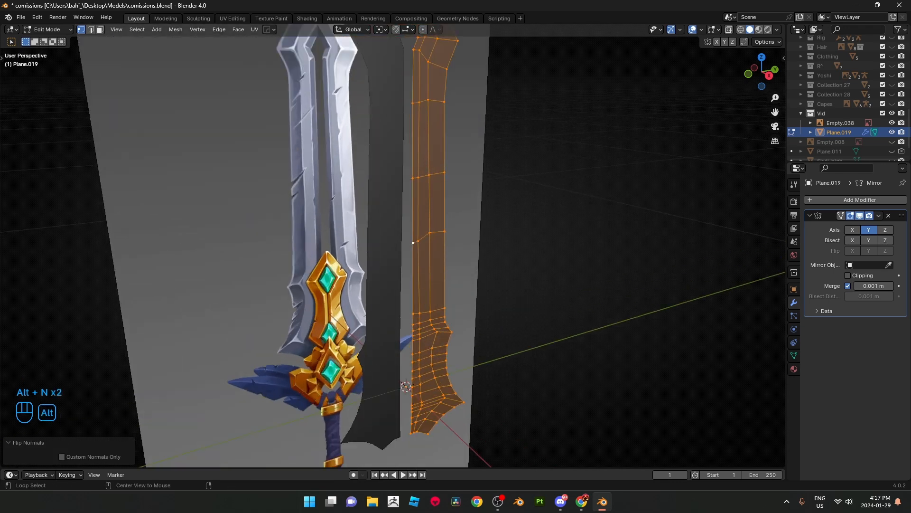
pyautogui.hotkey('alt', 'n')
pyautogui.press('Escape')
# Step: Flip the normals of a small block of faces along the lower blade's inner edge
pyautogui.moveTo(493, 285); pyautogui.dragTo(493, 154, button='middle')
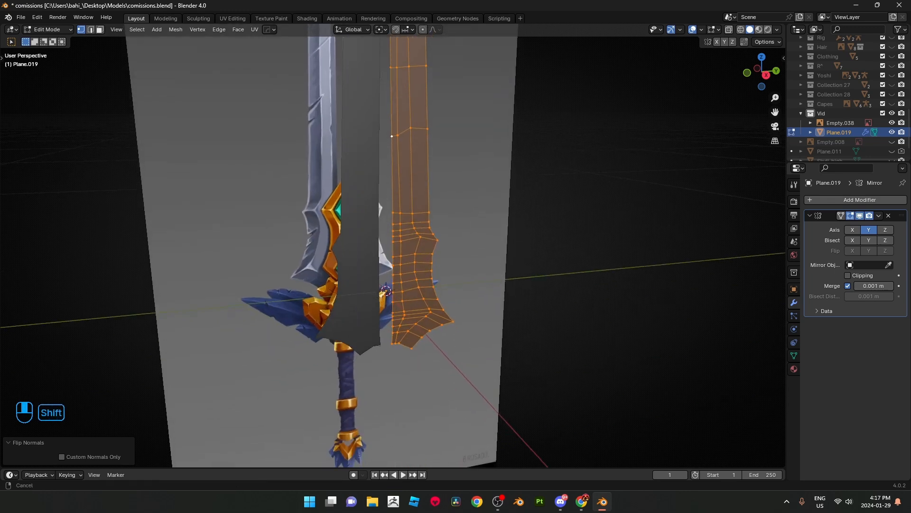
pyautogui.scroll(3, 493, 154)
pyautogui.press('3')
pyautogui.moveTo(398, 247); pyautogui.dragTo(413, 260)
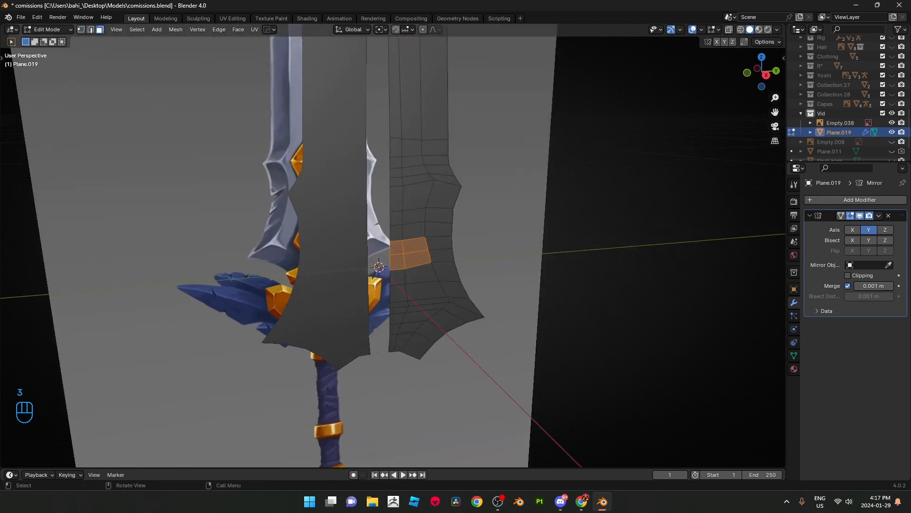
pyautogui.hotkey('alt', 'n')
pyautogui.click(420, 279)
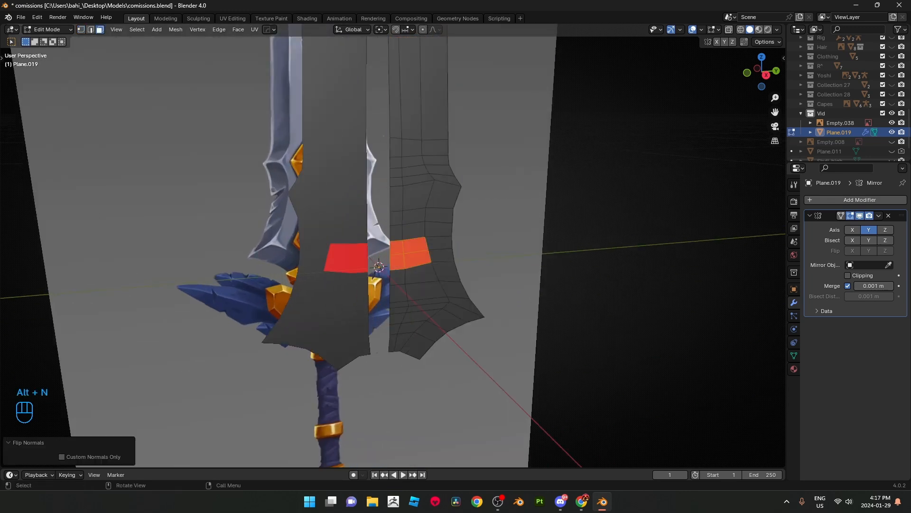
pyautogui.press('Tab')
pyautogui.moveTo(517, 283); pyautogui.dragTo(507, 286, button='middle')
# Step: Flip the normals of the same small face block back and return to Object Mode
pyautogui.press('Tab')
pyautogui.scroll(1, 508, 287)
pyautogui.hotkey('alt', 'n')
pyautogui.click(503, 287)
pyautogui.press('Tab')
pyautogui.scroll(-4, 387, 243)
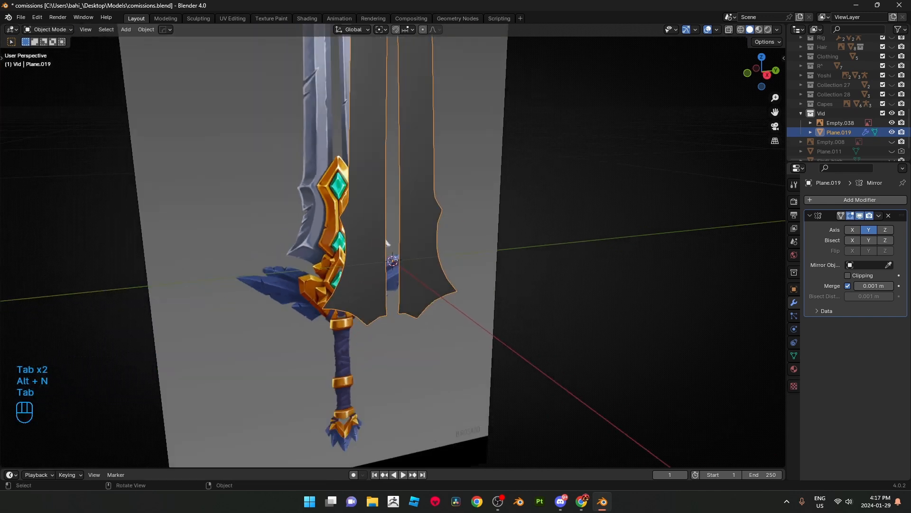
# Step: Select the blade's middle face strip from the bottom flare up to the tip and move it about 0.007 m along X
pyautogui.press('KP_3')
pyautogui.scroll(-1, 415, 250)
pyautogui.keyDown('shift'); pyautogui.moveTo(415, 250); pyautogui.dragTo(428, 232, button='middle'); pyautogui.keyUp('shift')
pyautogui.scroll(3, 426, 392)
pyautogui.press('Tab')
pyautogui.hotkey('alt', 'z')
pyautogui.scroll(2, 427, 233)
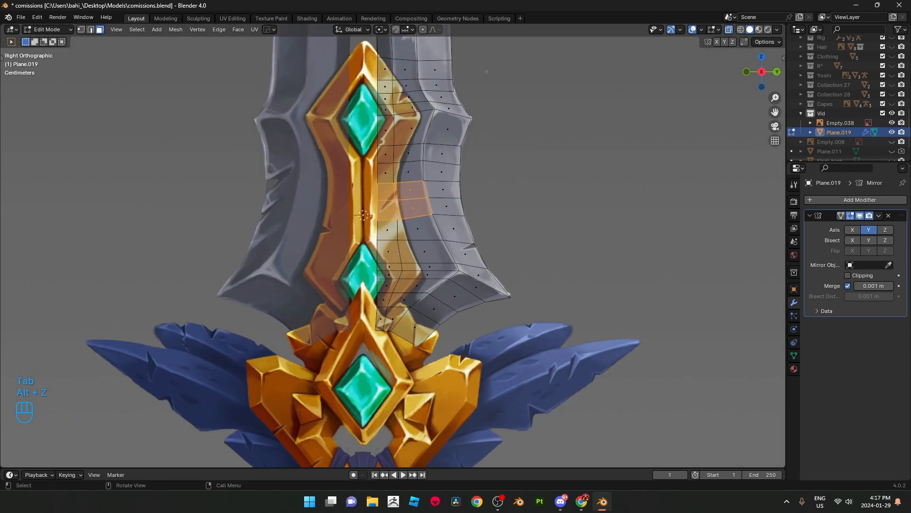
pyautogui.click(394, 320)
pyautogui.keyDown('ctrl'); pyautogui.click(412, 171); pyautogui.keyUp('ctrl')
pyautogui.keyDown('shift'); pyautogui.moveTo(412, 172); pyautogui.dragTo(436, 389, button='middle'); pyautogui.keyUp('shift')
pyautogui.keyDown('ctrl'); pyautogui.click(423, 74); pyautogui.keyUp('ctrl')
pyautogui.scroll(-3, 422, 74)
pyautogui.keyDown('shift'); pyautogui.moveTo(423, 74); pyautogui.dragTo(431, 389, button='middle'); pyautogui.keyUp('shift')
pyautogui.scroll(3, 432, 389)
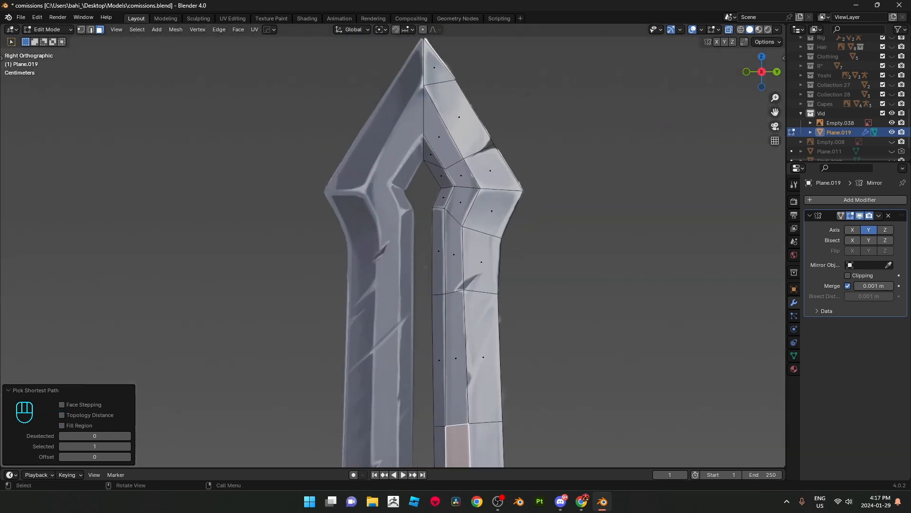
pyautogui.keyDown('ctrl'); pyautogui.click(440, 136); pyautogui.keyUp('ctrl')
pyautogui.scroll(-4, 440, 137)
pyautogui.hotkey('alt', 'z')
pyautogui.moveTo(440, 190); pyautogui.dragTo(467, 124, button='middle')
pyautogui.scroll(4, 467, 123)
pyautogui.moveTo(421, 429); pyautogui.dragTo(421, 375, button='middle')
pyautogui.hotkey('alt', 'z')
pyautogui.press('g')
pyautogui.press('x')
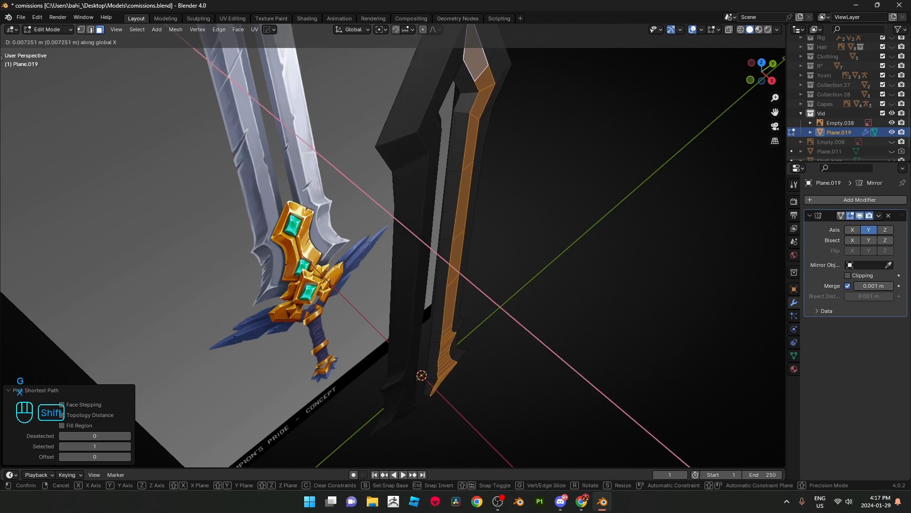
pyautogui.click(468, 266)
# Step: Apply Shade Auto Smooth to the blade object
pyautogui.press('Tab')
pyautogui.moveTo(468, 265); pyautogui.dragTo(124, 228, button='middle')
pyautogui.scroll(3, 393, 245)
pyautogui.moveTo(389, 266); pyautogui.dragTo(385, 205, button='middle')
pyautogui.press('Tab')
pyautogui.press('2')
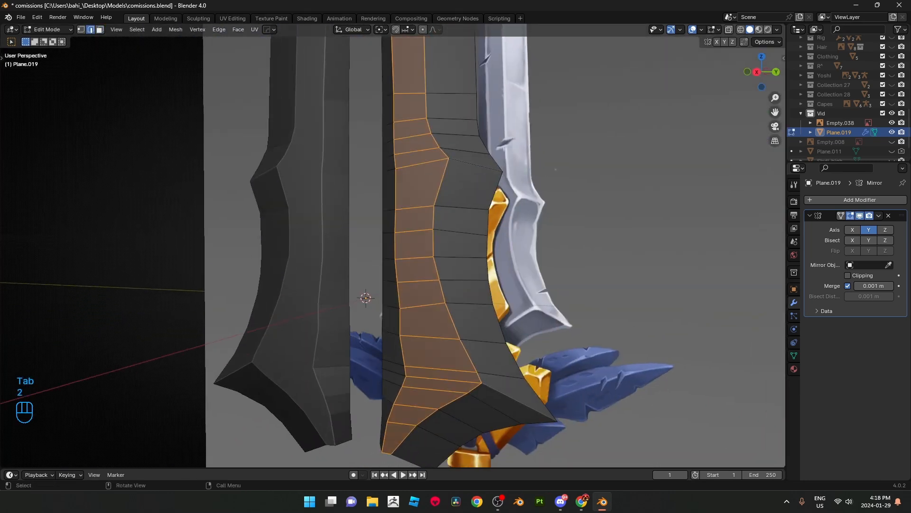
pyautogui.press('Tab')
pyautogui.scroll(-3, 468, 230)
pyautogui.rightClick(467, 229)
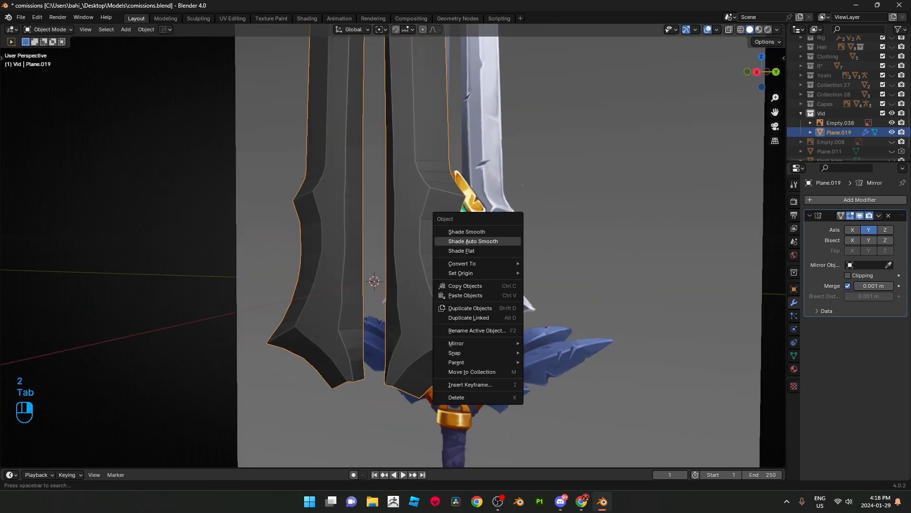
pyautogui.click(468, 240)
# Step: Select the two long ridge edge loops bordering the raised middle strip and mark them sharp
pyautogui.moveTo(465, 230)
pyautogui.mouseDown(button='middle')
pyautogui.moveTo(490, 242)
pyautogui.moveTo(429, 234)
pyautogui.moveTo(465, 239)
pyautogui.mouseUp(button='middle')
pyautogui.press('Tab')
pyautogui.press('2')
pyautogui.keyDown('alt'); pyautogui.click(418, 218); pyautogui.keyUp('alt')
pyautogui.moveTo(417, 218); pyautogui.dragTo(466, 218, button='middle')
pyautogui.scroll(-2, 418, 218)
pyautogui.scroll(2, 418, 218)
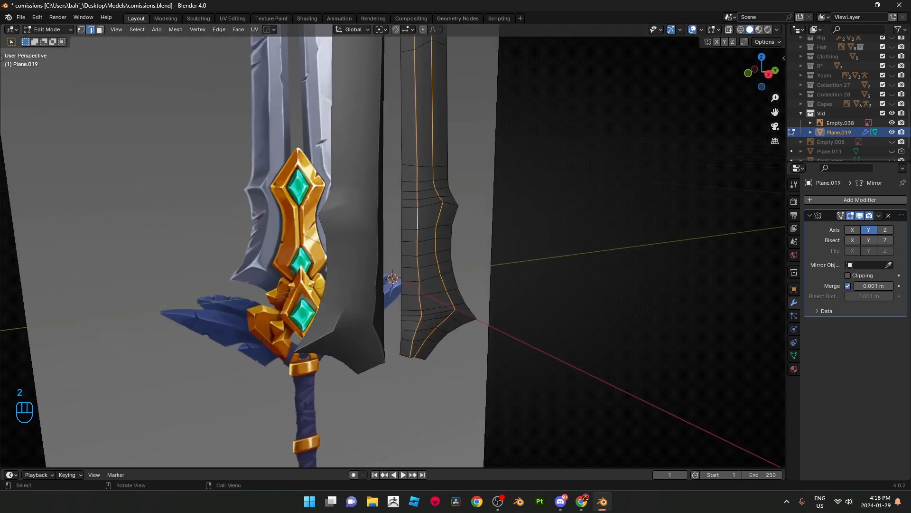
pyautogui.keyDown('alt'); pyautogui.keyDown('shift'); pyautogui.click(417, 218); pyautogui.keyUp('shift'); pyautogui.keyUp('alt')
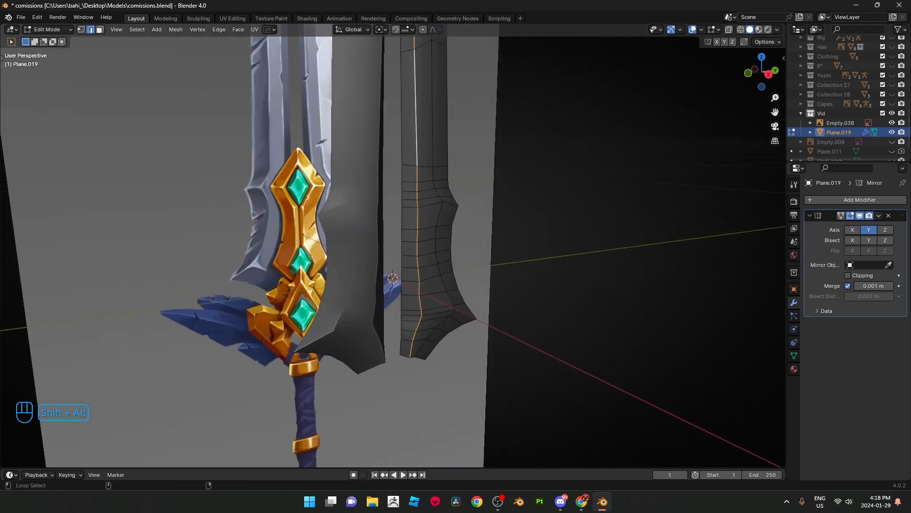
pyautogui.scroll(-3, 416, 218)
pyautogui.moveTo(416, 219); pyautogui.dragTo(384, 218, button='middle')
pyautogui.keyDown('shift'); pyautogui.moveTo(385, 218); pyautogui.dragTo(385, 347, button='middle'); pyautogui.keyUp('shift')
pyautogui.scroll(3, 385, 347)
pyautogui.press('2')
pyautogui.scroll(2, 396, 304)
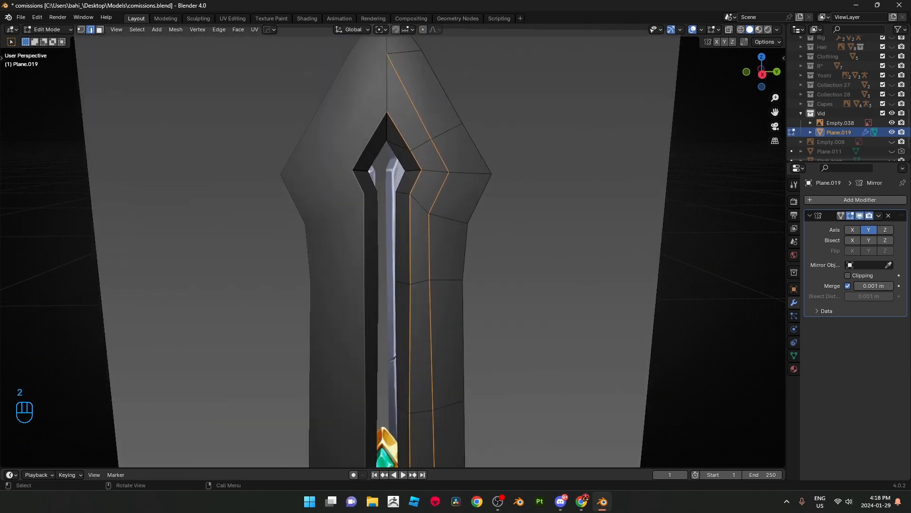
pyautogui.rightClick(506, 284)
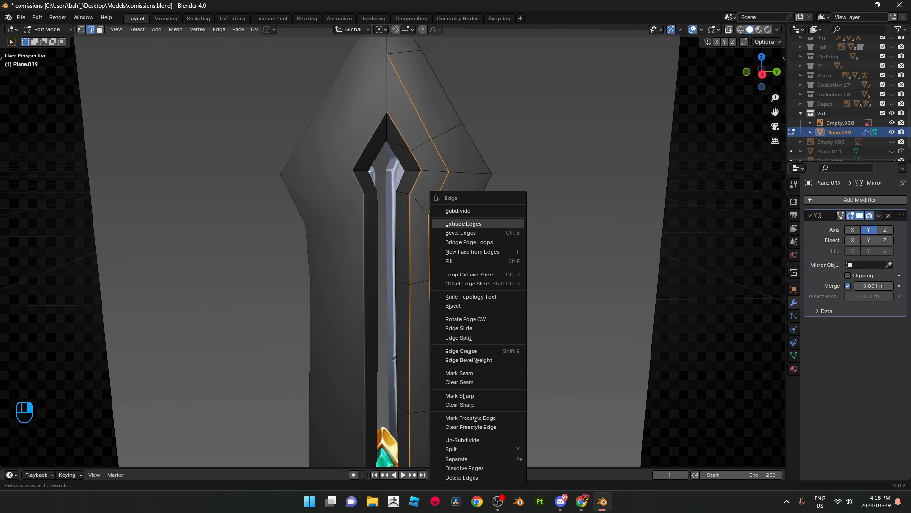
pyautogui.rightClick(498, 305)
pyautogui.click(496, 395)
# Step: Mark the short bevel edges running from the ridge to the blade's outer corners and flare tip as sharp
pyautogui.scroll(-4, 497, 395)
pyautogui.press('Tab')
pyautogui.moveTo(496, 395); pyautogui.dragTo(469, 388, button='middle')
pyautogui.moveTo(469, 389)
pyautogui.keyDown('shift'); pyautogui.mouseDown(button='middle')
pyautogui.moveTo(467, 375)
pyautogui.moveTo(470, 404)
pyautogui.mouseUp(button='middle'); pyautogui.keyUp('shift')
pyautogui.scroll(3, 470, 403)
pyautogui.press('Tab')
pyautogui.press('2')
pyautogui.click(414, 215)
pyautogui.rightClick(516, 239)
pyautogui.click(517, 239)
pyautogui.press('Tab')
pyautogui.keyDown('shift'); pyautogui.moveTo(516, 240); pyautogui.dragTo(513, 124, button='middle'); pyautogui.keyUp('shift')
pyautogui.press('Tab')
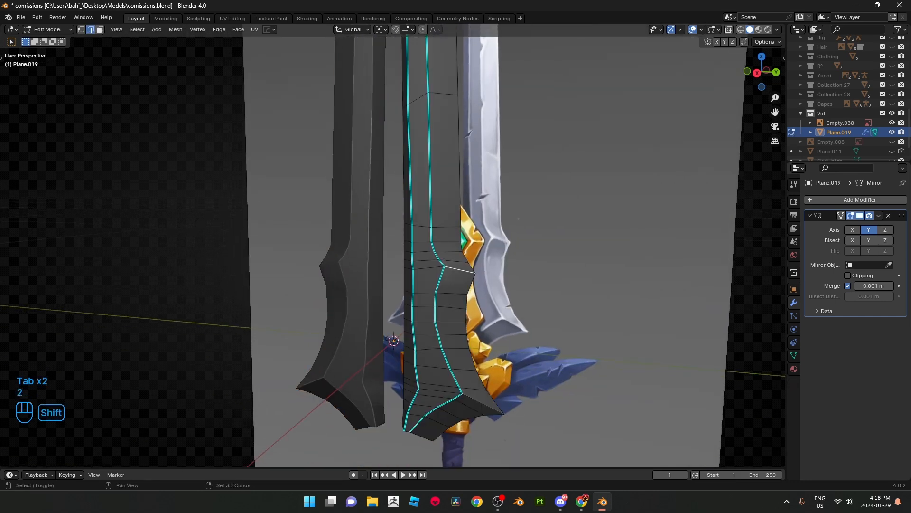
pyautogui.rightClick(596, 334)
pyautogui.click(596, 333)
pyautogui.press('Tab')
# Step: Select the inner ridge's vertex path beside the lower gold ornament and straighten it with a Y scale of 0
pyautogui.keyDown('shift'); pyautogui.moveTo(596, 334); pyautogui.dragTo(578, 254, button='middle'); pyautogui.keyUp('shift')
pyautogui.press('KP_3')
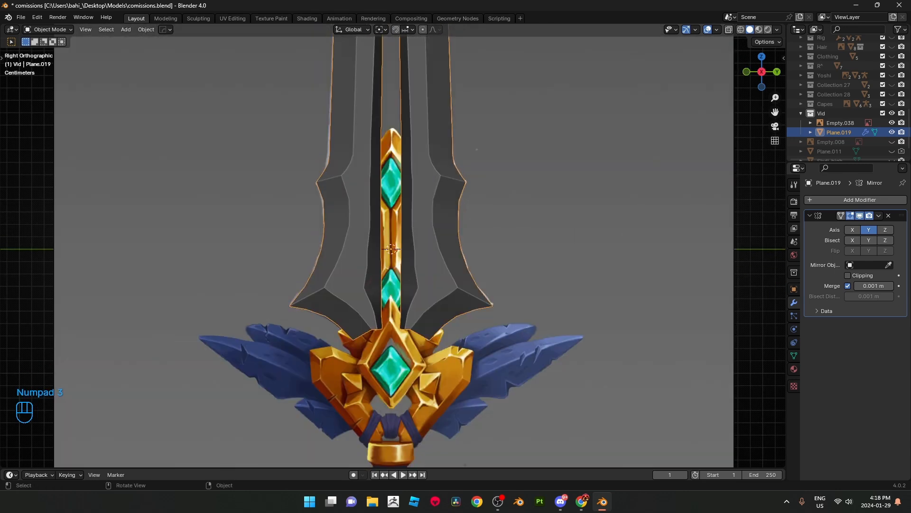
pyautogui.press('Tab')
pyautogui.hotkey('alt', 'z')
pyautogui.scroll(5, 579, 254)
pyautogui.moveTo(578, 254)
pyautogui.keyDown('shift'); pyautogui.mouseDown(button='middle')
pyautogui.moveTo(566, 209)
pyautogui.moveTo(567, 249)
pyautogui.mouseUp(button='middle'); pyautogui.keyUp('shift')
pyautogui.press('1')
pyautogui.hotkey('alt', 'z')
pyautogui.scroll(-2, 566, 209)
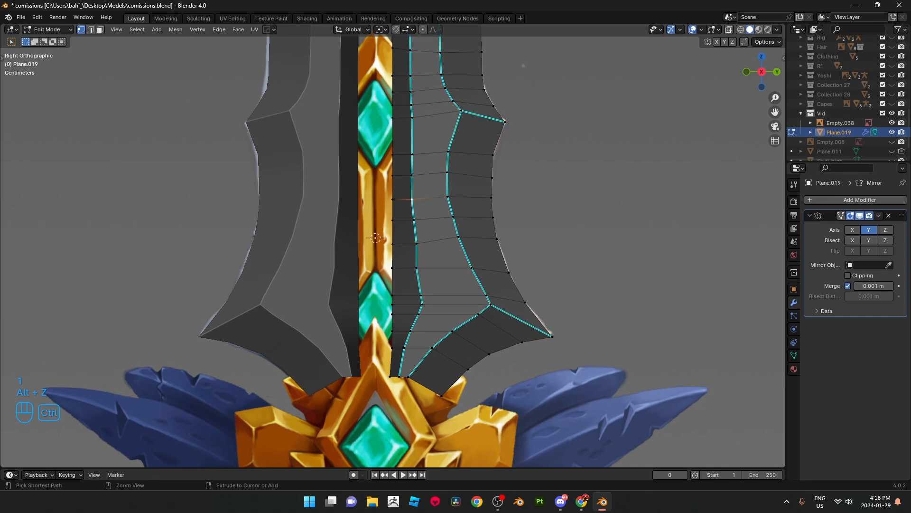
pyautogui.keyDown('ctrl'); pyautogui.click(404, 348); pyautogui.keyUp('ctrl')
pyautogui.press('s')
pyautogui.press('y')
pyautogui.press('0')
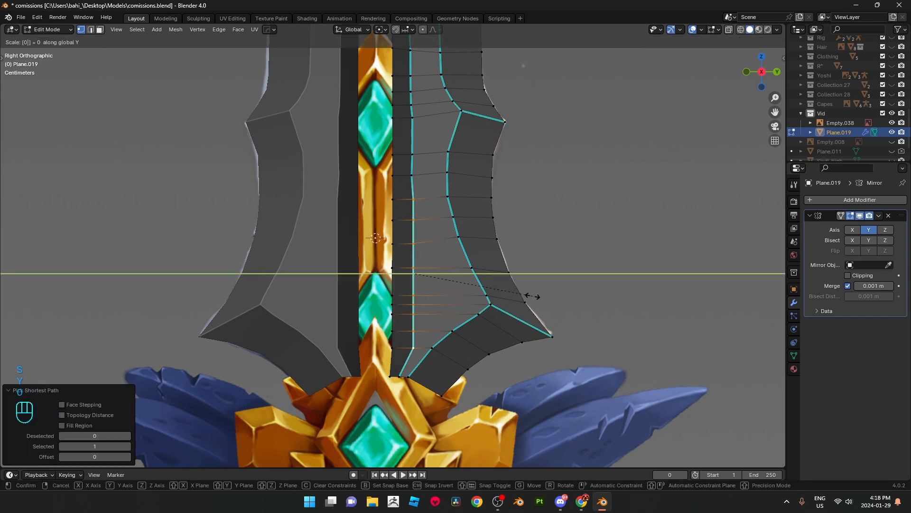
pyautogui.press('Return')
# Step: Move the straightened ridge path about 0.0014 m along Y toward the blade's centre
pyautogui.press('g')
pyautogui.press('y')
pyautogui.press('shift')
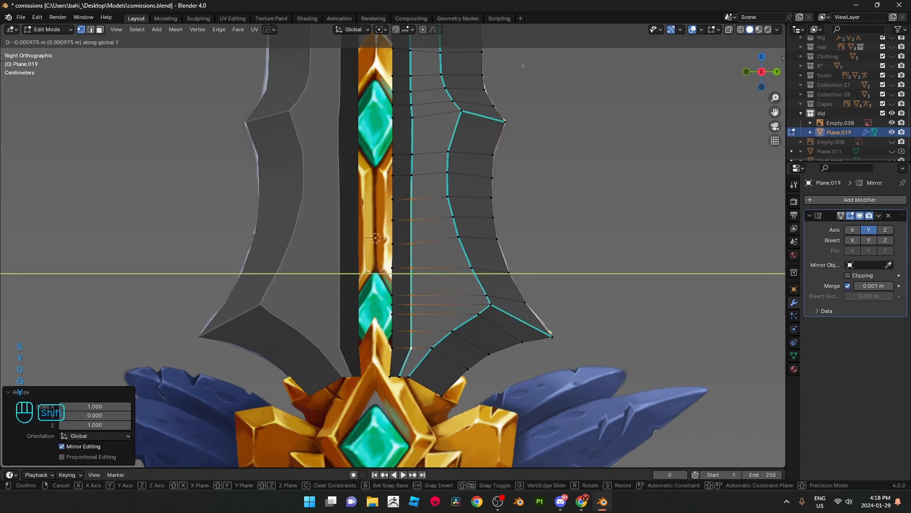
pyautogui.click(411, 348)
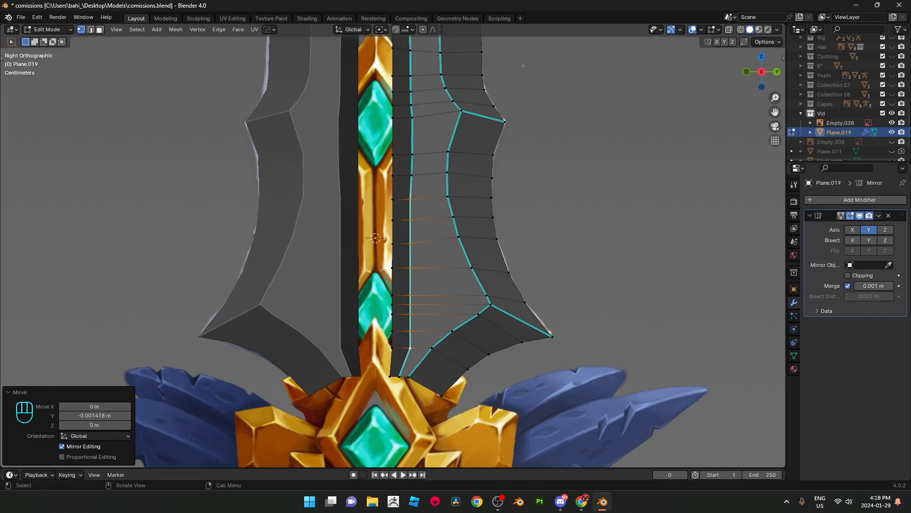
# Step: Return the blade to Object Mode, check it in side view and save the file
pyautogui.press('Tab')
pyautogui.scroll(-5, 394, 245)
pyautogui.moveTo(408, 284); pyautogui.dragTo(463, 280, button='middle')
pyautogui.press('KP_3')
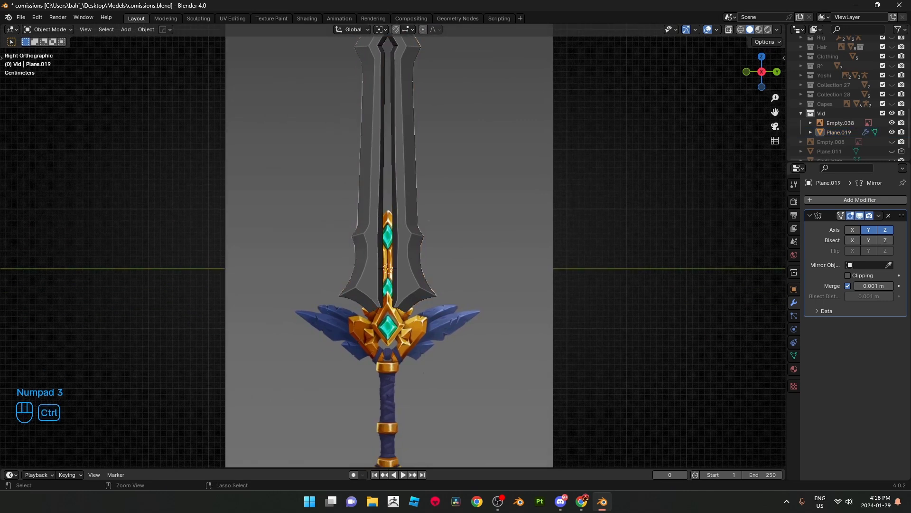
pyautogui.hotkey('ctrl', 's')
# Step: Examine the guard and gold gem ornament in the reference against the modelled blade
pyautogui.scroll(7, 393, 245)
pyautogui.keyDown('shift'); pyautogui.moveTo(393, 280); pyautogui.dragTo(405, 78, button='middle'); pyautogui.keyUp('shift')
pyautogui.scroll(-3, 407, 140)
pyautogui.hotkey('alt', 'z')
pyautogui.hotkey('alt', 'z')
pyautogui.scroll(-3, 405, 91)
pyautogui.scroll(3, 406, 78)
pyautogui.scroll(1, 394, 245)
pyautogui.scroll(-2, 393, 245)
pyautogui.keyDown('shift'); pyautogui.moveTo(393, 280); pyautogui.dragTo(399, 149, button='middle'); pyautogui.keyUp('shift')
pyautogui.keyDown('shift'); pyautogui.moveTo(457, 202); pyautogui.dragTo(460, 439, button='middle'); pyautogui.keyUp('shift')
pyautogui.scroll(3, 523, 136)
pyautogui.hotkey('alt', 'z')
pyautogui.keyDown('shift'); pyautogui.moveTo(523, 136); pyautogui.dragTo(528, 89, button='middle'); pyautogui.keyUp('shift')
pyautogui.scroll(-4, 394, 241)
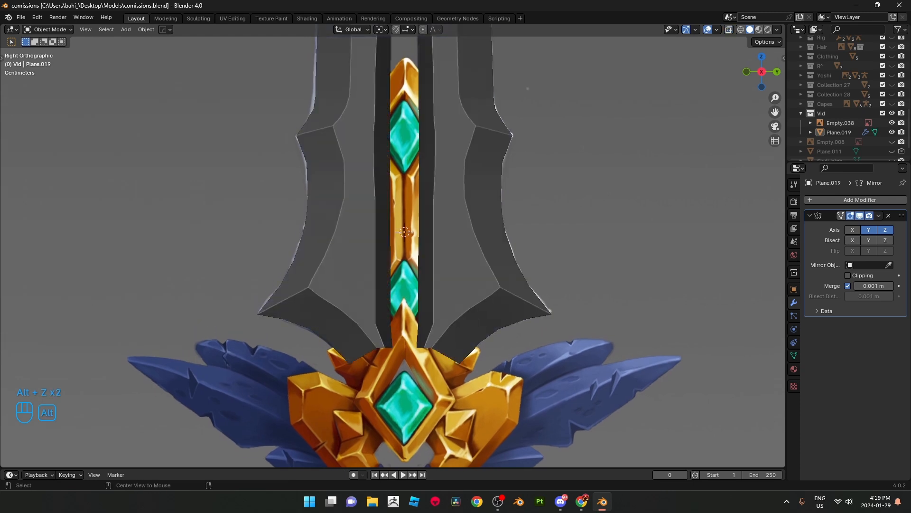
pyautogui.hotkey('alt', 'z')
# Step: Add a mesh plane at the origin and rotate it 90° about Y to face the side view
pyautogui.hotkey('shift', 'a')
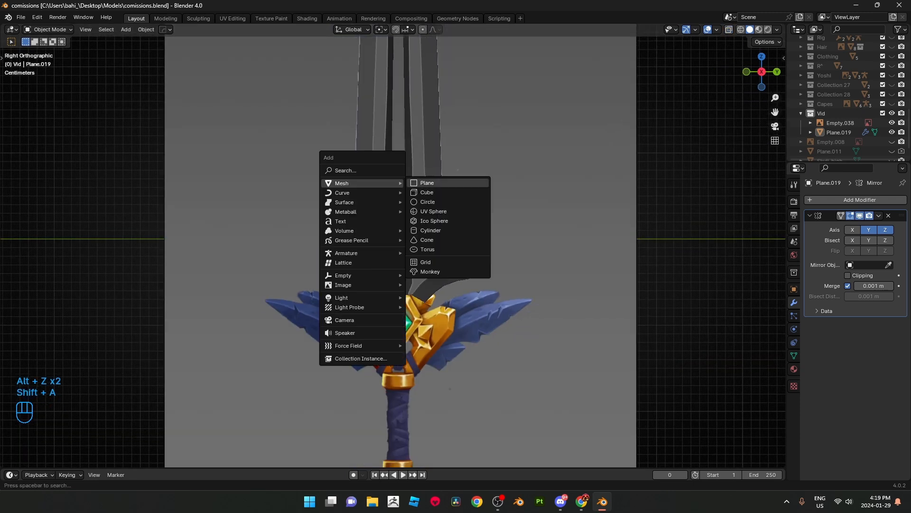
pyautogui.click(427, 183)
pyautogui.scroll(2, 427, 183)
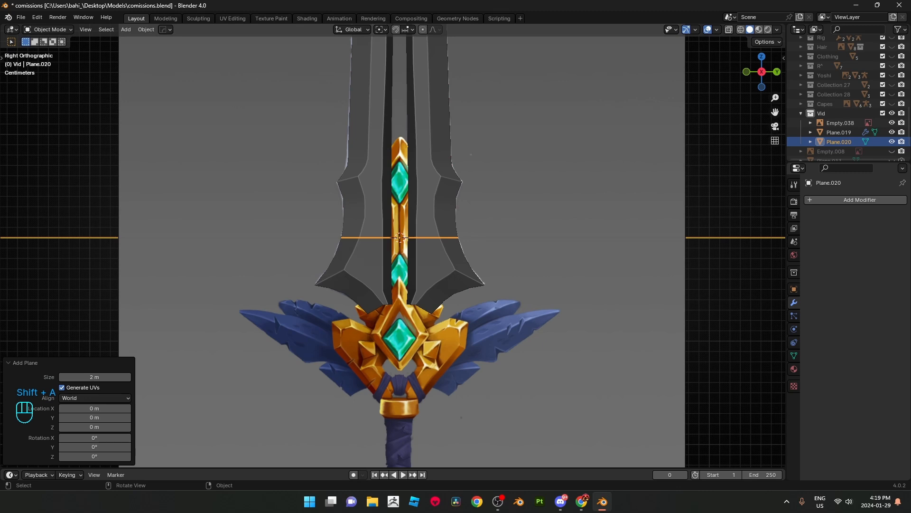
pyautogui.press('r')
pyautogui.press('y')
pyautogui.press('9')
pyautogui.press('0')
# Step: Scale the plane down to ornament size and raise it along Z over the upper gem
pyautogui.press('s')
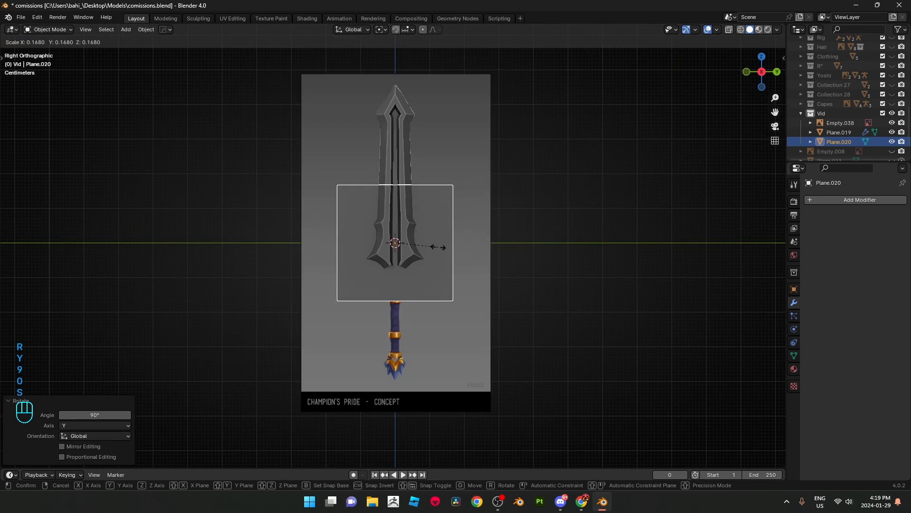
pyautogui.click(436, 248)
pyautogui.scroll(5, 436, 248)
pyautogui.press('s')
pyautogui.click(436, 260)
pyautogui.press('g')
pyautogui.press('z')
pyautogui.click(435, 221)
pyautogui.press('s')
pyautogui.click(417, 211)
pyautogui.press('g')
pyautogui.moveTo(417, 211); pyautogui.dragTo(469, 240, button='middle')
pyautogui.press('x')
pyautogui.click(475, 227)
pyautogui.scroll(3, 475, 227)
pyautogui.hotkey('ctrl', 'z')
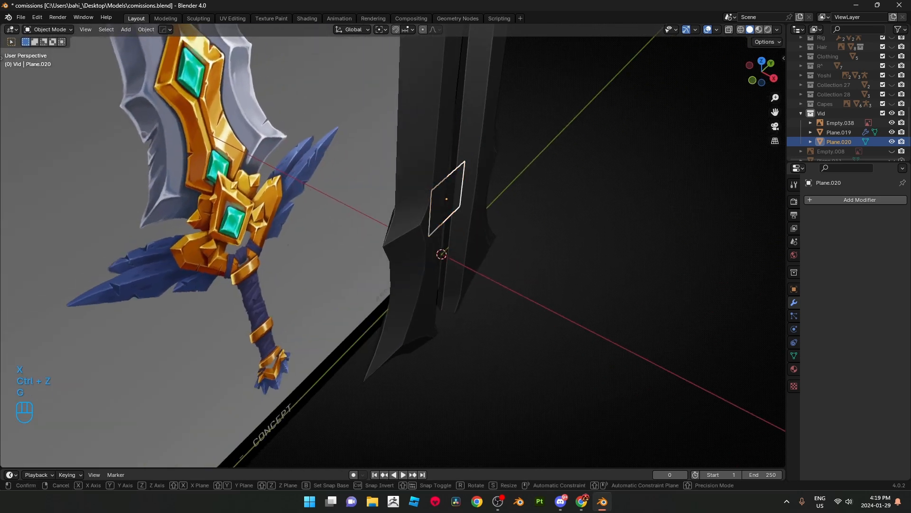
# Step: Move the small plane along X so it sits in front of the blade
pyautogui.press('g')
pyautogui.press('x')
pyautogui.click(468, 228)
# Step: Edit the plane in see-through side view and add a centred vertical loop cut over the upper gem
pyautogui.press('KP_3')
pyautogui.hotkey('alt', 'z')
pyautogui.scroll(4, 387, 232)
pyautogui.press('Tab')
pyautogui.scroll(2, 393, 246)
pyautogui.scroll(-3, 393, 246)
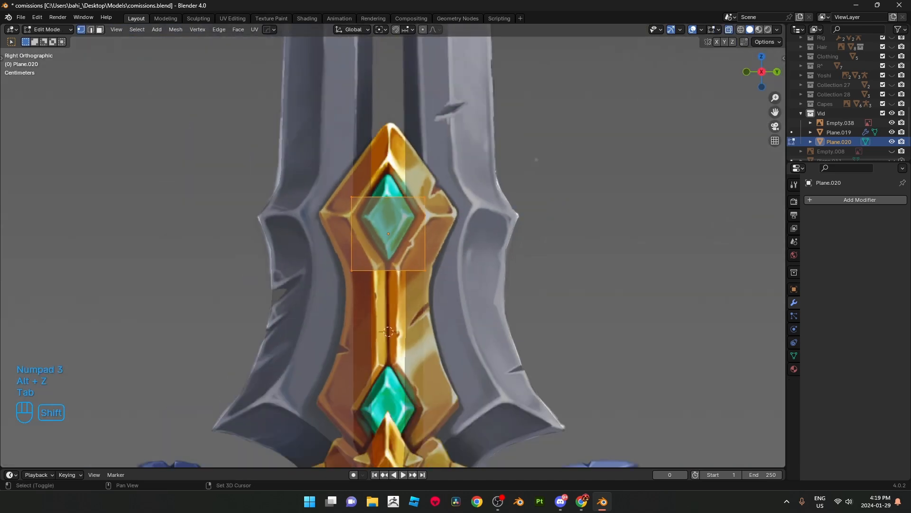
pyautogui.keyDown('shift'); pyautogui.moveTo(393, 245); pyautogui.dragTo(391, 173, button='middle'); pyautogui.keyUp('shift')
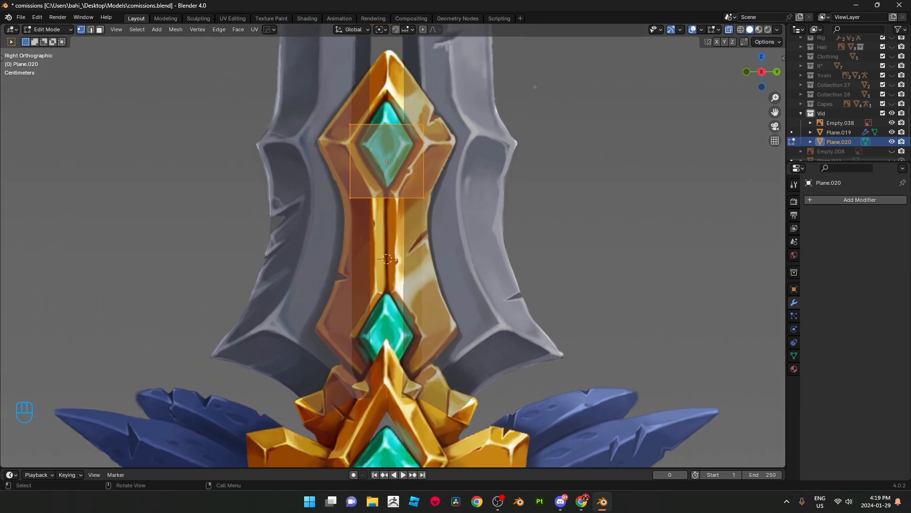
pyautogui.keyDown('shift'); pyautogui.moveTo(388, 112); pyautogui.dragTo(390, 211, button='middle'); pyautogui.keyUp('shift')
pyautogui.scroll(2, 390, 178)
pyautogui.hotkey('ctrl', 'r')
pyautogui.click(390, 178)
pyautogui.rightClick(390, 178)
# Step: Delete the outer vertices on the negative Y half of the plane
pyautogui.keyDown('shift'); pyautogui.moveTo(387, 394); pyautogui.dragTo(387, 365, button='middle'); pyautogui.keyUp('shift')
pyautogui.moveTo(295, 142); pyautogui.dragTo(354, 296)
pyautogui.press('x')
pyautogui.click(470, 169)
# Step: Add a Hops mirror modifier across Y, with bisect and clipping, to the half plane
pyautogui.hotkey('alt', 'z')
pyautogui.scroll(-3, 470, 169)
pyautogui.press('Tab')
pyautogui.scroll(2, 404, 233)
pyautogui.scroll(-2, 405, 233)
pyautogui.hotkey('alt', 'x')
pyautogui.click(457, 233)
# Step: Move the plane's upper centre vertex up along Z to the gold ornament's pointed tip
pyautogui.scroll(3, 456, 233)
pyautogui.keyDown('shift'); pyautogui.moveTo(456, 233); pyautogui.dragTo(456, 259, button='middle'); pyautogui.keyUp('shift')
pyautogui.press('Tab')
pyautogui.hotkey('alt', 'z')
pyautogui.hotkey('alt', 'z')
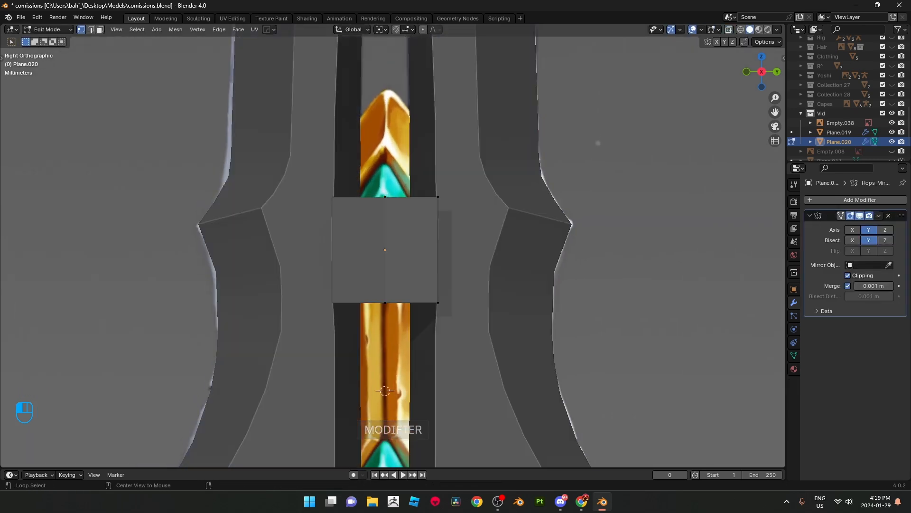
pyautogui.hotkey('alt', 'z')
pyautogui.scroll(1, 393, 252)
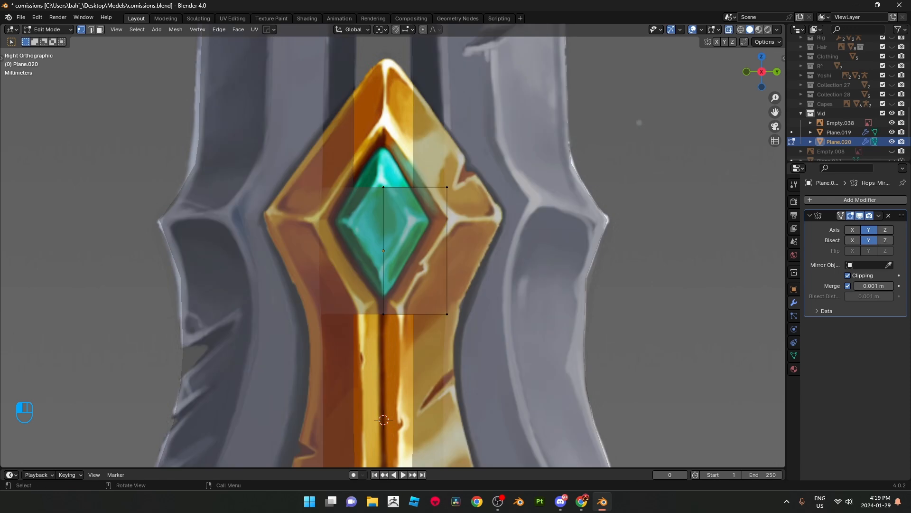
pyautogui.keyDown('shift'); pyautogui.moveTo(393, 252); pyautogui.dragTo(393, 298, button='middle'); pyautogui.keyUp('shift')
pyautogui.moveTo(370, 219); pyautogui.dragTo(398, 248)
pyautogui.keyDown('shift'); pyautogui.moveTo(398, 248); pyautogui.dragTo(398, 289, button='middle'); pyautogui.keyUp('shift')
pyautogui.press('g')
pyautogui.press('z')
pyautogui.click(397, 161)
# Step: Move the plane's upper outer vertex onto the gold ornament's wide corner beside the upper gem
pyautogui.keyDown('shift'); pyautogui.moveTo(398, 160); pyautogui.dragTo(399, 129, button='middle'); pyautogui.keyUp('shift')
pyautogui.moveTo(433, 231); pyautogui.dragTo(460, 259)
pyautogui.press('g')
pyautogui.click(513, 287)
# Step: Move the plane's bottom vertices down along Z to just below the upper gem
pyautogui.scroll(-2, 475, 295)
pyautogui.keyDown('shift'); pyautogui.moveTo(427, 304); pyautogui.dragTo(434, 118, button='middle'); pyautogui.keyUp('shift')
pyautogui.moveTo(341, 117); pyautogui.dragTo(460, 174)
pyautogui.press('g')
pyautogui.press('z')
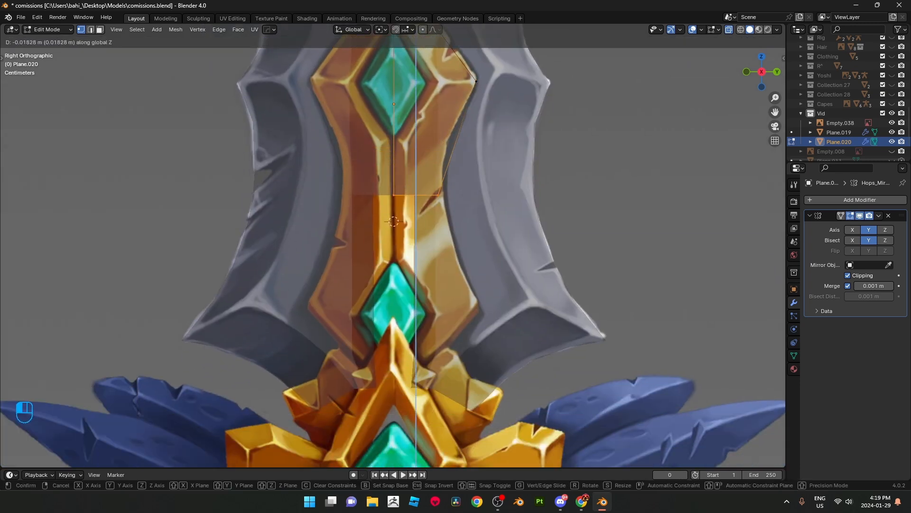
pyautogui.click(458, 170)
# Step: Fit the bottom edge's outer end to the gold ornament's outline below the upper gem
pyautogui.keyDown('shift'); pyautogui.moveTo(451, 147); pyautogui.dragTo(453, 241, button='middle'); pyautogui.keyUp('shift')
pyautogui.scroll(2, 452, 241)
pyautogui.moveTo(447, 220); pyautogui.dragTo(383, 221)
pyautogui.press('g')
pyautogui.click(480, 247)
# Step: Extrude the bottom edge down in three segments along the ornament's narrow waist, following its outline
pyautogui.scroll(-2, 441, 247)
pyautogui.keyDown('shift'); pyautogui.moveTo(442, 247); pyautogui.dragTo(439, 216, button='middle'); pyautogui.keyUp('shift')
pyautogui.scroll(2, 439, 216)
pyautogui.press('e')
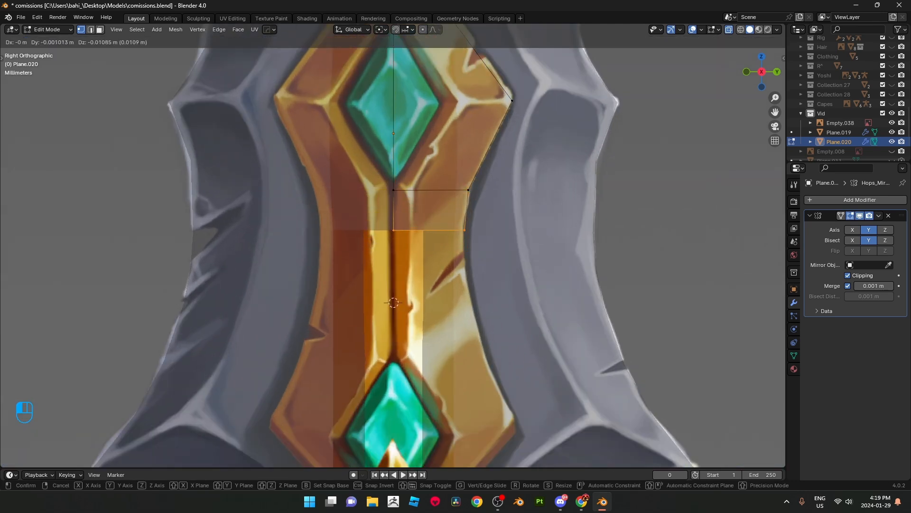
pyautogui.click(434, 253)
pyautogui.press('e')
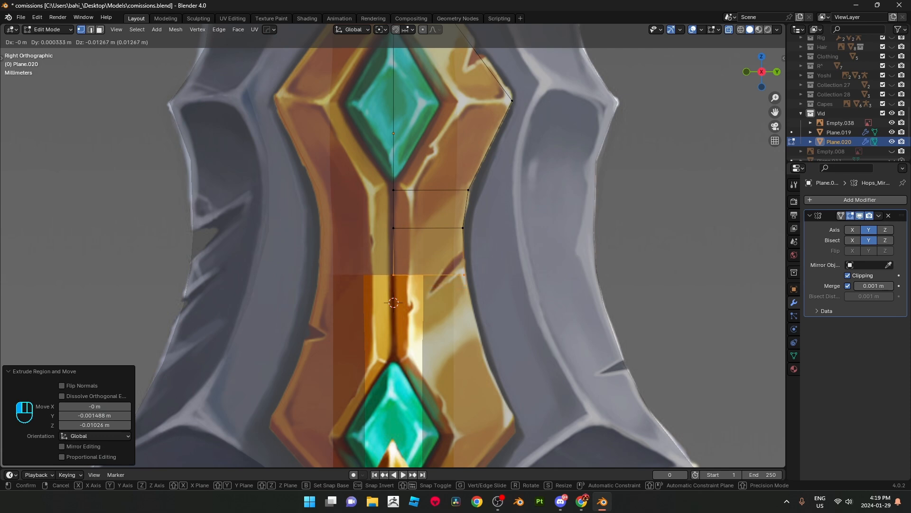
pyautogui.click(436, 298)
pyautogui.press('e')
pyautogui.click(447, 348)
# Step: Extrude the bottom edge in two more segments, widening out to the ornament's corner beside the lower gem
pyautogui.keyDown('shift'); pyautogui.moveTo(446, 348); pyautogui.dragTo(428, 252, button='middle'); pyautogui.keyUp('shift')
pyautogui.press('e')
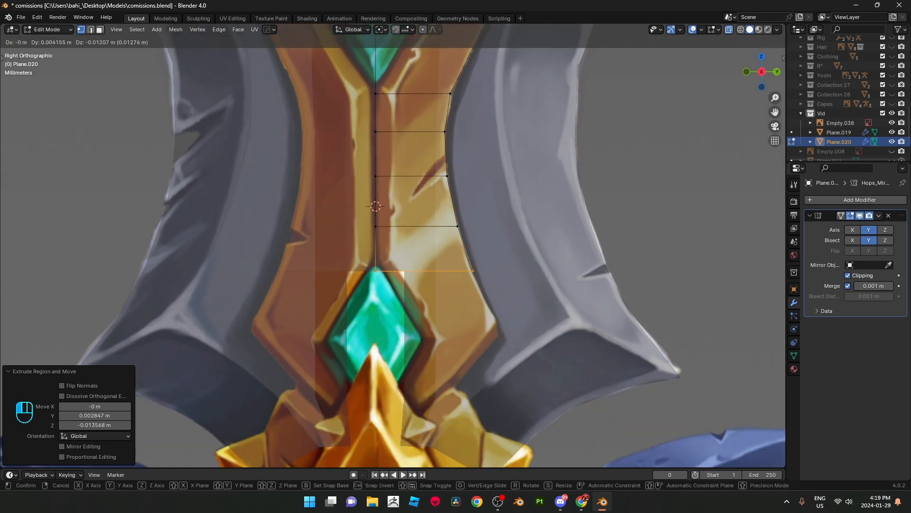
pyautogui.press('Return')
pyautogui.press('e')
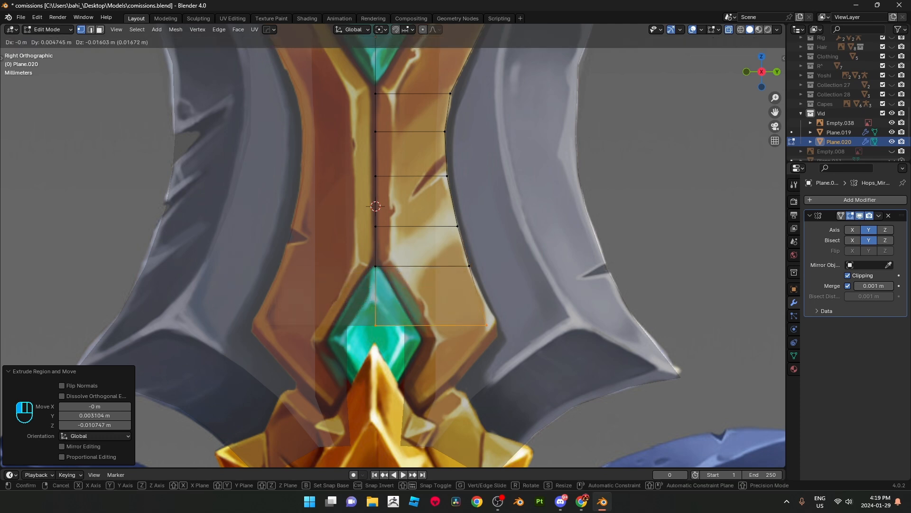
pyautogui.click(475, 344)
# Step: Extrude the bottom edge in three tapering segments along the ornament's outline, narrowing behind the guard's point
pyautogui.keyDown('shift'); pyautogui.moveTo(474, 344); pyautogui.dragTo(469, 237, button='middle'); pyautogui.keyUp('shift')
pyautogui.scroll(1, 469, 237)
pyautogui.press('e')
pyautogui.press('Return')
pyautogui.press('e')
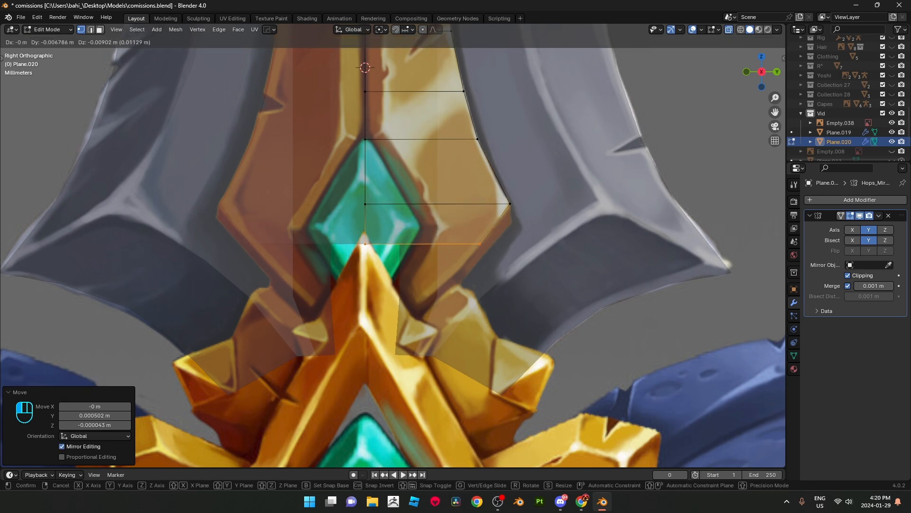
pyautogui.press('Return')
pyautogui.press('e')
pyautogui.press('Return')
pyautogui.press('e')
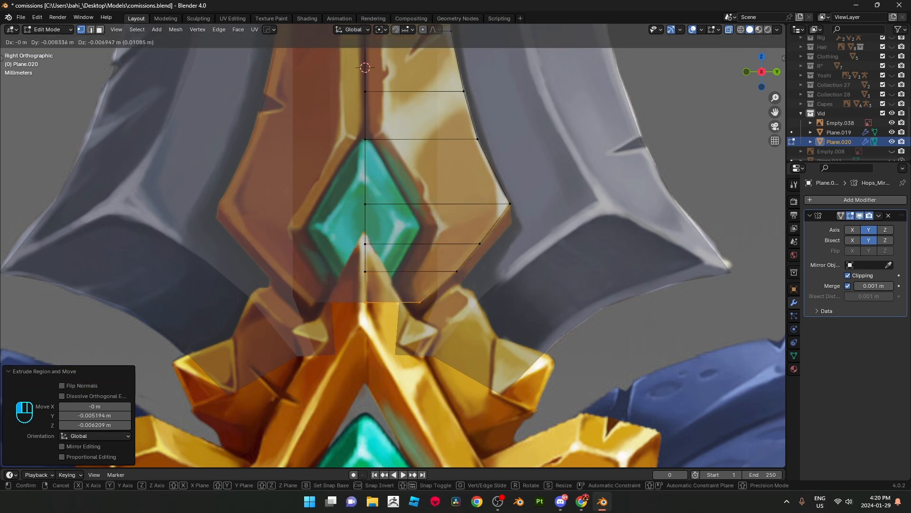
pyautogui.click(391, 318)
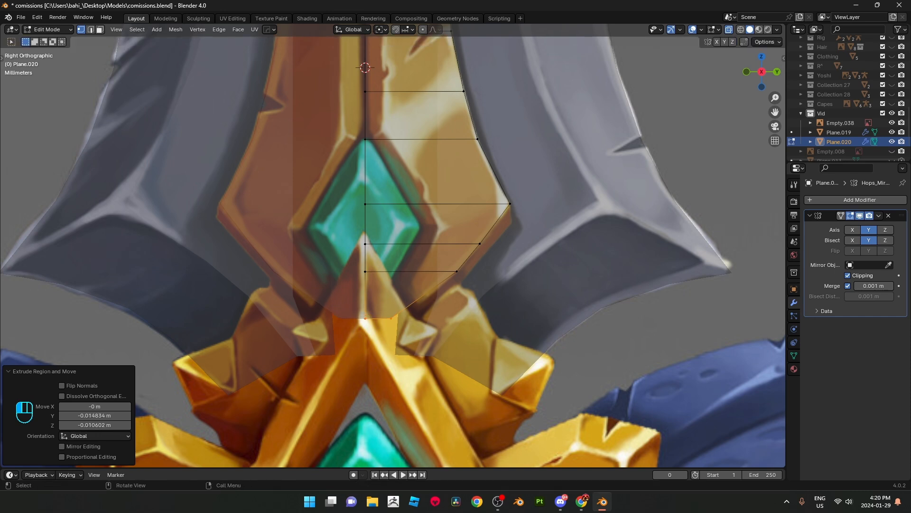
# Step: Adjust the lowest edge's position and merge its outer vertex into the centre vertex with At Last
pyautogui.scroll(-1, 393, 245)
pyautogui.click(391, 306)
pyautogui.scroll(1, 393, 246)
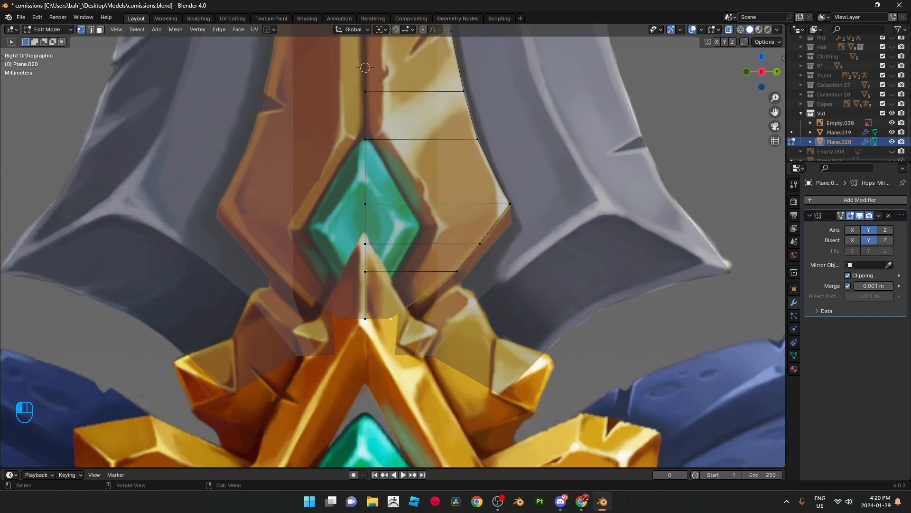
pyautogui.press('g')
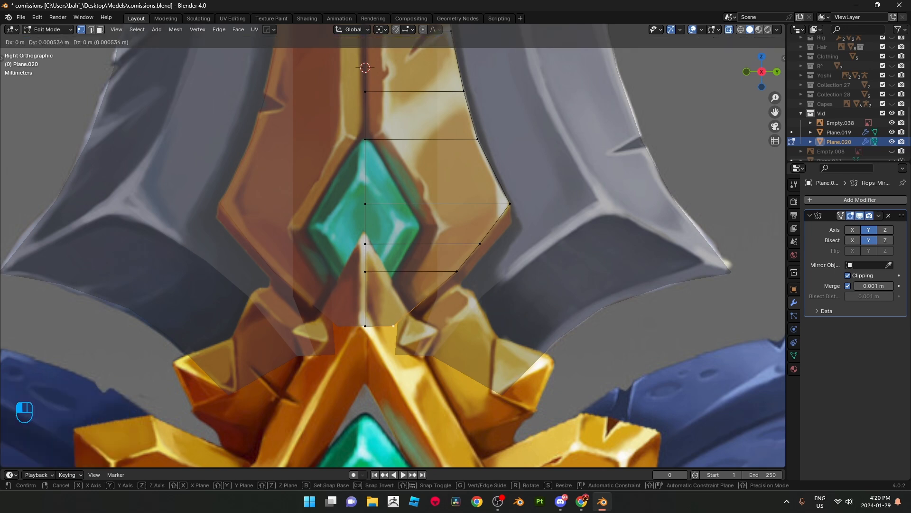
pyautogui.click(391, 326)
pyautogui.keyDown('shift'); pyautogui.click(365, 326); pyautogui.keyUp('shift')
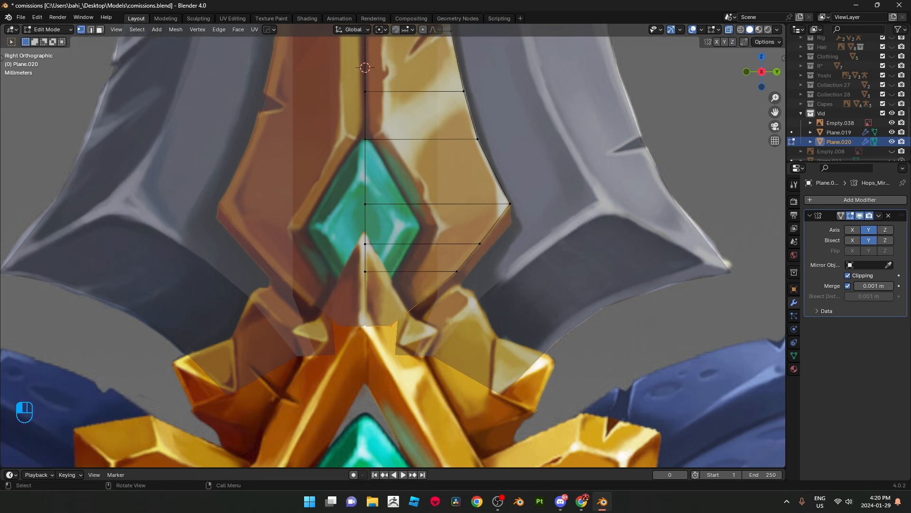
pyautogui.press('m')
pyautogui.click(435, 327)
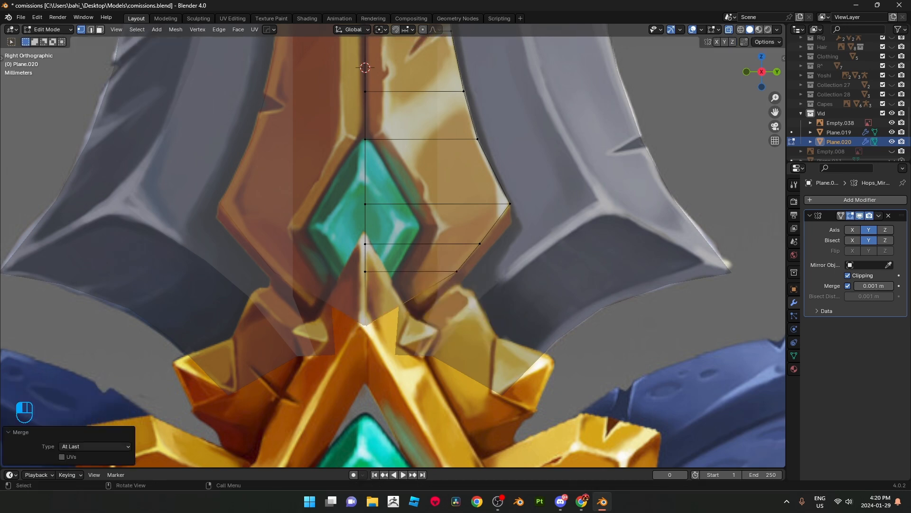
# Step: Lower the merged tip vertex about 0.0026 m along Z
pyautogui.press('g')
pyautogui.press('z')
pyautogui.press('Return')
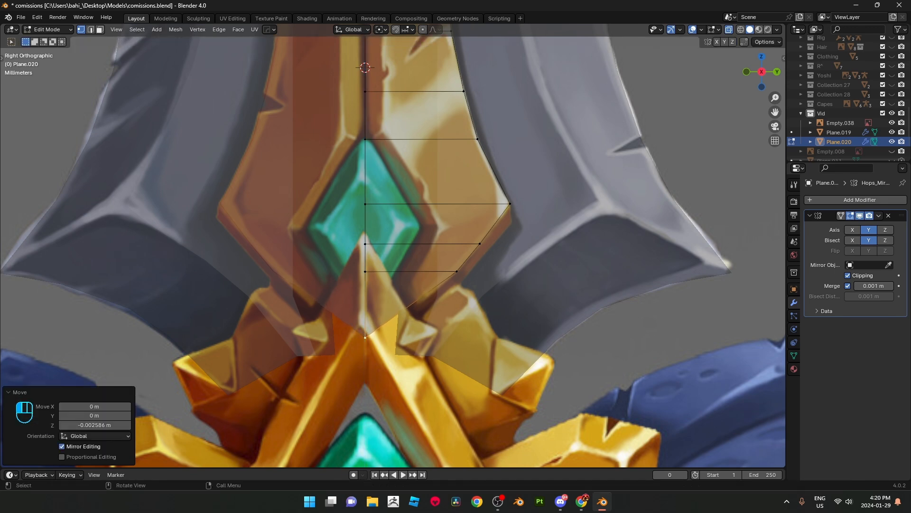
pyautogui.click(365, 338)
pyautogui.press('g')
pyautogui.press('Escape')
# Step: Add a lengthwise loop cut through the middle of the ornament's half mesh without sliding it
pyautogui.scroll(-4, 414, 358)
pyautogui.keyDown('shift'); pyautogui.moveTo(415, 357); pyautogui.dragTo(425, 398, button='middle'); pyautogui.keyUp('shift')
pyautogui.scroll(2, 425, 397)
pyautogui.hotkey('ctrl', 'r')
pyautogui.click(428, 170)
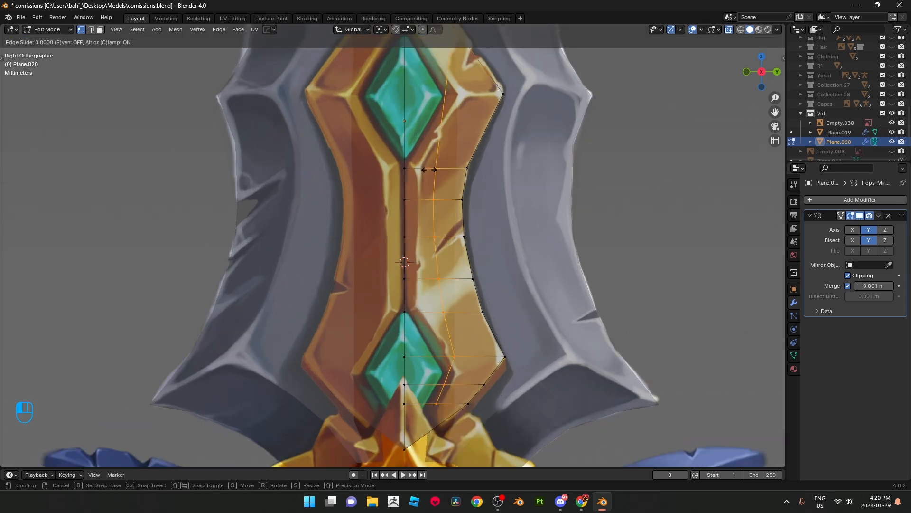
pyautogui.click(430, 169)
# Step: Subdivide the centre edge at the upper gem and slide the new vertex up to the gem frame's inner top point
pyautogui.keyDown('shift'); pyautogui.moveTo(429, 170); pyautogui.dragTo(435, 281, button='middle'); pyautogui.keyUp('shift')
pyautogui.press('2')
pyautogui.click(422, 162)
pyautogui.rightClick(431, 143)
pyautogui.click(436, 142)
pyautogui.press('1')
pyautogui.click(419, 171)
pyautogui.press('g')
pyautogui.press('g')
pyautogui.click(427, 131)
# Step: Subdivide the inner edge beside the upper gem and move the new vertex onto the frame's inner side corner
pyautogui.press('2')
pyautogui.click(455, 166)
pyautogui.rightClick(454, 166)
pyautogui.click(458, 167)
pyautogui.press('1')
pyautogui.click(450, 208)
pyautogui.press('g')
pyautogui.click(464, 204)
# Step: Connect the inner side corner to the frame's inner top vertex and dissolve the surplus vertex near the outer edge
pyautogui.keyDown('shift'); pyautogui.click(410, 132); pyautogui.keyUp('shift')
pyautogui.click(459, 138)
pyautogui.press('x')
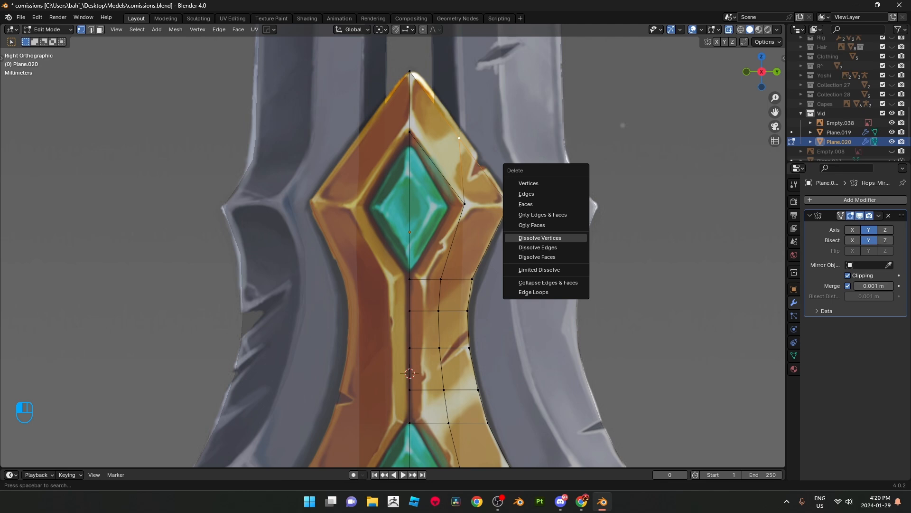
pyautogui.click(541, 238)
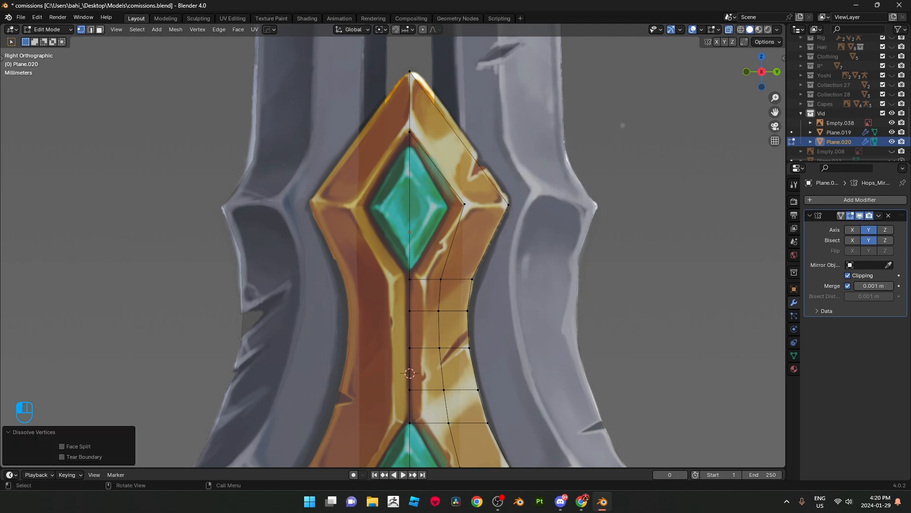
pyautogui.click(464, 204)
pyautogui.keyDown('shift'); pyautogui.click(508, 205); pyautogui.keyUp('shift')
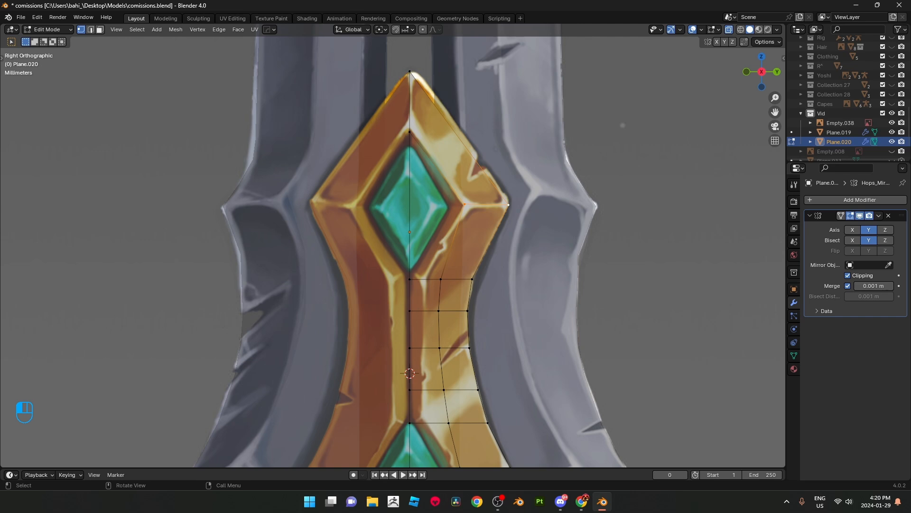
pyautogui.scroll(-1, 399, 249)
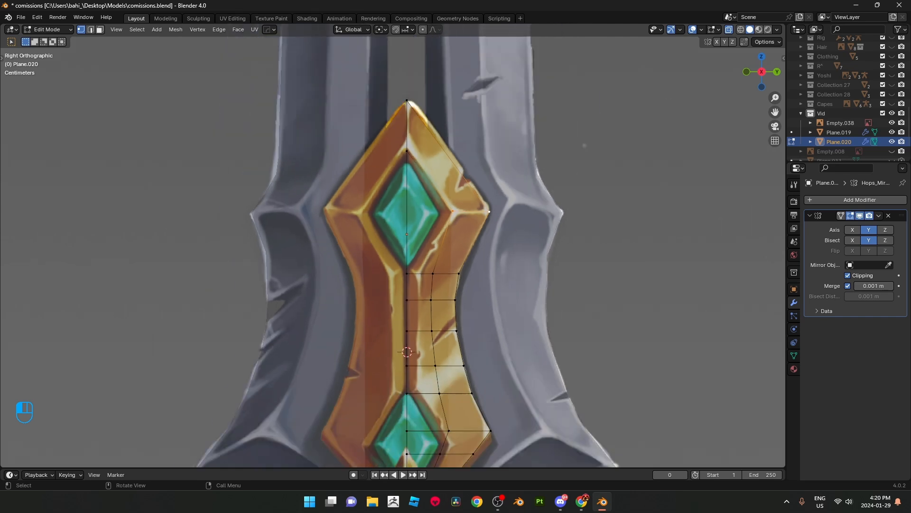
pyautogui.moveTo(399, 249); pyautogui.dragTo(404, 262, button='middle')
pyautogui.hotkey('alt', 'z')
pyautogui.press('2')
pyautogui.press('x')
pyautogui.hotkey('ctrl', 'z')
pyautogui.hotkey('ctrl', 'z')
pyautogui.hotkey('ctrl', 'z')
pyautogui.press('2')
pyautogui.click(460, 194)
pyautogui.press('1')
pyautogui.hotkey('ctrl', 'z')
pyautogui.hotkey('ctrl', 'z')
pyautogui.hotkey('ctrl', 'z')
pyautogui.hotkey('ctrl', 'z')
# Step: Connect the inner and outer side corners of the upper gem frame with an edge
pyautogui.keyDown('shift'); pyautogui.click(532, 232); pyautogui.keyUp('shift')
pyautogui.moveTo(533, 231)
pyautogui.mouseDown(button='middle')
pyautogui.moveTo(545, 231)
pyautogui.moveTo(522, 234)
pyautogui.moveTo(542, 233)
pyautogui.mouseUp(button='middle')
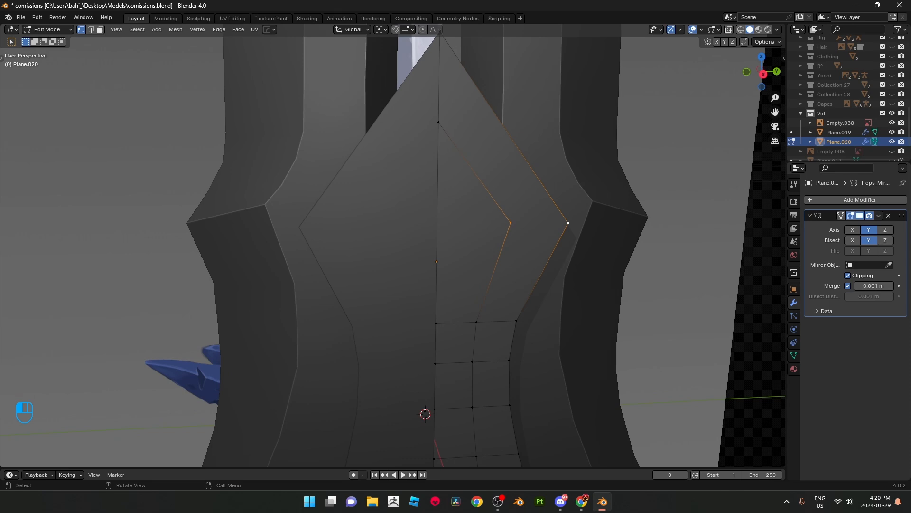
pyautogui.press('k')
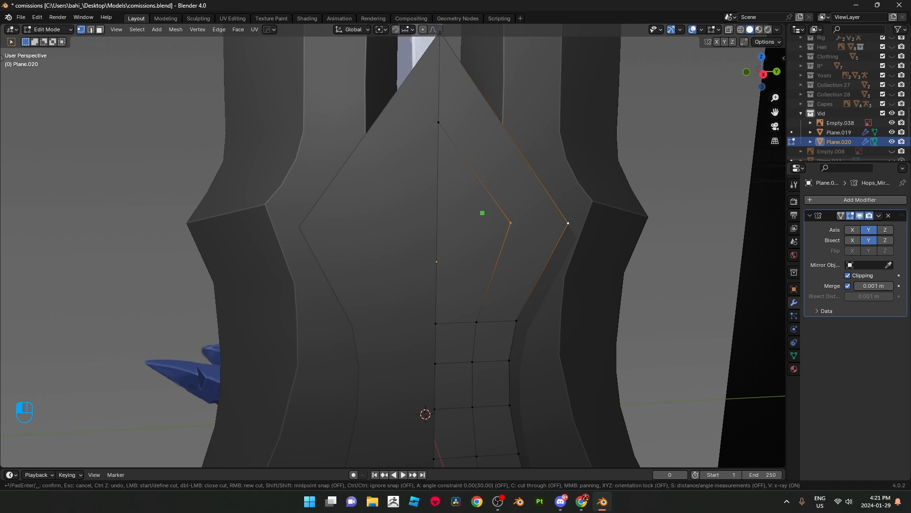
pyautogui.press('Escape')
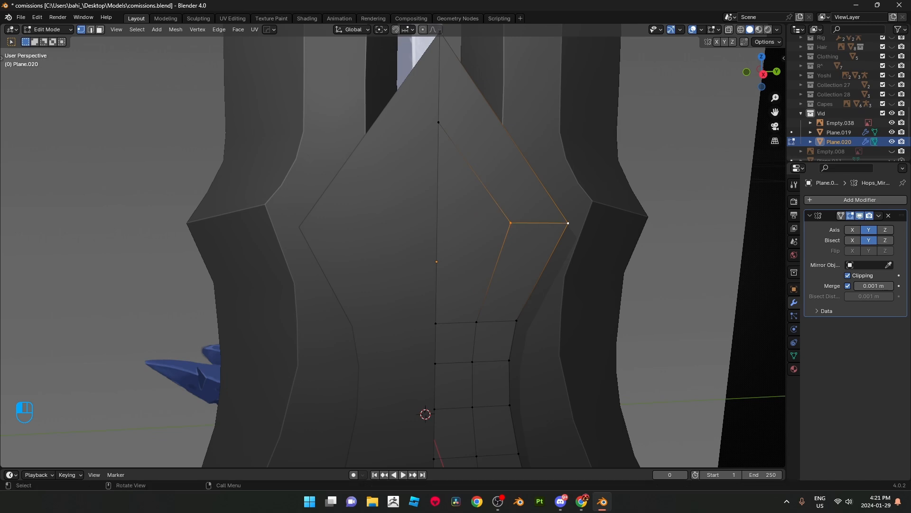
pyautogui.moveTo(568, 223); pyautogui.dragTo(487, 222, button='middle')
pyautogui.scroll(2, 537, 226)
pyautogui.hotkey('alt', 'z')
# Step: Move the inner loop's vertices between the two gems inward to follow the narrow centre strip
pyautogui.scroll(-2, 417, 285)
pyautogui.keyDown('shift'); pyautogui.moveTo(414, 285); pyautogui.dragTo(425, 246, button='middle'); pyautogui.keyUp('shift')
pyautogui.click(425, 246)
pyautogui.press('g')
pyautogui.moveTo(405, 249); pyautogui.dragTo(404, 248)
pyautogui.moveTo(423, 284); pyautogui.dragTo(407, 287)
pyautogui.keyDown('shift'); pyautogui.moveTo(407, 287); pyautogui.dragTo(431, 248, button='middle'); pyautogui.keyUp('shift')
pyautogui.moveTo(430, 247); pyautogui.dragTo(429, 247)
pyautogui.moveTo(446, 288); pyautogui.dragTo(427, 293)
pyautogui.keyDown('shift'); pyautogui.moveTo(427, 293); pyautogui.dragTo(443, 215, button='middle'); pyautogui.keyUp('shift')
pyautogui.moveTo(468, 260); pyautogui.dragTo(444, 261)
pyautogui.click(474, 300)
pyautogui.moveTo(474, 300); pyautogui.dragTo(444, 297)
pyautogui.keyDown('shift'); pyautogui.moveTo(444, 296); pyautogui.dragTo(443, 197, button='middle'); pyautogui.keyUp('shift')
# Step: Move the inner loop's vertices around the lower gem to follow the frame's inner bevel line
pyautogui.scroll(2, 443, 197)
pyautogui.moveTo(528, 259); pyautogui.dragTo(492, 356)
pyautogui.keyDown('shift'); pyautogui.moveTo(492, 356); pyautogui.dragTo(497, 232, button='middle'); pyautogui.keyUp('shift')
pyautogui.scroll(1, 496, 232)
# Step: Examine the ornament mesh against the blade from an angle, returning to the right orthographic view
pyautogui.scroll(-7, 497, 232)
pyautogui.scroll(7, 497, 232)
pyautogui.keyDown('shift'); pyautogui.moveTo(497, 232); pyautogui.dragTo(420, 246, button='middle'); pyautogui.keyUp('shift')
pyautogui.scroll(-3, 420, 247)
pyautogui.scroll(6, 420, 246)
pyautogui.scroll(-9, 420, 247)
pyautogui.moveTo(420, 247); pyautogui.dragTo(494, 261, button='middle')
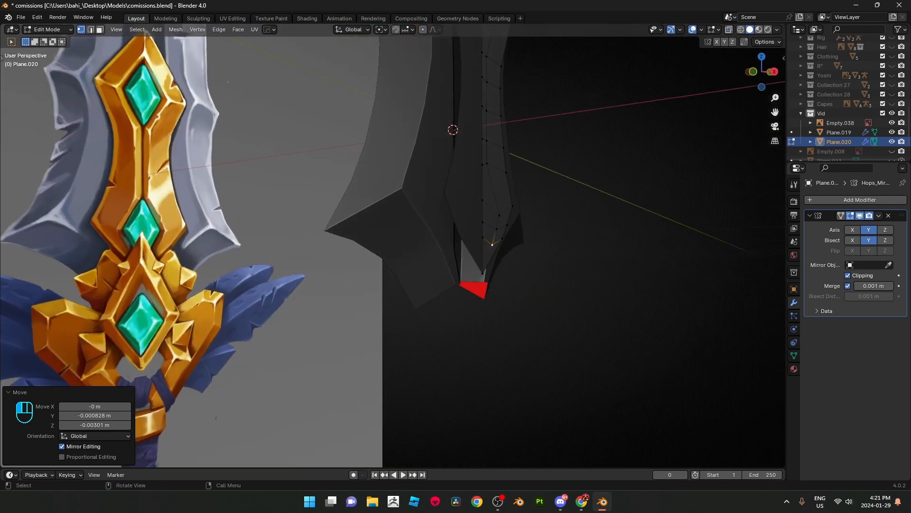
pyautogui.press('KP_3')
pyautogui.hotkey('alt', 'z')
pyautogui.scroll(4, 414, 247)
pyautogui.keyDown('shift'); pyautogui.moveTo(414, 248); pyautogui.dragTo(416, 272, button='middle'); pyautogui.keyUp('shift')
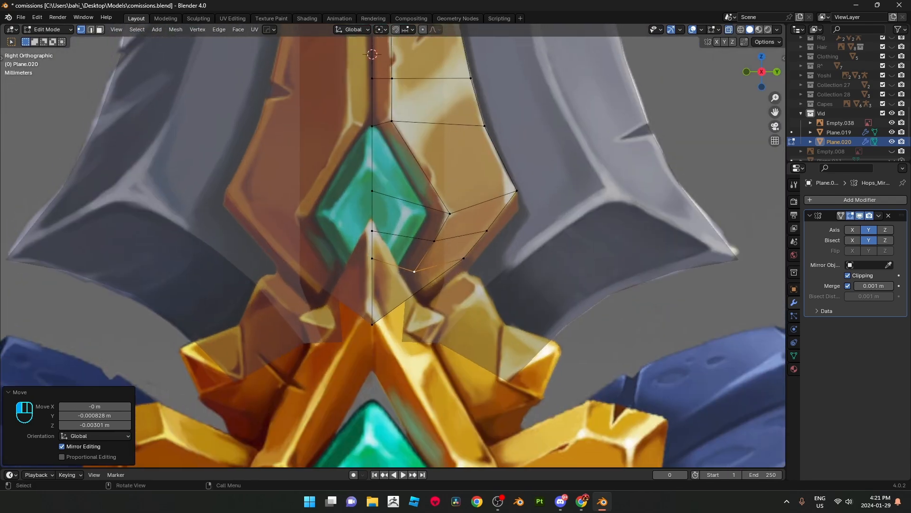
pyautogui.click(561, 501)
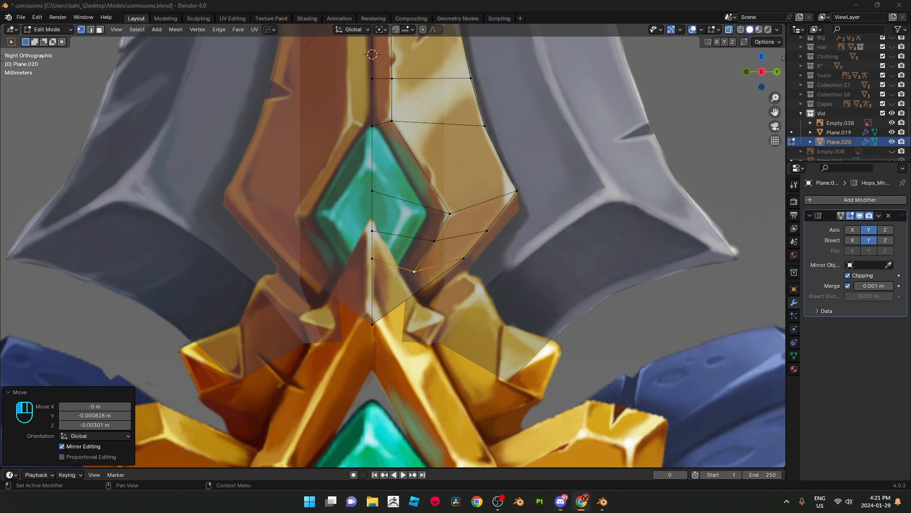
# Step: Subdivide the centre edge above the ornament's bottom tip and slide the new vertex slightly down toward the tip
pyautogui.click(386, 302)
pyautogui.scroll(3, 385, 302)
pyautogui.keyDown('shift'); pyautogui.moveTo(385, 302); pyautogui.dragTo(386, 297, button='middle'); pyautogui.keyUp('shift')
pyautogui.press('2')
pyautogui.click(368, 285)
pyautogui.rightClick(527, 243)
pyautogui.click(483, 230)
pyautogui.press('1')
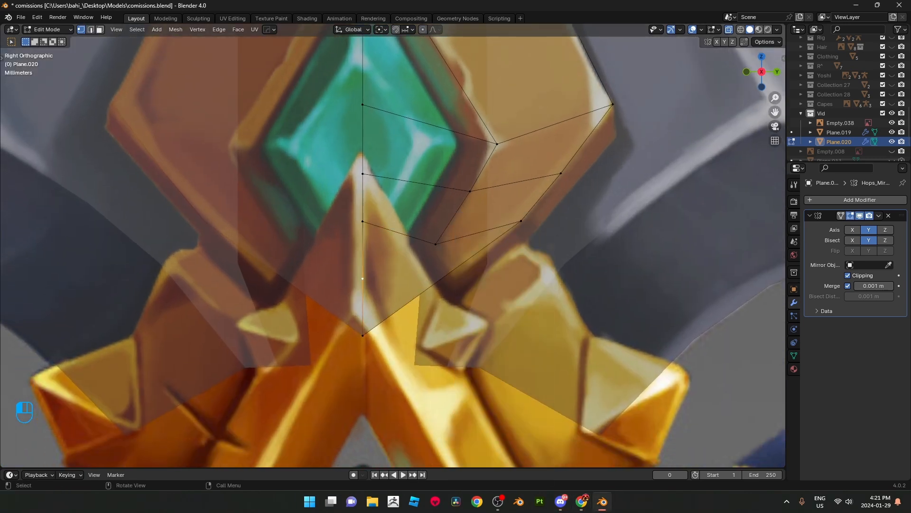
pyautogui.click(363, 278)
pyautogui.press('g')
pyautogui.press('g')
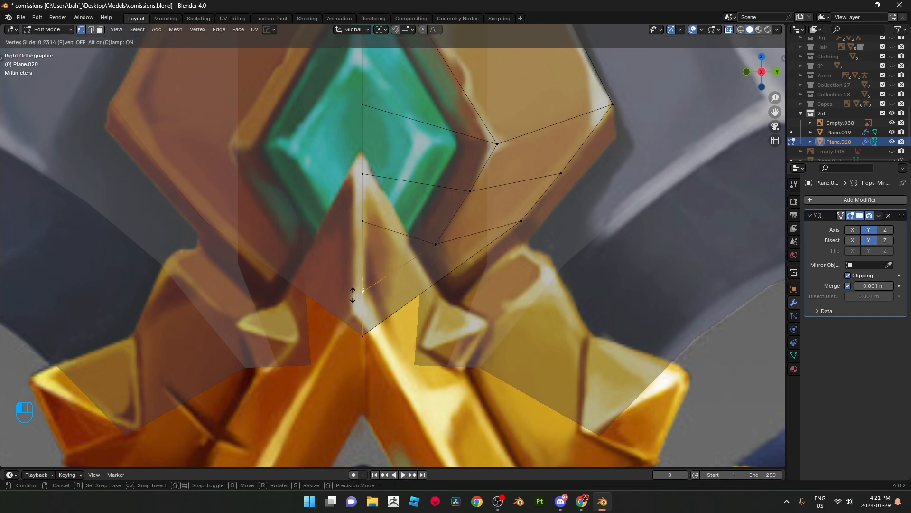
pyautogui.click(359, 292)
# Step: Shift the inner loop's lowest vertex -0.000089 m along Y and 0.000111 m along Z
pyautogui.scroll(-1, 363, 291)
pyautogui.click(428, 244)
pyautogui.press('g')
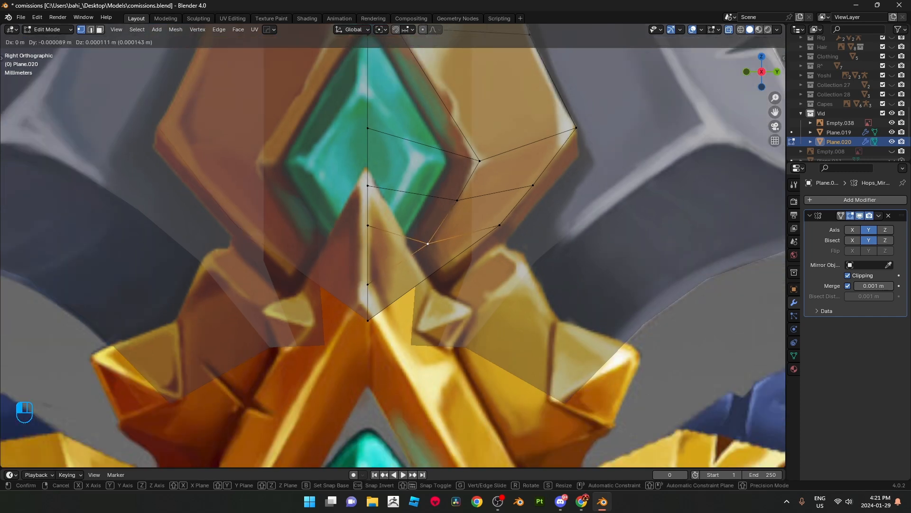
pyautogui.click(428, 243)
pyautogui.keyDown('shift'); pyautogui.moveTo(427, 243); pyautogui.dragTo(431, 308, button='middle'); pyautogui.keyUp('shift')
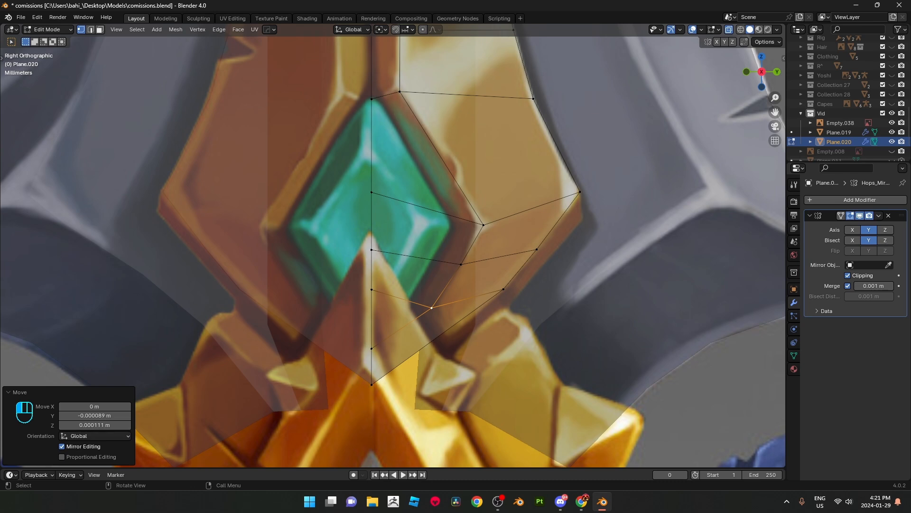
pyautogui.scroll(-3, 432, 308)
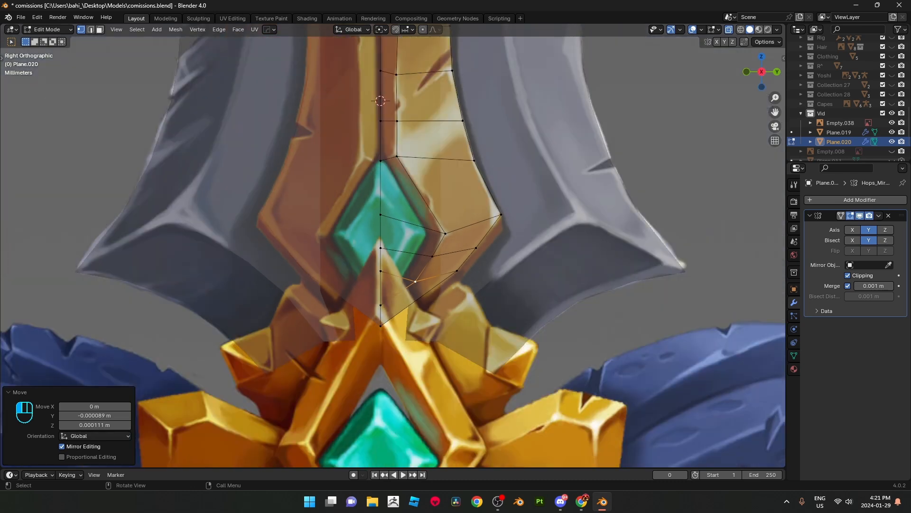
# Step: Slide the centre vertex up to the upper gem's lower point and adjust the neighbouring inner loop vertex
pyautogui.scroll(-2, 416, 281)
pyautogui.keyDown('shift'); pyautogui.moveTo(416, 281); pyautogui.dragTo(429, 478, button='middle'); pyautogui.keyUp('shift')
pyautogui.scroll(3, 429, 460)
pyautogui.click(403, 277)
pyautogui.press('g')
pyautogui.press('g')
pyautogui.click(415, 220)
pyautogui.click(422, 279)
pyautogui.press('g')
pyautogui.moveTo(421, 280); pyautogui.dragTo(422, 280)
# Step: Lower the centre vertex at the lower gem's top point 0.000285 m along Z
pyautogui.scroll(-2, 422, 279)
pyautogui.keyDown('shift'); pyautogui.moveTo(422, 279); pyautogui.dragTo(420, 124, button='middle'); pyautogui.keyUp('shift')
pyautogui.scroll(3, 420, 124)
pyautogui.moveTo(428, 262); pyautogui.dragTo(405, 265)
pyautogui.press('z')
pyautogui.scroll(-1, 405, 265)
pyautogui.scroll(-1, 405, 264)
pyautogui.keyDown('shift'); pyautogui.moveTo(405, 264); pyautogui.dragTo(392, 182, button='middle'); pyautogui.keyUp('shift')
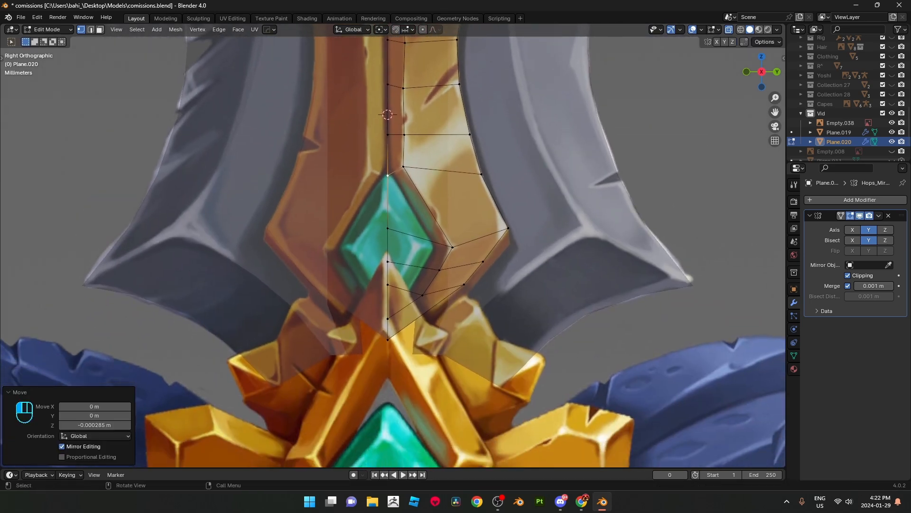
# Step: Lower the centre vertex just above the ornament's bottom tip 0.00049 m along Z
pyautogui.scroll(2, 391, 183)
pyautogui.click(391, 351)
pyautogui.press('g')
pyautogui.press('z')
pyautogui.click(393, 354)
# Step: Add a loop cut along the centre strip and slide it toward the centre line with a factor of 0.314
pyautogui.scroll(-4, 395, 252)
pyautogui.keyDown('shift'); pyautogui.moveTo(394, 249); pyautogui.dragTo(400, 389, button='middle'); pyautogui.keyUp('shift')
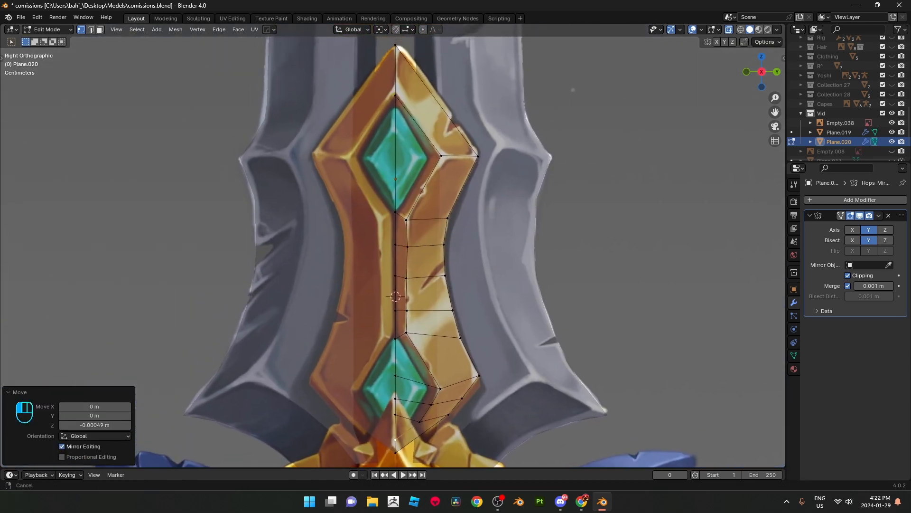
pyautogui.scroll(1, 400, 284)
pyautogui.hotkey('ctrl', 'r')
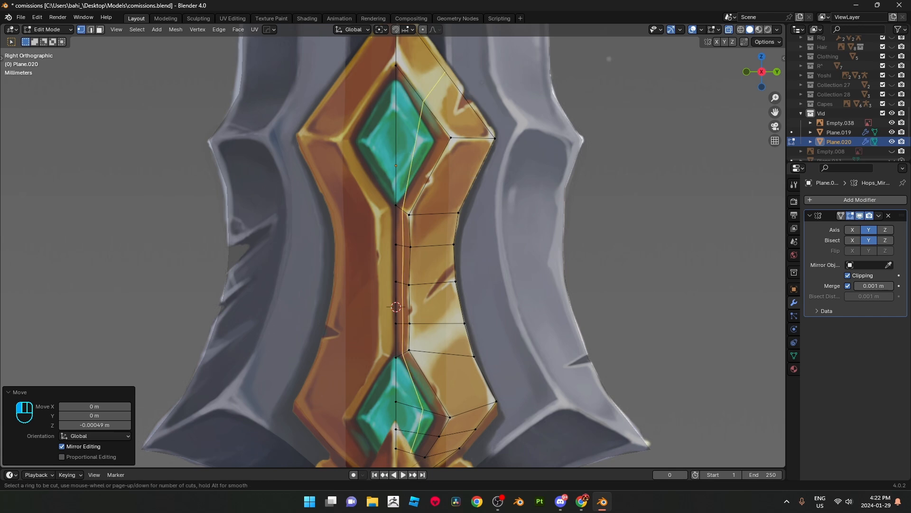
pyautogui.click(404, 209)
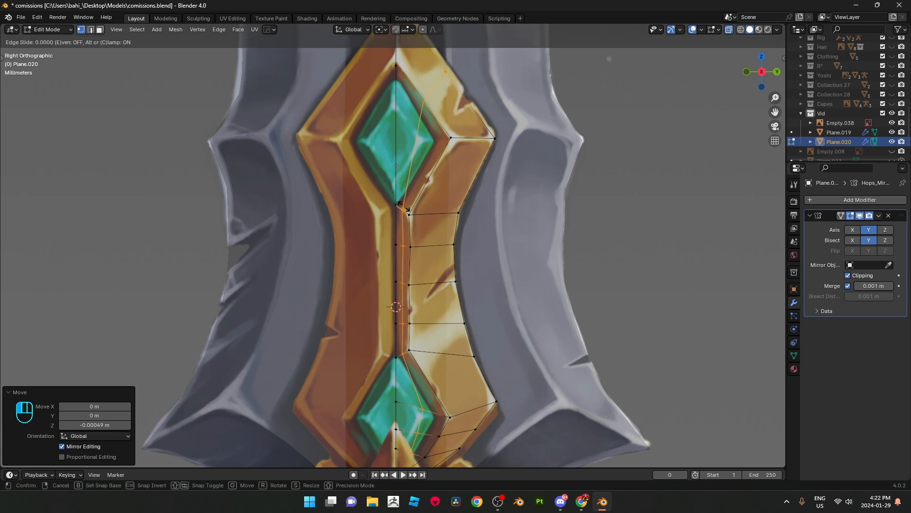
pyautogui.click(368, 206)
# Step: Subdivide the centre edge in the upper gem and slide the new vertex up to the gem's top with factor 0.835
pyautogui.scroll(2, 369, 205)
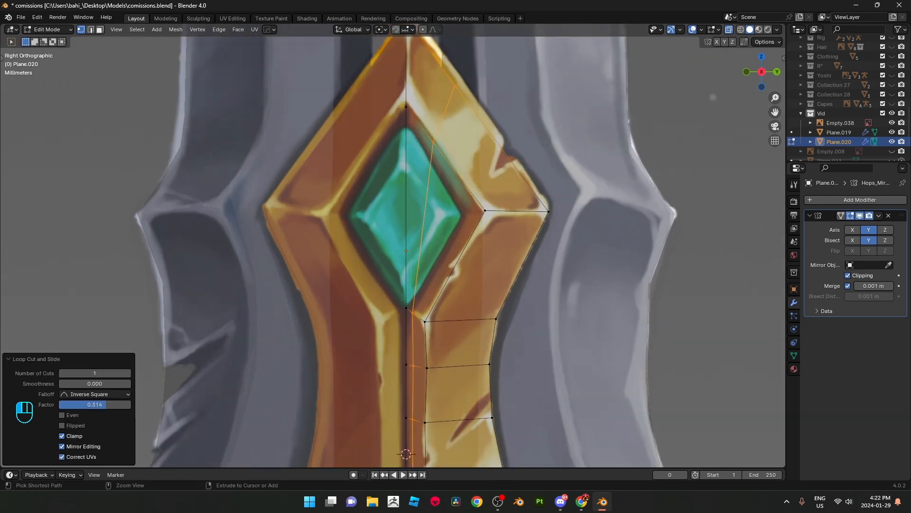
pyautogui.press('2')
pyautogui.click(408, 164)
pyautogui.rightClick(503, 128)
pyautogui.hotkey('shift', 'v')
pyautogui.click(477, 168)
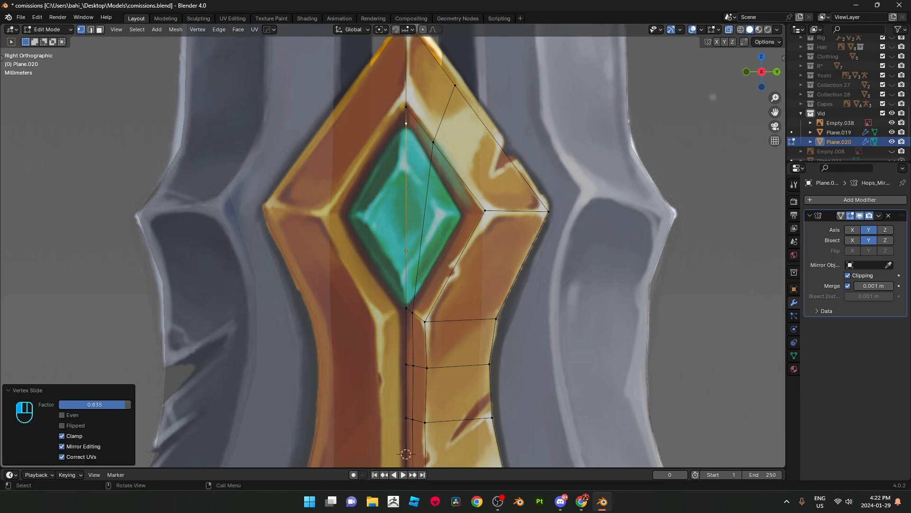
# Step: Dissolve the two new loop segments crossing the upper gem frame and the gem
pyautogui.press('2')
pyautogui.click(445, 113)
pyautogui.press('x')
pyautogui.click(531, 148)
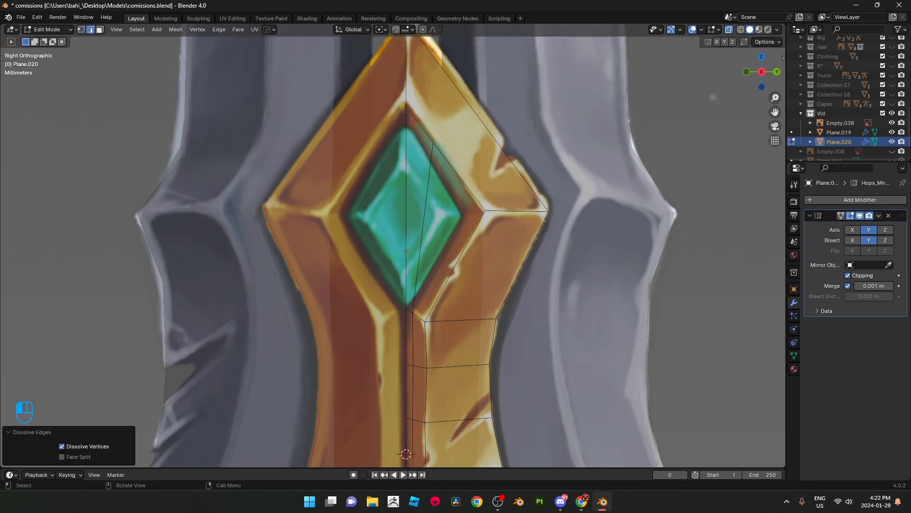
pyautogui.click(426, 209)
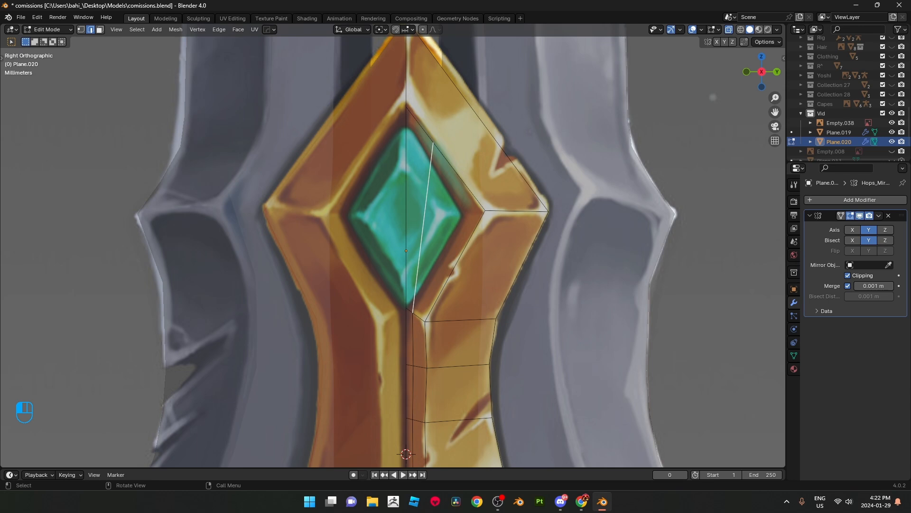
pyautogui.press('x')
pyautogui.click(489, 184)
# Step: Knife-cut the upper gem's outline from its top centre vertex through the side point to the strip's upper loop vertex
pyautogui.press('1')
pyautogui.press('k')
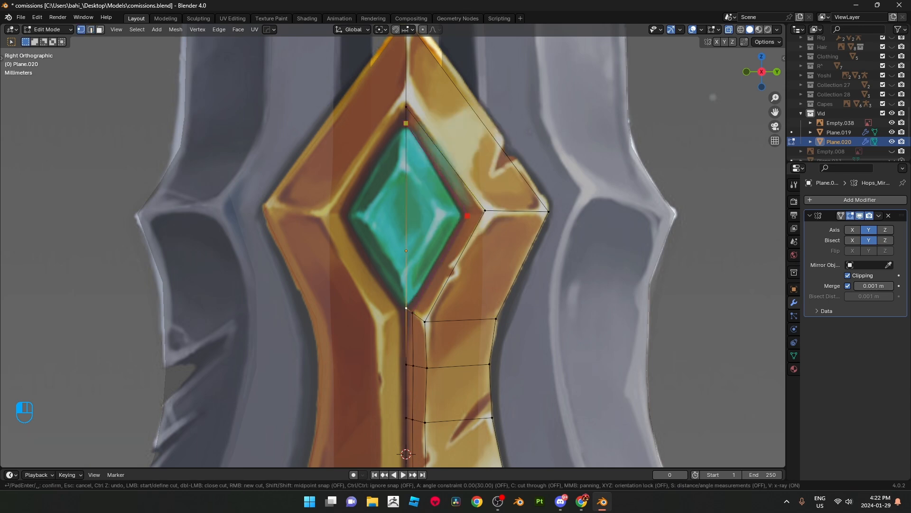
pyautogui.click(412, 313)
pyautogui.press('Return')
# Step: Connect the gem outline's side vertex to the frame corner and shift it -0.000363 m along Y and 0.000759 m along Z
pyautogui.click(467, 215)
pyautogui.keyDown('shift'); pyautogui.click(485, 211); pyautogui.keyUp('shift')
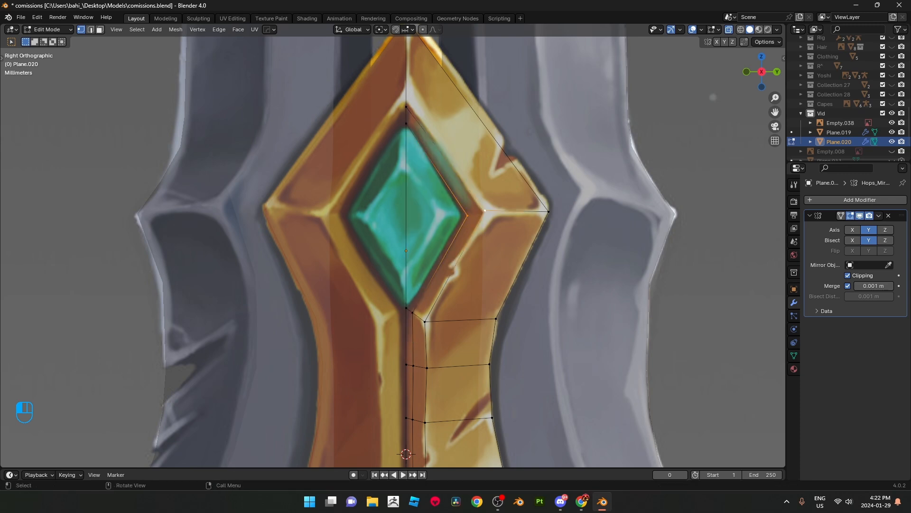
pyautogui.press('g')
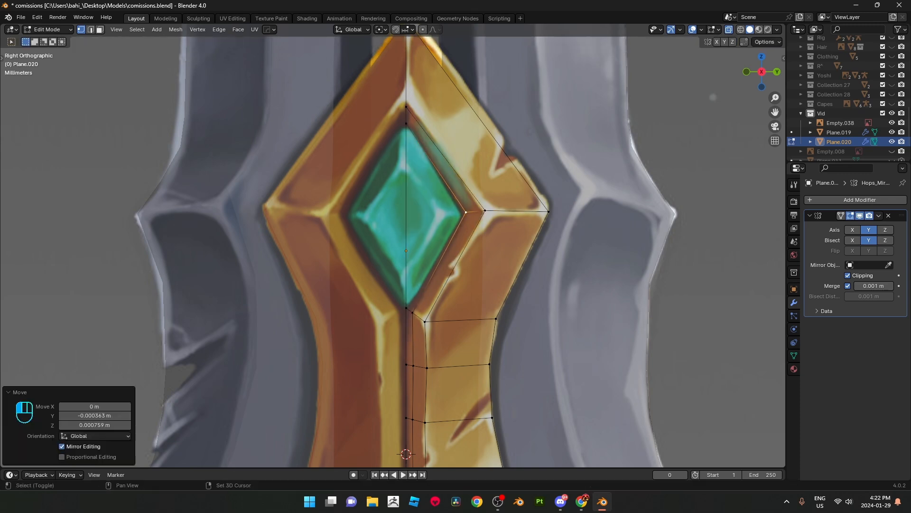
# Step: Move the upper frame's top centre vertex along Z and reposition the vertex at the upper gem's lower tip
pyautogui.press('z')
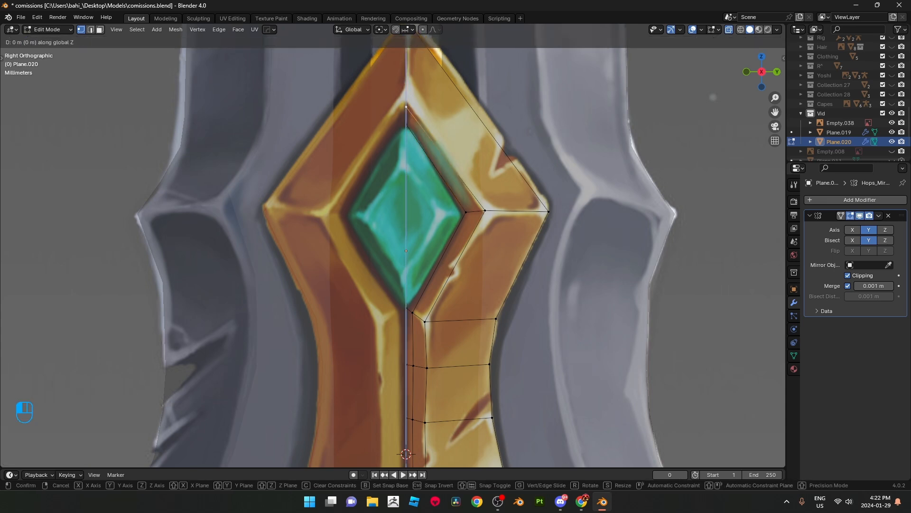
pyautogui.click(412, 107)
pyautogui.moveTo(420, 189)
pyautogui.keyDown('shift'); pyautogui.mouseDown(button='middle')
pyautogui.moveTo(431, 135)
pyautogui.moveTo(424, 108)
pyautogui.moveTo(424, 157)
pyautogui.moveTo(411, 94)
pyautogui.moveTo(417, 196)
pyautogui.mouseUp(button='middle'); pyautogui.keyUp('shift')
pyautogui.scroll(1, 424, 107)
pyautogui.scroll(1, 424, 107)
pyautogui.scroll(-1, 424, 107)
pyautogui.click(407, 311)
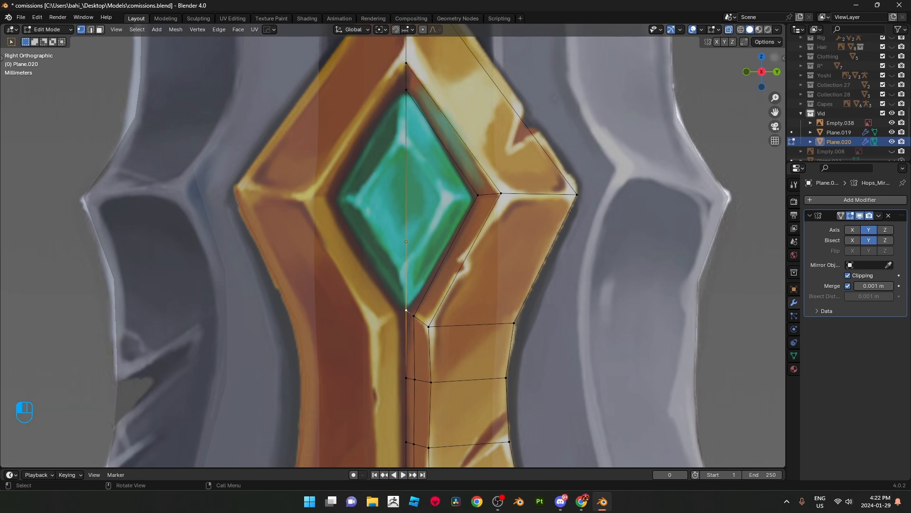
pyautogui.scroll(1, 478, 195)
pyautogui.press('g')
pyautogui.click(480, 197)
# Step: Move the upper gem outline's top centre vertex along Z to match the gem's tip in the reference
pyautogui.keyDown('shift'); pyautogui.moveTo(480, 197); pyautogui.dragTo(480, 237, button='middle'); pyautogui.keyUp('shift')
pyautogui.click(409, 100)
pyautogui.scroll(-3, 409, 100)
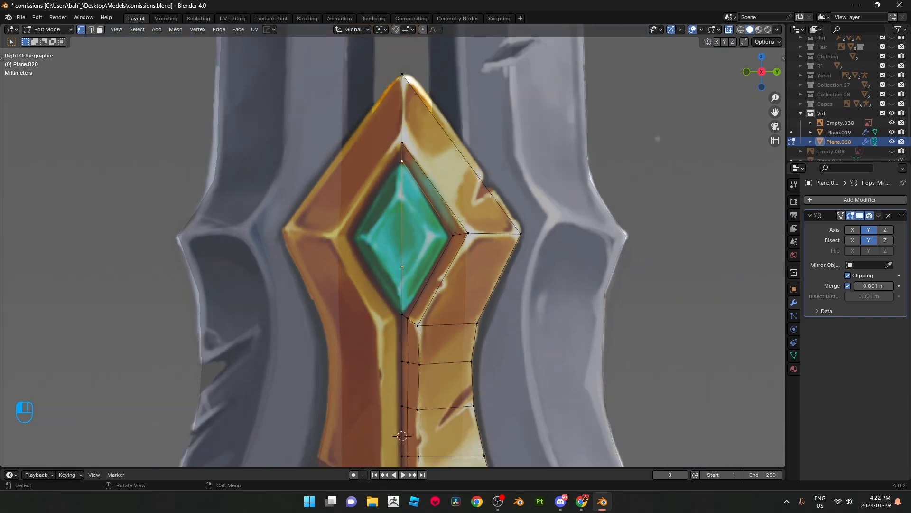
pyautogui.scroll(1, 402, 145)
pyautogui.press('g')
pyautogui.press('z')
pyautogui.click(407, 157)
# Step: Align the strip's loop vertices between the two gems, shifting the one beside the groove -0.000053 m along Y
pyautogui.keyDown('shift'); pyautogui.moveTo(406, 161); pyautogui.dragTo(407, 30, button='middle'); pyautogui.keyUp('shift')
pyautogui.click(427, 234)
pyautogui.keyDown('shift'); pyautogui.moveTo(427, 258); pyautogui.dragTo(441, 136, button='middle'); pyautogui.keyUp('shift')
pyautogui.press('g')
pyautogui.click(426, 234)
pyautogui.click(441, 245)
pyautogui.scroll(1, 441, 245)
pyautogui.press('g')
pyautogui.click(441, 245)
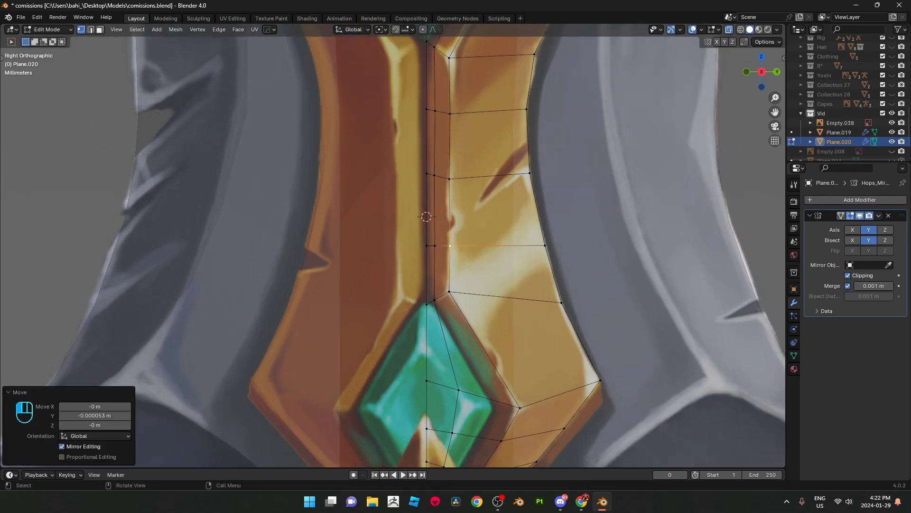
# Step: Move the three inner loop vertices over the lower gem outward so they follow the gem's side outline
pyautogui.keyDown('shift'); pyautogui.moveTo(446, 246); pyautogui.dragTo(441, 142, button='middle'); pyautogui.keyUp('shift')
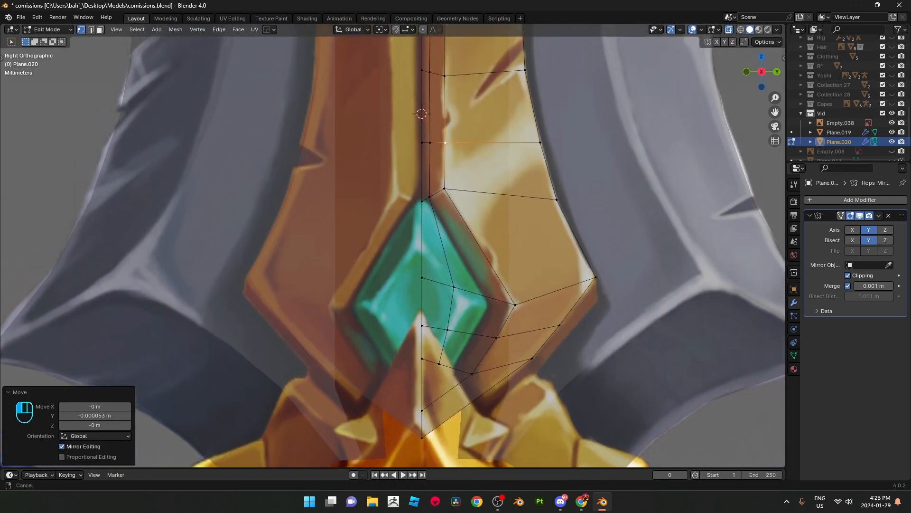
pyautogui.click(454, 287)
pyautogui.press('g')
pyautogui.moveTo(495, 304); pyautogui.dragTo(494, 305)
pyautogui.moveTo(447, 330); pyautogui.dragTo(479, 342)
pyautogui.moveTo(439, 364); pyautogui.dragTo(458, 373)
pyautogui.keyDown('shift'); pyautogui.moveTo(458, 373); pyautogui.dragTo(462, 315, button='middle'); pyautogui.keyUp('shift')
# Step: Slide the centre vertex below the lower gem down towards the ornament's bottom tip with factor 0.5
pyautogui.moveTo(429, 345); pyautogui.dragTo(429, 348)
pyautogui.press('g')
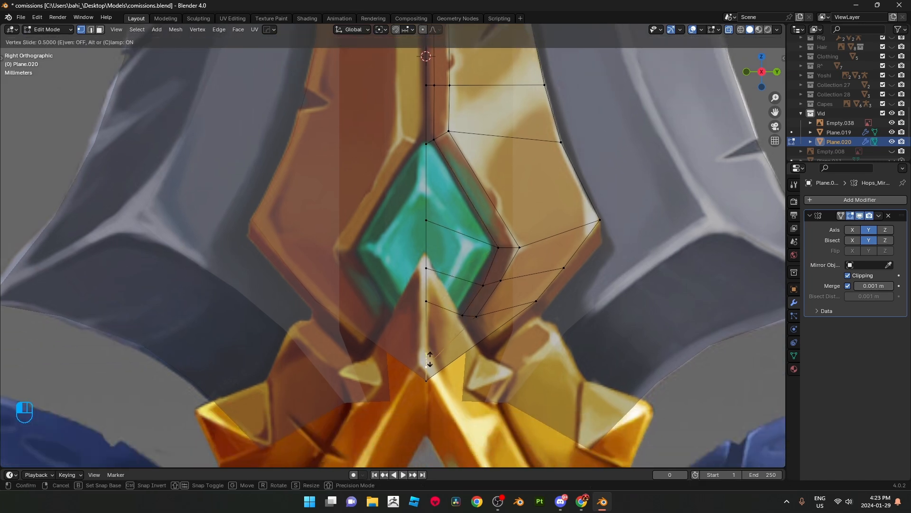
pyautogui.click(429, 359)
# Step: Subdivide the centre edge below the lower gem and slide the new vertex down to form the gem's bottom point
pyautogui.press('2')
pyautogui.click(426, 344)
pyautogui.hotkey('ctrl', 'e')
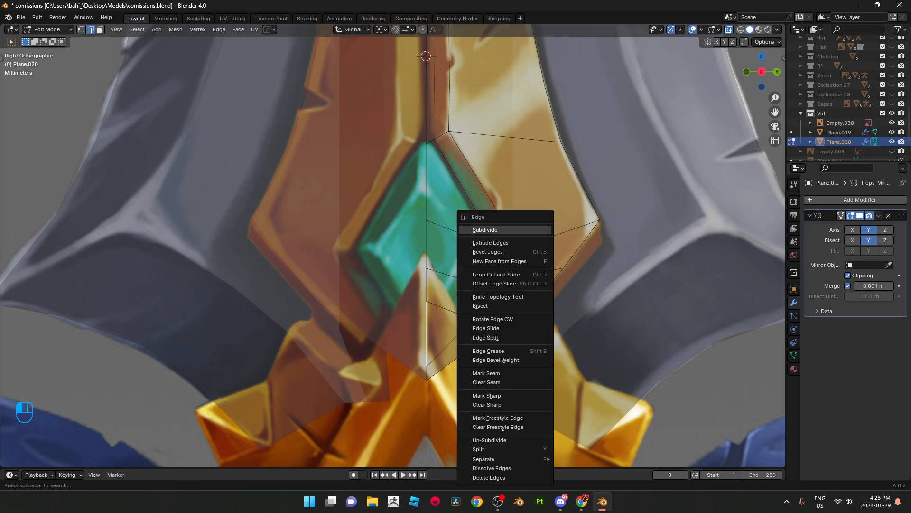
pyautogui.press('Return')
pyautogui.press('1')
pyautogui.press('g')
pyautogui.press('g')
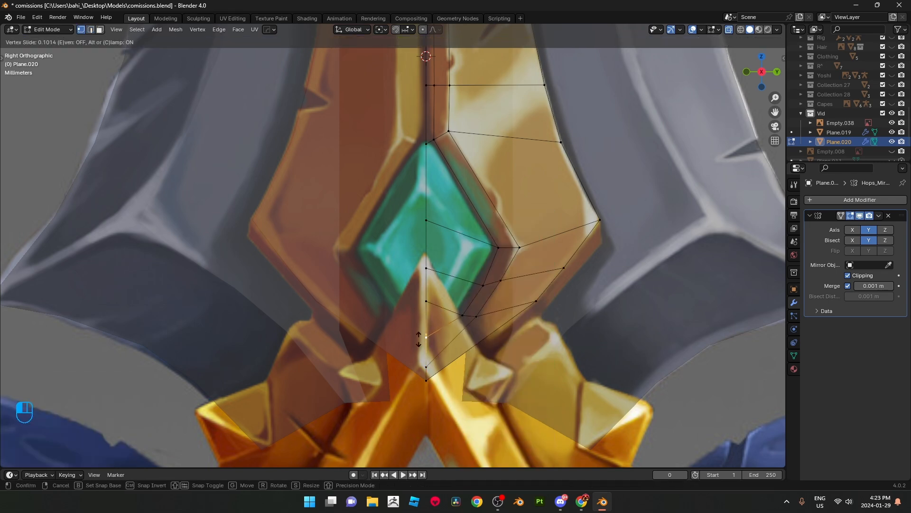
pyautogui.click(425, 353)
pyautogui.scroll(-3, 425, 352)
pyautogui.keyDown('shift'); pyautogui.moveTo(425, 353); pyautogui.dragTo(422, 440, button='middle'); pyautogui.keyUp('shift')
pyautogui.keyDown('shift'); pyautogui.moveTo(422, 295); pyautogui.dragTo(422, 416, button='middle'); pyautogui.keyUp('shift')
pyautogui.scroll(-1, 406, 123)
pyautogui.click(405, 124)
pyautogui.scroll(-1, 405, 124)
pyautogui.press('c')
pyautogui.moveTo(399, 157)
pyautogui.mouseDown()
pyautogui.moveTo(413, 204)
pyautogui.moveTo(386, 281)
pyautogui.mouseUp()
pyautogui.press('Escape')
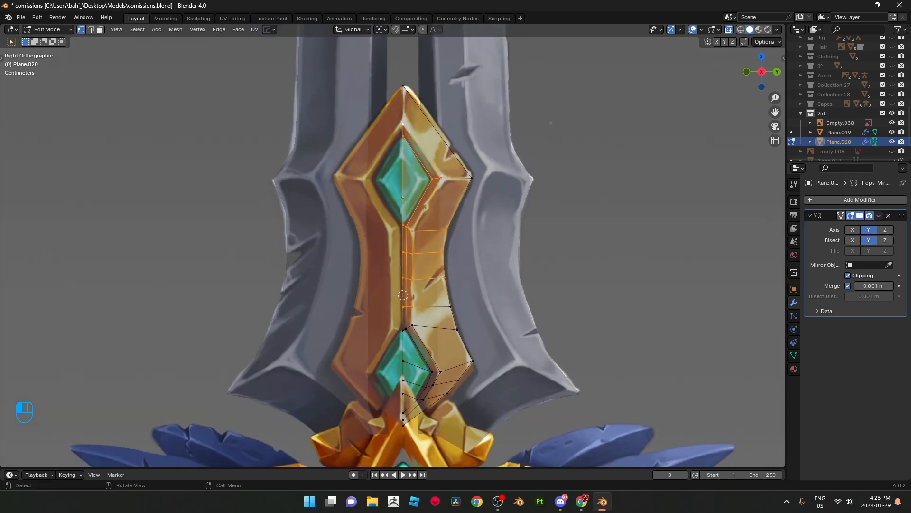
# Step: Select all of the ornament's vertices and circle-deselect those along its outer outline
pyautogui.press('a')
pyautogui.press('c')
pyautogui.press('Escape')
pyautogui.keyDown('shift'); pyautogui.moveTo(440, 426); pyautogui.dragTo(436, 399, button='middle'); pyautogui.keyUp('shift')
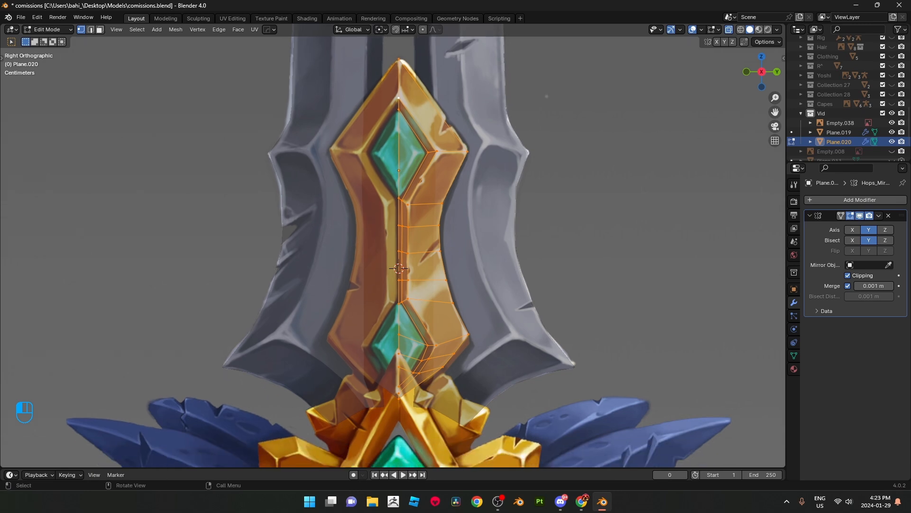
pyautogui.scroll(1, 483, 256)
pyautogui.press('c')
pyautogui.press('Escape')
pyautogui.keyDown('shift'); pyautogui.moveTo(498, 198); pyautogui.dragTo(493, 337, button='middle'); pyautogui.keyUp('shift')
pyautogui.scroll(2, 493, 337)
pyautogui.press('c')
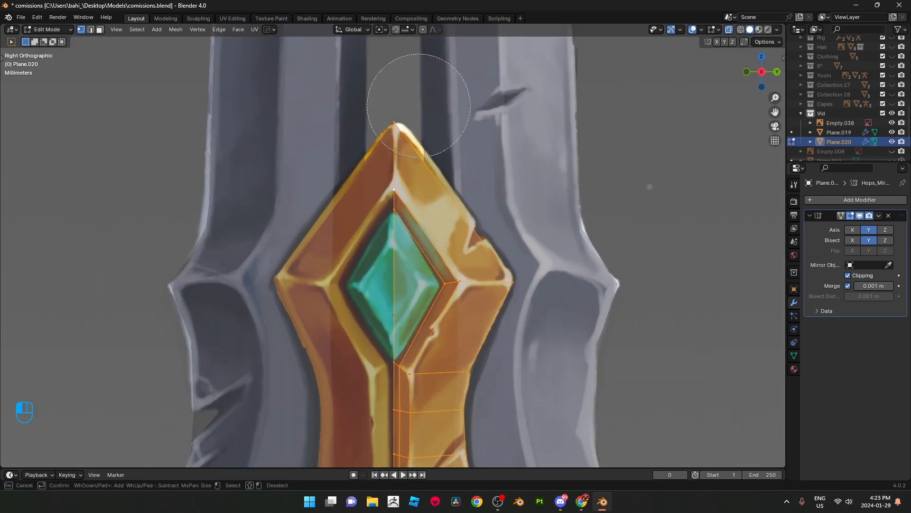
pyautogui.middleClick(543, 269)
pyautogui.press('Escape')
pyautogui.scroll(-3, 503, 313)
pyautogui.moveTo(484, 332)
pyautogui.keyDown('shift'); pyautogui.mouseDown(button='middle')
pyautogui.moveTo(500, 207)
pyautogui.moveTo(488, 251)
pyautogui.moveTo(495, 390)
pyautogui.moveTo(496, 274)
pyautogui.mouseUp(button='middle'); pyautogui.keyUp('shift')
pyautogui.scroll(1, 501, 207)
pyautogui.press('c')
pyautogui.scroll(2, 498, 204)
pyautogui.press('Escape')
pyautogui.scroll(-1, 484, 404)
pyautogui.scroll(4, 495, 273)
pyautogui.press('c')
pyautogui.press('Escape')
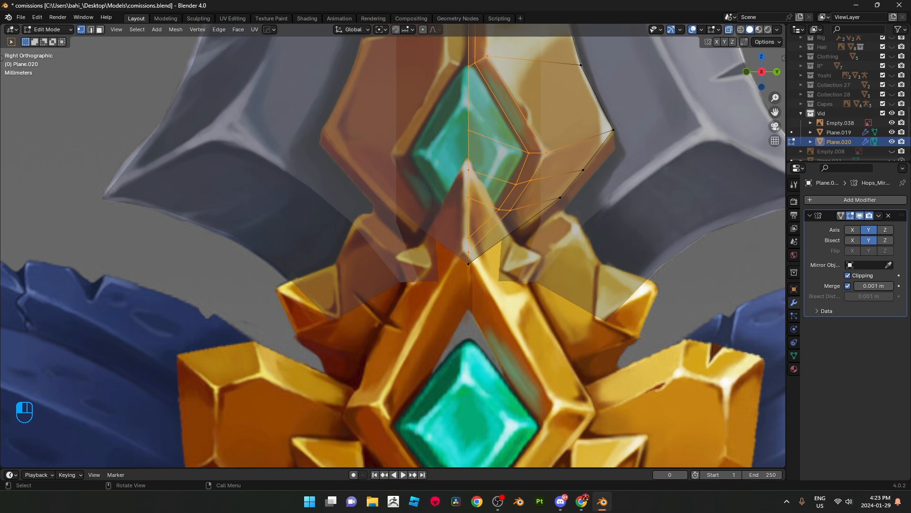
# Step: Raise the selected inner vertices about 0.0105 m along X to give the ornament its ridged depth
pyautogui.scroll(-4, 494, 209)
pyautogui.hotkey('alt', 'z')
pyautogui.scroll(-3, 443, 231)
pyautogui.moveTo(494, 209); pyautogui.dragTo(435, 288, button='middle')
pyautogui.scroll(1, 449, 297)
pyautogui.scroll(2, 394, 285)
pyautogui.press('g')
pyautogui.press('x')
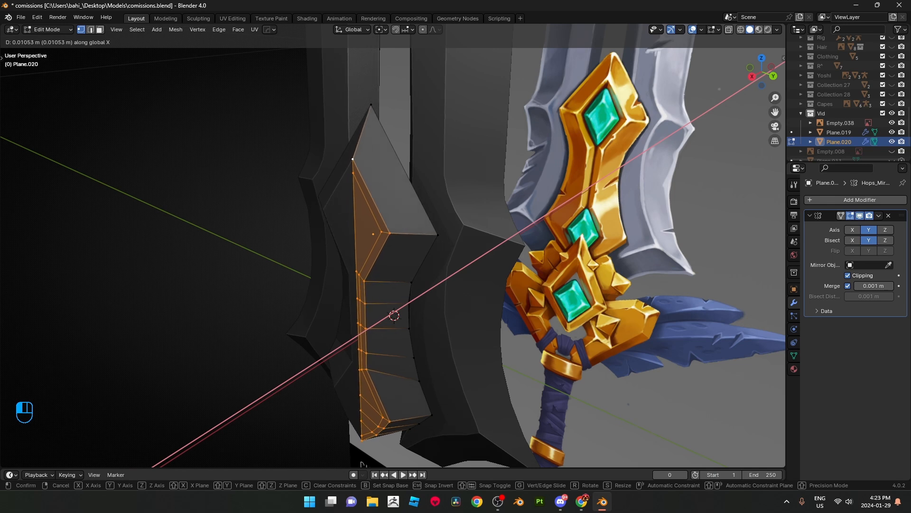
pyautogui.click(499, 244)
pyautogui.press('Tab')
pyautogui.rightClick(500, 244)
pyautogui.click(474, 243)
pyautogui.moveTo(475, 244); pyautogui.dragTo(442, 314, button='middle')
# Step: Select the faces inside both gem outlines together with the narrow centre strip faces connecting them
pyautogui.press('Tab')
pyautogui.press('KP_3')
pyautogui.hotkey('alt', 'z')
pyautogui.scroll(1, 442, 314)
pyautogui.press('3')
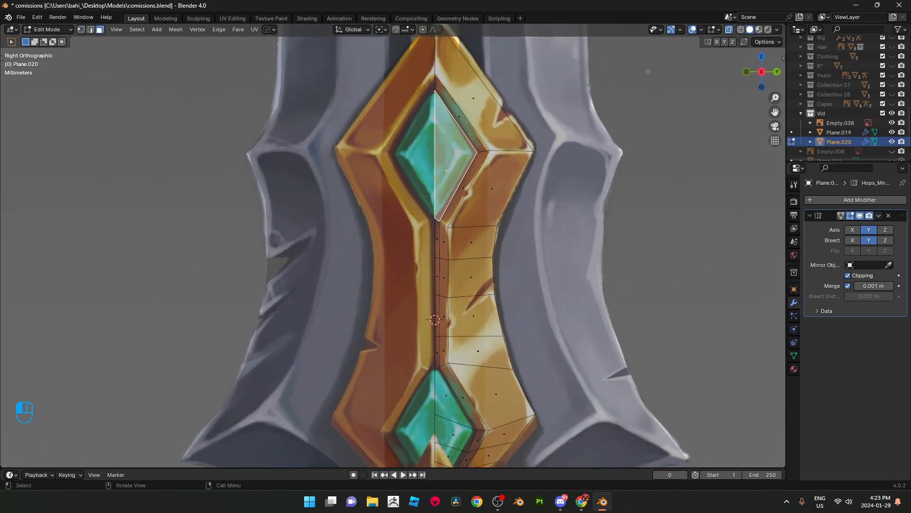
pyautogui.keyDown('shift'); pyautogui.click(438, 239); pyautogui.keyUp('shift')
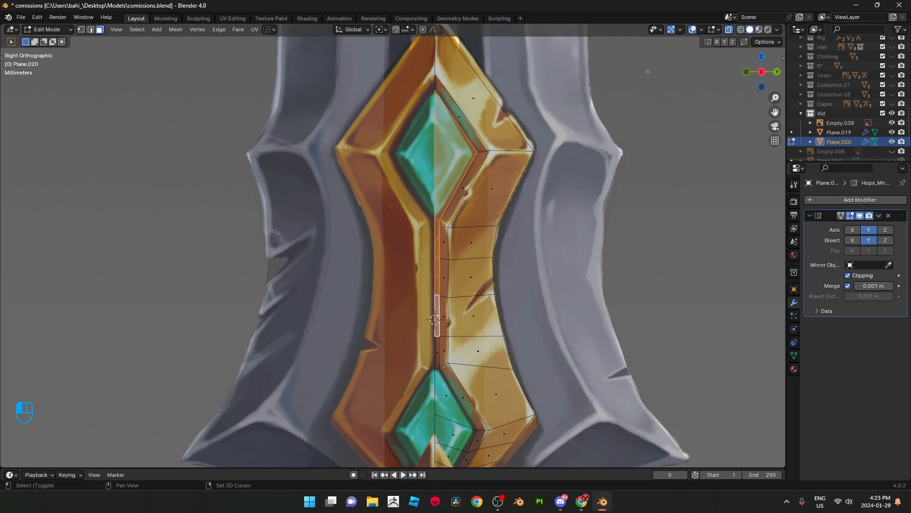
pyautogui.keyDown('shift'); pyautogui.moveTo(438, 352); pyautogui.dragTo(437, 205, button='middle'); pyautogui.keyUp('shift')
pyautogui.keyDown('shift'); pyautogui.click(452, 288); pyautogui.keyUp('shift')
pyautogui.keyDown('shift'); pyautogui.click(447, 310); pyautogui.keyUp('shift')
pyautogui.keyDown('shift'); pyautogui.click(441, 326); pyautogui.keyUp('shift')
# Step: Recess the selected gem and centre strip faces about -0.0032 m along X
pyautogui.hotkey('alt', 'z')
pyautogui.scroll(-1, 441, 326)
pyautogui.moveTo(441, 326); pyautogui.dragTo(449, 367, button='middle')
pyautogui.press('g')
pyautogui.press('x')
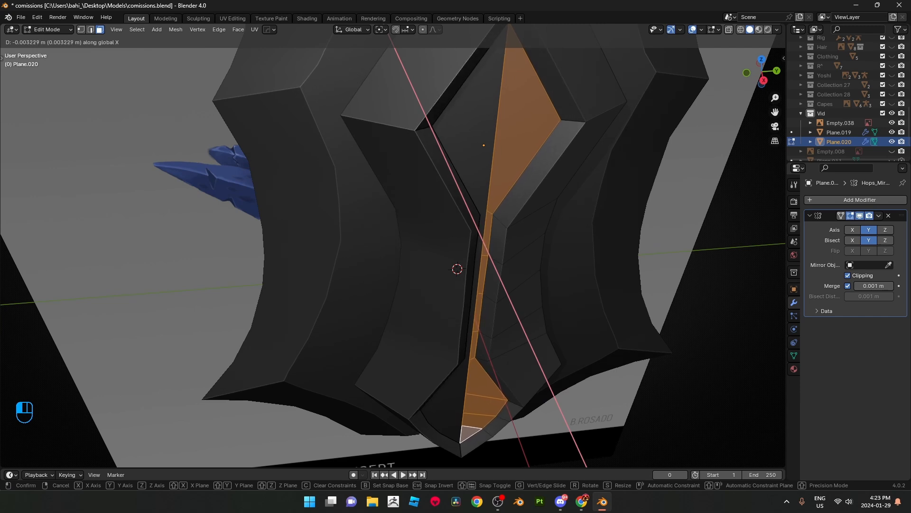
pyautogui.click(449, 366)
pyautogui.press('Tab')
pyautogui.scroll(-4, 448, 367)
pyautogui.moveTo(448, 367); pyautogui.dragTo(383, 242, button='middle')
pyautogui.scroll(2, 446, 336)
# Step: Select the two vertex pairs along the lower gem frame's lower side and move each to follow the reference outline
pyautogui.press('KP_3')
pyautogui.press('Tab')
pyautogui.hotkey('alt', 'z')
pyautogui.scroll(4, 446, 332)
pyautogui.scroll(2, 387, 242)
pyautogui.press('1')
pyautogui.moveTo(404, 245); pyautogui.dragTo(429, 256)
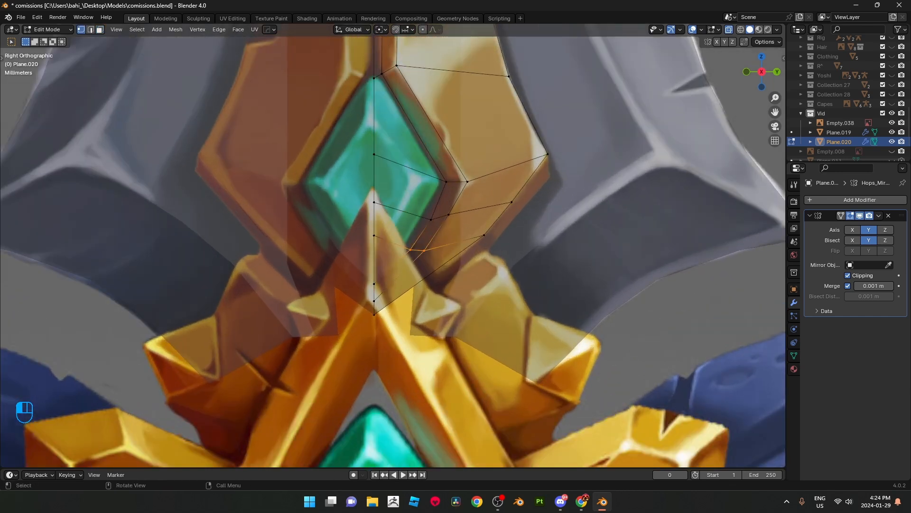
pyautogui.moveTo(418, 202); pyautogui.dragTo(460, 226)
pyautogui.press('g')
pyautogui.click(458, 225)
pyautogui.moveTo(403, 241); pyautogui.dragTo(431, 256)
pyautogui.press('g')
pyautogui.click(428, 254)
# Step: Smooth the lower gem recess by moving its side vertex 0.000249 m along Y and 0.000686 m along Z
pyautogui.hotkey('alt', 'z')
pyautogui.press('Tab')
pyautogui.scroll(-3, 420, 247)
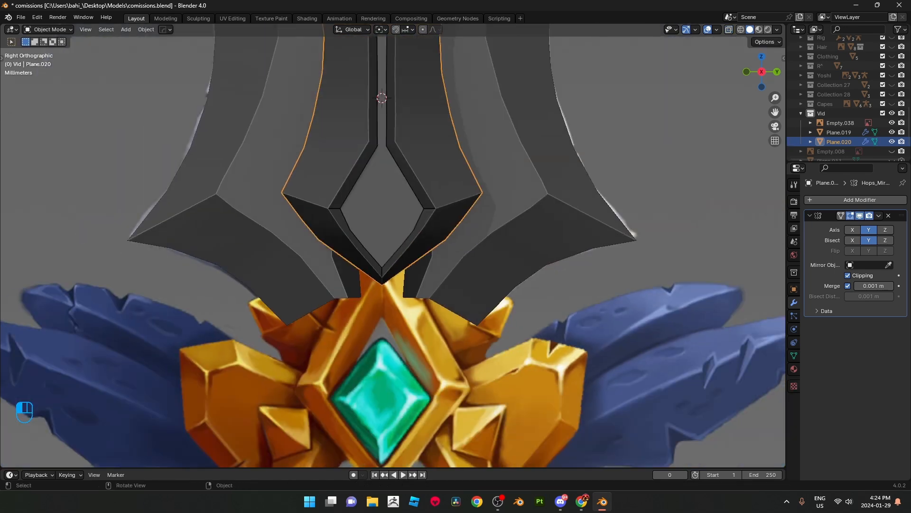
pyautogui.scroll(3, 420, 247)
pyautogui.press('Tab')
pyautogui.click(429, 219)
pyautogui.press('g')
pyautogui.click(430, 215)
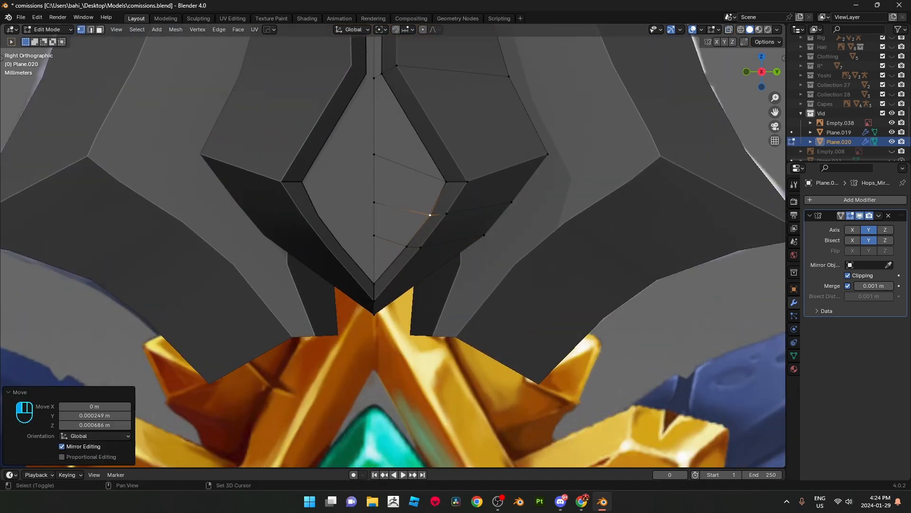
# Step: Examine the ornament's recessed shape against the reference from the side and in perspective
pyautogui.scroll(-5, 430, 215)
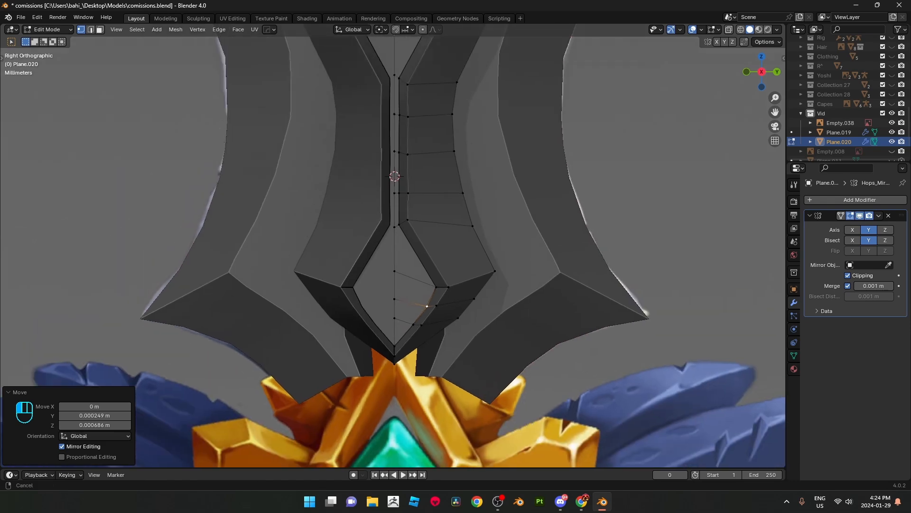
pyautogui.press('Tab')
pyautogui.scroll(-2, 430, 215)
pyautogui.keyDown('shift'); pyautogui.moveTo(430, 215); pyautogui.dragTo(406, 318, button='middle'); pyautogui.keyUp('shift')
pyautogui.hotkey('alt', 'z')
pyautogui.scroll(2, 443, 292)
pyautogui.hotkey('alt', 'z')
pyautogui.scroll(-1, 443, 292)
pyautogui.scroll(-2, 406, 318)
pyautogui.press('Tab')
pyautogui.keyDown('shift'); pyautogui.moveTo(358, 427); pyautogui.dragTo(446, 415, button='middle'); pyautogui.keyUp('shift')
pyautogui.press('Tab')
pyautogui.press('Tab')
pyautogui.press('Tab')
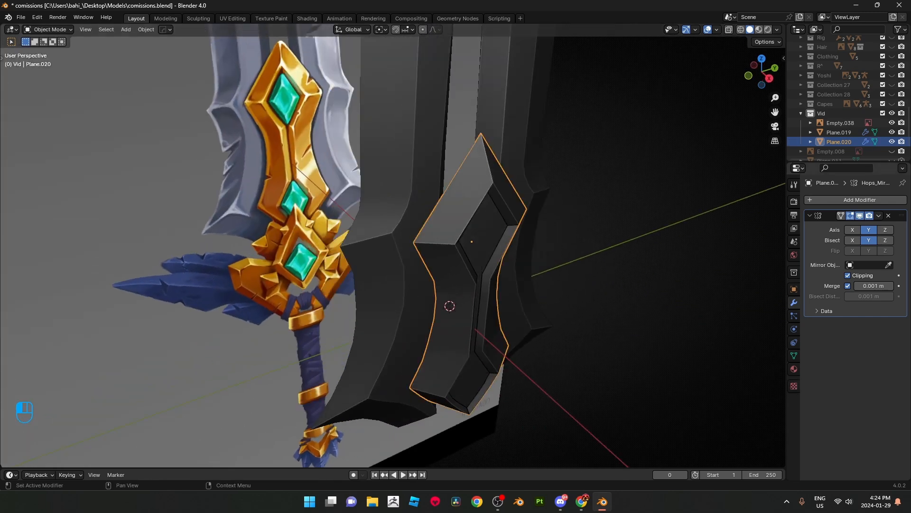
# Step: Mirror the ornament onto the blade's opposite face using the blade Plane.019 as mirror object, and check the ornament's Mirror modifier
pyautogui.click(809, 215)
pyautogui.moveTo(612, 271); pyautogui.dragTo(641, 273, button='middle')
pyautogui.moveTo(560, 265); pyautogui.dragTo(567, 266, button='middle')
pyautogui.keyDown('shift'); pyautogui.click(448, 235); pyautogui.keyUp('shift')
pyautogui.moveTo(451, 240); pyautogui.dragTo(480, 243, button='middle')
pyautogui.hotkey('alt', 'x')
pyautogui.click(539, 287)
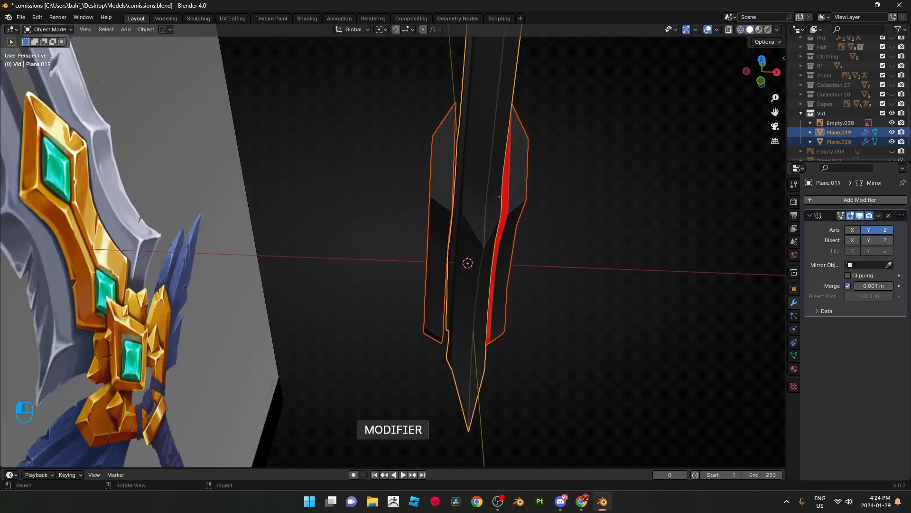
pyautogui.click(515, 214)
pyautogui.click(810, 216)
pyautogui.click(810, 216)
# Step: Undo the last three actions made on the ornament and blade
pyautogui.moveTo(593, 233); pyautogui.dragTo(550, 220, button='middle')
pyautogui.hotkey('ctrl', 'z')
pyautogui.hotkey('ctrl', 'z')
pyautogui.hotkey('ctrl', 'z')
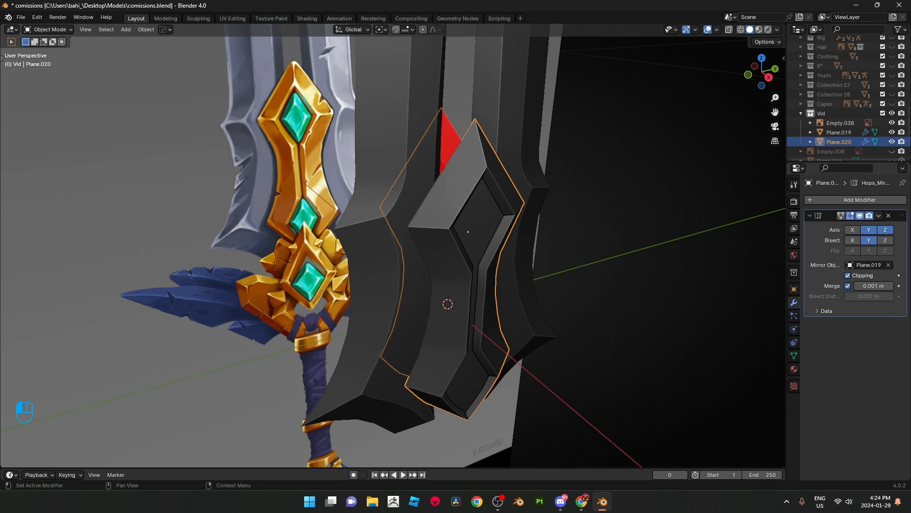
# Step: Move the ornament along X to fit it against the blade, refining its position with a second move
pyautogui.moveTo(522, 223); pyautogui.dragTo(580, 300, button='middle')
pyautogui.scroll(4, 569, 285)
pyautogui.press('g')
pyautogui.press('x')
pyautogui.click(352, 231)
pyautogui.moveTo(351, 231); pyautogui.dragTo(384, 310, button='middle')
pyautogui.scroll(4, 360, 238)
pyautogui.press('g')
pyautogui.press('x')
pyautogui.click(352, 240)
# Step: Move the ornament's outer border edge loop about -0.05 m along X toward the blade
pyautogui.press('Tab')
pyautogui.scroll(2, 412, 245)
pyautogui.keyDown('alt'); pyautogui.click(416, 246); pyautogui.keyUp('alt')
pyautogui.press('g')
pyautogui.press('x')
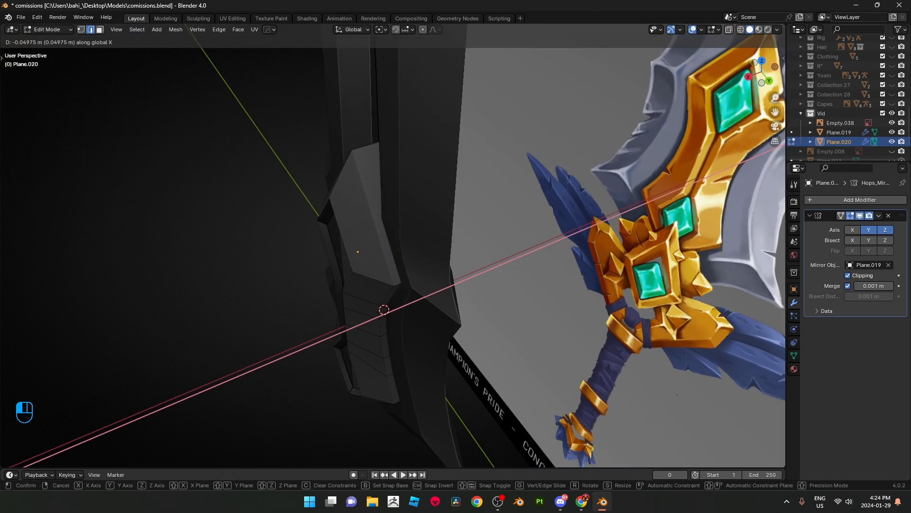
pyautogui.click(384, 309)
pyautogui.moveTo(384, 310); pyautogui.dragTo(457, 275, button='middle')
pyautogui.scroll(-2, 451, 307)
pyautogui.press('Tab')
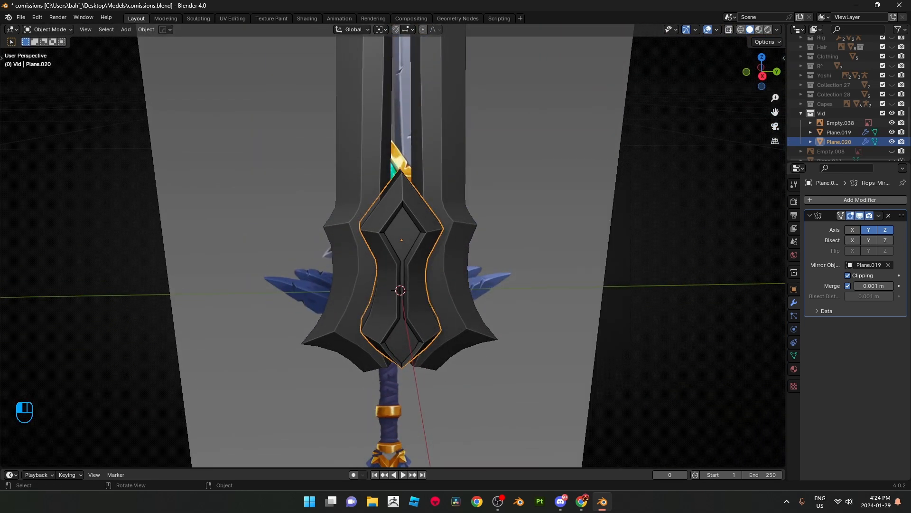
# Step: Turn on the Screencast Keys display and check the ornament at an angle
pyautogui.press('n')
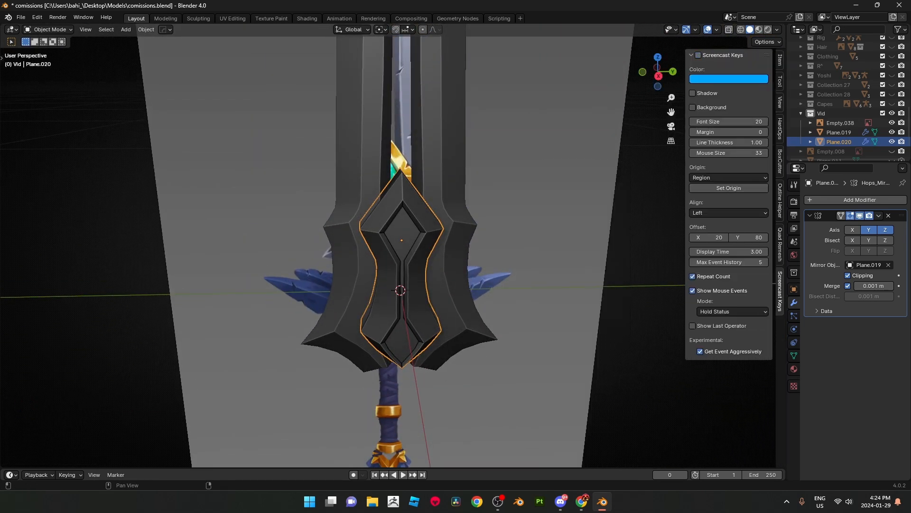
pyautogui.click(698, 55)
pyautogui.moveTo(513, 209); pyautogui.dragTo(572, 212, button='middle')
pyautogui.press('Tab')
pyautogui.moveTo(572, 212); pyautogui.dragTo(465, 208, button='middle')
pyautogui.scroll(1, 513, 210)
pyautogui.scroll(2, 513, 210)
pyautogui.press('Tab')
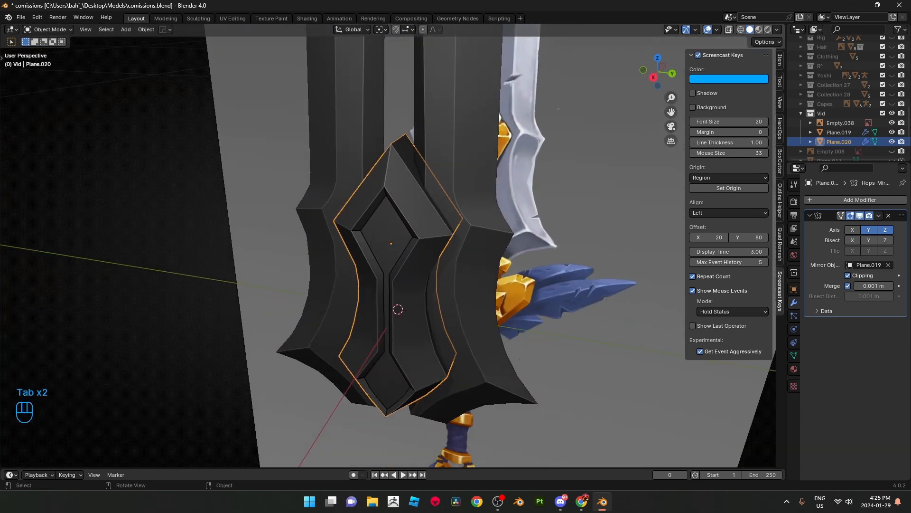
# Step: Show the sword in the right orthographic view, deselect the ornament and save the file
pyautogui.press('KP_3')
pyautogui.scroll(4, 494, 247)
pyautogui.keyDown('shift'); pyautogui.moveTo(493, 266); pyautogui.dragTo(447, 178, button='middle'); pyautogui.keyUp('shift')
pyautogui.scroll(-9, 447, 179)
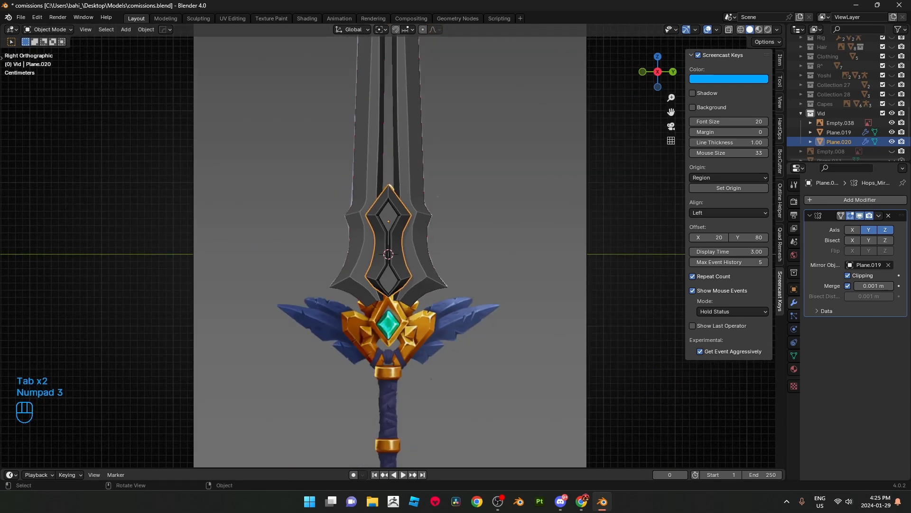
pyautogui.click(513, 209)
pyautogui.hotkey('ctrl', 's')
pyautogui.scroll(7, 394, 242)
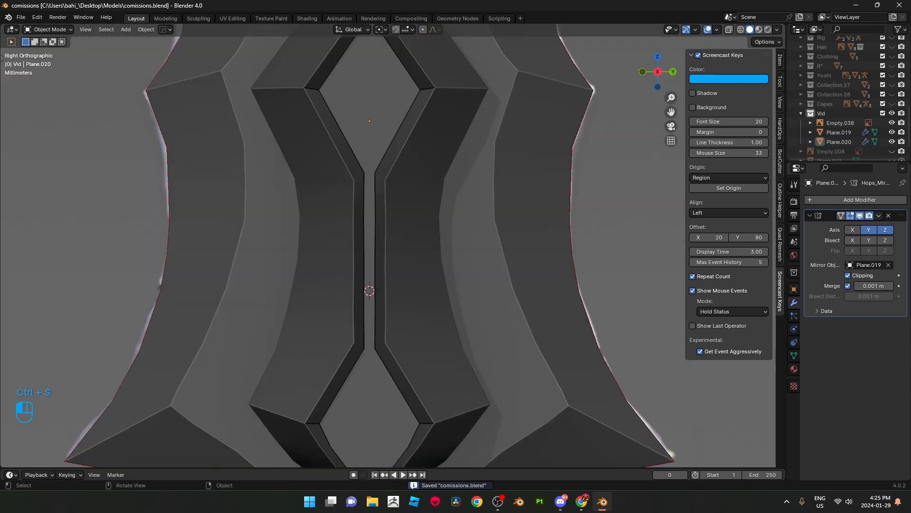
# Step: Examine the ornament's mesh and both gem recesses against the reference painting, in solid and see-through display
pyautogui.click(394, 241)
pyautogui.scroll(-2, 394, 241)
pyautogui.keyDown('shift'); pyautogui.moveTo(394, 242); pyautogui.dragTo(394, 155, button='middle'); pyautogui.keyUp('shift')
pyautogui.press('Tab')
pyautogui.hotkey('alt', 'z')
pyautogui.scroll(3, 396, 246)
pyautogui.keyDown('shift'); pyautogui.moveTo(395, 245); pyautogui.dragTo(387, 214, button='middle'); pyautogui.keyUp('shift')
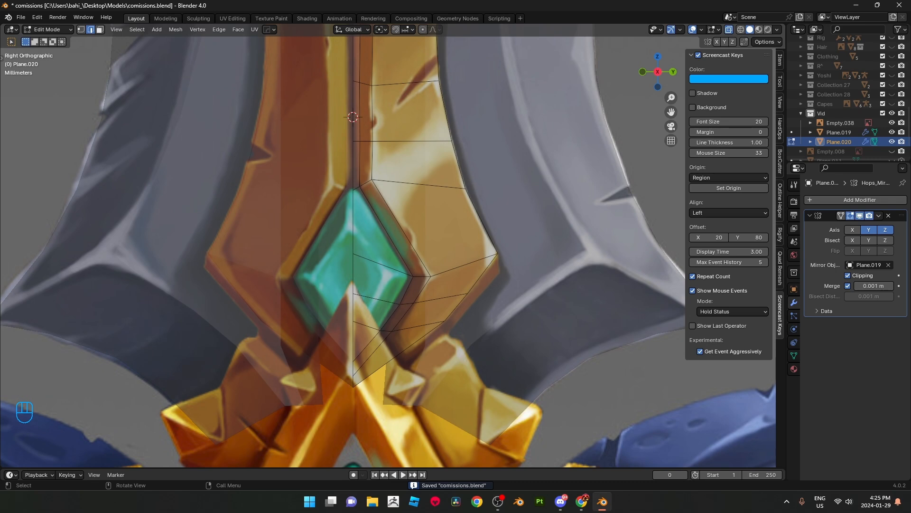
pyautogui.scroll(-4, 389, 268)
pyautogui.hotkey('alt', 'z')
pyautogui.scroll(3, 388, 273)
pyautogui.moveTo(388, 273); pyautogui.dragTo(422, 249, button='middle')
pyautogui.scroll(-3, 335, 293)
pyautogui.press('Tab')
pyautogui.scroll(-3, 413, 251)
pyautogui.press('KP_3')
pyautogui.scroll(5, 391, 242)
pyautogui.press('Tab')
pyautogui.hotkey('alt', 'z')
pyautogui.keyDown('shift'); pyautogui.moveTo(375, 105); pyautogui.dragTo(399, 342, button='middle'); pyautogui.keyUp('shift')
pyautogui.scroll(2, 394, 246)
pyautogui.press('1')
pyautogui.hotkey('alt', 'z')
pyautogui.scroll(-3, 395, 247)
pyautogui.keyDown('shift'); pyautogui.moveTo(397, 303); pyautogui.dragTo(408, 276, button='middle'); pyautogui.keyUp('shift')
pyautogui.scroll(2, 388, 247)
pyautogui.press('Tab')
pyautogui.hotkey('alt', 'z')
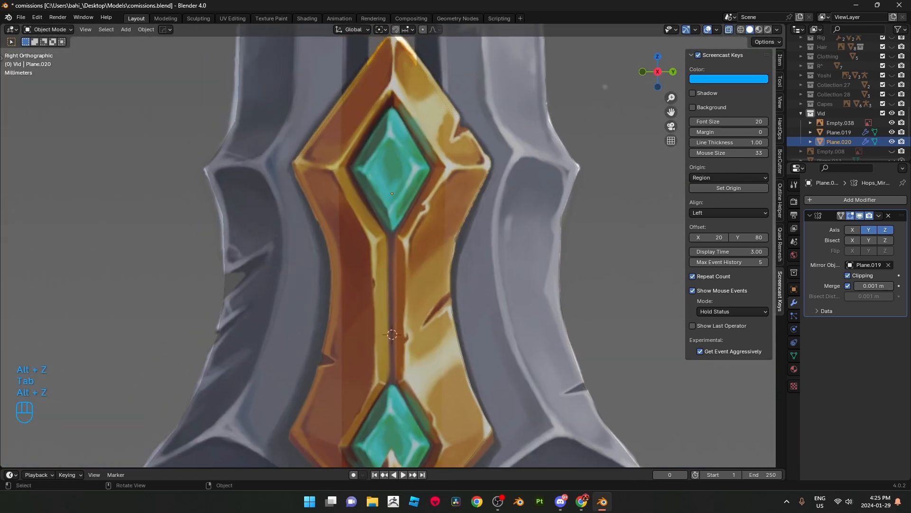
pyautogui.hotkey('alt', 'z')
pyautogui.press('Tab')
pyautogui.hotkey('alt', 'z')
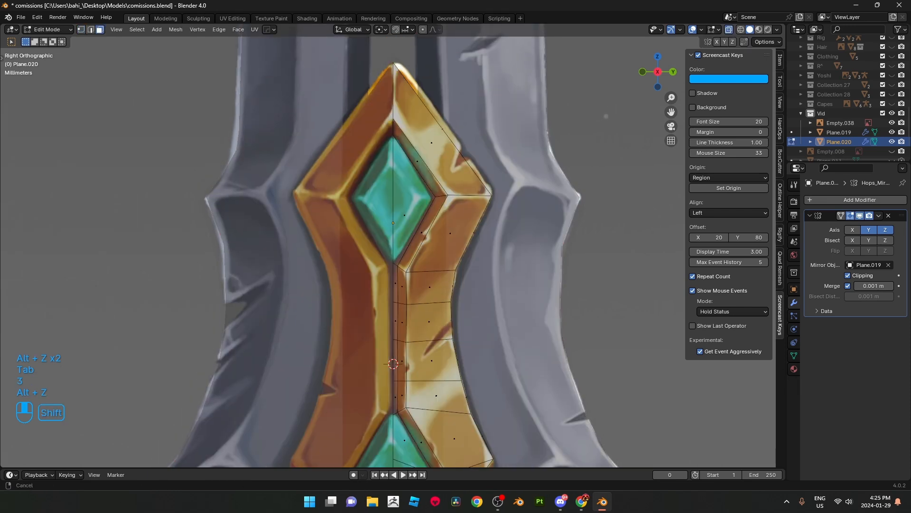
# Step: Apply the ornament's object transform and inset the upper diamond recess face by 0.001144 m with Boundary off
pyautogui.scroll(2, 394, 246)
pyautogui.press('3')
pyautogui.click(394, 254)
pyautogui.hotkey('alt', 'z')
pyautogui.scroll(1, 394, 254)
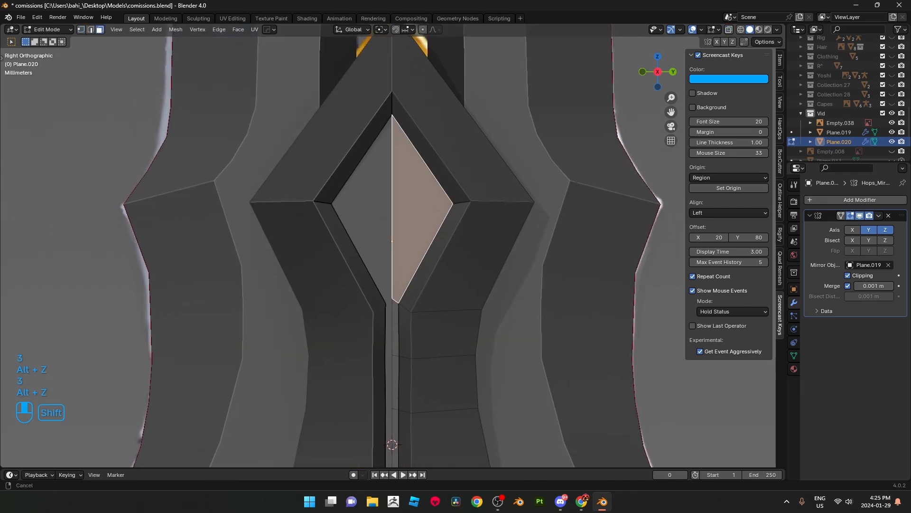
pyautogui.press('Tab')
pyautogui.scroll(-6, 392, 238)
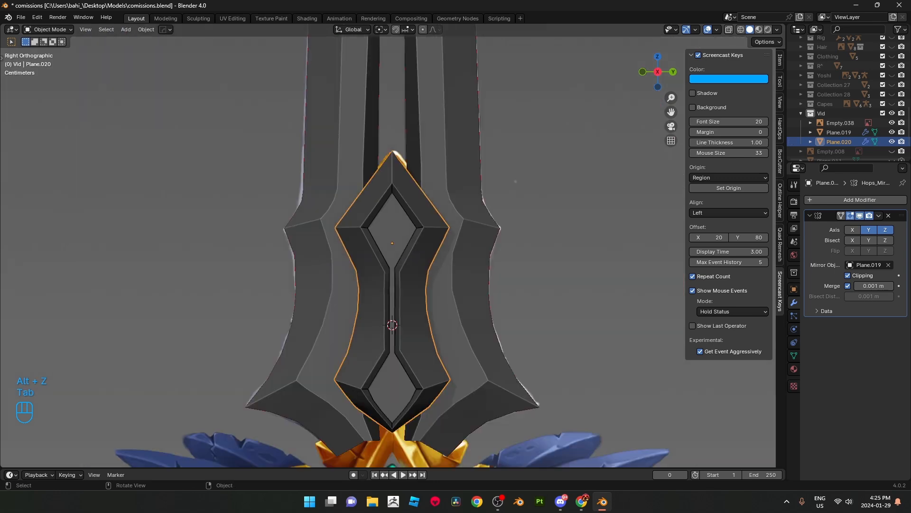
pyautogui.hotkey('ctrl', 'a')
pyautogui.click(435, 303)
pyautogui.press('Tab')
pyautogui.scroll(7, 392, 257)
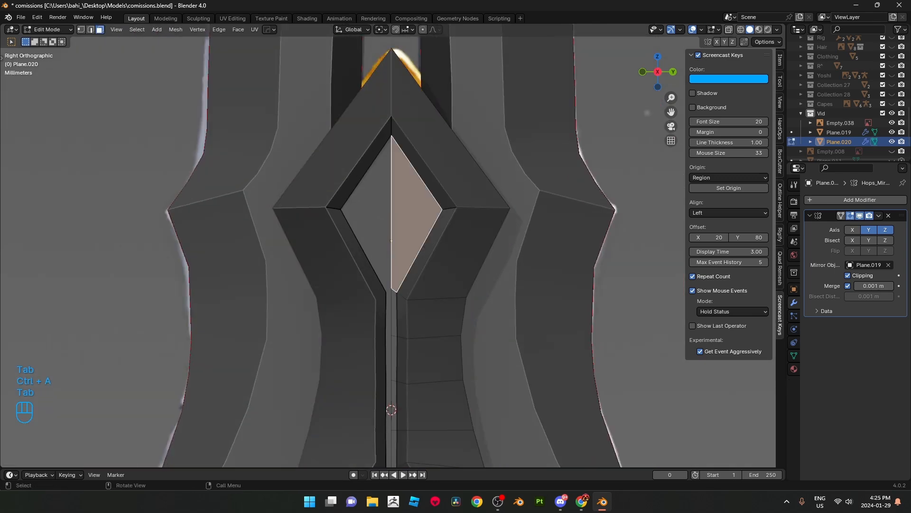
pyautogui.press('i')
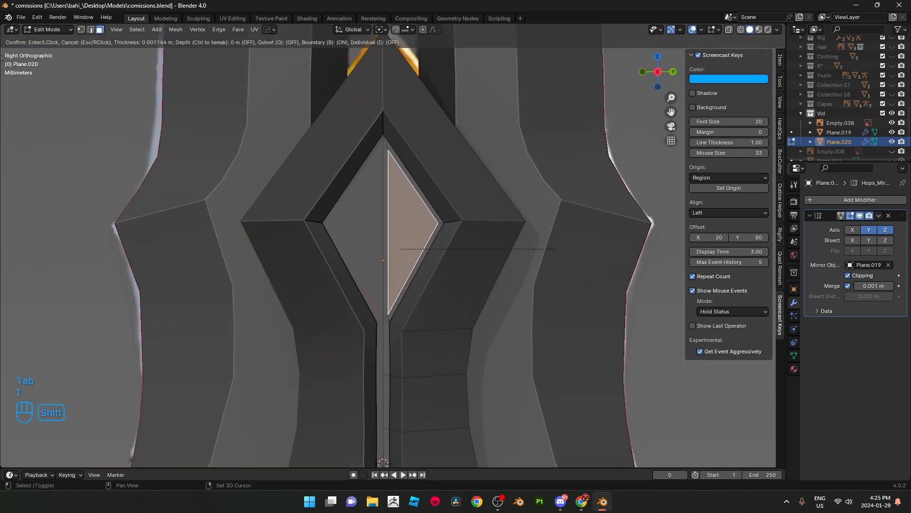
pyautogui.click(555, 248)
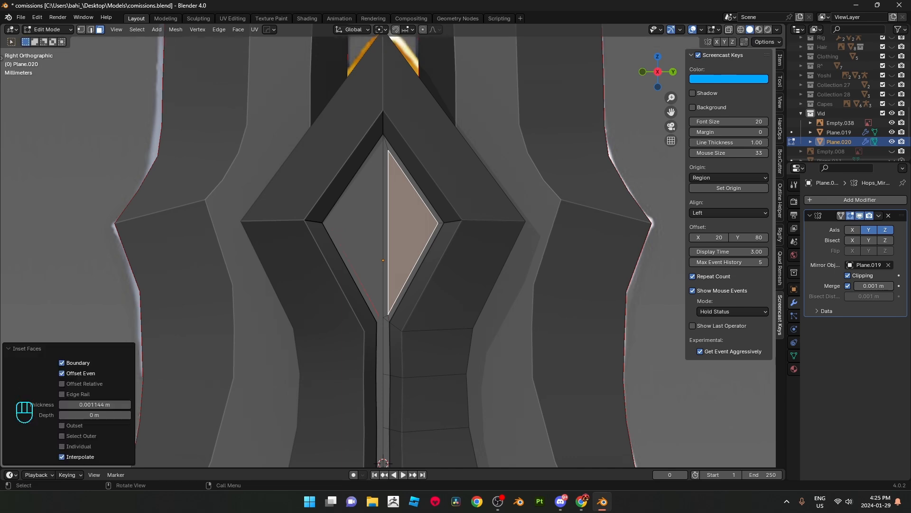
# Step: Merge the surplus vertices at the lower tip of the upper gem's inset using At Last
pyautogui.hotkey('alt', 'z')
pyautogui.press('1')
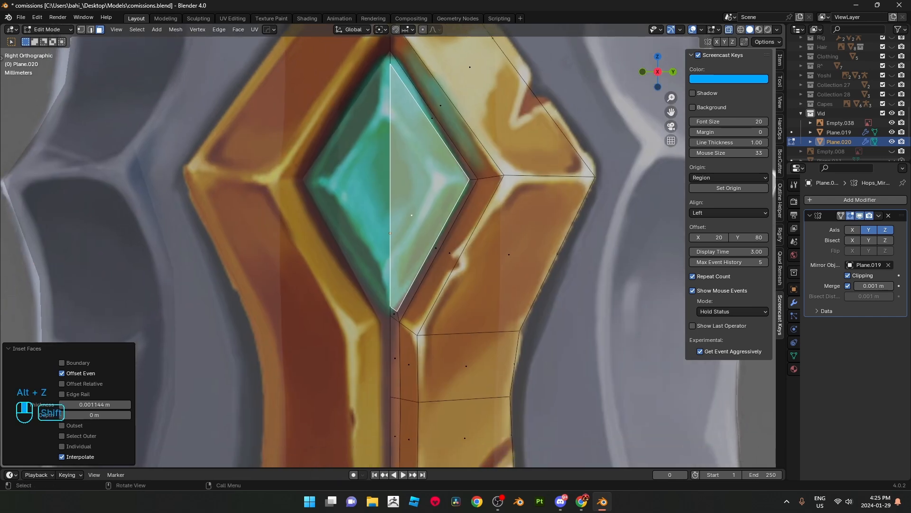
pyautogui.keyDown('shift'); pyautogui.click(397, 311); pyautogui.keyUp('shift')
pyautogui.press('m')
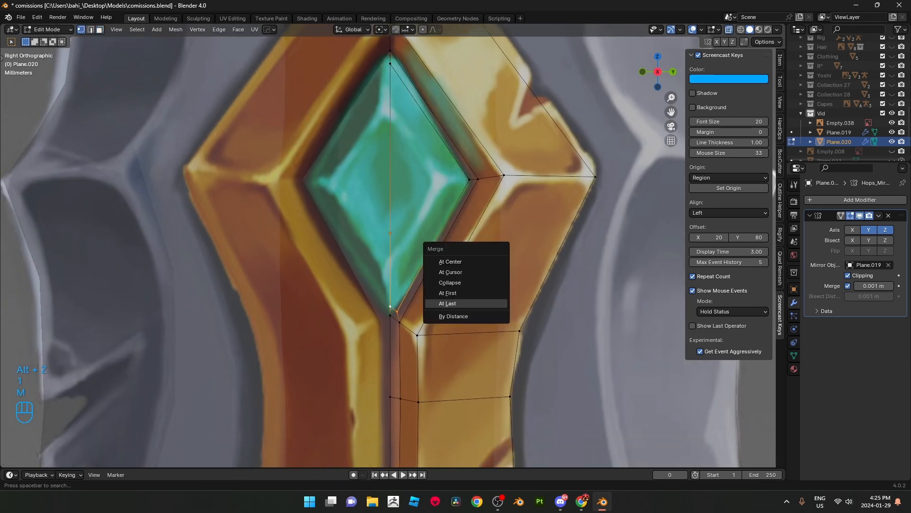
pyautogui.click(448, 304)
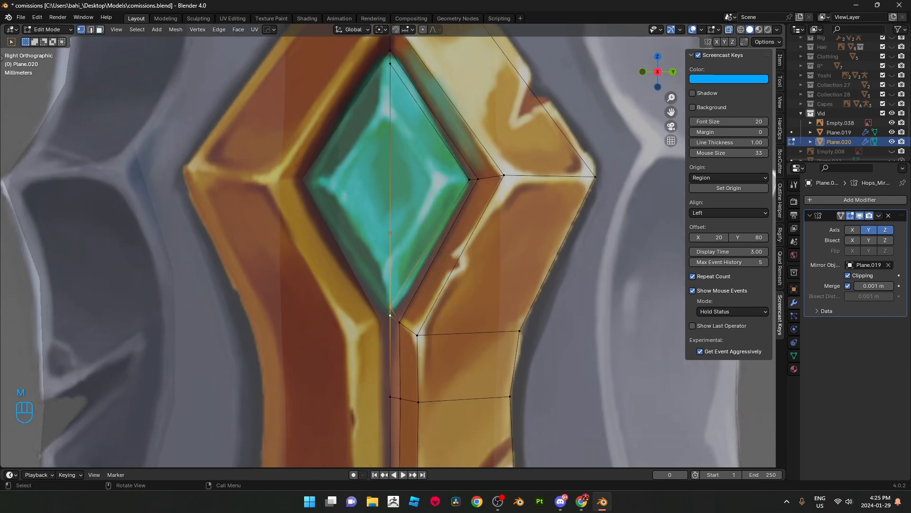
pyautogui.press('m')
pyautogui.click(448, 304)
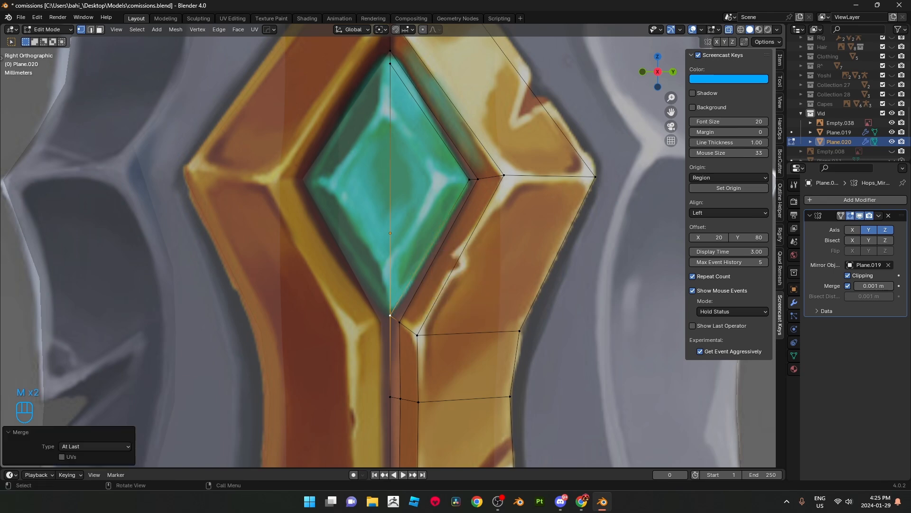
# Step: Inset the four faces of the lower diamond recess together by 0.000896 m with Boundary off
pyautogui.scroll(-2, 390, 316)
pyautogui.keyDown('shift'); pyautogui.moveTo(418, 404); pyautogui.dragTo(420, 63, button='middle'); pyautogui.keyUp('shift')
pyautogui.scroll(2, 420, 238)
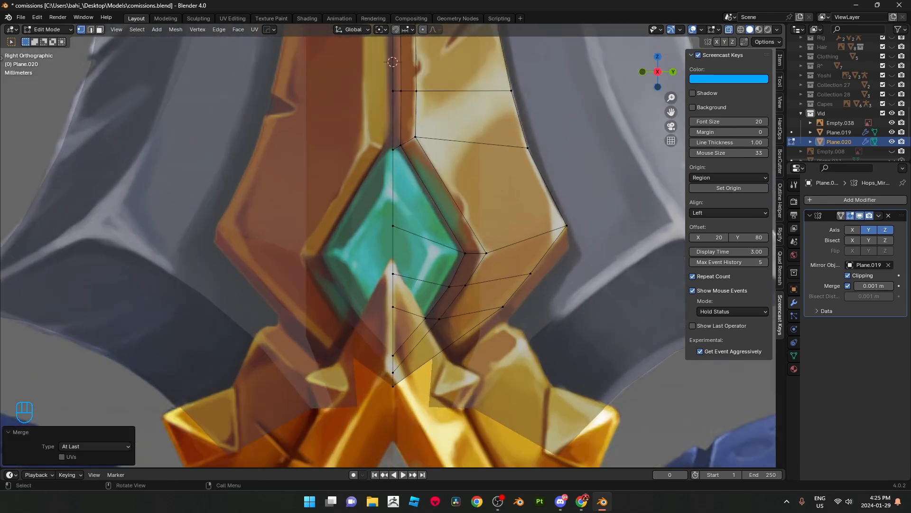
pyautogui.hotkey('alt', 'z')
pyautogui.scroll(-2, 418, 238)
pyautogui.press('3')
pyautogui.click(416, 214)
pyautogui.keyDown('shift'); pyautogui.click(419, 257); pyautogui.keyUp('shift')
pyautogui.keyDown('shift'); pyautogui.click(411, 288); pyautogui.keyUp('shift')
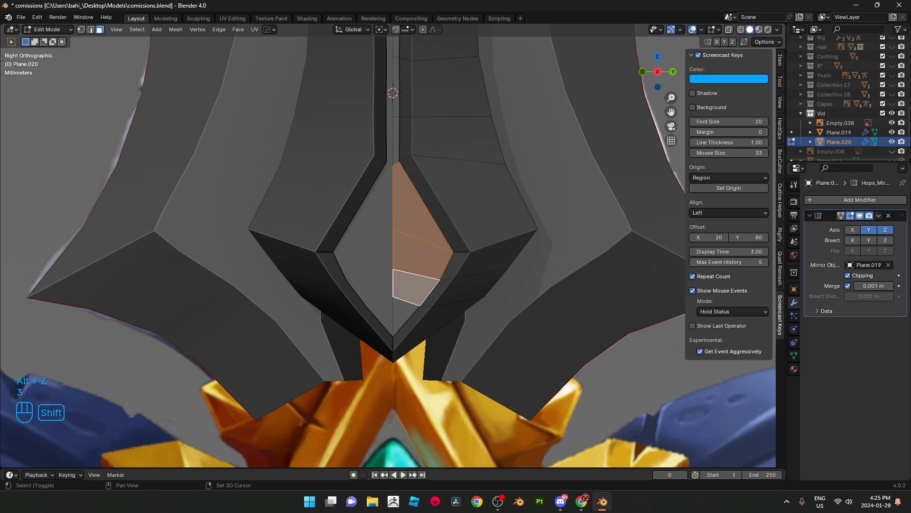
pyautogui.keyDown('shift'); pyautogui.click(403, 313); pyautogui.keyUp('shift')
pyautogui.hotkey('alt', 'z')
pyautogui.scroll(2, 393, 247)
pyautogui.hotkey('alt', 'z')
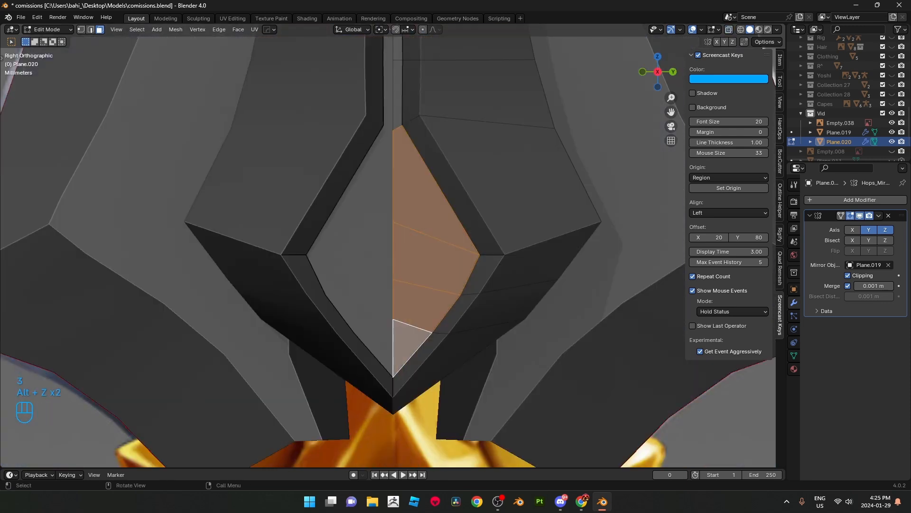
pyautogui.press('i')
pyautogui.click(570, 245)
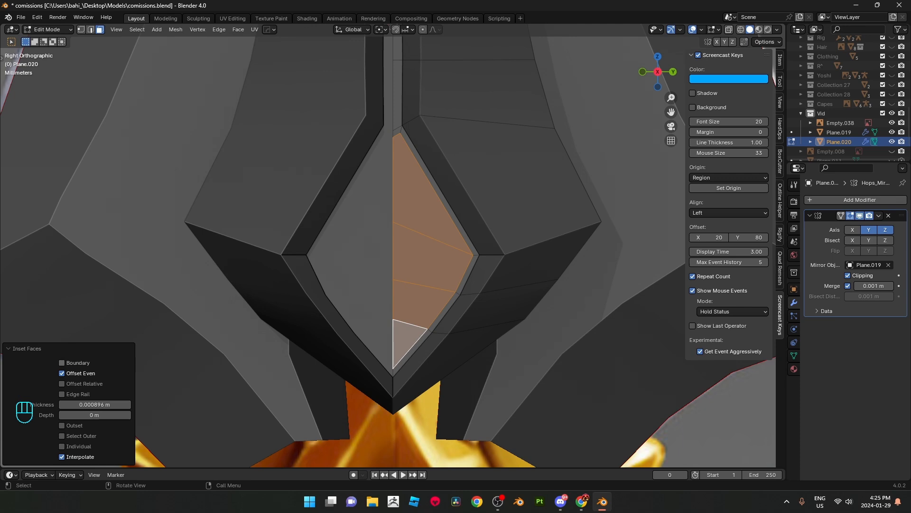
# Step: Merge the vertices at the upper tip of the lower gem's inset and adjust the merged vertex along Z
pyautogui.scroll(2, 389, 247)
pyautogui.hotkey('alt', 'z')
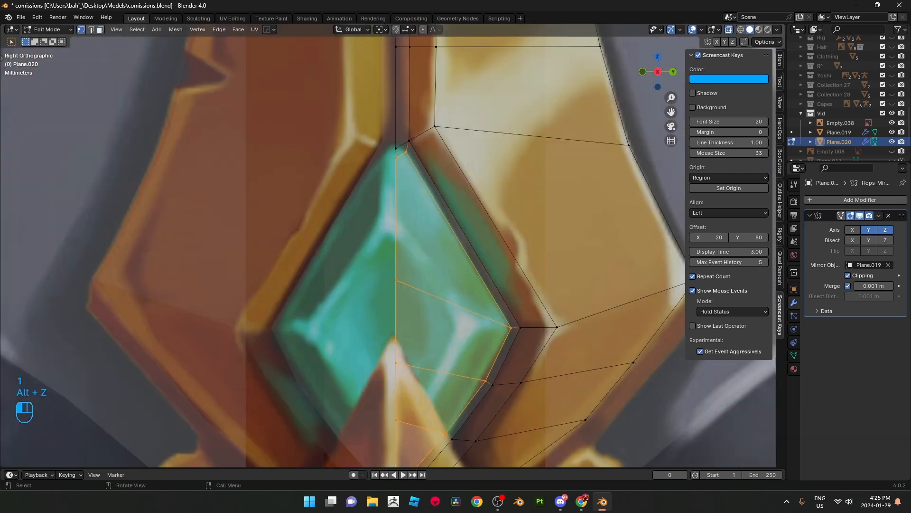
pyautogui.click(396, 157)
pyautogui.press('m')
pyautogui.click(438, 167)
pyautogui.press('g')
pyautogui.press('z')
pyautogui.keyDown('shift'); pyautogui.click(438, 159); pyautogui.keyUp('shift')
# Step: Move the lower inset's side vertex -0.000335 m along Y and 0.000283 m along Z to even its border
pyautogui.keyDown('shift'); pyautogui.moveTo(438, 159); pyautogui.dragTo(447, 59, button='middle'); pyautogui.keyUp('shift')
pyautogui.click(496, 281)
pyautogui.press('g')
pyautogui.click(493, 278)
pyautogui.hotkey('alt', 'z')
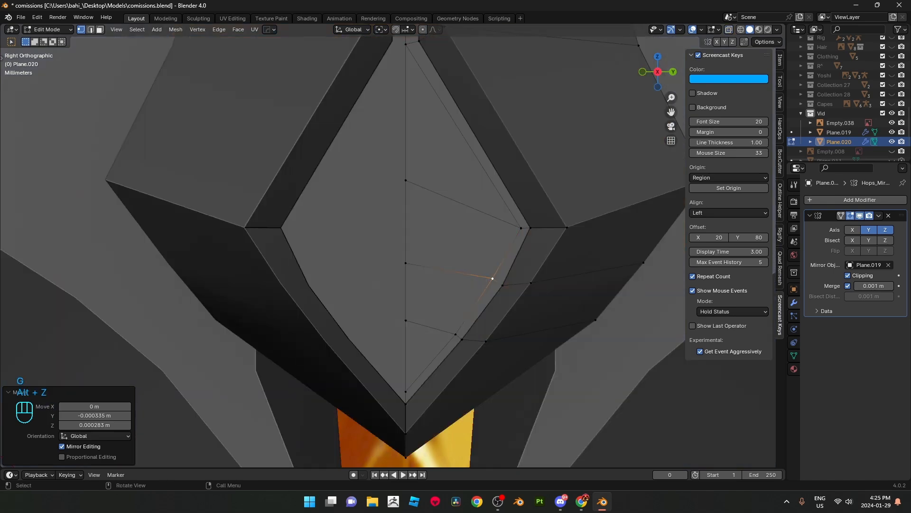
# Step: Extrude the inset faces of both the upper and lower gems outward by 0.004561 m
pyautogui.scroll(-2, 493, 278)
pyautogui.press('3')
pyautogui.keyDown('shift'); pyautogui.click(414, 315); pyautogui.keyUp('shift')
pyautogui.keyDown('shift'); pyautogui.click(426, 286); pyautogui.keyUp('shift')
pyautogui.keyDown('shift'); pyautogui.click(432, 241); pyautogui.keyUp('shift')
pyautogui.keyDown('shift'); pyautogui.click(428, 190); pyautogui.keyUp('shift')
pyautogui.keyDown('shift'); pyautogui.moveTo(427, 189); pyautogui.dragTo(439, 463, button='middle'); pyautogui.keyUp('shift')
pyautogui.keyDown('shift'); pyautogui.click(438, 123); pyautogui.keyUp('shift')
pyautogui.scroll(-4, 438, 124)
pyautogui.hotkey('alt', 'z')
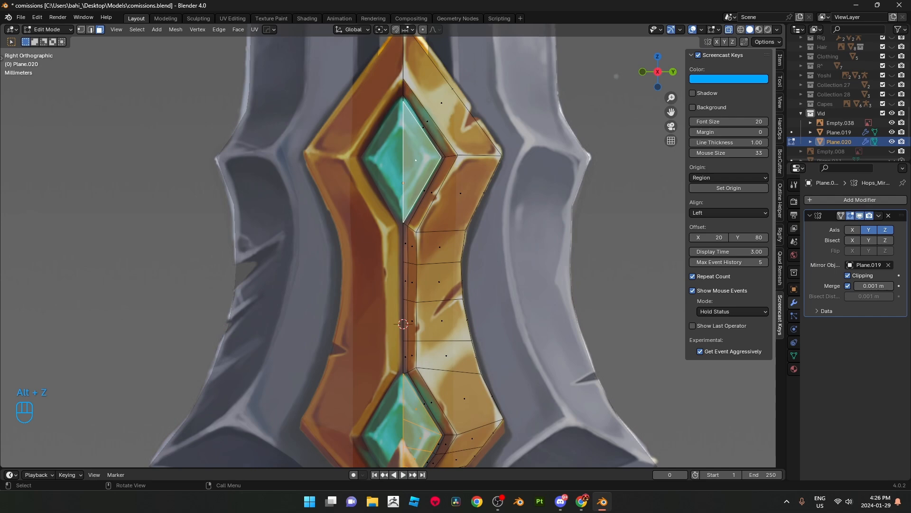
pyautogui.hotkey('alt', 'z')
pyautogui.moveTo(401, 289); pyautogui.dragTo(362, 287, button='middle')
pyautogui.press('e')
pyautogui.keyDown('shift'); pyautogui.click(362, 288); pyautogui.keyUp('shift')
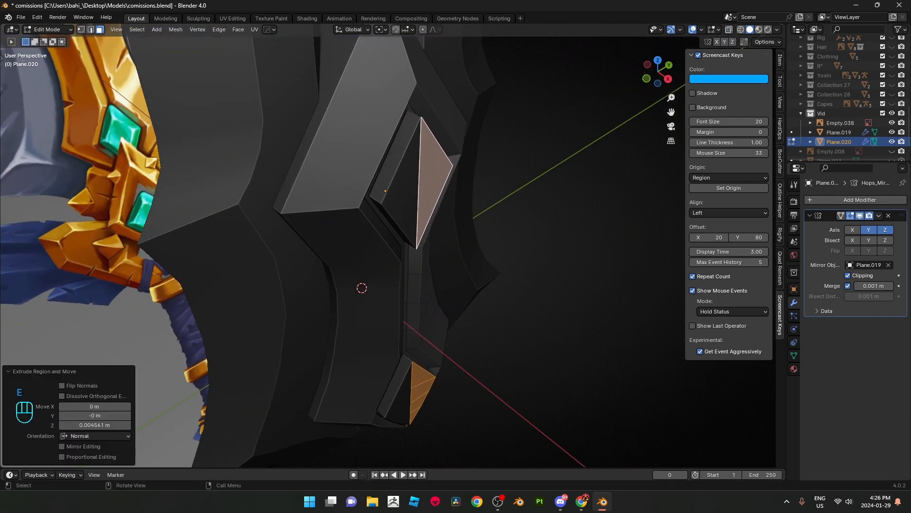
# Step: Set the pivot point to Individual Origins and scale both gems' raised faces to 0.726
pyautogui.click(381, 29)
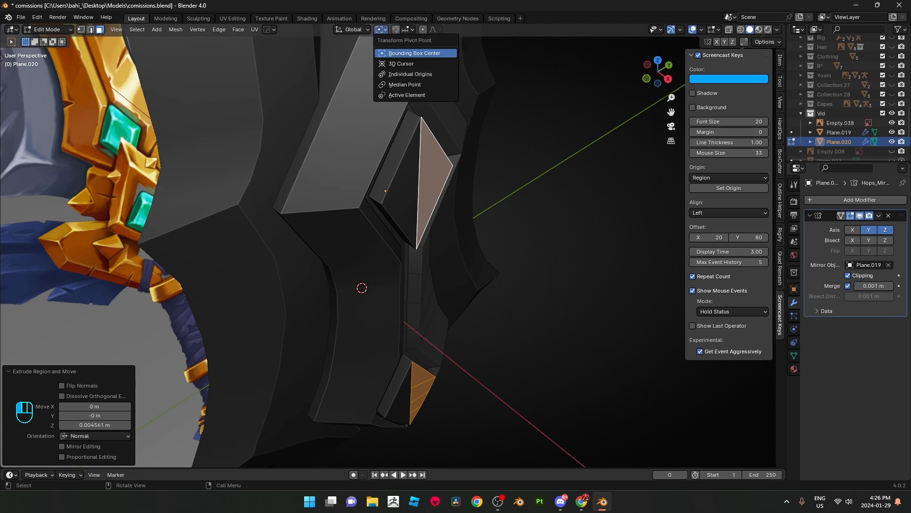
pyautogui.click(410, 74)
pyautogui.moveTo(409, 123); pyautogui.dragTo(518, 145, button='middle')
pyautogui.click(381, 29)
pyautogui.click(410, 75)
pyautogui.press('s')
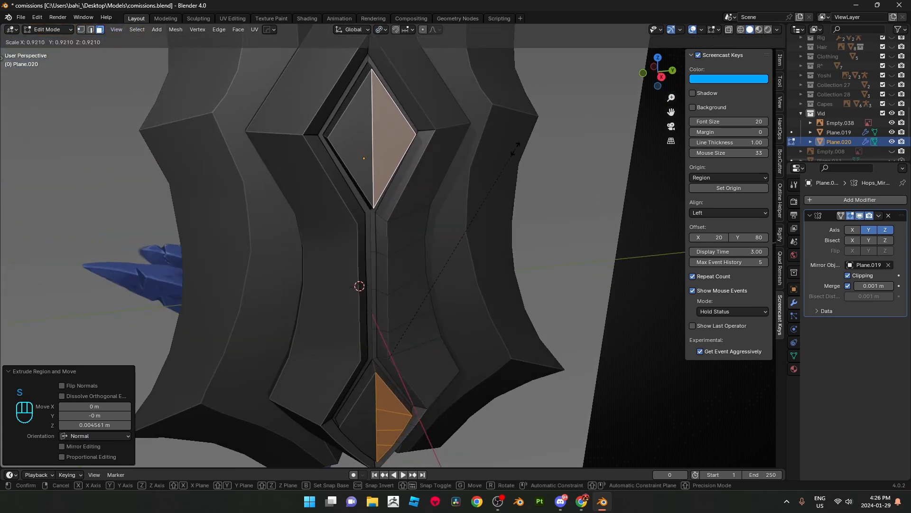
pyautogui.click(481, 187)
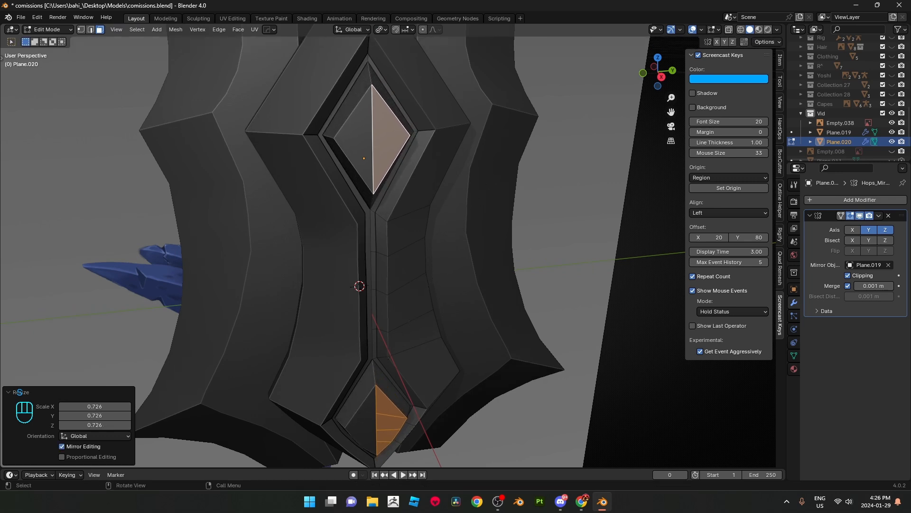
# Step: Compare both gems with the reference and scale their front faces by a further 0.839 to match the painted facets
pyautogui.keyDown('shift'); pyautogui.moveTo(361, 285); pyautogui.dragTo(373, 110, button='middle'); pyautogui.keyUp('shift')
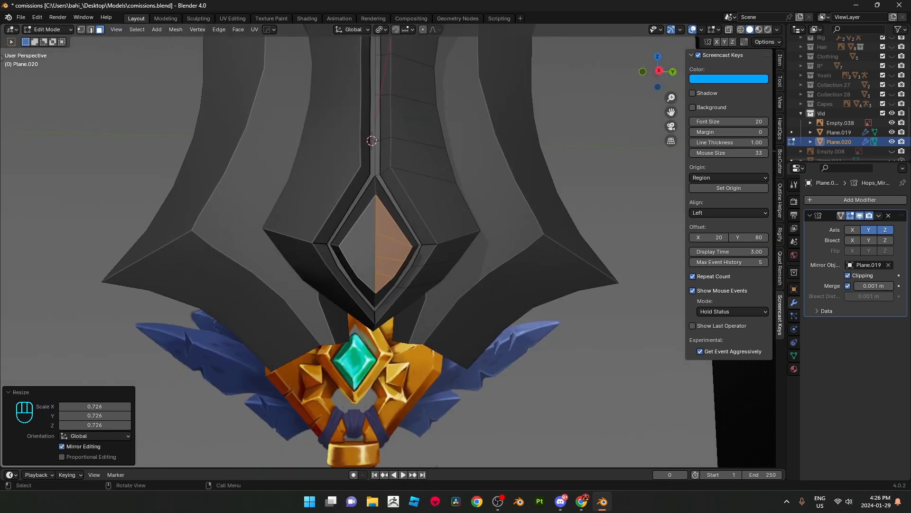
pyautogui.press('KP_3')
pyautogui.hotkey('alt', 'z')
pyautogui.scroll(5, 355, 63)
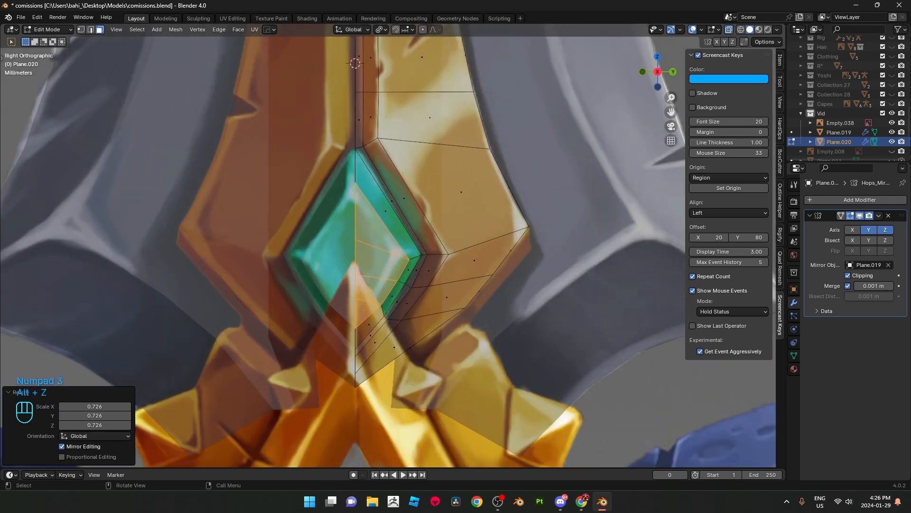
pyautogui.hotkey('alt', 'z')
pyautogui.scroll(-4, 380, 199)
pyautogui.keyDown('shift'); pyautogui.moveTo(380, 166); pyautogui.dragTo(395, 380, button='middle'); pyautogui.keyUp('shift')
pyautogui.scroll(4, 393, 245)
pyautogui.hotkey('alt', 'z')
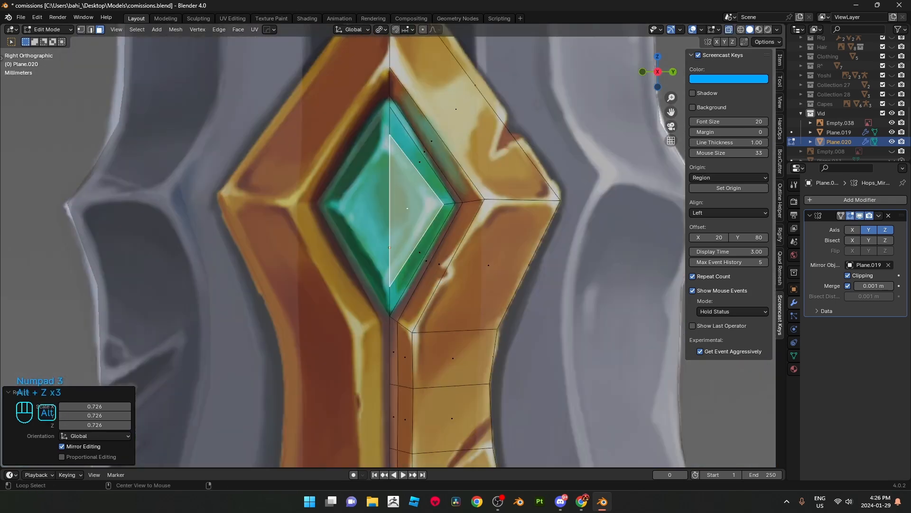
pyautogui.hotkey('alt', 'z')
pyautogui.scroll(-1, 560, 204)
pyautogui.scroll(3, 565, 204)
pyautogui.press('s')
pyautogui.click(508, 246)
pyautogui.hotkey('alt', 'z')
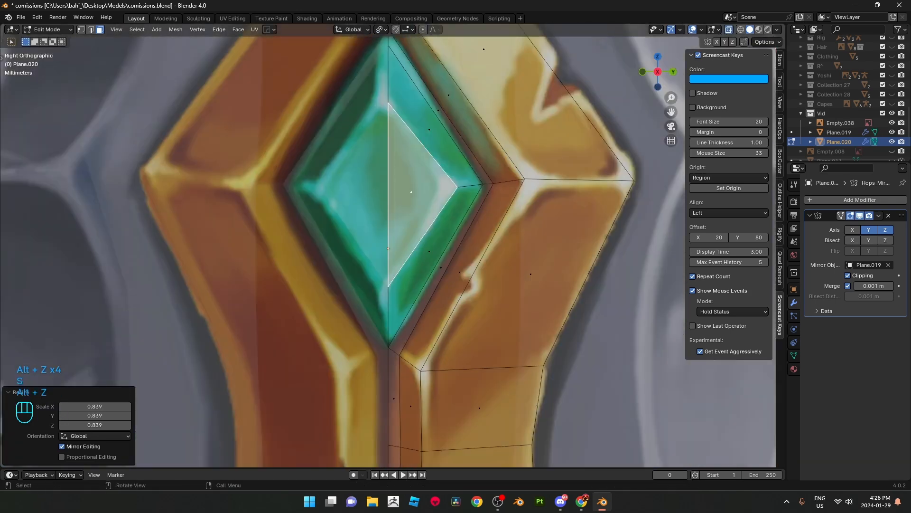
# Step: Adjust the depth of both gems' front faces along X and return to Object Mode in the right orthographic view
pyautogui.hotkey('alt', 'z')
pyautogui.scroll(-5, 388, 245)
pyautogui.keyDown('shift'); pyautogui.moveTo(413, 342); pyautogui.dragTo(390, 116, button='middle'); pyautogui.keyUp('shift')
pyautogui.moveTo(391, 156); pyautogui.dragTo(431, 276, button='middle')
pyautogui.scroll(-4, 388, 245)
pyautogui.scroll(3, 388, 246)
pyautogui.press('g')
pyautogui.press('x')
pyautogui.click(427, 275)
pyautogui.press('Tab')
pyautogui.press('KP_3')
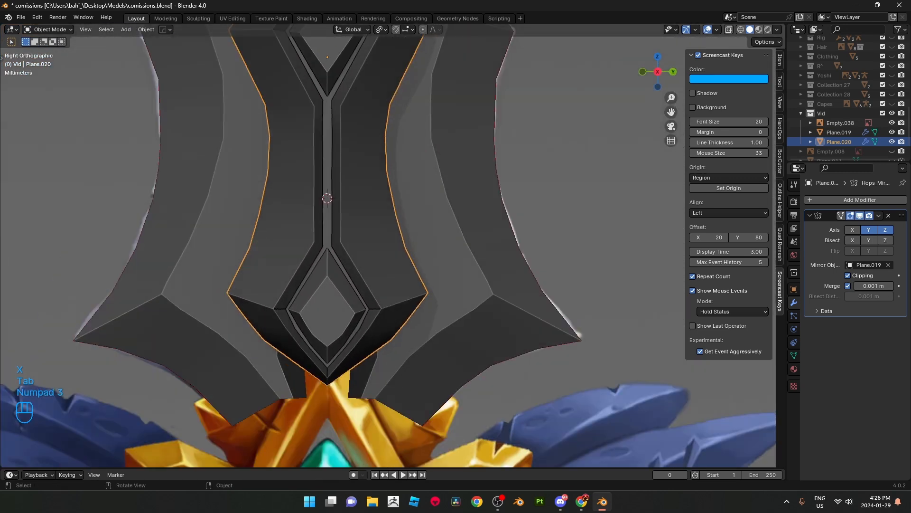
# Step: Move the front facet vertices at the side and lower edge of the lower gem to match the painted facets, using X-ray
pyautogui.keyDown('shift'); pyautogui.moveTo(391, 284); pyautogui.dragTo(413, 196, button='middle'); pyautogui.keyUp('shift')
pyautogui.press('Tab')
pyautogui.hotkey('alt', 'z')
pyautogui.scroll(3, 388, 245)
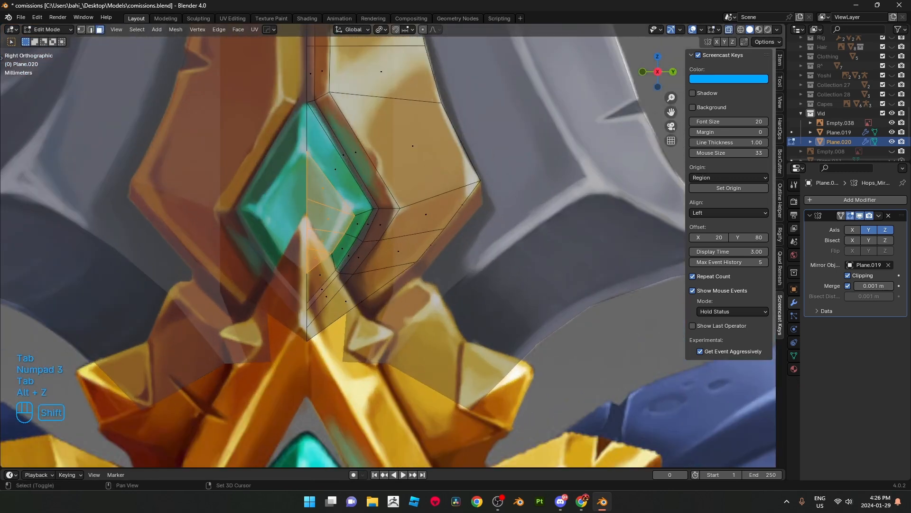
pyautogui.keyDown('shift'); pyautogui.moveTo(341, 199); pyautogui.dragTo(398, 245, button='middle'); pyautogui.keyUp('shift')
pyautogui.scroll(2, 388, 246)
pyautogui.press('1')
pyautogui.moveTo(391, 296); pyautogui.dragTo(390, 296)
pyautogui.press('g')
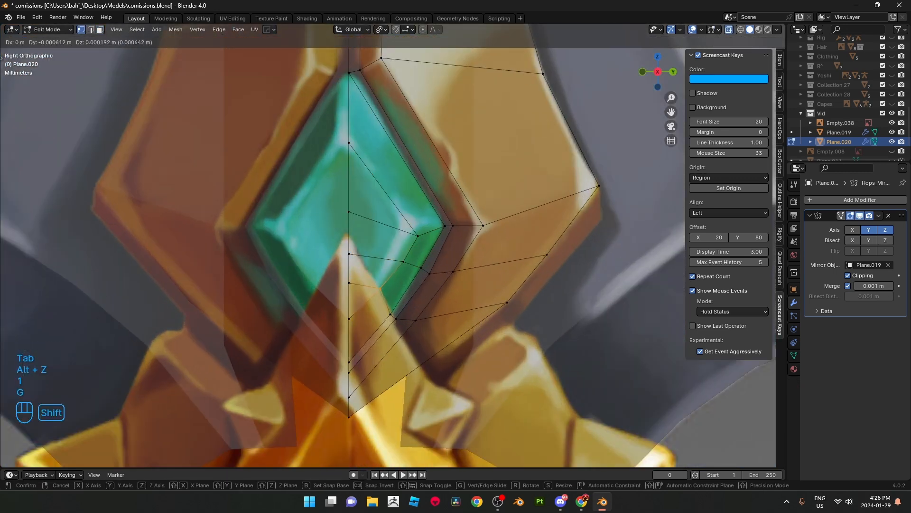
pyautogui.press('g')
pyautogui.press('g')
pyautogui.keyDown('shift'); pyautogui.click(414, 236); pyautogui.keyUp('shift')
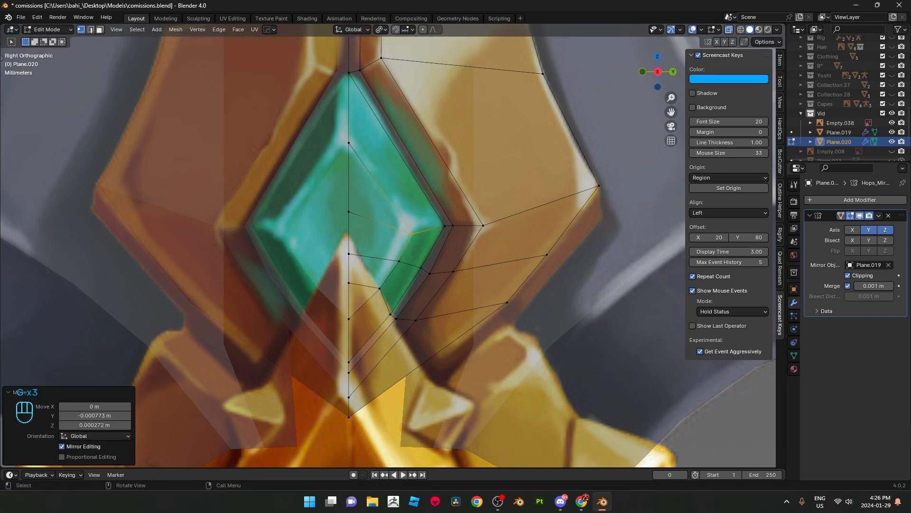
# Step: Reposition the lower gem's intermediate front facet vertex and nudge the neighbouring outer rim vertices by -0.000155 m in Y and 0.000118 m in Z
pyautogui.click(399, 261)
pyautogui.press('g')
pyautogui.keyDown('shift'); pyautogui.click(396, 260); pyautogui.keyUp('shift')
pyautogui.click(397, 259)
pyautogui.press('g')
pyautogui.keyDown('shift'); pyautogui.click(396, 259); pyautogui.keyUp('shift')
pyautogui.moveTo(416, 260); pyautogui.dragTo(435, 279)
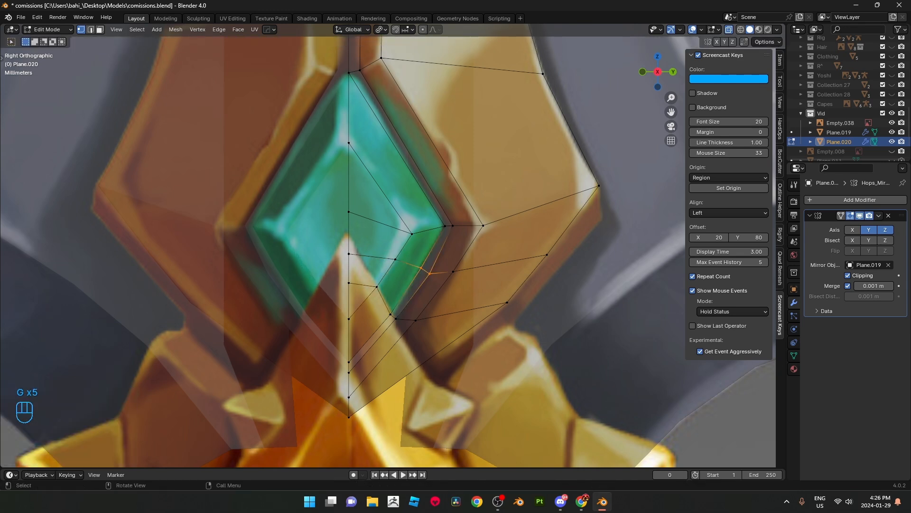
pyautogui.press('g')
pyautogui.click(429, 273)
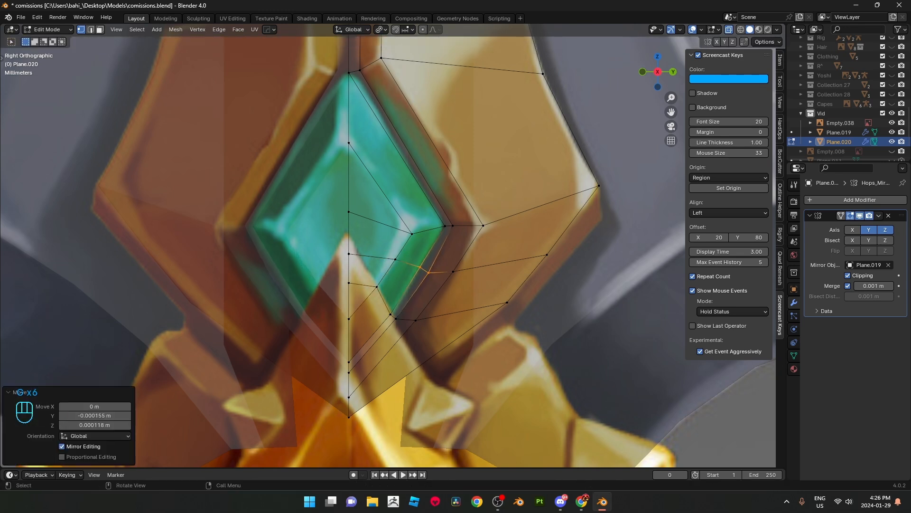
# Step: Turn off X-ray, return to Object Mode and save the file
pyautogui.hotkey('alt', 'z')
pyautogui.press('Tab')
pyautogui.scroll(-4, 382, 238)
pyautogui.scroll(-8, 382, 237)
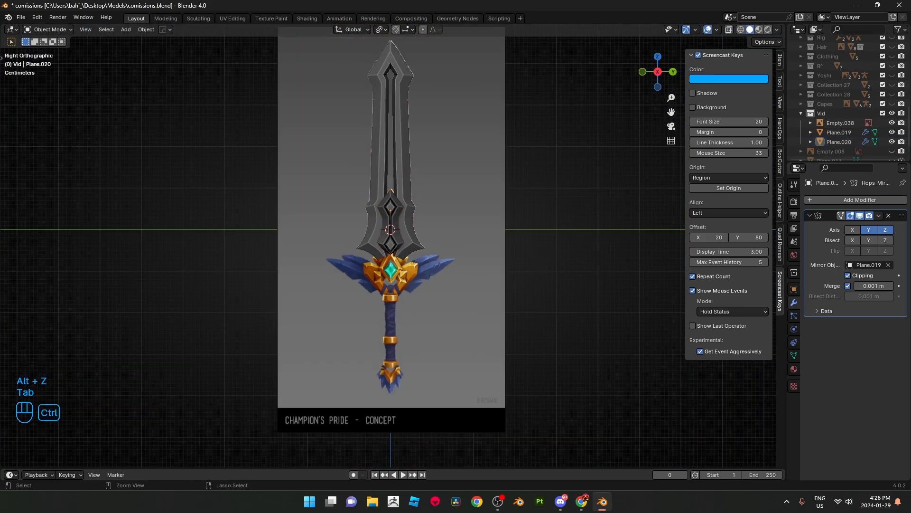
pyautogui.hotkey('ctrl', 's')
# Step: Compare the modelled blade, gold ornament and gems with the concept reference in perspective and right orthographic views
pyautogui.moveTo(383, 238); pyautogui.dragTo(458, 247, button='middle')
pyautogui.scroll(-2, 404, 244)
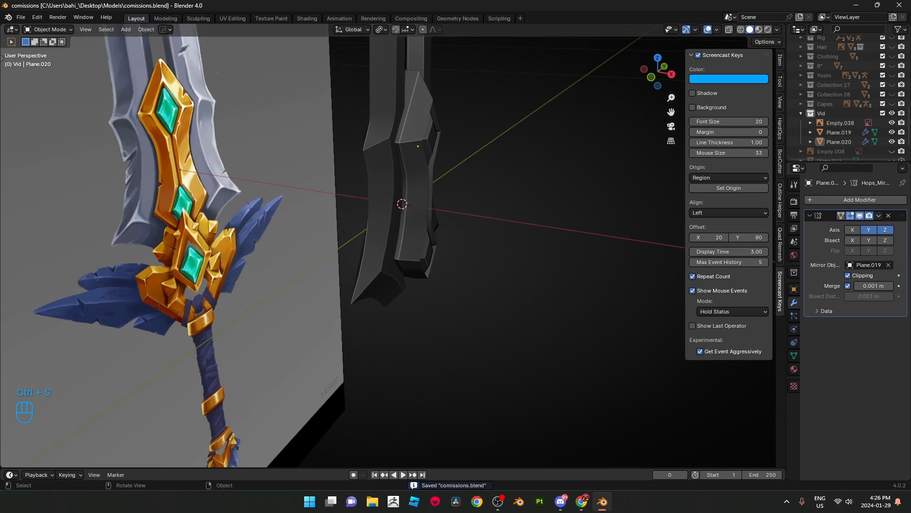
pyautogui.click(716, 30)
pyautogui.moveTo(328, 241); pyautogui.dragTo(394, 279, button='middle')
pyautogui.press('KP_3')
pyautogui.hotkey('alt', 'z')
pyautogui.scroll(6, 394, 247)
pyautogui.scroll(-5, 394, 248)
pyautogui.hotkey('alt', 'z')
pyautogui.scroll(5, 394, 279)
pyautogui.hotkey('alt', 'z')
pyautogui.scroll(-6, 394, 279)
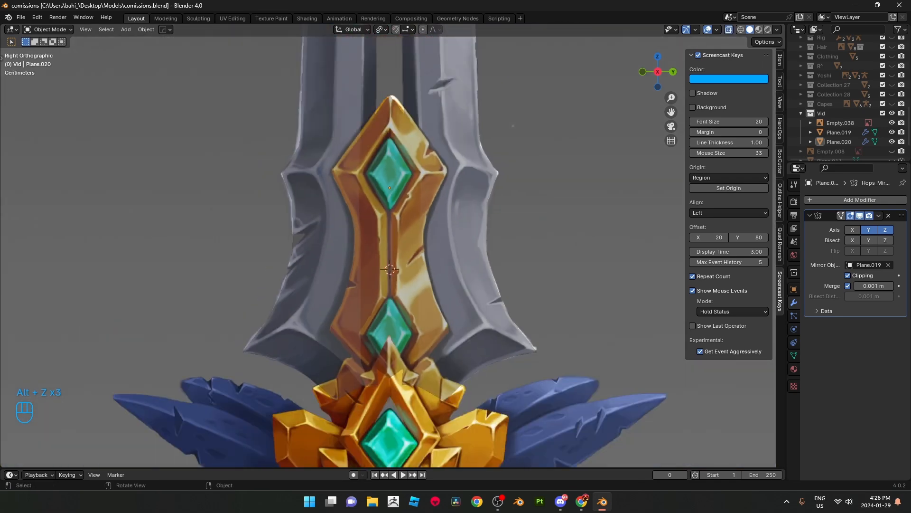
pyautogui.hotkey('alt', 'z')
pyautogui.scroll(3, 394, 279)
pyautogui.keyDown('shift'); pyautogui.moveTo(394, 237); pyautogui.dragTo(420, 423, button='middle'); pyautogui.keyUp('shift')
pyautogui.keyDown('shift'); pyautogui.moveTo(394, 237); pyautogui.dragTo(391, 55, button='middle'); pyautogui.keyUp('shift')
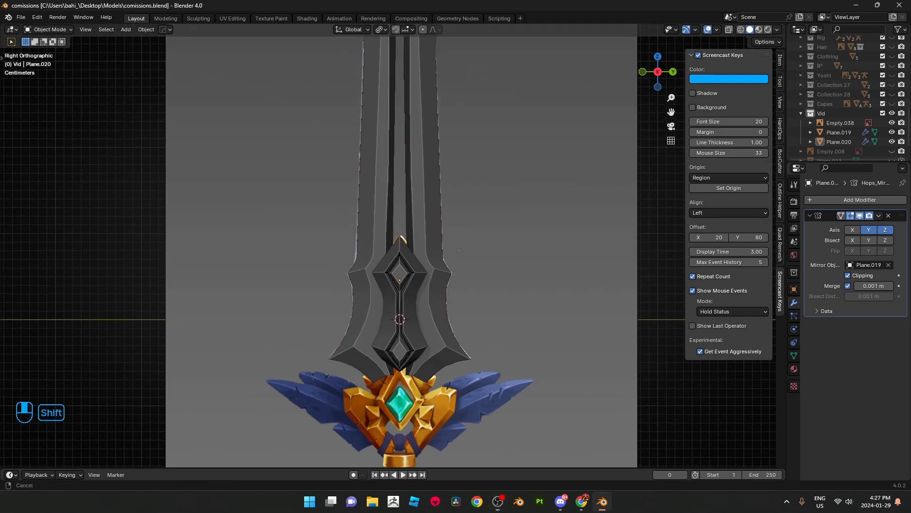
# Step: Examine the winged guard, its central diamond frame and the handle in the reference, and how they meet the modelled blade
pyautogui.scroll(-3, 392, 322)
pyautogui.scroll(4, 392, 322)
pyautogui.hotkey('alt', 'z')
pyautogui.hotkey('alt', 'z')
pyautogui.scroll(5, 371, 207)
pyautogui.hotkey('alt', 'z')
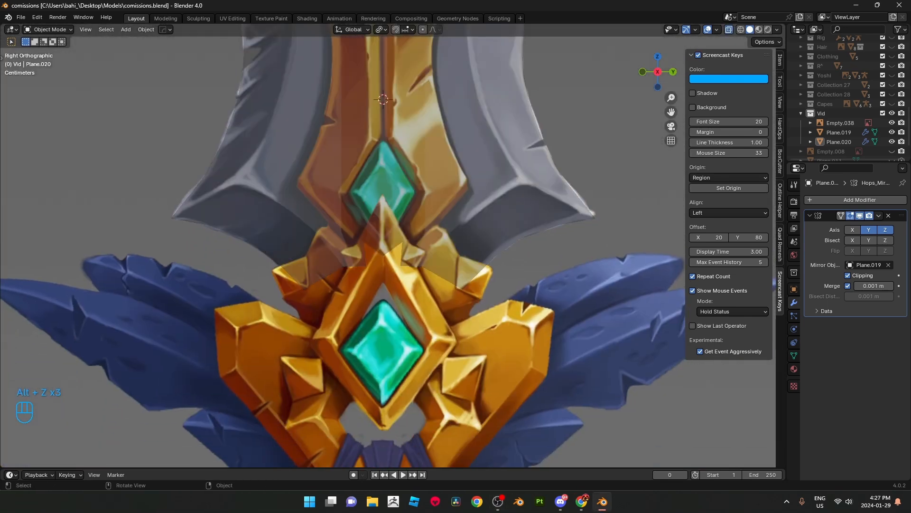
pyautogui.scroll(-5, 391, 284)
pyautogui.keyDown('shift'); pyautogui.moveTo(392, 284); pyautogui.dragTo(384, 218, button='middle'); pyautogui.keyUp('shift')
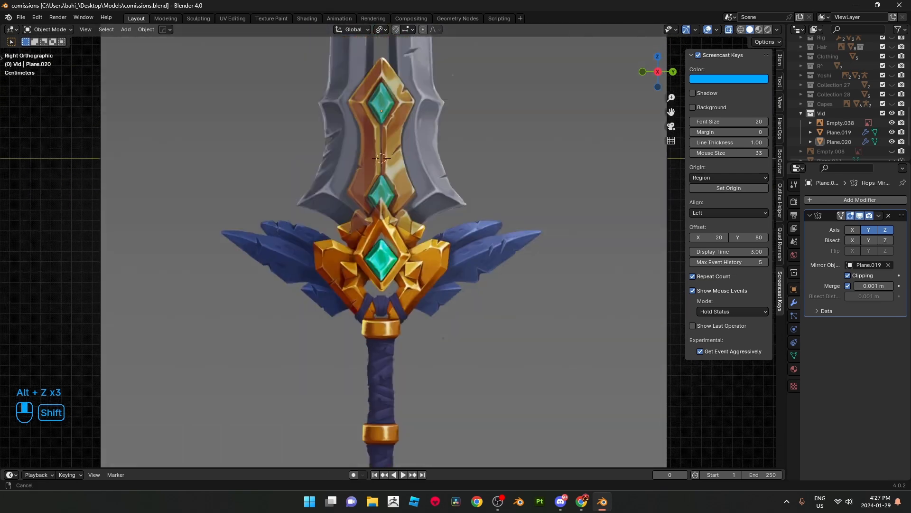
pyautogui.keyDown('shift'); pyautogui.moveTo(442, 299); pyautogui.dragTo(465, 463, button='middle'); pyautogui.keyUp('shift')
pyautogui.keyDown('shift'); pyautogui.moveTo(470, 292); pyautogui.dragTo(482, 269, button='middle'); pyautogui.keyUp('shift')
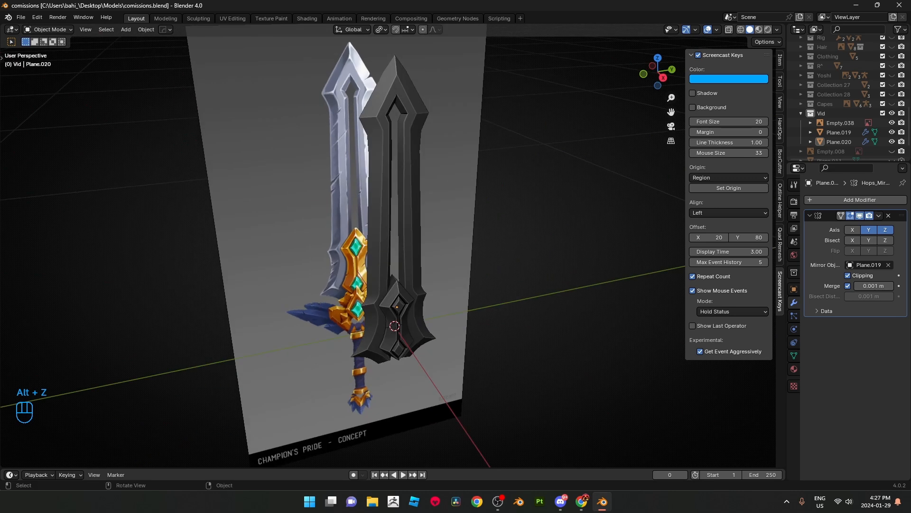
pyautogui.press('KP_3')
pyautogui.press('Tab')
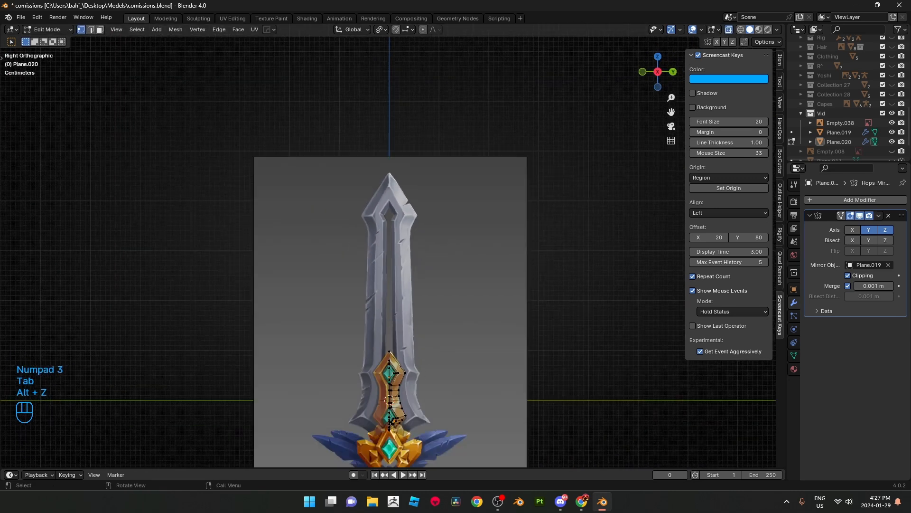
pyautogui.scroll(5, 396, 246)
pyautogui.keyDown('shift'); pyautogui.moveTo(394, 428); pyautogui.dragTo(391, 168, button='middle'); pyautogui.keyUp('shift')
pyautogui.press('Tab')
pyautogui.scroll(-2, 342, 188)
pyautogui.scroll(4, 393, 206)
pyautogui.scroll(-3, 393, 206)
pyautogui.scroll(3, 391, 168)
pyautogui.scroll(-4, 427, 152)
# Step: Add a new mesh plane and scale it to 0.206
pyautogui.hotkey('shift', 'a')
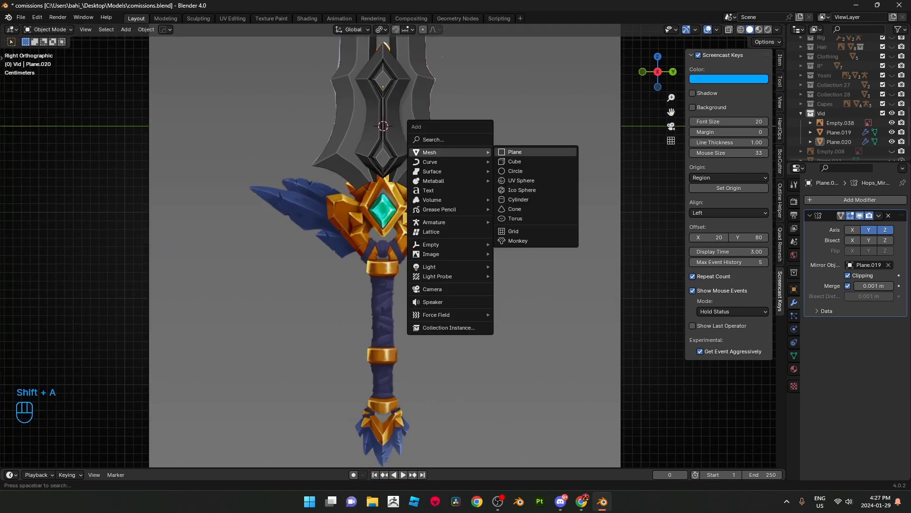
pyautogui.click(527, 152)
pyautogui.moveTo(531, 157); pyautogui.dragTo(596, 180, button='middle')
pyautogui.scroll(-5, 601, 190)
pyautogui.press('s')
pyautogui.click(440, 206)
# Step: Lower the plane along Z below the blade and rotate it 90° about Y
pyautogui.scroll(3, 440, 206)
pyautogui.scroll(1, 441, 206)
pyautogui.press('g')
pyautogui.press('z')
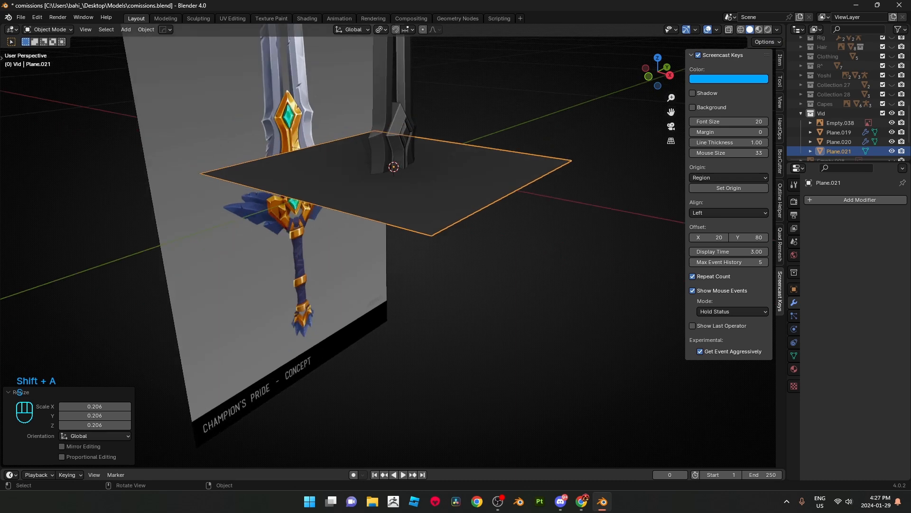
pyautogui.click(446, 270)
pyautogui.write('ry90')
pyautogui.click(446, 270)
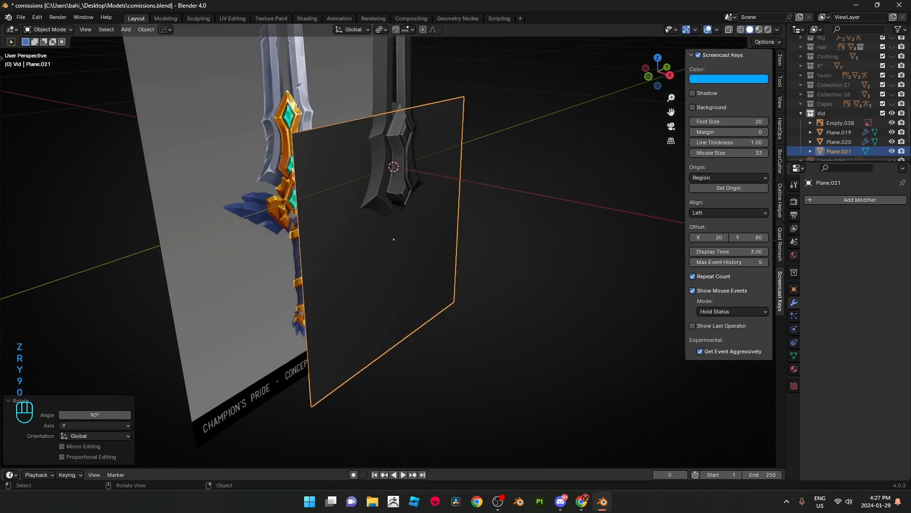
# Step: Scale the plane by 0.075 in the right orthographic view, then hide the sidebar and enable X-ray over the guard
pyautogui.press('KP_3')
pyautogui.scroll(3, 387, 214)
pyautogui.press('s')
pyautogui.press('s')
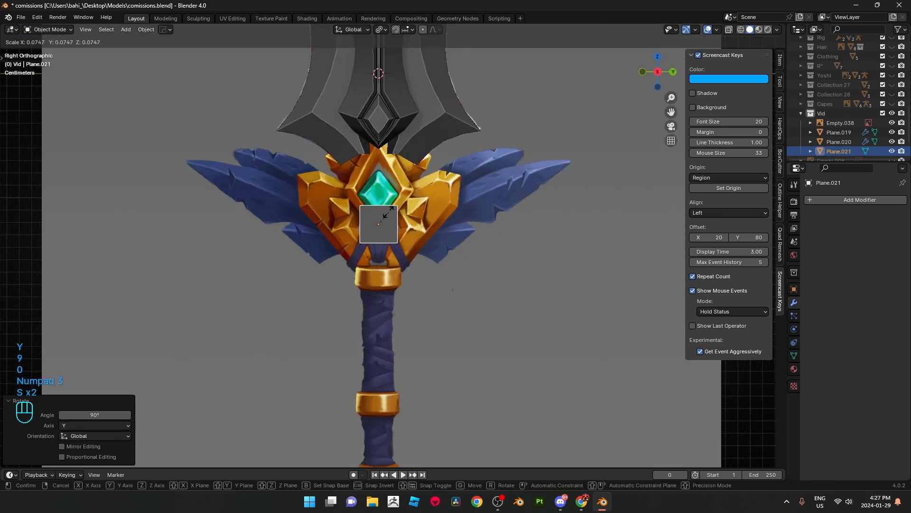
pyautogui.click(389, 212)
pyautogui.press('n')
pyautogui.scroll(4, 391, 242)
pyautogui.scroll(3, 392, 240)
pyautogui.hotkey('alt', 'z')
pyautogui.keyDown('shift'); pyautogui.moveTo(391, 242); pyautogui.dragTo(386, 266, button='middle'); pyautogui.keyUp('shift')
pyautogui.hotkey('alt', 'z')
pyautogui.scroll(-2, 387, 239)
pyautogui.scroll(2, 386, 223)
pyautogui.hotkey('alt', 'z')
pyautogui.scroll(-2, 386, 222)
pyautogui.moveTo(549, 218)
pyautogui.keyDown('shift'); pyautogui.mouseDown(button='middle')
pyautogui.moveTo(541, 203)
pyautogui.moveTo(546, 223)
pyautogui.mouseUp(button='middle'); pyautogui.keyUp('shift')
# Step: Try scaling the plane down by a further 0.392, and undo the scaling
pyautogui.press('s')
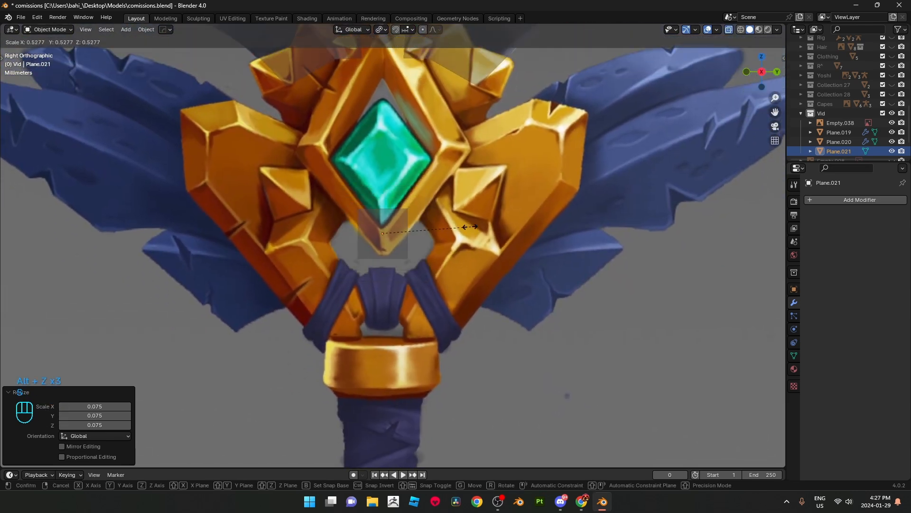
pyautogui.click(447, 229)
pyautogui.press('g')
pyautogui.rightClick(510, 268)
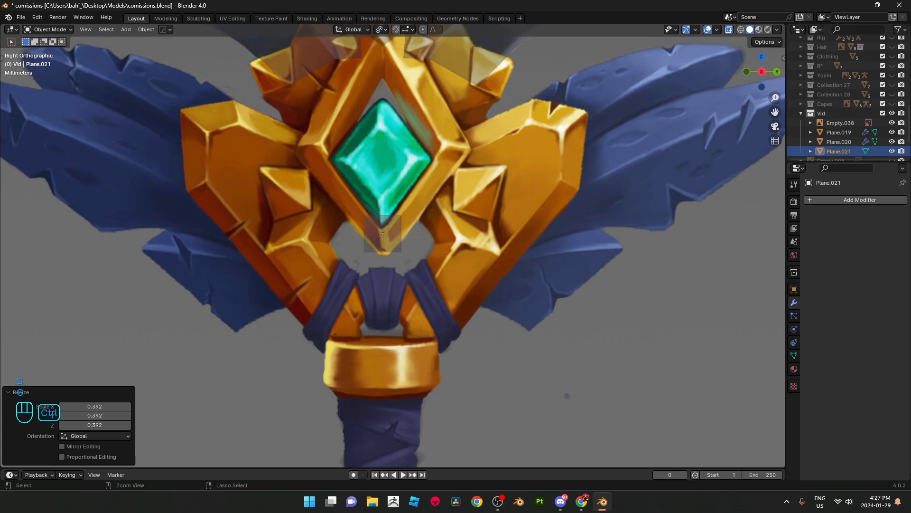
pyautogui.hotkey('ctrl', 'z')
# Step: Move the plane up 0.013543 m along Z over the guard's central gem
pyautogui.press('g')
pyautogui.press('z')
pyautogui.click(510, 228)
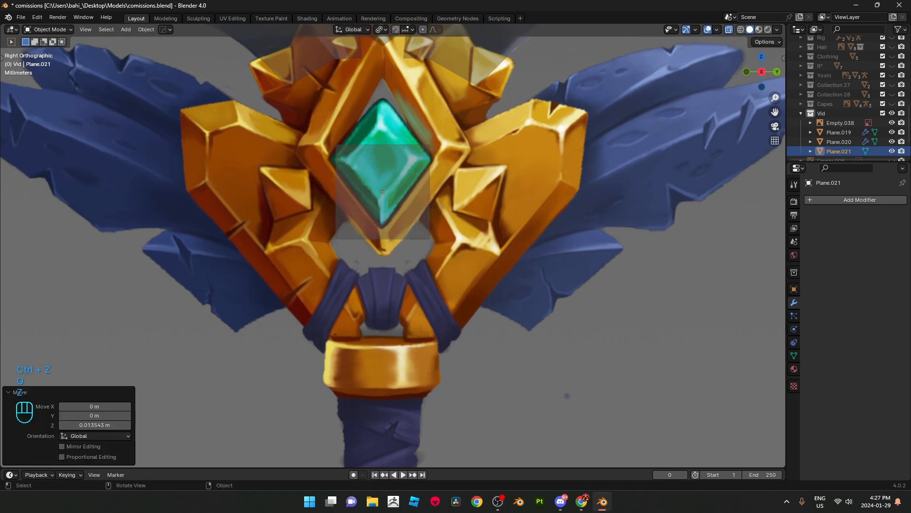
# Step: Add a vertical loop cut through the plane's centre and delete the vertices of its left half
pyautogui.press('Tab')
pyautogui.hotkey('ctrl', 'r')
pyautogui.click(392, 154)
pyautogui.rightClick(392, 159)
pyautogui.press('1')
pyautogui.moveTo(311, 121); pyautogui.dragTo(353, 264)
pyautogui.press('x')
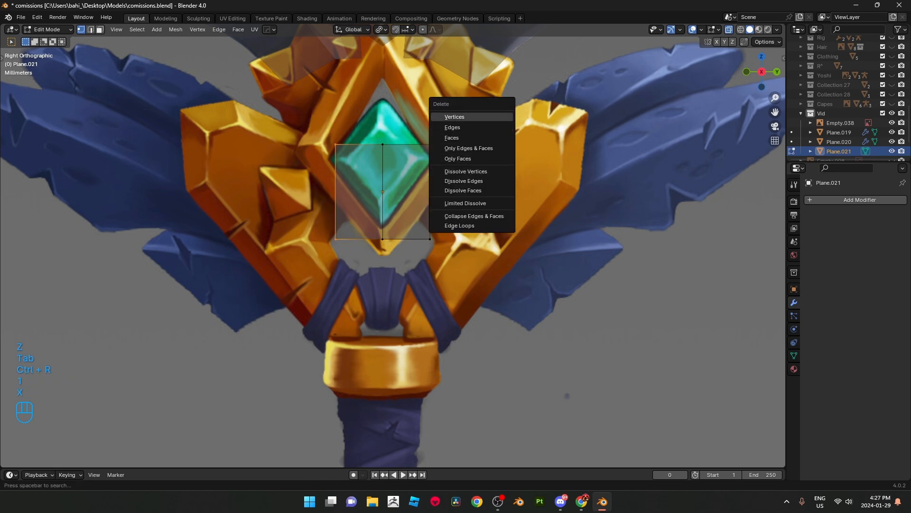
pyautogui.click(455, 116)
# Step: Return to Object Mode and mirror the remaining half across the Y axis with bisect and clipping
pyautogui.press('Tab')
pyautogui.hotkey('alt', 'x')
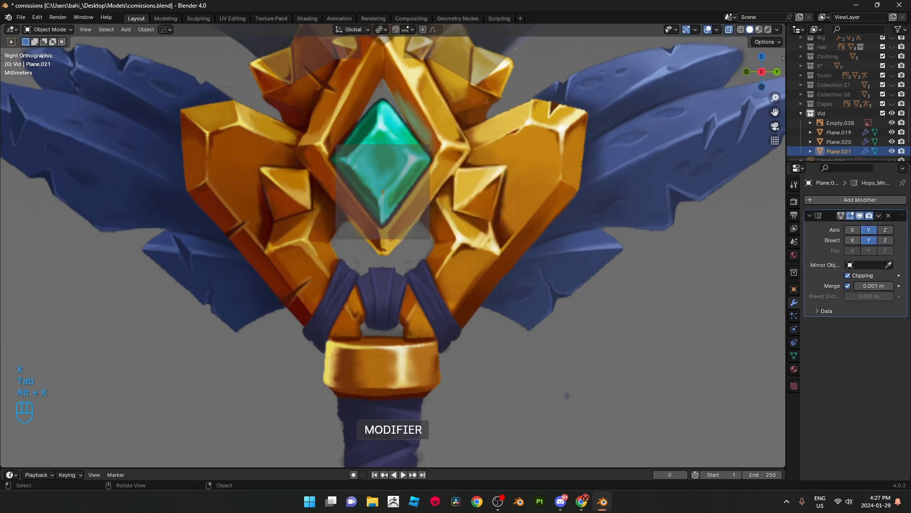
pyautogui.keyDown('shift'); pyautogui.moveTo(403, 209); pyautogui.dragTo(393, 239, button='middle'); pyautogui.keyUp('shift')
pyautogui.scroll(2, 393, 240)
# Step: Try raising the half plane's lower vertices 0.027239 m along Z, and undo the move
pyautogui.press('Tab')
pyautogui.scroll(-2, 393, 239)
pyautogui.moveTo(334, 325); pyautogui.dragTo(448, 254)
pyautogui.press('g')
pyautogui.press('z')
pyautogui.click(448, 169)
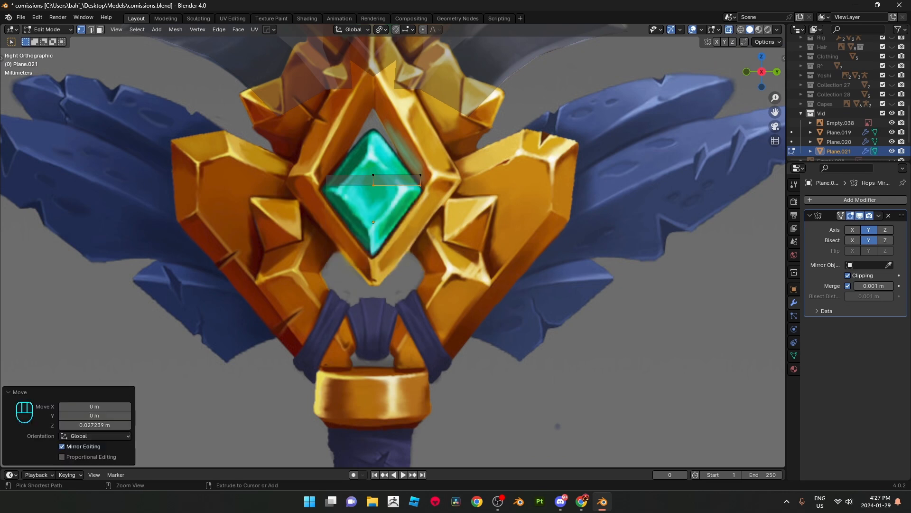
pyautogui.hotkey('ctrl', 'z')
# Step: Raise the half plane's lower edge, then move its outer vertex 0.001631 m in Y and -0.008018 m in Z
pyautogui.moveTo(346, 307); pyautogui.dragTo(441, 245)
pyautogui.press('g')
pyautogui.click(429, 206)
pyautogui.click(409, 231)
pyautogui.press('g')
pyautogui.click(413, 256)
pyautogui.scroll(-3, 403, 251)
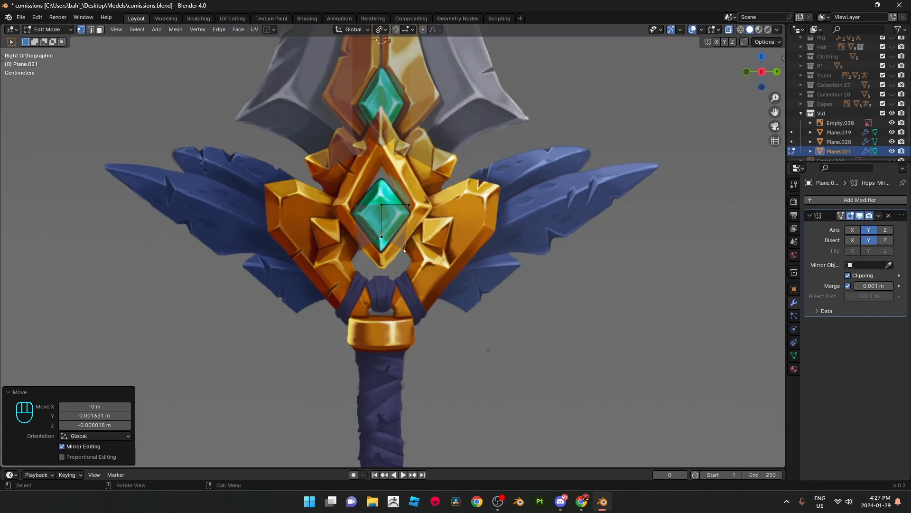
# Step: Move the upper outer vertex 0.01017 m in Y and -0.007887 m in Z, and raise the upper centre vertex 0.010131 m along Z
pyautogui.scroll(4, 393, 250)
pyautogui.scroll(-3, 393, 250)
pyautogui.keyDown('shift'); pyautogui.moveTo(393, 251); pyautogui.dragTo(401, 287, button='middle'); pyautogui.keyUp('shift')
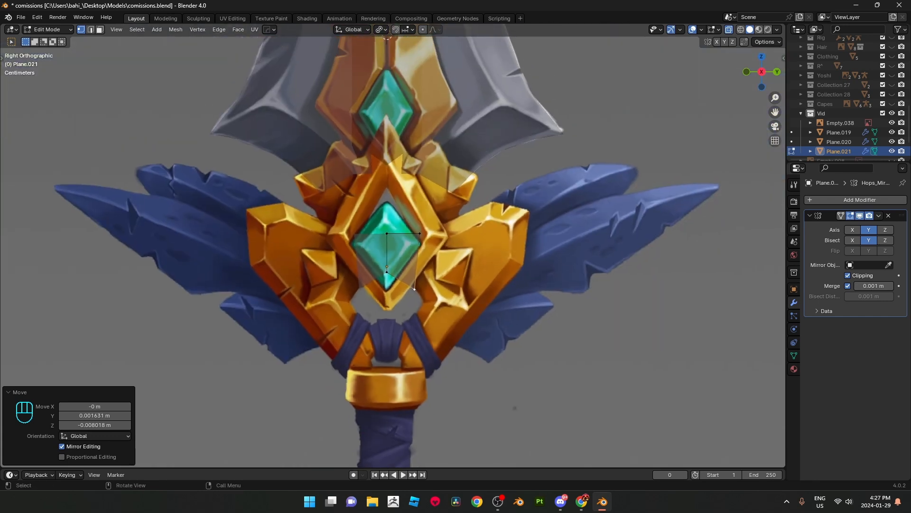
pyautogui.scroll(3, 415, 289)
pyautogui.press('g')
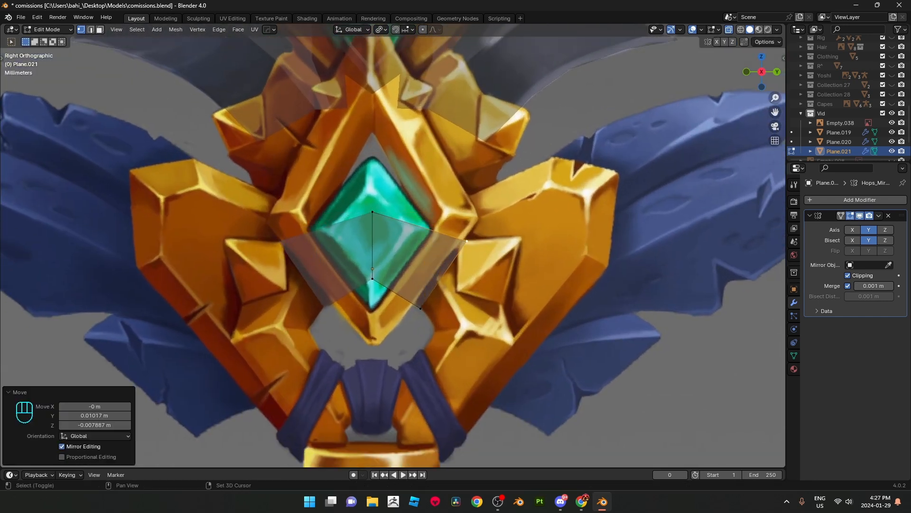
pyautogui.press('z')
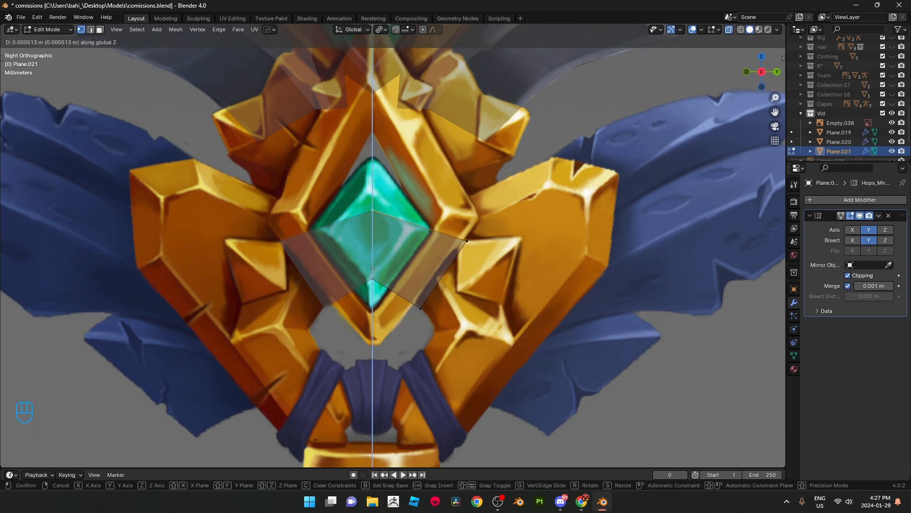
pyautogui.click(401, 239)
pyautogui.keyDown('shift'); pyautogui.moveTo(401, 240); pyautogui.dragTo(385, 184, button='middle'); pyautogui.keyUp('shift')
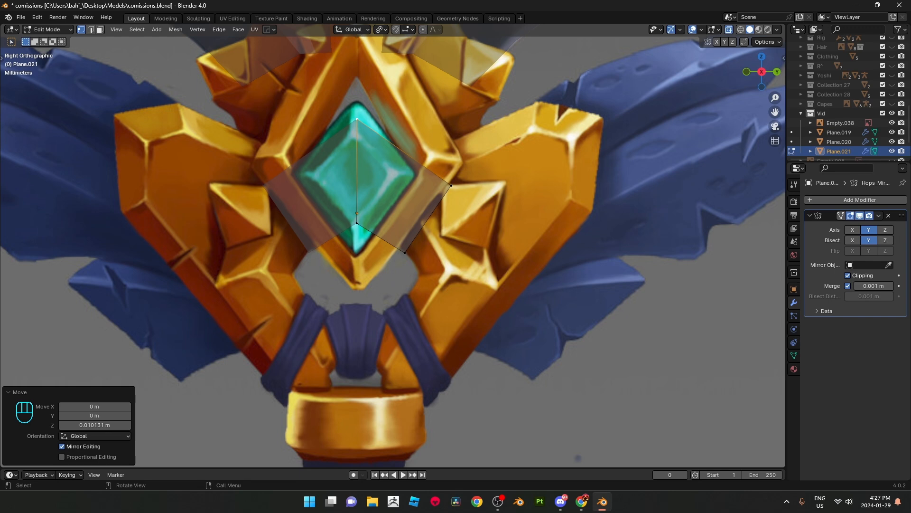
# Step: Add an edge loop across the middle of the half plane and adjust its position and outer vertex
pyautogui.doubleClick(386, 185)
pyautogui.press('g')
pyautogui.click(382, 192)
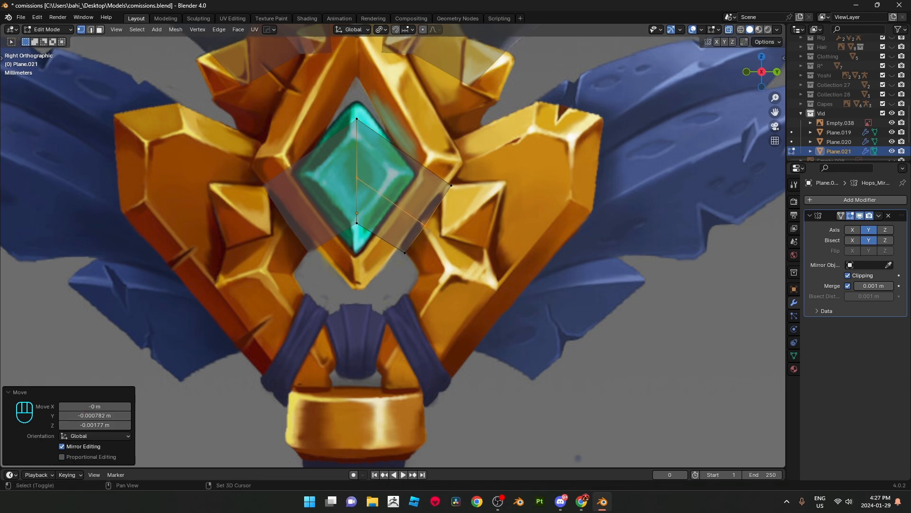
pyautogui.click(425, 225)
pyautogui.press('g')
pyautogui.click(424, 227)
# Step: Extrude the half plane's outer edge downward, flatten the new vertices with a Z scale of 0, and reposition the inner one
pyautogui.click(451, 186)
pyautogui.keyDown('shift'); pyautogui.click(424, 227); pyautogui.keyUp('shift')
pyautogui.press('g')
pyautogui.click(423, 265)
pyautogui.press('s')
pyautogui.press('z')
pyautogui.press('0')
pyautogui.press('Return')
pyautogui.press('g')
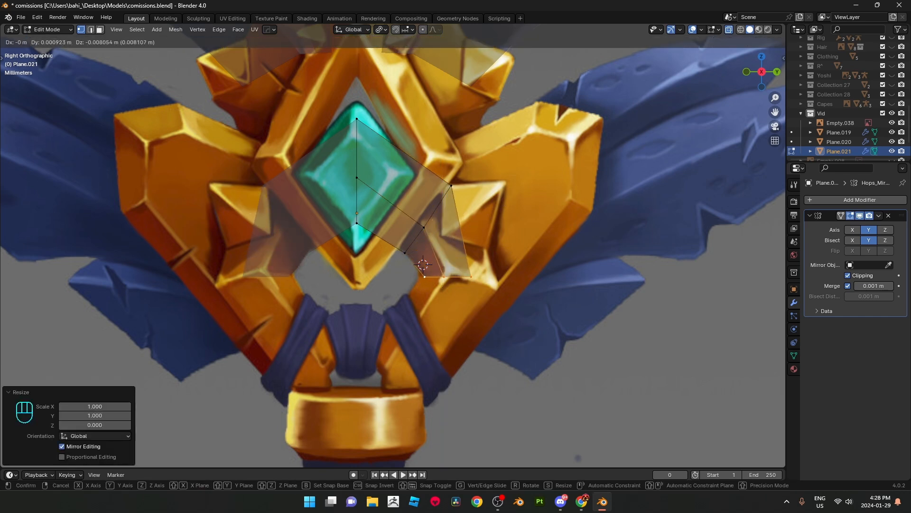
pyautogui.click(423, 264)
# Step: Spread the new lower vertices outward along Y and place the outer and middle ones on the guard's painted gold facets
pyautogui.moveTo(435, 262); pyautogui.dragTo(498, 287)
pyautogui.press('g')
pyautogui.press('y')
pyautogui.click(506, 287)
pyautogui.click(447, 273)
pyautogui.press('g')
pyautogui.rightClick(448, 282)
pyautogui.press('g')
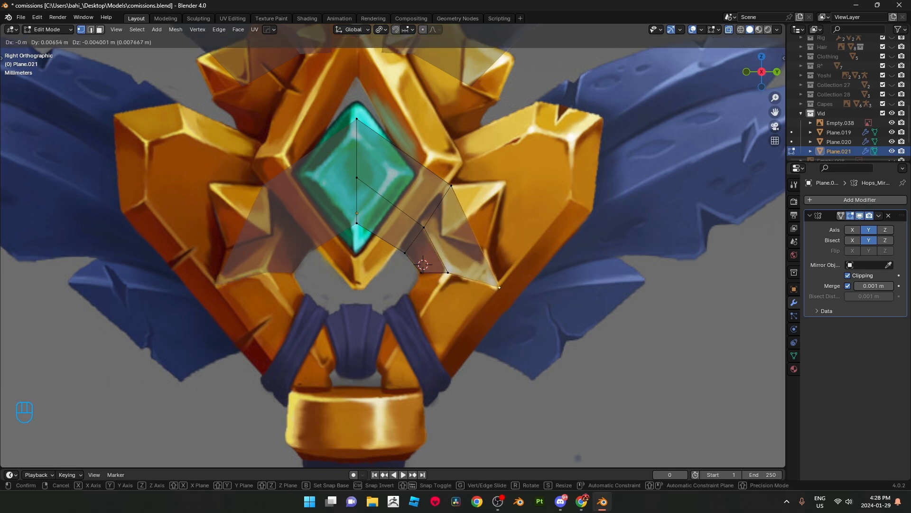
pyautogui.click(423, 264)
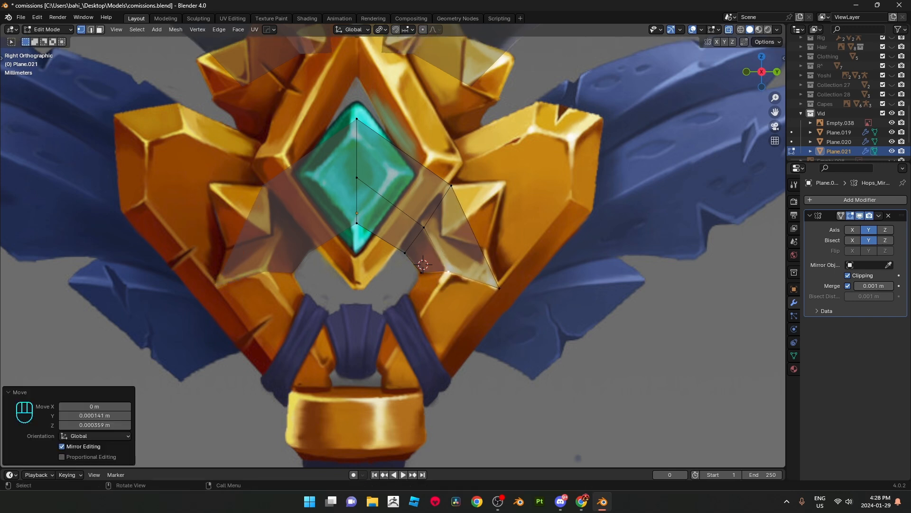
# Step: Extrude the half plane's lower edges down toward the grip collar and place the new middle vertex on the painted facet's lower corner
pyautogui.keyDown('shift'); pyautogui.moveTo(423, 264); pyautogui.dragTo(439, 226, button='middle'); pyautogui.keyUp('shift')
pyautogui.press('e')
pyautogui.click(409, 305)
pyautogui.click(409, 304)
pyautogui.press('g')
pyautogui.click(399, 329)
# Step: Place the outer lower vertex on the collar's upper edge and move the middle lower vertex -0.001314 m in Y and -0.001009 m in Z
pyautogui.click(459, 321)
pyautogui.press('g')
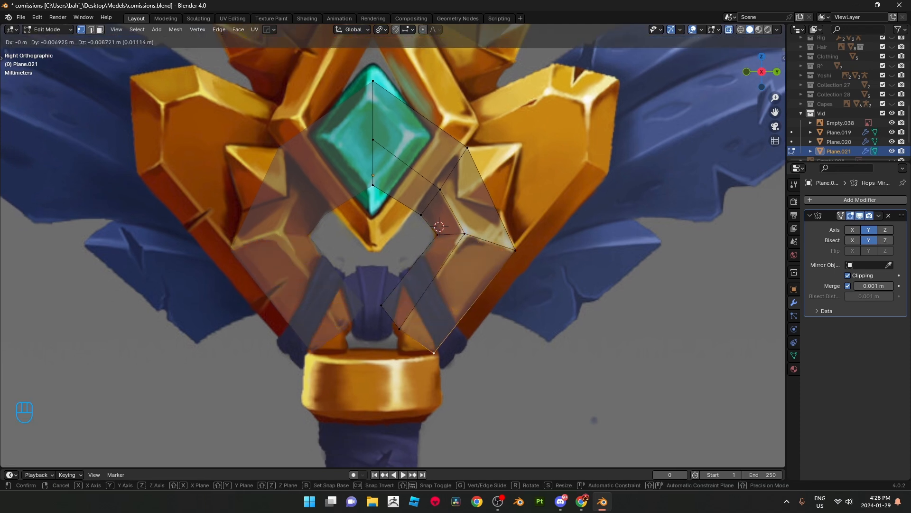
pyautogui.click(433, 352)
pyautogui.keyDown('shift'); pyautogui.moveTo(434, 352); pyautogui.dragTo(432, 285, button='middle'); pyautogui.keyUp('shift')
pyautogui.scroll(3, 433, 285)
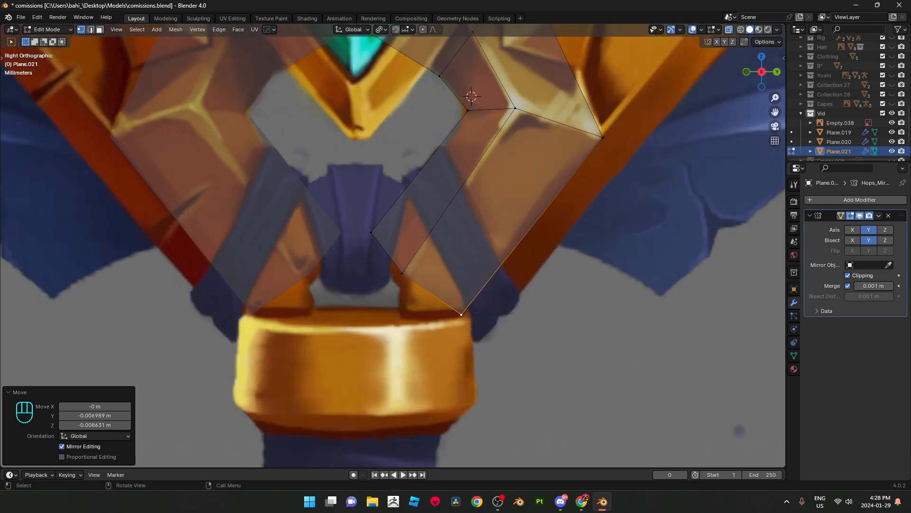
pyautogui.press('g')
pyautogui.click(463, 314)
pyautogui.click(402, 273)
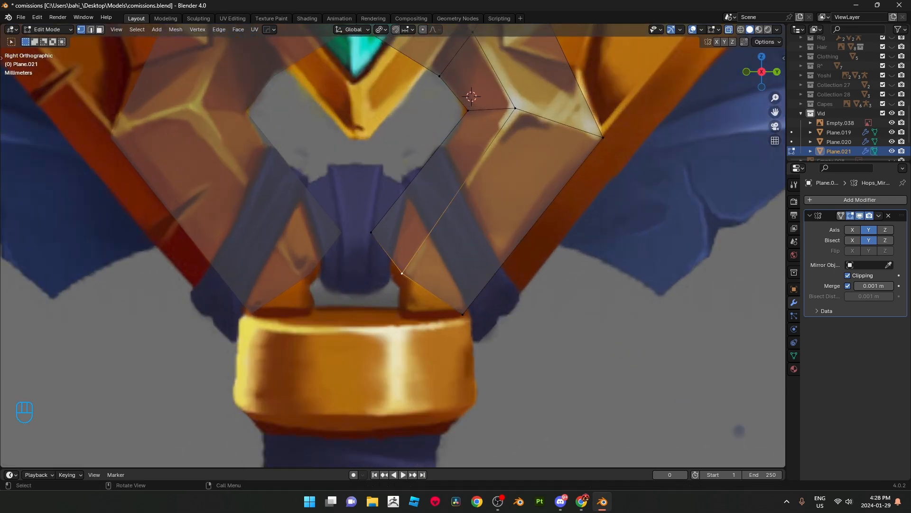
pyautogui.press('g')
pyautogui.press('Return')
# Step: Extrude the middle lower vertex down to the collar and fill a triangular face between it, its source vertex and the outer lower vertex
pyautogui.press('e')
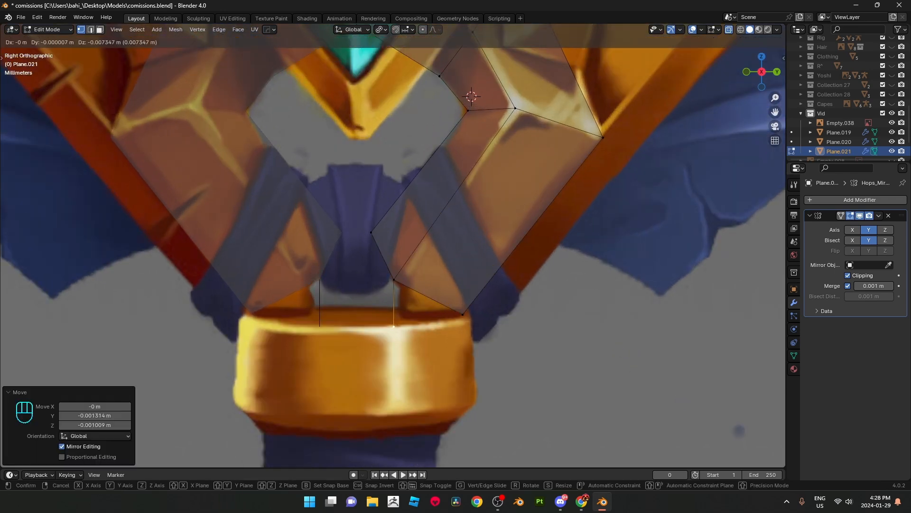
pyautogui.click(401, 318)
pyautogui.keyDown('shift'); pyautogui.click(463, 314); pyautogui.keyUp('shift')
pyautogui.keyDown('shift'); pyautogui.click(395, 280); pyautogui.keyUp('shift')
pyautogui.press('f')
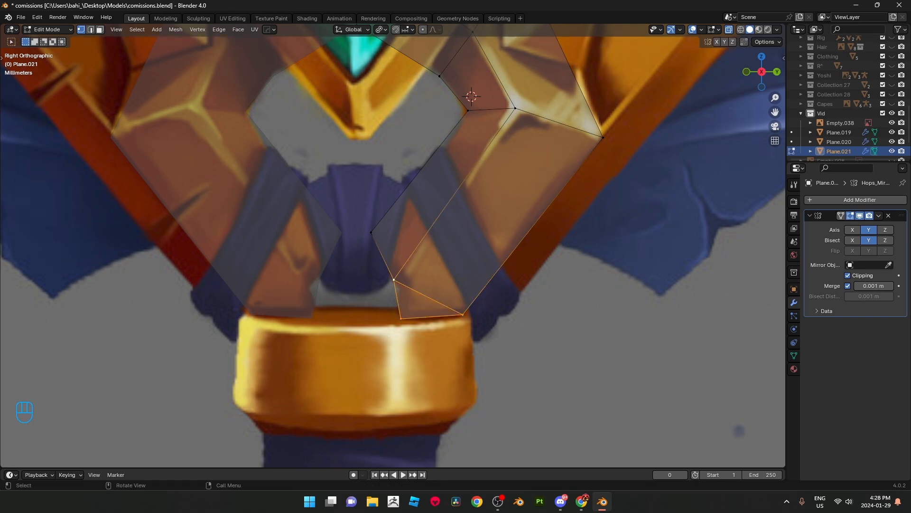
# Step: Extrude the outer lower vertex beside the collar outward by 0.006715 m in Y and -0.001247 m in Z
pyautogui.scroll(-2, 397, 284)
pyautogui.keyDown('shift'); pyautogui.moveTo(397, 285); pyautogui.dragTo(399, 289, button='middle'); pyautogui.keyUp('shift')
pyautogui.keyDown('shift'); pyautogui.moveTo(449, 158); pyautogui.dragTo(396, 261, button='middle'); pyautogui.keyUp('shift')
pyautogui.keyDown('shift'); pyautogui.moveTo(489, 289); pyautogui.dragTo(454, 234, button='middle'); pyautogui.keyUp('shift')
pyautogui.click(457, 323)
pyautogui.scroll(-1, 457, 322)
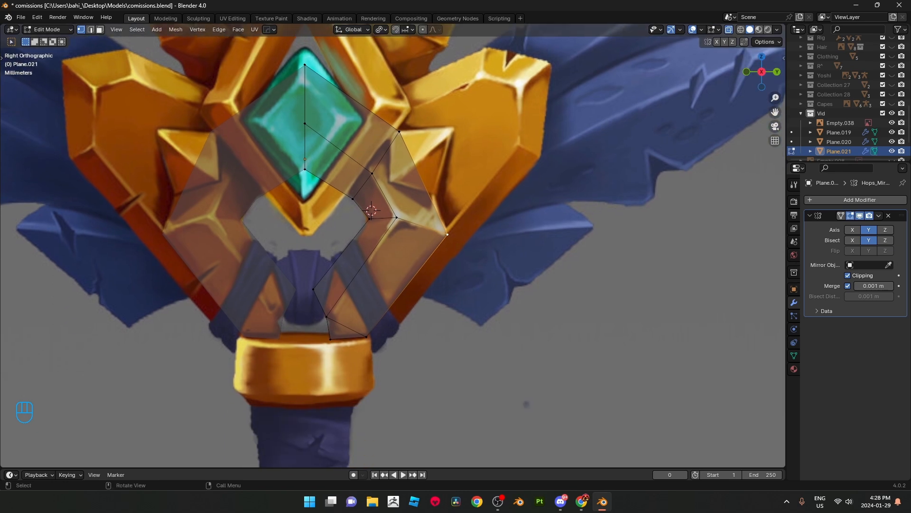
pyautogui.scroll(2, 446, 247)
pyautogui.hotkey('ctrl', 'r')
pyautogui.click(355, 376)
pyautogui.keyDown('shift'); pyautogui.moveTo(357, 377); pyautogui.dragTo(354, 339, button='middle'); pyautogui.keyUp('shift')
pyautogui.press('e')
pyautogui.click(388, 344)
pyautogui.scroll(-2, 388, 343)
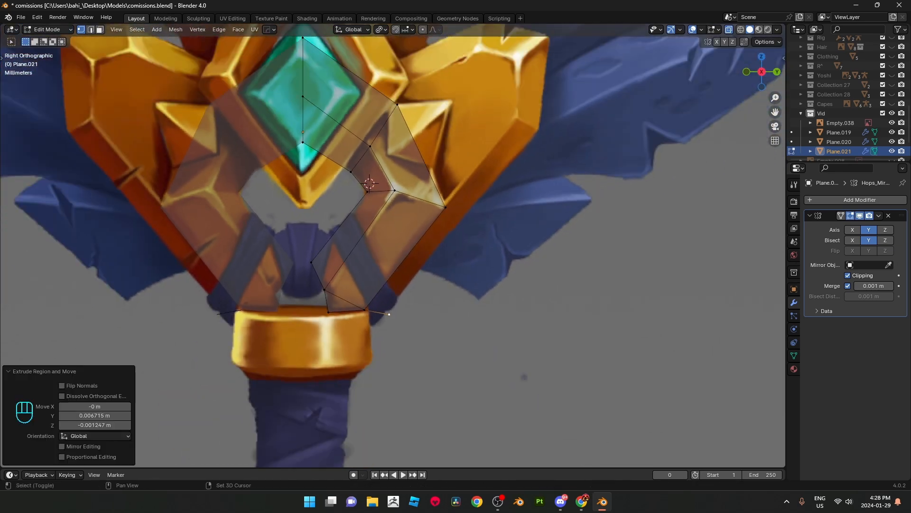
# Step: Extrude vertices up the guard's outer outline by 0.020237 m Y and 0.026316 m Z, 0.020096 m Y and 0.023443 m Z, and toward its upper corner
pyautogui.keyDown('shift'); pyautogui.moveTo(389, 315); pyautogui.dragTo(375, 357, button='middle'); pyautogui.keyUp('shift')
pyautogui.press('e')
pyautogui.click(450, 260)
pyautogui.press('e')
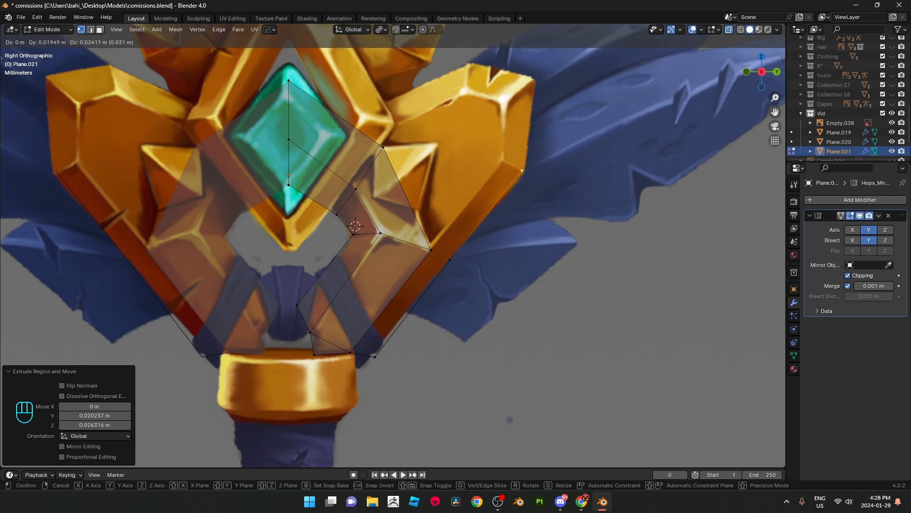
pyautogui.click(524, 173)
pyautogui.keyDown('shift'); pyautogui.moveTo(524, 173); pyautogui.dragTo(489, 299, button='middle'); pyautogui.keyUp('shift')
pyautogui.press('e')
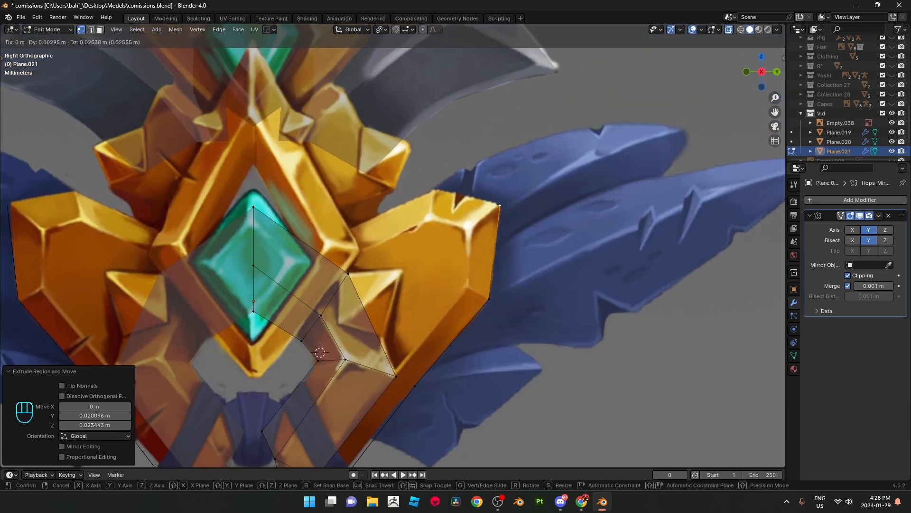
# Step: Extrude the outline's end vertex along the top edge of the guard's wing, ending at the outer corner of the gem frame
pyautogui.click(435, 190)
pyautogui.press('e')
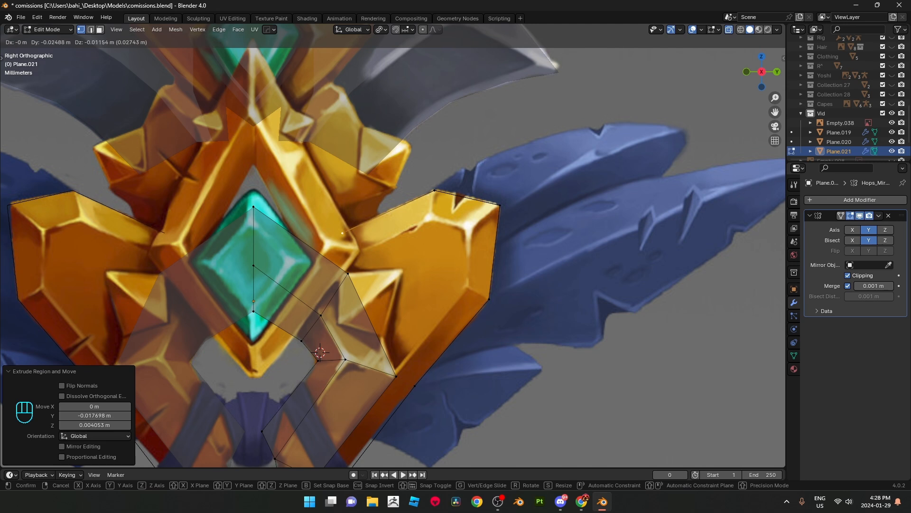
pyautogui.click(324, 243)
# Step: Add one loop cut across the faces over the gem and merge its upper vertex onto the outline's end vertex
pyautogui.hotkey('ctrl', 'r')
pyautogui.click(301, 280)
pyautogui.click(316, 288)
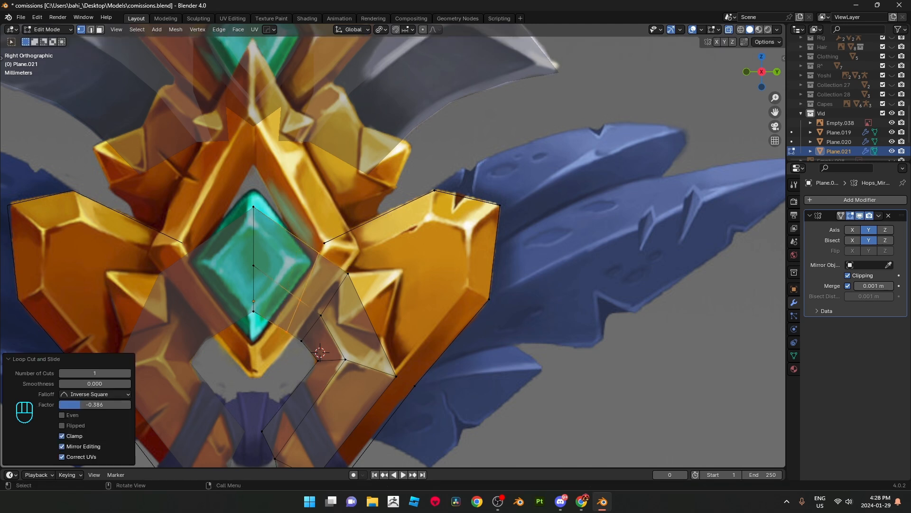
pyautogui.click(324, 243)
pyautogui.press('m')
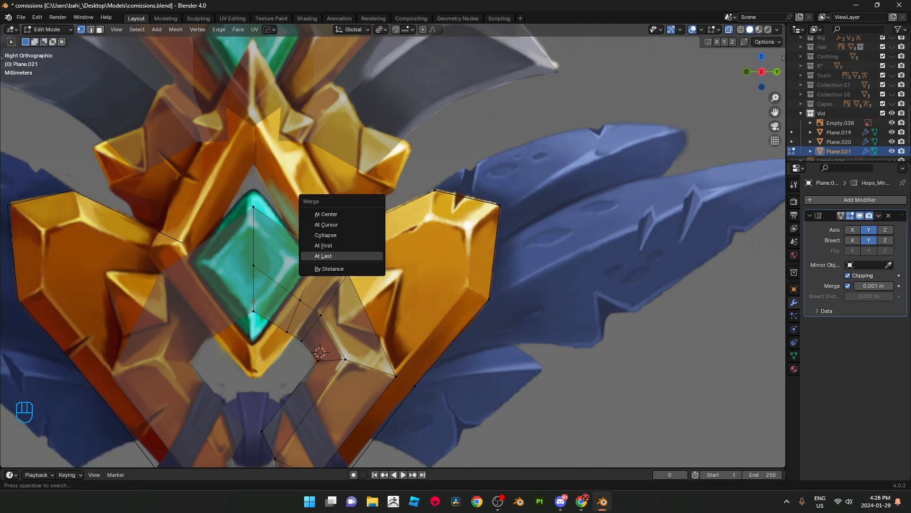
pyautogui.click(321, 256)
# Step: Slide the new edge loop by a factor of about 0.127 and the neighbouring loop by about 0.273 to follow the gem frame
pyautogui.press('2')
pyautogui.keyDown('alt'); pyautogui.click(312, 274); pyautogui.keyUp('alt')
pyautogui.press('g')
pyautogui.press('g')
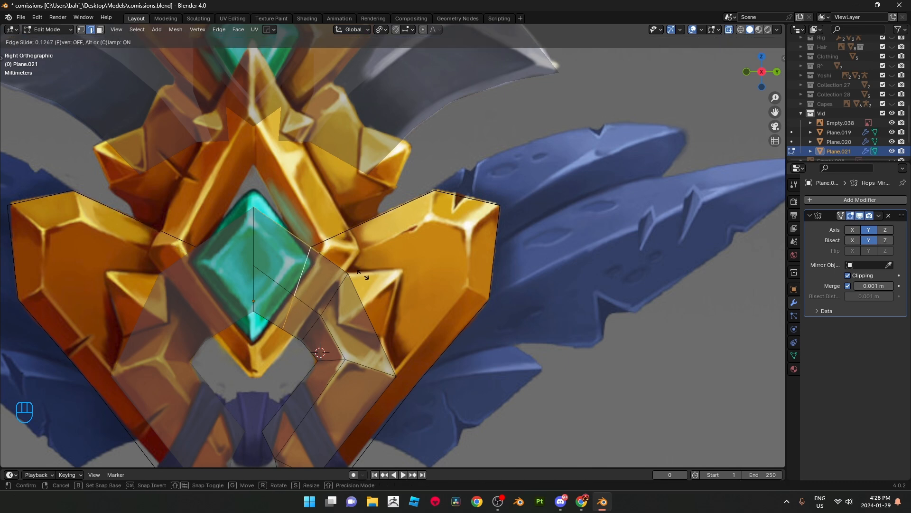
pyautogui.click(361, 275)
pyautogui.keyDown('shift'); pyautogui.moveTo(360, 274); pyautogui.dragTo(388, 217, button='middle'); pyautogui.keyUp('shift')
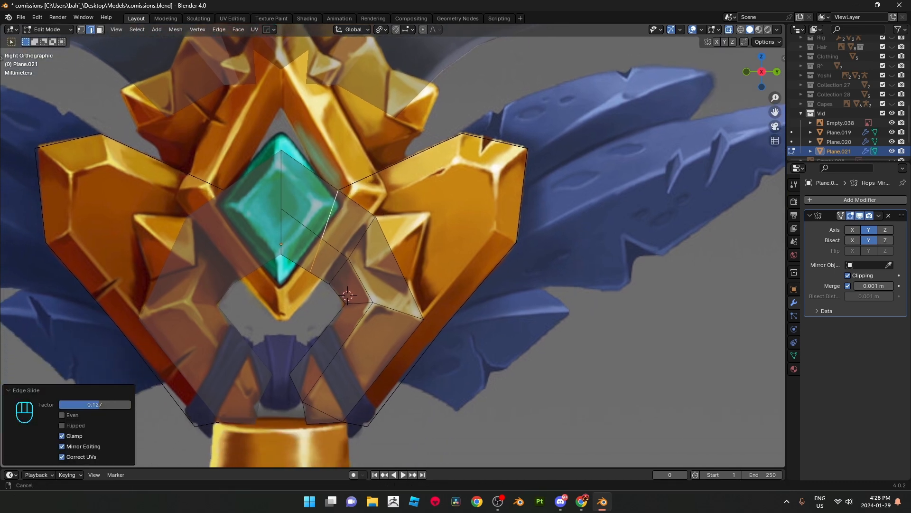
pyautogui.press('g')
pyautogui.press('g')
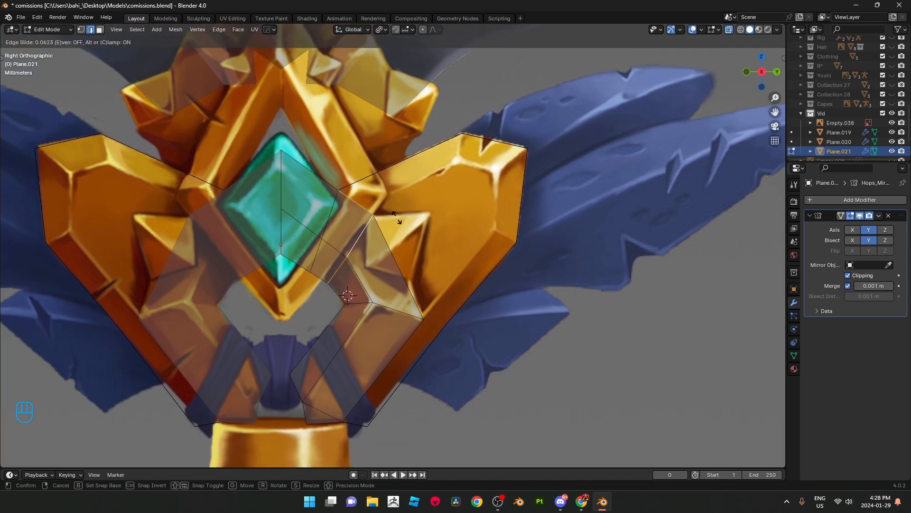
pyautogui.click(242, 127)
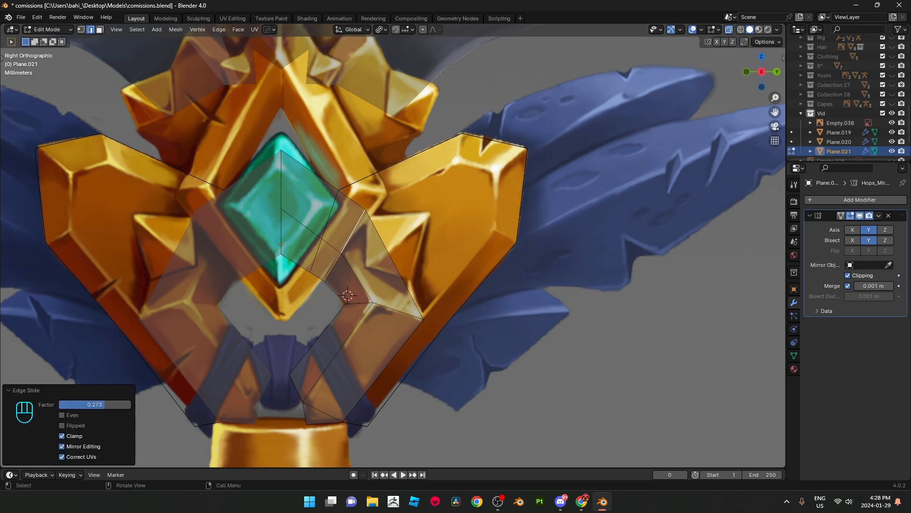
# Step: Extrude a chain of vertices from the gem frame's outer corner along the wing's inner bevel line in the reference
pyautogui.press('g')
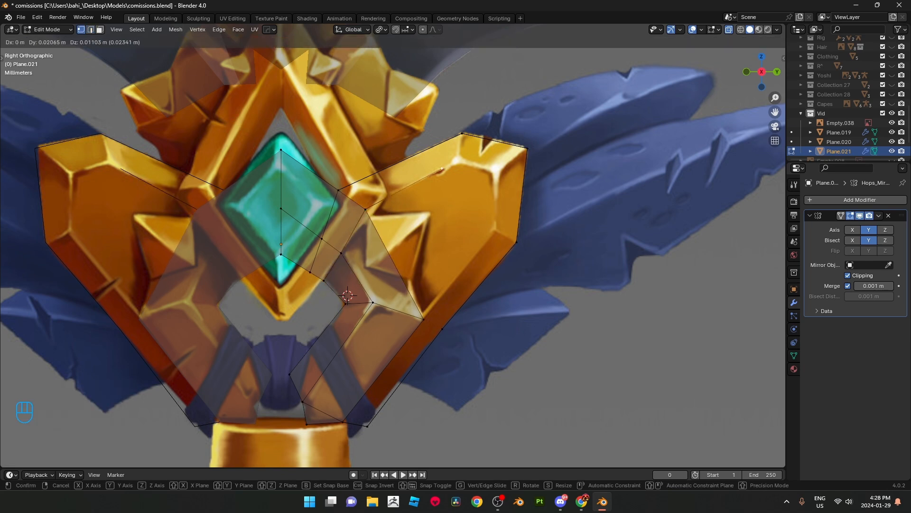
pyautogui.press('Return')
pyautogui.press('e')
pyautogui.press('Return')
pyautogui.press('e')
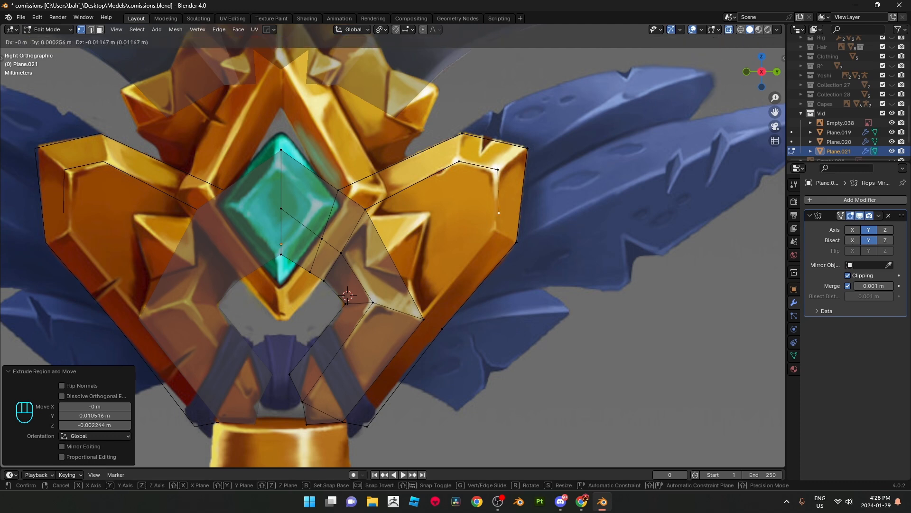
pyautogui.click(495, 229)
pyautogui.press('e')
pyautogui.click(475, 253)
# Step: Merge the end of the inner bevel chain with the existing corner vertex at the wing's lower ridge
pyautogui.keyDown('shift'); pyautogui.click(424, 319); pyautogui.keyUp('shift')
pyautogui.press('m')
pyautogui.click(513, 333)
pyautogui.hotkey('alt', 'a')
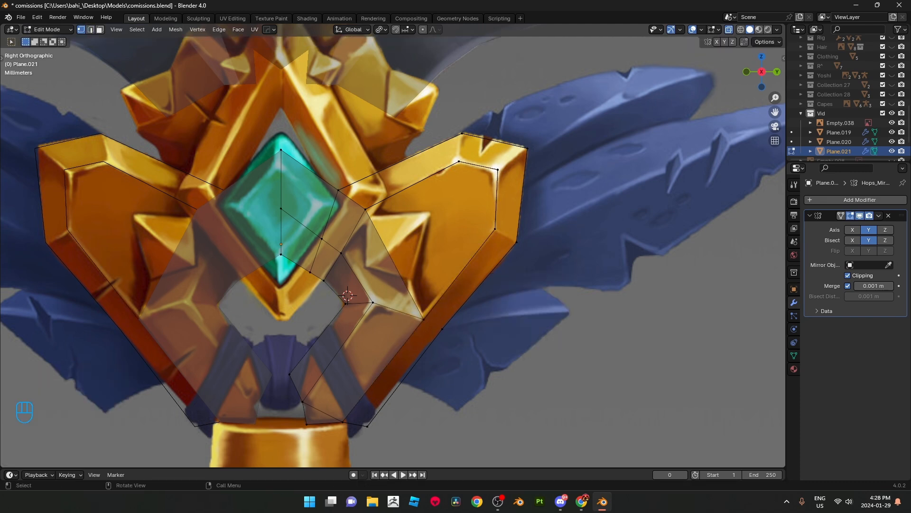
# Step: Fill the bevel faces between the wing's outer and inner outlines, and the large face inside the inner outline
pyautogui.press('2')
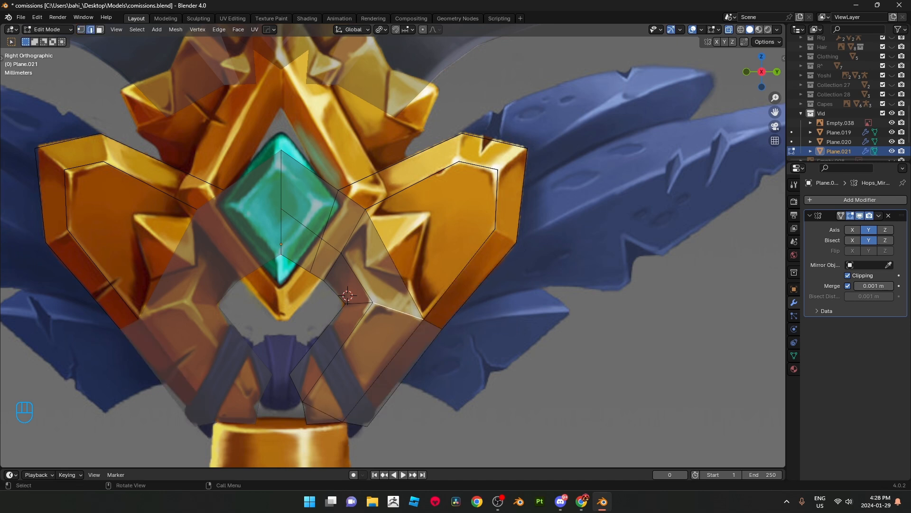
pyautogui.press('f')
pyautogui.press('f')
pyautogui.press('f')
pyautogui.press('f')
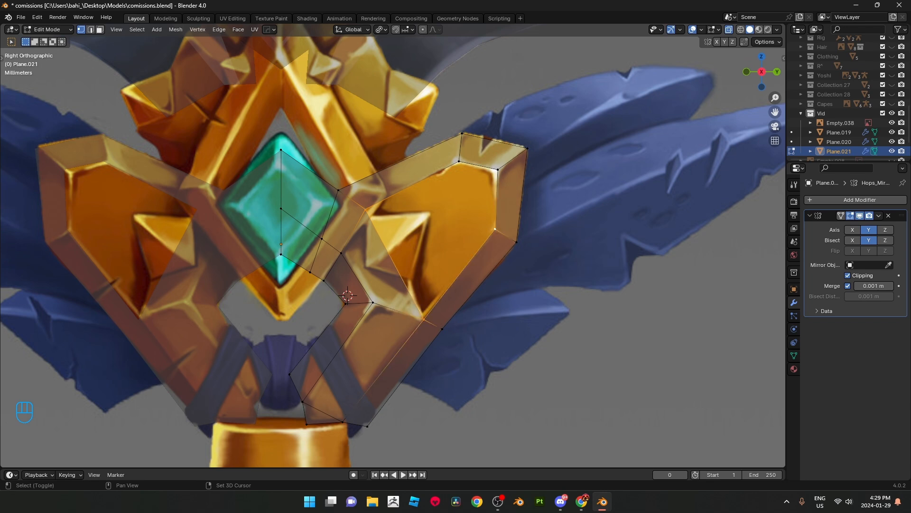
pyautogui.press('f')
# Step: Examine the filled guard plate against the reference image and the blade
pyautogui.scroll(-4, 442, 228)
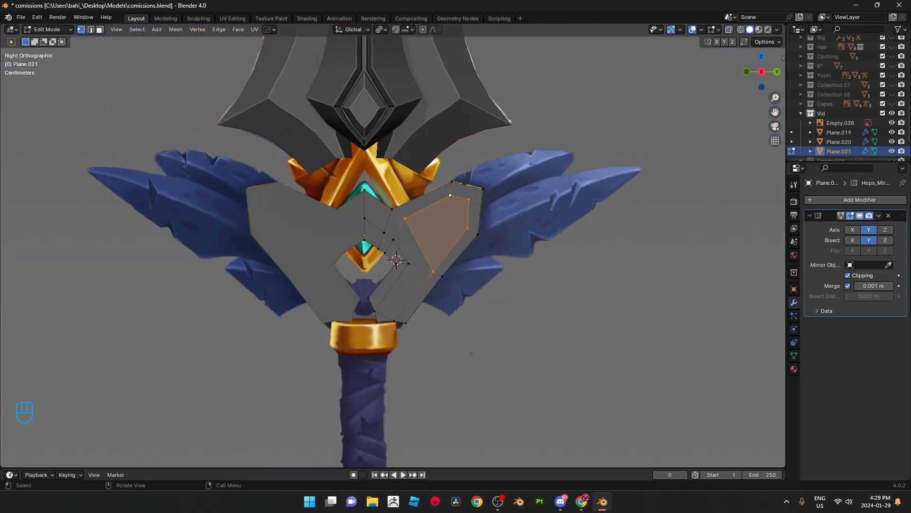
pyautogui.scroll(4, 397, 260)
pyautogui.hotkey('alt', 'z')
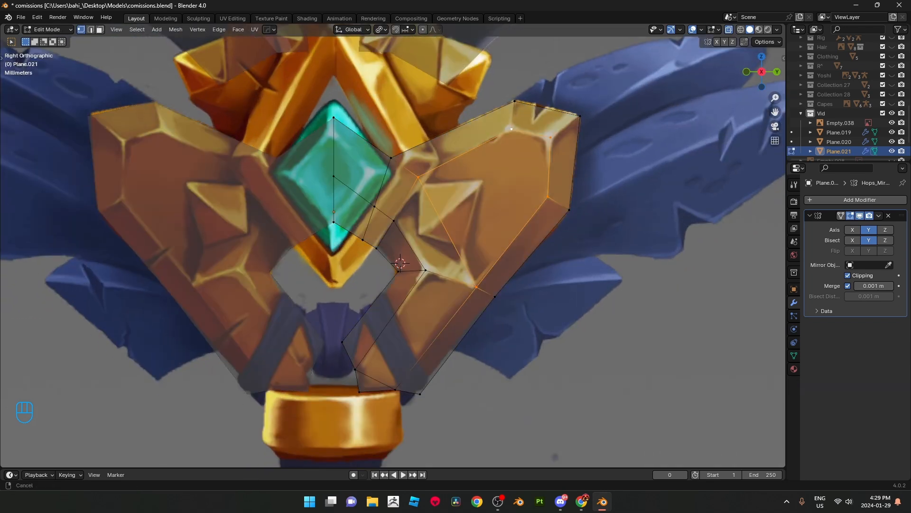
pyautogui.click(501, 186)
pyautogui.scroll(-2, 393, 245)
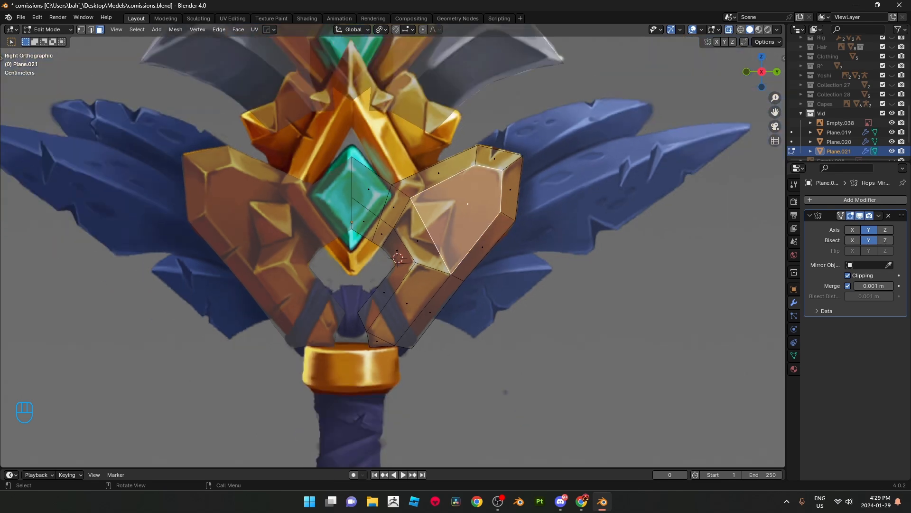
pyautogui.hotkey('alt', 'z')
pyautogui.moveTo(427, 228); pyautogui.dragTo(427, 254, button='middle')
pyautogui.press('Tab')
pyautogui.scroll(-3, 427, 254)
pyautogui.press('KP_3')
pyautogui.scroll(6, 393, 245)
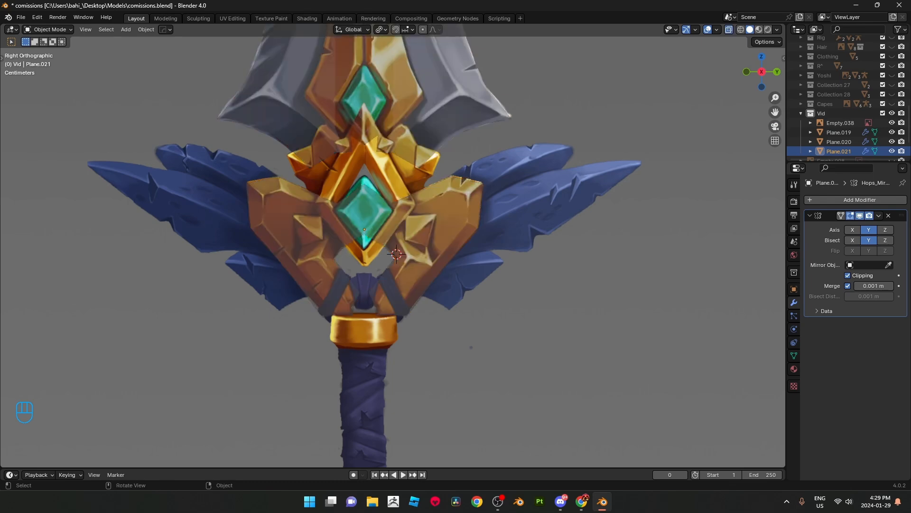
# Step: Move the guard object about 0.0203 m along the X axis
pyautogui.hotkey('alt', 'z')
pyautogui.moveTo(427, 238); pyautogui.dragTo(270, 256, button='middle')
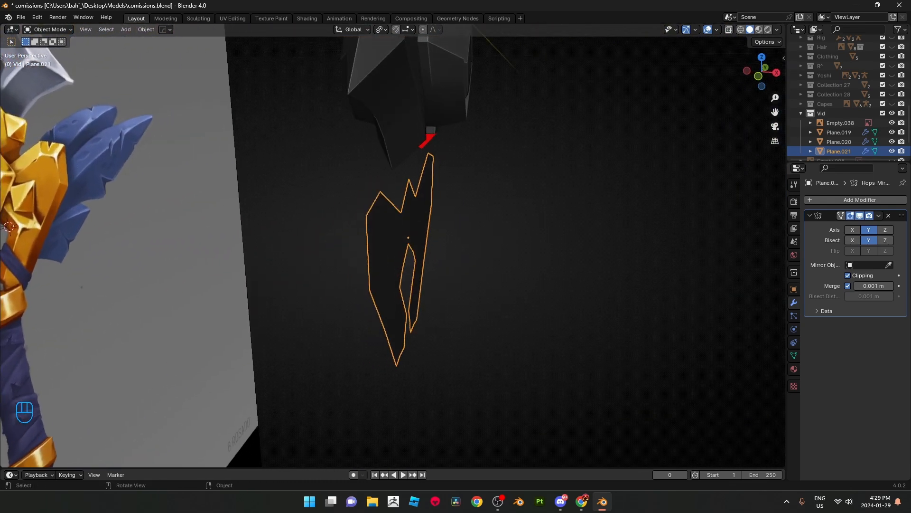
pyautogui.press('g')
pyautogui.press('x')
pyautogui.click(456, 243)
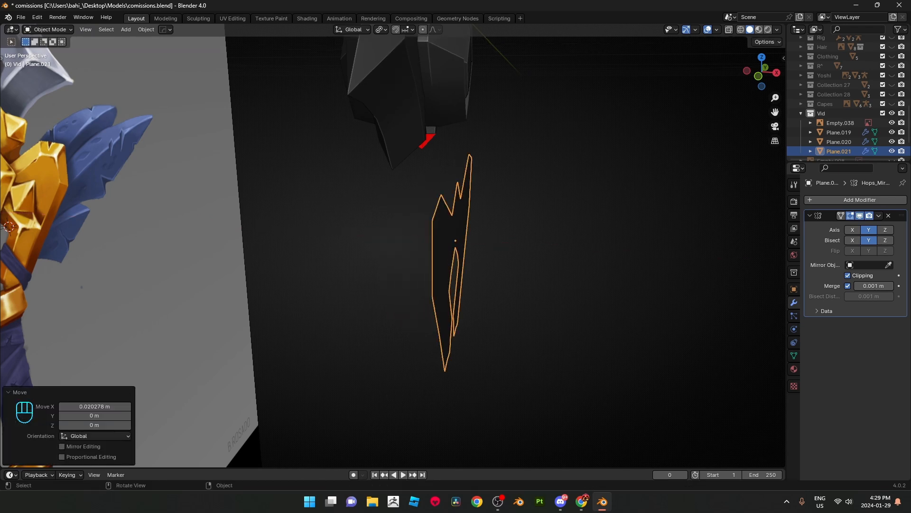
# Step: Set the guard's mirror modifier to use Plane.019 as mirror object and enable mirroring on the Z axis as well
pyautogui.scroll(-3, 393, 252)
pyautogui.press('KP_3')
pyautogui.press('Tab')
pyautogui.hotkey('alt', 'z')
pyautogui.scroll(4, 393, 252)
pyautogui.scroll(-3, 393, 251)
pyautogui.hotkey('alt', 'z')
pyautogui.keyDown('shift'); pyautogui.moveTo(393, 252); pyautogui.dragTo(403, 306, button='middle'); pyautogui.keyUp('shift')
pyautogui.press('Tab')
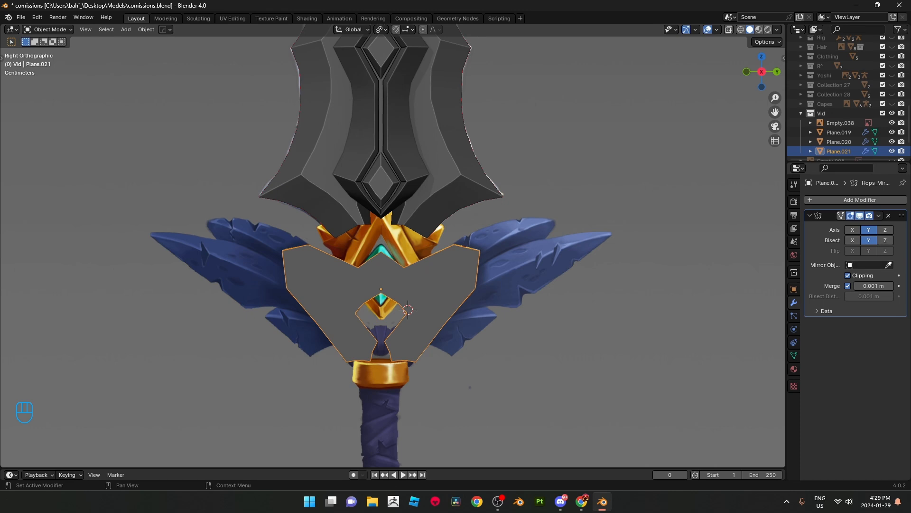
pyautogui.moveTo(399, 285); pyautogui.dragTo(493, 294, button='middle')
pyautogui.click(885, 230)
pyautogui.moveTo(518, 266); pyautogui.dragTo(437, 273, button='middle')
# Step: Select the inner face and the ridge vertices down to the guard's lower end, and raise them along the X axis
pyautogui.press('KP_3')
pyautogui.hotkey('alt', 'z')
pyautogui.press('Tab')
pyautogui.scroll(4, 462, 308)
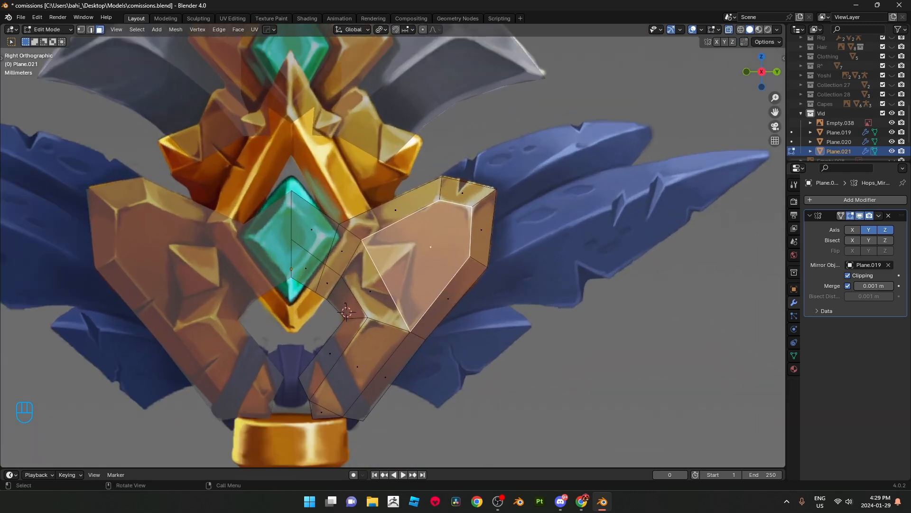
pyautogui.keyDown('shift'); pyautogui.moveTo(462, 307); pyautogui.dragTo(474, 260, button='middle'); pyautogui.keyUp('shift')
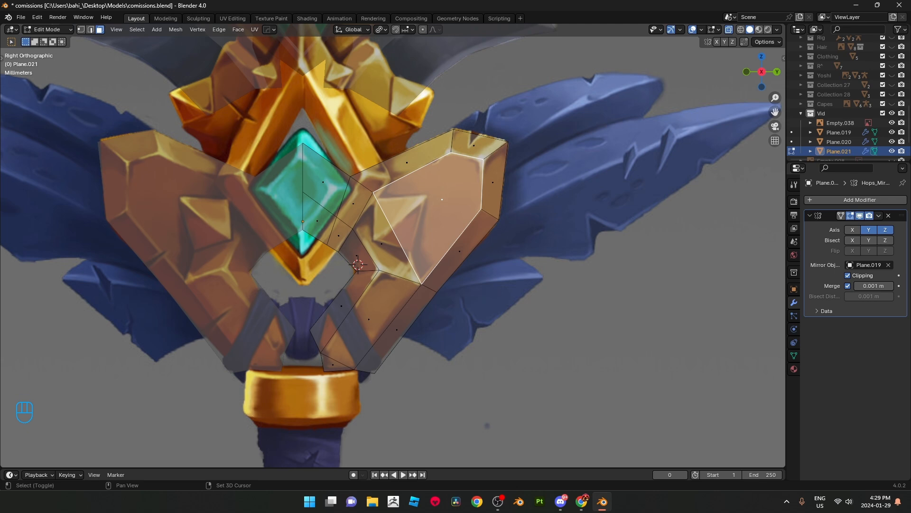
pyautogui.press('1')
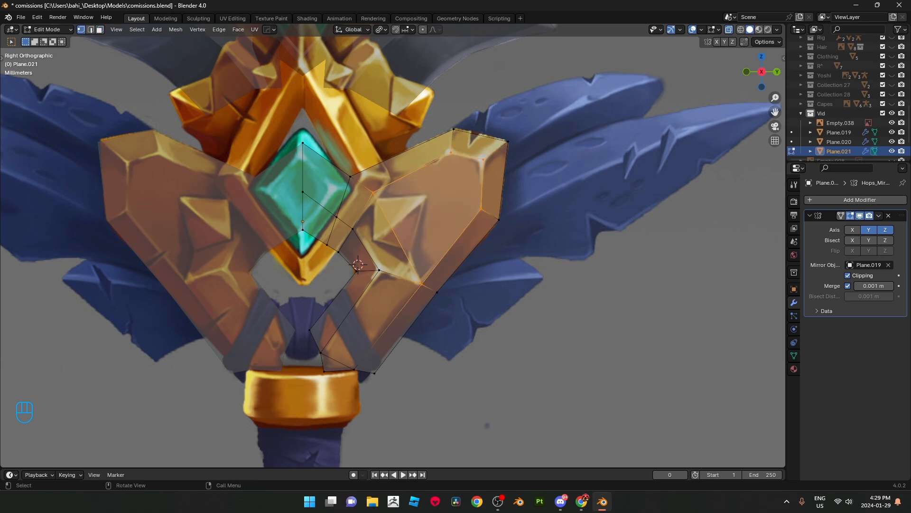
pyautogui.keyDown('ctrl'); pyautogui.click(379, 270); pyautogui.keyUp('ctrl')
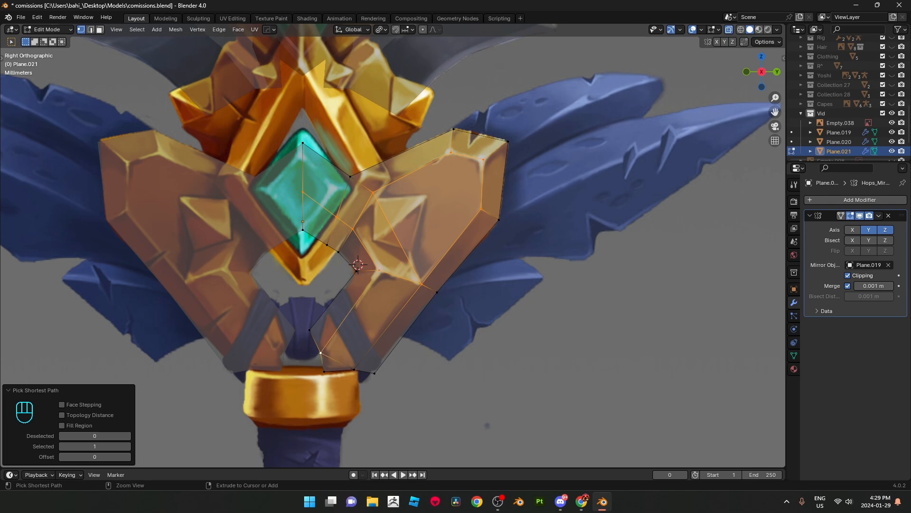
pyautogui.keyDown('ctrl'); pyautogui.click(324, 371); pyautogui.keyUp('ctrl')
pyautogui.hotkey('alt', 'z')
pyautogui.moveTo(326, 370); pyautogui.dragTo(287, 416, button='middle')
pyautogui.press('g')
pyautogui.press('x')
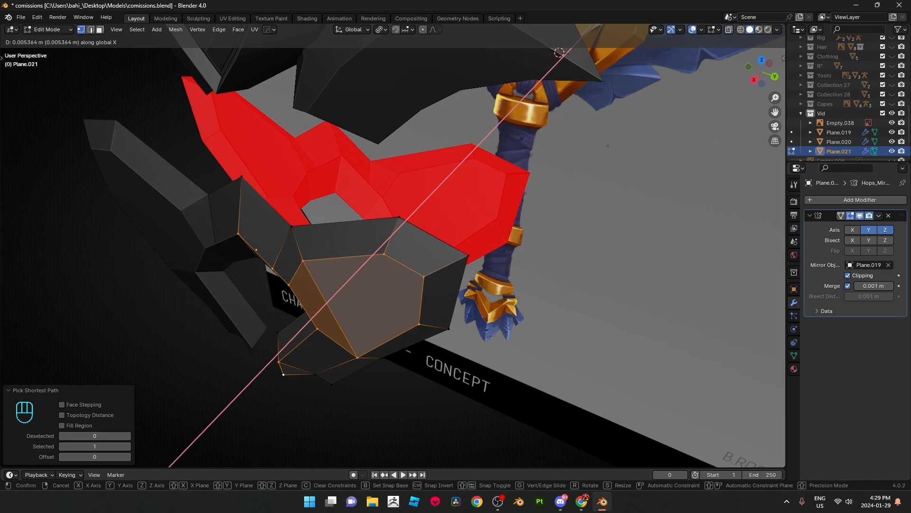
pyautogui.press('Return')
# Step: Apply smooth shading with auto smooth at 30° to the guard object
pyautogui.press('Tab')
pyautogui.moveTo(456, 270); pyautogui.dragTo(479, 237, button='middle')
pyautogui.rightClick(492, 243)
pyautogui.click(492, 243)
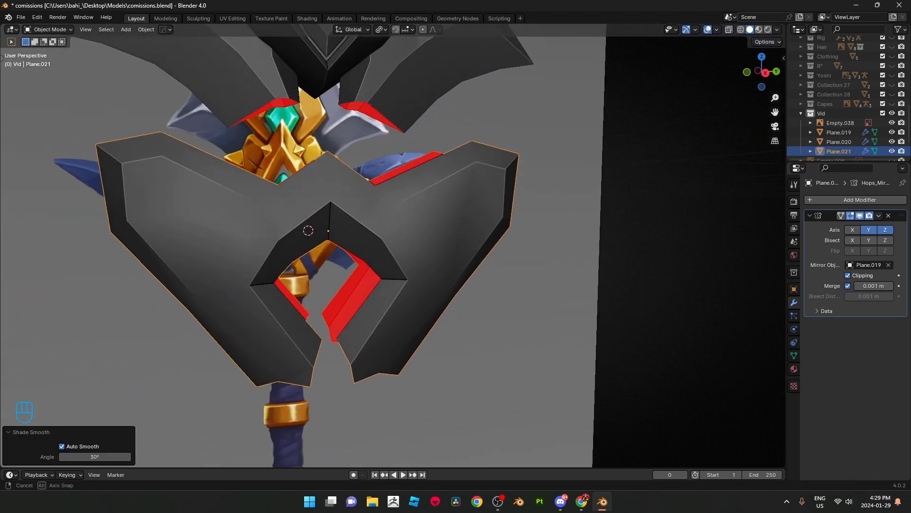
# Step: Move the diagonal edge bordering the wing's large inner face along the X axis to shape the ridge
pyautogui.press('Tab')
pyautogui.press('KP_3')
pyautogui.hotkey('alt', 'z')
pyautogui.scroll(1, 393, 252)
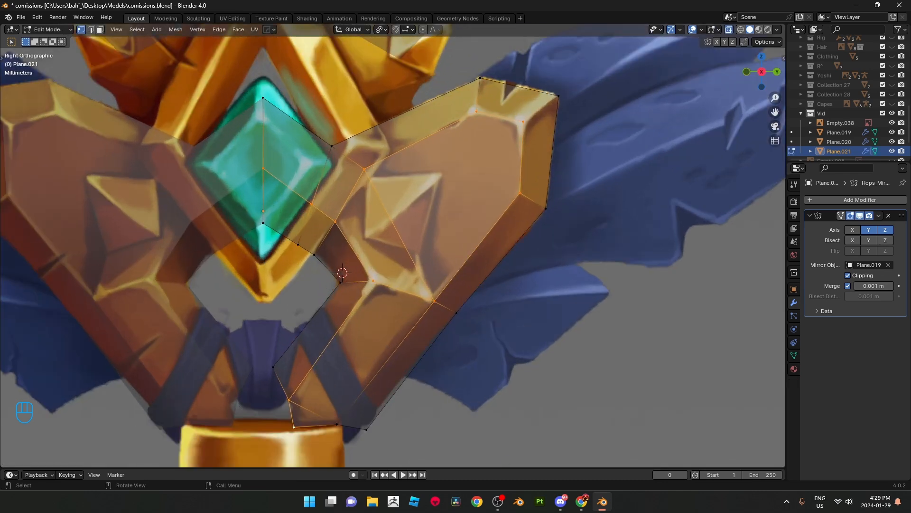
pyautogui.click(404, 243)
pyautogui.hotkey('alt', 'z')
pyautogui.moveTo(403, 243); pyautogui.dragTo(398, 280, button='middle')
pyautogui.press('g')
pyautogui.press('x')
pyautogui.rightClick(534, 232)
pyautogui.press('g')
pyautogui.press('x')
pyautogui.click(397, 285)
pyautogui.press('g')
pyautogui.press('x')
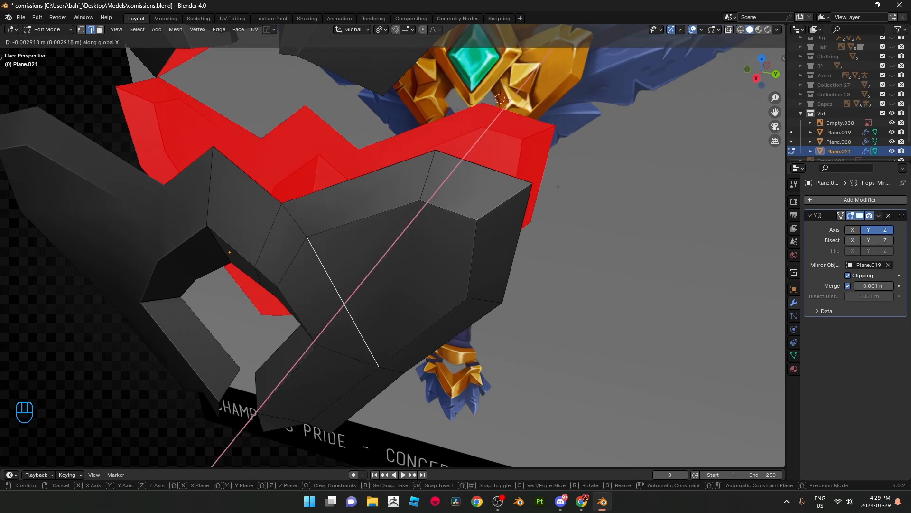
pyautogui.click(338, 302)
# Step: Adjust the depth of the ridge edge beside the central opening by moving it along the X axis
pyautogui.click(298, 316)
pyautogui.moveTo(298, 315); pyautogui.dragTo(340, 294, button='middle')
pyautogui.press('g')
pyautogui.press('x')
pyautogui.click(382, 312)
# Step: Shift a single vertex of the guard's upper ridge along the X axis to refine the surface
pyautogui.press('1')
pyautogui.click(363, 221)
pyautogui.moveTo(363, 220)
pyautogui.mouseDown(button='middle')
pyautogui.moveTo(404, 143)
pyautogui.moveTo(387, 206)
pyautogui.moveTo(350, 215)
pyautogui.mouseUp(button='middle')
pyautogui.press('g')
pyautogui.press('x')
pyautogui.click(412, 137)
# Step: Mark the guard's outer border, inner bevel and ridge edges as sharp
pyautogui.scroll(-6, 387, 207)
pyautogui.press('Tab')
pyautogui.press('Tab')
pyautogui.press('KP_3')
pyautogui.scroll(1, 351, 214)
pyautogui.hotkey('alt', 'z')
pyautogui.press('2')
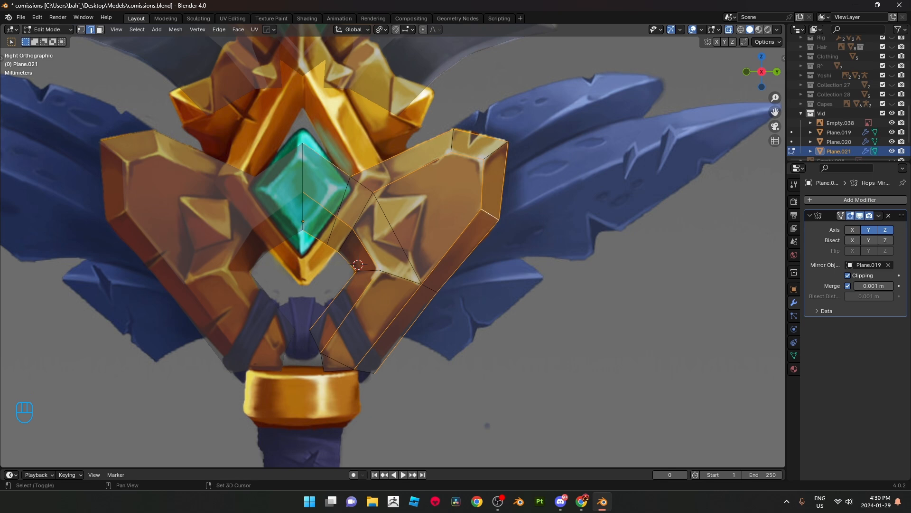
pyautogui.hotkey('ctrl', 'e')
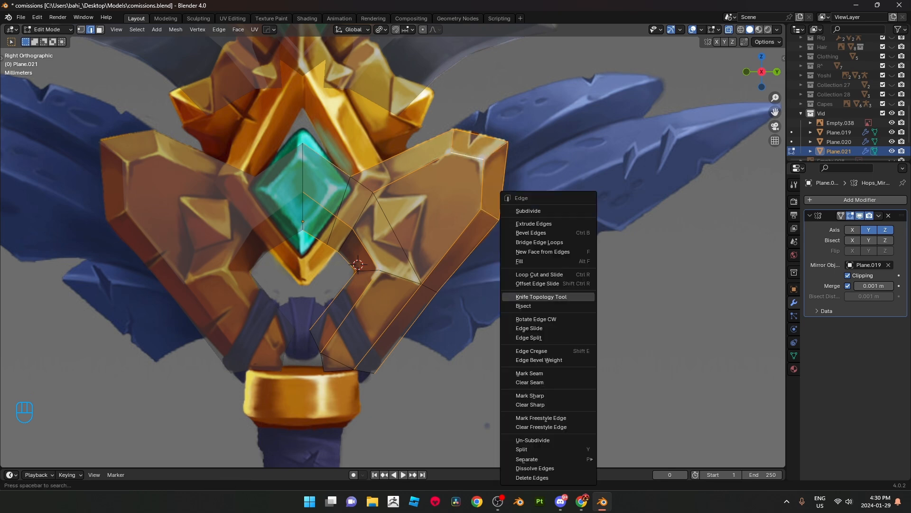
pyautogui.click(531, 395)
pyautogui.hotkey('alt', 'z')
pyautogui.press('Tab')
# Step: Select the remaining crease edges around the guard's wing and gem frame and mark them sharp
pyautogui.scroll(-5, 530, 361)
pyautogui.keyDown('shift'); pyautogui.moveTo(530, 332); pyautogui.dragTo(530, 353, button='middle'); pyautogui.keyUp('shift')
pyautogui.scroll(4, 530, 353)
pyautogui.press('Tab')
pyautogui.hotkey('alt', 'z')
pyautogui.scroll(3, 393, 246)
pyautogui.hotkey('ctrl', 'e')
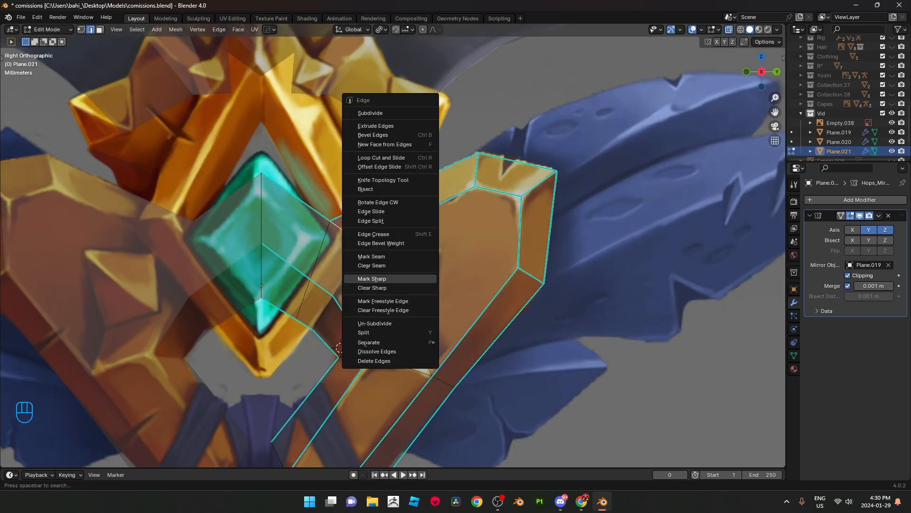
pyautogui.click(372, 278)
pyautogui.hotkey('alt', 'z')
pyautogui.scroll(-7, 393, 247)
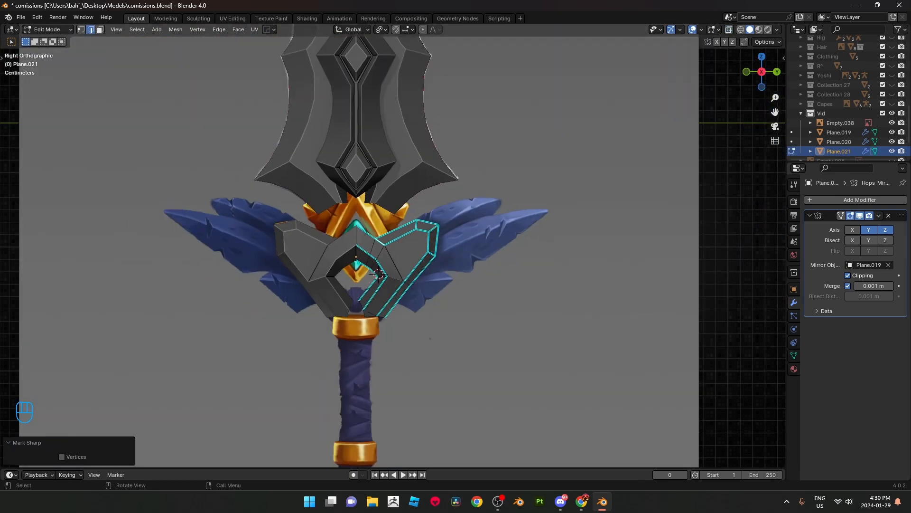
# Step: Extrude the guard's border edges backward along the X axis to form side walls
pyautogui.press('Tab')
pyautogui.moveTo(393, 246); pyautogui.dragTo(445, 194, button='middle')
pyautogui.press('Tab')
pyautogui.press('g')
pyautogui.press('x')
pyautogui.click(327, 280)
# Step: Extrude the edges at the guard's lower end about -0.061 m along the X axis to close off that side
pyautogui.keyDown('alt'); pyautogui.click(408, 279); pyautogui.keyUp('alt')
pyautogui.moveTo(407, 279); pyautogui.dragTo(418, 228, button='middle')
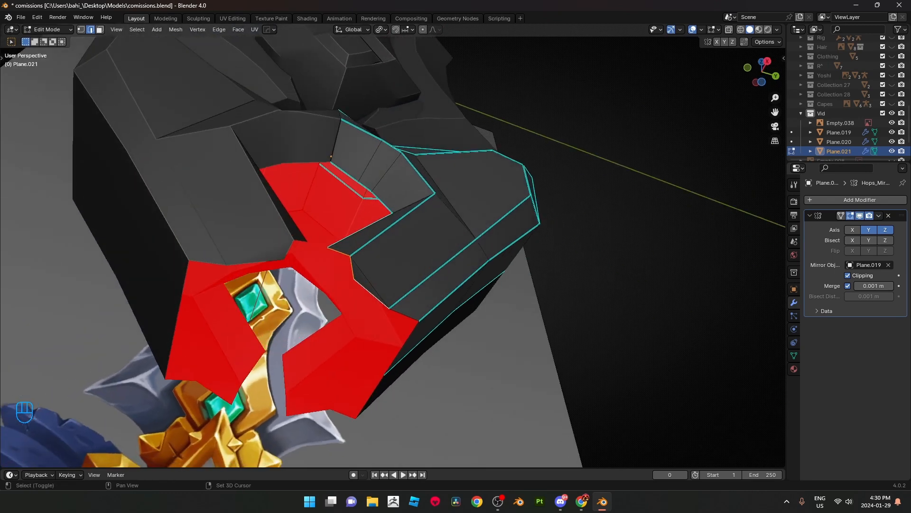
pyautogui.keyDown('shift'); pyautogui.click(404, 315); pyautogui.keyUp('shift')
pyautogui.moveTo(404, 315); pyautogui.dragTo(419, 321, button='middle')
pyautogui.press('e')
pyautogui.press('x')
pyautogui.click(368, 363)
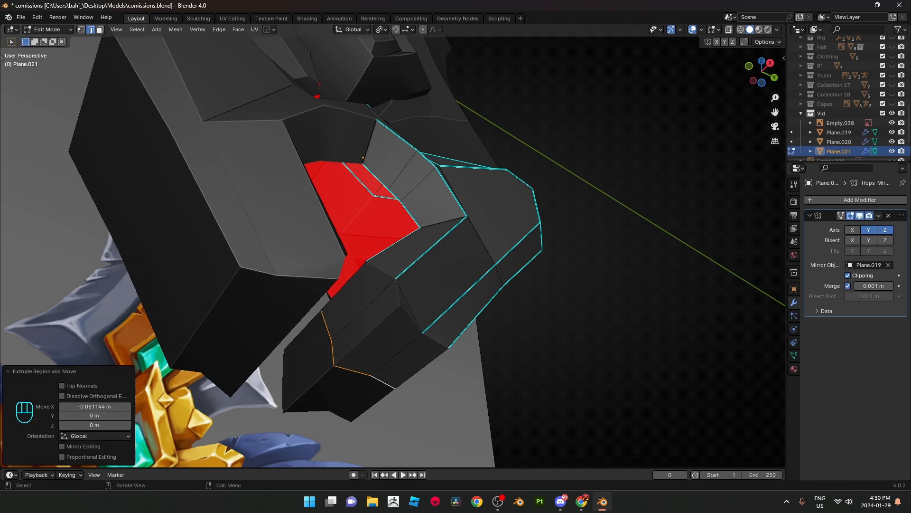
# Step: Merge all of the guard mesh's overlapping vertices by distance
pyautogui.press('a')
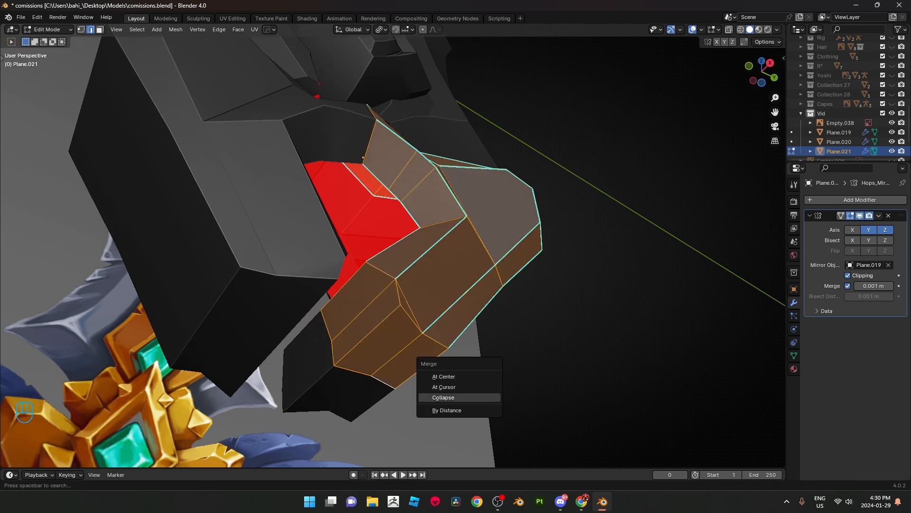
pyautogui.press('b')
pyautogui.press('1')
pyautogui.click(335, 365)
pyautogui.press('g')
pyautogui.rightClick(337, 363)
pyautogui.moveTo(337, 363); pyautogui.dragTo(294, 427, button='middle')
pyautogui.scroll(2, 399, 257)
pyautogui.keyDown('shift'); pyautogui.moveTo(380, 304); pyautogui.dragTo(451, 252, button='middle'); pyautogui.keyUp('shift')
pyautogui.moveTo(148, 229); pyautogui.dragTo(240, 327, button='middle')
# Step: Select the guard's inner opening edge path from its upper to its lower corner and move it along the X axis
pyautogui.press('1')
pyautogui.moveTo(332, 266); pyautogui.dragTo(392, 245, button='middle')
pyautogui.press('KP_3')
pyautogui.hotkey('alt', 'z')
pyautogui.scroll(3, 392, 243)
pyautogui.hotkey('alt', 'z')
pyautogui.moveTo(392, 245); pyautogui.dragTo(431, 240, button='middle')
pyautogui.scroll(-2, 444, 233)
pyautogui.scroll(2, 445, 239)
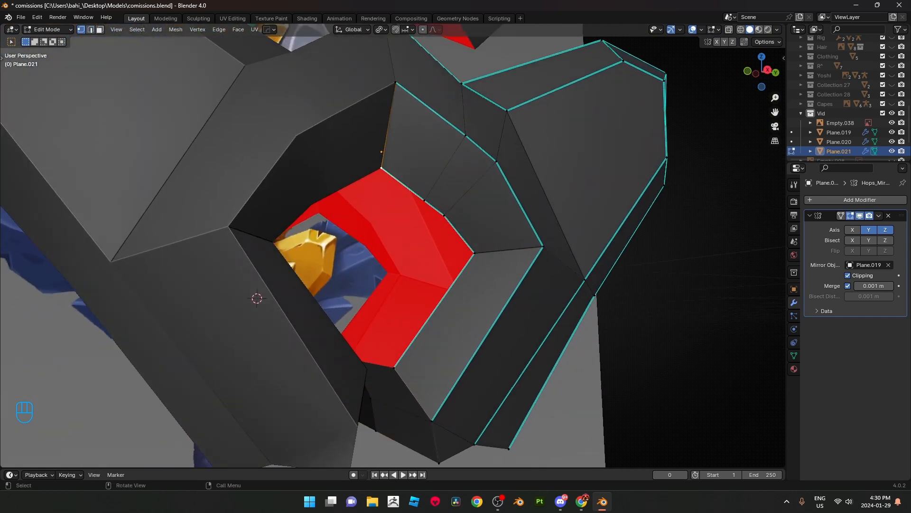
pyautogui.keyDown('ctrl'); pyautogui.click(394, 367); pyautogui.keyUp('ctrl')
pyautogui.scroll(-3, 394, 367)
pyautogui.moveTo(394, 367); pyautogui.dragTo(256, 366, button='middle')
pyautogui.press('g')
pyautogui.press('x')
pyautogui.click(403, 366)
pyautogui.press('Tab')
pyautogui.press('Tab')
pyautogui.press('g')
pyautogui.press('x')
pyautogui.click(403, 380)
pyautogui.scroll(-4, 403, 380)
pyautogui.press('Tab')
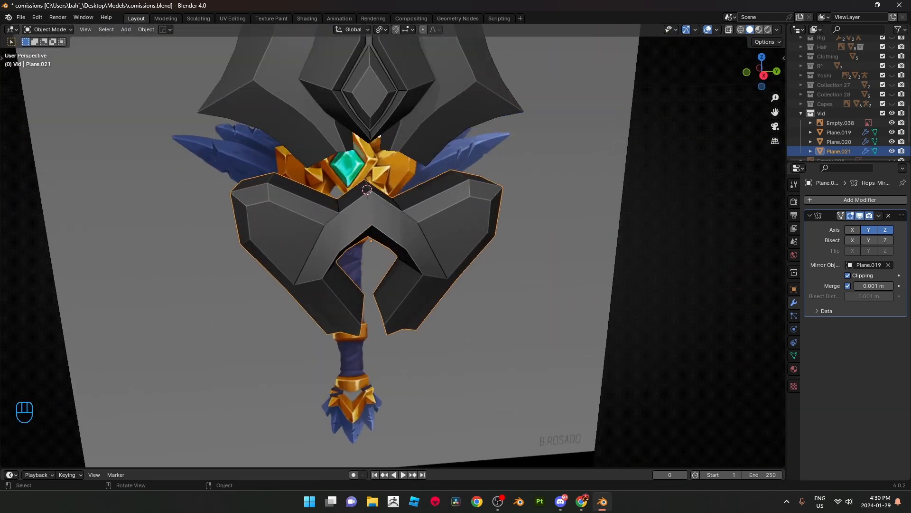
# Step: Check the whole guard against the reference art in the right orthographic view and save the file
pyautogui.press('KP_3')
pyautogui.press('Tab')
pyautogui.hotkey('alt', 'z')
pyautogui.scroll(4, 393, 245)
pyautogui.scroll(-4, 393, 245)
pyautogui.hotkey('alt', 'z')
pyautogui.press('Tab')
pyautogui.scroll(-4, 398, 250)
pyautogui.scroll(2, 396, 248)
pyautogui.hotkey('alt', 'a')
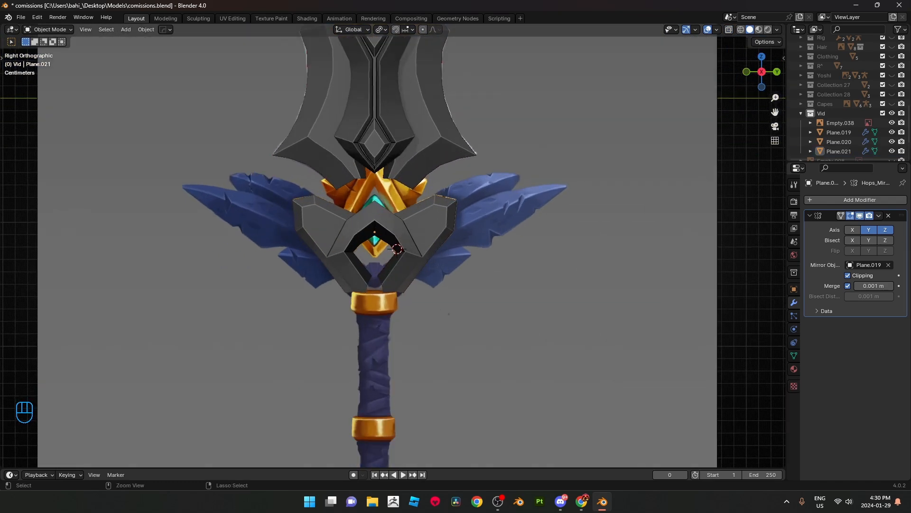
pyautogui.hotkey('ctrl', 's')
# Step: Move the guard object about -0.0086 m along the X axis
pyautogui.moveTo(397, 249); pyautogui.dragTo(481, 272, button='middle')
pyautogui.click(430, 268)
pyautogui.press('s')
pyautogui.press('x')
pyautogui.rightClick(567, 281)
pyautogui.scroll(2, 430, 247)
pyautogui.press('g')
pyautogui.press('x')
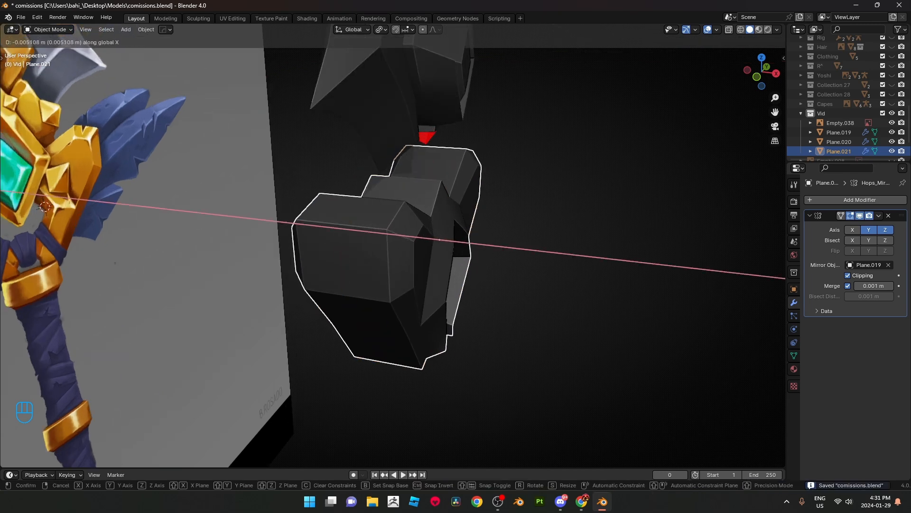
pyautogui.press('Return')
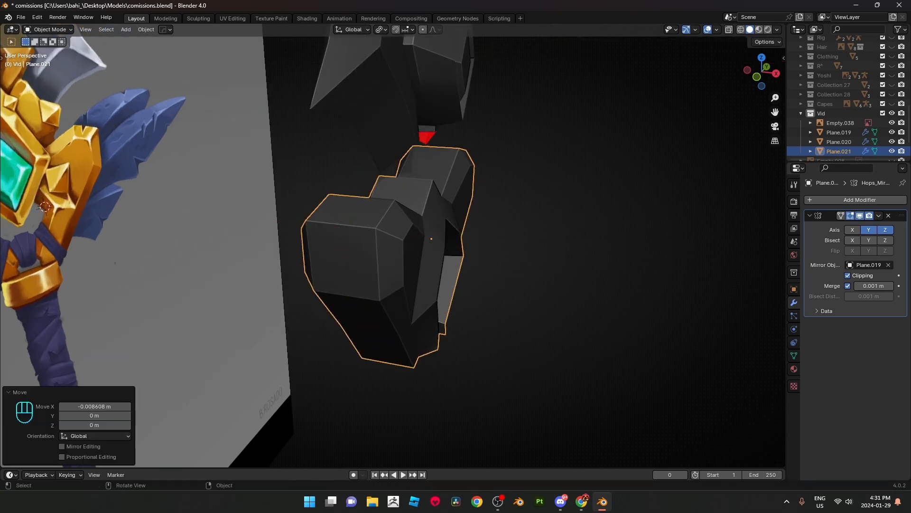
pyautogui.press('KP_3')
pyautogui.hotkey('shift', 'a')
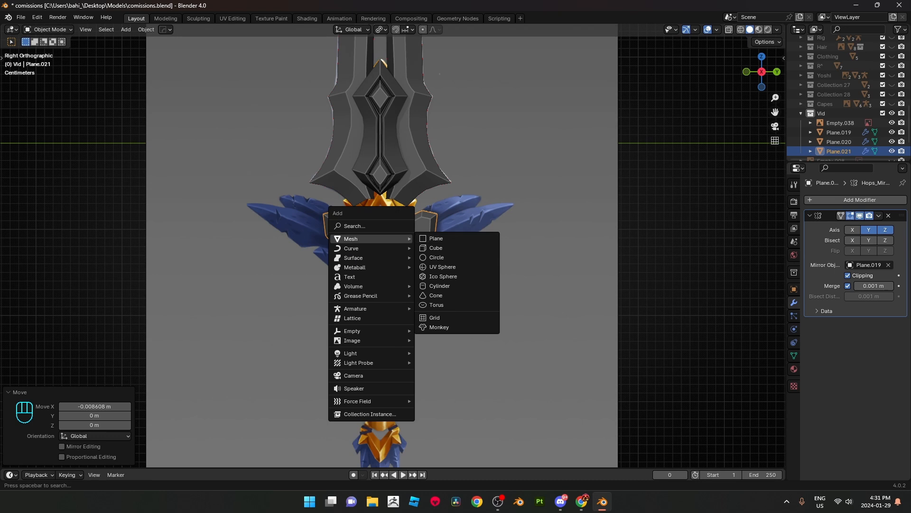
pyautogui.click(437, 238)
pyautogui.scroll(4, 436, 238)
pyautogui.press('g')
pyautogui.press('z')
pyautogui.click(437, 193)
pyautogui.write('ry')
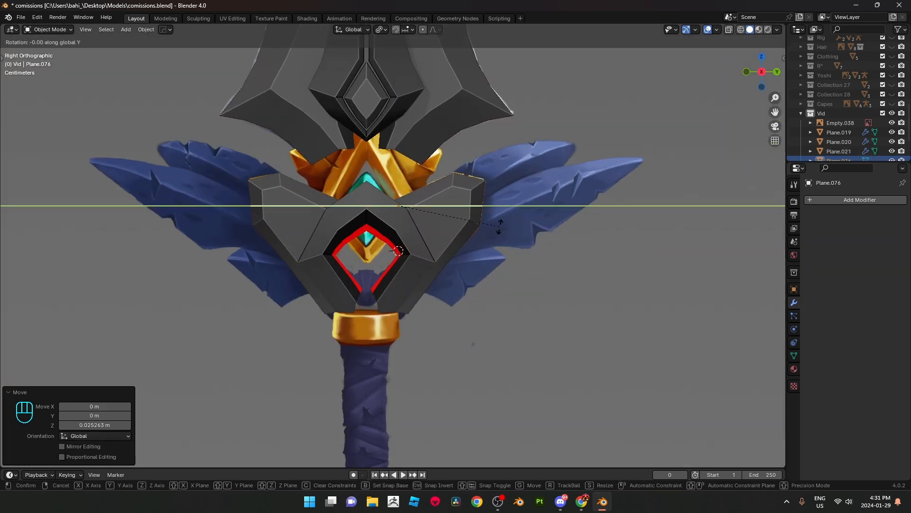
pyautogui.write('90')
pyautogui.press('Return')
pyautogui.scroll(-6, 396, 250)
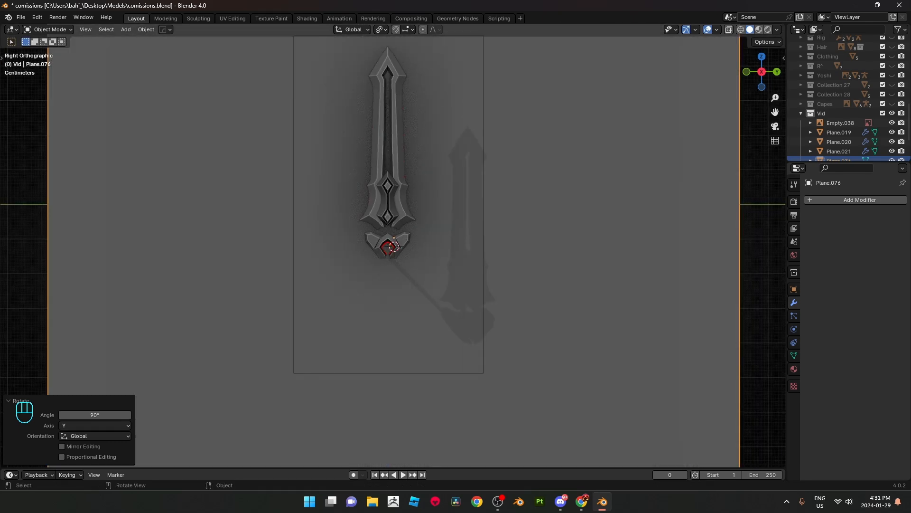
pyautogui.press('s')
pyautogui.scroll(6, 394, 247)
pyautogui.click(397, 248)
pyautogui.press('x')
pyautogui.click(493, 252)
# Step: Reset the 3D cursor to the world origin and return to the right orthographic view of the guard
pyautogui.hotkey('shift', 'c')
pyautogui.scroll(8, 393, 245)
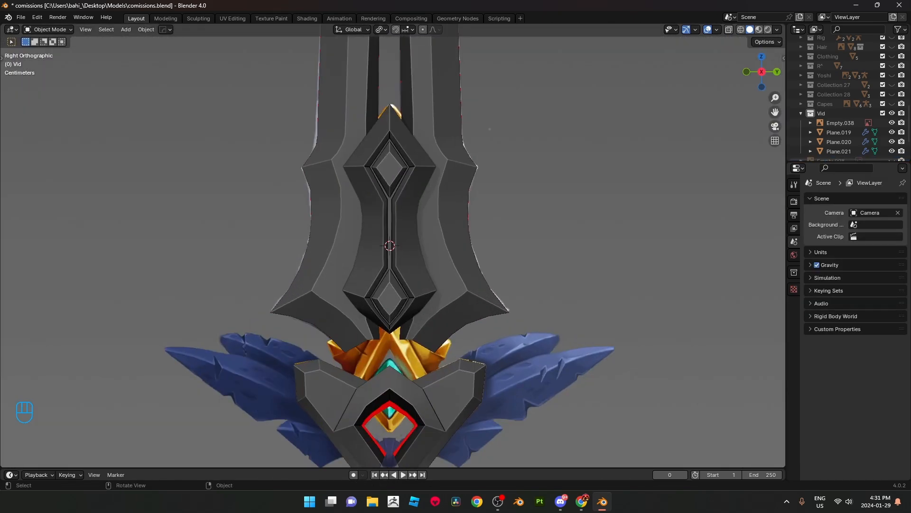
pyautogui.scroll(-6, 393, 245)
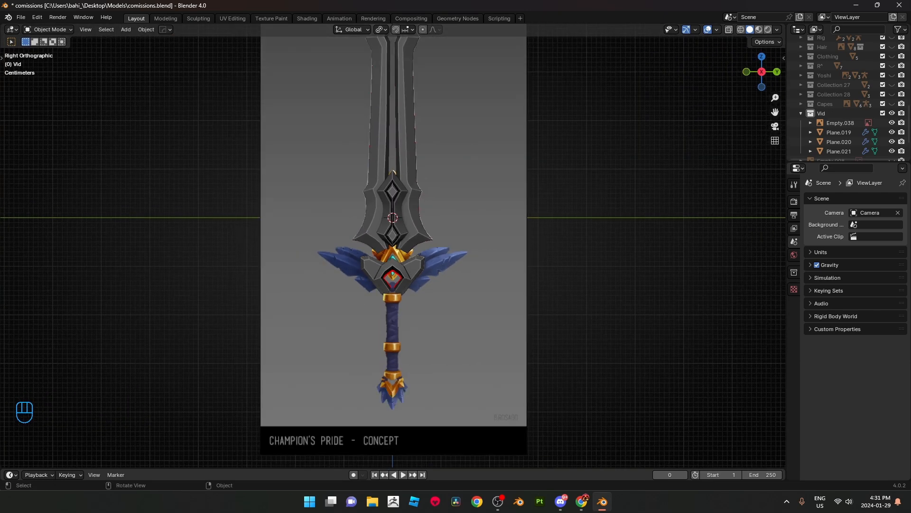
pyautogui.moveTo(393, 245); pyautogui.dragTo(354, 237, button='middle')
pyautogui.press('KP_3')
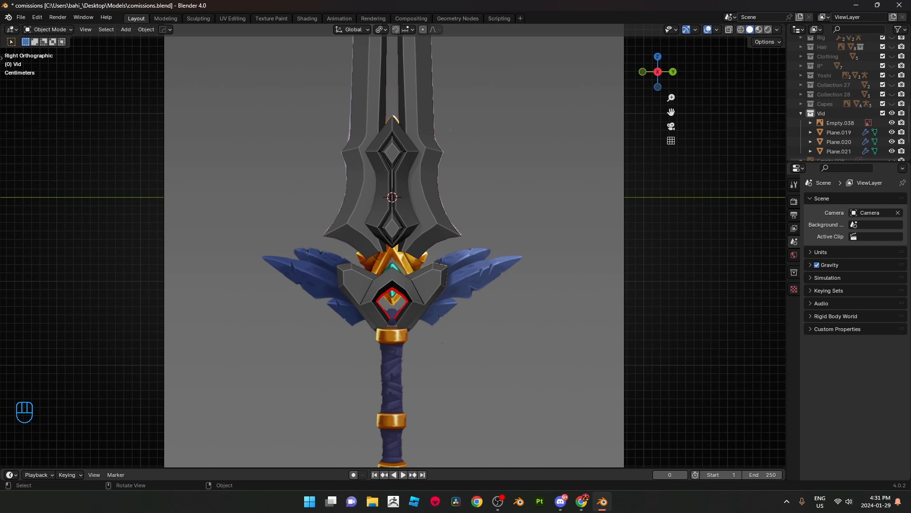
pyautogui.press('n')
pyautogui.press('n')
pyautogui.scroll(4, 413, 232)
# Step: Add a plane, move it down along Z between the blade and the guard, and rotate it 90° about Y
pyautogui.hotkey('shift', 'a')
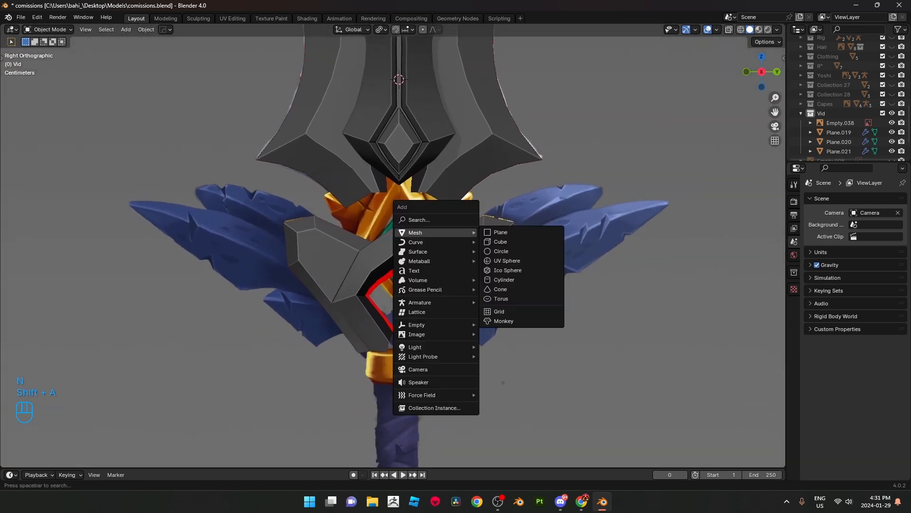
pyautogui.click(501, 232)
pyautogui.scroll(-4, 501, 232)
pyautogui.scroll(3, 501, 232)
pyautogui.press('g')
pyautogui.press('z')
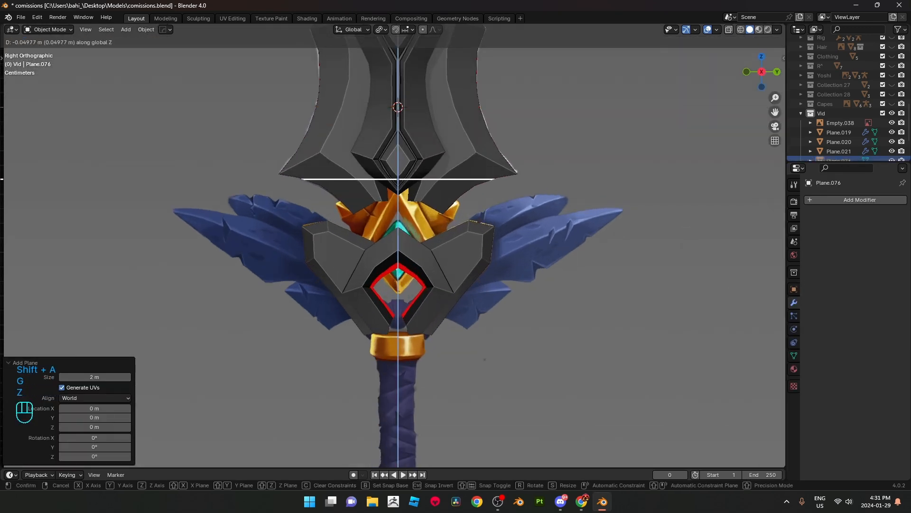
pyautogui.click(400, 239)
pyautogui.press('r')
pyautogui.press('y')
pyautogui.press('9')
pyautogui.press('0')
pyautogui.click(400, 238)
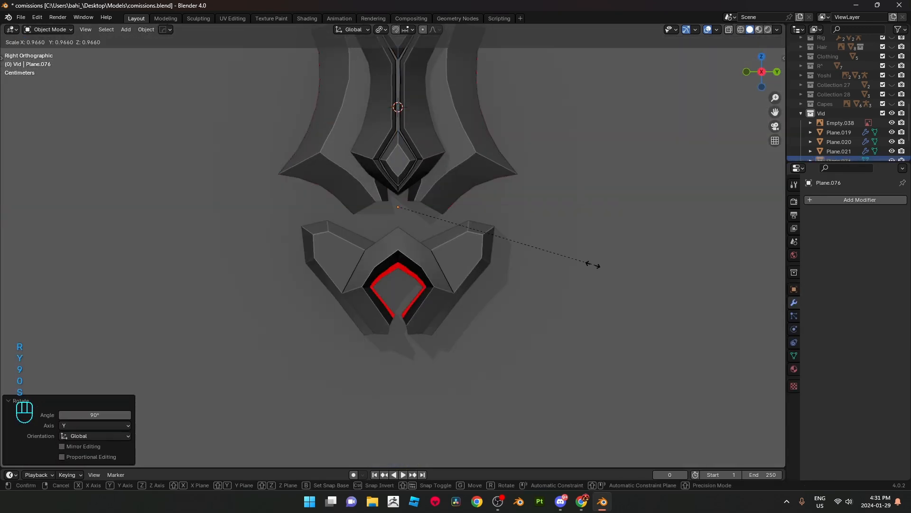
# Step: Scale the new plane down to a small square just below the blade's lower gem and rotate it 180° about Y
pyautogui.press('s')
pyautogui.click(398, 179)
pyautogui.press('s')
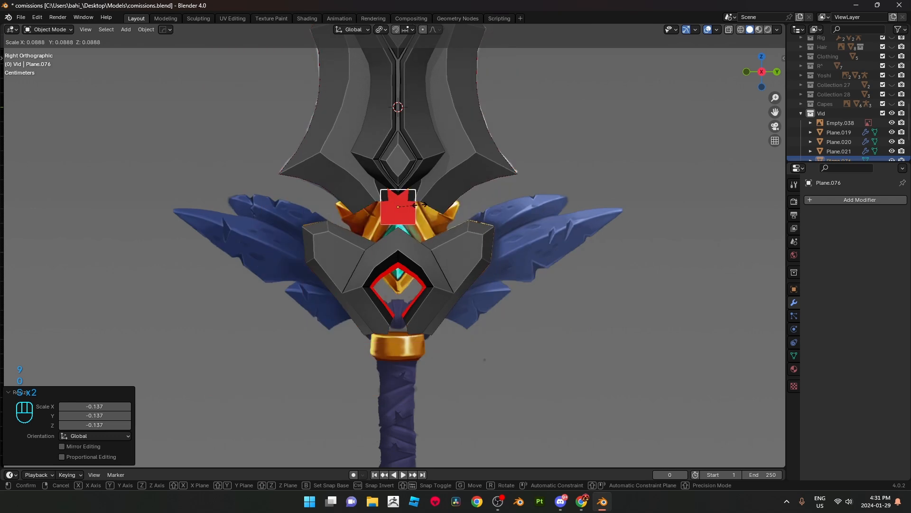
pyautogui.click(421, 204)
pyautogui.scroll(3, 420, 204)
pyautogui.press('r')
pyautogui.press('y')
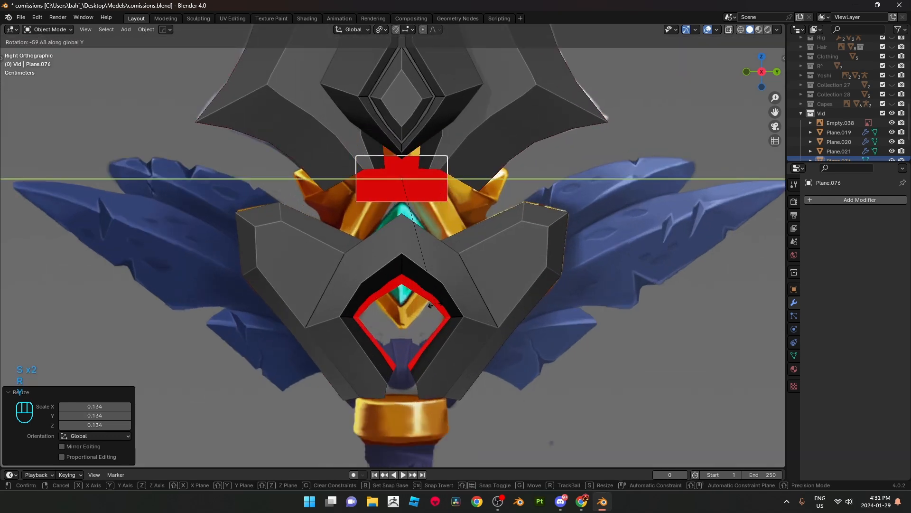
pyautogui.press('1')
pyautogui.click(431, 305)
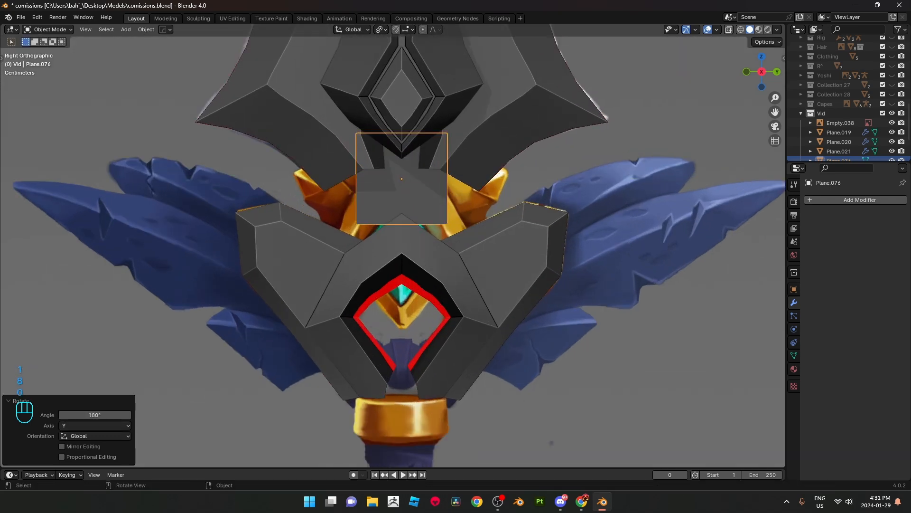
# Step: Turn on X-ray, scale the plane by 0.372 and move it up along Z over the reference's gold center spike
pyautogui.scroll(5, 431, 305)
pyautogui.hotkey('alt', 'z')
pyautogui.press('g')
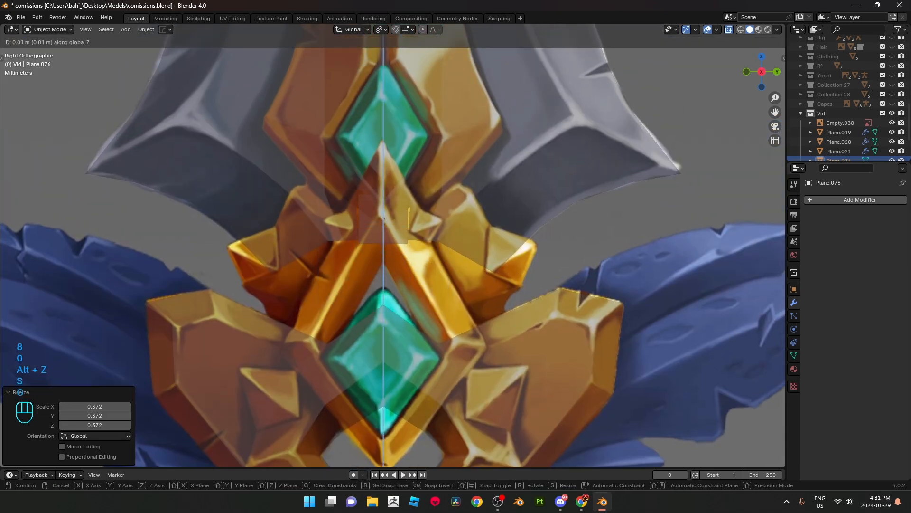
pyautogui.click(393, 245)
# Step: Add a vertical center loop cut to the plane and move its vertices up along Z to follow the gold spike's point
pyautogui.press('Tab')
pyautogui.scroll(2, 393, 245)
pyautogui.rightClick(387, 186)
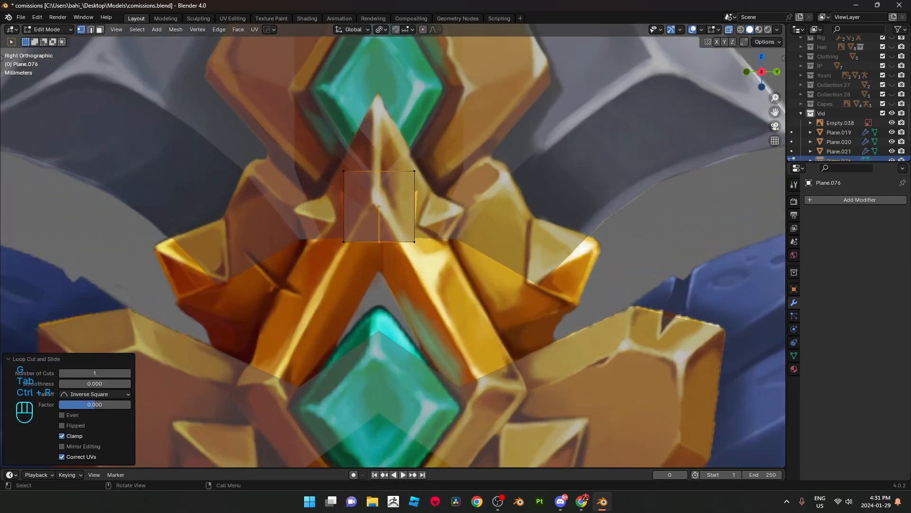
pyautogui.press('g')
pyautogui.press('z')
pyautogui.click(377, 210)
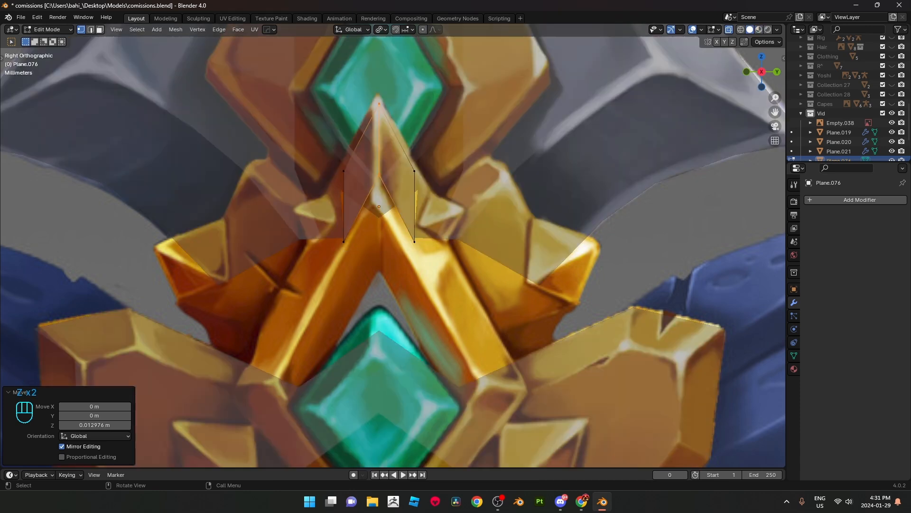
pyautogui.click(379, 175)
pyautogui.press('g')
pyautogui.press('z')
pyautogui.click(380, 197)
# Step: Delete the left-hand vertices of the spike plane, leaving only its right half
pyautogui.moveTo(330, 136); pyautogui.dragTo(359, 260)
pyautogui.press('x')
pyautogui.click(427, 238)
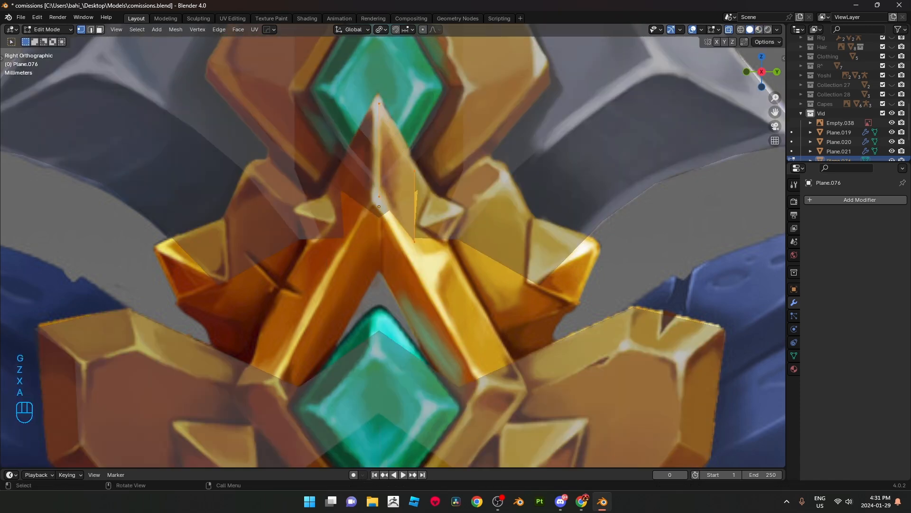
pyautogui.press('a')
pyautogui.hotkey('alt', 'x')
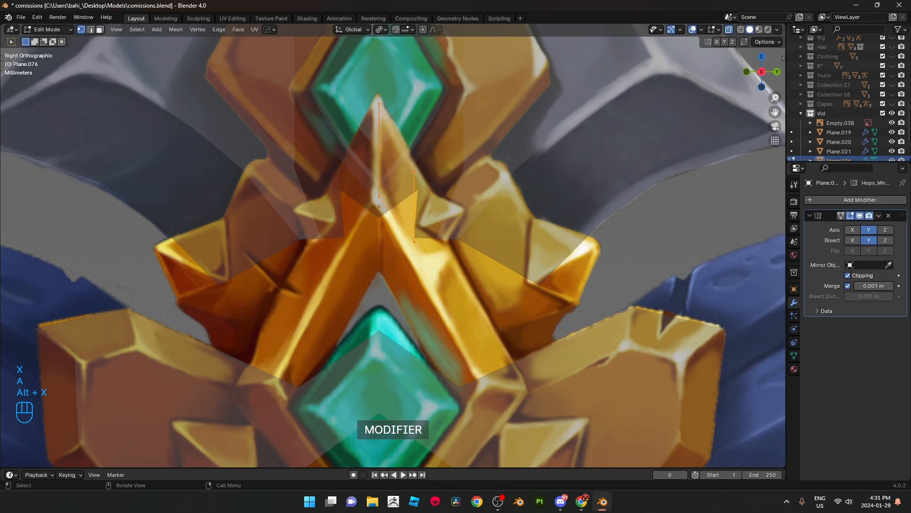
pyautogui.hotkey('ctrl', 'z')
# Step: Turn off X-ray and move the half spike piece forward along the X axis in front of the blade's lower gem
pyautogui.hotkey('alt', 'z')
pyautogui.scroll(-5, 394, 246)
pyautogui.moveTo(394, 245)
pyautogui.mouseDown(button='middle')
pyautogui.moveTo(313, 247)
pyautogui.moveTo(491, 245)
pyautogui.moveTo(409, 246)
pyautogui.mouseUp(button='middle')
pyautogui.scroll(-3, 393, 245)
pyautogui.press('KP_Decimal')
pyautogui.press('Tab')
pyautogui.scroll(-9, 393, 245)
pyautogui.press('g')
pyautogui.press('x')
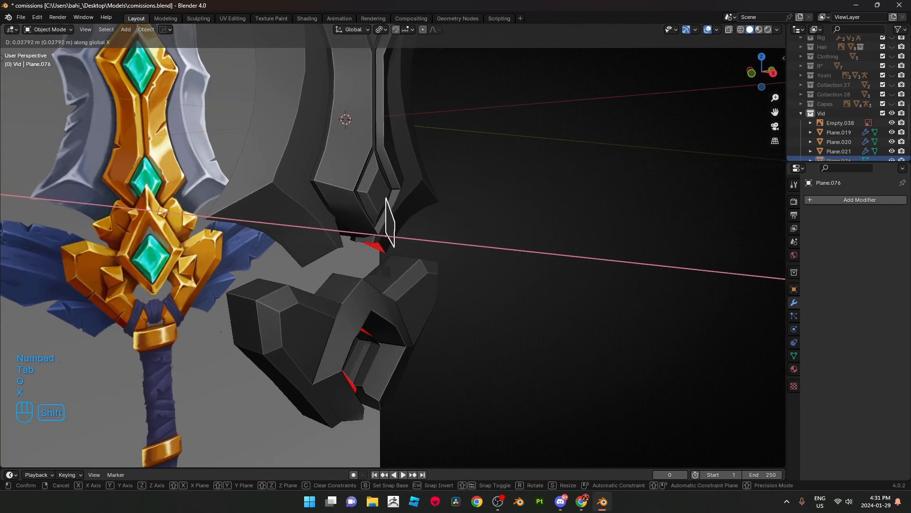
pyautogui.click(408, 245)
# Step: Move the selected inner opening edges of the guard mesh along the X axis
pyautogui.moveTo(408, 245); pyautogui.dragTo(435, 168, button='middle')
pyautogui.scroll(-1, 409, 244)
pyautogui.scroll(2, 451, 245)
pyautogui.press('Tab')
pyautogui.press('Tab')
pyautogui.click(412, 259)
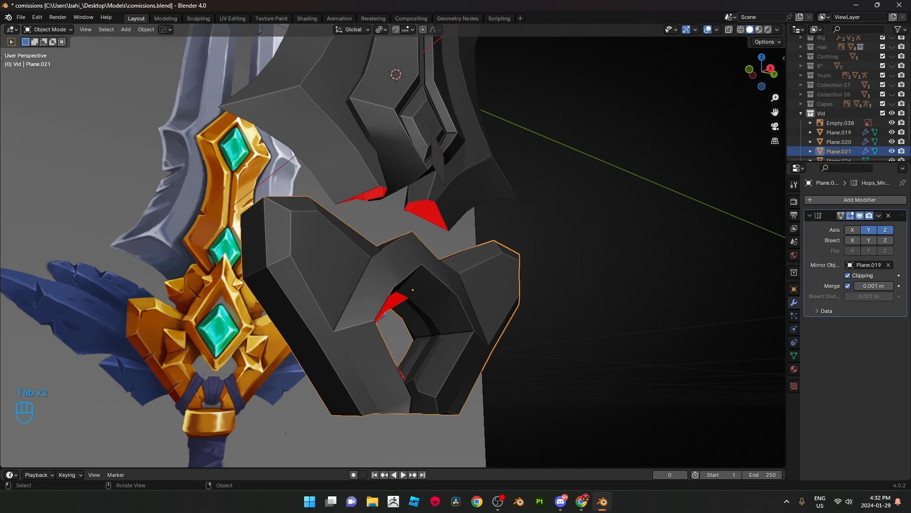
pyautogui.moveTo(413, 258)
pyautogui.mouseDown(button='middle')
pyautogui.moveTo(436, 241)
pyautogui.moveTo(409, 252)
pyautogui.mouseUp(button='middle')
pyautogui.press('Tab')
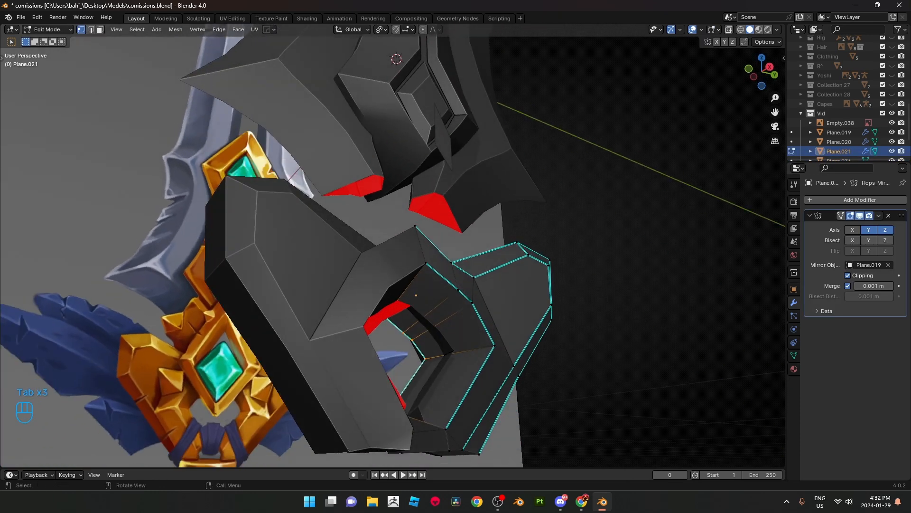
pyautogui.press('g')
pyautogui.press('x')
pyautogui.click(418, 323)
pyautogui.press('Tab')
# Step: Edit the half spike piece in the side view with X-ray, fitting its outer vertex to the reference and moving its tip along Z
pyautogui.keyDown('shift'); pyautogui.moveTo(434, 147); pyautogui.dragTo(433, 250, button='middle'); pyautogui.keyUp('shift')
pyautogui.click(439, 228)
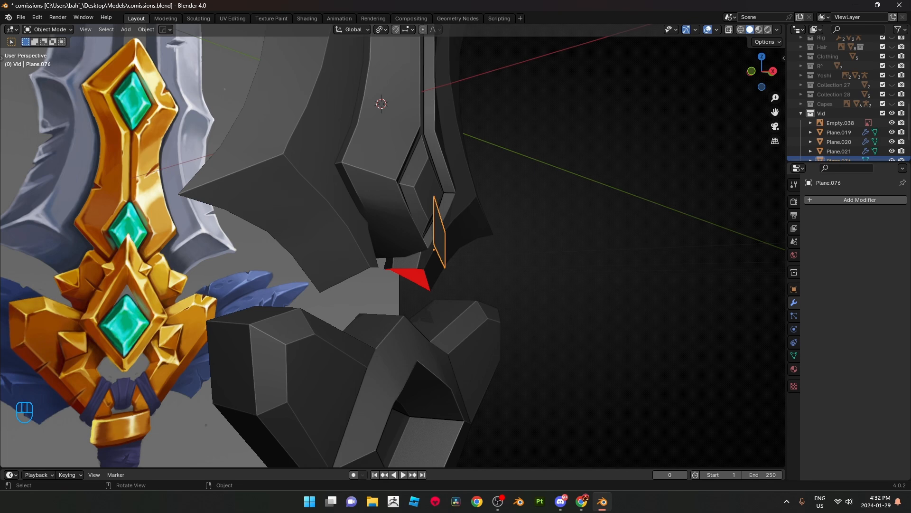
pyautogui.scroll(-4, 433, 250)
pyautogui.moveTo(434, 250); pyautogui.dragTo(361, 248, button='middle')
pyautogui.scroll(2, 441, 248)
pyautogui.press('KP_3')
pyautogui.press('Tab')
pyautogui.hotkey('alt', 'z')
pyautogui.scroll(6, 401, 248)
pyautogui.click(455, 208)
pyautogui.press('g')
pyautogui.click(464, 206)
pyautogui.press('g')
pyautogui.click(462, 209)
pyautogui.click(408, 119)
pyautogui.press('g')
pyautogui.press('z')
pyautogui.click(407, 110)
# Step: Reposition the spike piece's lower vertex and inner center vertex to follow the reference's gold point
pyautogui.click(454, 302)
pyautogui.press('g')
pyautogui.click(444, 316)
pyautogui.click(408, 243)
pyautogui.press('g')
pyautogui.click(407, 243)
# Step: Move the spike piece's two side vertices to the inner and outer points of the diamond frame's right corner
pyautogui.press('2')
pyautogui.scroll(-3, 407, 243)
pyautogui.keyDown('shift'); pyautogui.moveTo(407, 243); pyautogui.dragTo(376, 179, button='middle'); pyautogui.keyUp('shift')
pyautogui.press('2')
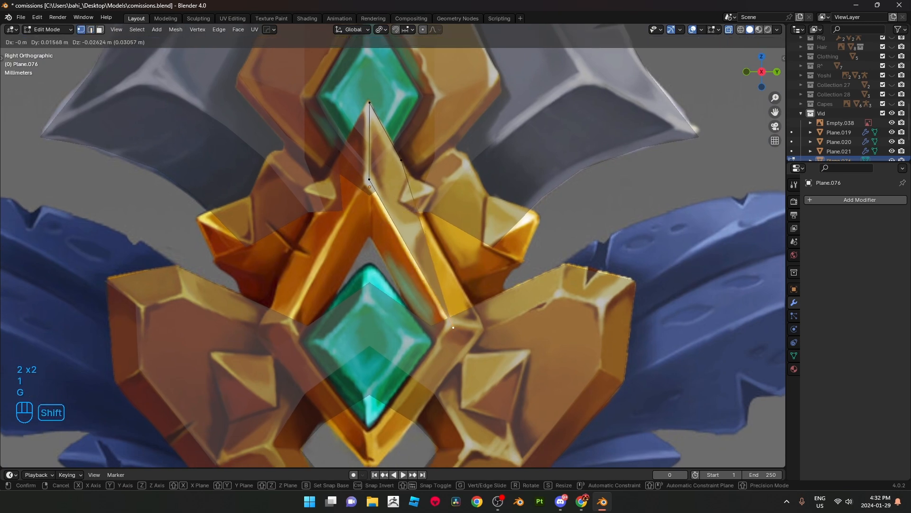
pyautogui.click(453, 328)
pyautogui.press('g')
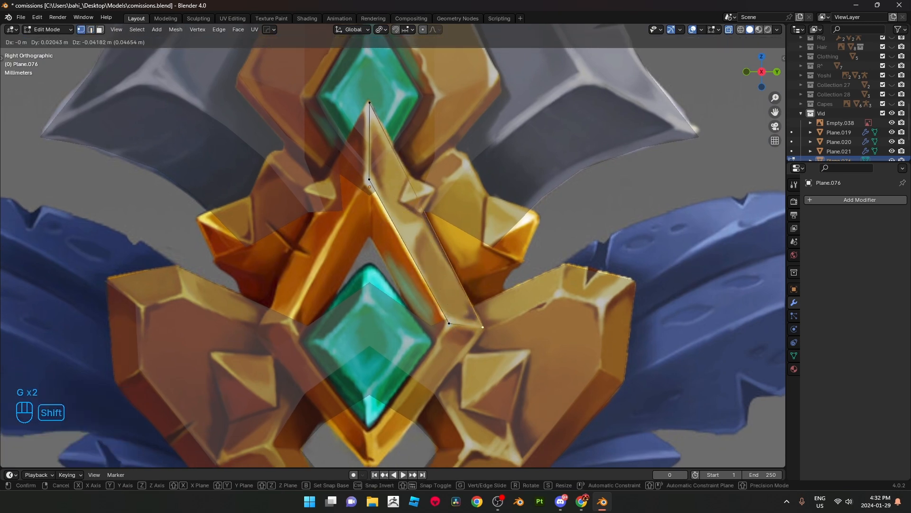
pyautogui.keyDown('shift'); pyautogui.click(483, 328); pyautogui.keyUp('shift')
# Step: Extrude the edge at the diamond frame's right corner down to the frame's bottom point
pyautogui.press('2')
pyautogui.click(468, 325)
pyautogui.keyDown('shift'); pyautogui.moveTo(468, 326); pyautogui.dragTo(442, 209, button='middle'); pyautogui.keyUp('shift')
pyautogui.scroll(1, 442, 209)
pyautogui.press('e')
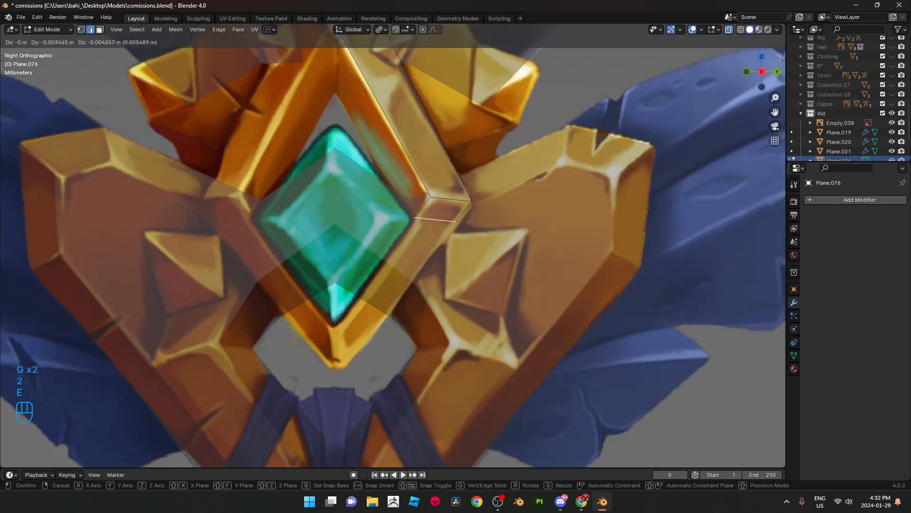
pyautogui.click(350, 338)
pyautogui.scroll(-4, 352, 335)
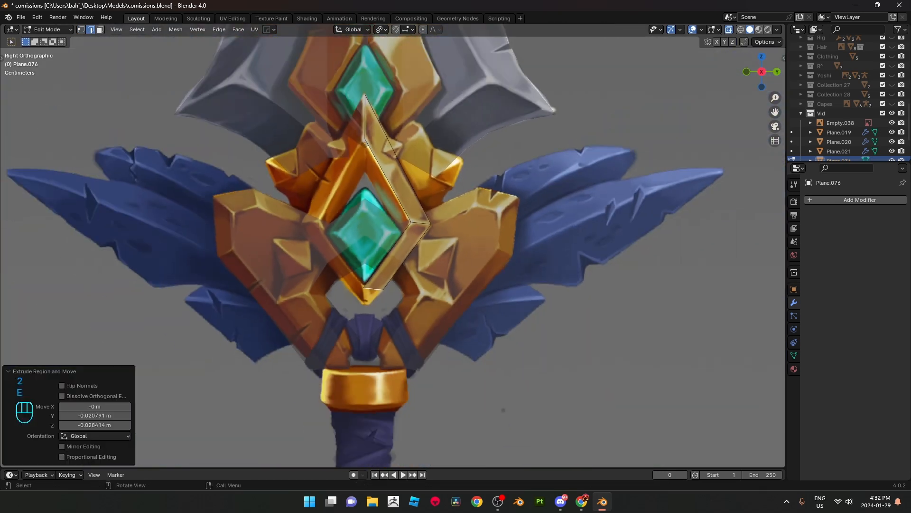
# Step: Rotate the extruded end edge, scale it to 0 along Y, and move it onto the diamond's bottom point
pyautogui.press('r')
pyautogui.press('y')
pyautogui.press('r')
pyautogui.scroll(2, 503, 272)
pyautogui.click(382, 383)
pyautogui.press('s')
pyautogui.press('y')
pyautogui.click(465, 364)
pyautogui.press('g')
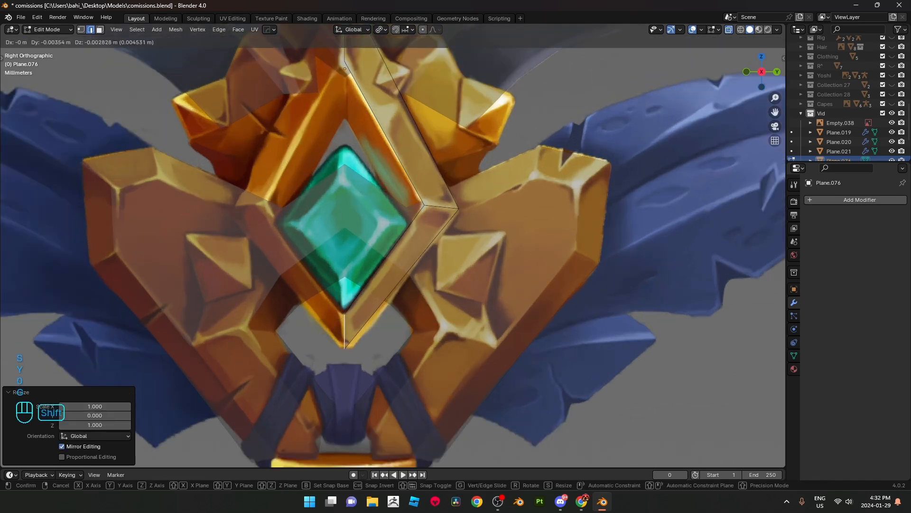
pyautogui.keyDown('shift'); pyautogui.click(458, 371); pyautogui.keyUp('shift')
pyautogui.scroll(-2, 393, 245)
pyautogui.keyDown('shift'); pyautogui.moveTo(393, 245); pyautogui.dragTo(410, 266, button='middle'); pyautogui.keyUp('shift')
pyautogui.press('Tab')
pyautogui.hotkey('alt', 'z')
# Step: Try to mirror the half frame along Y about its own origin, and undo the mirror
pyautogui.scroll(-3, 395, 237)
pyautogui.hotkey('alt', 'x')
pyautogui.click(447, 187)
pyautogui.scroll(3, 446, 187)
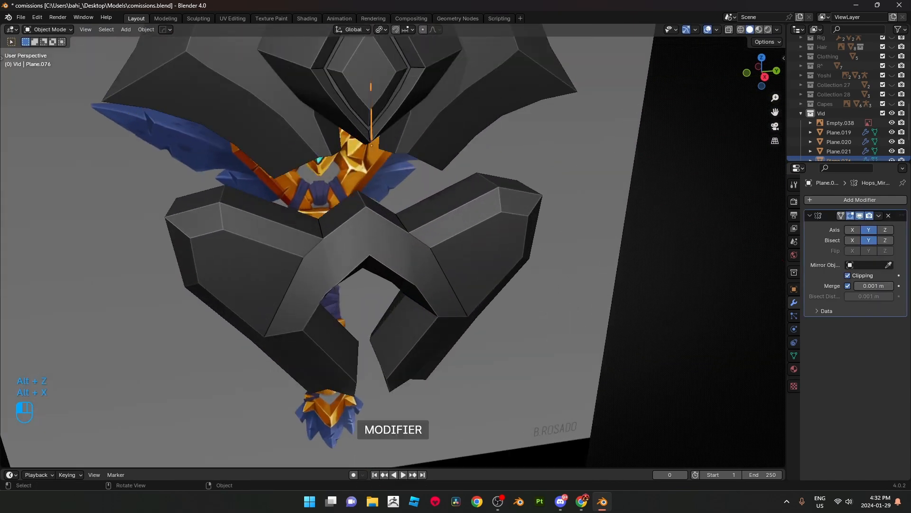
pyautogui.hotkey('ctrl', 'z')
pyautogui.hotkey('ctrl', 'shift', 'z')
pyautogui.hotkey('ctrl', 'z')
# Step: Mirror the half frame along the Y axis using the blade mesh as the mirror object
pyautogui.scroll(-3, 437, 157)
pyautogui.keyDown('shift'); pyautogui.click(437, 157); pyautogui.keyUp('shift')
pyautogui.hotkey('alt', 'x')
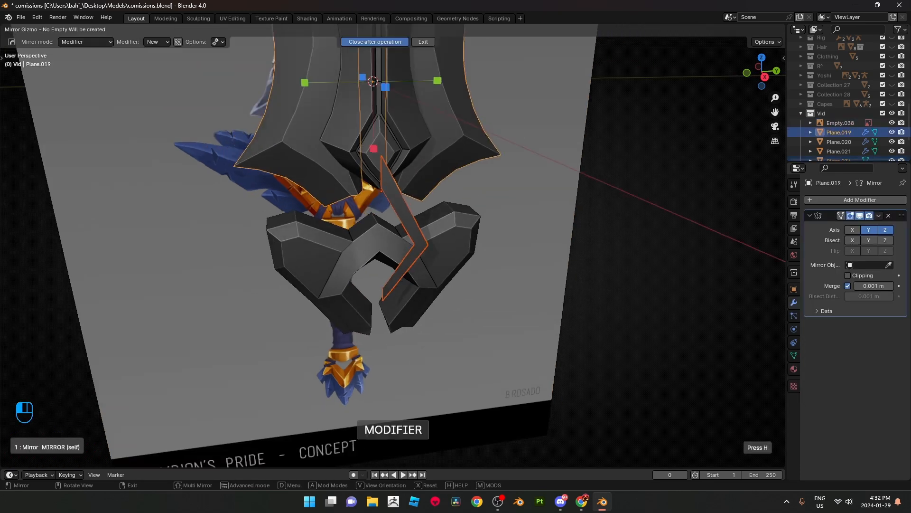
pyautogui.click(438, 80)
pyautogui.click(407, 219)
pyautogui.moveTo(407, 219); pyautogui.dragTo(417, 209, button='middle')
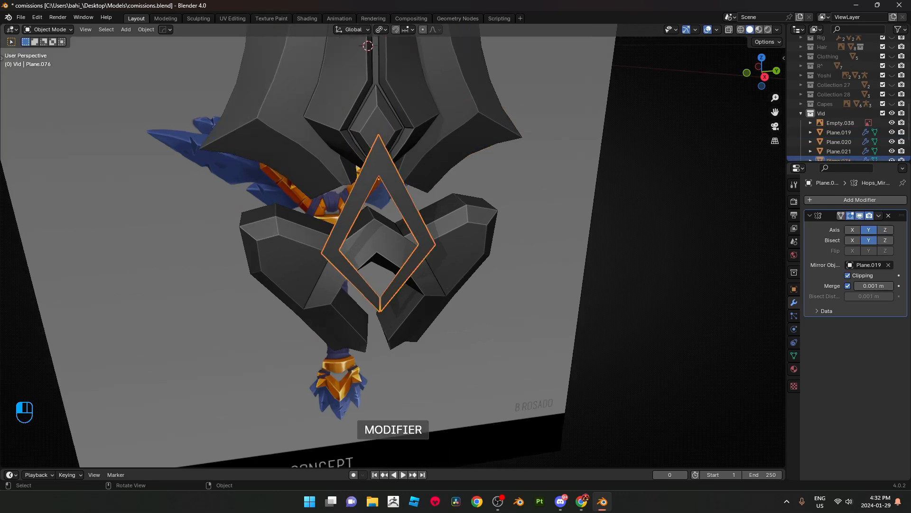
# Step: Move the frame's lower end vertices along Y onto the mirror center line
pyautogui.press('KP_3')
pyautogui.press('Tab')
pyautogui.hotkey('alt', 'z')
pyautogui.scroll(4, 385, 272)
pyautogui.scroll(2, 414, 220)
pyautogui.keyDown('shift'); pyautogui.moveTo(375, 332); pyautogui.dragTo(413, 310, button='middle'); pyautogui.keyUp('shift')
pyautogui.press('g')
pyautogui.press('Escape')
pyautogui.press('g')
pyautogui.press('y')
pyautogui.click(411, 221)
pyautogui.hotkey('alt', 'z')
pyautogui.scroll(-3, 408, 272)
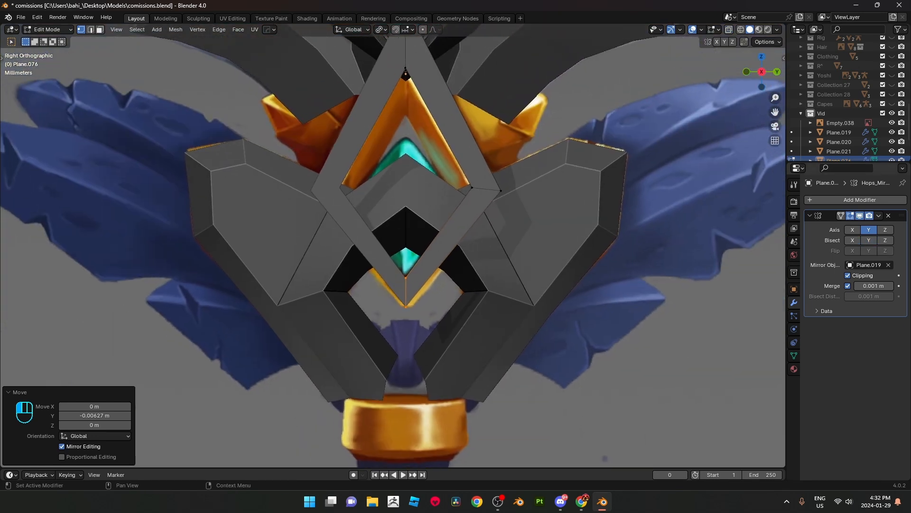
# Step: Adjust the frame's outer bottom vertex along Z to meet the reference's lower tip
pyautogui.hotkey('alt', 'z')
pyautogui.scroll(4, 413, 310)
pyautogui.press('g')
pyautogui.press('z')
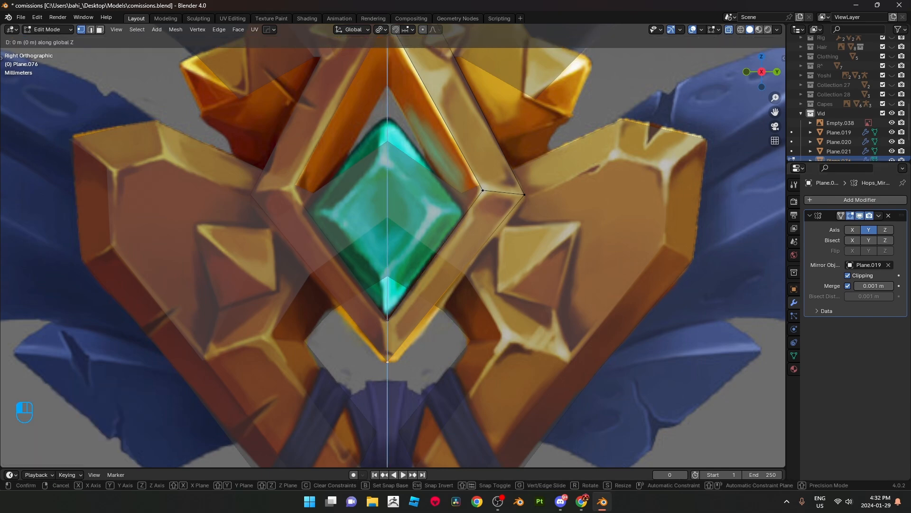
pyautogui.click(411, 332)
pyautogui.press('g')
pyautogui.press('z')
pyautogui.click(411, 332)
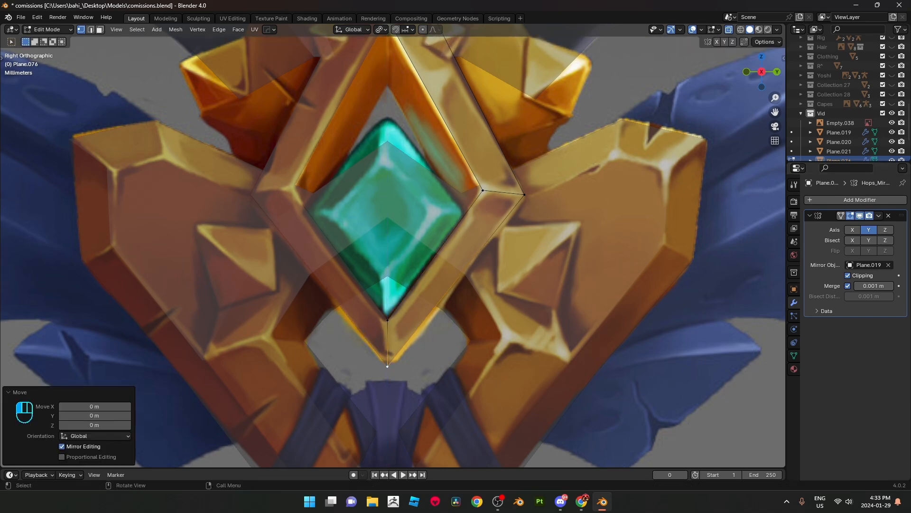
pyautogui.keyDown('shift'); pyautogui.moveTo(403, 190); pyautogui.dragTo(404, 153, button='middle'); pyautogui.keyUp('shift')
pyautogui.scroll(3, 395, 228)
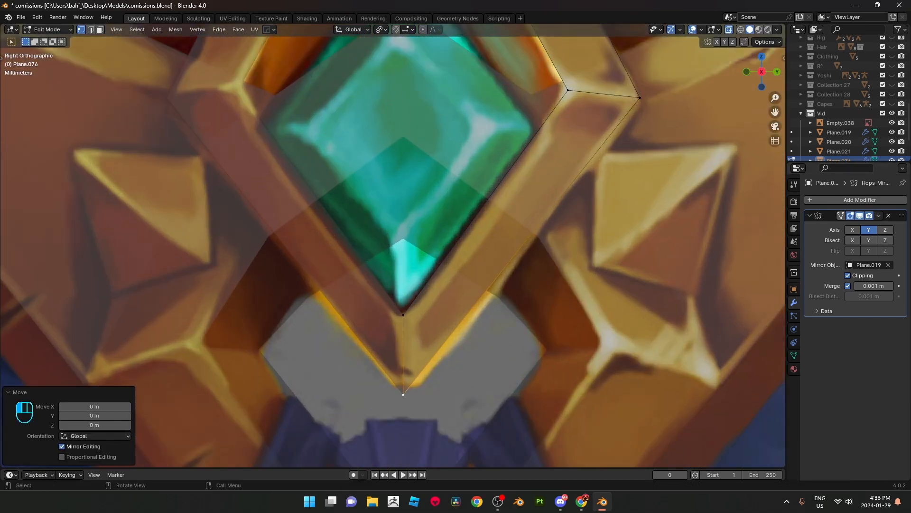
pyautogui.click(768, 30)
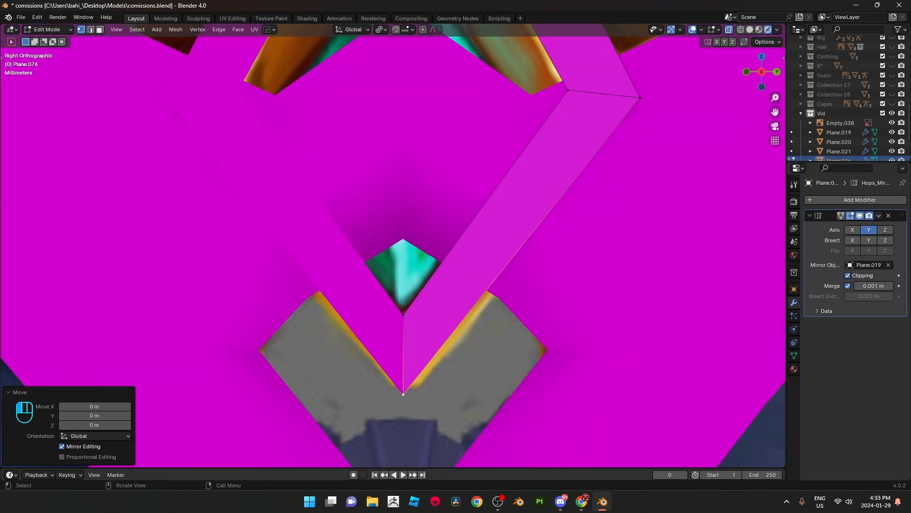
pyautogui.click(750, 30)
pyautogui.press('g')
pyautogui.press('z')
pyautogui.press('Escape')
pyautogui.scroll(-3, 395, 245)
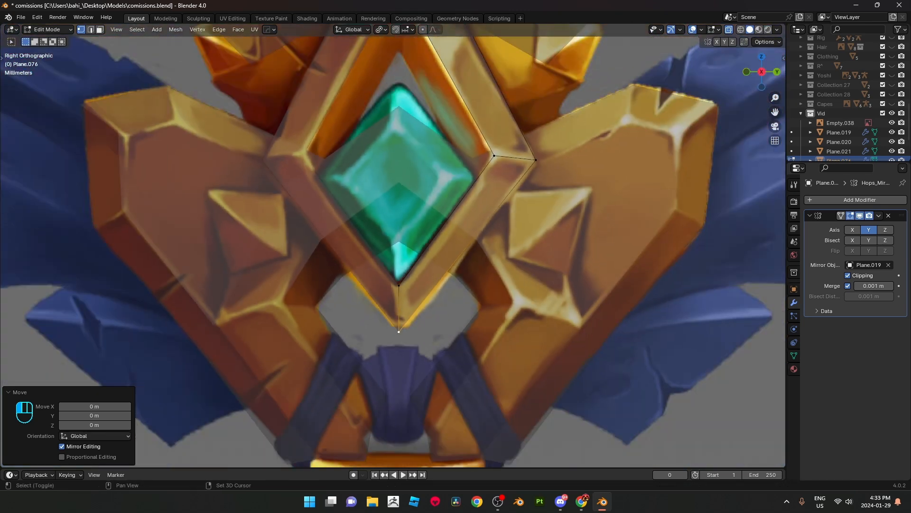
pyautogui.keyDown('shift'); pyautogui.moveTo(399, 284); pyautogui.dragTo(385, 332, button='middle'); pyautogui.keyUp('shift')
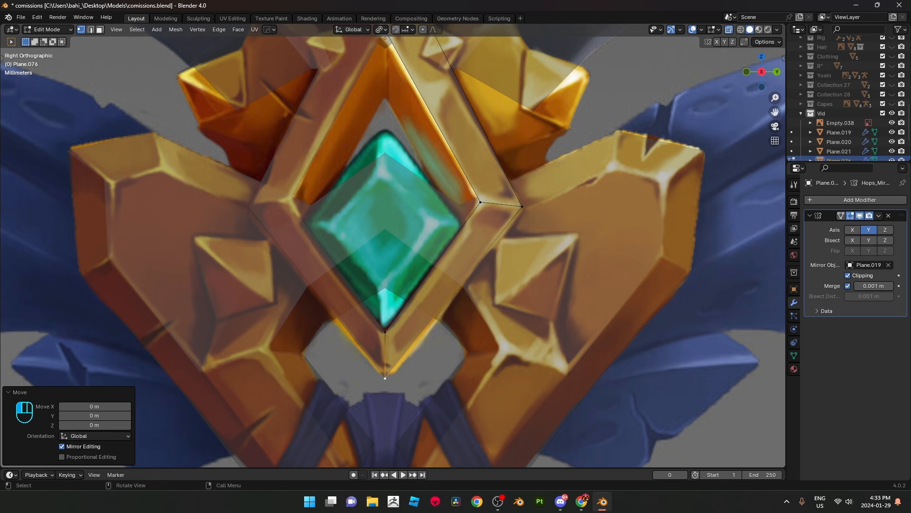
# Step: Extrude the frame's inner edge loop and scale it inward to 0.572
pyautogui.press('2')
pyautogui.keyDown('alt'); pyautogui.click(451, 148); pyautogui.keyUp('alt')
pyautogui.keyDown('shift'); pyautogui.moveTo(451, 149); pyautogui.dragTo(451, 192, button='middle'); pyautogui.keyUp('shift')
pyautogui.press('e')
pyautogui.press('Escape')
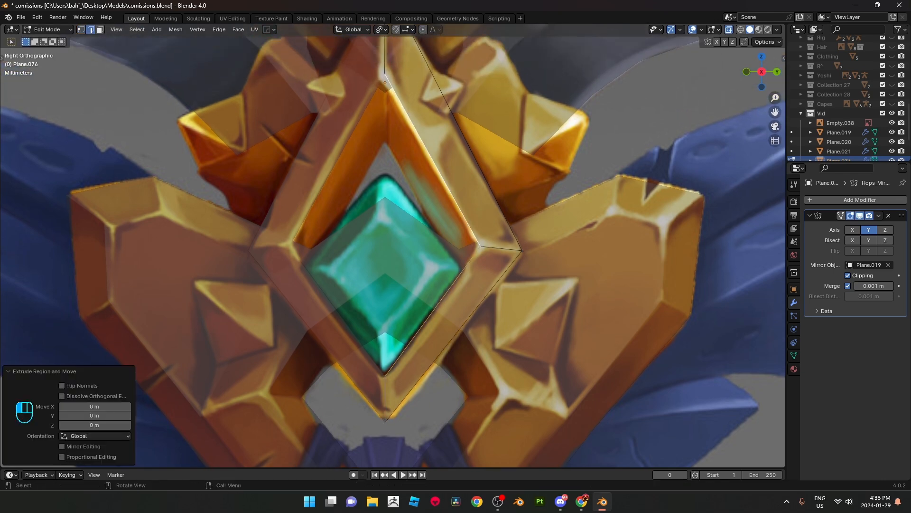
pyautogui.press('s')
pyautogui.click(531, 231)
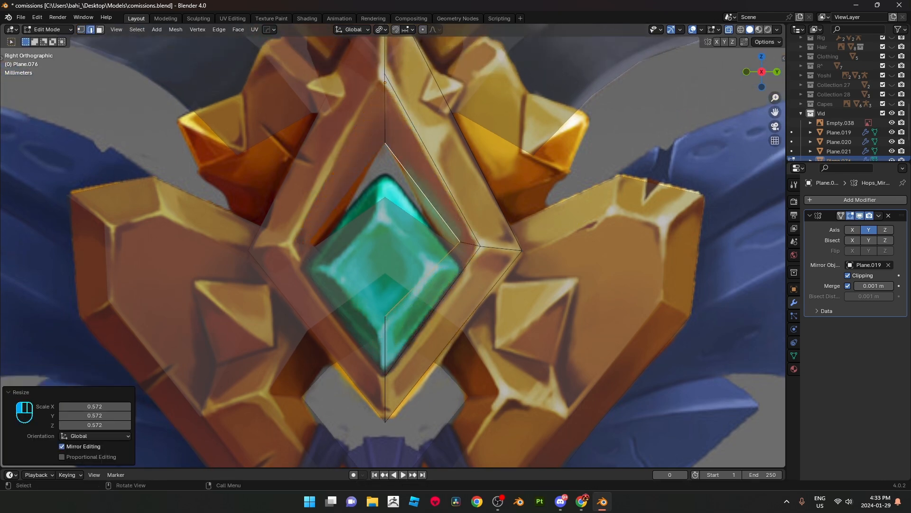
# Step: Adjust the new inner opening's vertices, moving them along Z and shifting the right corner toward the gem
pyautogui.press('g')
pyautogui.press('z')
pyautogui.press('Return')
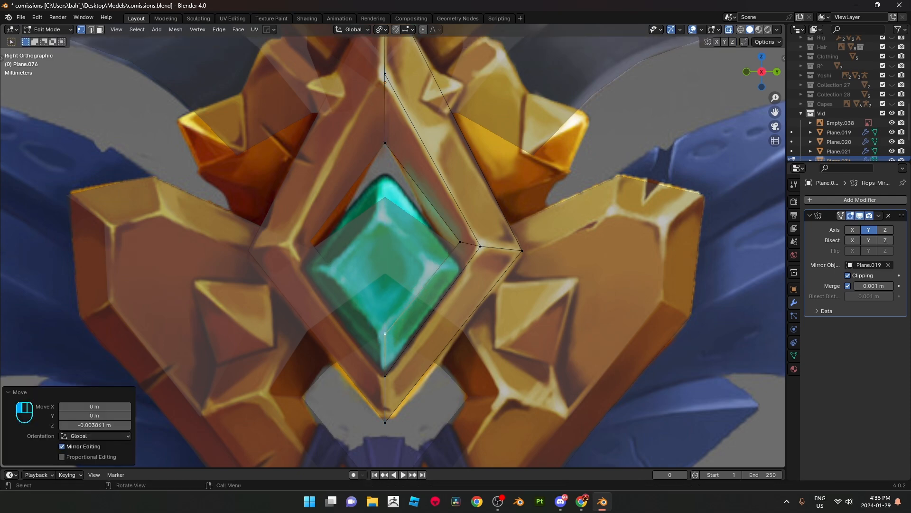
pyautogui.press('g')
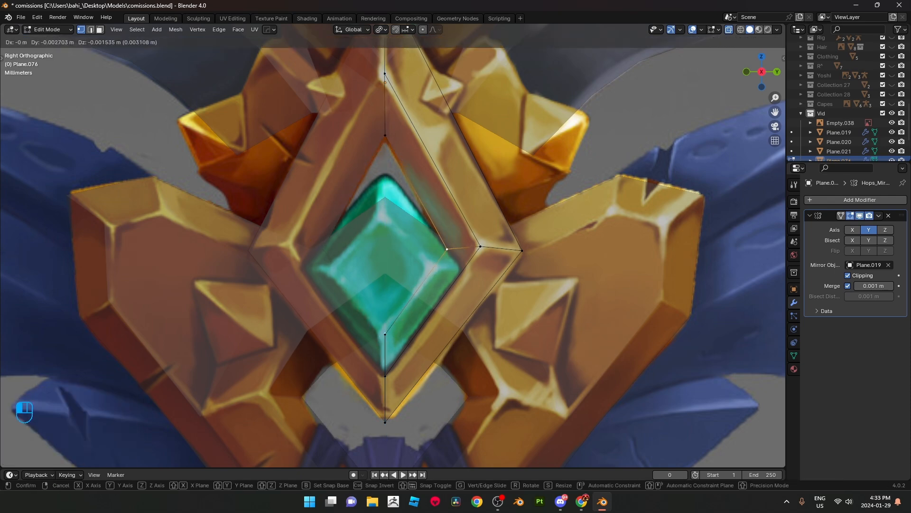
pyautogui.click(448, 248)
pyautogui.press('Tab')
pyautogui.hotkey('alt', 'z')
pyautogui.scroll(-4, 448, 248)
pyautogui.moveTo(448, 248); pyautogui.dragTo(510, 253, button='middle')
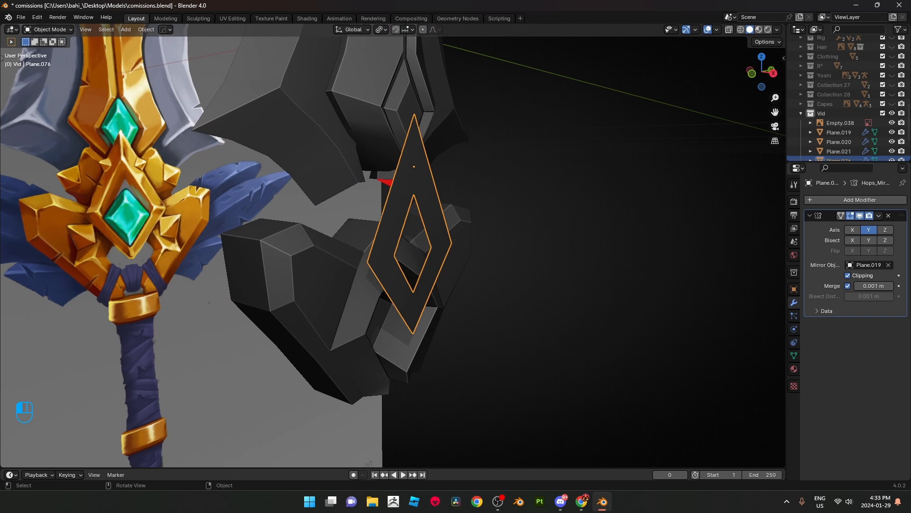
pyautogui.moveTo(511, 254); pyautogui.dragTo(463, 254, button='middle')
pyautogui.scroll(2, 462, 254)
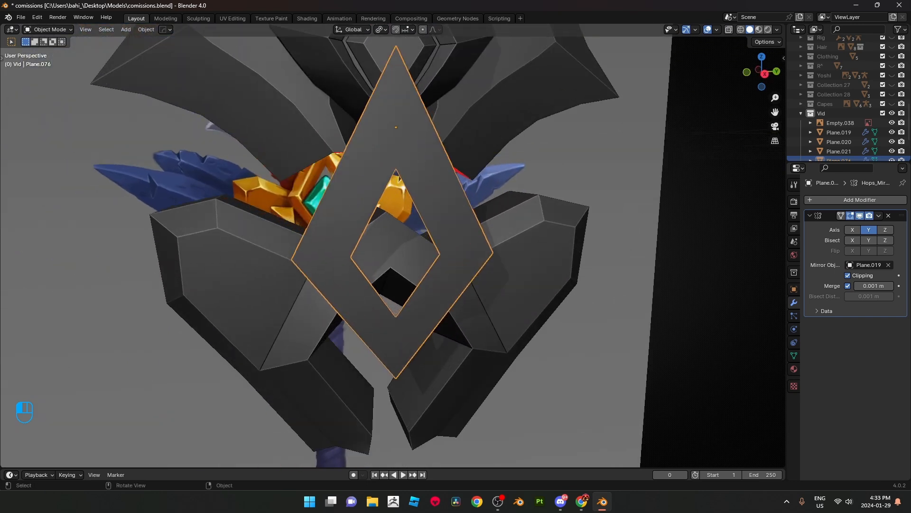
# Step: Reposition the inner opening's bottom vertex over the reference gem in the side view with X-ray
pyautogui.press('KP_3')
pyautogui.press('Tab')
pyautogui.hotkey('alt', 'z')
pyautogui.scroll(2, 456, 251)
pyautogui.click(385, 334)
pyautogui.press('g')
pyautogui.click(385, 334)
# Step: Select an edge loop of the diamond frame and move it along the X axis to slope the frame's faces
pyautogui.keyDown('alt'); pyautogui.click(444, 296); pyautogui.keyUp('alt')
pyautogui.hotkey('alt', 'z')
pyautogui.moveTo(485, 177); pyautogui.dragTo(577, 188, button='middle')
pyautogui.press('g')
pyautogui.press('x')
pyautogui.click(546, 209)
pyautogui.press('Tab')
pyautogui.scroll(-3, 546, 209)
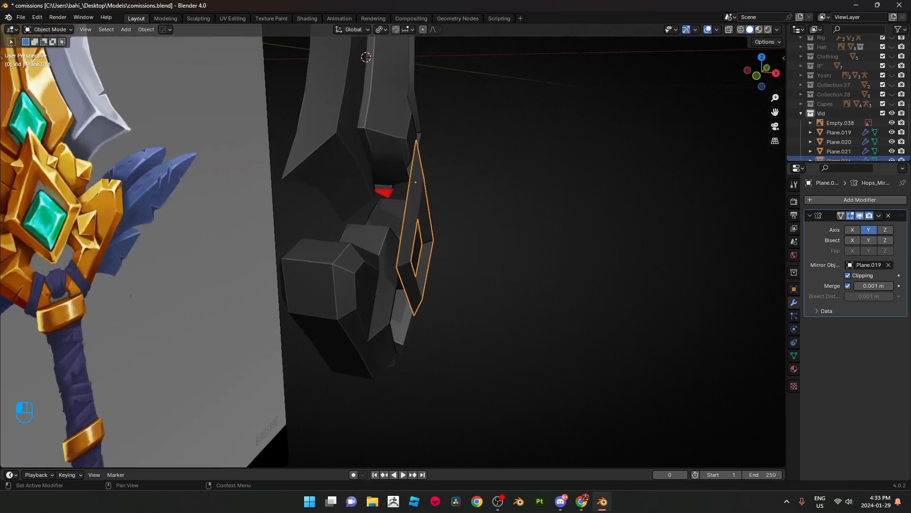
# Step: Enable the Z axis on the diamond frame's Mirror modifier
pyautogui.click(885, 230)
pyautogui.moveTo(632, 228); pyautogui.dragTo(427, 209, button='middle')
pyautogui.scroll(3, 643, 224)
# Step: Move the frame's outer edge loop back along X and extrude it along X to form the side walls
pyautogui.press('Tab')
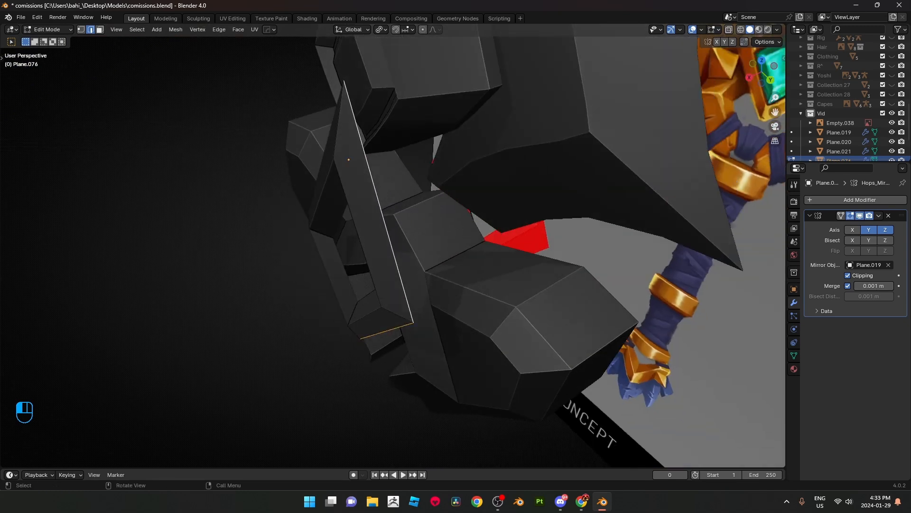
pyautogui.press('g')
pyautogui.press('x')
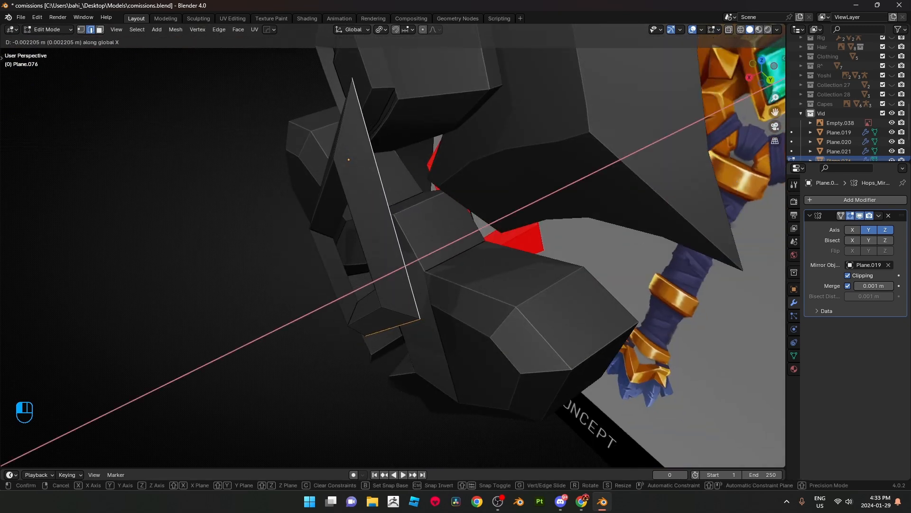
pyautogui.click(427, 209)
pyautogui.moveTo(427, 209); pyautogui.dragTo(375, 189, button='middle')
pyautogui.press('e')
pyautogui.press('x')
pyautogui.click(456, 200)
pyautogui.press('Tab')
# Step: Shift the selected frame edges along X and extrude them again along X to add depth
pyautogui.moveTo(456, 200); pyautogui.dragTo(603, 190, button='middle')
pyautogui.press('Tab')
pyautogui.moveTo(455, 209); pyautogui.dragTo(389, 213, button='middle')
pyautogui.press('g')
pyautogui.press('x')
pyautogui.click(403, 213)
pyautogui.press('e')
pyautogui.press('x')
pyautogui.click(446, 211)
# Step: Merge all of the diamond frame's vertices by distance
pyautogui.press('Tab')
pyautogui.press('Tab')
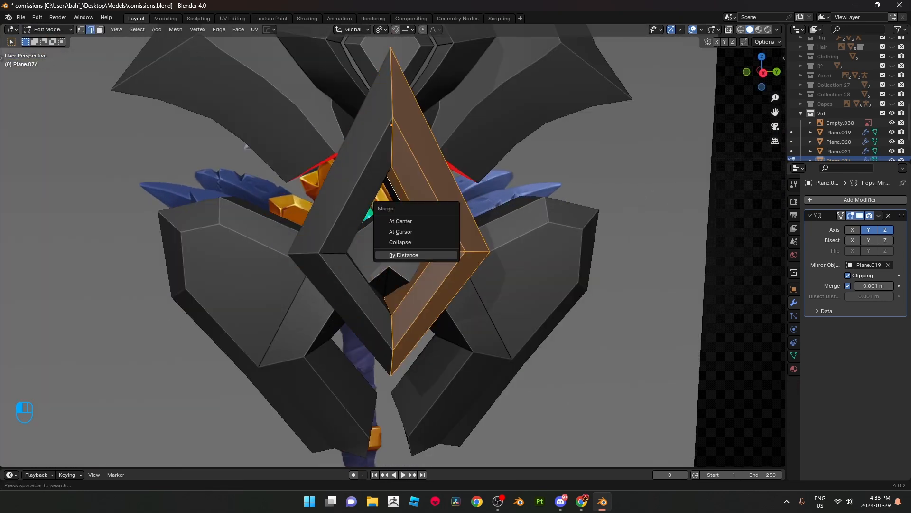
pyautogui.click(403, 255)
pyautogui.moveTo(404, 255); pyautogui.dragTo(377, 255, button='middle')
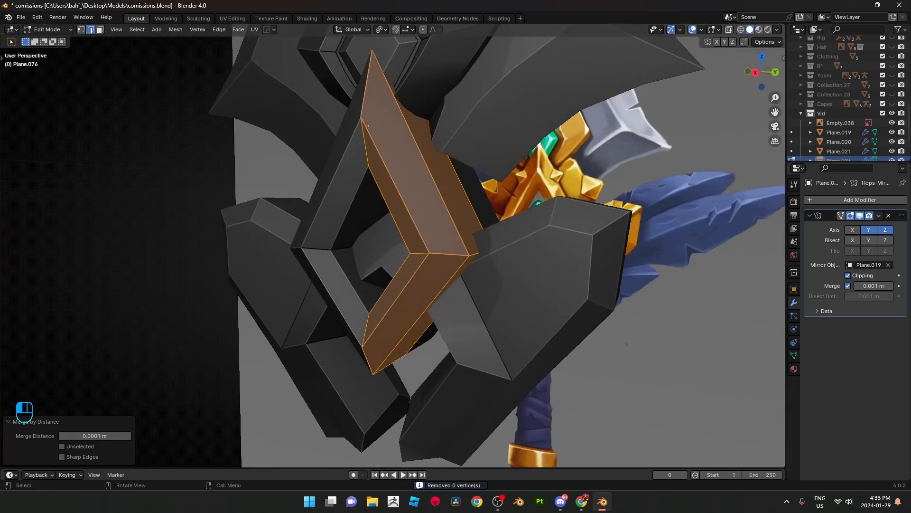
# Step: Apply auto smooth shading to the diamond frame
pyautogui.press('KP_3')
pyautogui.press('Tab')
pyautogui.scroll(-3, 422, 235)
pyautogui.scroll(3, 423, 235)
pyautogui.rightClick(424, 234)
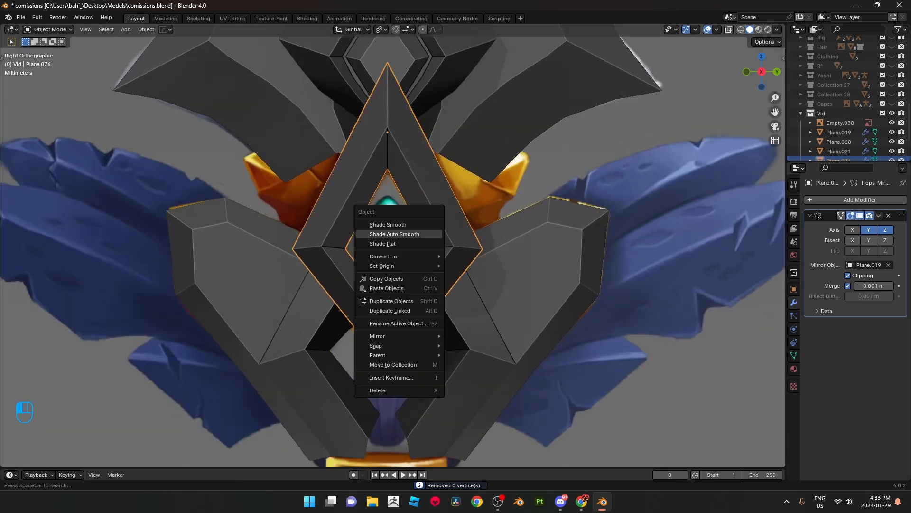
pyautogui.click(424, 234)
# Step: Compare the diamond frame with the reference art by switching between see-through and solid display
pyautogui.hotkey('alt', 'z')
pyautogui.press('Tab')
pyautogui.scroll(4, 380, 266)
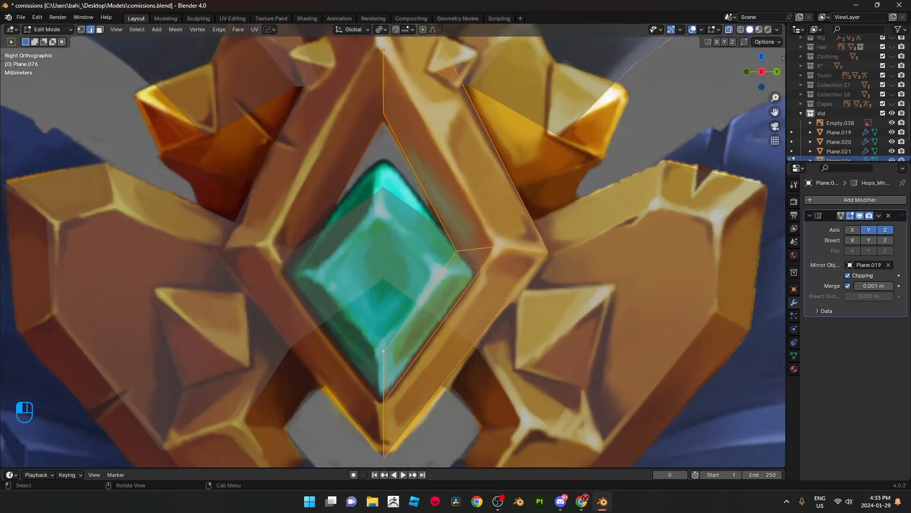
pyautogui.scroll(-8, 393, 245)
pyautogui.press('Tab')
pyautogui.hotkey('alt', 'z')
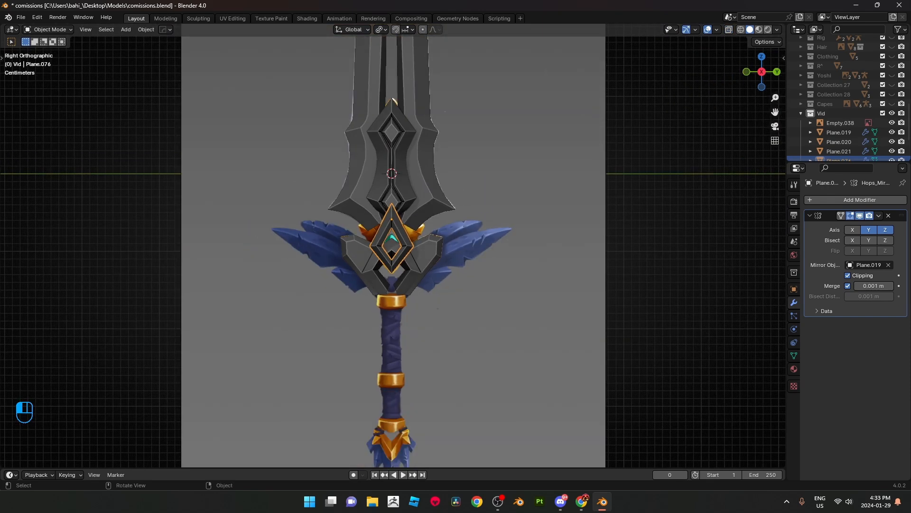
pyautogui.scroll(5, 393, 245)
pyautogui.scroll(-2, 393, 245)
pyautogui.hotkey('alt', 'z')
pyautogui.scroll(8, 393, 245)
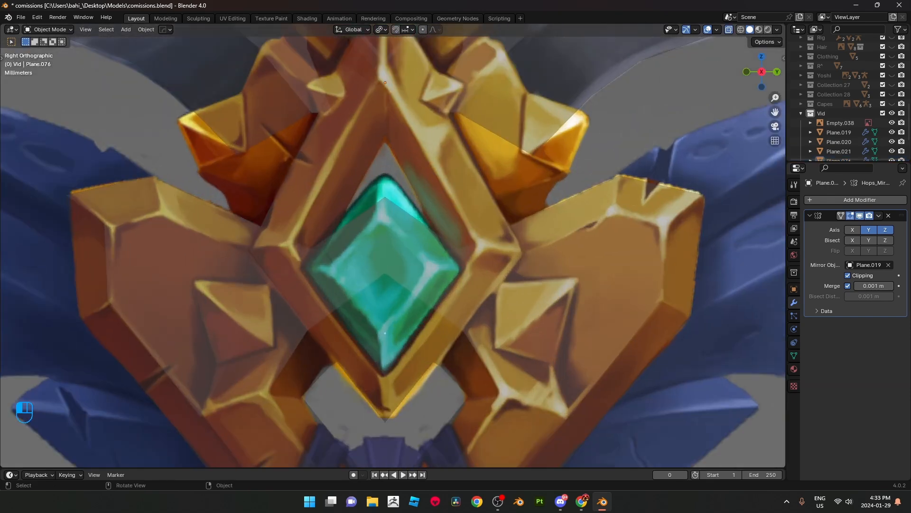
pyautogui.hotkey('alt', 'z')
pyautogui.scroll(-6, 385, 333)
# Step: Add a plane, lower it along Z by about 0.093 m to the diamond frame, and rotate it 90° about Y
pyautogui.hotkey('shift', 'a')
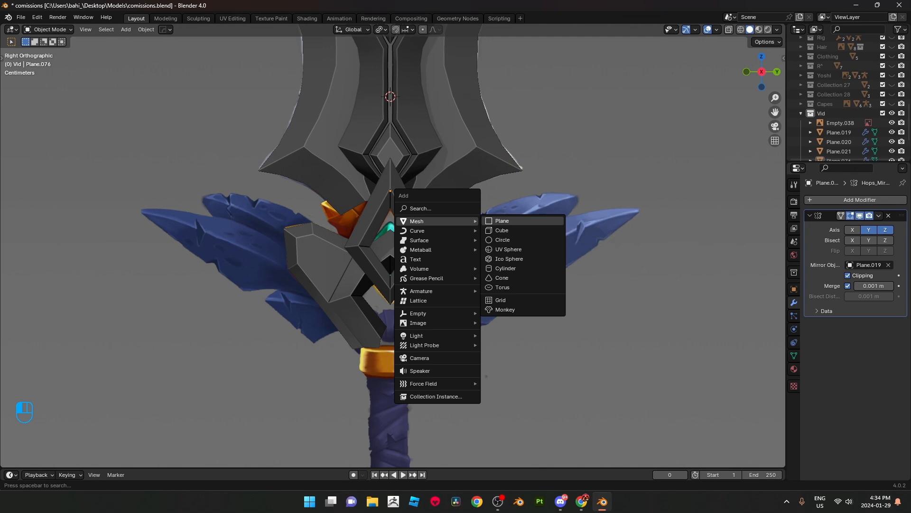
pyautogui.click(502, 221)
pyautogui.scroll(-1, 502, 221)
pyautogui.press('g')
pyautogui.press('z')
pyautogui.click(504, 275)
pyautogui.write('r')
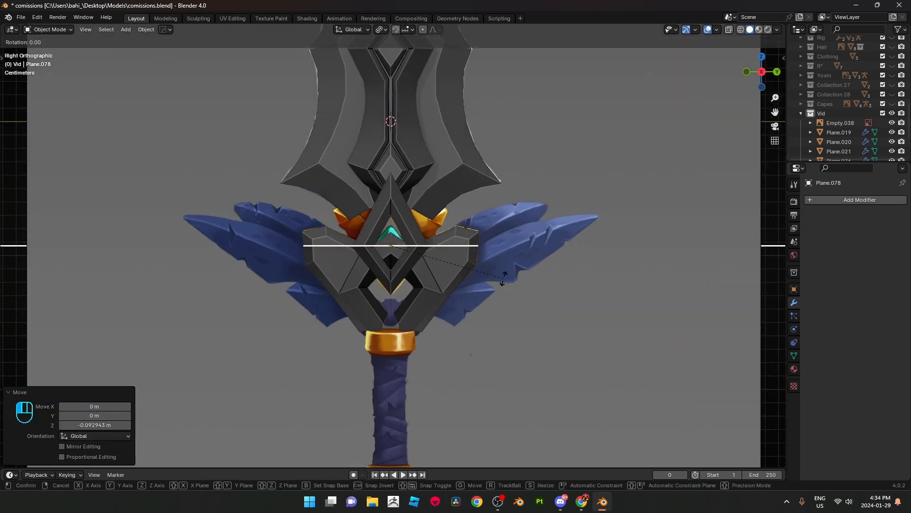
pyautogui.write('y90')
pyautogui.click(505, 277)
# Step: Scale the new plane down to gem size and move it along X into the diamond frame's opening
pyautogui.scroll(3, 505, 277)
pyautogui.press('s')
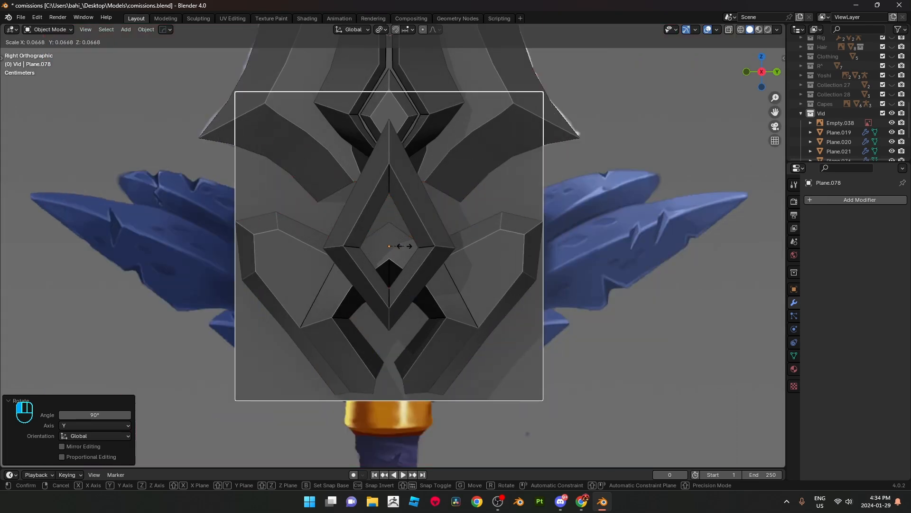
pyautogui.click(406, 246)
pyautogui.press('s')
pyautogui.click(412, 247)
pyautogui.hotkey('alt', 'z')
pyautogui.moveTo(411, 247); pyautogui.dragTo(485, 271, button='middle')
pyautogui.hotkey('alt', 'z')
pyautogui.press('g')
pyautogui.press('x')
pyautogui.click(527, 280)
# Step: Scale the plane down further so it sits well inside the reference art's green gem
pyautogui.press('KP_3')
pyautogui.hotkey('alt', 'z')
pyautogui.scroll(7, 527, 280)
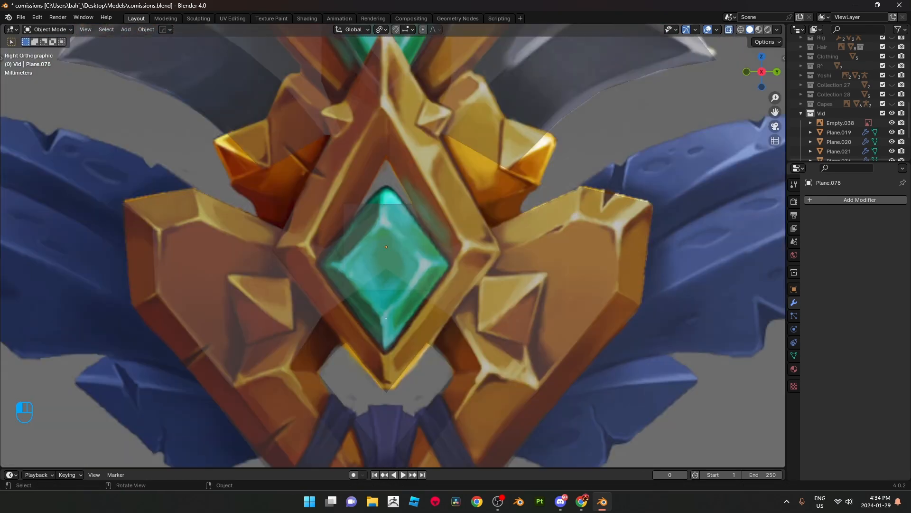
pyautogui.press('s')
pyautogui.click(435, 240)
# Step: Add a vertical centre loop cut to the plane and delete the vertices of its -Y half
pyautogui.press('Tab')
pyautogui.hotkey('ctrl', 'r')
pyautogui.doubleClick(389, 229)
pyautogui.press('1')
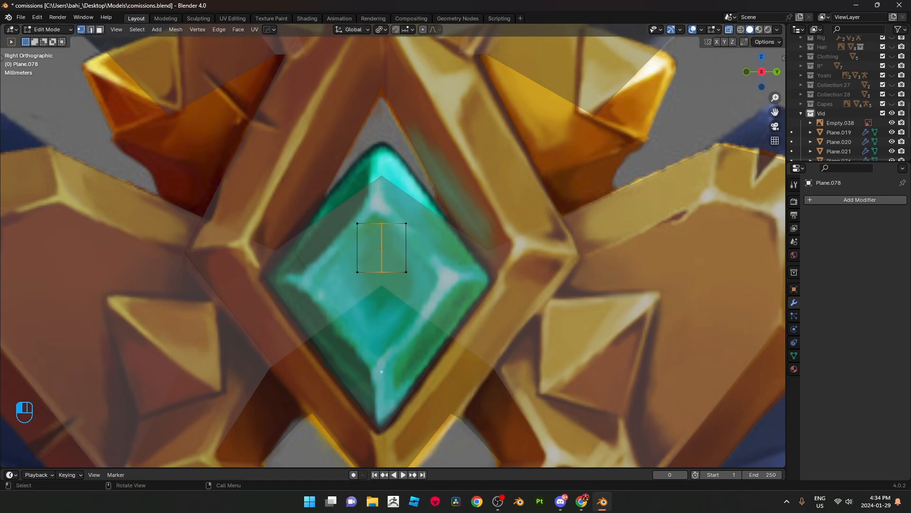
pyautogui.moveTo(363, 292); pyautogui.dragTo(365, 291)
pyautogui.press('x')
pyautogui.click(409, 256)
# Step: Move the half plane up along Z to the gem's tip and lower its bottom edge by about 0.0012 m
pyautogui.press('a')
pyautogui.press('g')
pyautogui.press('z')
pyautogui.click(408, 184)
pyautogui.moveTo(363, 185); pyautogui.dragTo(425, 218)
pyautogui.press('g')
pyautogui.press('z')
pyautogui.click(425, 227)
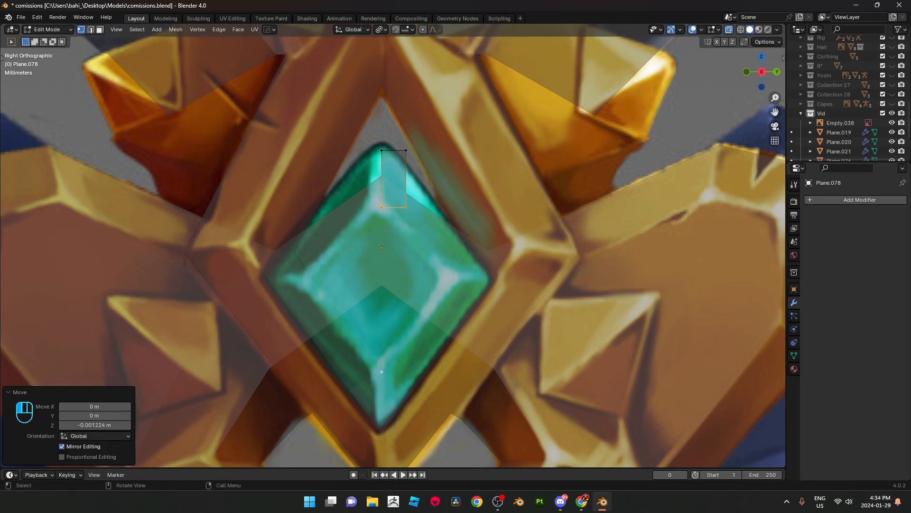
# Step: Move the plane's two outer vertices onto the outer and inner side corners of the reference gem's bevel
pyautogui.click(407, 150)
pyautogui.press('g')
pyautogui.click(451, 283)
pyautogui.click(451, 227)
pyautogui.press('g')
pyautogui.click(488, 279)
pyautogui.click(452, 283)
pyautogui.press('g')
pyautogui.click(445, 277)
# Step: Extrude the side-corner edge down to the gem's lower tip, rotating and moving it to follow the bevel
pyautogui.scroll(-7, 444, 277)
pyautogui.keyDown('shift'); pyautogui.moveTo(445, 277); pyautogui.dragTo(433, 245, button='middle'); pyautogui.keyUp('shift')
pyautogui.scroll(6, 457, 284)
pyautogui.scroll(1, 433, 245)
pyautogui.press('2')
pyautogui.click(481, 251)
pyautogui.press('e')
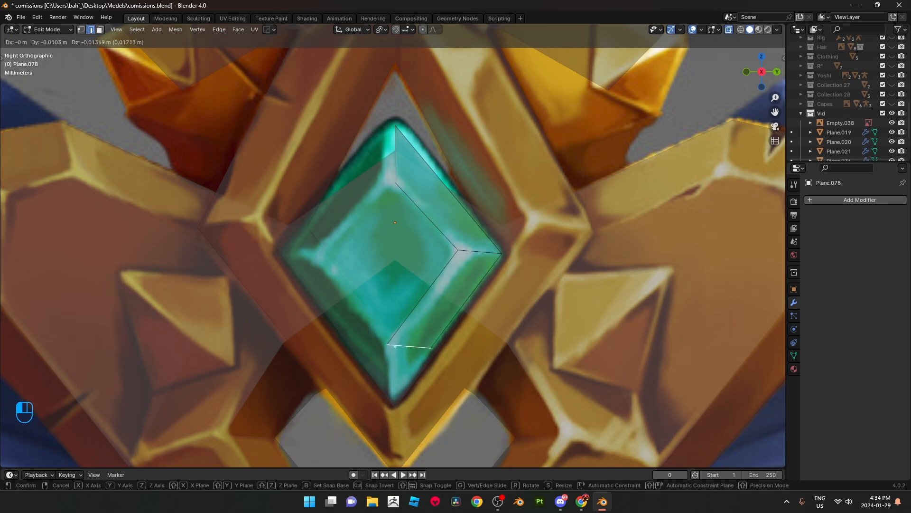
pyautogui.click(412, 344)
pyautogui.press('r')
pyautogui.click(455, 400)
pyautogui.press('g')
pyautogui.click(468, 388)
pyautogui.press('r')
pyautogui.click(468, 387)
# Step: Place the lower inner vertex on the gem's inner corner, then scale the two bottom vertices along Y and move them into line
pyautogui.press('1')
pyautogui.click(398, 357)
pyautogui.press('g')
pyautogui.click(394, 345)
pyautogui.keyDown('shift'); pyautogui.click(397, 402); pyautogui.keyUp('shift')
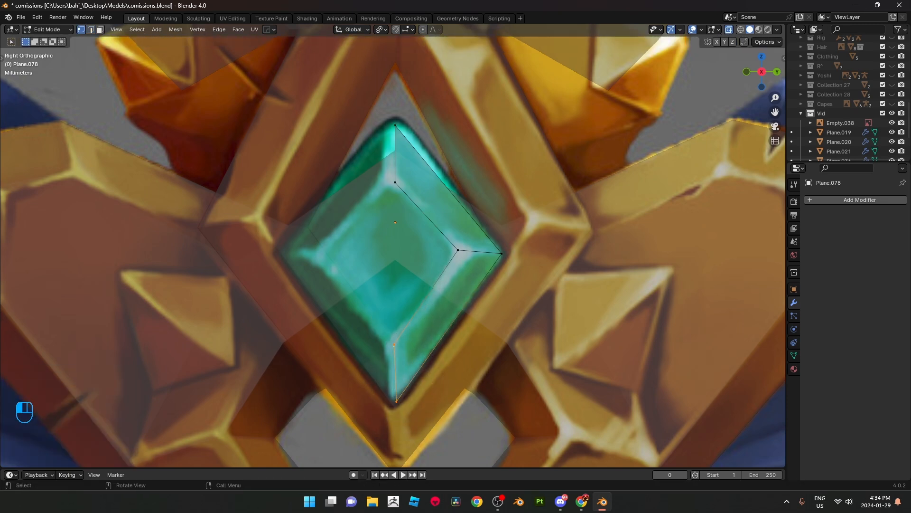
pyautogui.press('s')
pyautogui.press('x')
pyautogui.press('y')
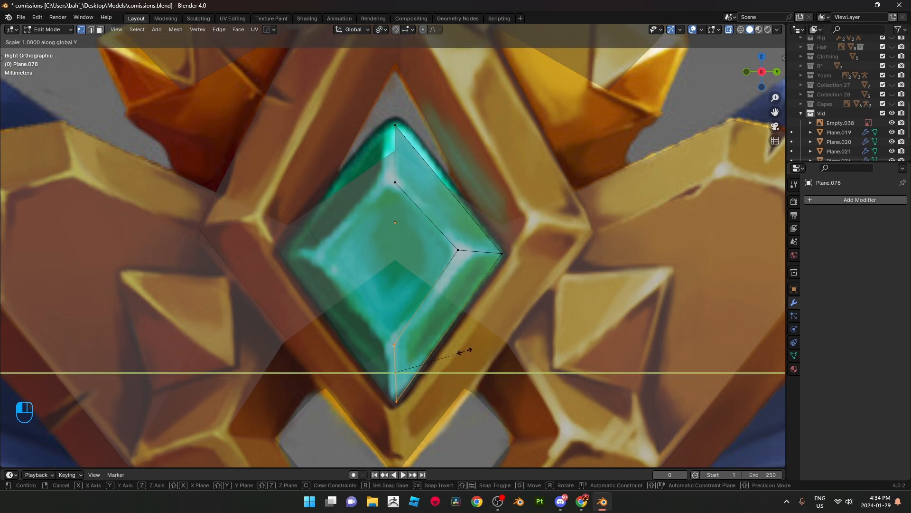
pyautogui.click(464, 349)
pyautogui.press('g')
pyautogui.click(463, 349)
# Step: Nudge the bevel's inner side-corner vertex outward by about 0.0004 m along Y to match the reference gem
pyautogui.click(459, 250)
pyautogui.press('g')
pyautogui.click(462, 251)
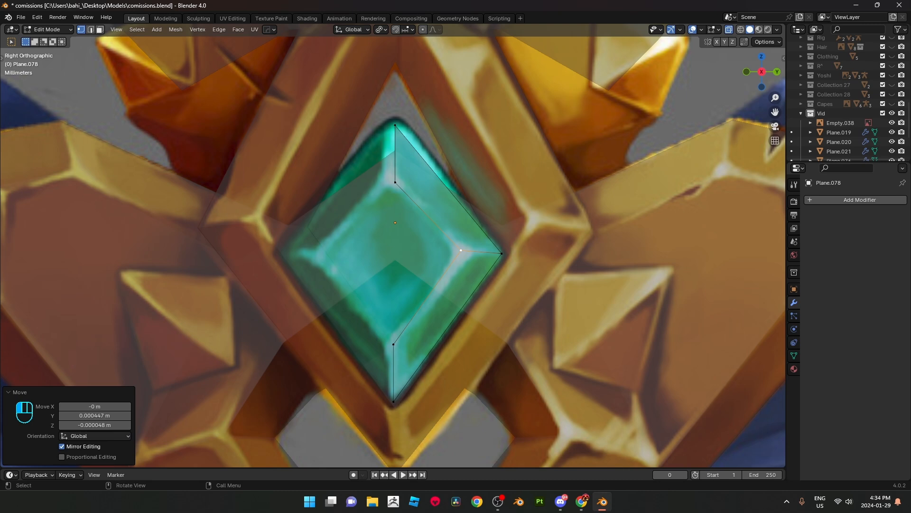
pyautogui.hotkey('alt', 'z')
pyautogui.scroll(-3, 462, 251)
pyautogui.press('Tab')
# Step: Mirror the gem strip across the Y axis, using the blade as the mirror object
pyautogui.moveTo(462, 251); pyautogui.dragTo(483, 272, button='middle')
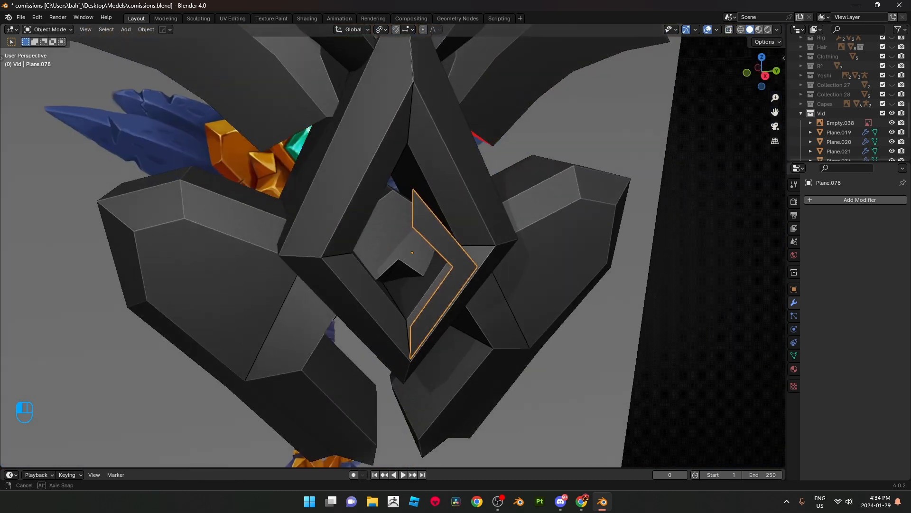
pyautogui.scroll(-4, 484, 272)
pyautogui.keyDown('shift'); pyautogui.click(453, 151); pyautogui.keyUp('shift')
pyautogui.hotkey('alt', 'x')
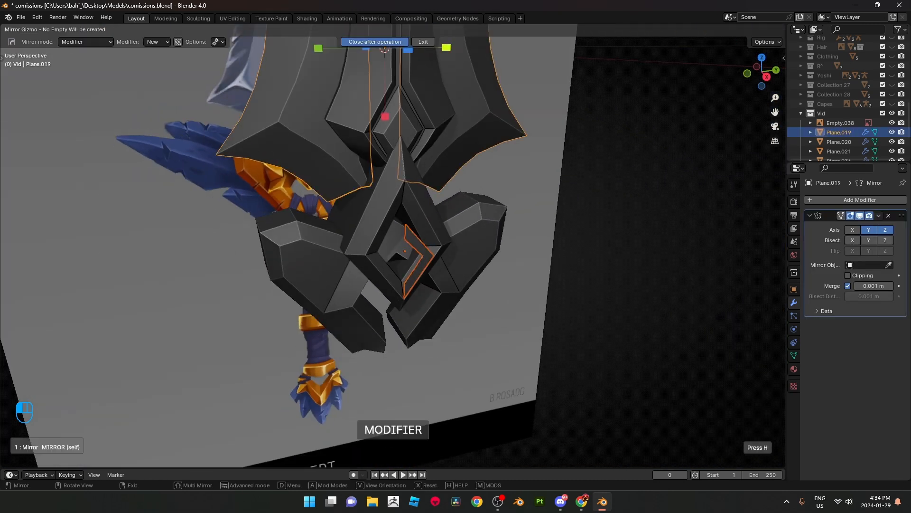
pyautogui.scroll(3, 393, 245)
pyautogui.moveTo(393, 245); pyautogui.dragTo(418, 252, button='middle')
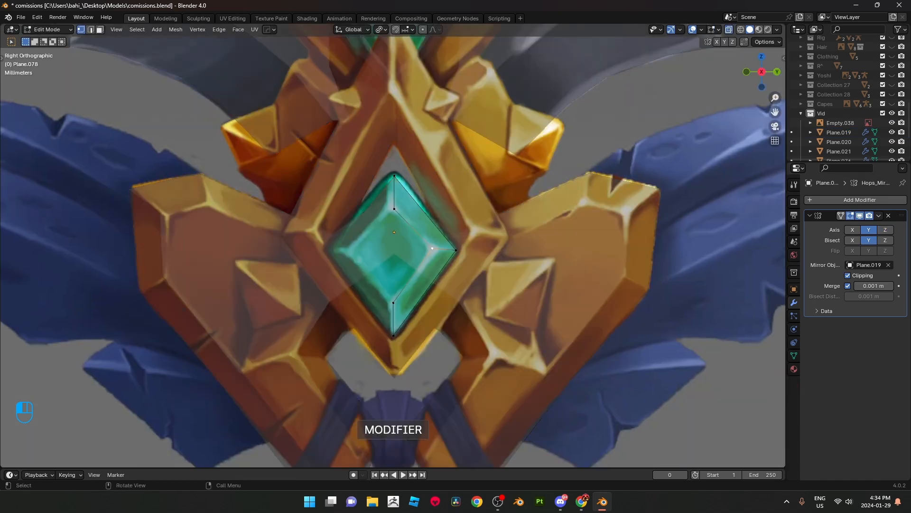
# Step: Fill the gem's centre with a face between the bevel's inner vertices
pyautogui.scroll(1, 393, 245)
pyautogui.keyDown('shift'); pyautogui.click(393, 314); pyautogui.keyUp('shift')
pyautogui.press('f')
pyautogui.hotkey('alt', 'z')
# Step: Select the gem's outer edge loop and move it back along X by about 0.0013 m to slope the bevel
pyautogui.moveTo(393, 314); pyautogui.dragTo(356, 338, button='middle')
pyautogui.press('2')
pyautogui.keyDown('alt'); pyautogui.click(398, 231); pyautogui.keyUp('alt')
pyautogui.moveTo(397, 232); pyautogui.dragTo(385, 240, button='middle')
pyautogui.press('g')
pyautogui.press('x')
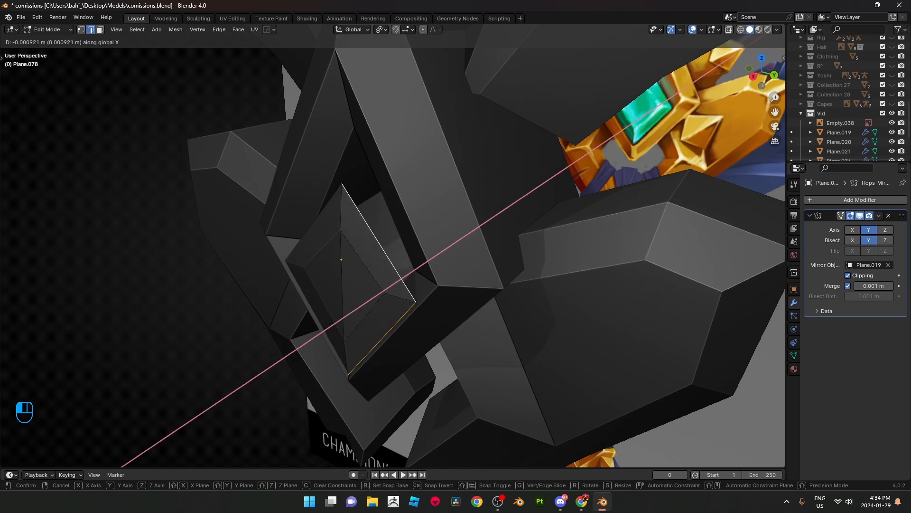
pyautogui.click(403, 278)
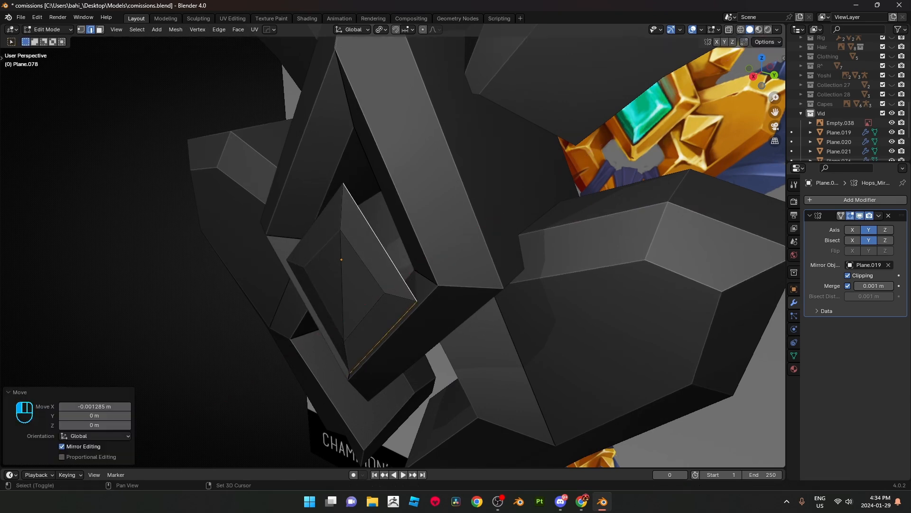
# Step: Select the gem's centre face and shift it along X to adjust the bevel depth
pyautogui.press('3')
pyautogui.click(360, 286)
pyautogui.scroll(-2, 360, 286)
pyautogui.moveTo(360, 286); pyautogui.dragTo(458, 280, button='middle')
pyautogui.press('g')
pyautogui.press('x')
pyautogui.click(327, 280)
pyautogui.scroll(-2, 458, 280)
pyautogui.press('Tab')
# Step: Restart the Screencast Keys overlay
pyautogui.press('n')
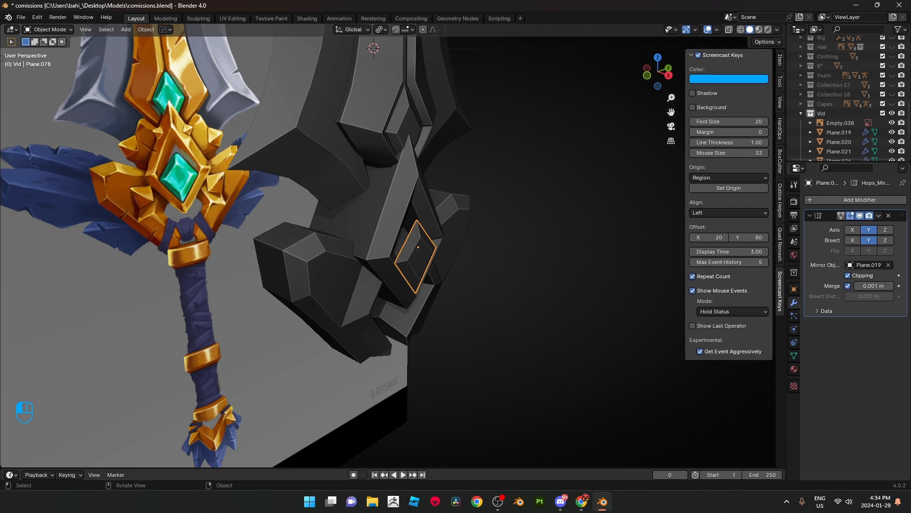
pyautogui.click(698, 56)
pyautogui.moveTo(480, 247); pyautogui.dragTo(449, 266, button='middle')
pyautogui.scroll(4, 428, 256)
pyautogui.press('Tab')
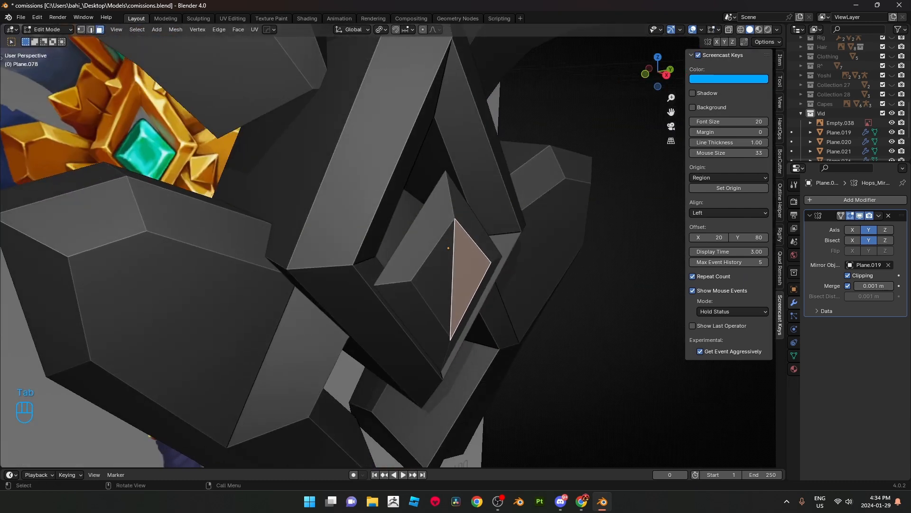
pyautogui.press('n')
# Step: Raise the gem's top vertex along Z by about 0.00055 m toward the tip in the reference art
pyautogui.press('KP_3')
pyautogui.hotkey('alt', 'z')
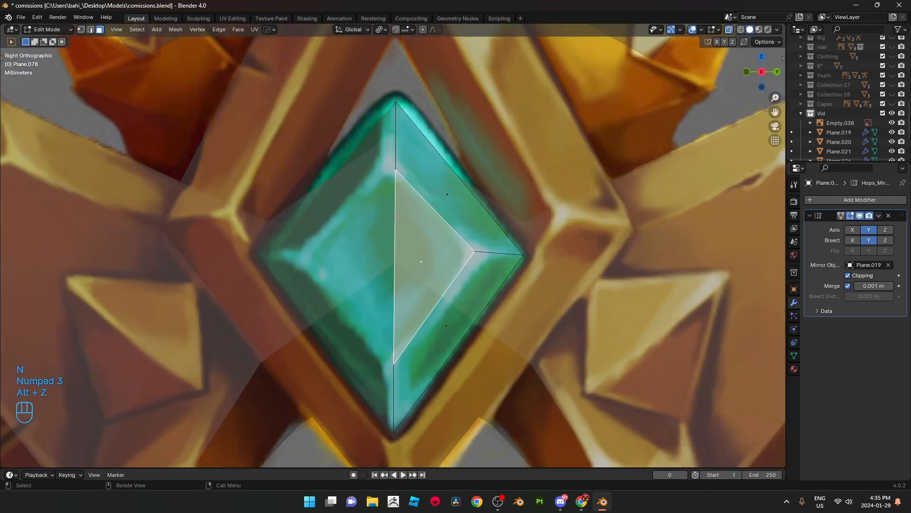
pyautogui.press('g')
pyautogui.press('z')
pyautogui.hotkey('alt', 'z')
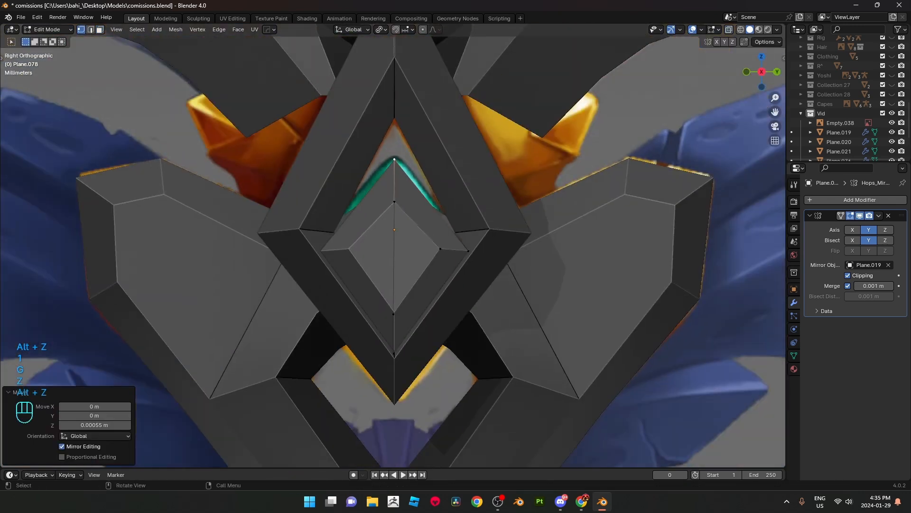
pyautogui.press('Tab')
# Step: Try to extrude the gem's outer edge loop back along X to give it side walls
pyautogui.scroll(-3, 393, 247)
pyautogui.moveTo(380, 247); pyautogui.dragTo(641, 240, button='middle')
pyautogui.press('Tab')
pyautogui.press('2')
pyautogui.keyDown('alt'); pyautogui.click(402, 242); pyautogui.keyUp('alt')
pyautogui.press('e')
pyautogui.press('x')
pyautogui.click(351, 237)
pyautogui.press('Tab')
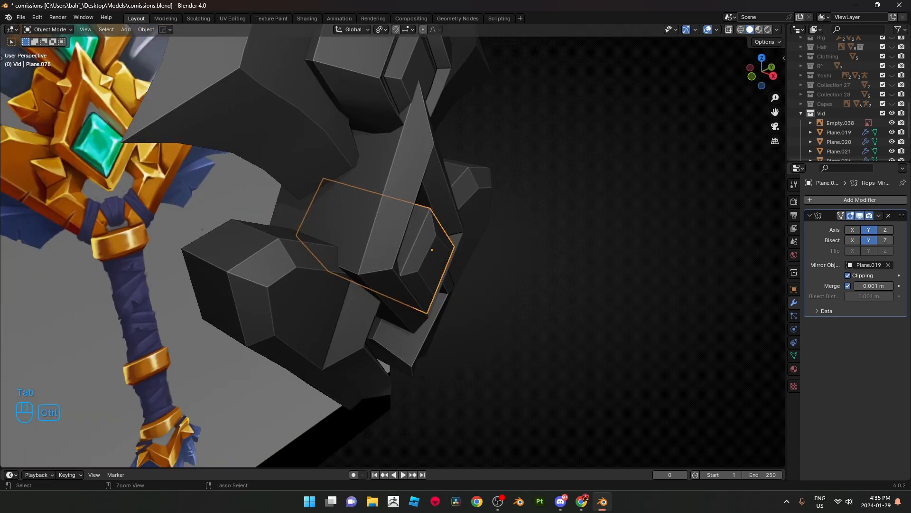
# Step: Extrude the gem's outer edges back along X by about 0.063 m to form its side walls
pyautogui.moveTo(427, 238); pyautogui.dragTo(356, 238, button='middle')
pyautogui.hotkey('alt', 'z')
pyautogui.hotkey('alt', 'z')
pyautogui.press('g')
pyautogui.click(493, 252)
pyautogui.moveTo(494, 252)
pyautogui.mouseDown(button='middle')
pyautogui.moveTo(427, 244)
pyautogui.moveTo(561, 242)
pyautogui.moveTo(493, 242)
pyautogui.mouseUp(button='middle')
pyautogui.press('e')
pyautogui.press('x')
pyautogui.click(456, 237)
pyautogui.hotkey('alt', 'z')
pyautogui.moveTo(436, 242)
pyautogui.mouseDown(button='middle')
pyautogui.moveTo(542, 242)
pyautogui.moveTo(437, 247)
pyautogui.mouseUp(button='middle')
pyautogui.hotkey('alt', 'z')
pyautogui.scroll(-3, 436, 247)
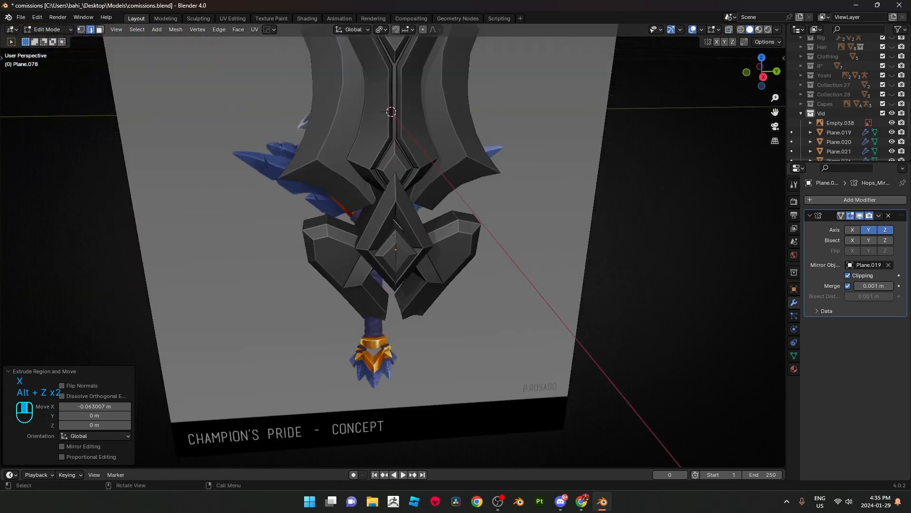
# Step: Save the file and compare the finished gem and diamond frame with the reference art from the side view
pyautogui.scroll(-2, 396, 224)
pyautogui.press('Tab')
pyautogui.moveTo(396, 224); pyautogui.dragTo(475, 228, button='middle')
pyautogui.hotkey('ctrl', 's')
pyautogui.scroll(4, 396, 237)
pyautogui.moveTo(396, 237)
pyautogui.mouseDown(button='middle')
pyautogui.moveTo(408, 199)
pyautogui.moveTo(385, 237)
pyautogui.mouseUp(button='middle')
pyautogui.press('KP_3')
pyautogui.hotkey('alt', 'z')
pyautogui.scroll(4, 394, 237)
pyautogui.hotkey('alt', 'z')
pyautogui.scroll(-3, 394, 237)
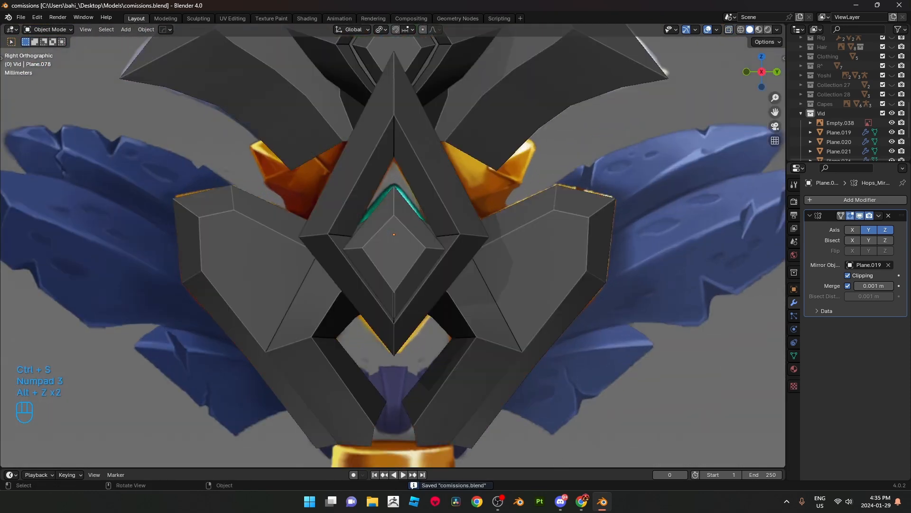
pyautogui.scroll(5, 370, 266)
pyautogui.hotkey('alt', 'z')
pyautogui.scroll(-4, 341, 302)
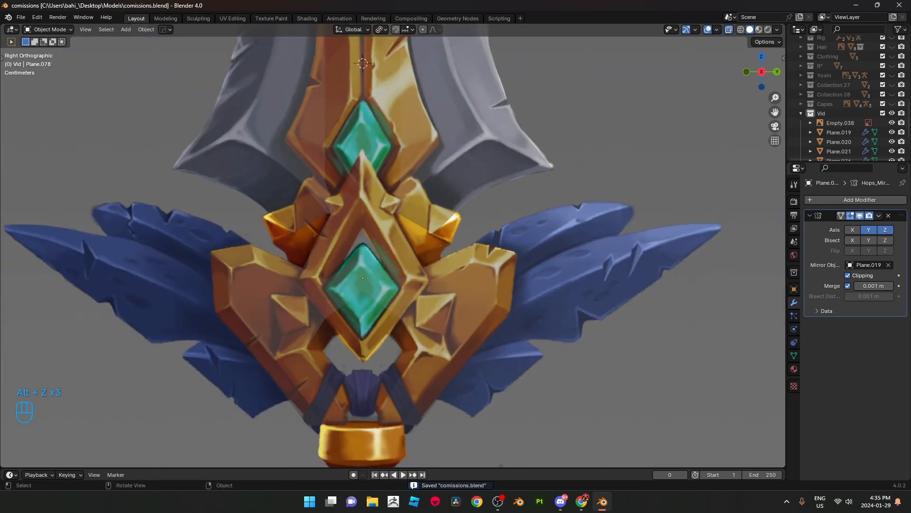
pyautogui.scroll(-2, 393, 245)
pyautogui.hotkey('alt', 'z')
pyautogui.scroll(1, 393, 245)
# Step: Move the vertices at the blade's lower inner end along X by about -0.005 m to taper it behind the crossguard
pyautogui.click(439, 166)
pyautogui.moveTo(439, 166); pyautogui.dragTo(423, 176, button='middle')
pyautogui.scroll(2, 386, 178)
pyautogui.press('Tab')
pyautogui.press('1')
pyautogui.hotkey('alt', 'z')
pyautogui.hotkey('alt', 'z')
pyautogui.moveTo(369, 36); pyautogui.dragTo(427, 36, button='middle')
pyautogui.press('s')
pyautogui.press('x')
pyautogui.moveTo(413, 209); pyautogui.dragTo(439, 211, button='middle')
pyautogui.press('g')
pyautogui.press('x')
pyautogui.click(439, 210)
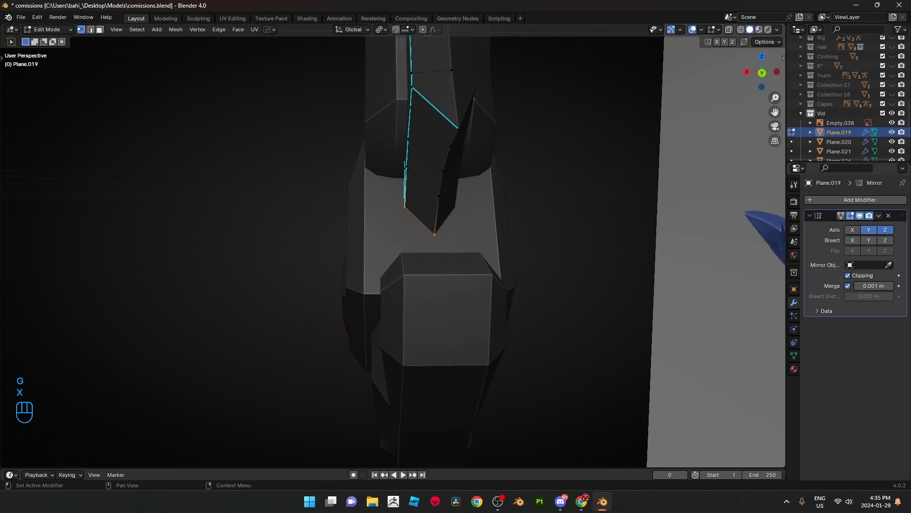
pyautogui.press('g')
pyautogui.press('x')
pyautogui.click(439, 210)
pyautogui.keyDown('shift'); pyautogui.moveTo(439, 210); pyautogui.dragTo(452, 266, button='middle'); pyautogui.keyUp('shift')
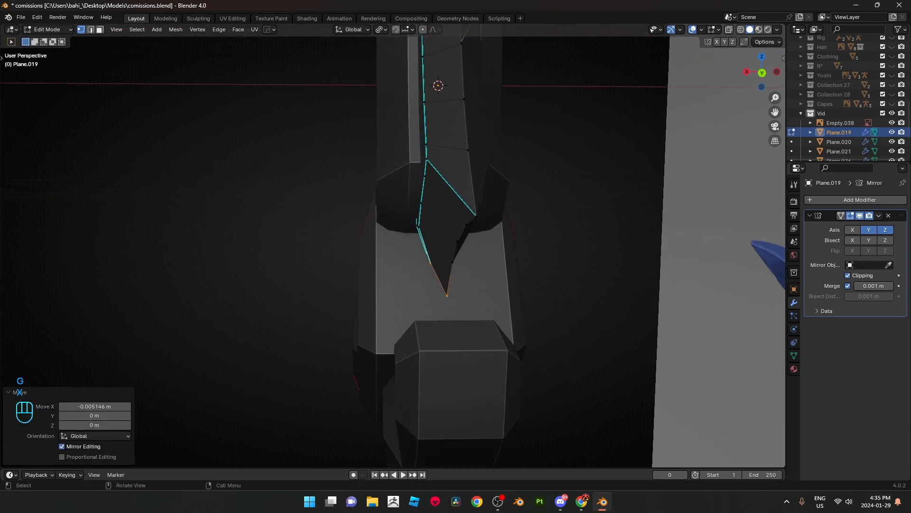
# Step: Shift the neighbouring vertices above the blade's lower end along X to even out the taper
pyautogui.moveTo(417, 228); pyautogui.dragTo(451, 229, button='middle')
pyautogui.hotkey('alt', 'z')
pyautogui.moveTo(411, 215); pyautogui.dragTo(442, 231)
pyautogui.hotkey('alt', 'z')
pyautogui.moveTo(427, 228); pyautogui.dragTo(455, 227, button='middle')
pyautogui.press('g')
pyautogui.press('x')
pyautogui.click(424, 228)
pyautogui.press('Tab')
# Step: Check the blade and crossguard against the reference art from the side view and save the file
pyautogui.moveTo(276, 277); pyautogui.dragTo(366, 281, button='middle')
pyautogui.scroll(-2, 367, 281)
pyautogui.moveTo(367, 282); pyautogui.dragTo(375, 284, button='middle')
pyautogui.scroll(1, 375, 284)
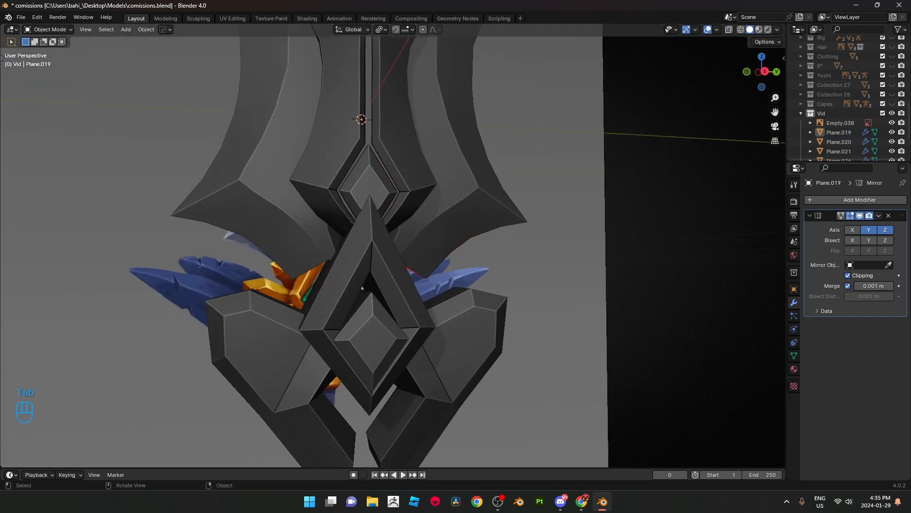
pyautogui.press('KP_3')
pyautogui.press('Tab')
pyautogui.press('Tab')
pyautogui.scroll(-5, 438, 352)
pyautogui.click(438, 352)
pyautogui.click(683, 285)
pyautogui.scroll(4, 684, 285)
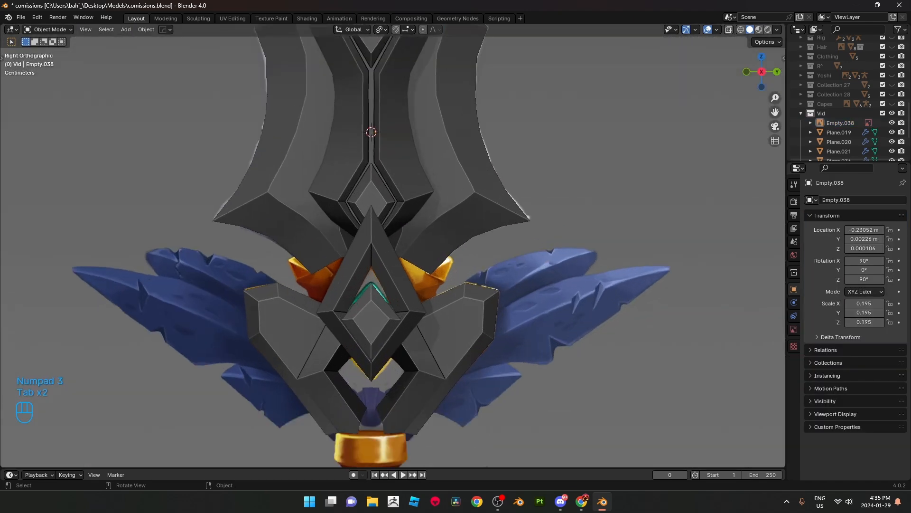
pyautogui.hotkey('ctrl', 's')
pyautogui.hotkey('alt', 'z')
pyautogui.hotkey('alt', 'z')
# Step: Examine the sword from several angles and zoom levels, comparing the guard pieces with the reference art
pyautogui.moveTo(683, 285); pyautogui.dragTo(718, 280, button='middle')
pyautogui.scroll(-2, 608, 284)
pyautogui.scroll(-8, 742, 282)
pyautogui.scroll(6, 781, 282)
pyautogui.scroll(4, 718, 280)
pyautogui.press('KP_3')
pyautogui.scroll(4, 304, 284)
pyautogui.moveTo(265, 285); pyautogui.dragTo(350, 288, button='middle')
pyautogui.scroll(-4, 350, 287)
pyautogui.click(350, 288)
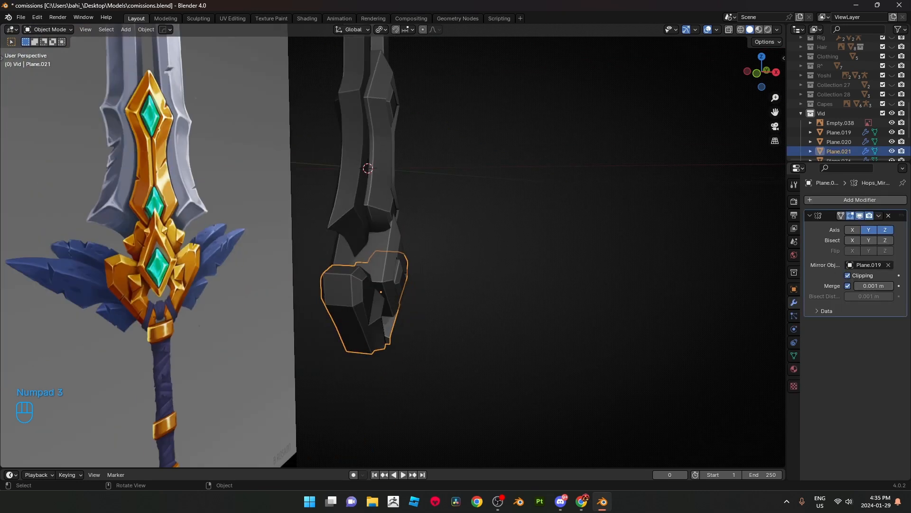
pyautogui.scroll(-1, 318, 287)
pyautogui.moveTo(351, 288); pyautogui.dragTo(305, 279, button='middle')
pyautogui.press('KP_3')
pyautogui.scroll(-1, 318, 287)
pyautogui.scroll(6, 305, 279)
pyautogui.scroll(4, 392, 242)
pyautogui.hotkey('alt', 'z')
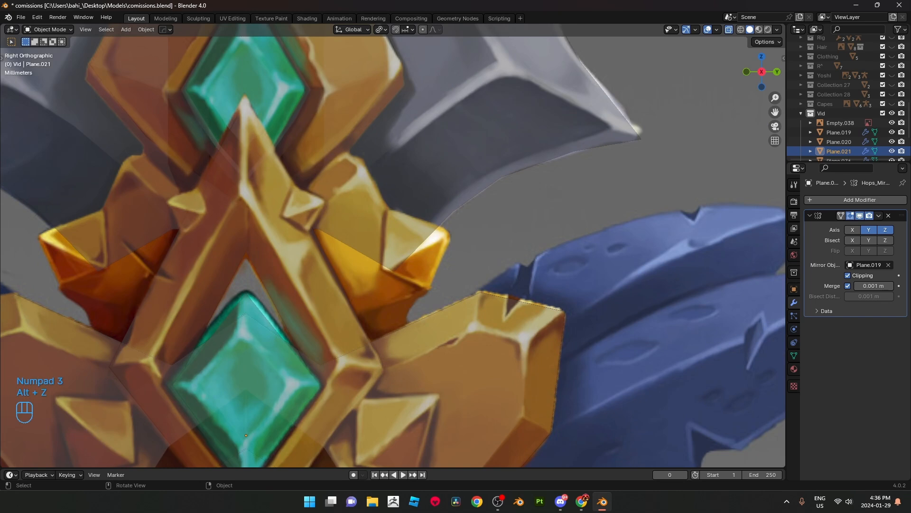
# Step: Inspect the heart-shaped guard's mesh and the unmodelled golden pieces beside the diamond frame in the reference
pyautogui.hotkey('alt', 'z')
pyautogui.press('Tab')
pyautogui.hotkey('alt', 'z')
pyautogui.keyDown('shift'); pyautogui.moveTo(394, 352); pyautogui.dragTo(396, 300, button='middle'); pyautogui.keyUp('shift')
pyautogui.hotkey('alt', 'z')
pyautogui.press('Tab')
pyautogui.click(427, 294)
pyautogui.press('KP_3')
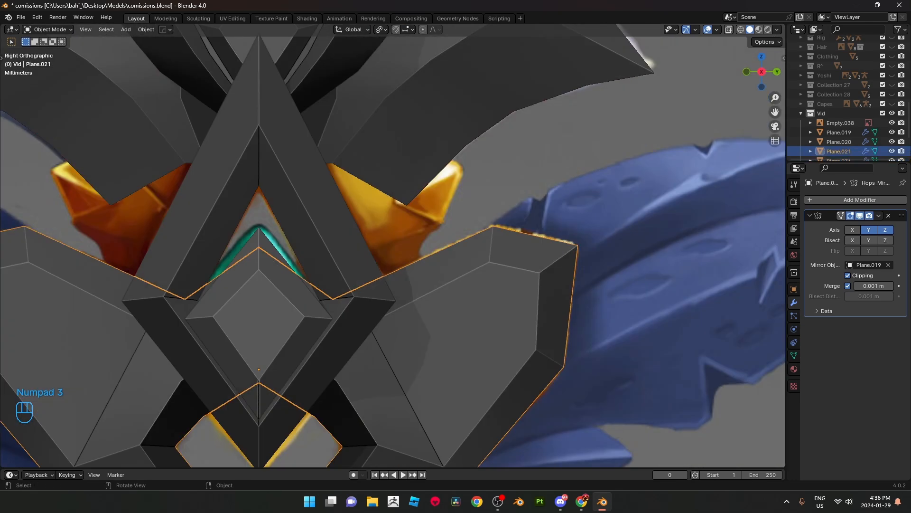
pyautogui.hotkey('alt', 'z')
pyautogui.hotkey('alt', 'z')
pyautogui.scroll(-3, 393, 245)
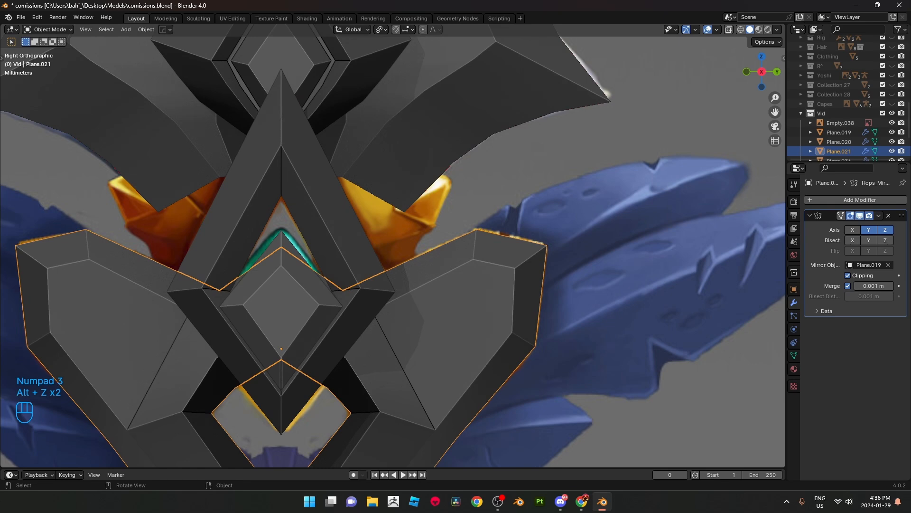
# Step: Add a lengthwise loop cut along the diamond frame's outer side wall, leaving a narrow strip at the back
pyautogui.click(357, 247)
pyautogui.press('Tab')
pyautogui.moveTo(357, 248); pyautogui.dragTo(302, 244, button='middle')
pyautogui.hotkey('ctrl', 'r')
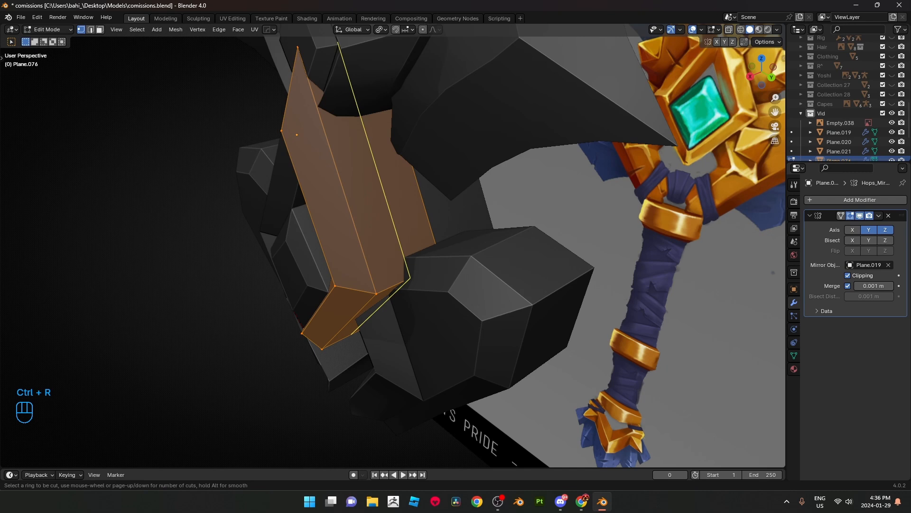
pyautogui.click(392, 284)
pyautogui.click(412, 272)
pyautogui.press('3')
pyautogui.click(416, 227)
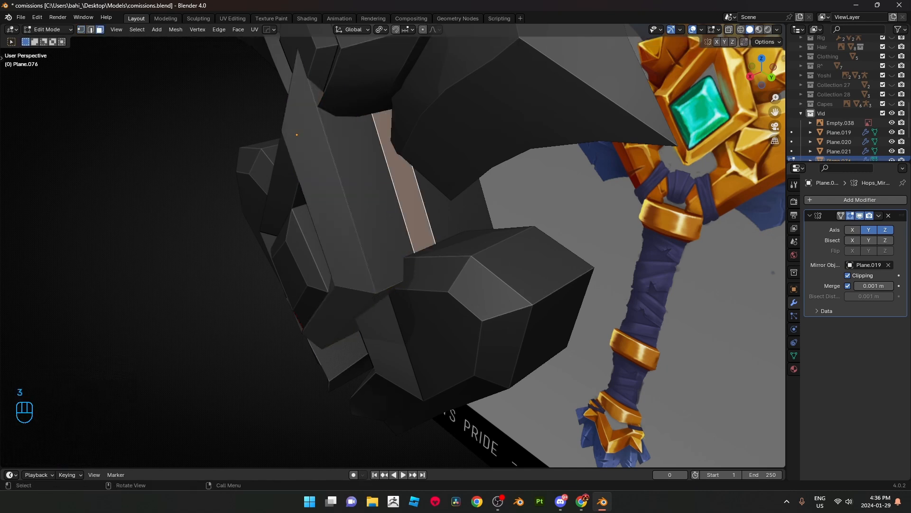
# Step: Add three crosswise loop cuts to the diamond frame's upper arm, positioned to match the golden side piece in the reference
pyautogui.press('KP_3')
pyautogui.hotkey('alt', 'z')
pyautogui.hotkey('ctrl', 'r')
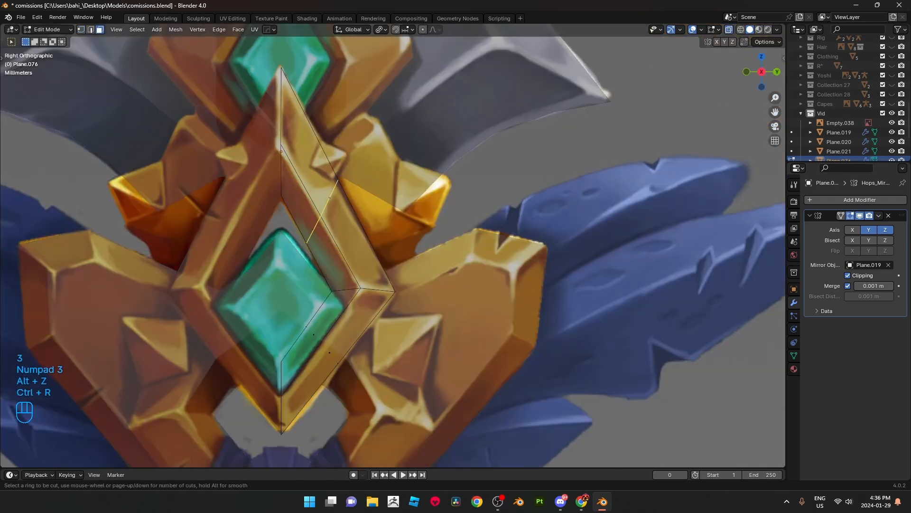
pyautogui.click(327, 125)
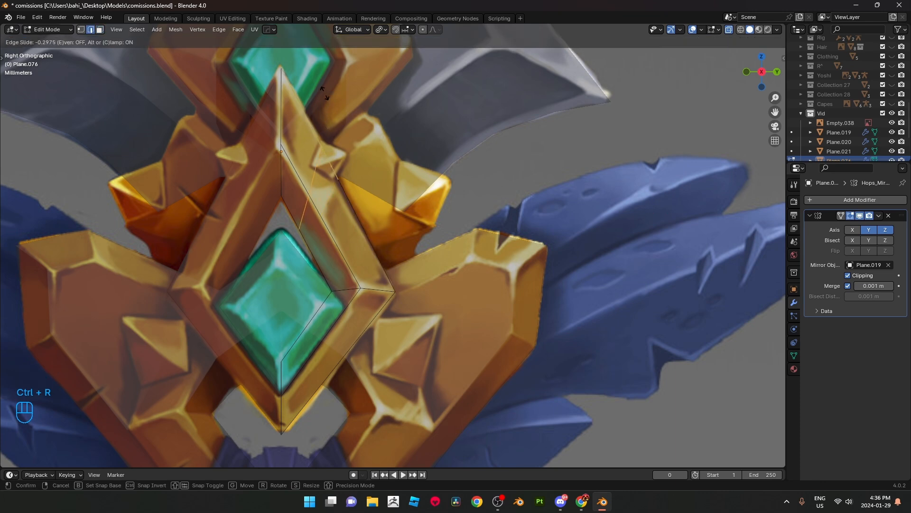
pyautogui.click(326, 95)
pyautogui.hotkey('ctrl', 'r')
pyautogui.click(336, 188)
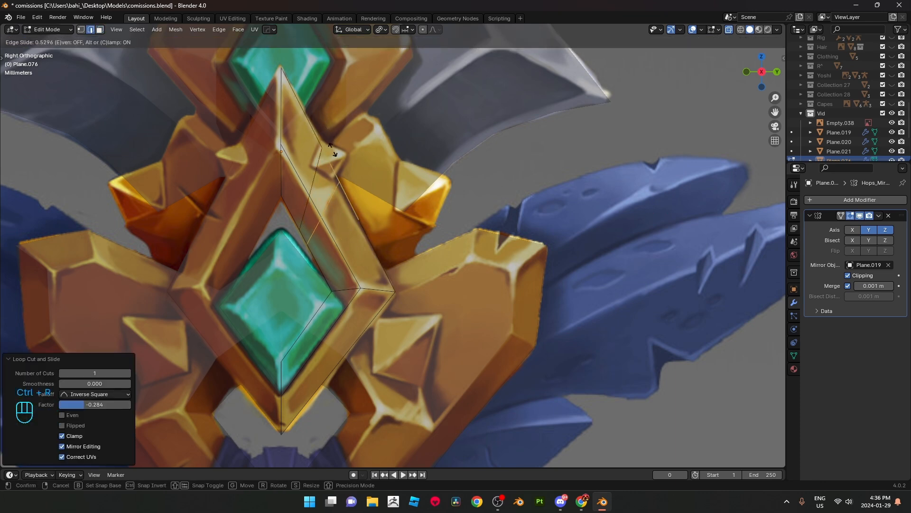
pyautogui.keyDown('shift'); pyautogui.click(325, 104); pyautogui.keyUp('shift')
pyautogui.hotkey('ctrl', 'r')
pyautogui.click(383, 226)
pyautogui.keyDown('shift'); pyautogui.click(390, 241); pyautogui.keyUp('shift')
# Step: Extrude the rear side-wall faces of the frame's upper arm outward along their normal by about 0.016 m
pyautogui.hotkey('alt', 'z')
pyautogui.moveTo(390, 241); pyautogui.dragTo(330, 257, button='middle')
pyautogui.press('3')
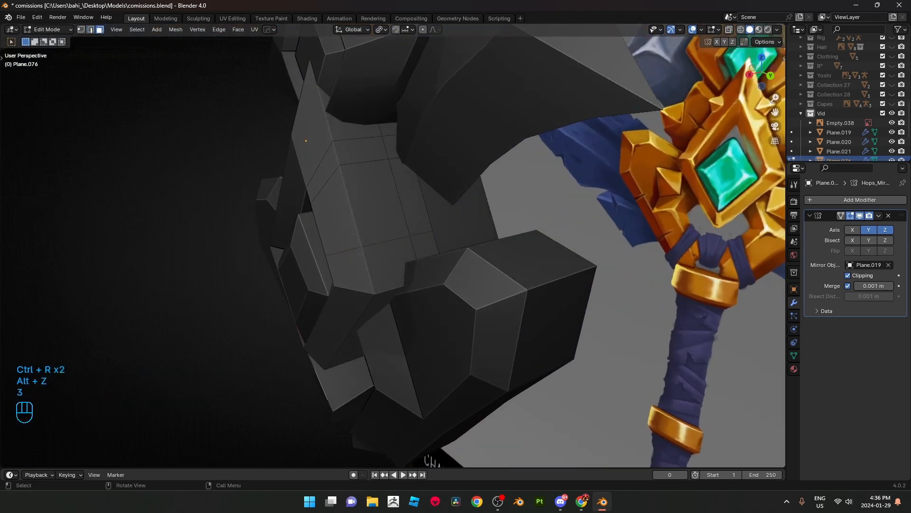
pyautogui.keyDown('shift'); pyautogui.click(415, 204); pyautogui.keyUp('shift')
pyautogui.keyDown('shift'); pyautogui.click(393, 148); pyautogui.keyUp('shift')
pyautogui.press('KP_3')
pyautogui.hotkey('alt', 'z')
pyautogui.hotkey('alt', 'z')
pyautogui.moveTo(399, 214); pyautogui.dragTo(375, 228, button='middle')
pyautogui.hotkey('alt', 'z')
pyautogui.press('KP_3')
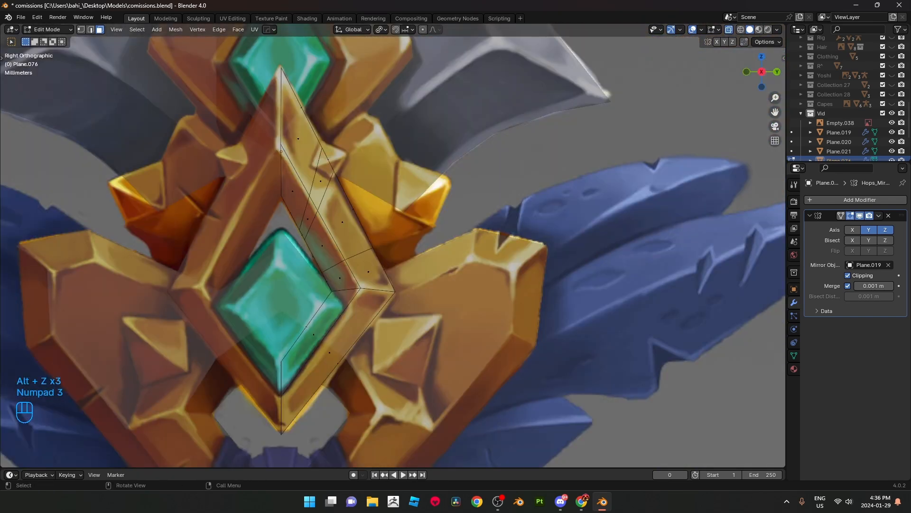
pyautogui.hotkey('alt', 'z')
pyautogui.hotkey('alt', 'z')
pyautogui.hotkey('alt', 'z')
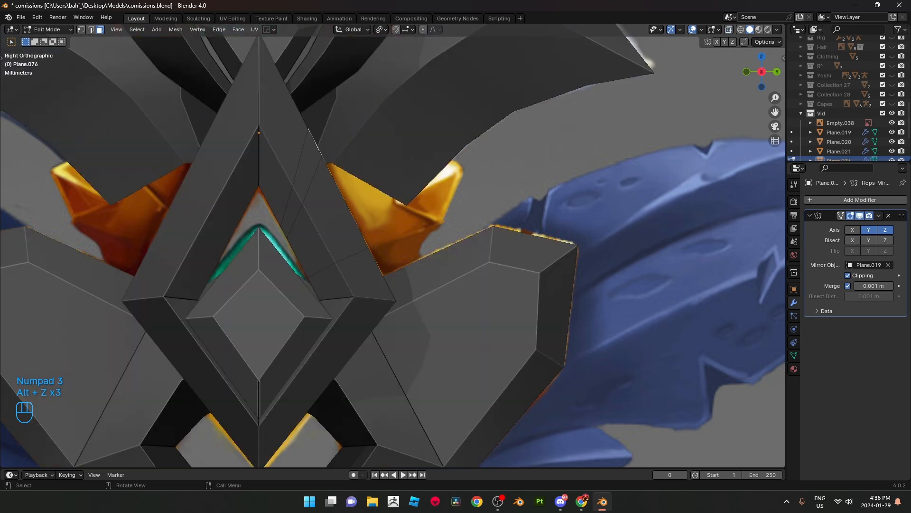
pyautogui.keyDown('shift'); pyautogui.moveTo(399, 213); pyautogui.dragTo(396, 267, button='middle'); pyautogui.keyUp('shift')
pyautogui.press('e')
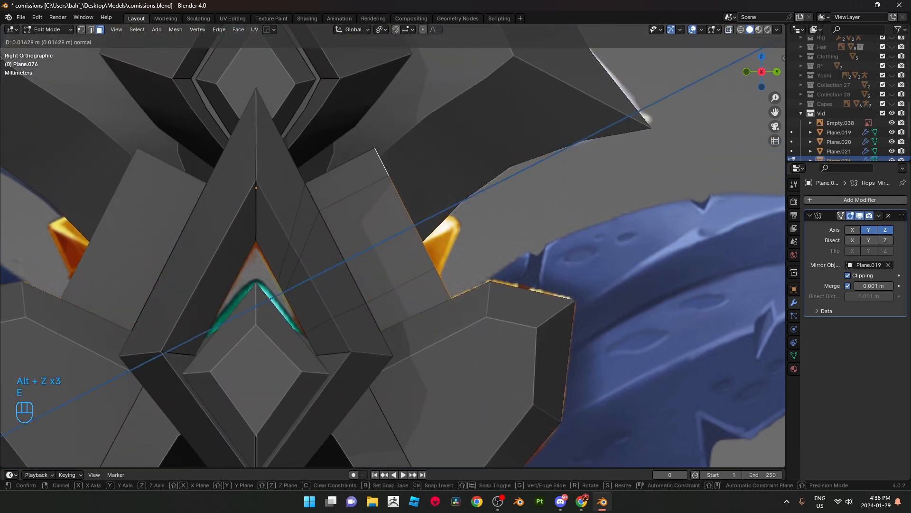
pyautogui.click(382, 162)
# Step: Move the upper corner vertices of the extruded side piece to match the golden shape in the reference
pyautogui.hotkey('alt', 'z')
pyautogui.keyDown('shift'); pyautogui.moveTo(382, 162); pyautogui.dragTo(379, 186, button='middle'); pyautogui.keyUp('shift')
pyautogui.press('1')
pyautogui.moveTo(338, 151); pyautogui.dragTo(397, 212)
pyautogui.press('g')
pyautogui.click(362, 171)
pyautogui.press('g')
pyautogui.click(382, 191)
# Step: Move the lower outer corner vertices of the extruded side piece to follow the golden outline in the reference
pyautogui.press('g')
pyautogui.moveTo(415, 281); pyautogui.dragTo(470, 355)
pyautogui.click(442, 312)
pyautogui.press('g')
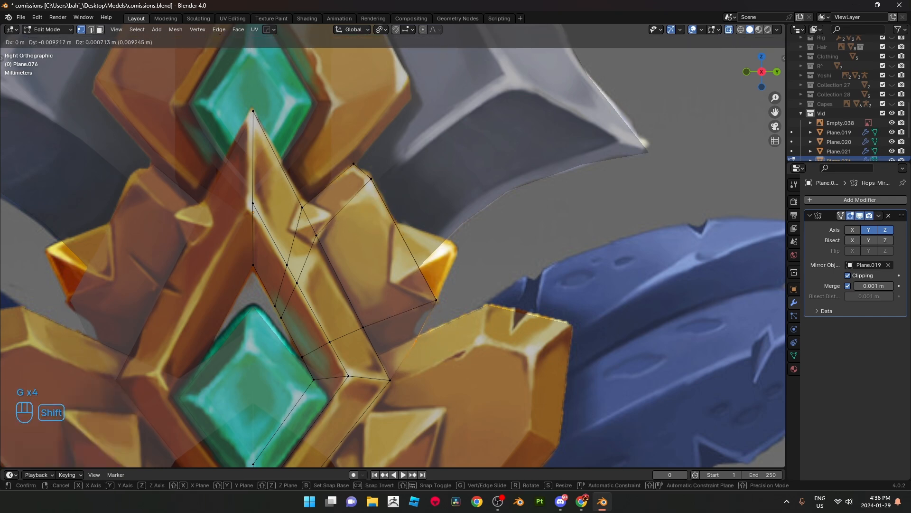
pyautogui.click(429, 353)
# Step: Add a loop cut near the side piece's lower end and move its outer vertex by about -0.003 m in Y and -0.0017 m in Z
pyautogui.keyDown('shift'); pyautogui.moveTo(430, 354); pyautogui.dragTo(436, 325, button='middle'); pyautogui.keyUp('shift')
pyautogui.scroll(2, 438, 324)
pyautogui.hotkey('ctrl', 'r')
pyautogui.click(444, 322)
pyautogui.rightClick(444, 322)
pyautogui.press('1')
pyautogui.press('g')
pyautogui.click(428, 330)
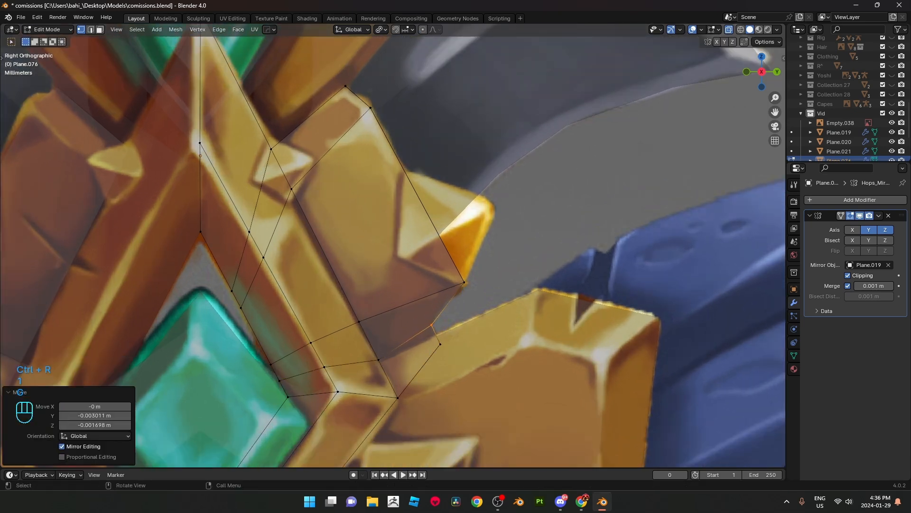
# Step: Move the upper corner vertex of the extruded side piece along the X axis
pyautogui.hotkey('alt', 'z')
pyautogui.press('Tab')
pyautogui.scroll(-13, 428, 327)
pyautogui.moveTo(428, 328); pyautogui.dragTo(408, 366, button='middle')
pyautogui.press('KP_3')
pyautogui.press('Tab')
pyautogui.press('g')
pyautogui.press('x')
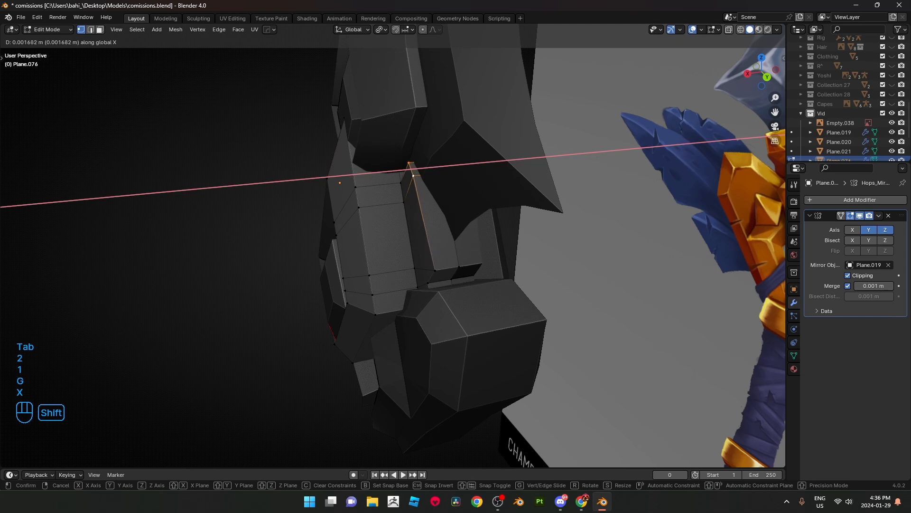
pyautogui.click(417, 178)
# Step: Move the top edge of the side piece by about -0.0016 m along X
pyautogui.click(435, 270)
pyautogui.moveTo(434, 270); pyautogui.dragTo(498, 276, button='middle')
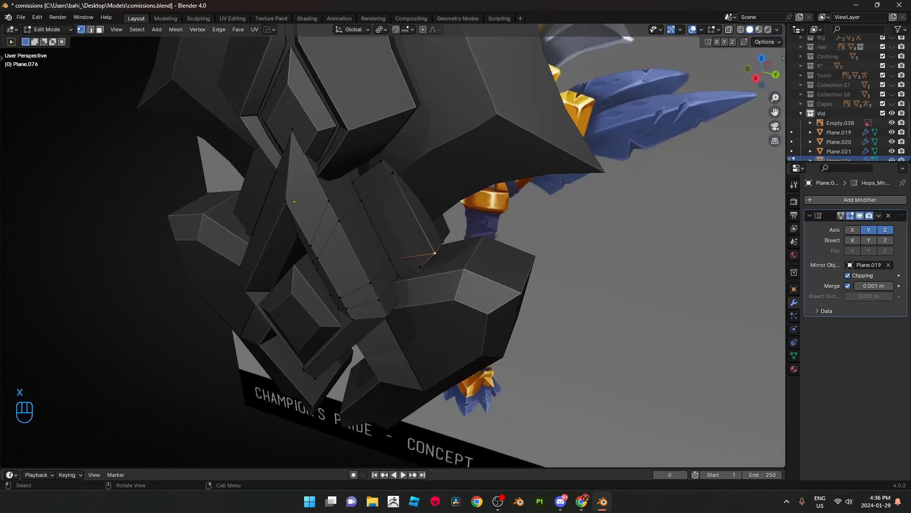
pyautogui.press('KP_3')
pyautogui.hotkey('alt', 'z')
pyautogui.hotkey('alt', 'z')
pyautogui.scroll(3, 428, 264)
pyautogui.moveTo(428, 263); pyautogui.dragTo(433, 313, button='middle')
pyautogui.press('2')
pyautogui.click(328, 124)
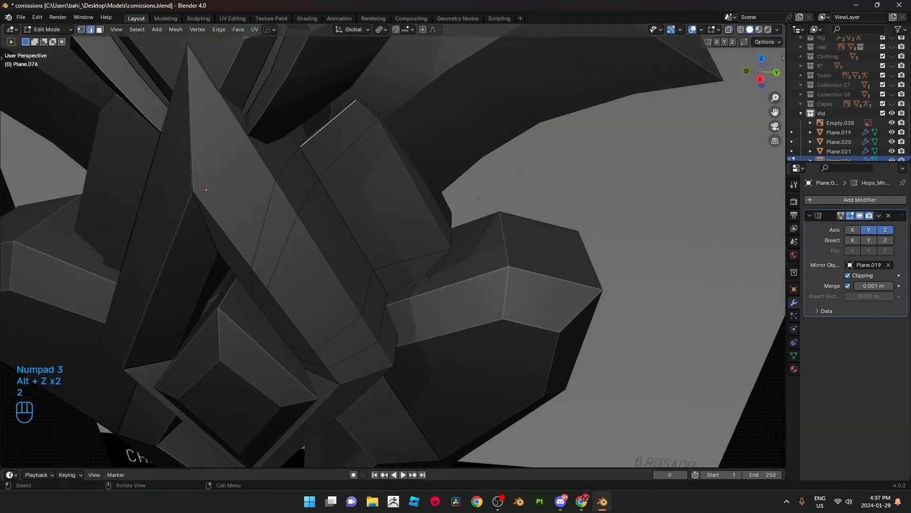
pyautogui.moveTo(328, 124); pyautogui.dragTo(295, 124, button='middle')
pyautogui.press('g')
pyautogui.press('x')
pyautogui.click(363, 135)
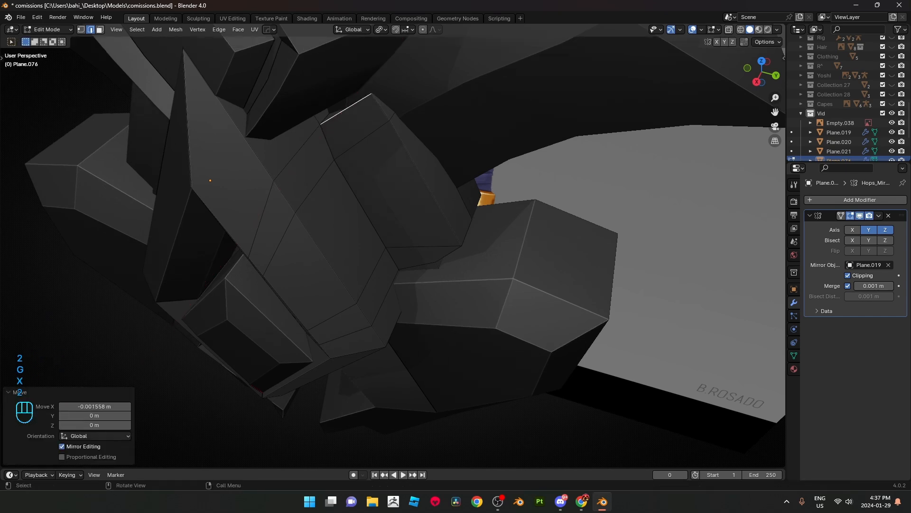
# Step: Mark the upper and lower cross edges on the side piece's front face as sharp
pyautogui.press('2')
pyautogui.click(368, 140)
pyautogui.rightClick(478, 180)
pyautogui.click(470, 346)
pyautogui.moveTo(467, 345); pyautogui.dragTo(465, 309, button='middle')
pyautogui.press('2')
pyautogui.click(442, 270)
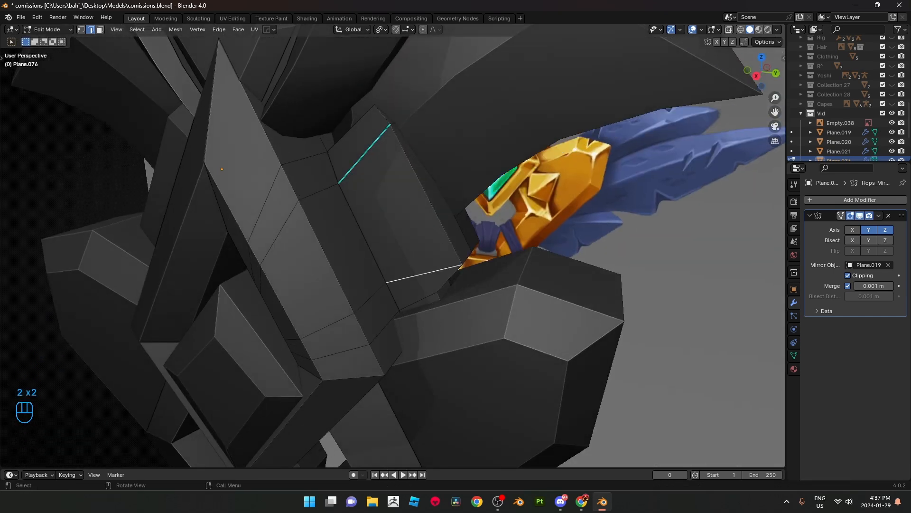
pyautogui.rightClick(498, 298)
pyautogui.click(480, 298)
# Step: Select the loop-cut vertices at the side piece's lower end and shift them slightly along X
pyautogui.press('1')
pyautogui.hotkey('alt', 'z')
pyautogui.moveTo(451, 318); pyautogui.dragTo(453, 320)
pyautogui.hotkey('alt', 'z')
pyautogui.moveTo(453, 320); pyautogui.dragTo(410, 318, button='middle')
pyautogui.press('g')
pyautogui.press('x')
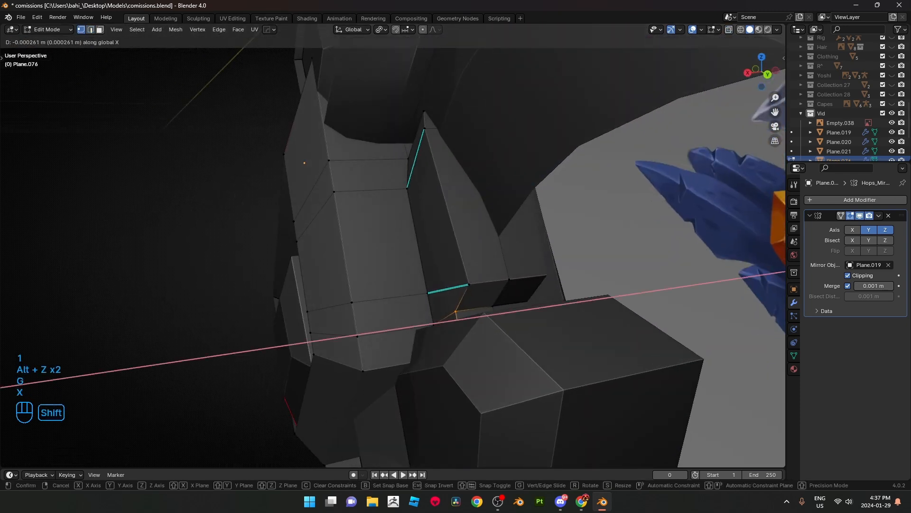
pyautogui.click(429, 316)
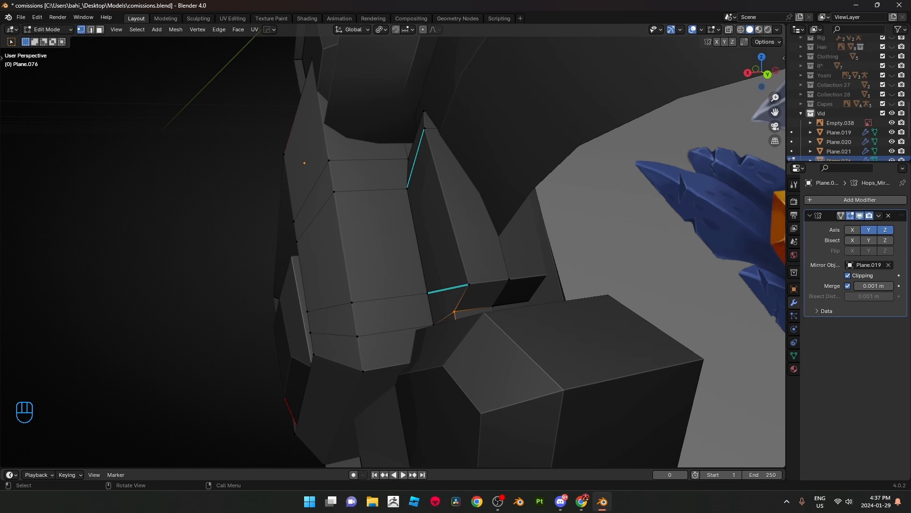
# Step: Move the side piece's lower loop-cut vertices by about -0.0031 m along X
pyautogui.moveTo(503, 275); pyautogui.dragTo(529, 274, button='middle')
pyautogui.hotkey('alt', 'z')
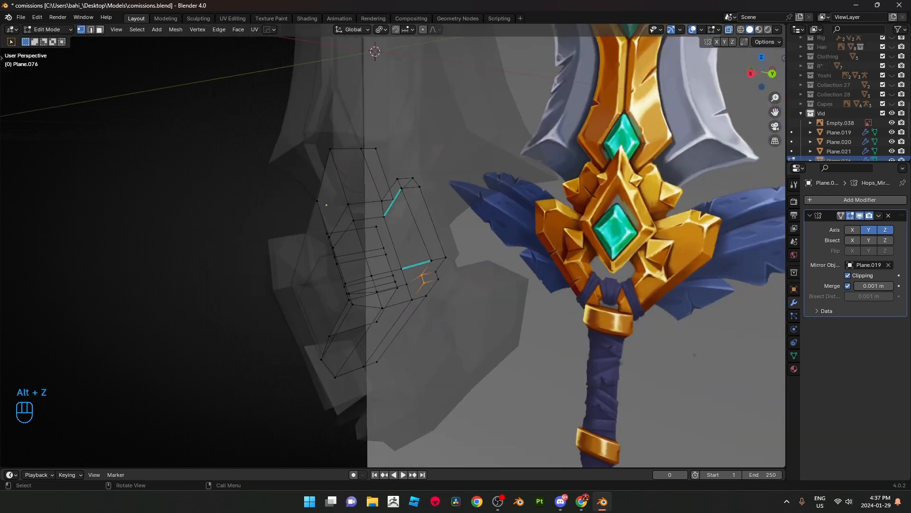
pyautogui.hotkey('alt', 'z')
pyautogui.hotkey('alt', 'z')
pyautogui.hotkey('alt', 'z')
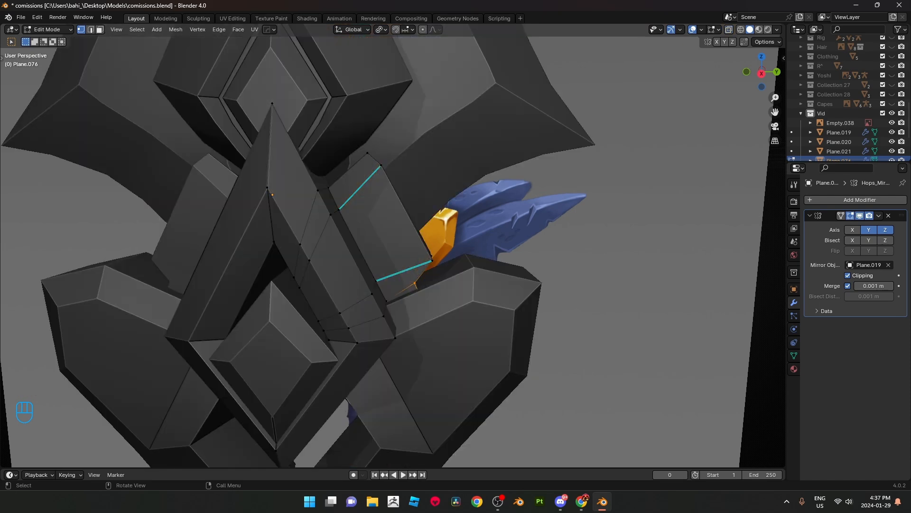
pyautogui.moveTo(428, 266); pyautogui.dragTo(390, 280, button='middle')
pyautogui.press('Tab')
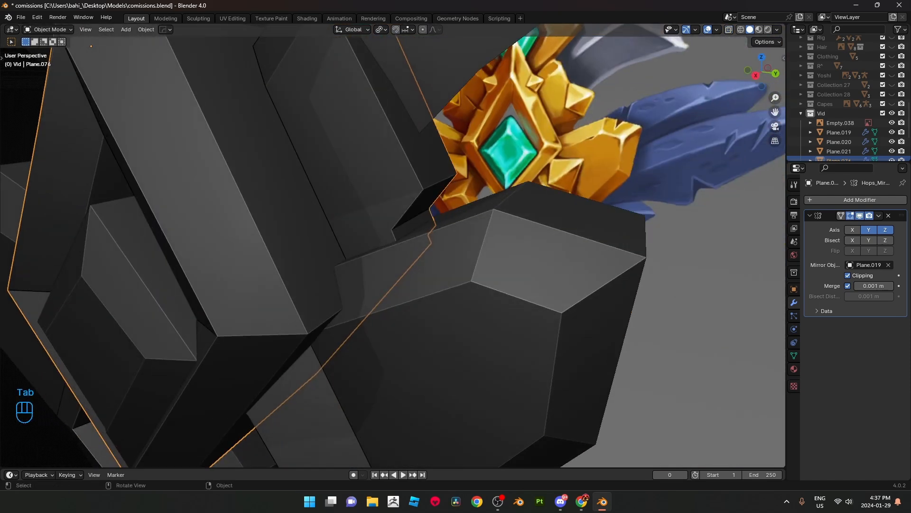
pyautogui.press('KP_3')
pyautogui.press('Tab')
pyautogui.hotkey('alt', 'z')
pyautogui.hotkey('alt', 'z')
pyautogui.moveTo(389, 280); pyautogui.dragTo(366, 287, button='middle')
pyautogui.press('g')
pyautogui.press('x')
pyautogui.click(371, 284)
pyautogui.hotkey('alt', 'z')
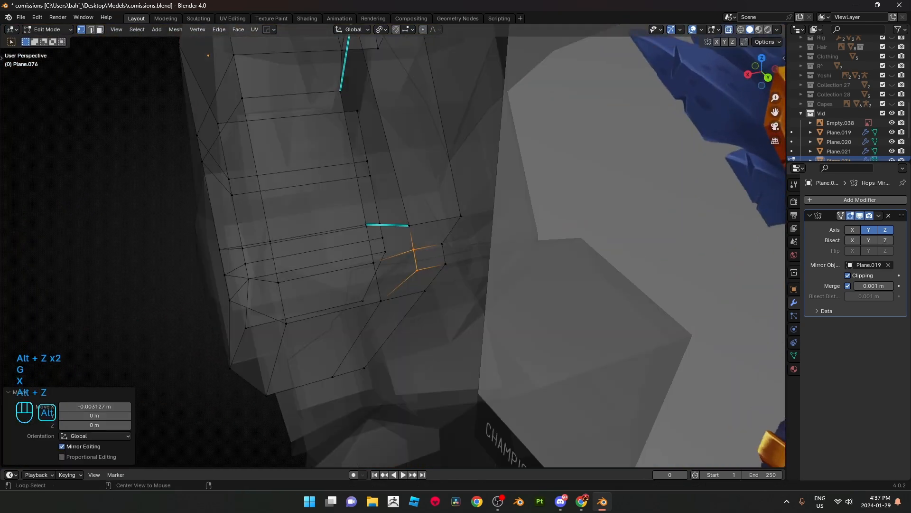
# Step: Move the front vertex at the side piece's lower end by about -0.0024 m along X and fine-tune its depth
pyautogui.hotkey('alt', 'z')
pyautogui.press('g')
pyautogui.press('x')
pyautogui.press('Return')
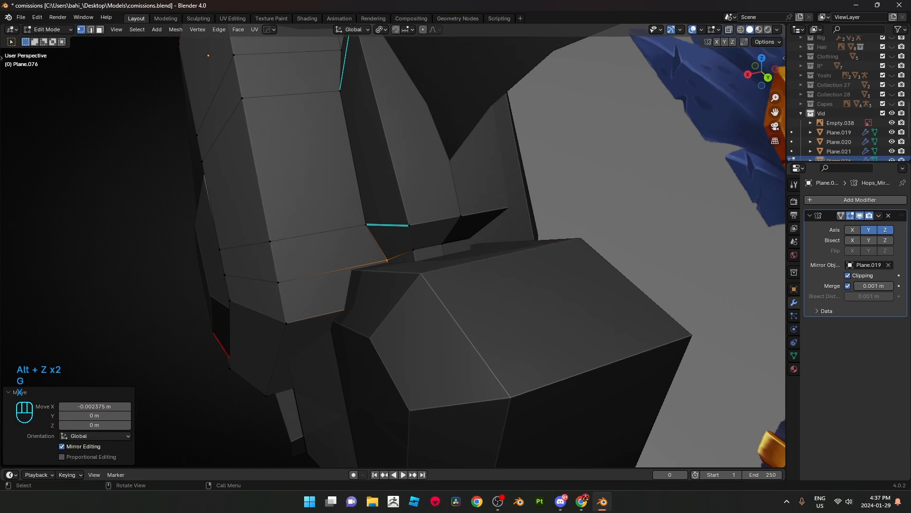
pyautogui.press('Tab')
pyautogui.press('Tab')
pyautogui.press('g')
pyautogui.press('x')
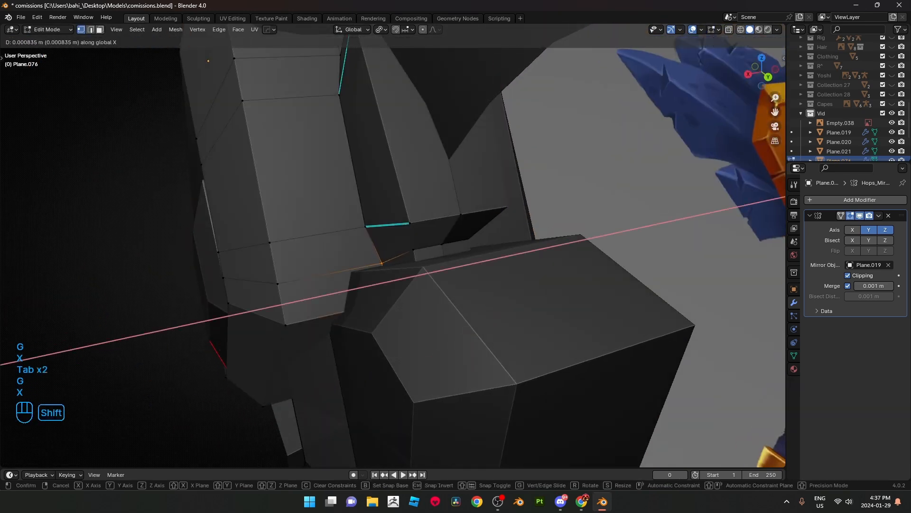
pyautogui.click(383, 264)
pyautogui.press('Tab')
pyautogui.scroll(-4, 383, 264)
pyautogui.moveTo(383, 264); pyautogui.dragTo(426, 256, button='middle')
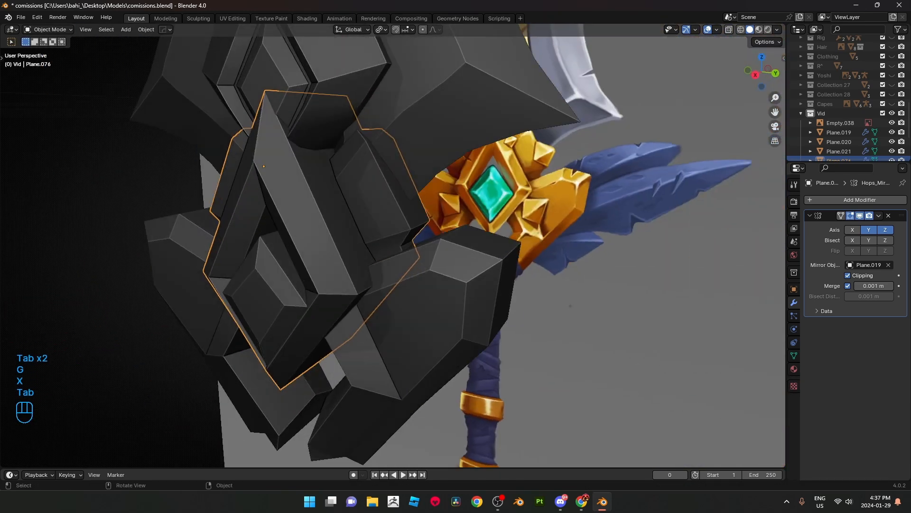
# Step: Compare the side piece's wireframe with the golden shape in the reference from the right view
pyautogui.press('KP_3')
pyautogui.scroll(5, 393, 245)
pyautogui.press('Tab')
pyautogui.hotkey('alt', 'z')
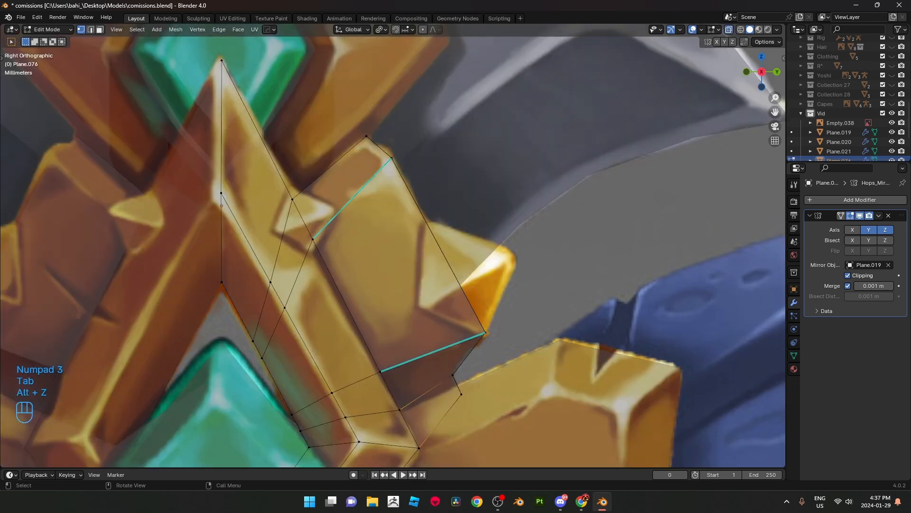
pyautogui.scroll(-3, 393, 245)
pyautogui.scroll(2, 393, 245)
pyautogui.moveTo(393, 245)
pyautogui.keyDown('shift'); pyautogui.mouseDown(button='middle')
pyautogui.moveTo(365, 191)
pyautogui.moveTo(365, 211)
pyautogui.mouseUp(button='middle'); pyautogui.keyUp('shift')
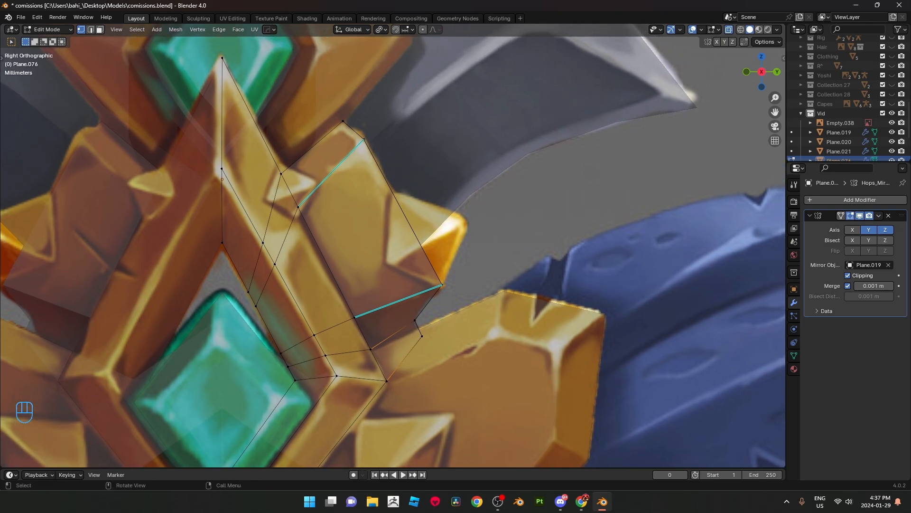
pyautogui.scroll(-8, 409, 228)
pyautogui.hotkey('alt', 'z')
pyautogui.press('Tab')
pyautogui.scroll(2, 408, 228)
# Step: Add a mesh plane and move it by about -0.081 m along Z down to the crossguard
pyautogui.hotkey('shift', 'a')
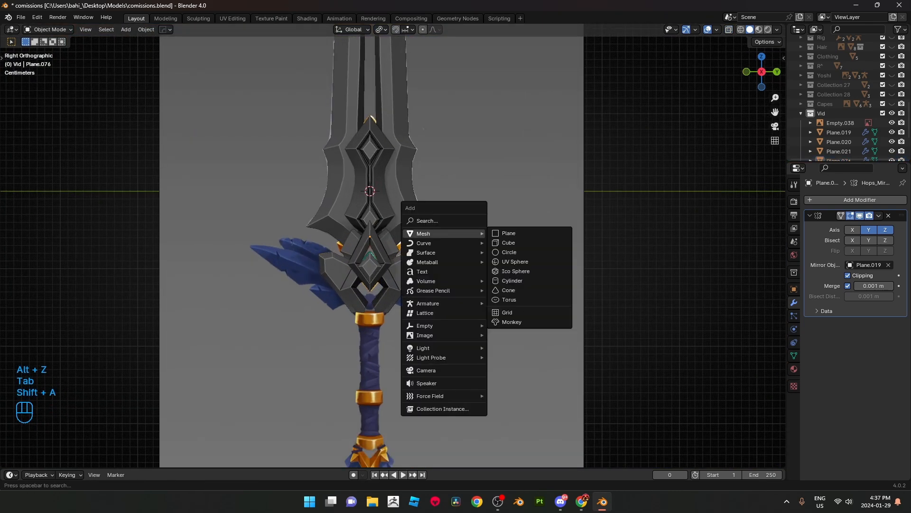
pyautogui.click(509, 234)
pyautogui.scroll(-2, 505, 238)
pyautogui.scroll(3, 505, 237)
pyautogui.press('g')
pyautogui.press('z')
pyautogui.click(523, 301)
# Step: Rotate the new plane 90° about the Y axis so it faces the right view
pyautogui.press('r')
pyautogui.press('y')
pyautogui.rightClick(524, 301)
pyautogui.write('ry')
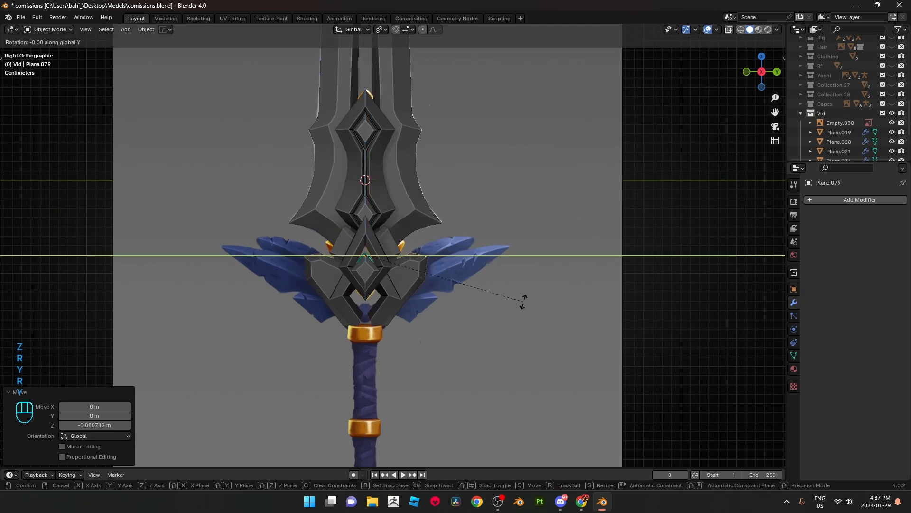
pyautogui.write('90')
pyautogui.click(523, 301)
pyautogui.press('s')
pyautogui.click(365, 93)
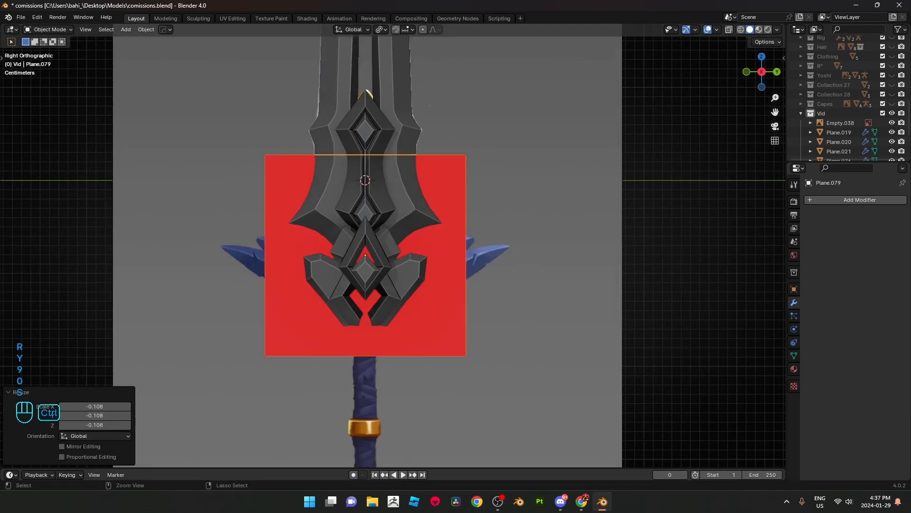
pyautogui.hotkey('ctrl', 'z')
# Step: Scale the plane down and move it about 0.04 m in Y and 0.009 m in Z toward the golden spike
pyautogui.scroll(-5, 393, 245)
pyautogui.press('s')
pyautogui.click(444, 259)
pyautogui.scroll(1, 446, 259)
pyautogui.press('s')
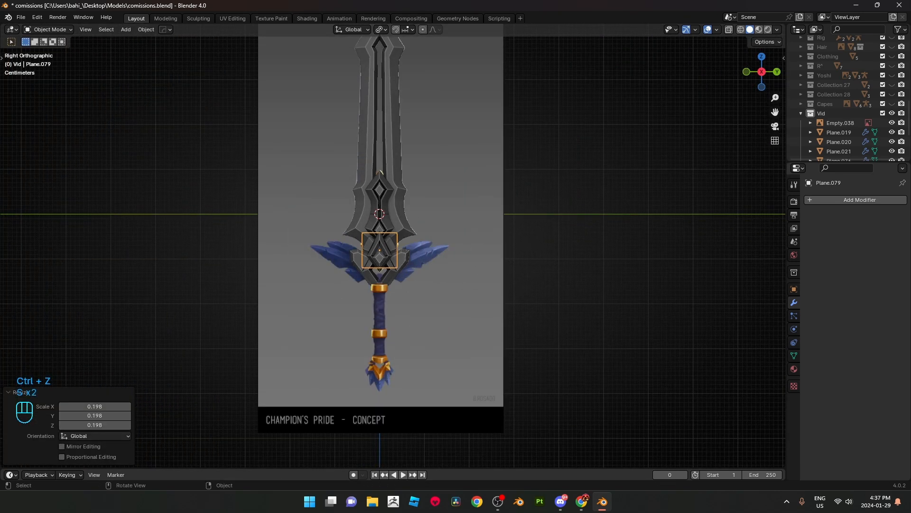
pyautogui.scroll(6, 394, 246)
pyautogui.press('s')
pyautogui.click(362, 255)
pyautogui.press('g')
pyautogui.click(398, 244)
# Step: Position the plane over the golden spike in the reference and scale it by about 0.519
pyautogui.scroll(5, 392, 244)
pyautogui.hotkey('alt', 'z')
pyautogui.press('g')
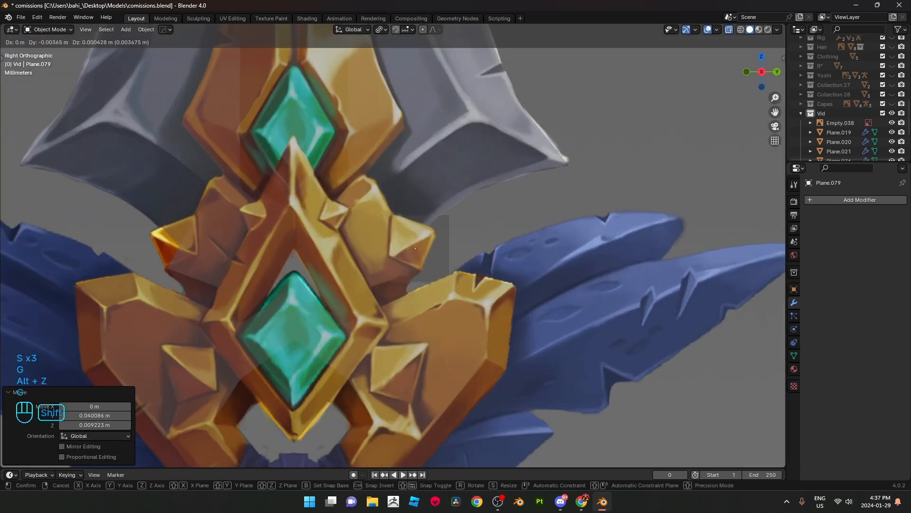
pyautogui.click(617, 252)
pyautogui.scroll(3, 617, 252)
pyautogui.press('s')
pyautogui.click(531, 249)
# Step: Rotate the plane to the spike's tilt and fine-tune its position and size to fit the outline
pyautogui.press('r')
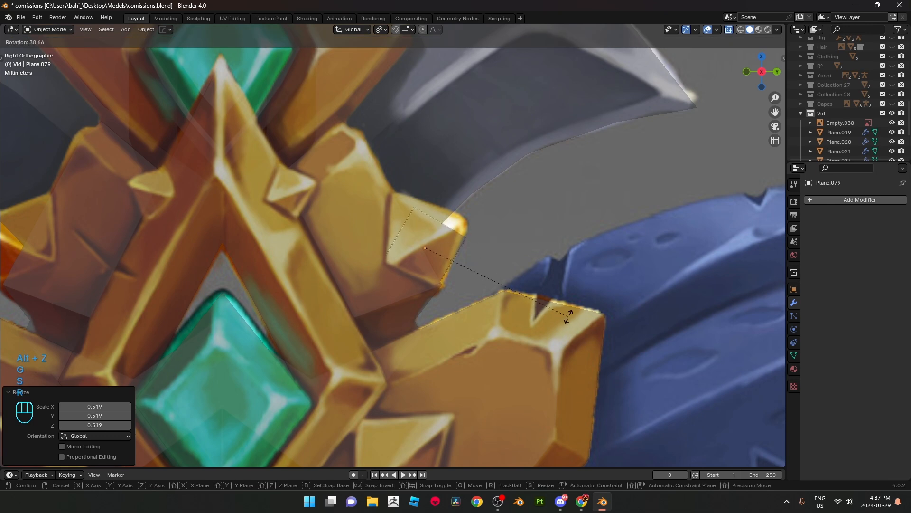
pyautogui.click(575, 308)
pyautogui.press('g')
pyautogui.click(599, 289)
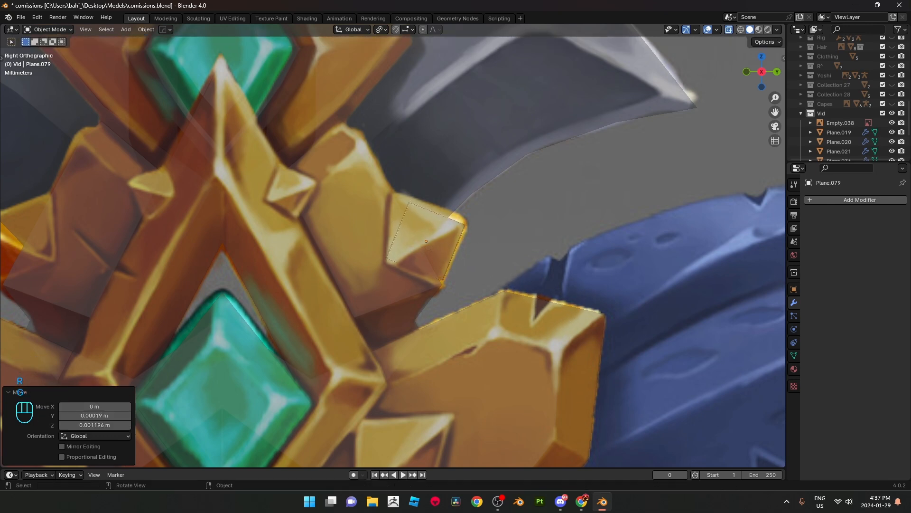
pyautogui.press('s')
pyautogui.click(603, 289)
pyautogui.press('r')
pyautogui.click(609, 282)
# Step: Move the plane's upper inner vertex to the spike's corner and connect two opposite corners with a diagonal edge
pyautogui.scroll(2, 609, 282)
pyautogui.press('Tab')
pyautogui.press('1')
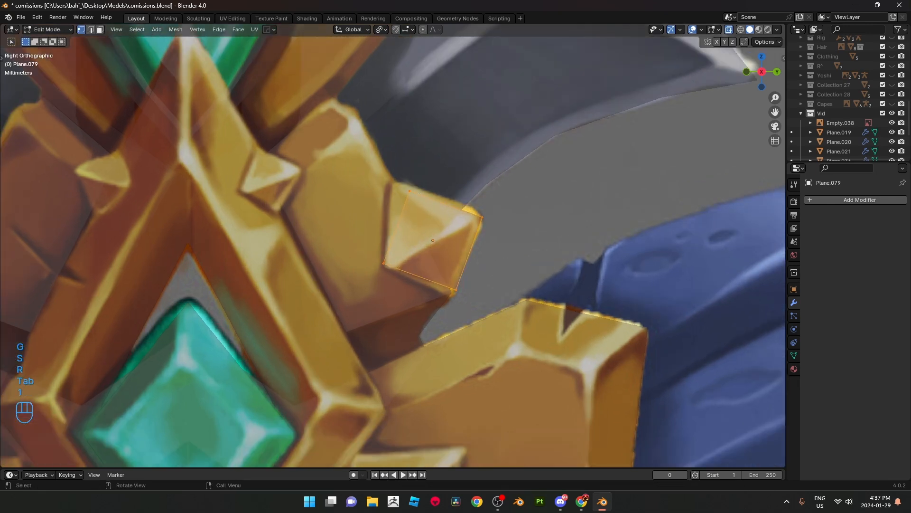
pyautogui.press('g')
pyautogui.keyDown('shift'); pyautogui.click(392, 180); pyautogui.keyUp('shift')
pyautogui.click(482, 218)
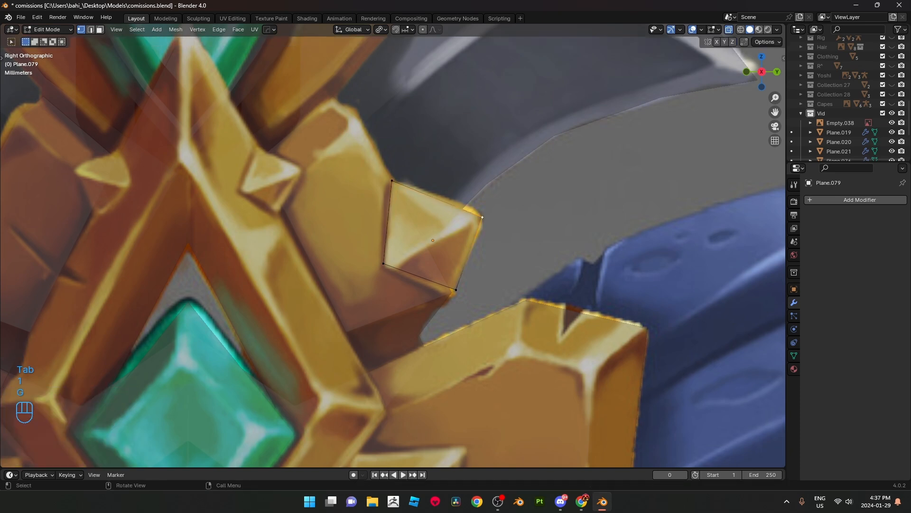
pyautogui.keyDown('shift'); pyautogui.moveTo(384, 263); pyautogui.dragTo(374, 248, button='middle'); pyautogui.keyUp('shift')
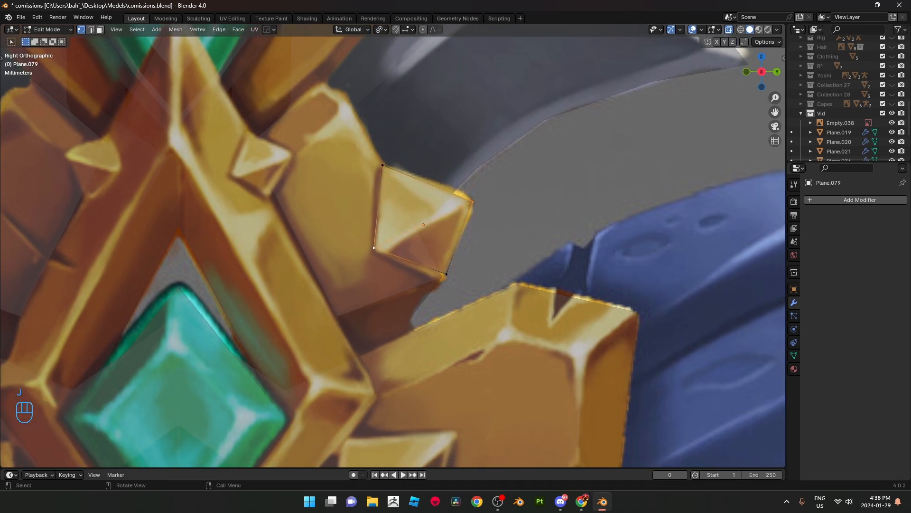
# Step: Move the plane's two lower vertices onto the spike's lower corners in the reference
pyautogui.scroll(1, 373, 248)
pyautogui.click(371, 249)
pyautogui.press('g')
pyautogui.keyDown('shift'); pyautogui.click(372, 252); pyautogui.keyUp('shift')
pyautogui.click(457, 280)
pyautogui.press('g')
pyautogui.keyDown('shift'); pyautogui.click(452, 285); pyautogui.keyUp('shift')
# Step: Move the whole spike plane along X onto the front of the side piece
pyautogui.hotkey('alt', 'z')
pyautogui.moveTo(452, 285); pyautogui.dragTo(380, 280, button='middle')
pyautogui.press('Tab')
pyautogui.press('g')
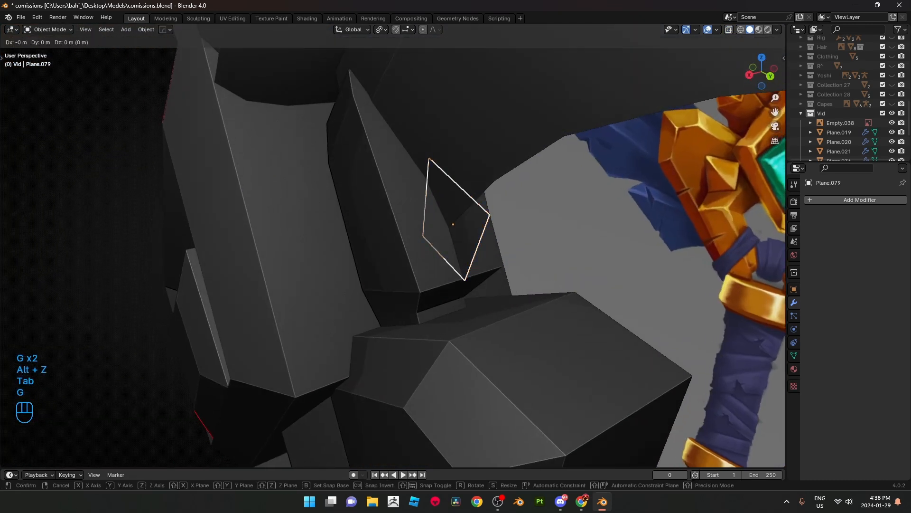
pyautogui.press('x')
pyautogui.keyDown('shift'); pyautogui.click(342, 292); pyautogui.keyUp('shift')
# Step: Adjust the depth of the spike's diagonal edge along X to shape its ridge
pyautogui.press('Tab')
pyautogui.press('2')
pyautogui.click(401, 238)
pyautogui.press('g')
pyautogui.press('x')
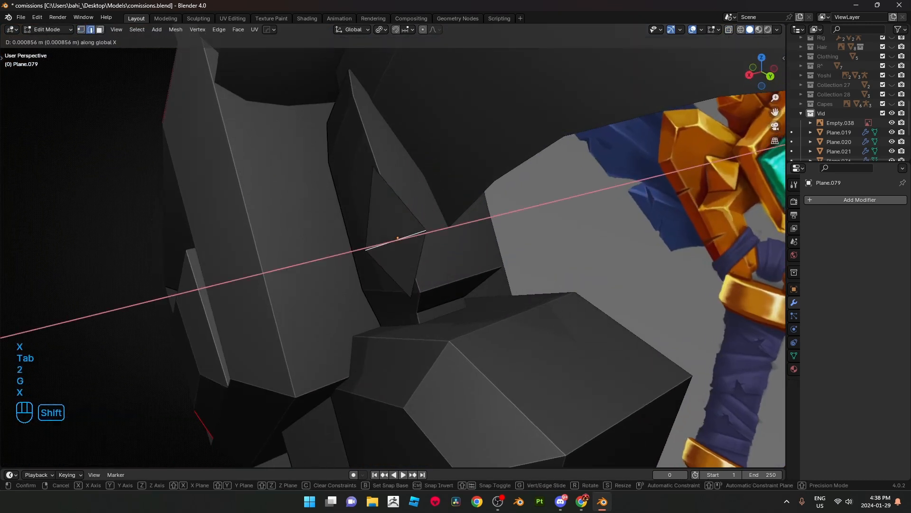
pyautogui.keyDown('shift'); pyautogui.click(380, 247); pyautogui.keyUp('shift')
pyautogui.press('Tab')
# Step: Try to mirror the spike with the blade as the mirror object
pyautogui.moveTo(380, 246); pyautogui.dragTo(414, 237, button='middle')
pyautogui.scroll(-3, 402, 237)
pyautogui.scroll(-4, 408, 232)
pyautogui.keyDown('shift'); pyautogui.click(413, 190); pyautogui.keyUp('shift')
pyautogui.moveTo(413, 190); pyautogui.dragTo(381, 192, button='middle')
pyautogui.hotkey('alt', 'x')
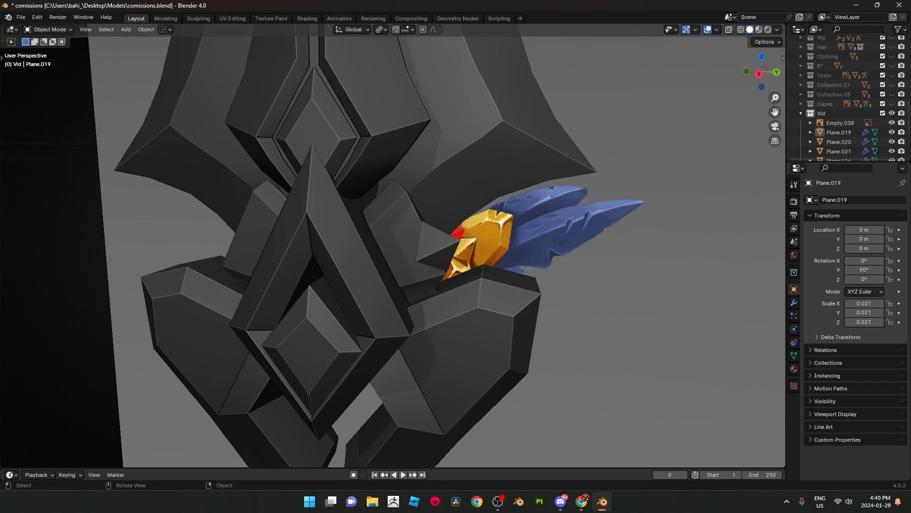
pyautogui.moveTo(394, 251)
pyautogui.mouseDown(button='middle')
pyautogui.moveTo(437, 252)
pyautogui.moveTo(407, 251)
pyautogui.mouseUp(button='middle')
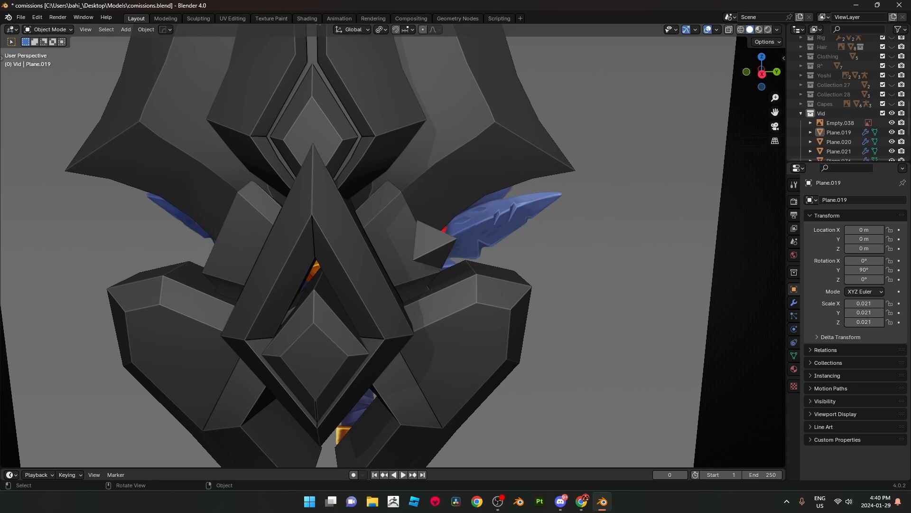
pyautogui.press('n')
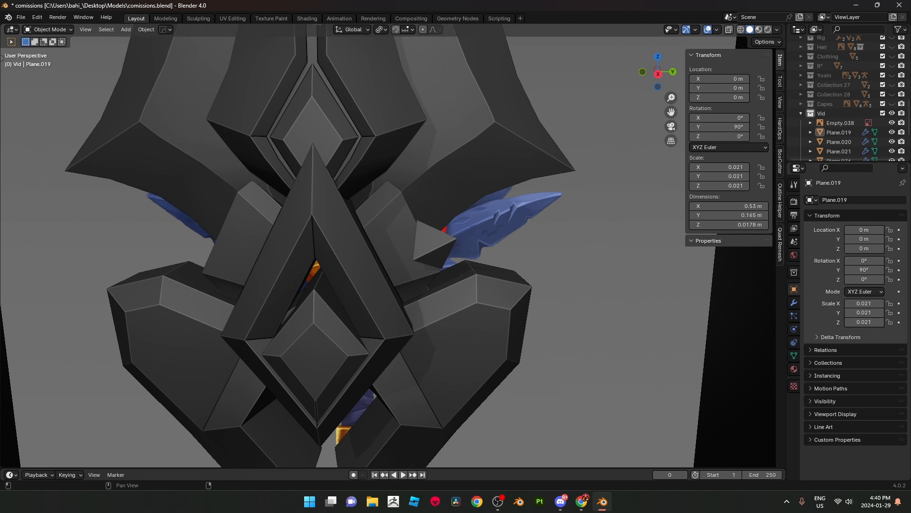
pyautogui.press('n')
# Step: Open the add-on preferences and search the add-ons for "scree"
pyautogui.click(21, 17)
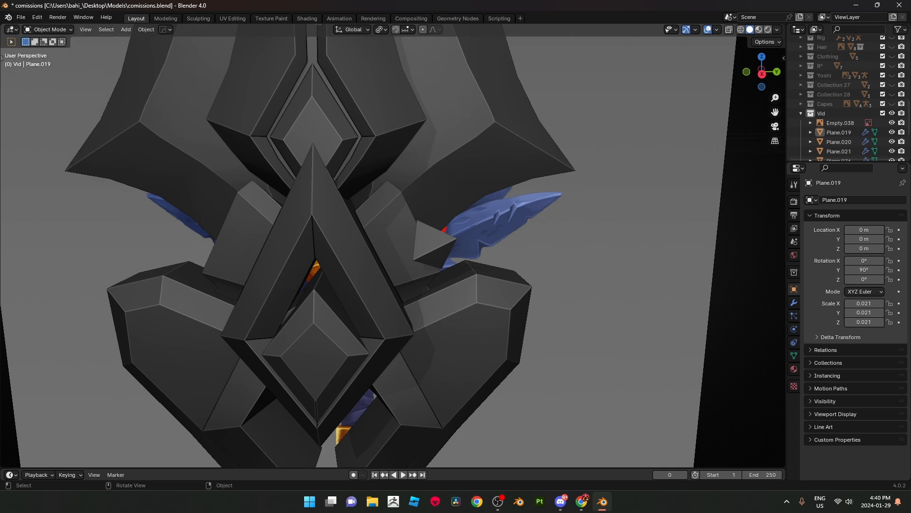
pyautogui.click(37, 17)
pyautogui.click(60, 139)
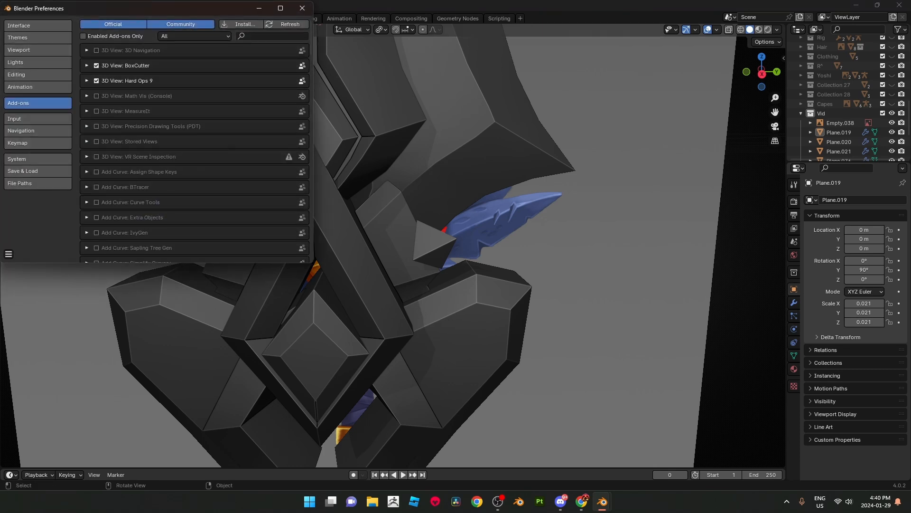
pyautogui.click(266, 36)
pyautogui.write('scree')
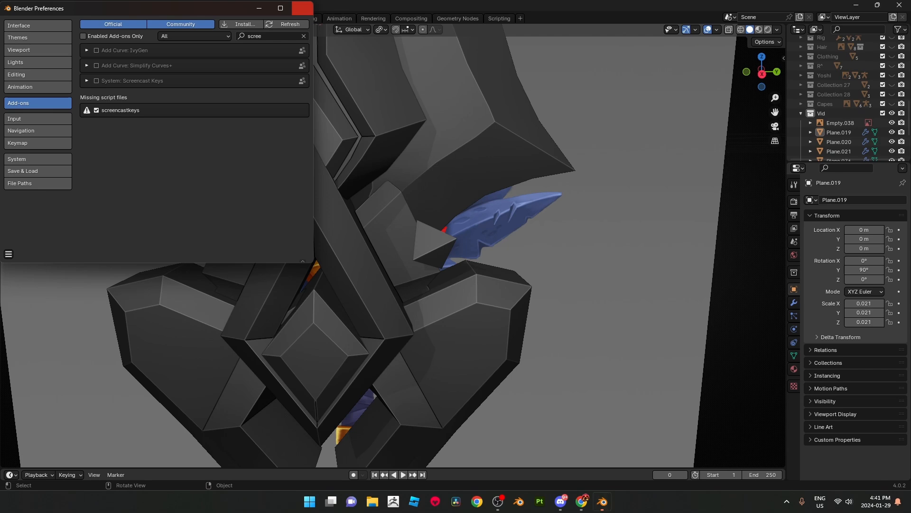
# Step: Close the preferences and extrude the spike's two outer edges back about 0.008 m along X toward the side piece
pyautogui.click(303, 8)
pyautogui.scroll(3, 393, 246)
pyautogui.click(459, 241)
pyautogui.moveTo(460, 241)
pyautogui.mouseDown(button='middle')
pyautogui.moveTo(381, 240)
pyautogui.moveTo(459, 241)
pyautogui.mouseUp(button='middle')
pyautogui.press('Tab')
pyautogui.scroll(1, 460, 242)
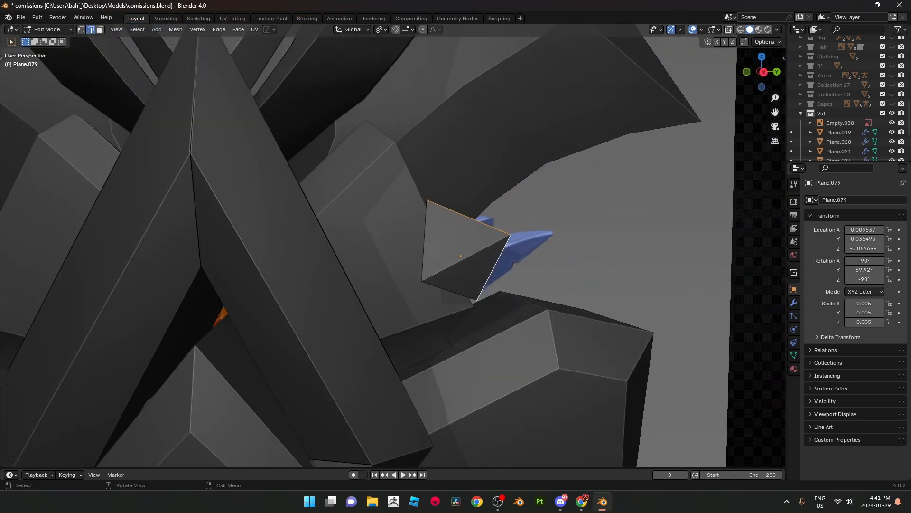
pyautogui.press('e')
pyautogui.press('x')
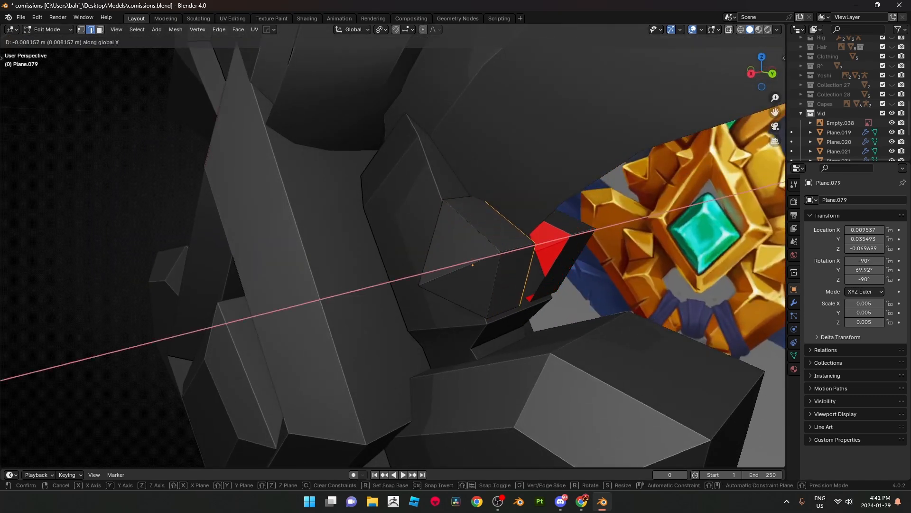
pyautogui.press('Return')
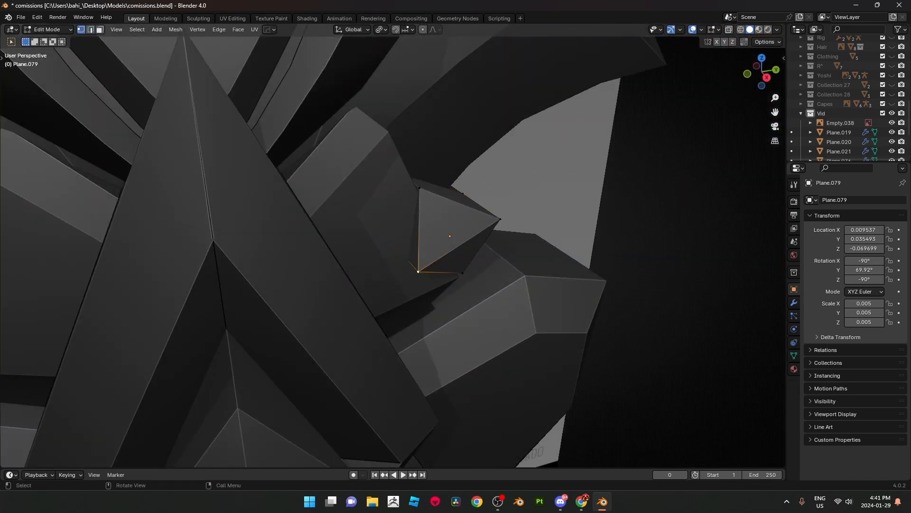
# Step: Move the spike's inner lower corner vertex back along X and mark the diagonal ridge edge as sharp
pyautogui.moveTo(419, 272); pyautogui.dragTo(458, 266, button='middle')
pyautogui.press('g')
pyautogui.press('x')
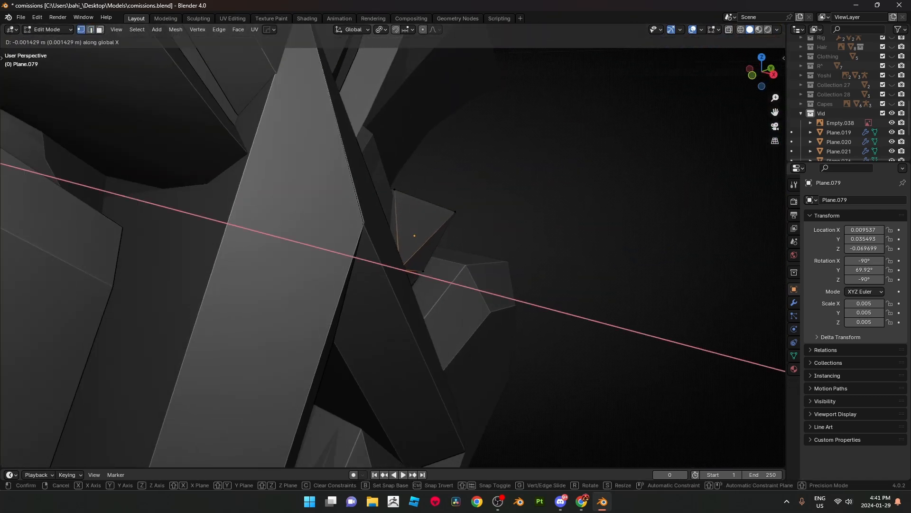
pyautogui.click(403, 264)
pyautogui.moveTo(403, 264); pyautogui.dragTo(326, 252, button='middle')
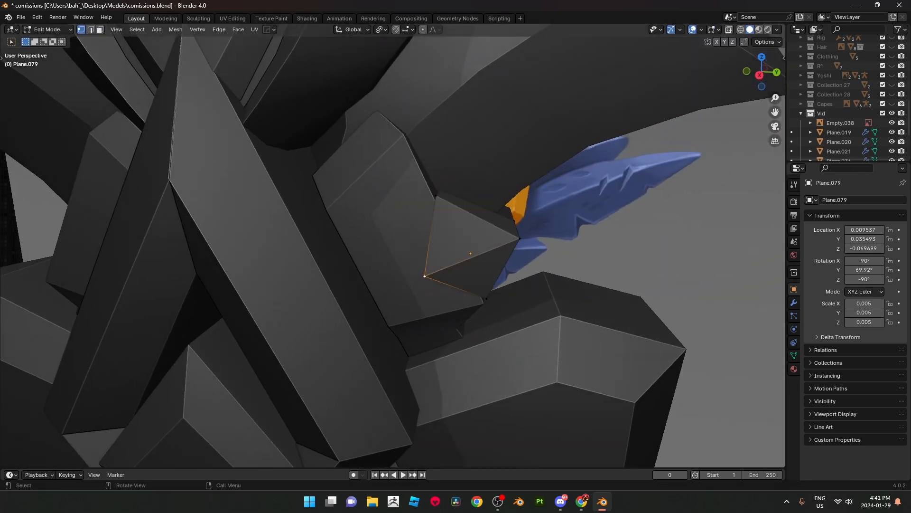
pyautogui.rightClick(518, 240)
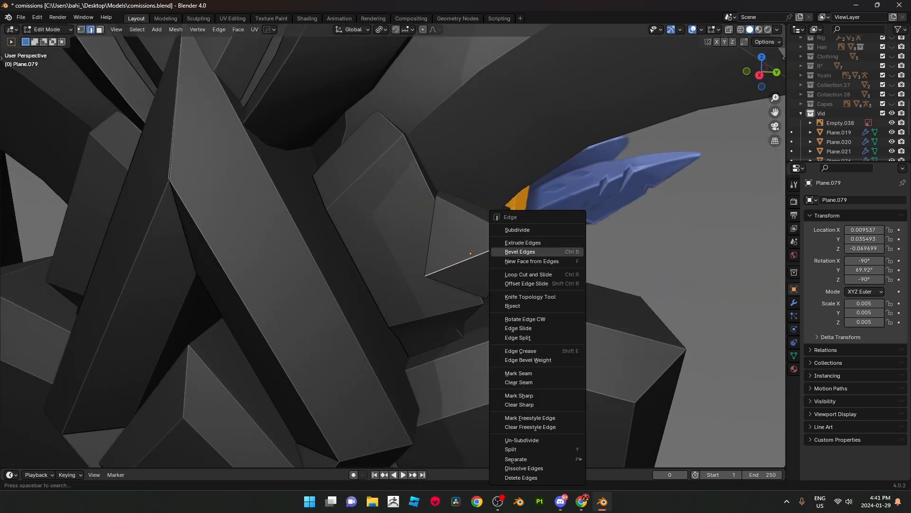
pyautogui.click(519, 396)
# Step: Move the spike's outer tip vertex back along X to slope the diagonal ridge
pyautogui.moveTo(519, 395); pyautogui.dragTo(466, 365, button='middle')
pyautogui.press('g')
pyautogui.press('x')
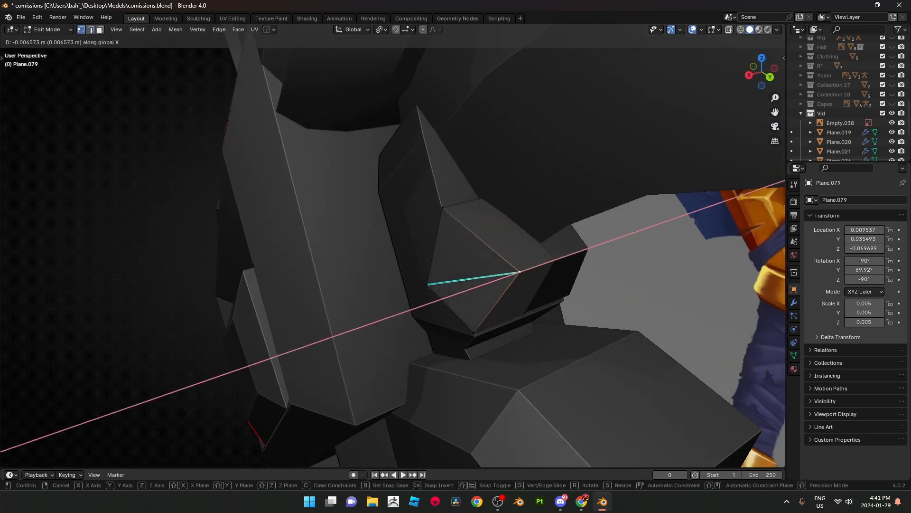
pyautogui.click(480, 286)
pyautogui.press('g')
pyautogui.press('x')
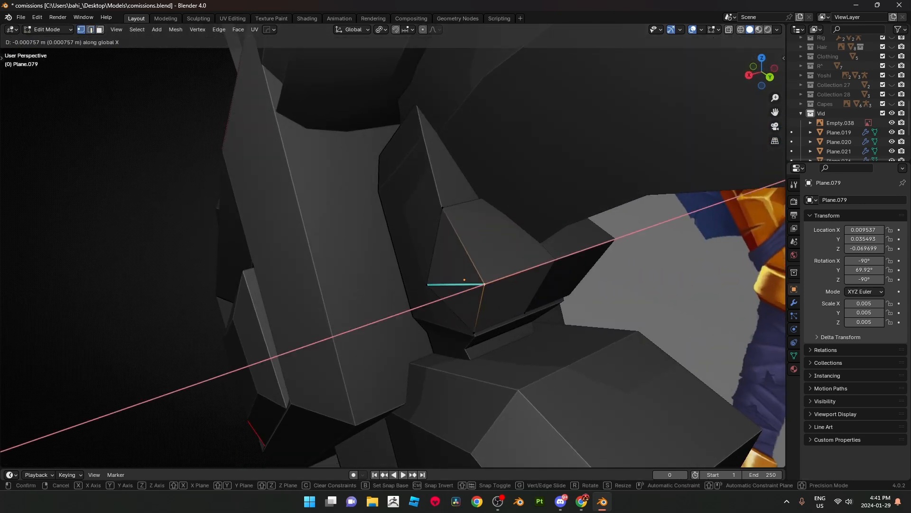
pyautogui.moveTo(394, 252); pyautogui.dragTo(468, 227, button='middle')
# Step: Reposition the spike's outer tip vertex in the right view to match the tip in the reference art
pyautogui.scroll(-4, 437, 237)
pyautogui.press('KP_3')
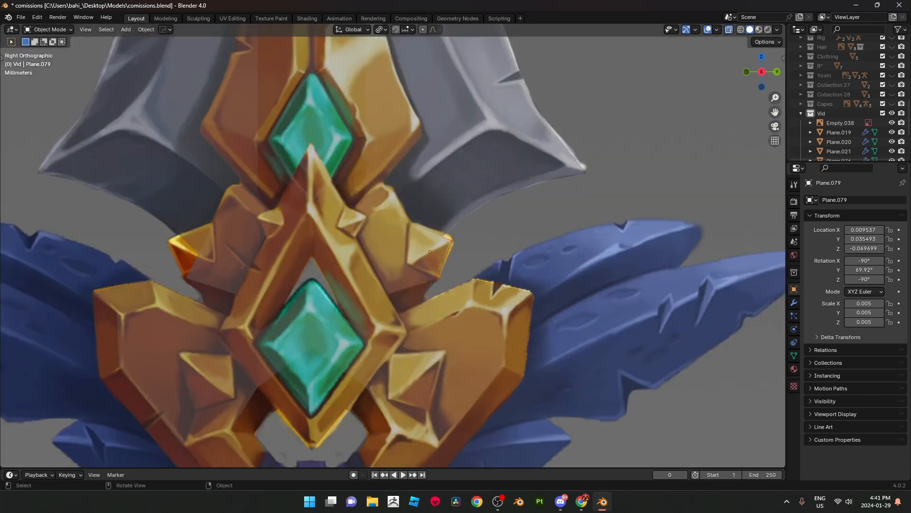
pyautogui.scroll(2, 451, 240)
pyautogui.press('Tab')
pyautogui.moveTo(468, 226); pyautogui.dragTo(489, 249)
pyautogui.press('g')
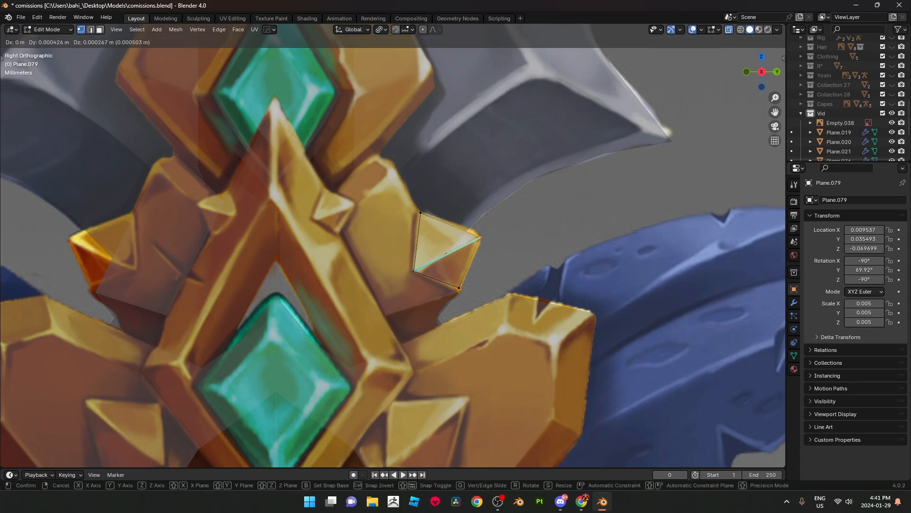
pyautogui.click(491, 248)
pyautogui.hotkey('alt', 'z')
pyautogui.scroll(-5, 490, 248)
pyautogui.press('Tab')
# Step: Enable the Y axis alongside Z and turn off bisecting in the spike's mirror modifier
pyautogui.moveTo(474, 242); pyautogui.dragTo(452, 275, button='middle')
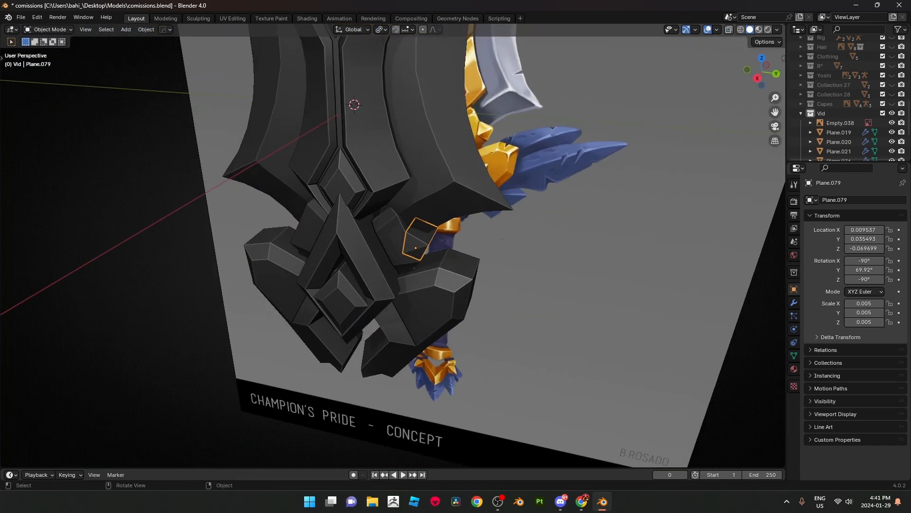
pyautogui.click(794, 302)
pyautogui.scroll(3, 475, 261)
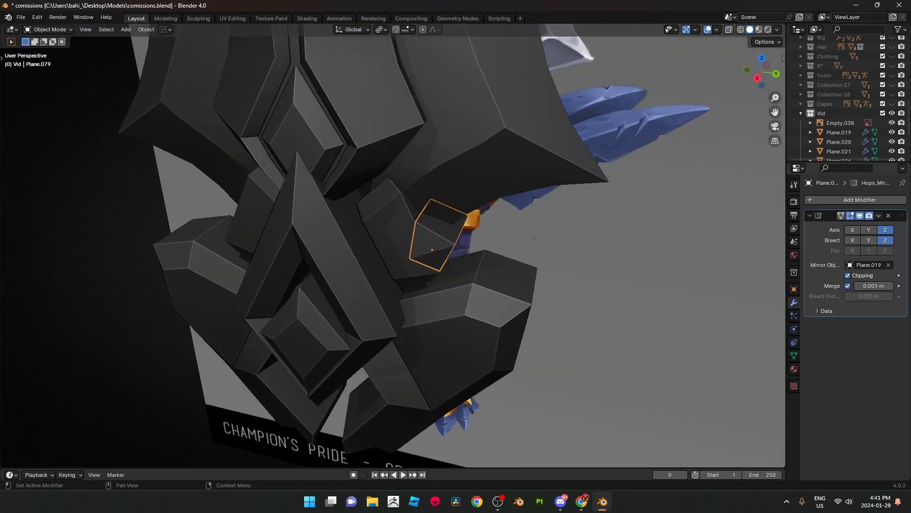
pyautogui.click(868, 240)
pyautogui.click(869, 240)
pyautogui.click(869, 229)
pyautogui.moveTo(455, 265); pyautogui.dragTo(505, 251, button='middle')
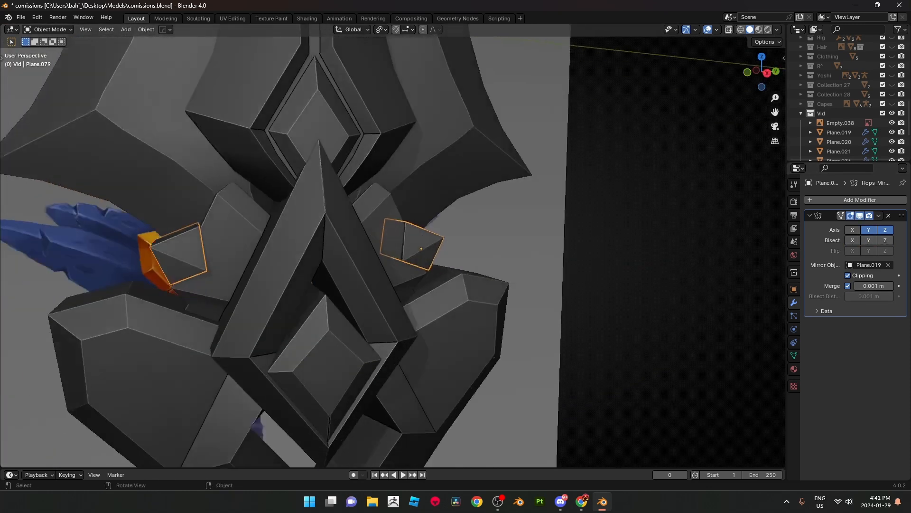
# Step: Return to the right view of the sword and save the file
pyautogui.scroll(-6, 456, 256)
pyautogui.press('KP_3')
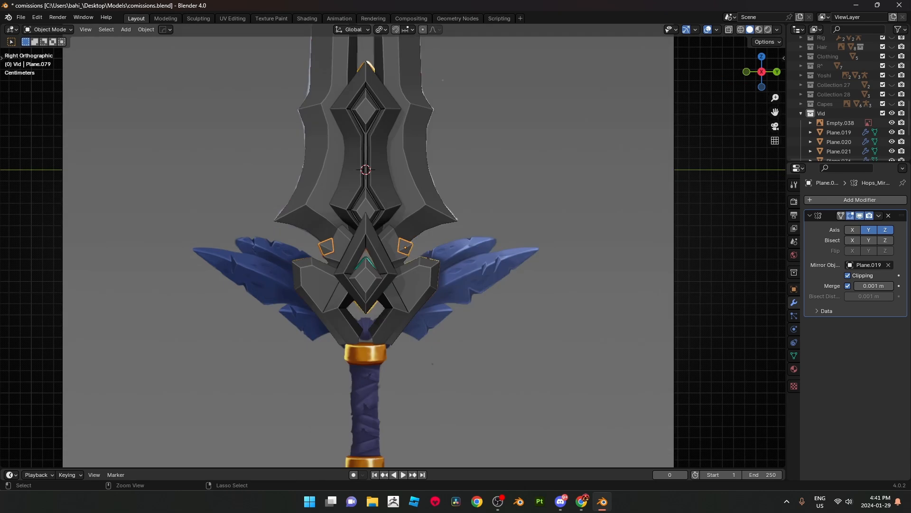
pyautogui.hotkey('ctrl', 's')
# Step: Duplicate the spike down onto the large lower side piece over the lower spike in the reference art
pyautogui.scroll(6, 372, 348)
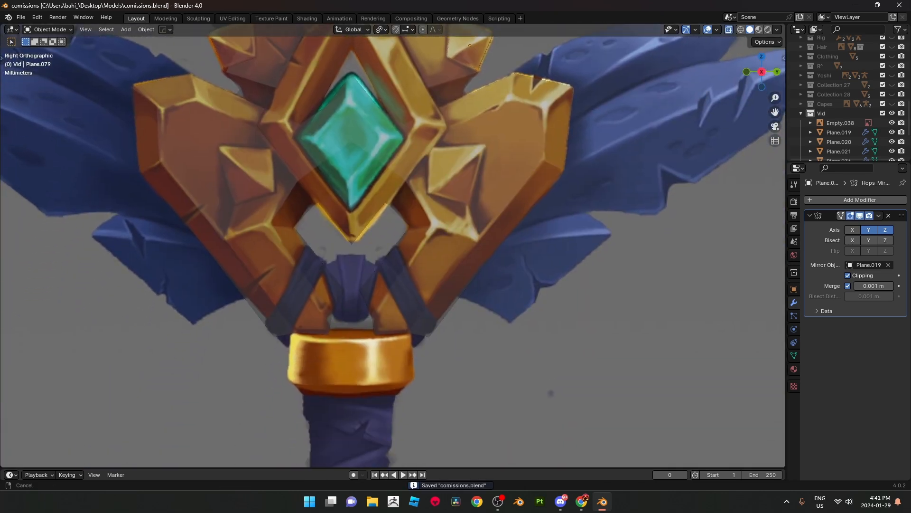
pyautogui.keyDown('shift'); pyautogui.moveTo(372, 341); pyautogui.dragTo(367, 376, button='middle'); pyautogui.keyUp('shift')
pyautogui.hotkey('alt', 'z')
pyautogui.hotkey('alt', 'z')
pyautogui.hotkey('alt', 'z')
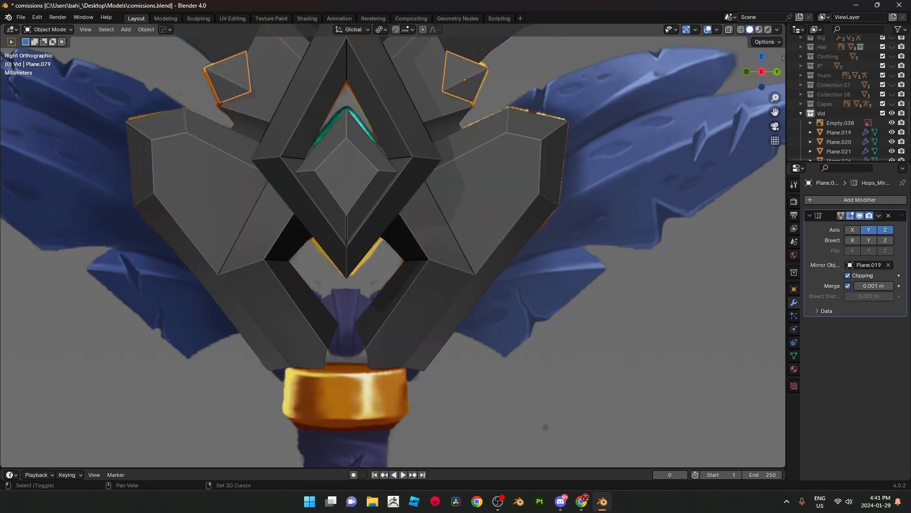
pyautogui.keyDown('shift'); pyautogui.moveTo(393, 246); pyautogui.dragTo(386, 263, button='middle'); pyautogui.keyUp('shift')
pyautogui.hotkey('shift', 'd')
pyautogui.click(439, 248)
# Step: Try stretching the duplicated spike along X by about 4.85, undo the scaling and delete the duplicate
pyautogui.hotkey('alt', 'z')
pyautogui.moveTo(438, 248); pyautogui.dragTo(418, 253, button='middle')
pyautogui.press('s')
pyautogui.press('x')
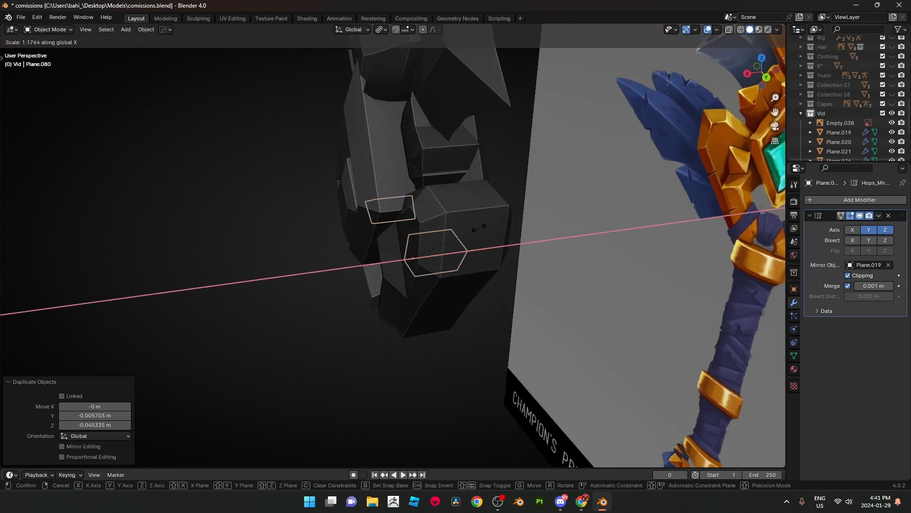
pyautogui.rightClick(583, 232)
pyautogui.moveTo(583, 232); pyautogui.dragTo(688, 239, button='middle')
pyautogui.hotkey('alt', 'z')
pyautogui.hotkey('alt', 'z')
pyautogui.press('s')
pyautogui.press('x')
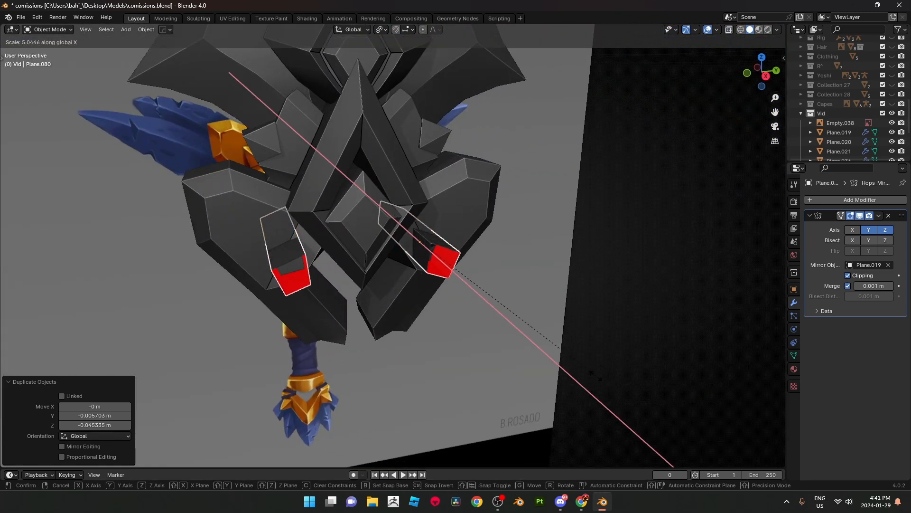
pyautogui.click(589, 372)
pyautogui.moveTo(588, 372); pyautogui.dragTo(536, 361, button='middle')
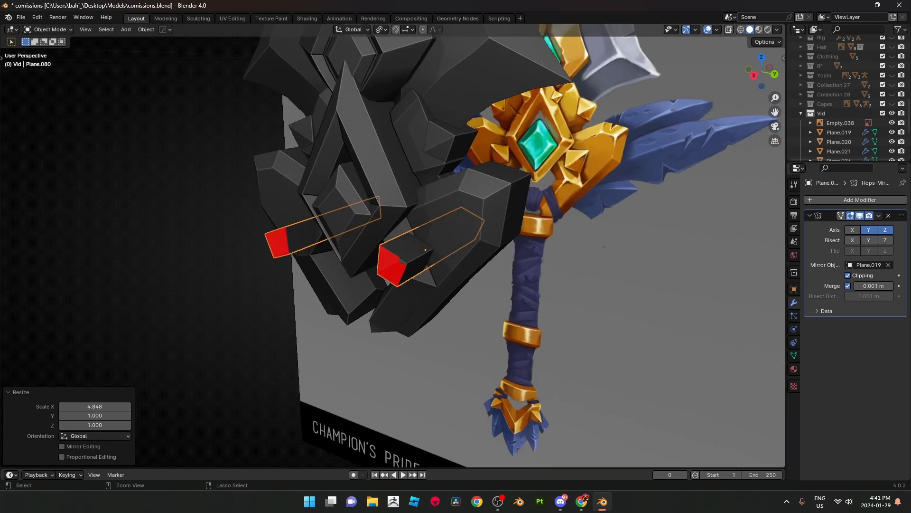
pyautogui.hotkey('ctrl', 'z')
pyautogui.press('x')
pyautogui.click(451, 276)
# Step: Select the upper spike again and place a copy of it on the large lower side piece
pyautogui.click(436, 143)
pyautogui.moveTo(436, 144); pyautogui.dragTo(412, 156, button='middle')
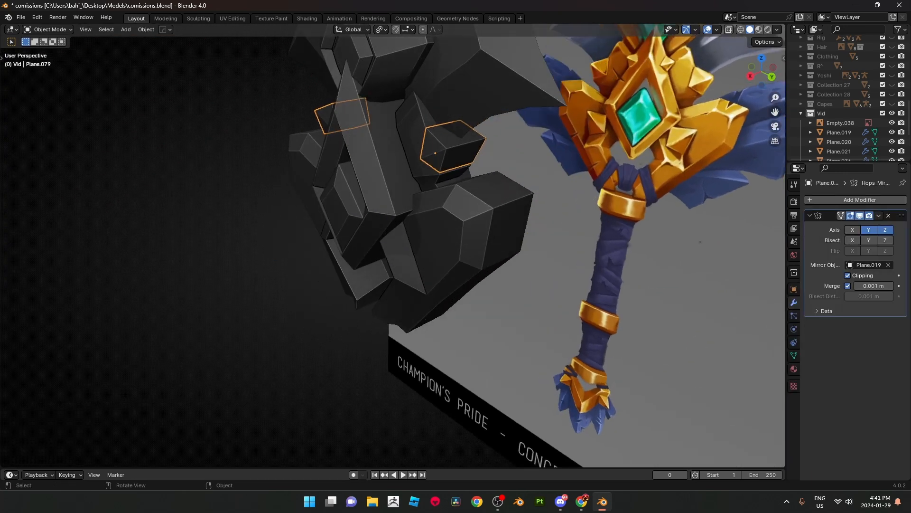
pyautogui.press('KP_3')
pyautogui.hotkey('shift', 'd')
pyautogui.click(410, 258)
# Step: Move the copied spike's vertices along X to bring them to the front of the lower side piece
pyautogui.moveTo(410, 258); pyautogui.dragTo(315, 280, button='middle')
pyautogui.press('Tab')
pyautogui.hotkey('alt', 'z')
pyautogui.moveTo(419, 299); pyautogui.dragTo(420, 301)
pyautogui.press('g')
pyautogui.press('x')
pyautogui.click(377, 299)
pyautogui.hotkey('alt', 'z')
pyautogui.press('Tab')
# Step: Reposition the copied spike in the right view over the lower spike in the reference art
pyautogui.press('KP_3')
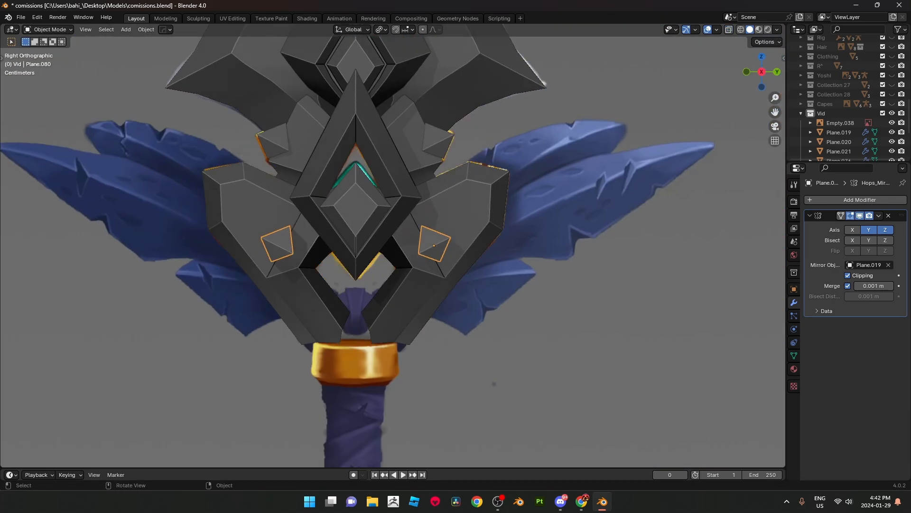
pyautogui.scroll(3, 494, 382)
pyautogui.hotkey('alt', 'z')
pyautogui.press('g')
pyautogui.click(394, 245)
# Step: Move the copied spike's corner vertices individually to match the lower spike's outline in the reference art
pyautogui.scroll(3, 394, 244)
pyautogui.press('Tab')
pyautogui.moveTo(439, 153); pyautogui.dragTo(450, 164)
pyautogui.press('g')
pyautogui.click(445, 151)
pyautogui.moveTo(500, 260); pyautogui.dragTo(513, 272)
pyautogui.press('g')
pyautogui.click(523, 268)
pyautogui.click(539, 194)
pyautogui.press('g')
pyautogui.click(559, 146)
pyautogui.hotkey('alt', 'z')
pyautogui.press('Tab')
# Step: Select the lower spike's two front faces and adjust their depth along X against the side piece
pyautogui.scroll(-3, 558, 146)
pyautogui.moveTo(558, 190); pyautogui.dragTo(427, 252, button='middle')
pyautogui.press('Tab')
pyautogui.press('3')
pyautogui.click(386, 260)
pyautogui.keyDown('shift'); pyautogui.click(400, 288); pyautogui.keyUp('shift')
pyautogui.moveTo(401, 288); pyautogui.dragTo(477, 233, button='middle')
pyautogui.press('g')
pyautogui.press('x')
pyautogui.click(403, 285)
# Step: Adjust the depth of a single front vertex on the lower spike along X to refine its ridge
pyautogui.scroll(2, 403, 285)
pyautogui.press('1')
pyautogui.hotkey('alt', 'z')
pyautogui.click(417, 266)
pyautogui.hotkey('alt', 'z')
pyautogui.press('g')
pyautogui.press('x')
pyautogui.click(397, 278)
pyautogui.press('Tab')
# Step: Check the lower spikes against the reference art in the right view and save the file
pyautogui.scroll(-4, 397, 278)
pyautogui.press('KP_3')
pyautogui.scroll(5, 427, 228)
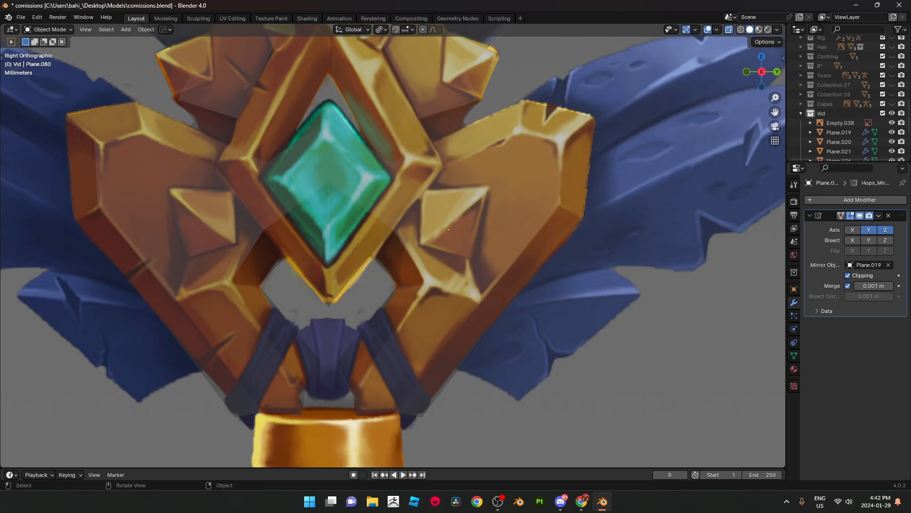
pyautogui.hotkey('alt', 'z')
pyautogui.scroll(-7, 393, 245)
pyautogui.scroll(4, 393, 246)
pyautogui.scroll(-4, 393, 246)
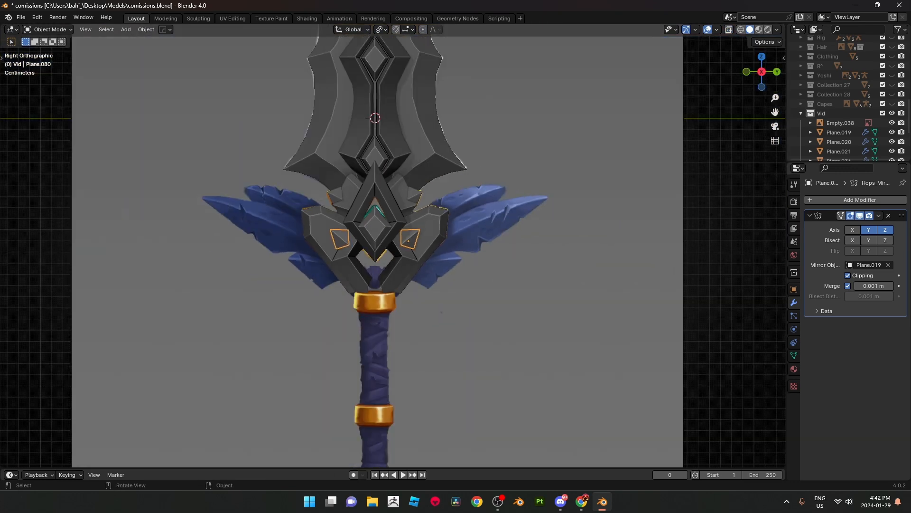
pyautogui.hotkey('ctrl', 's')
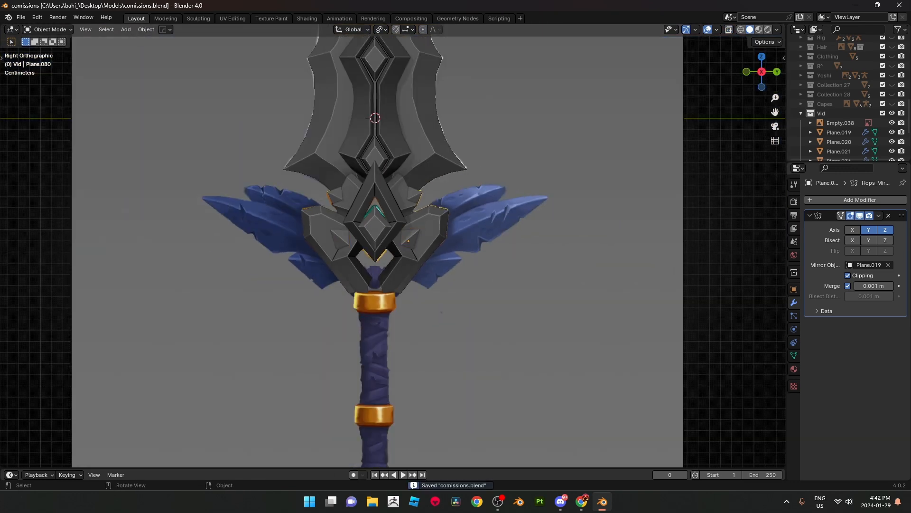
# Step: Compare the crossguard pieces and spikes with the reference art using see-through display, and review the whole sword
pyautogui.scroll(4, 392, 252)
pyautogui.keyDown('shift'); pyautogui.moveTo(393, 252); pyautogui.dragTo(406, 233, button='middle'); pyautogui.keyUp('shift')
pyautogui.hotkey('alt', 'z')
pyautogui.hotkey('alt', 'z')
pyautogui.hotkey('alt', 'z')
pyautogui.hotkey('alt', 'z')
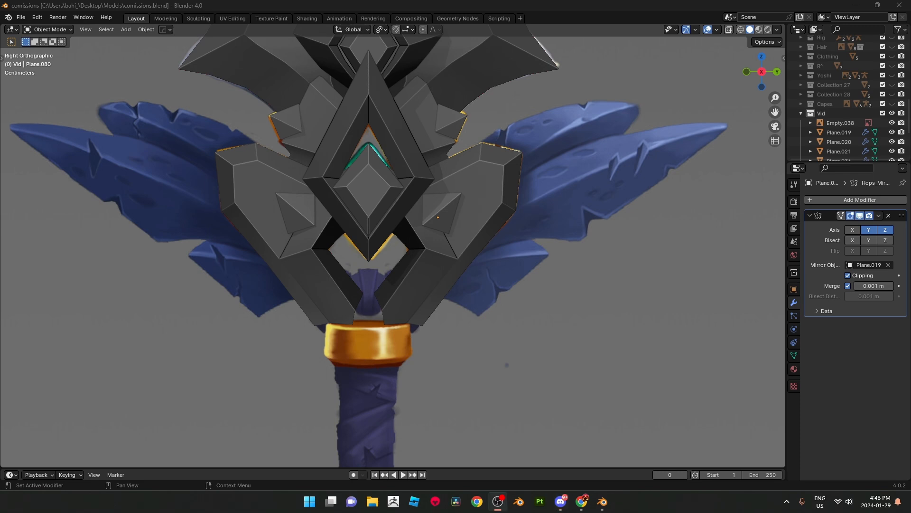
pyautogui.click(477, 200)
pyautogui.scroll(2, 477, 199)
pyautogui.keyDown('shift'); pyautogui.moveTo(478, 247); pyautogui.dragTo(384, 402, button='middle'); pyautogui.keyUp('shift')
pyautogui.hotkey('alt', 'z')
pyautogui.hotkey('alt', 'z')
pyautogui.scroll(-6, 378, 326)
pyautogui.scroll(5, 379, 325)
pyautogui.scroll(-3, 418, 375)
pyautogui.scroll(3, 416, 400)
pyautogui.press('KP_3')
pyautogui.hotkey('alt', 'z')
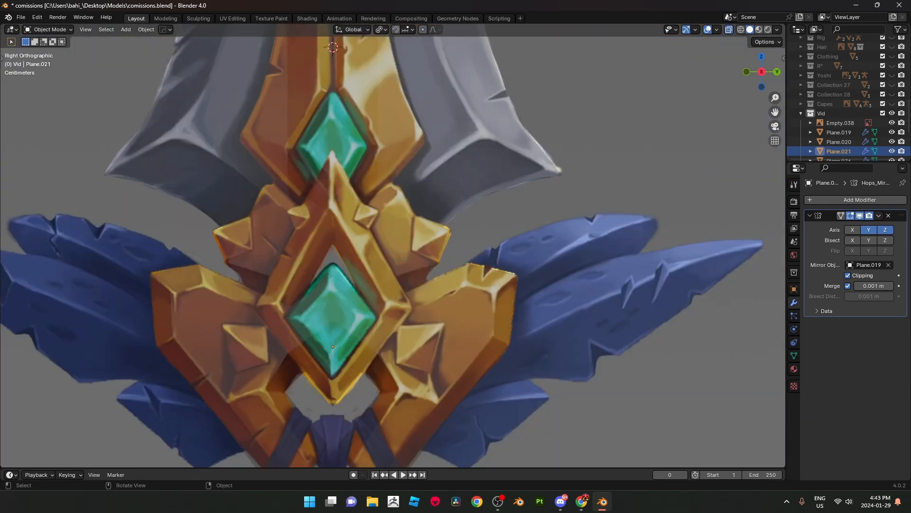
pyautogui.scroll(6, 418, 232)
pyautogui.hotkey('alt', 'z')
pyautogui.scroll(-4, 399, 247)
pyautogui.scroll(-6, 393, 246)
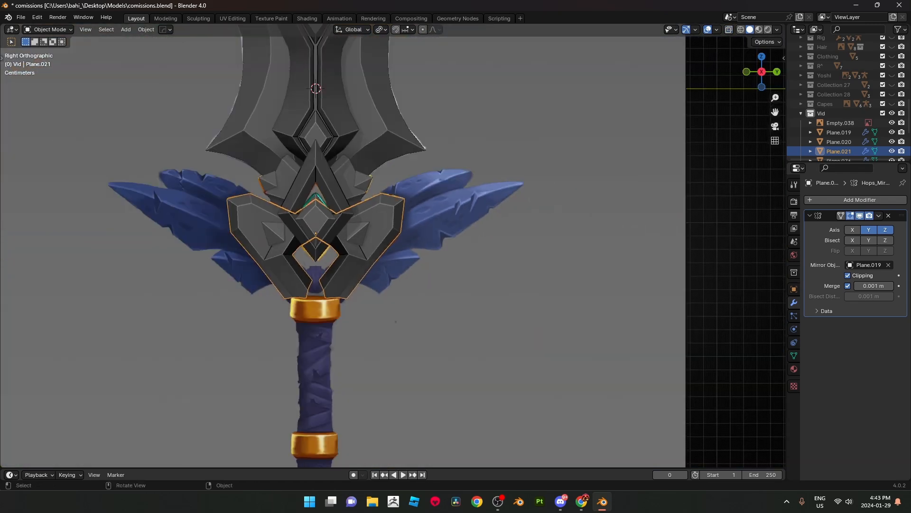
pyautogui.scroll(1, 393, 247)
pyautogui.scroll(-3, 393, 247)
pyautogui.hotkey('alt', 'a')
pyautogui.scroll(4, 388, 248)
pyautogui.scroll(-2, 388, 248)
pyautogui.keyDown('shift'); pyautogui.moveTo(388, 248); pyautogui.dragTo(469, 404, button='middle'); pyautogui.keyUp('shift')
pyautogui.scroll(-5, 469, 404)
pyautogui.scroll(-2, 394, 246)
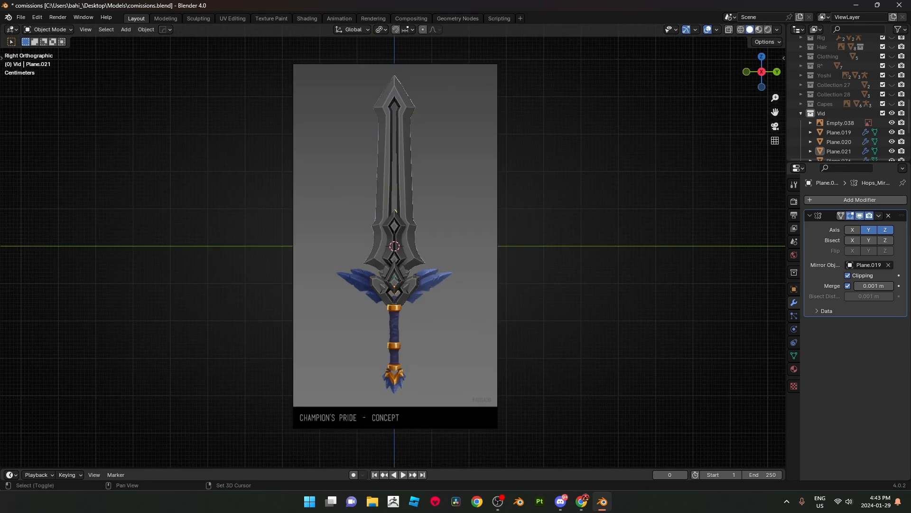
# Step: Enable cavity in the viewport shading options and set its world-space ridge to 1.341, checking the shading on the crossguard
pyautogui.moveTo(395, 246)
pyautogui.mouseDown(button='middle')
pyautogui.moveTo(342, 242)
pyautogui.moveTo(410, 249)
pyautogui.moveTo(395, 228)
pyautogui.mouseUp(button='middle')
pyautogui.scroll(3, 395, 246)
pyautogui.press('KP_3')
pyautogui.scroll(3, 404, 247)
pyautogui.scroll(5, 389, 262)
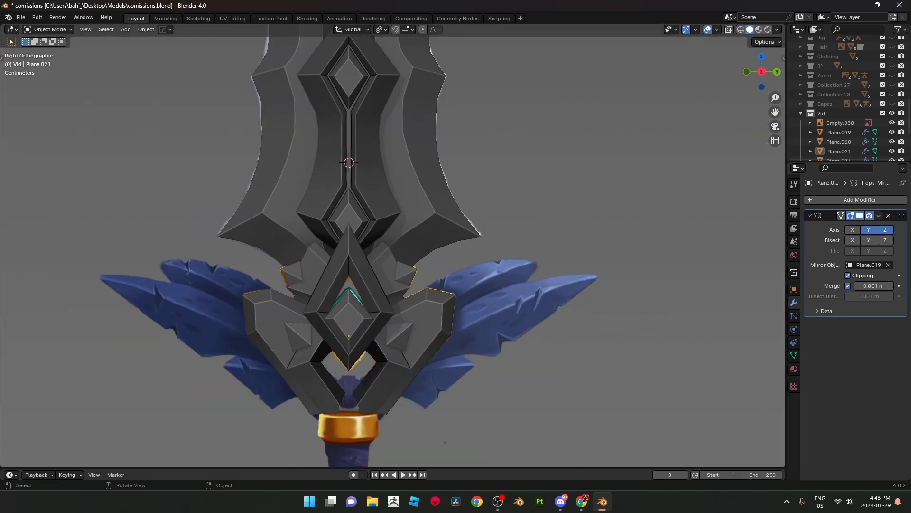
pyautogui.click(716, 30)
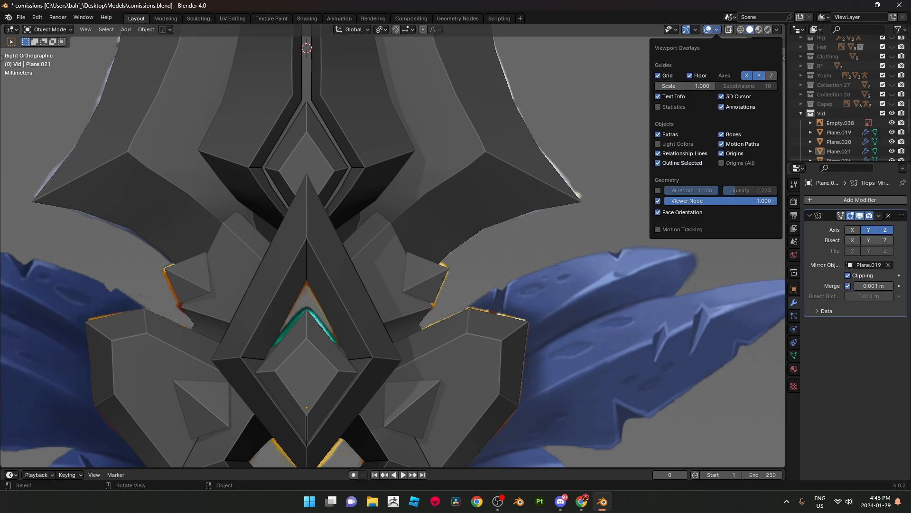
pyautogui.click(777, 29)
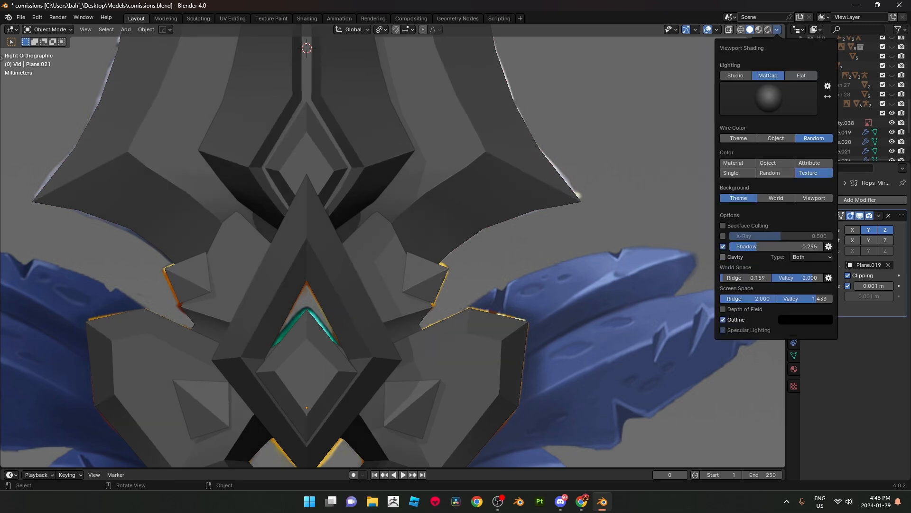
pyautogui.moveTo(724, 278); pyautogui.dragTo(761, 277)
pyautogui.scroll(-6, 393, 251)
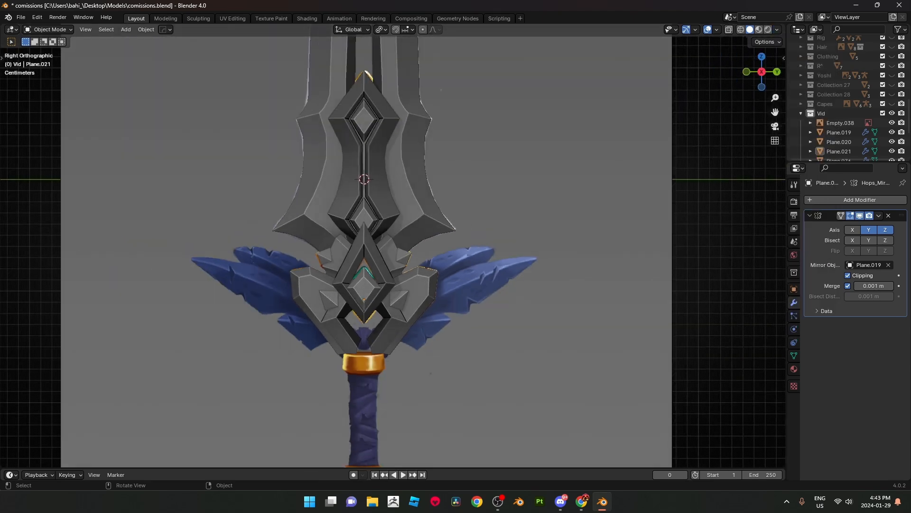
pyautogui.click(777, 30)
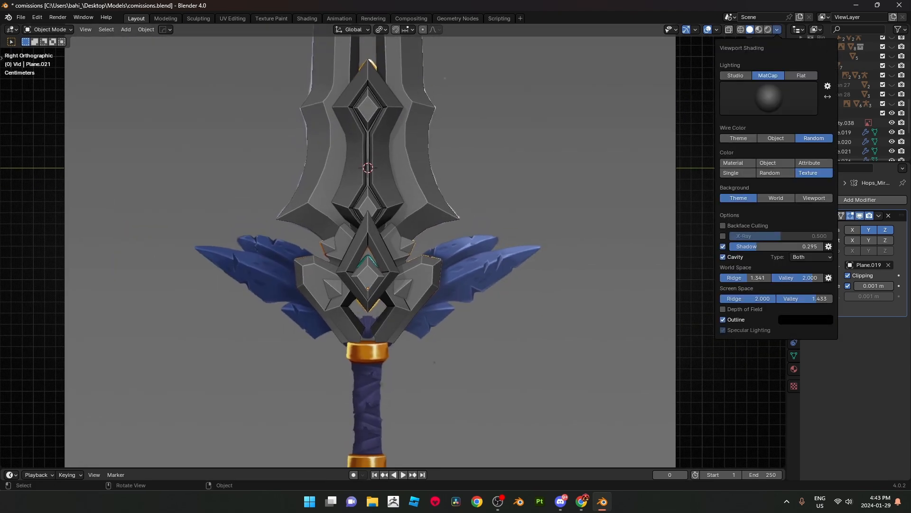
pyautogui.scroll(5, 408, 292)
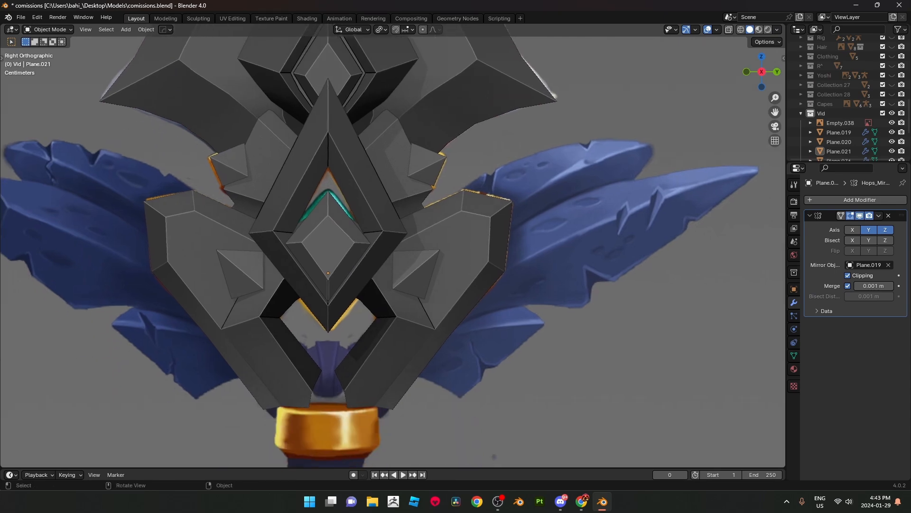
# Step: Examine the crossguard and the remaining wing and grip areas against the reference art, toggling see-through display in the right view
pyautogui.press('Tab')
pyautogui.hotkey('alt', 'z')
pyautogui.keyDown('shift'); pyautogui.moveTo(394, 380); pyautogui.dragTo(333, 373, button='middle'); pyautogui.keyUp('shift')
pyautogui.scroll(-4, 332, 339)
pyautogui.hotkey('alt', 'z')
pyautogui.press('Tab')
pyautogui.press('KP_3')
pyautogui.hotkey('alt', 'z')
pyautogui.hotkey('alt', 'z')
pyautogui.scroll(-7, 393, 245)
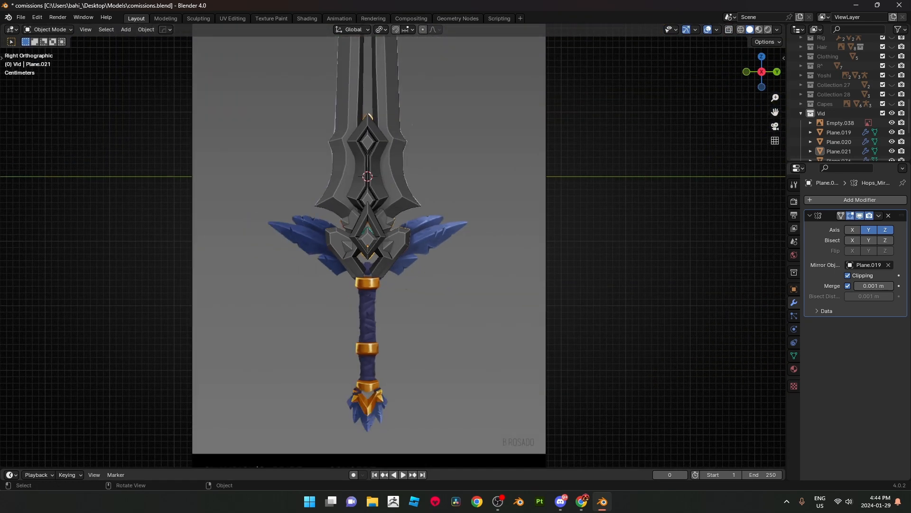
pyautogui.scroll(3, 393, 245)
pyautogui.scroll(3, 394, 247)
pyautogui.scroll(-3, 394, 247)
pyautogui.scroll(3, 394, 247)
# Step: Add a plane, rotate it 90° about Y, and scale it to 0.114 near the upper blue wing feather
pyautogui.hotkey('shift', 'a')
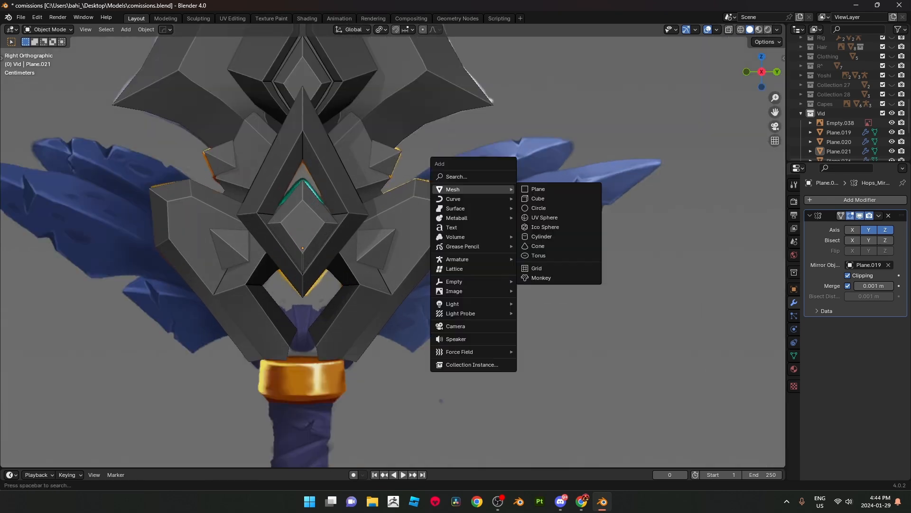
pyautogui.click(539, 188)
pyautogui.scroll(-4, 393, 242)
pyautogui.press('g')
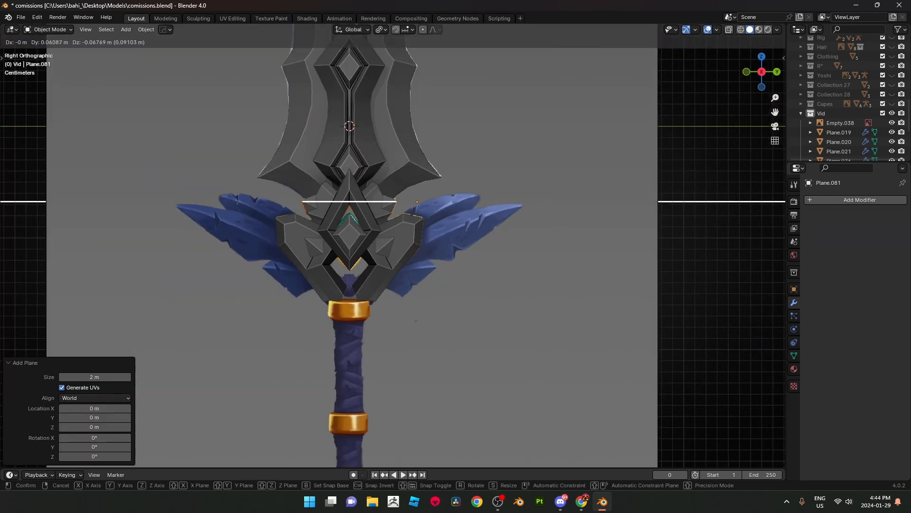
pyautogui.click(600, 284)
pyautogui.write('ry90')
pyautogui.press('Return')
pyautogui.press('s')
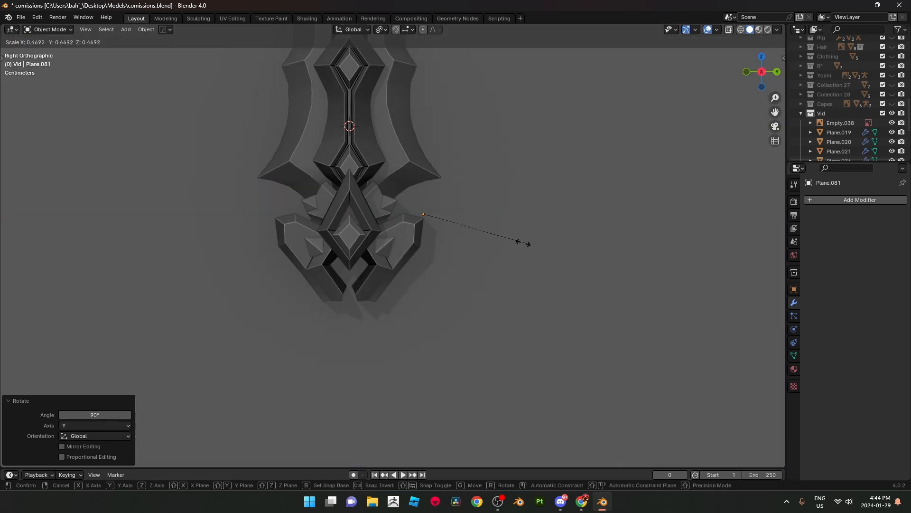
pyautogui.click(428, 223)
# Step: Place the plane over the base of the upper blue feather and rotate its mesh to follow the feather's slope
pyautogui.scroll(3, 427, 223)
pyautogui.press('g')
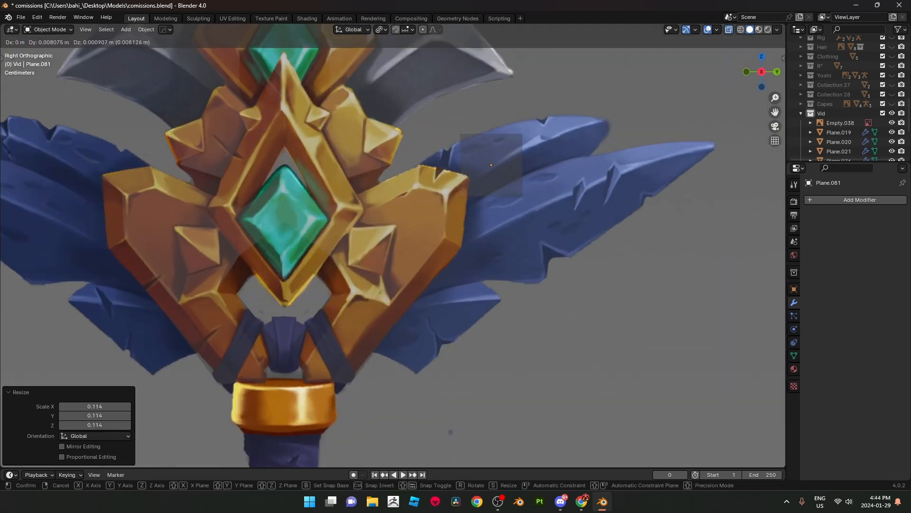
pyautogui.press('Return')
pyautogui.press('Tab')
pyautogui.press('r')
pyautogui.click(631, 140)
pyautogui.keyDown('shift'); pyautogui.moveTo(631, 141); pyautogui.dragTo(604, 185, button='middle'); pyautogui.keyUp('shift')
pyautogui.scroll(2, 603, 185)
pyautogui.press('g')
pyautogui.click(598, 177)
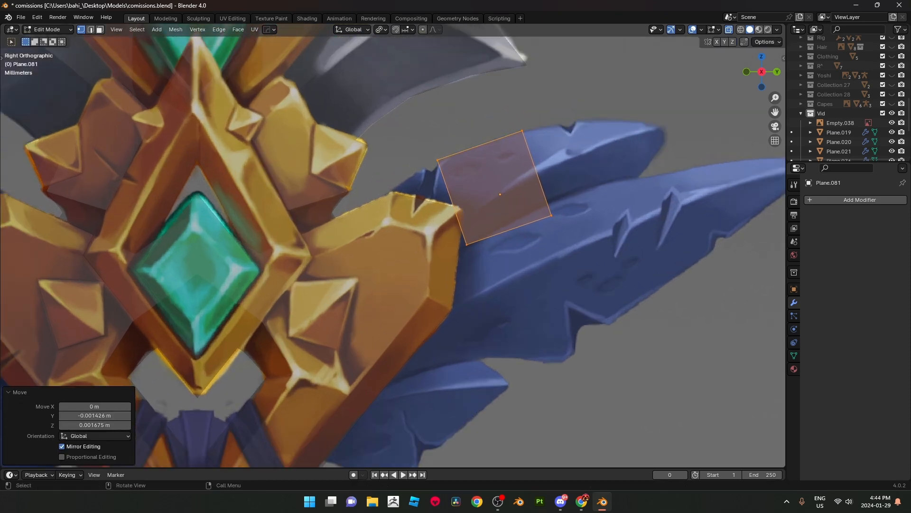
# Step: Add a centred lengthwise loop cut to the plane and move its outer vertex onto the feather's ridge line
pyautogui.hotkey('ctrl', 'r')
pyautogui.click(543, 178)
pyautogui.rightClick(544, 178)
pyautogui.press('g')
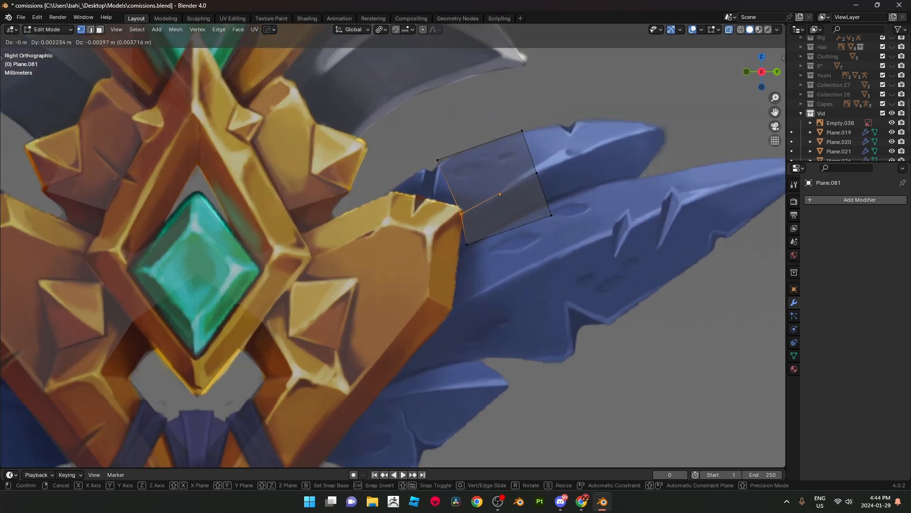
pyautogui.click(461, 214)
pyautogui.click(537, 173)
pyautogui.press('g')
pyautogui.click(515, 184)
# Step: Move the plane's four corner vertices to fit the upper and lower outline of the feather's base
pyautogui.click(551, 215)
pyautogui.press('g')
pyautogui.click(540, 208)
pyautogui.click(467, 245)
pyautogui.press('g')
pyautogui.click(473, 243)
pyautogui.click(438, 160)
pyautogui.press('g')
pyautogui.click(439, 164)
pyautogui.click(522, 131)
pyautogui.press('g')
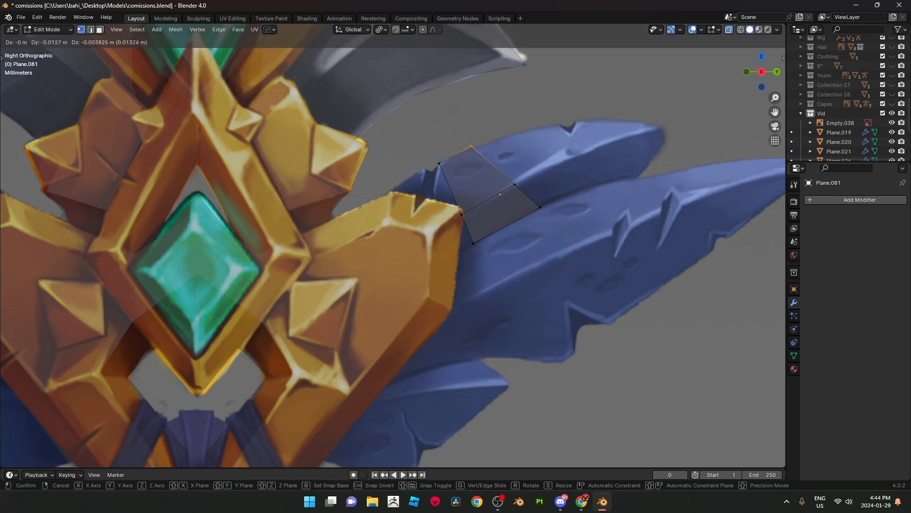
pyautogui.click(473, 148)
# Step: Refine the lower and ridge vertices of the plane's outer edge against the feather art
pyautogui.keyDown('shift'); pyautogui.moveTo(474, 150); pyautogui.dragTo(453, 164, button='middle'); pyautogui.keyUp('shift')
pyautogui.scroll(1, 454, 165)
pyautogui.click(532, 233)
pyautogui.press('g')
pyautogui.click(528, 234)
pyautogui.keyDown('shift'); pyautogui.click(502, 205); pyautogui.keyUp('shift')
pyautogui.press('g')
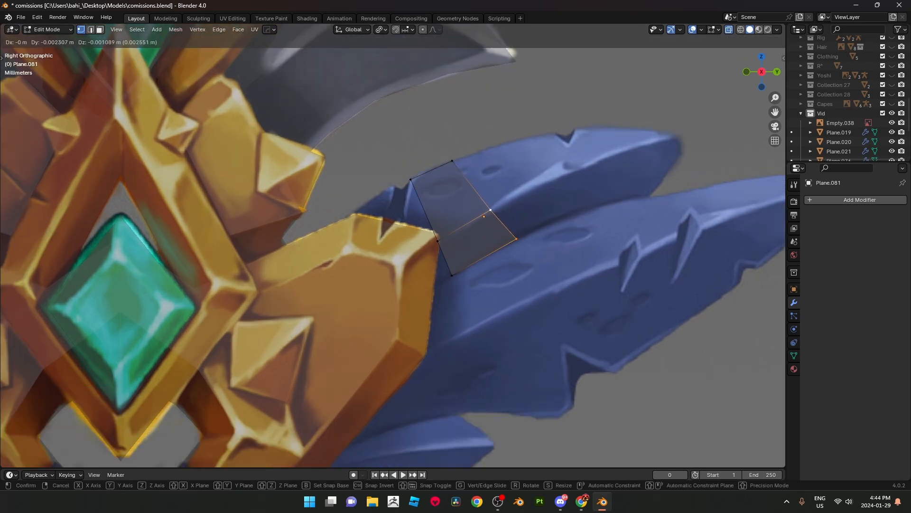
pyautogui.click(490, 210)
# Step: Extrude the outer edge along the feather and fit the new ridge and lower vertices to the reference
pyautogui.keyDown('shift'); pyautogui.click(453, 160); pyautogui.keyUp('shift')
pyautogui.keyDown('shift'); pyautogui.moveTo(453, 161); pyautogui.dragTo(424, 184, button='middle'); pyautogui.keyUp('shift')
pyautogui.press('e')
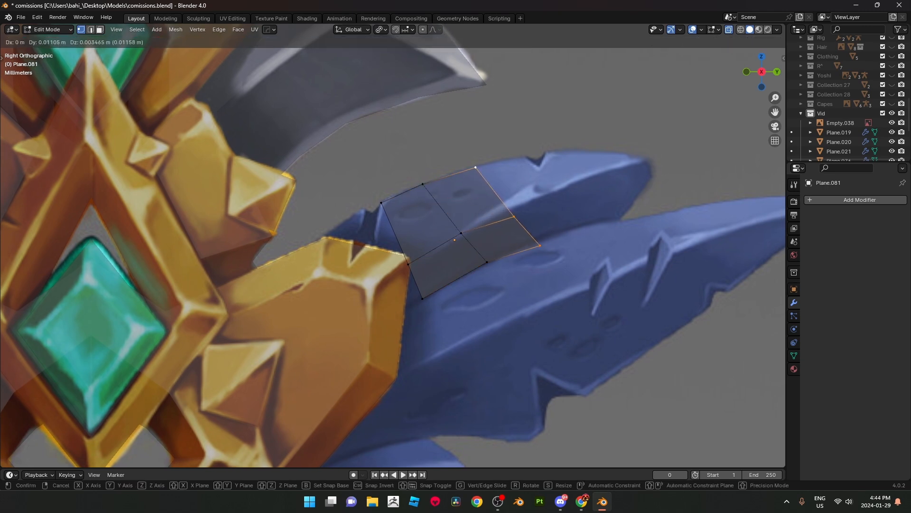
pyautogui.click(476, 167)
pyautogui.click(514, 216)
pyautogui.press('g')
pyautogui.click(514, 206)
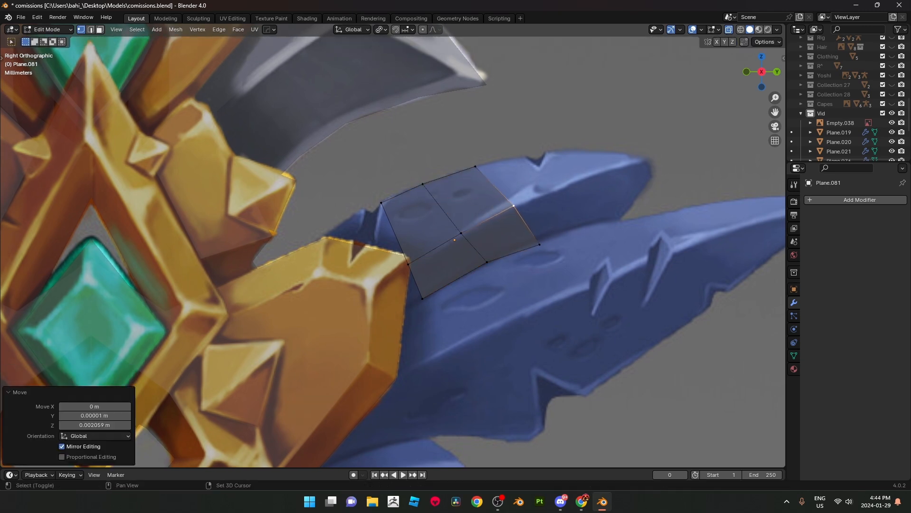
pyautogui.moveTo(413, 289); pyautogui.dragTo(432, 308)
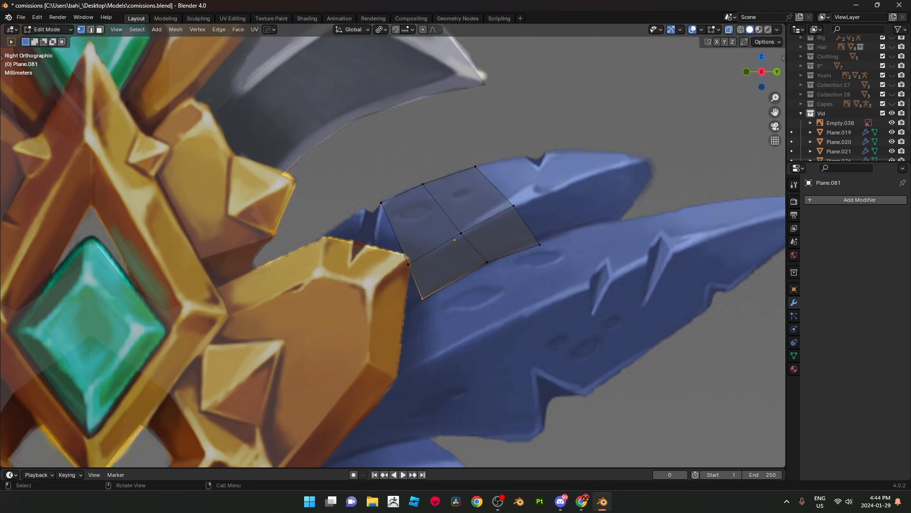
pyautogui.moveTo(537, 240); pyautogui.dragTo(557, 264)
pyautogui.click(539, 244)
pyautogui.press('g')
pyautogui.click(537, 241)
# Step: Extrude the feather's three end vertices by another segment, reaching the notch in its upper outline
pyautogui.keyDown('shift'); pyautogui.click(514, 205); pyautogui.keyUp('shift')
pyautogui.keyDown('shift'); pyautogui.click(476, 167); pyautogui.keyUp('shift')
pyautogui.keyDown('shift'); pyautogui.moveTo(476, 167); pyautogui.dragTo(402, 201, button='middle'); pyautogui.keyUp('shift')
pyautogui.scroll(2, 402, 201)
pyautogui.press('e')
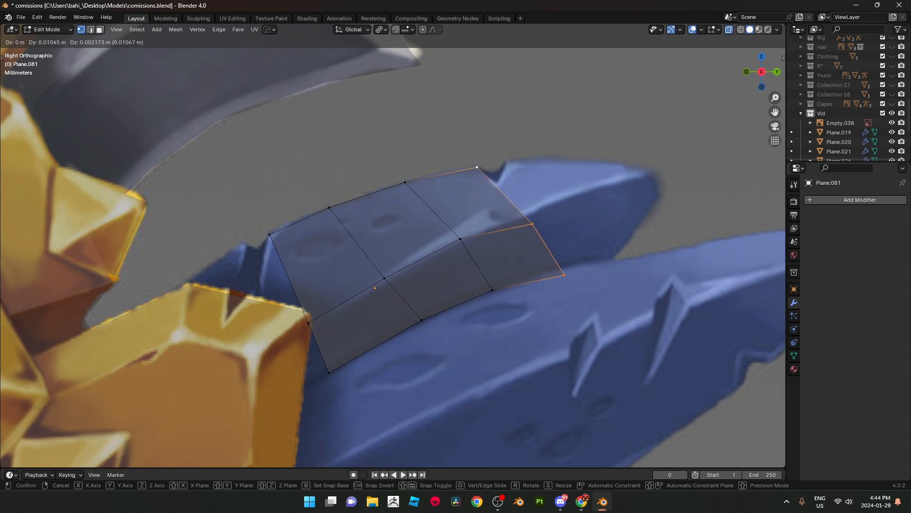
pyautogui.click(475, 186)
pyautogui.click(599, 238)
# Step: Fit the segment's lower and ridge vertices at the notch to the reference, and select the end's lower and upper vertices
pyautogui.click(565, 275)
pyautogui.press('g')
pyautogui.click(546, 269)
pyautogui.click(533, 224)
pyautogui.press('g')
pyautogui.click(524, 216)
pyautogui.click(546, 270)
pyautogui.keyDown('shift'); pyautogui.click(477, 167); pyautogui.keyUp('shift')
pyautogui.press('e')
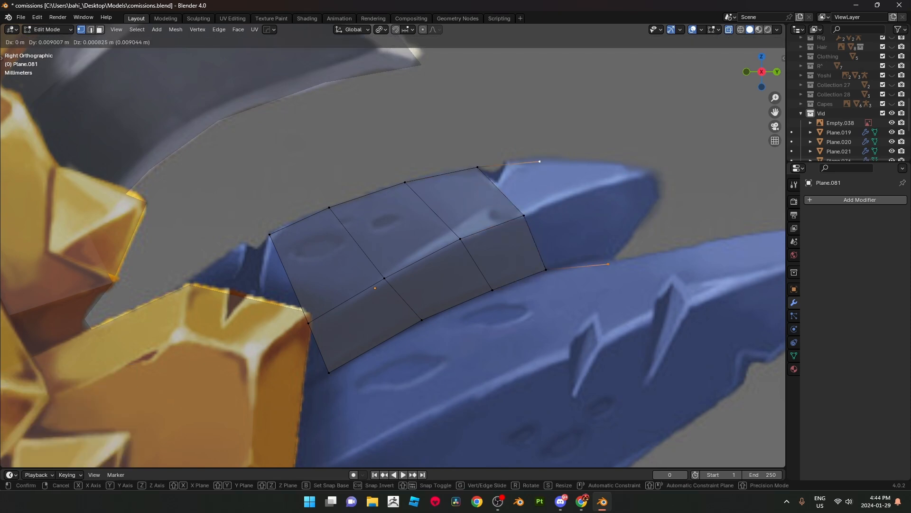
pyautogui.rightClick(533, 160)
pyautogui.hotkey('ctrl', 'z')
# Step: Include the ridge vertex in the end selection, extrude a segment past the notch, and move its ridge vertex onto the highlight
pyautogui.keyDown('shift'); pyautogui.click(524, 215); pyautogui.keyUp('shift')
pyautogui.press('e')
pyautogui.click(563, 207)
pyautogui.click(563, 207)
pyautogui.press('g')
pyautogui.click(557, 201)
# Step: Fine-tune the ridge and upper vertices of the segment just past the notch to match the feather art
pyautogui.click(583, 261)
pyautogui.click(557, 201)
pyautogui.press('g')
pyautogui.click(556, 201)
pyautogui.click(516, 158)
pyautogui.press('g')
pyautogui.click(522, 159)
# Step: Extrude the end edge farther along the feather, fit its upper and ridge vertices, and add its lower vertex to the selection
pyautogui.keyDown('shift'); pyautogui.click(556, 200); pyautogui.keyUp('shift')
pyautogui.keyDown('shift'); pyautogui.click(583, 261); pyautogui.keyUp('shift')
pyautogui.keyDown('shift'); pyautogui.moveTo(583, 261); pyautogui.dragTo(505, 260, button='middle'); pyautogui.keyUp('shift')
pyautogui.press('e')
pyautogui.click(538, 257)
pyautogui.click(477, 156)
pyautogui.press('g')
pyautogui.click(489, 161)
pyautogui.click(512, 197)
pyautogui.press('g')
pyautogui.click(513, 191)
pyautogui.keyDown('shift'); pyautogui.click(537, 257); pyautogui.keyUp('shift')
pyautogui.press('e')
pyautogui.rightClick(561, 258)
pyautogui.hotkey('ctrl', 'z')
# Step: Extrude the end again toward the feather's tip and fit its ridge and lower vertices to the narrowing outline
pyautogui.keyDown('shift'); pyautogui.click(513, 190); pyautogui.keyUp('shift')
pyautogui.press('e')
pyautogui.click(546, 190)
pyautogui.click(547, 191)
pyautogui.press('g')
pyautogui.click(541, 183)
pyautogui.click(571, 257)
pyautogui.press('g')
pyautogui.click(559, 227)
# Step: Extrude the end edge to form the tip segment and move its ridge vertex to the feather's tip
pyautogui.keyDown('shift'); pyautogui.click(541, 183); pyautogui.keyUp('shift')
pyautogui.keyDown('shift'); pyautogui.click(523, 160); pyautogui.keyUp('shift')
pyautogui.press('e')
pyautogui.click(555, 166)
pyautogui.click(573, 187)
pyautogui.press('g')
pyautogui.click(573, 173)
# Step: Fit the tip segment's lower, ridge and upper vertices to the feather's rounded tip
pyautogui.click(592, 232)
pyautogui.press('g')
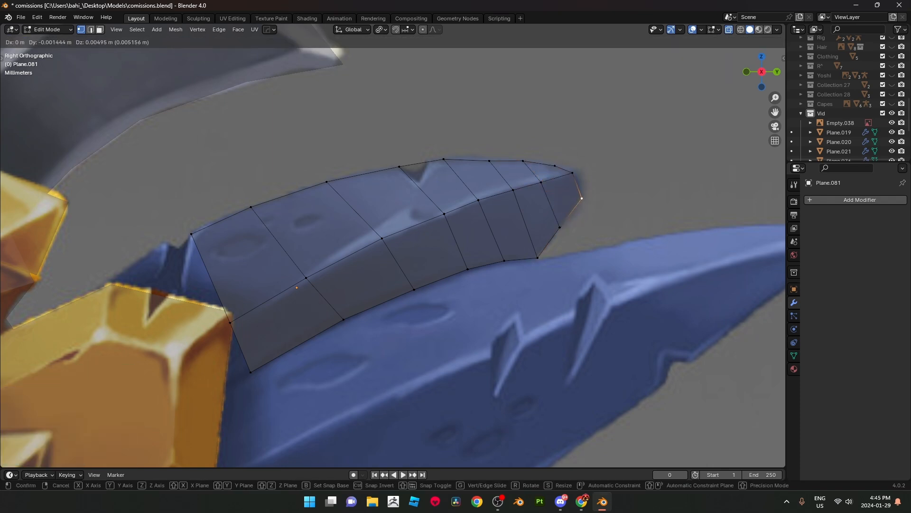
pyautogui.click(582, 193)
pyautogui.click(573, 172)
pyautogui.press('g')
pyautogui.click(577, 172)
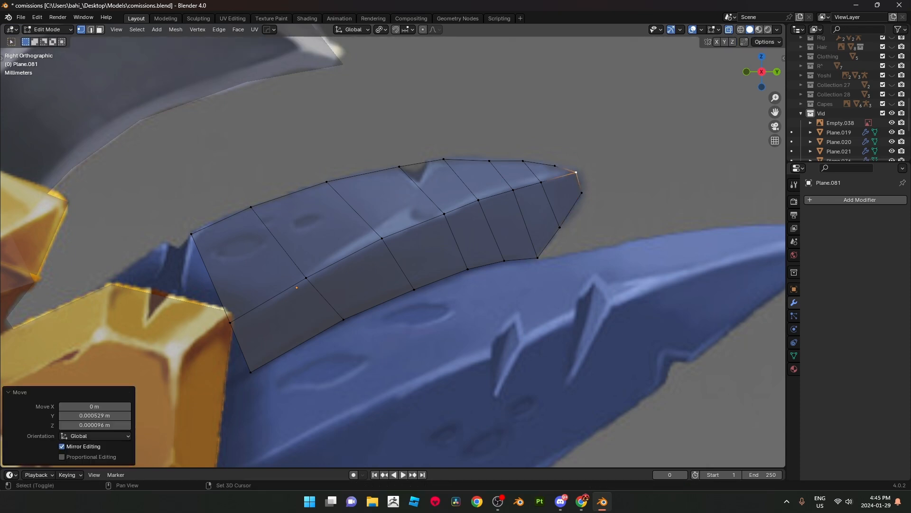
pyautogui.keyDown('shift'); pyautogui.moveTo(576, 173); pyautogui.dragTo(604, 174, button='middle'); pyautogui.keyUp('shift')
pyautogui.click(583, 167)
pyautogui.press('g')
pyautogui.press('Return')
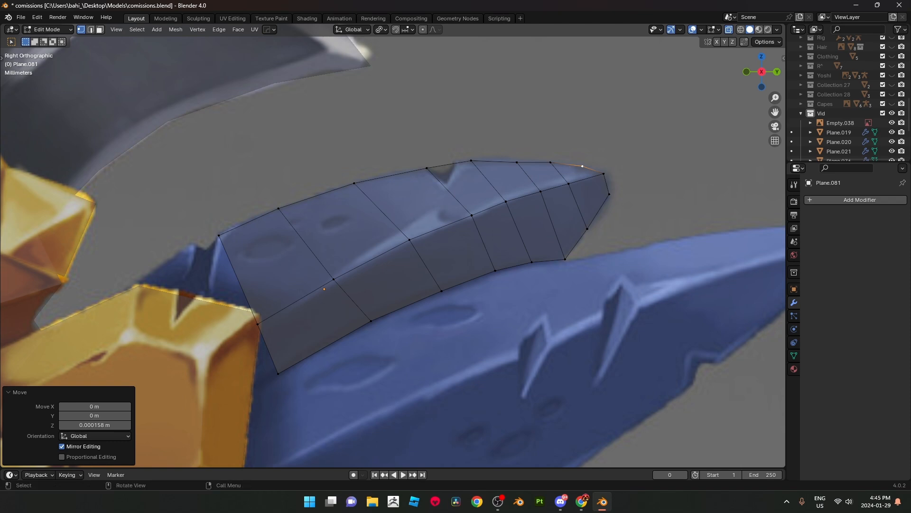
# Step: Slide the feather tip's outer vertex slightly along its edge and shift the last ridge vertex back from the tip
pyautogui.keyDown('shift'); pyautogui.click(609, 194); pyautogui.keyUp('shift')
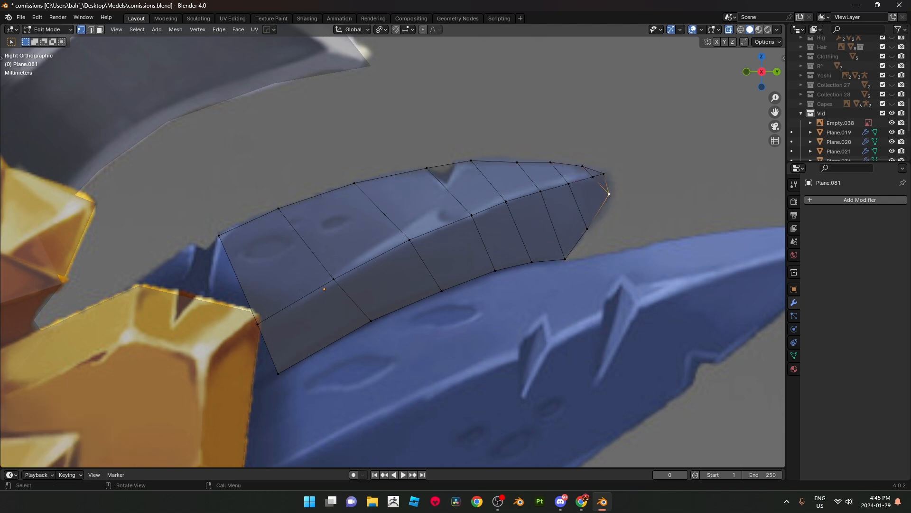
pyautogui.hotkey('shift', 'v')
pyautogui.click(600, 213)
pyautogui.press('g')
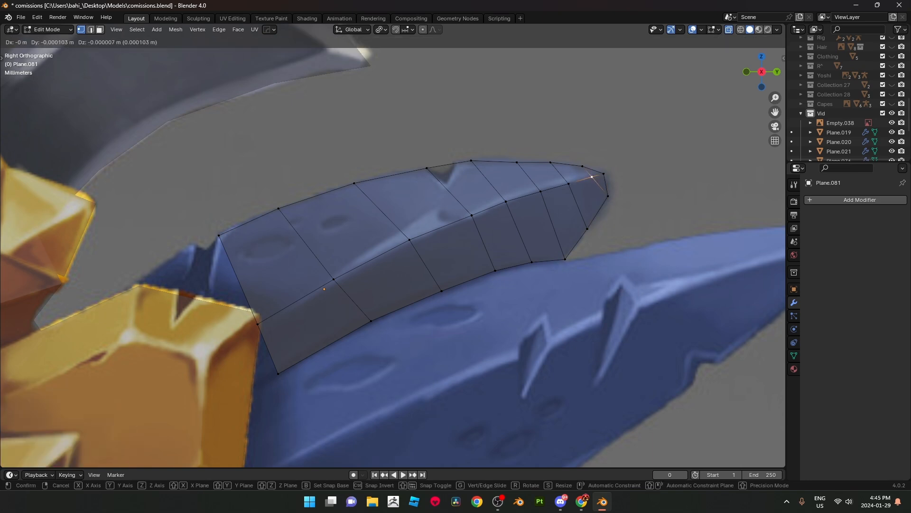
pyautogui.click(589, 180)
pyautogui.keyDown('shift'); pyautogui.moveTo(581, 189); pyautogui.dragTo(718, 135, button='middle'); pyautogui.keyUp('shift')
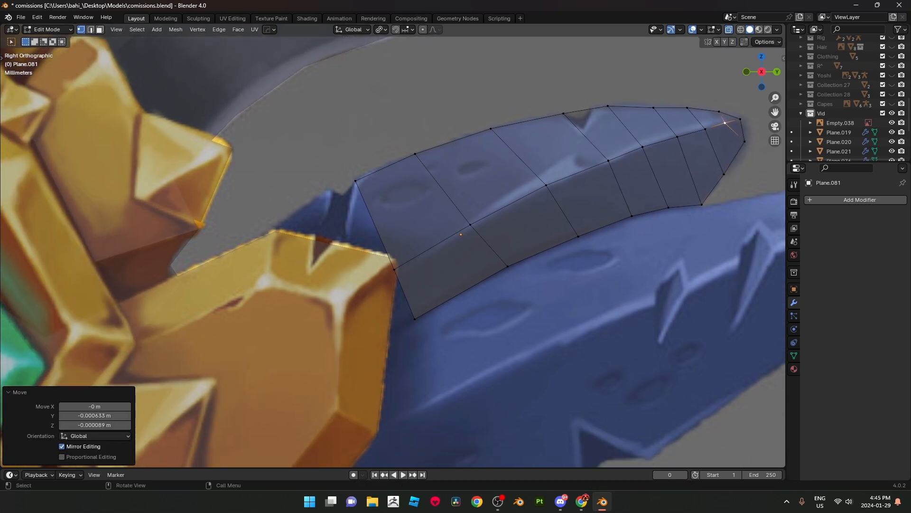
# Step: Extrude the upper feather's root edges twice toward the gem so the mesh extends beneath the golden crossguard piece
pyautogui.press('2')
pyautogui.click(404, 294)
pyautogui.keyDown('shift'); pyautogui.moveTo(391, 233); pyautogui.dragTo(456, 164, button='middle'); pyautogui.keyUp('shift')
pyautogui.press('e')
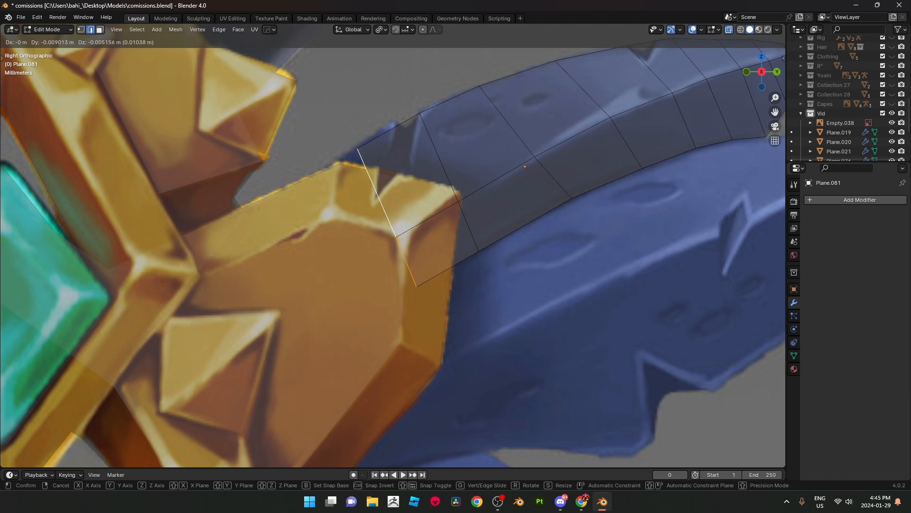
pyautogui.click(393, 200)
pyautogui.press('r')
pyautogui.click(512, 230)
pyautogui.keyDown('shift'); pyautogui.moveTo(512, 230); pyautogui.dragTo(561, 198, button='middle'); pyautogui.keyUp('shift')
pyautogui.press('g')
pyautogui.press('Return')
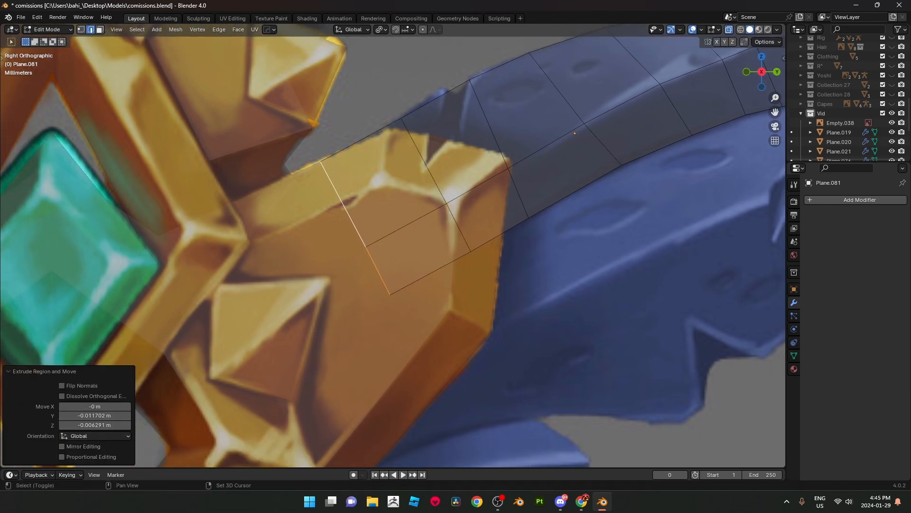
# Step: Extrude the upper feather's lower edge path downward to start the second feather, and select the seam edge path between both feathers
pyautogui.scroll(-4, 317, 196)
pyautogui.click(372, 234)
pyautogui.keyDown('ctrl'); pyautogui.click(549, 152); pyautogui.keyUp('ctrl')
pyautogui.keyDown('shift'); pyautogui.moveTo(549, 152); pyautogui.dragTo(498, 112, button='middle'); pyautogui.keyUp('shift')
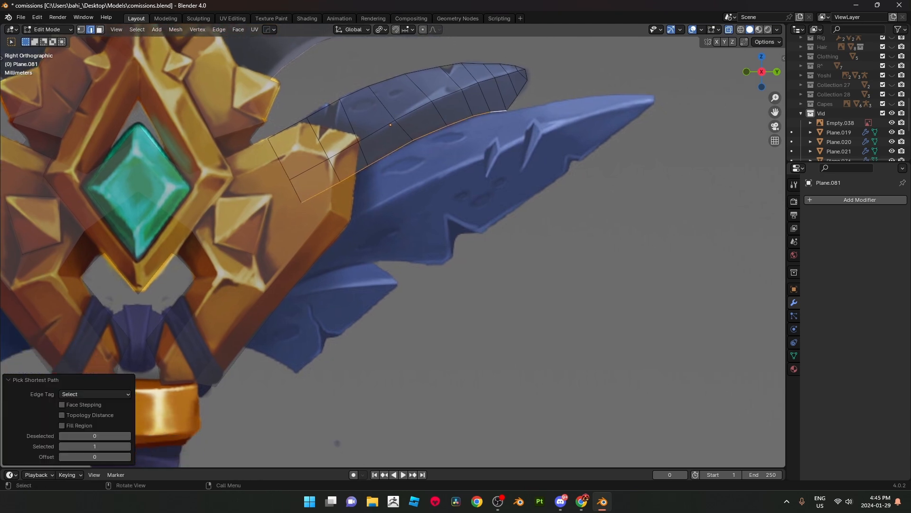
pyautogui.press('e')
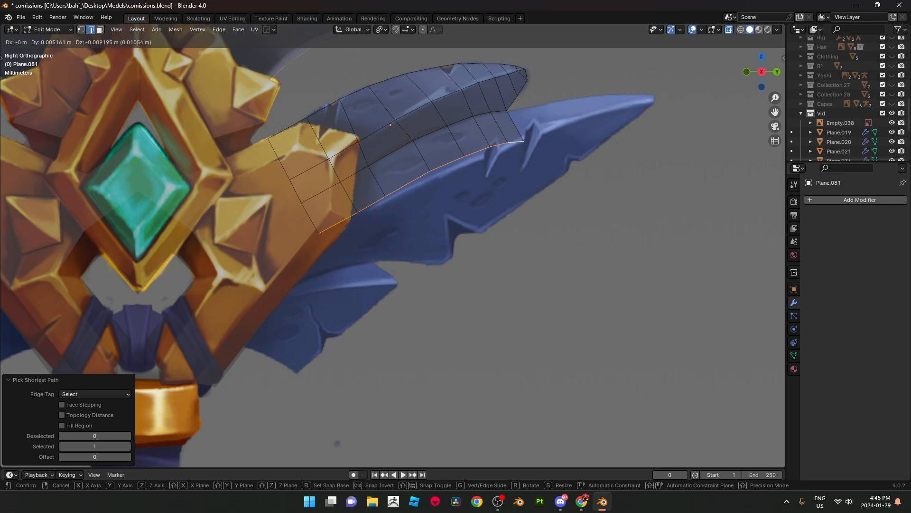
pyautogui.press('Return')
pyautogui.scroll(2, 393, 245)
pyautogui.click(289, 168)
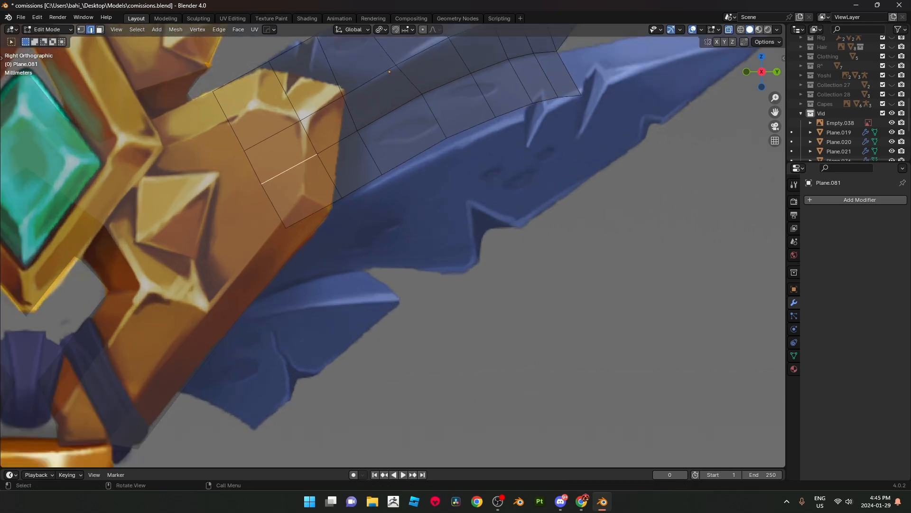
pyautogui.keyDown('ctrl'); pyautogui.click(546, 52); pyautogui.keyUp('ctrl')
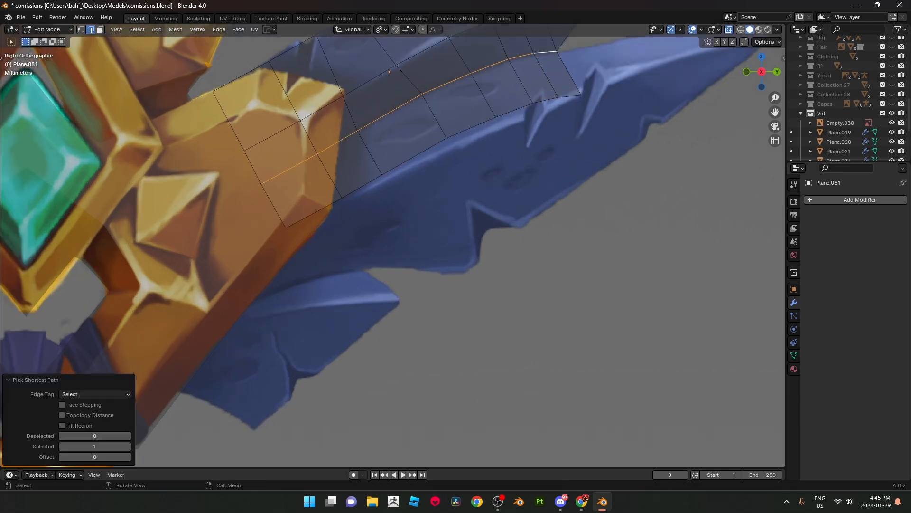
# Step: Move the new strip's lower vertices from the root to mid-length onto the second feather's highlighted ridge line
pyautogui.click(313, 213)
pyautogui.keyDown('shift'); pyautogui.click(570, 96); pyautogui.keyUp('shift')
pyautogui.press('g')
pyautogui.click(343, 199)
pyautogui.click(383, 174)
pyautogui.press('g')
pyautogui.click(385, 179)
pyautogui.click(447, 138)
pyautogui.press('g')
pyautogui.click(450, 148)
pyautogui.click(496, 117)
pyautogui.press('g')
pyautogui.click(498, 125)
# Step: Leave mesh editing to save the file, and resume editing the feather mesh
pyautogui.press('Tab')
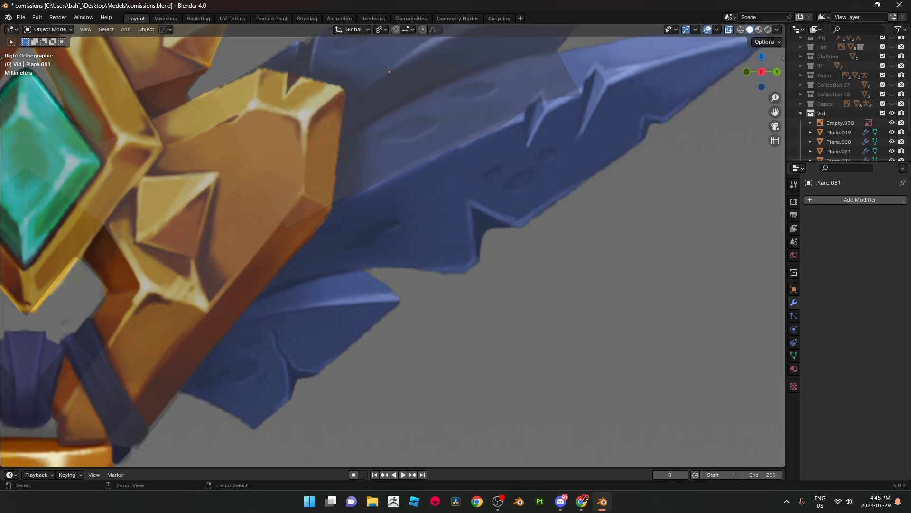
pyautogui.hotkey('ctrl', 's')
pyautogui.keyDown('shift'); pyautogui.moveTo(499, 127); pyautogui.dragTo(470, 199, button='middle'); pyautogui.keyUp('shift')
pyautogui.scroll(1, 470, 199)
pyautogui.press('Tab')
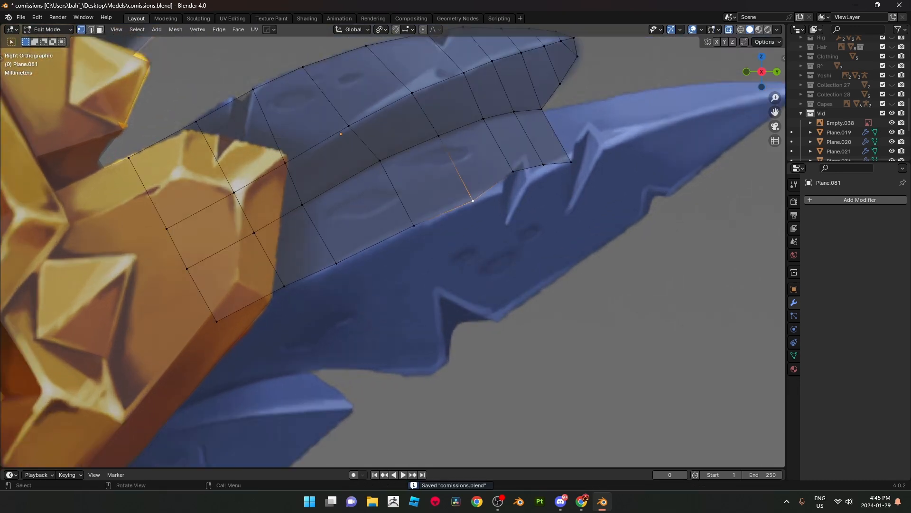
# Step: Fit the strip's last three lower vertices to the second feather's ridge up to the open end
pyautogui.click(514, 174)
pyautogui.press('g')
pyautogui.click(519, 184)
pyautogui.click(544, 164)
pyautogui.press('g')
pyautogui.click(547, 171)
pyautogui.click(572, 162)
pyautogui.press('g')
pyautogui.click(568, 161)
# Step: Extrude the strip's end edge past the upper feather and fit its lower vertex to the second feather's ridge
pyautogui.keyDown('shift'); pyautogui.moveTo(569, 162); pyautogui.dragTo(408, 227, button='middle'); pyautogui.keyUp('shift')
pyautogui.press('2')
pyautogui.click(488, 209)
pyautogui.scroll(1, 409, 227)
pyautogui.scroll(1, 393, 251)
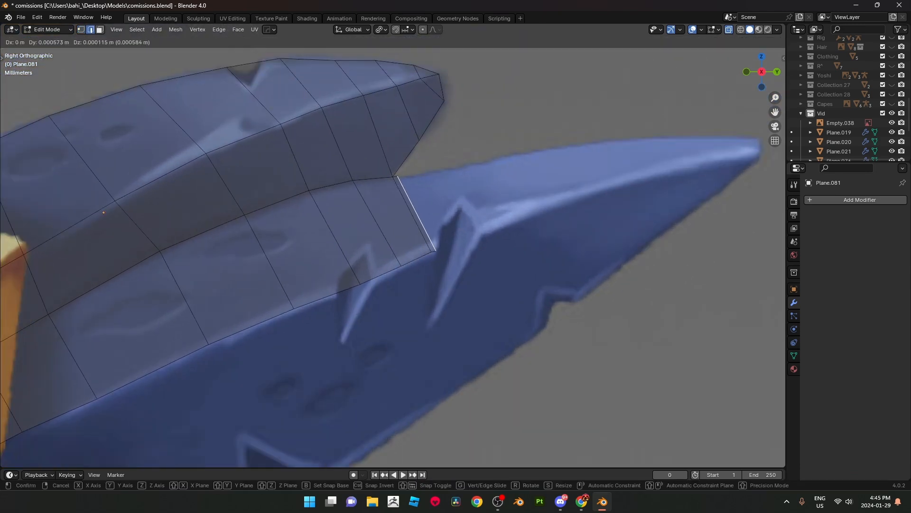
pyautogui.press('e')
pyautogui.click(480, 230)
pyautogui.press('1')
pyautogui.click(492, 243)
pyautogui.press('g')
pyautogui.click(489, 233)
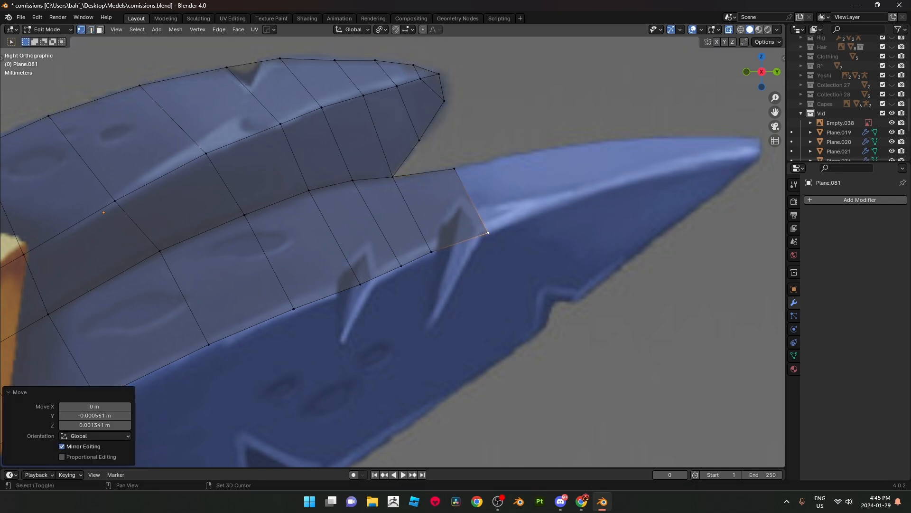
# Step: Extrude the end edge a short segment beyond the large crack and raise its lower vertex onto the ridge
pyautogui.keyDown('shift'); pyautogui.click(454, 168); pyautogui.keyUp('shift')
pyautogui.press('e')
pyautogui.click(497, 161)
pyautogui.click(531, 225)
pyautogui.press('g')
pyautogui.click(527, 216)
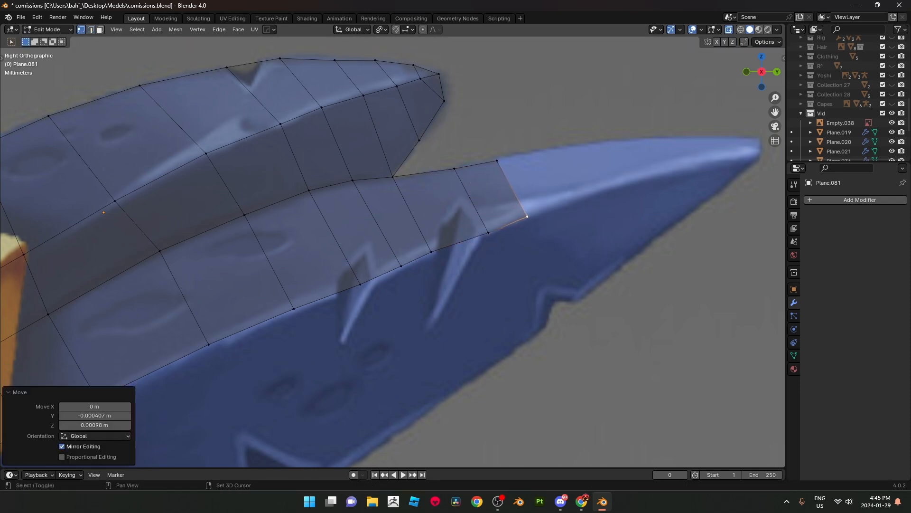
# Step: Nudge the upper vertex one segment before the open end onto the second feather's top outline
pyautogui.keyDown('shift'); pyautogui.moveTo(527, 216); pyautogui.dragTo(489, 230, button='middle'); pyautogui.keyUp('shift')
pyautogui.scroll(-3, 489, 229)
pyautogui.scroll(2, 489, 229)
pyautogui.click(412, 193)
pyautogui.press('g')
pyautogui.press('Return')
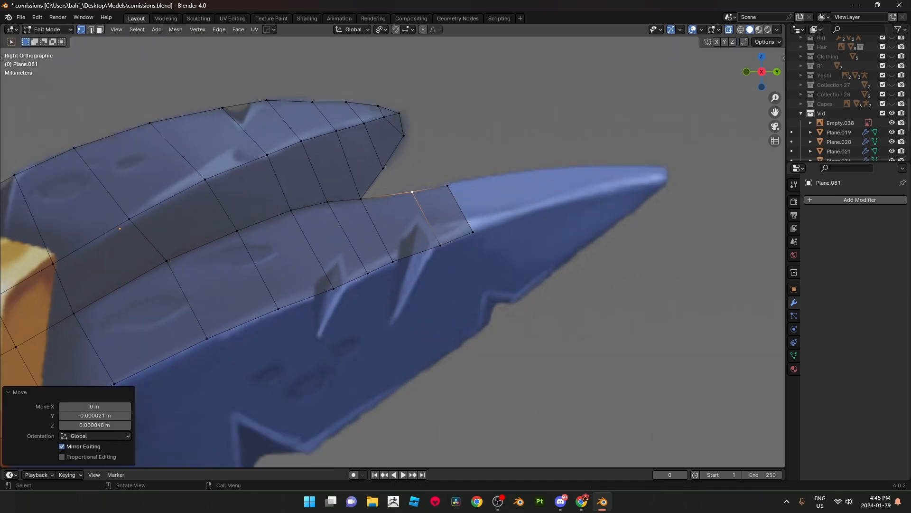
pyautogui.click(47, 29)
pyautogui.press('2')
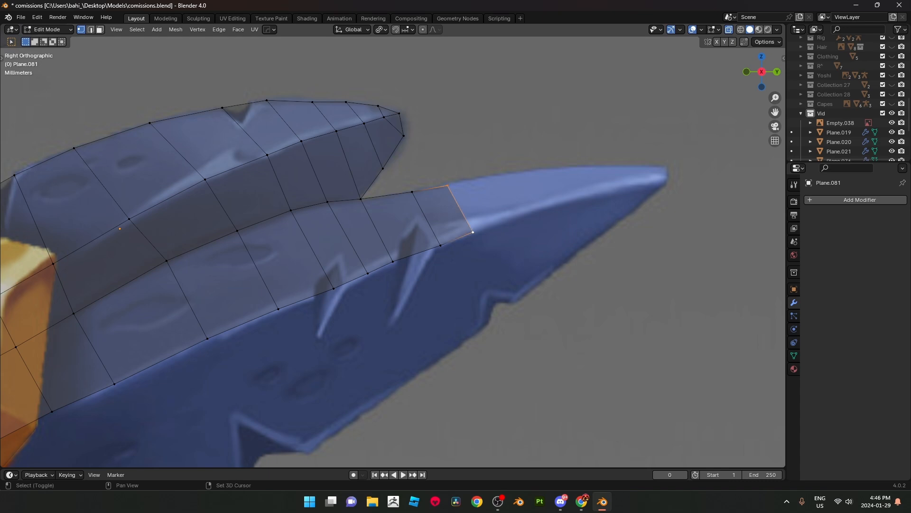
# Step: Extrude the second feather's end edge farther toward the tip and align its new ridge vertex with the highlight
pyautogui.keyDown('shift'); pyautogui.moveTo(473, 232); pyautogui.dragTo(390, 254, button='middle'); pyautogui.keyUp('shift')
pyautogui.scroll(1, 390, 254)
pyautogui.press('e')
pyautogui.click(435, 243)
pyautogui.click(435, 244)
pyautogui.press('g')
pyautogui.click(431, 238)
# Step: Readjust the ridge vertex just before the new end segment to keep the ridge curve smooth
pyautogui.click(390, 255)
pyautogui.press('g')
pyautogui.click(387, 252)
pyautogui.click(351, 271)
pyautogui.press('g')
pyautogui.rightClick(351, 271)
pyautogui.click(387, 251)
pyautogui.press('g')
pyautogui.click(390, 254)
# Step: Align the two upper vertices nearest the open end with the second feather's top outline
pyautogui.click(405, 187)
pyautogui.press('g')
pyautogui.click(411, 189)
pyautogui.click(360, 199)
pyautogui.press('g')
pyautogui.click(360, 198)
# Step: Extrude the full end edge along the second feather's narrowing part and raise its lower vertex to the ridge
pyautogui.click(432, 239)
pyautogui.keyDown('shift'); pyautogui.click(411, 189); pyautogui.keyUp('shift')
pyautogui.press('e')
pyautogui.click(470, 179)
pyautogui.click(492, 231)
pyautogui.press('g')
pyautogui.click(489, 220)
# Step: Extrude the selected end edge another short segment toward the tip and fit its lower vertex to the curving ridge
pyautogui.keyDown('shift'); pyautogui.click(470, 179); pyautogui.keyUp('shift')
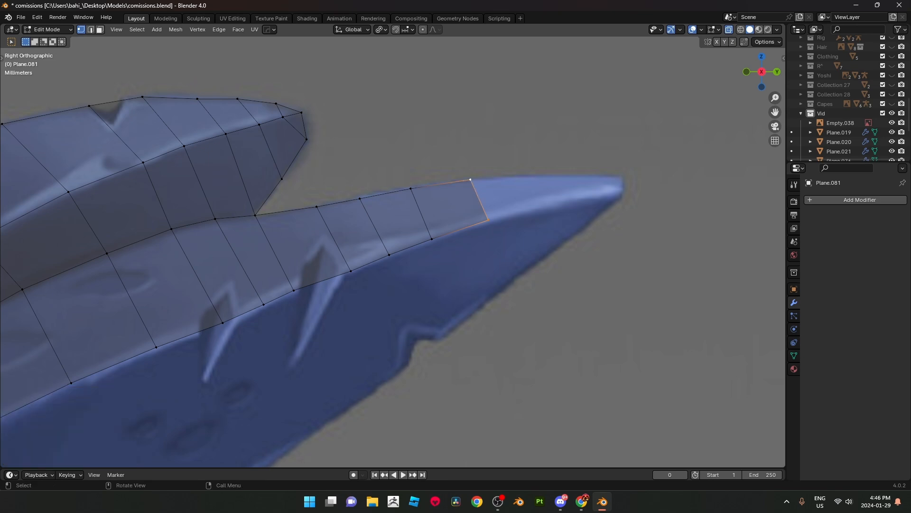
pyautogui.press('e')
pyautogui.click(511, 176)
pyautogui.click(529, 216)
pyautogui.press('g')
pyautogui.click(529, 209)
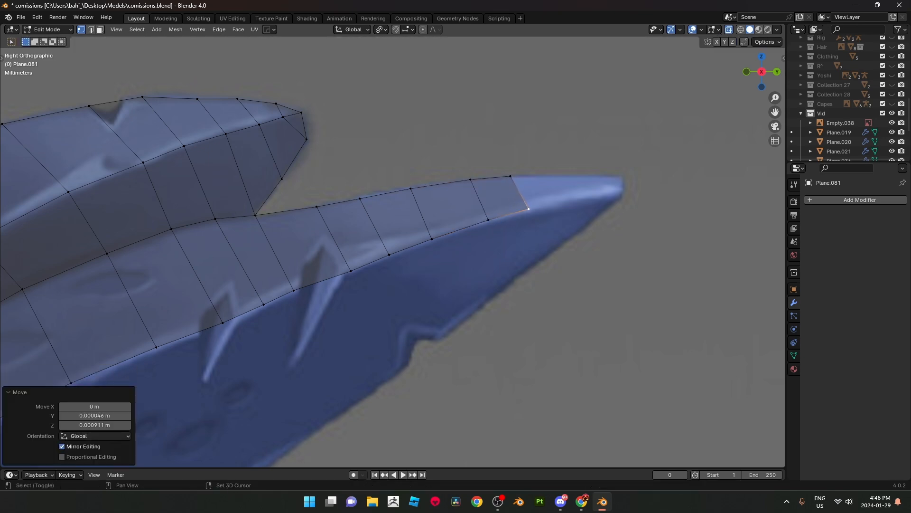
# Step: Extrude the end edge close to the second feather's tip and pull its ridge vertex up to the narrowing highlight
pyautogui.keyDown('shift'); pyautogui.click(511, 176); pyautogui.keyUp('shift')
pyautogui.press('e')
pyautogui.click(574, 207)
pyautogui.click(574, 207)
pyautogui.press('g')
pyautogui.click(569, 199)
# Step: Extrude the end edge out to the second feather's tip and move its lower vertex onto the tip outline
pyautogui.keyDown('shift'); pyautogui.click(556, 175); pyautogui.keyUp('shift')
pyautogui.press('e')
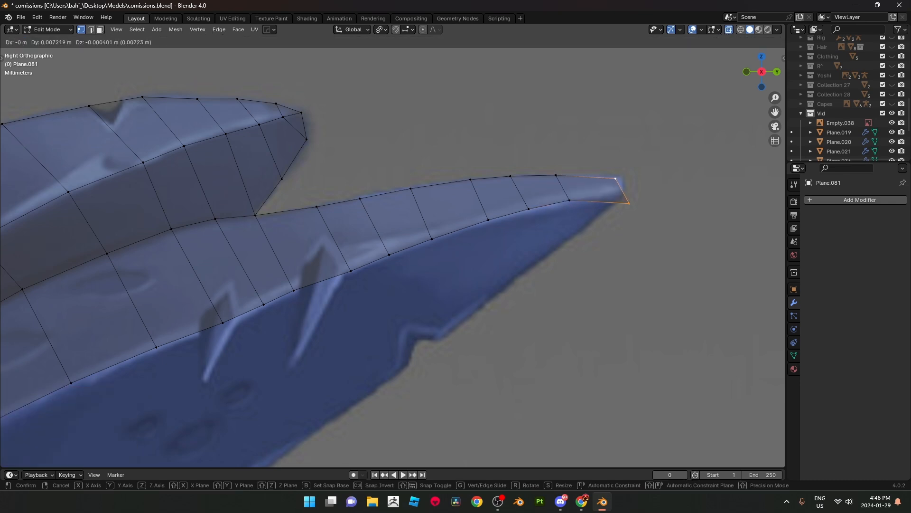
pyautogui.click(619, 176)
pyautogui.click(632, 201)
pyautogui.press('g')
pyautogui.click(623, 192)
# Step: Fine-tune the upper and lower tip vertices to match the second feather's blunt end
pyautogui.click(618, 176)
pyautogui.press('g')
pyautogui.click(622, 176)
pyautogui.keyDown('shift'); pyautogui.click(623, 191); pyautogui.keyUp('shift')
pyautogui.press('g')
pyautogui.click(622, 192)
# Step: Select the second feather's ridge edges from tip to root and extrude them downward to form its lower side
pyautogui.scroll(-4, 622, 191)
pyautogui.press('2')
pyautogui.click(510, 206)
pyautogui.keyDown('shift'); pyautogui.moveTo(498, 219); pyautogui.dragTo(647, 146, button='middle'); pyautogui.keyUp('shift')
pyautogui.keyDown('ctrl'); pyautogui.click(278, 289); pyautogui.keyUp('ctrl')
pyautogui.scroll(1, 278, 290)
pyautogui.keyDown('shift'); pyautogui.moveTo(278, 290); pyautogui.dragTo(295, 219, button='middle'); pyautogui.keyUp('shift')
pyautogui.scroll(-1, 296, 219)
pyautogui.press('e')
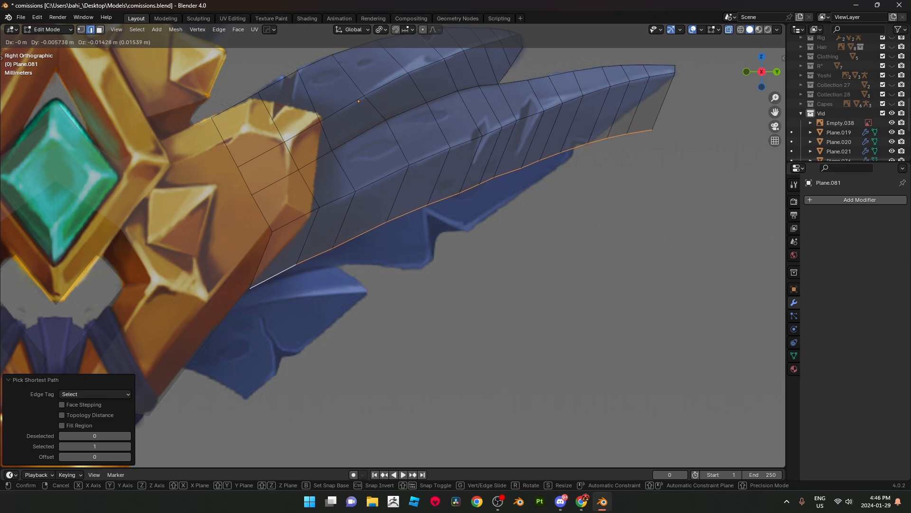
pyautogui.click(268, 278)
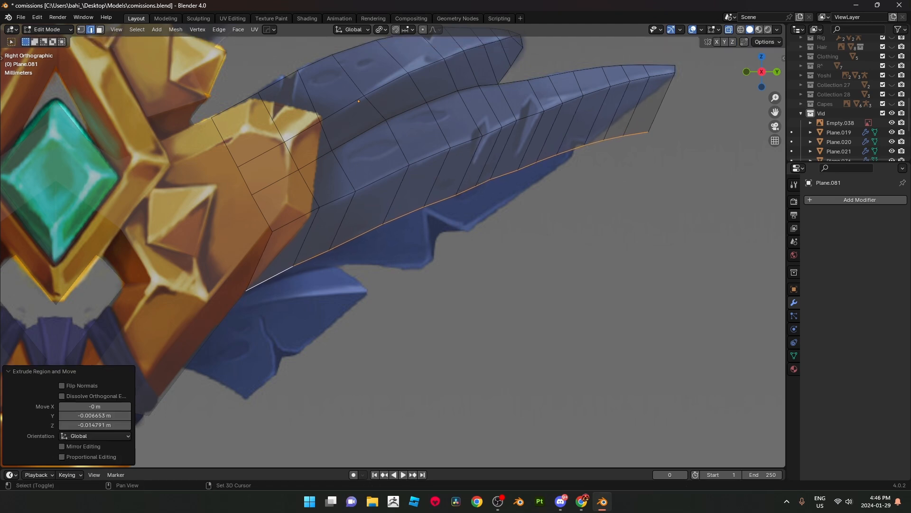
# Step: Move the two lower-side vertices next to the root corner down to the top edge of the small bottom feather
pyautogui.scroll(3, 268, 278)
pyautogui.press('1')
pyautogui.click(220, 281)
pyautogui.press('g')
pyautogui.click(212, 294)
pyautogui.click(282, 254)
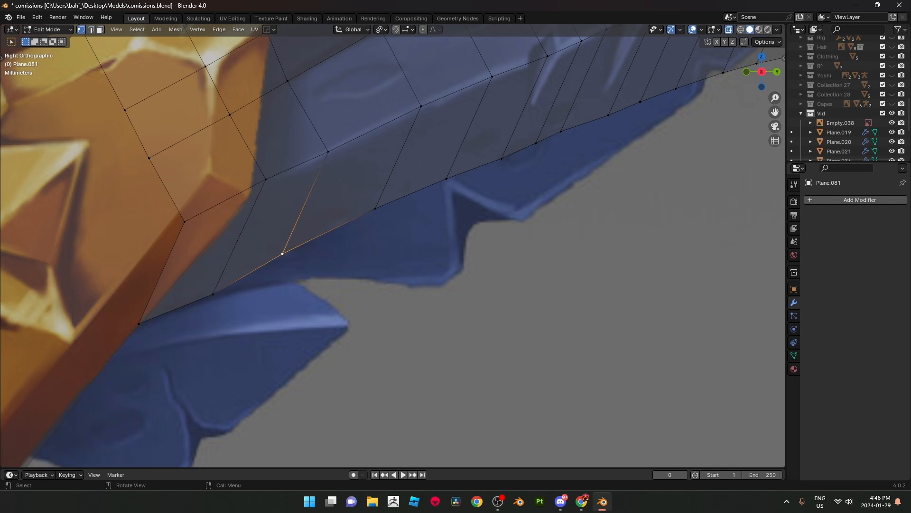
pyautogui.press('g')
pyautogui.click(279, 282)
# Step: Bring the next lower vertex down beside the small feather's upper corner and shift its neighbour toward that corner
pyautogui.click(375, 207)
pyautogui.press('g')
pyautogui.click(323, 274)
pyautogui.click(279, 283)
pyautogui.press('g')
pyautogui.press('Return')
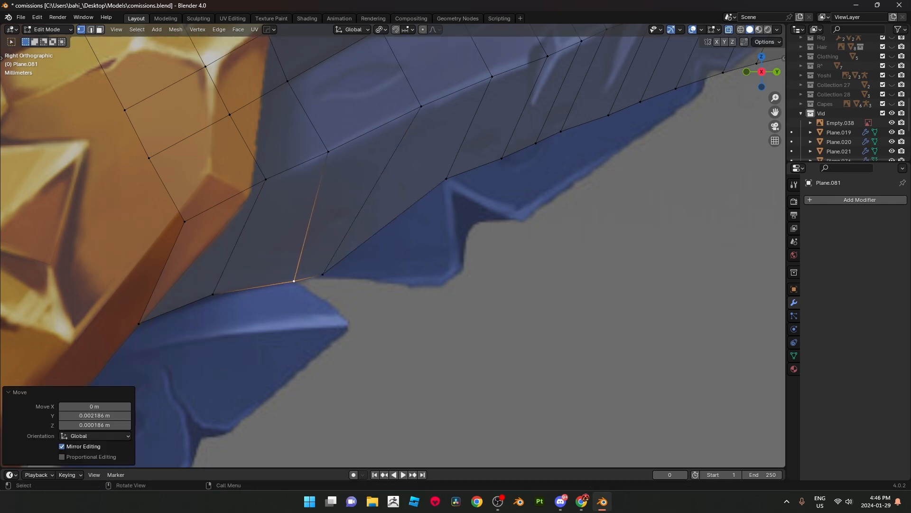
# Step: Nudge the lower vertex beside the small feather's corner and bring the next two down to the second feather's lowest point
pyautogui.click(213, 294)
pyautogui.click(323, 274)
pyautogui.press('g')
pyautogui.click(323, 276)
pyautogui.click(447, 178)
pyautogui.press('g')
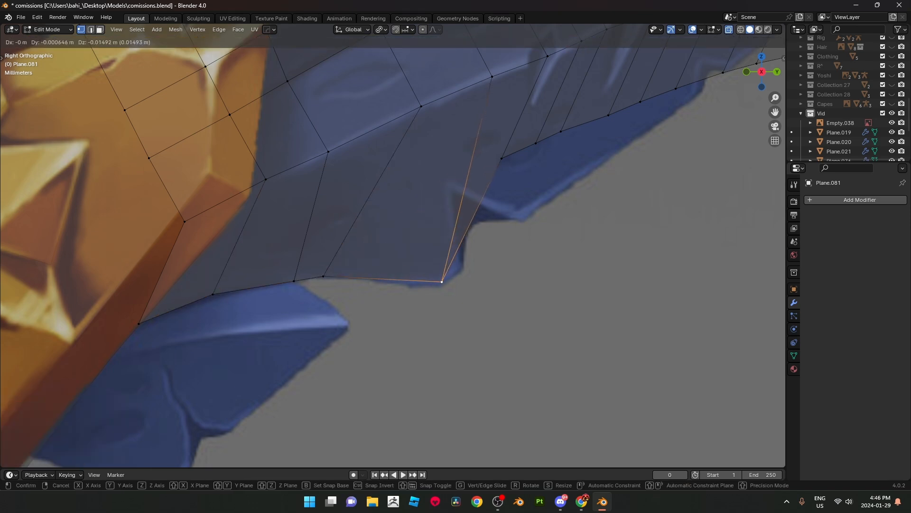
pyautogui.press('Return')
pyautogui.scroll(-3, 443, 281)
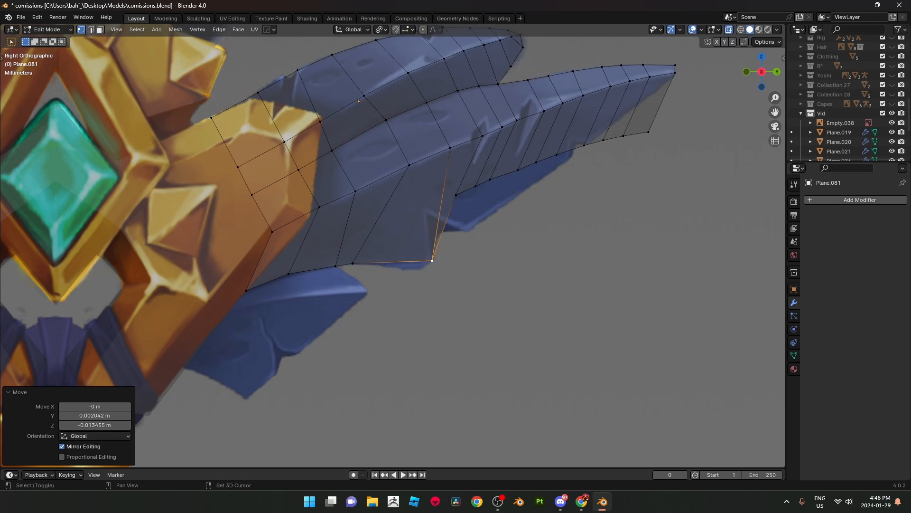
pyautogui.scroll(2, 392, 248)
pyautogui.press('g')
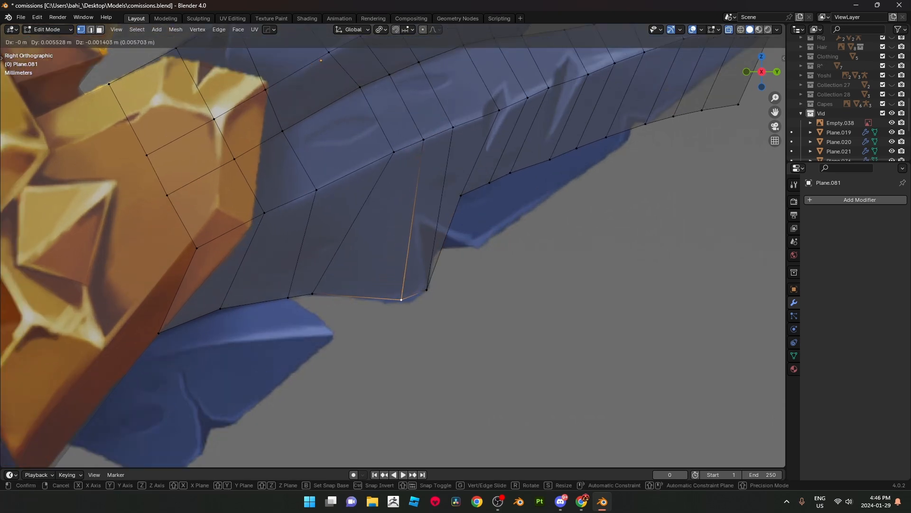
pyautogui.click(408, 300)
# Step: Refine the outer vertex of that lowest point and pull its neighbour down to the outer corner of the notch
pyautogui.click(427, 289)
pyautogui.press('g')
pyautogui.click(427, 287)
pyautogui.click(461, 195)
pyautogui.press('g')
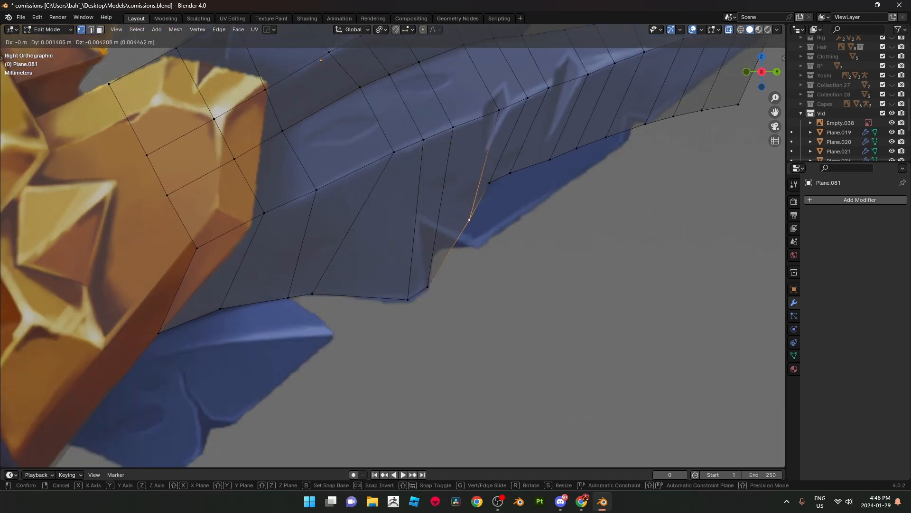
pyautogui.press('Return')
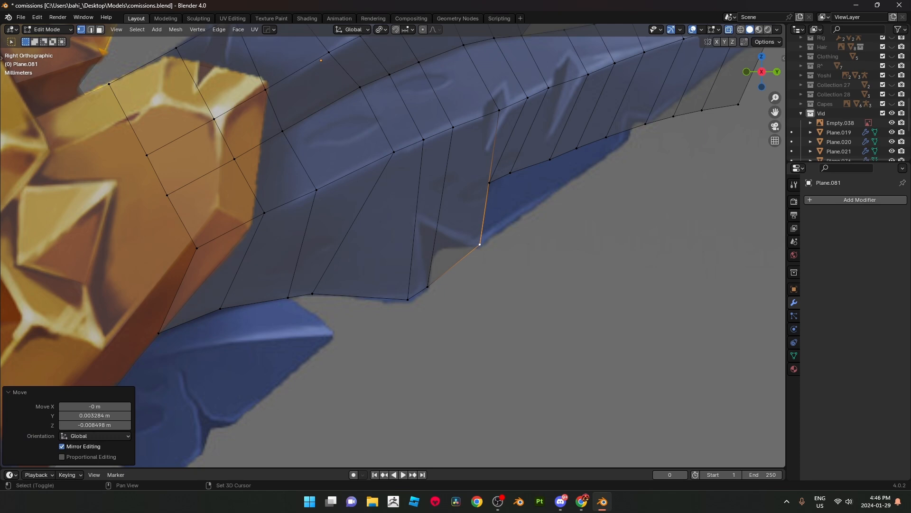
# Step: Move the next lower-side vertices beyond the notch outward onto the second feather's lower edge
pyautogui.scroll(-1, 394, 247)
pyautogui.press('g')
pyautogui.click(441, 256)
pyautogui.click(431, 217)
pyautogui.press('g')
pyautogui.click(474, 235)
pyautogui.click(471, 204)
pyautogui.press('g')
pyautogui.click(495, 217)
pyautogui.click(497, 192)
pyautogui.press('g')
pyautogui.click(519, 206)
# Step: Fit the following three lower-side vertices to the feather's edge around the small outer notch
pyautogui.keyDown('shift'); pyautogui.moveTo(519, 206); pyautogui.dragTo(434, 261, button='middle'); pyautogui.keyUp('shift')
pyautogui.scroll(2, 435, 261)
pyautogui.click(465, 233)
pyautogui.press('g')
pyautogui.click(492, 237)
pyautogui.click(522, 213)
pyautogui.press('g')
pyautogui.click(526, 210)
pyautogui.click(562, 202)
pyautogui.press('g')
pyautogui.click(573, 175)
# Step: Raise the last two lower-side vertices onto the tapering edge, placing the outermost just under the feather's tip
pyautogui.keyDown('shift'); pyautogui.moveTo(573, 175); pyautogui.dragTo(452, 246, button='middle'); pyautogui.keyUp('shift')
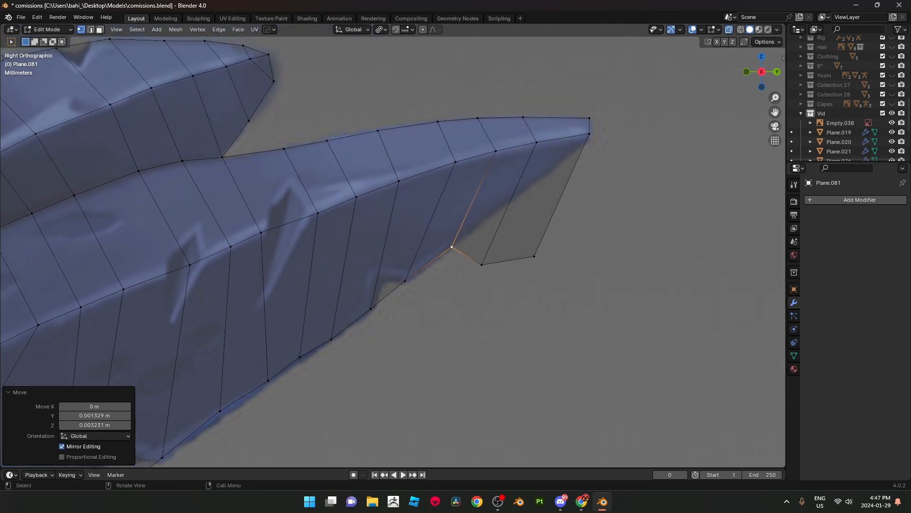
pyautogui.click(481, 264)
pyautogui.press('g')
pyautogui.click(510, 201)
pyautogui.click(535, 256)
pyautogui.press('g')
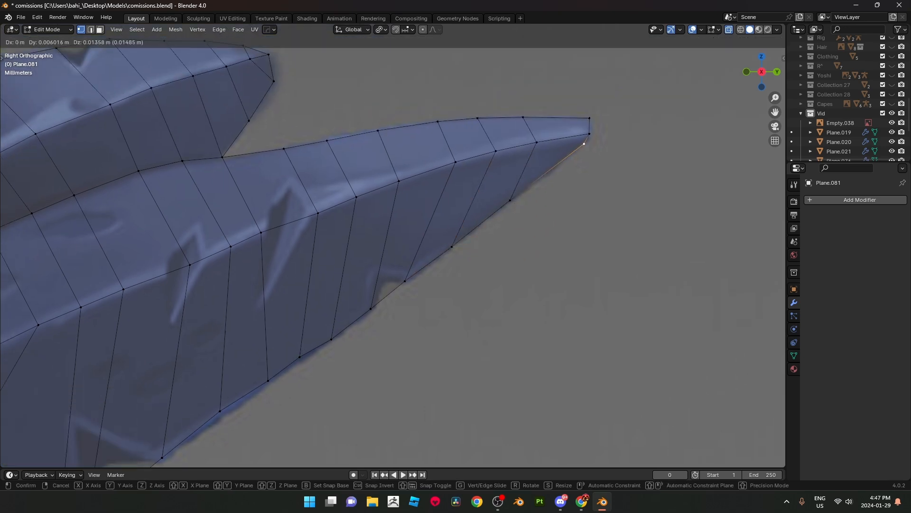
pyautogui.click(584, 147)
# Step: Slide the three lower-edge vertices behind the tip outward along the feather's edge to even their spacing
pyautogui.click(510, 200)
pyautogui.press('g')
pyautogui.click(532, 182)
pyautogui.click(451, 247)
pyautogui.press('g')
pyautogui.click(480, 223)
pyautogui.click(405, 281)
pyautogui.press('g')
pyautogui.click(416, 274)
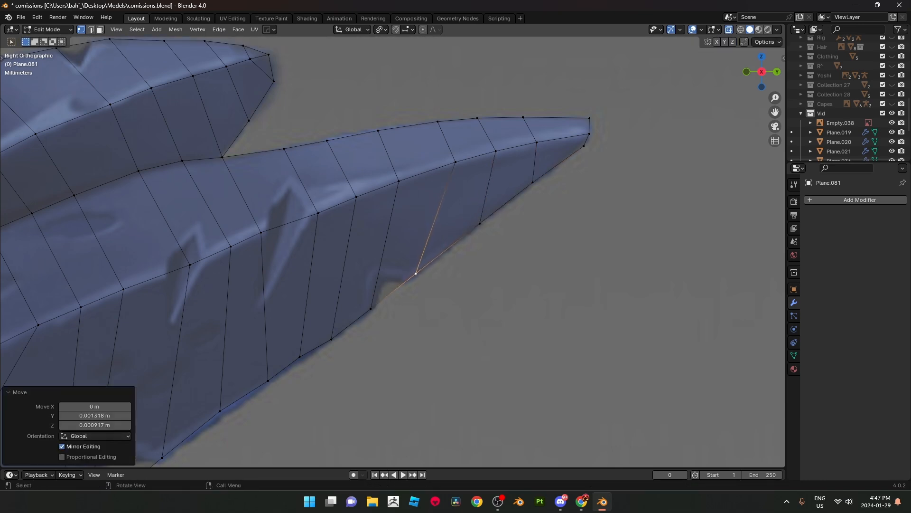
# Step: Fine-tune three vertices in the middle of the second feather's lower edge to follow the painted outline
pyautogui.click(332, 340)
pyautogui.press('g')
pyautogui.click(332, 340)
pyautogui.click(299, 357)
pyautogui.press('g')
pyautogui.click(300, 359)
pyautogui.keyDown('shift'); pyautogui.moveTo(300, 359); pyautogui.dragTo(446, 237, button='middle'); pyautogui.keyUp('shift')
pyautogui.keyDown('shift'); pyautogui.click(447, 237); pyautogui.keyUp('shift')
pyautogui.click(366, 288)
pyautogui.press('g')
pyautogui.click(366, 290)
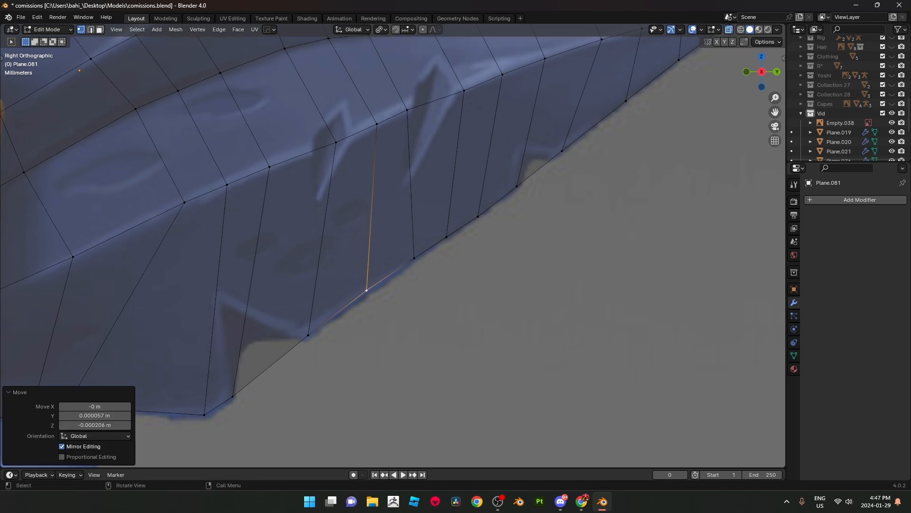
# Step: Compare the wing's silhouette with the reference art in Object Mode, with X-ray off and on
pyautogui.scroll(-2, 367, 290)
pyautogui.scroll(-5, 394, 247)
pyautogui.press('Tab')
pyautogui.scroll(5, 394, 247)
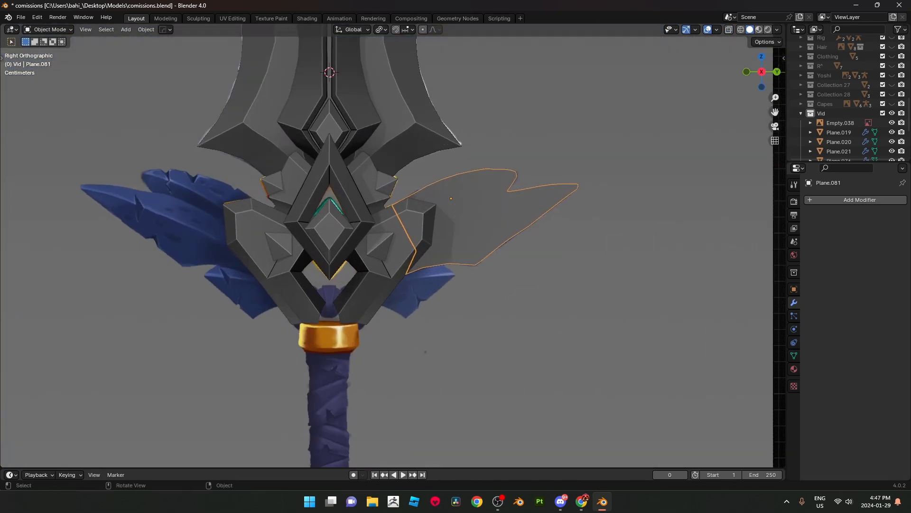
pyautogui.hotkey('alt', 'z')
pyautogui.keyDown('shift'); pyautogui.moveTo(394, 247); pyautogui.dragTo(366, 226, button='middle'); pyautogui.keyUp('shift')
pyautogui.scroll(2, 394, 245)
pyautogui.hotkey('alt', 'z')
pyautogui.scroll(-2, 394, 244)
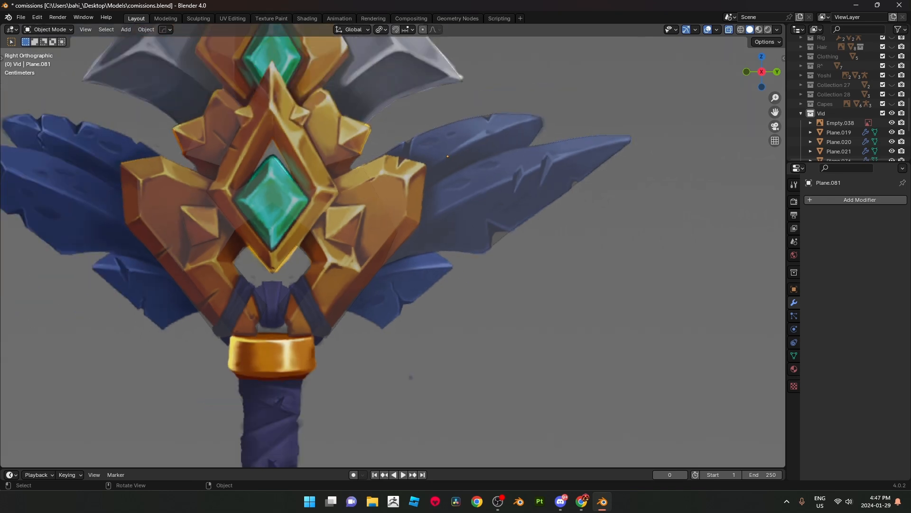
# Step: Extrude the second feather's two bottom edges nearest the root down over the small bottom feather
pyautogui.press('Tab')
pyautogui.scroll(4, 394, 247)
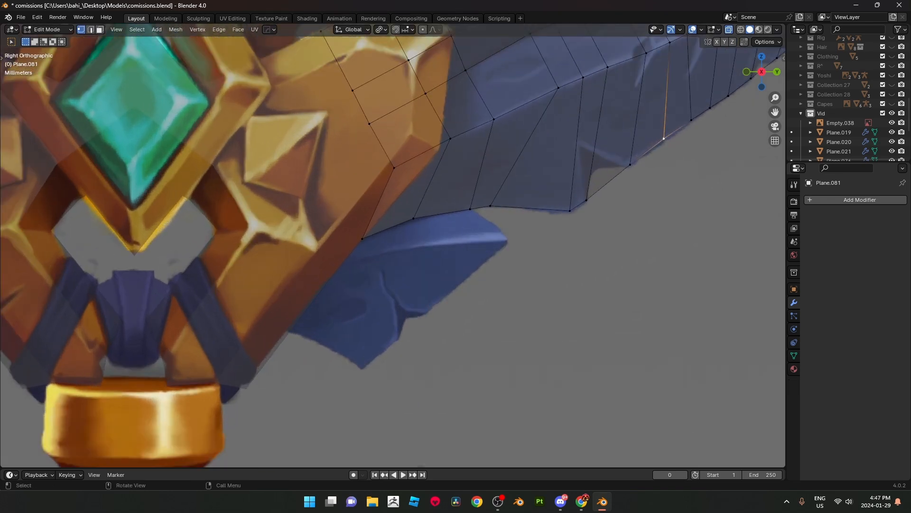
pyautogui.scroll(2, 393, 245)
pyautogui.press('e')
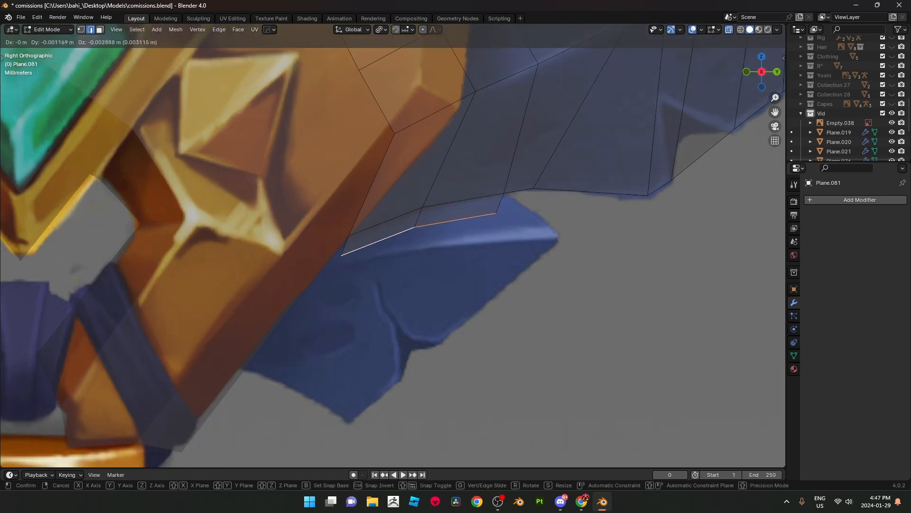
pyautogui.click(348, 266)
# Step: Place the three extruded vertices along the small feather's ridge, from the gold frame to its outer tip
pyautogui.press('1')
pyautogui.click(343, 268)
pyautogui.press('g')
pyautogui.click(306, 277)
pyautogui.click(417, 239)
pyautogui.press('g')
pyautogui.click(409, 248)
pyautogui.click(498, 226)
pyautogui.press('g')
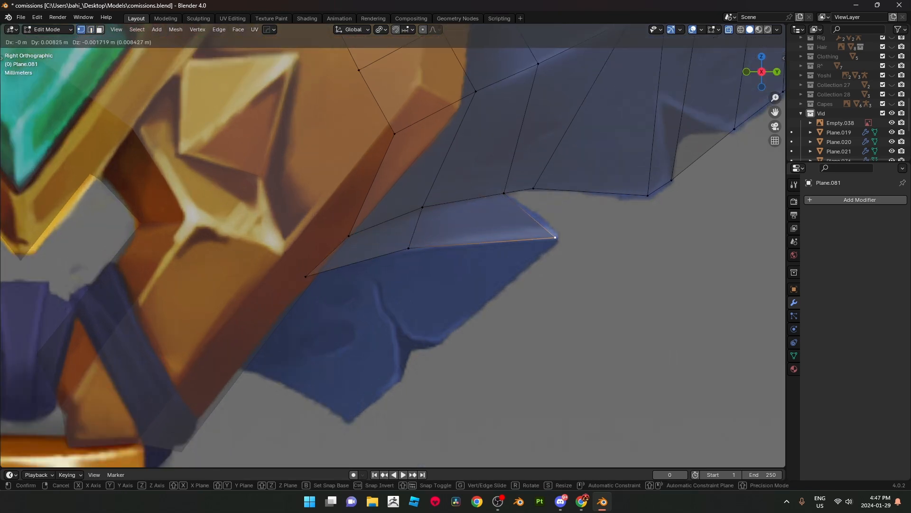
pyautogui.click(559, 236)
pyautogui.click(306, 277)
pyautogui.press('g')
pyautogui.click(302, 275)
# Step: Extrude the small feather's ridge edges downward to form its lower side
pyautogui.keyDown('shift'); pyautogui.click(409, 249); pyautogui.keyUp('shift')
pyautogui.keyDown('shift'); pyautogui.moveTo(559, 236); pyautogui.dragTo(571, 170, button='middle'); pyautogui.keyUp('shift')
pyautogui.press('e')
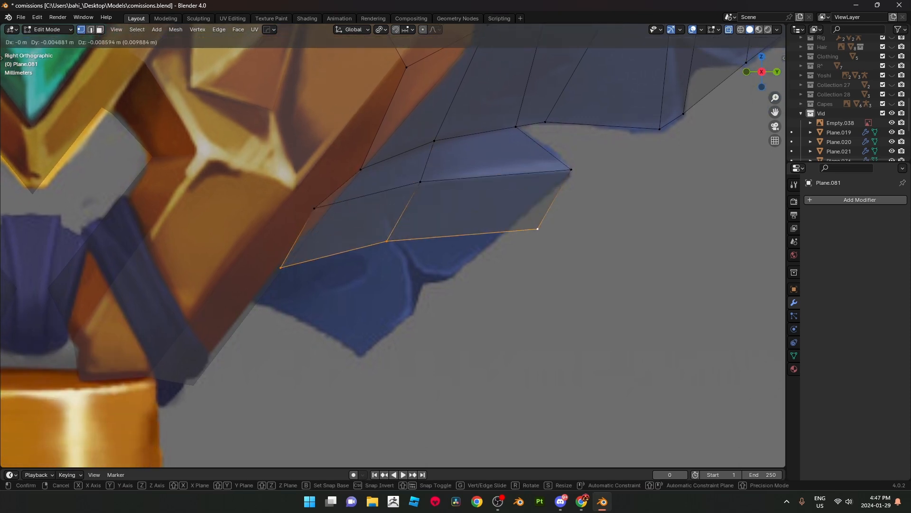
pyautogui.click(507, 263)
# Step: Move the small feather's middle and outer lower vertices to match its bottom edge and lowest corner
pyautogui.click(356, 276)
pyautogui.press('g')
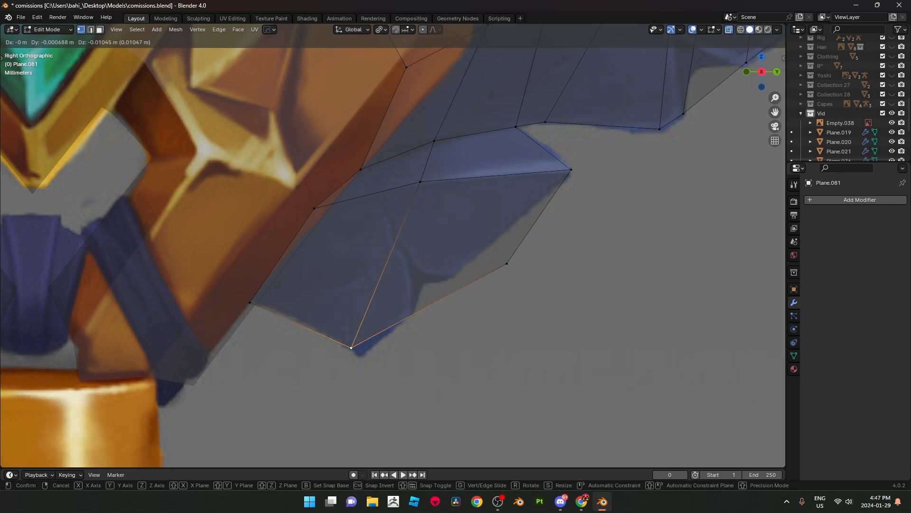
pyautogui.click(318, 328)
pyautogui.click(507, 264)
pyautogui.press('g')
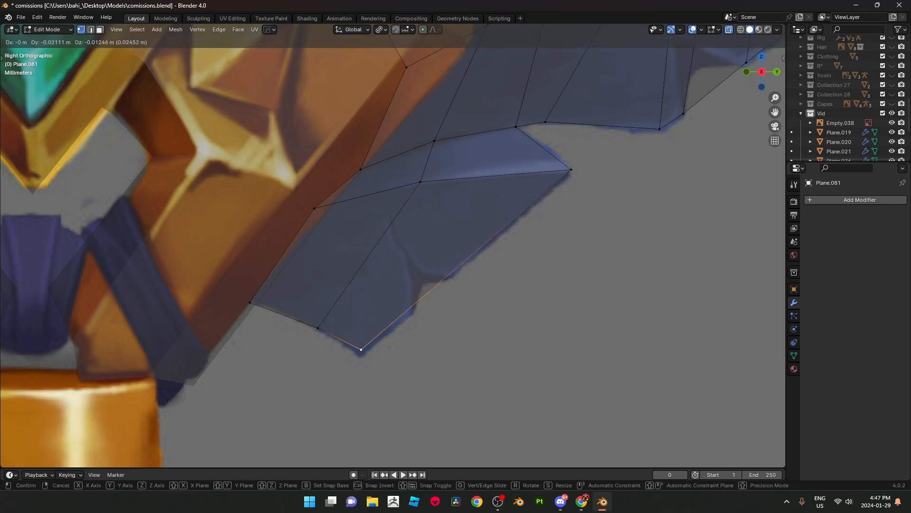
pyautogui.click(360, 351)
pyautogui.click(318, 327)
pyautogui.press('g')
pyautogui.click(318, 324)
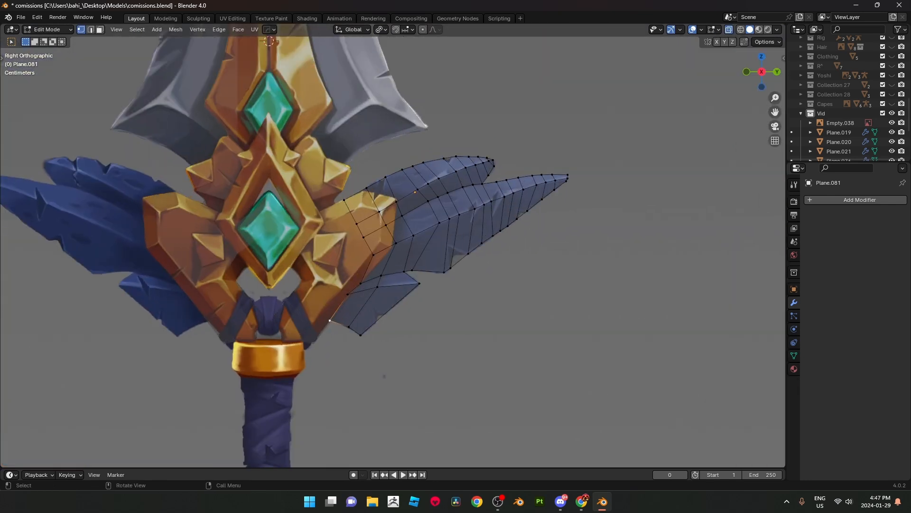
# Step: Select the ridge edges of all three feathers and move them outward along the X axis to give the wing depth
pyautogui.scroll(3, 393, 252)
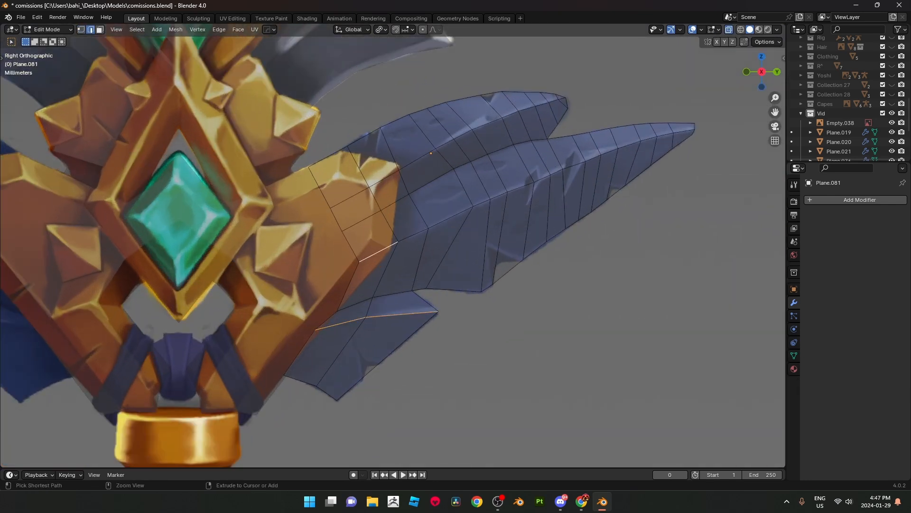
pyautogui.keyDown('ctrl'); pyautogui.click(665, 134); pyautogui.keyUp('ctrl')
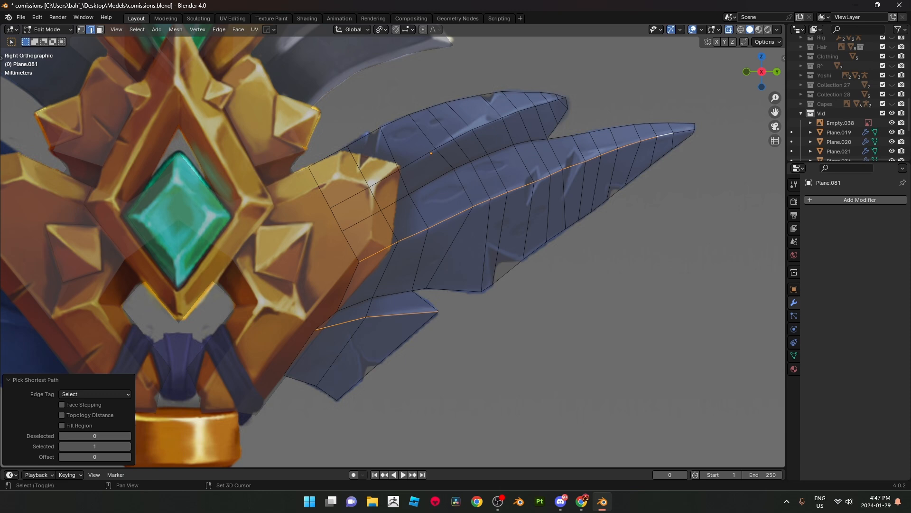
pyautogui.keyDown('shift'); pyautogui.click(554, 101); pyautogui.keyUp('shift')
pyautogui.keyDown('ctrl'); pyautogui.click(350, 197); pyautogui.keyUp('ctrl')
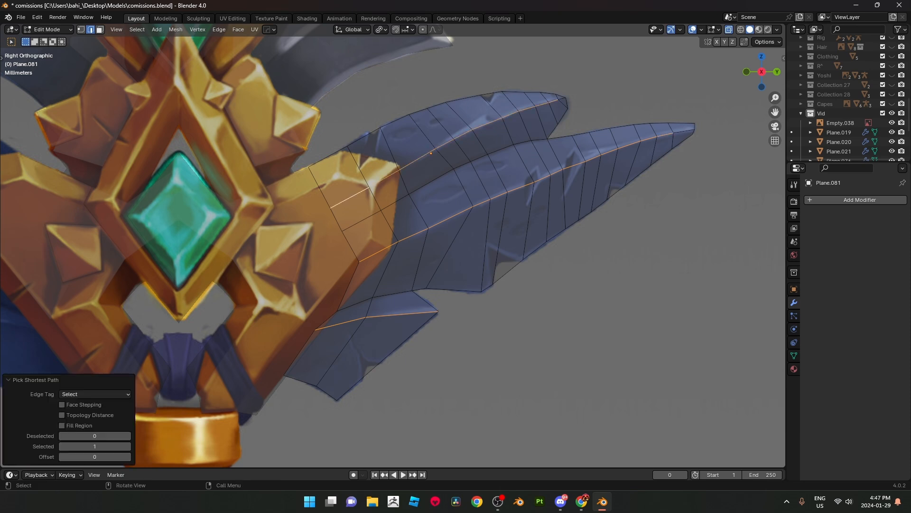
pyautogui.hotkey('alt', 'z')
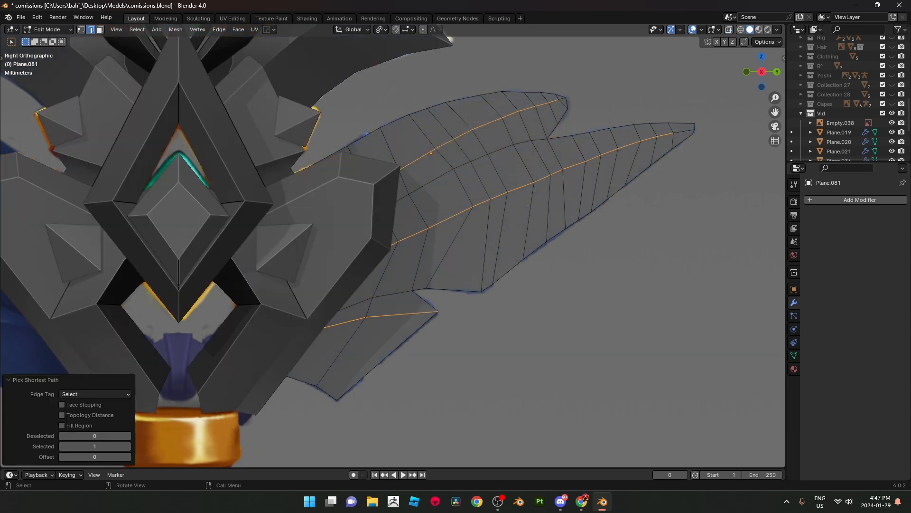
pyautogui.press('1')
pyautogui.scroll(-4, 456, 237)
pyautogui.moveTo(503, 218); pyautogui.dragTo(420, 274, button='middle')
pyautogui.scroll(2, 446, 256)
pyautogui.press('g')
pyautogui.press('x')
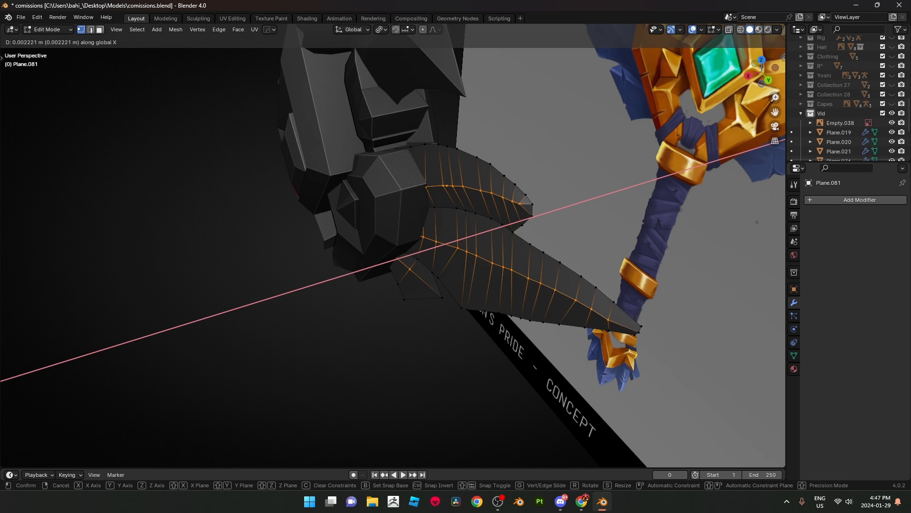
pyautogui.click(427, 273)
# Step: Adjust the feather ridges' depth again along the X axis and change the wing's shading in Object Mode
pyautogui.press('Tab')
pyautogui.moveTo(427, 273); pyautogui.dragTo(469, 274, button='middle')
pyautogui.press('Tab')
pyautogui.press('g')
pyautogui.press('x')
pyautogui.click(467, 271)
pyautogui.press('Tab')
pyautogui.rightClick(526, 249)
pyautogui.click(522, 258)
# Step: Select the ridge vertices nearest the tips of the upper two feathers and move them inward along the X axis
pyautogui.press('Tab')
pyautogui.click(513, 128)
pyautogui.moveTo(513, 129); pyautogui.dragTo(496, 132, button='middle')
pyautogui.keyDown('shift'); pyautogui.click(501, 241); pyautogui.keyUp('shift')
pyautogui.moveTo(502, 241); pyautogui.dragTo(479, 252, button='middle')
pyautogui.press('g')
pyautogui.press('x')
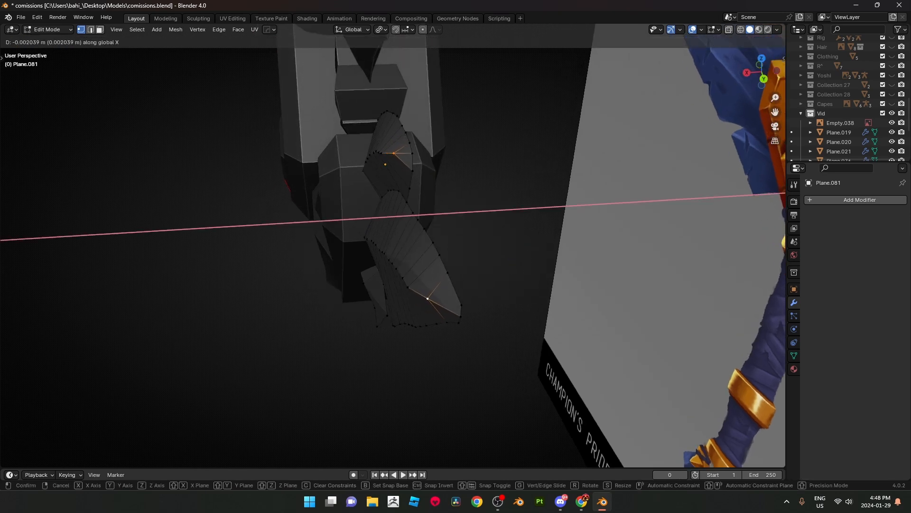
pyautogui.press('Return')
# Step: Adjust the next ridge vertices behind the tips of both upper feathers along the X axis
pyautogui.click(381, 153)
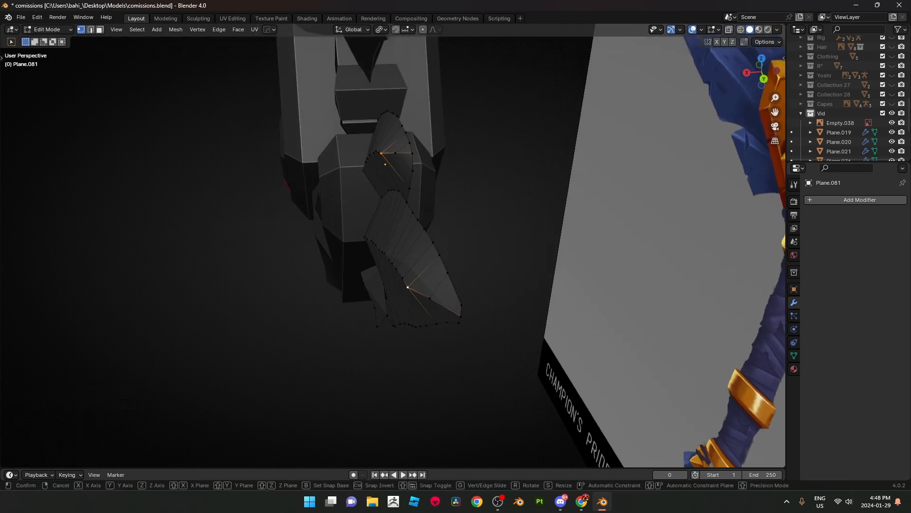
pyautogui.press('g')
pyautogui.press('x')
pyautogui.press('Return')
# Step: Inspect the ridge taper in Object Mode and readjust the selected ridge vertices along the X axis
pyautogui.press('Tab')
pyautogui.moveTo(413, 266); pyautogui.dragTo(475, 251, button='middle')
pyautogui.keyDown('shift'); pyautogui.moveTo(475, 205); pyautogui.dragTo(442, 271, button='middle'); pyautogui.keyUp('shift')
pyautogui.scroll(3, 442, 270)
pyautogui.press('Tab')
pyautogui.moveTo(480, 233)
pyautogui.mouseDown(button='middle')
pyautogui.moveTo(380, 290)
pyautogui.moveTo(479, 228)
pyautogui.mouseUp(button='middle')
pyautogui.press('g')
pyautogui.press('x')
pyautogui.press('Return')
pyautogui.press('Tab')
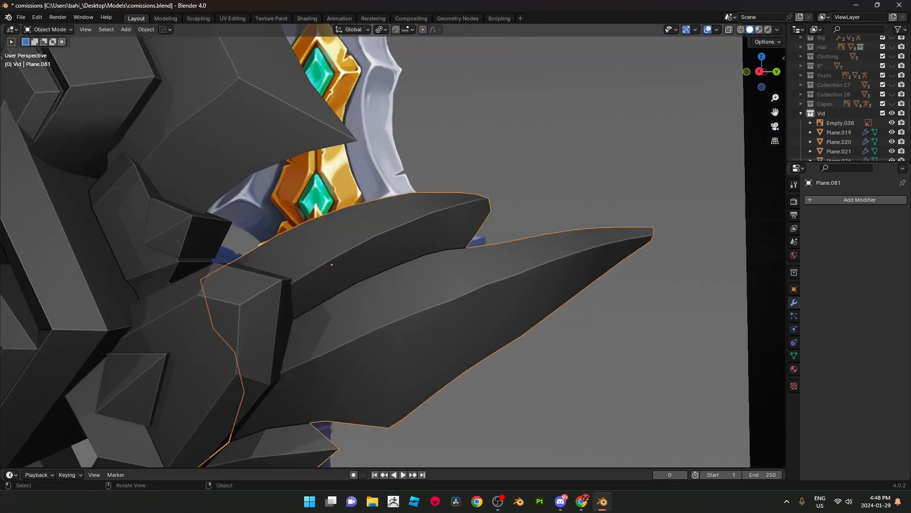
# Step: Mark the ridge edge loops of the wing feathers as sharp, return to Object Mode and save the file
pyautogui.press('Tab')
pyautogui.keyDown('shift'); pyautogui.moveTo(434, 306); pyautogui.dragTo(480, 304, button='middle'); pyautogui.keyUp('shift')
pyautogui.keyDown('alt'); pyautogui.keyDown('shift'); pyautogui.click(375, 334); pyautogui.keyUp('shift'); pyautogui.keyUp('alt')
pyautogui.rightClick(499, 320)
pyautogui.click(480, 395)
pyautogui.press('Tab')
pyautogui.moveTo(479, 303); pyautogui.dragTo(480, 247, button='middle')
pyautogui.hotkey('ctrl', 's')
pyautogui.click(432, 228)
pyautogui.moveTo(432, 227); pyautogui.dragTo(451, 232, button='middle')
pyautogui.click(856, 199)
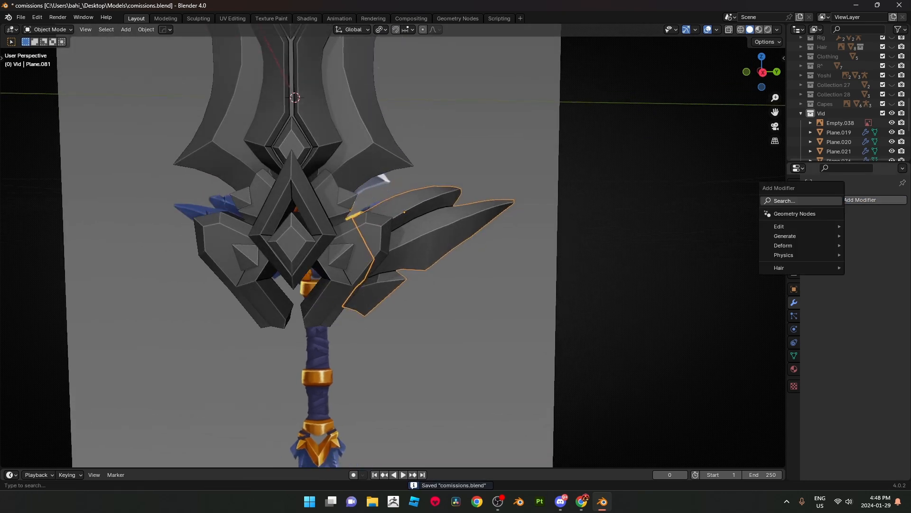
pyautogui.press('space')
pyautogui.press('Escape')
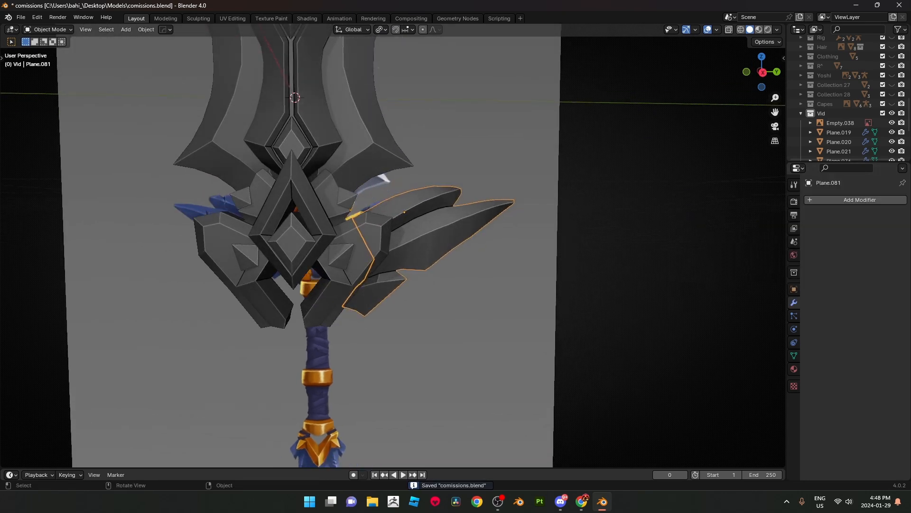
# Step: Mirror the wing feathers about Plane.019 along the Y axis and enable the mirror modifier's Z axis as well
pyautogui.keyDown('shift'); pyautogui.click(361, 133); pyautogui.keyUp('shift')
pyautogui.scroll(-2, 370, 152)
pyautogui.hotkey('alt', 'x')
pyautogui.click(405, 163)
pyautogui.scroll(2, 408, 190)
pyautogui.click(423, 224)
pyautogui.press('KP_3')
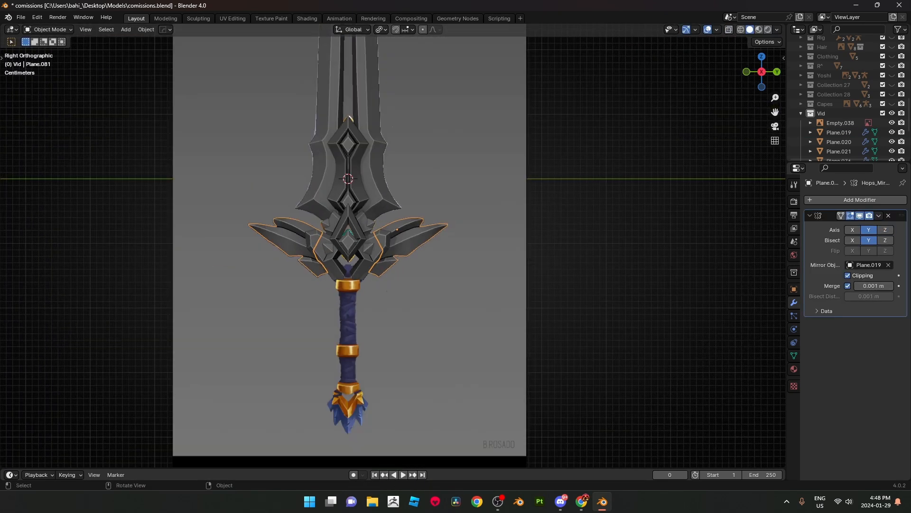
pyautogui.scroll(4, 393, 245)
pyautogui.moveTo(393, 245); pyautogui.dragTo(322, 292, button='middle')
pyautogui.click(886, 229)
pyautogui.moveTo(569, 266); pyautogui.dragTo(627, 140, button='middle')
# Step: Examine the mirrored feather mesh in Edit Mode from the side and in perspective, with and without X-ray
pyautogui.press('Tab')
pyautogui.moveTo(456, 256); pyautogui.dragTo(511, 254, button='middle')
pyautogui.hotkey('alt', 'z')
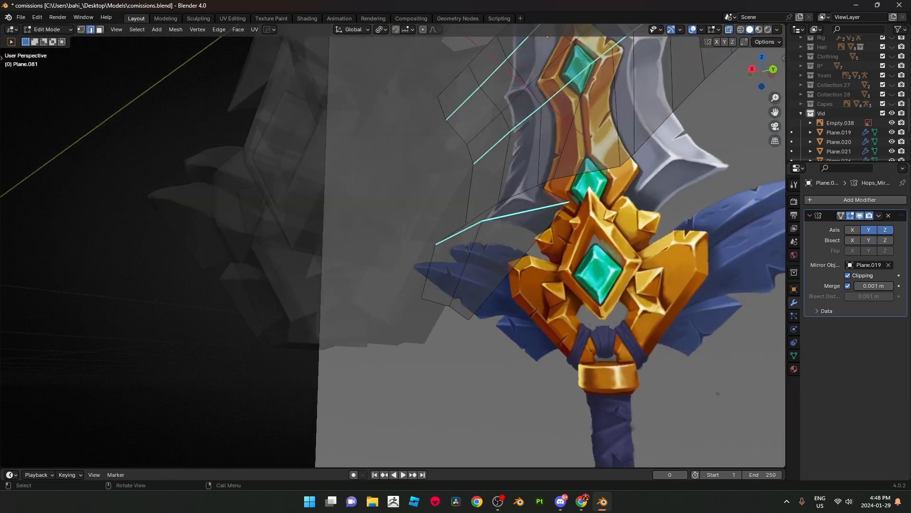
pyautogui.press('KP_3')
pyautogui.keyDown('shift'); pyautogui.moveTo(410, 282); pyautogui.dragTo(354, 270, button='middle'); pyautogui.keyUp('shift')
pyautogui.scroll(-2, 467, 403)
pyautogui.hotkey('alt', 'z')
pyautogui.scroll(-4, 393, 245)
pyautogui.scroll(4, 393, 245)
pyautogui.scroll(-2, 393, 245)
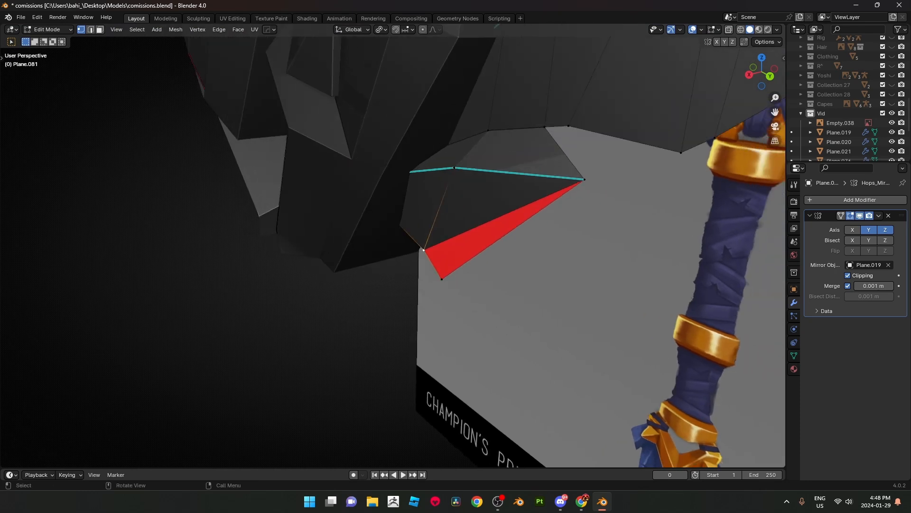
# Step: Select the lower feather's lower tip vertices, turn off mirror clipping and move them along the X axis
pyautogui.scroll(1, 393, 245)
pyautogui.hotkey('alt', 'z')
pyautogui.moveTo(443, 226); pyautogui.dragTo(420, 217, button='middle')
pyautogui.moveTo(420, 217); pyautogui.dragTo(431, 224)
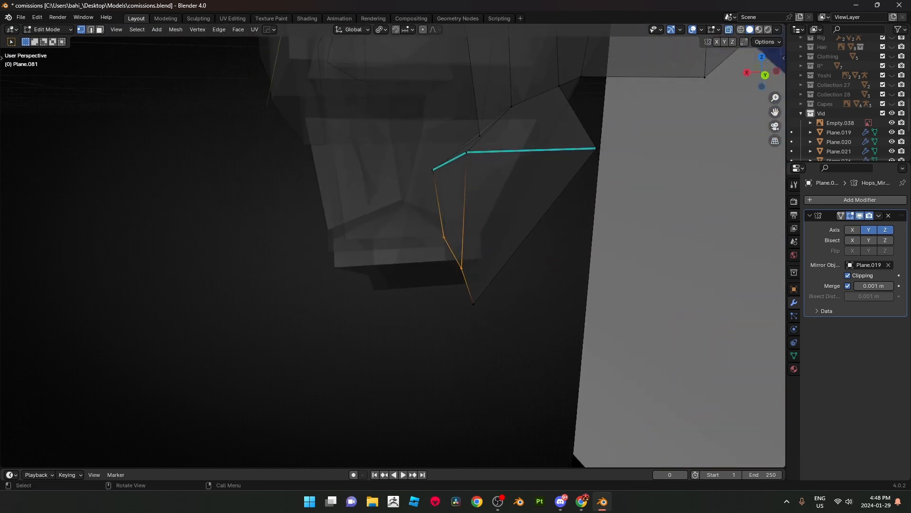
pyautogui.click(848, 275)
pyautogui.scroll(2, 393, 245)
pyautogui.press('g')
pyautogui.press('x')
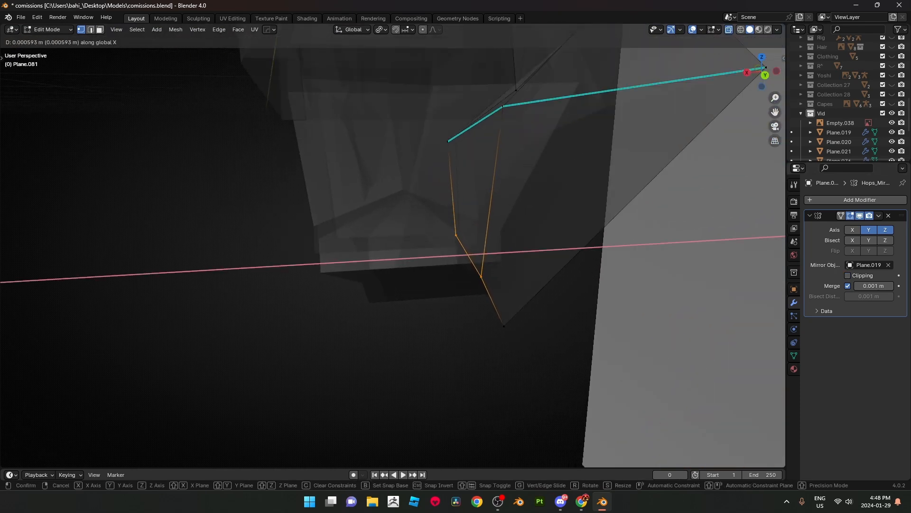
pyautogui.click(468, 257)
# Step: Extrude the lower feather's selected edge vertices along the X axis, then select the linked mesh and merge it by distance
pyautogui.hotkey('alt', 'z')
pyautogui.moveTo(468, 256); pyautogui.dragTo(466, 223, button='middle')
pyautogui.moveTo(394, 256); pyautogui.dragTo(428, 228, button='middle')
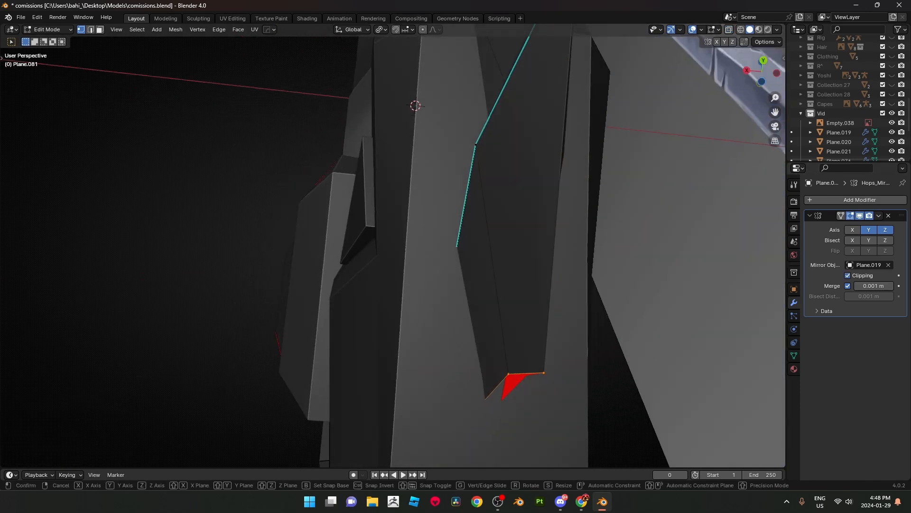
pyautogui.press('e')
pyautogui.press('x')
pyautogui.press('Return')
pyautogui.hotkey('alt', 'z')
pyautogui.hotkey('ctrl', 'l')
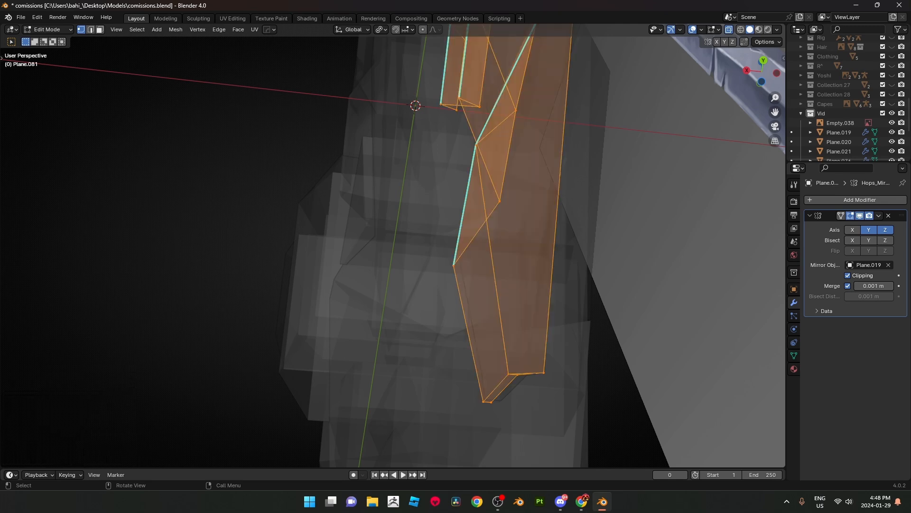
pyautogui.press('m')
pyautogui.click(543, 421)
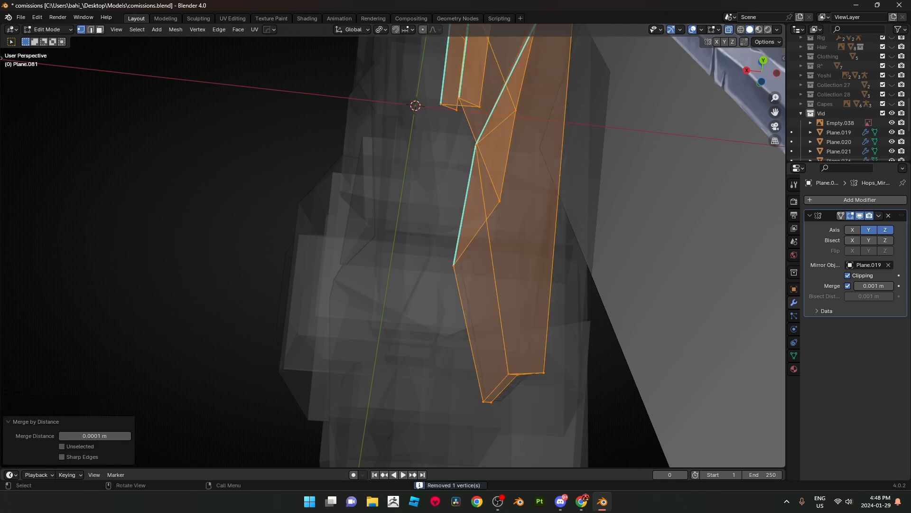
# Step: Reposition the vertex at the lower feather's edge and check the shape in Object Mode
pyautogui.click(544, 373)
pyautogui.press('g')
pyautogui.click(546, 364)
pyautogui.hotkey('alt', 'z')
pyautogui.moveTo(545, 364); pyautogui.dragTo(304, 285, button='middle')
pyautogui.press('Tab')
pyautogui.scroll(4, 303, 284)
# Step: Frame the middle feather's tip and slide its ridge vertex inward along the ridge by a factor of 0.341
pyautogui.press('Tab')
pyautogui.moveTo(451, 299); pyautogui.dragTo(95, 281, button='middle')
pyautogui.scroll(2, 754, 399)
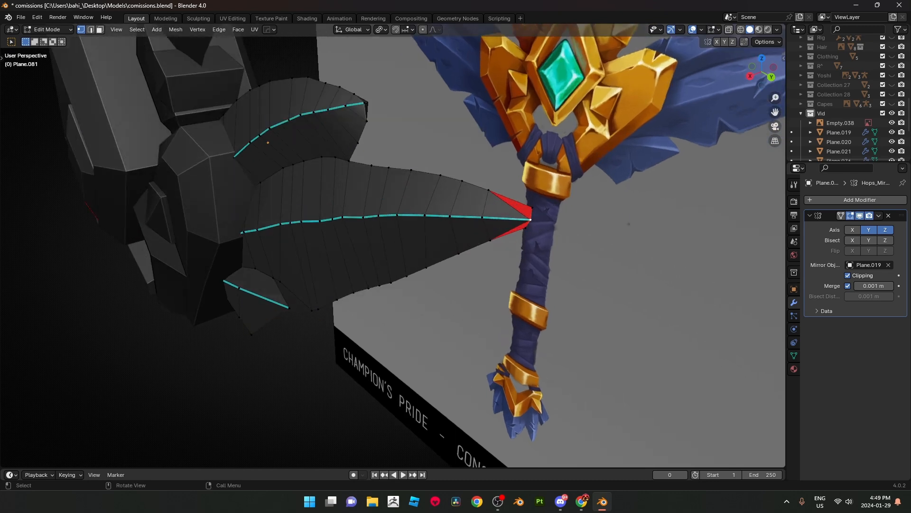
pyautogui.press('KP_Decimal')
pyautogui.moveTo(428, 265); pyautogui.dragTo(482, 245, button='middle')
pyautogui.hotkey('alt', 'z')
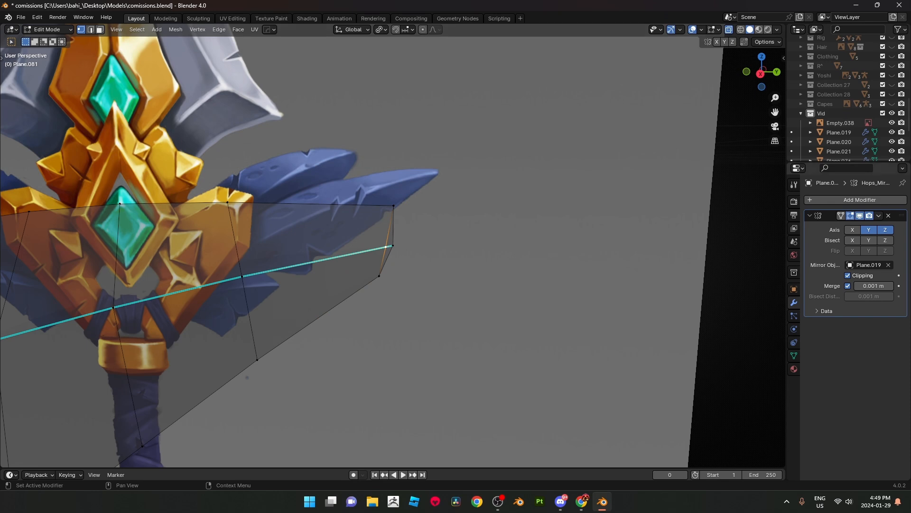
pyautogui.press('g')
pyautogui.press('g')
pyautogui.click(508, 297)
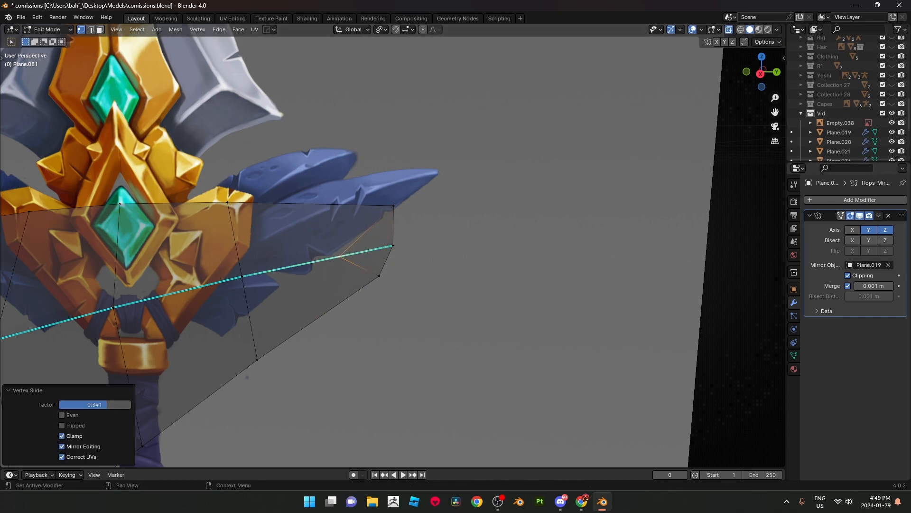
# Step: Move the middle feather's slid ridge vertex along the X axis to shape the tip's depth
pyautogui.moveTo(503, 284); pyautogui.dragTo(380, 299, button='middle')
pyautogui.press('g')
pyautogui.press('x')
pyautogui.rightClick(420, 285)
pyautogui.hotkey('alt', 'z')
pyautogui.press('g')
pyautogui.press('x')
pyautogui.click(380, 332)
# Step: Check the middle feather's tip in Object Mode and readjust the ridge vertex along X, finishing with a move of -0.000441 m
pyautogui.press('Tab')
pyautogui.press('Tab')
pyautogui.press('g')
pyautogui.press('x')
pyautogui.click(420, 281)
pyautogui.press('Tab')
pyautogui.press('Tab')
pyautogui.press('g')
pyautogui.press('x')
pyautogui.click(379, 251)
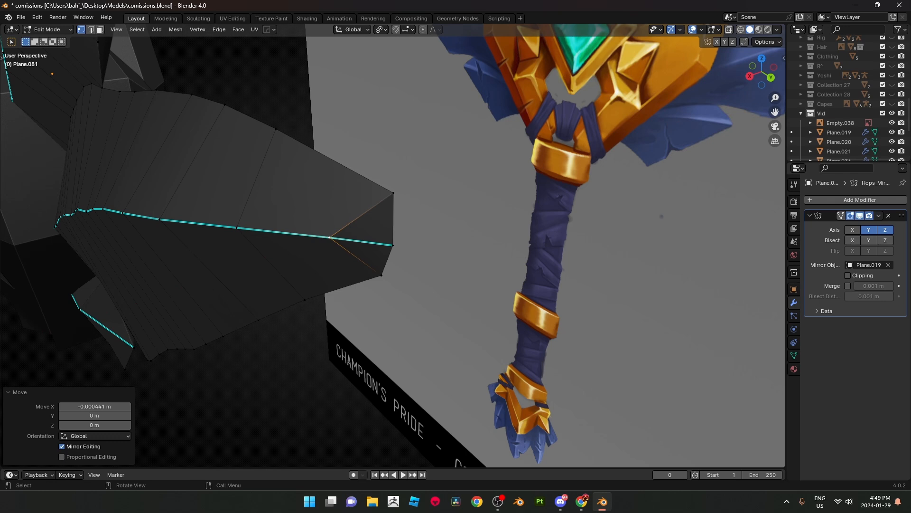
# Step: Select the outermost vertex of the middle feather's tip and move it along the Y axis
pyautogui.click(392, 245)
pyautogui.moveTo(392, 245); pyautogui.dragTo(448, 228, button='middle')
pyautogui.press('g')
pyautogui.press('y')
pyautogui.click(406, 246)
# Step: Adjust the ridge vertex just behind the middle feather's tip along the X axis, checking the shading in Object Mode between moves
pyautogui.click(316, 262)
pyautogui.moveTo(316, 262); pyautogui.dragTo(392, 237, button='middle')
pyautogui.press('g')
pyautogui.press('x')
pyautogui.click(285, 266)
pyautogui.press('Tab')
pyautogui.press('Tab')
pyautogui.press('g')
pyautogui.press('x')
pyautogui.click(285, 257)
pyautogui.press('Tab')
# Step: Set the wing's auto smooth angle to 38° and save the file
pyautogui.click(794, 355)
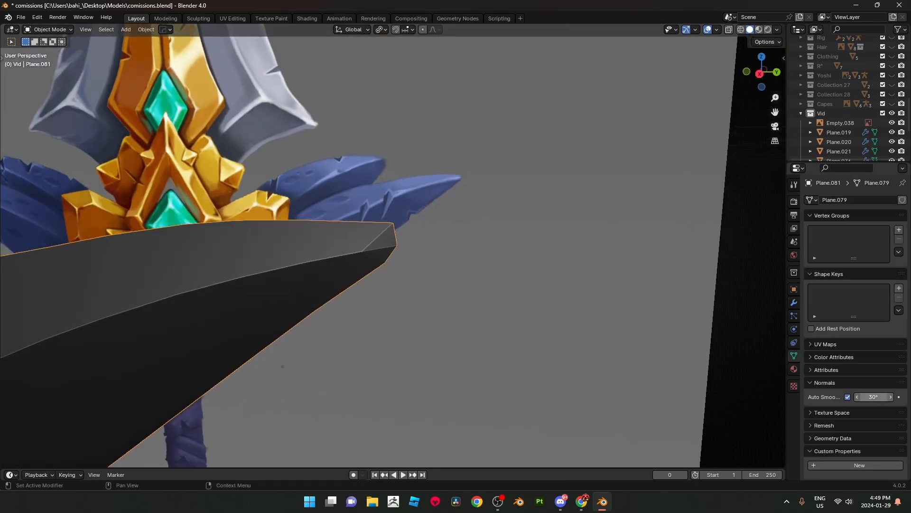
pyautogui.scroll(-4, 380, 247)
pyautogui.moveTo(380, 247); pyautogui.dragTo(323, 247, button='middle')
pyautogui.scroll(-4, 303, 247)
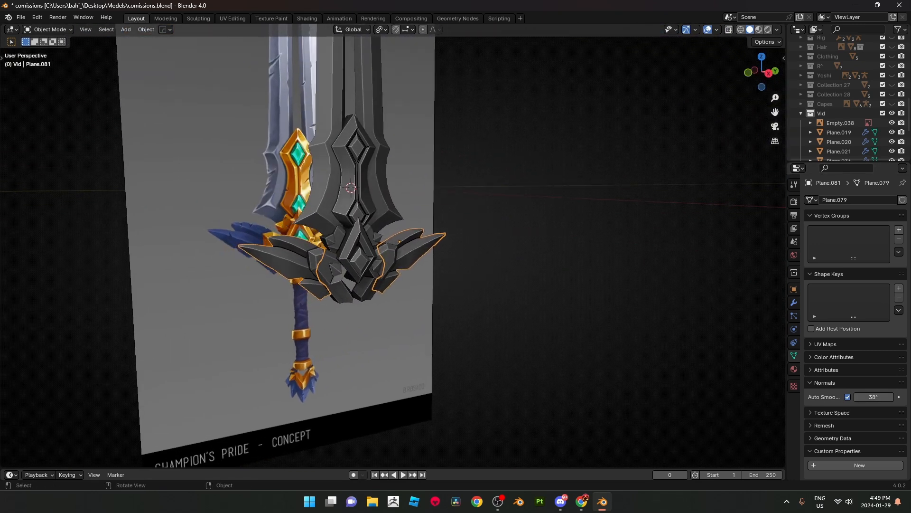
pyautogui.scroll(4, 323, 247)
pyautogui.press('KP_3')
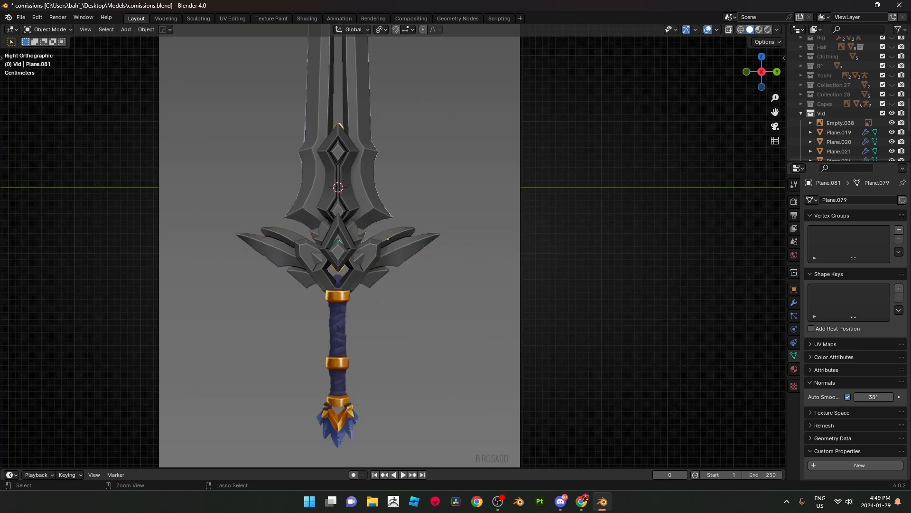
pyautogui.hotkey('ctrl', 's')
# Step: Examine the reference art's handle wraps, gold rings and feathered pommel below the guard
pyautogui.keyDown('shift'); pyautogui.moveTo(338, 187); pyautogui.dragTo(397, 152, button='middle'); pyautogui.keyUp('shift')
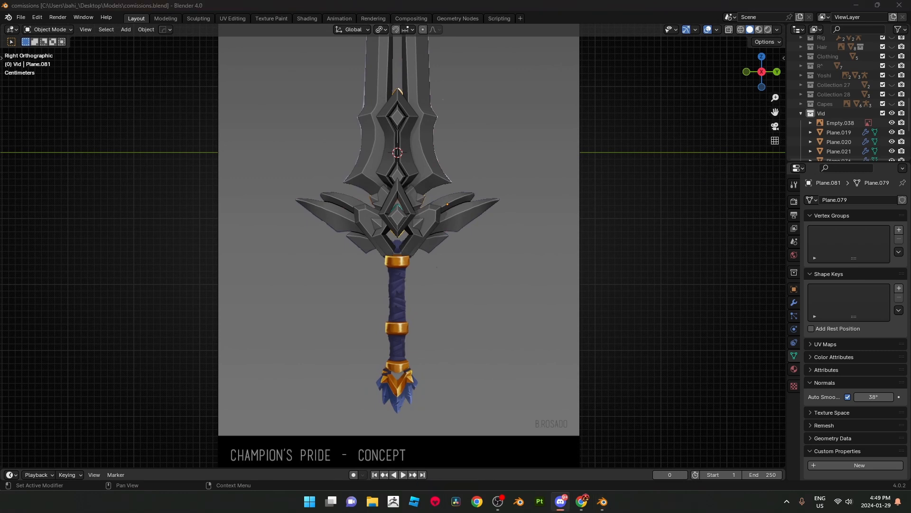
pyautogui.scroll(3, 394, 245)
pyautogui.keyDown('shift'); pyautogui.moveTo(399, 328); pyautogui.dragTo(388, 157, button='middle'); pyautogui.keyUp('shift')
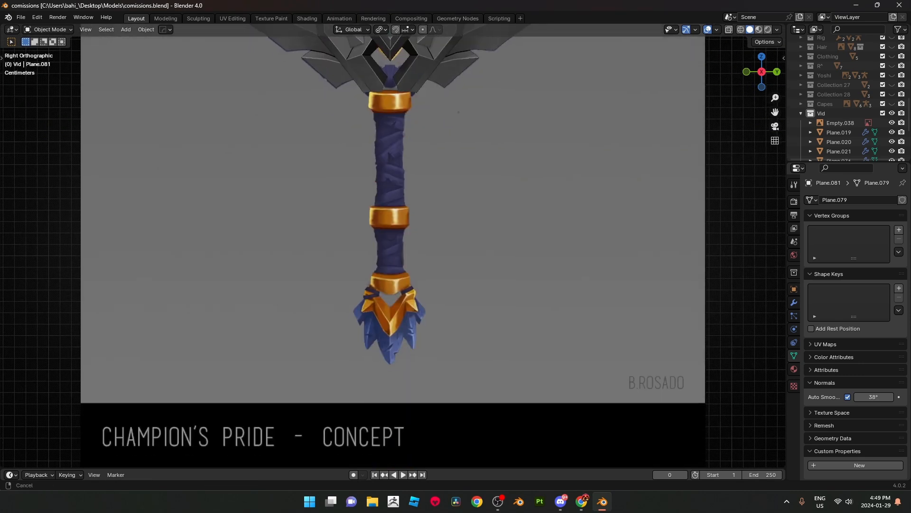
pyautogui.scroll(6, 393, 245)
pyautogui.scroll(-3, 393, 245)
pyautogui.keyDown('shift'); pyautogui.moveTo(389, 190); pyautogui.dragTo(387, 313, button='middle'); pyautogui.keyUp('shift')
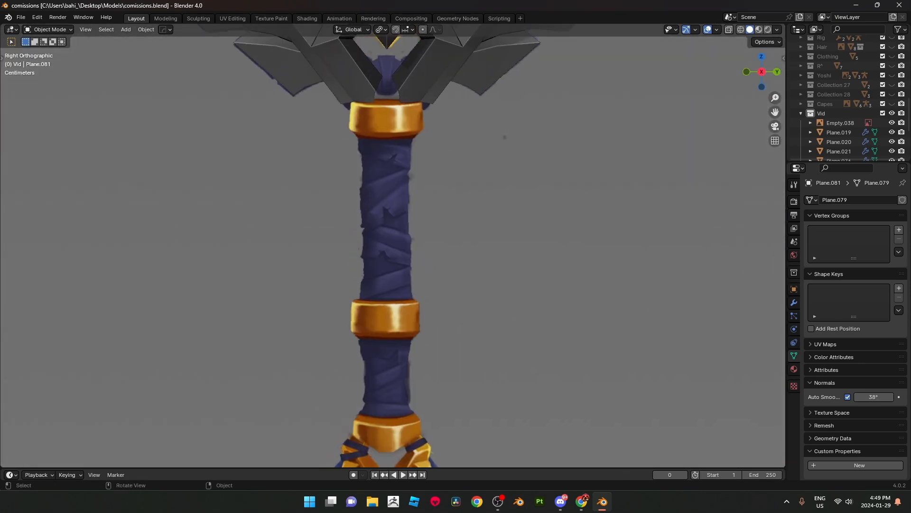
pyautogui.scroll(2, 393, 246)
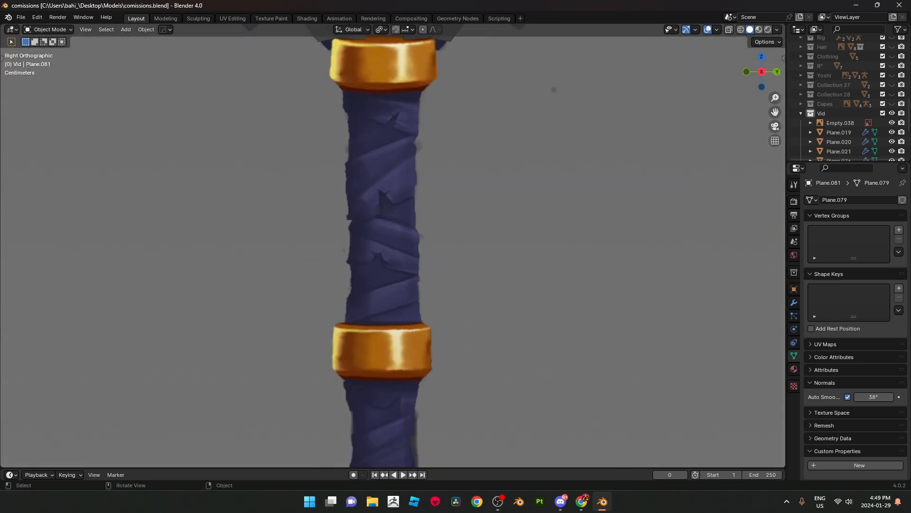
pyautogui.scroll(-2, 393, 245)
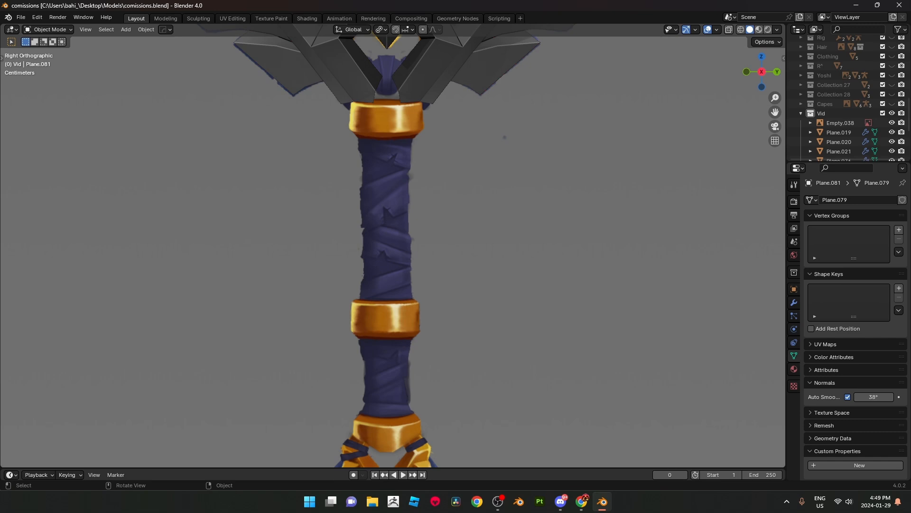
pyautogui.scroll(-8, 393, 245)
pyautogui.scroll(5, 393, 245)
pyautogui.scroll(-5, 393, 245)
pyautogui.scroll(2, 393, 246)
# Step: Bring the handle into the right orthographic view and open the list of mesh primitives to add
pyautogui.hotkey('alt', 'z')
pyautogui.keyDown('shift'); pyautogui.moveTo(393, 190); pyautogui.dragTo(396, 249, button='middle'); pyautogui.keyUp('shift')
pyautogui.scroll(2, 393, 245)
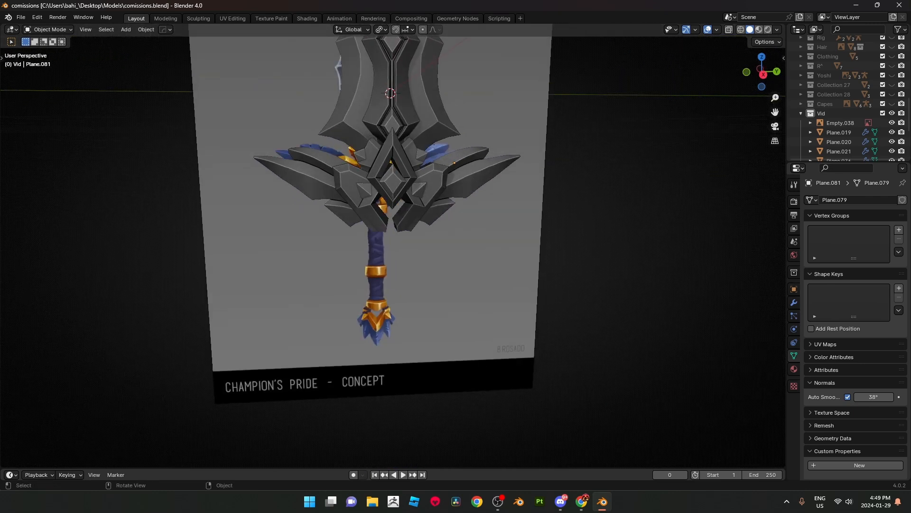
pyautogui.press('KP_3')
pyautogui.hotkey('shift', 'a')
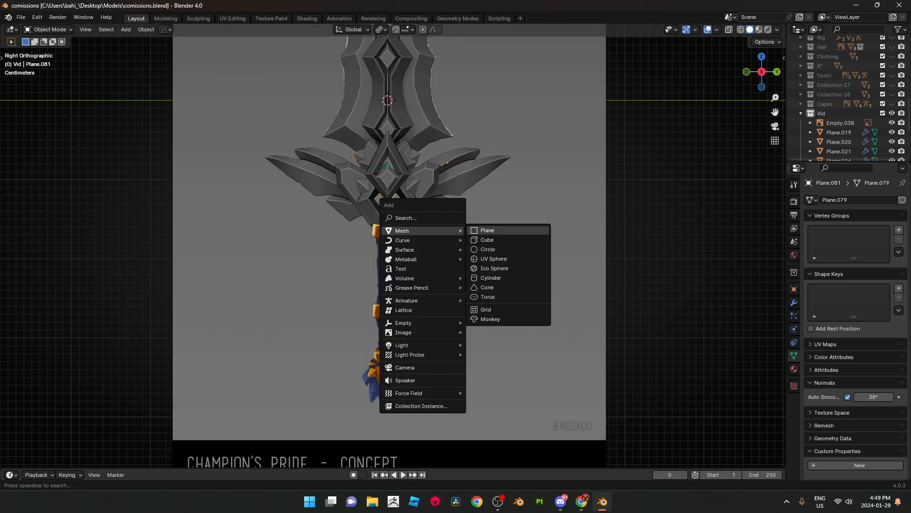
pyautogui.click(490, 278)
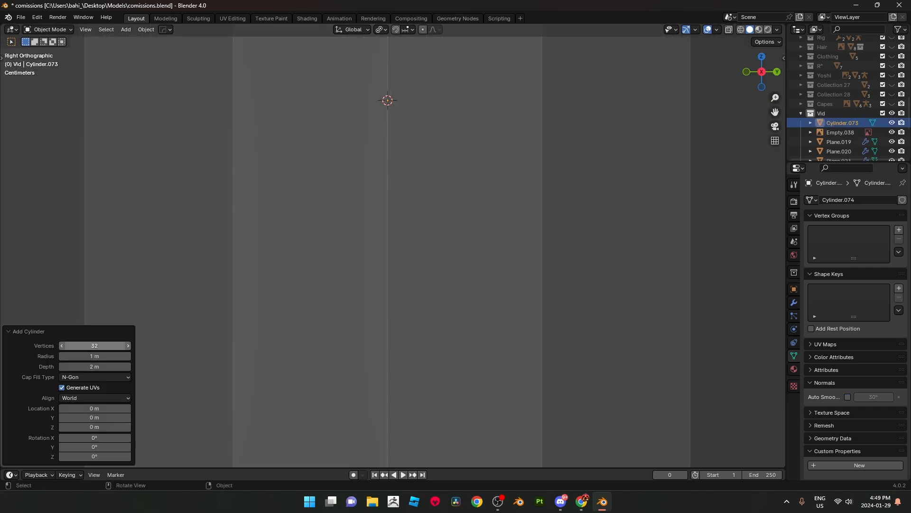
pyautogui.write('12')
pyautogui.press('Return')
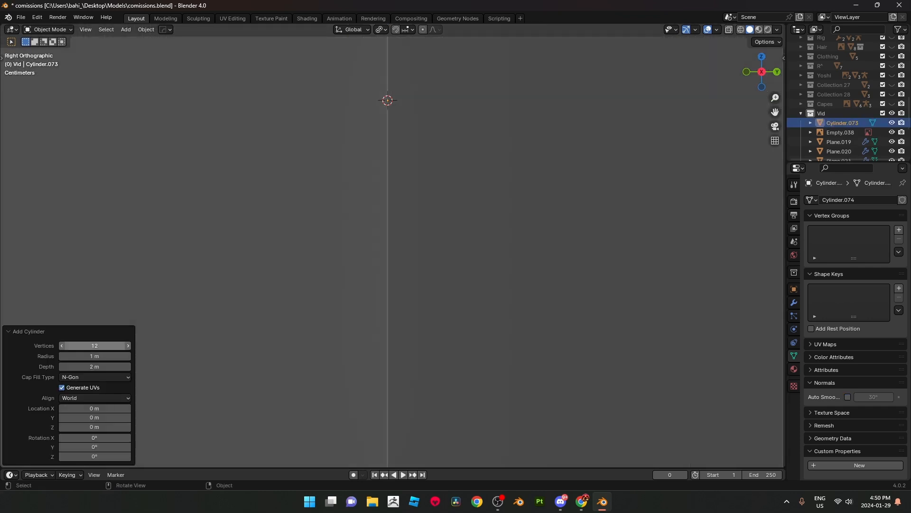
pyautogui.scroll(-7, 393, 245)
pyautogui.press('s')
pyautogui.click(461, 225)
pyautogui.scroll(5, 532, 230)
pyautogui.press('s')
pyautogui.click(444, 170)
pyautogui.scroll(4, 444, 170)
pyautogui.press('g')
pyautogui.press('z')
pyautogui.click(560, 379)
pyautogui.scroll(3, 560, 370)
pyautogui.press('s')
pyautogui.click(497, 227)
pyautogui.scroll(-5, 497, 227)
pyautogui.scroll(5, 504, 165)
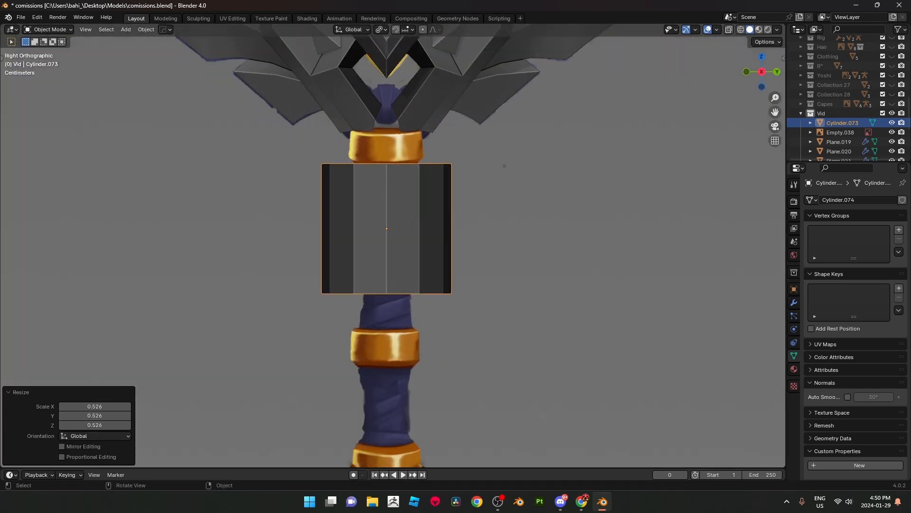
pyautogui.scroll(-5, 504, 166)
pyautogui.scroll(7, 436, 313)
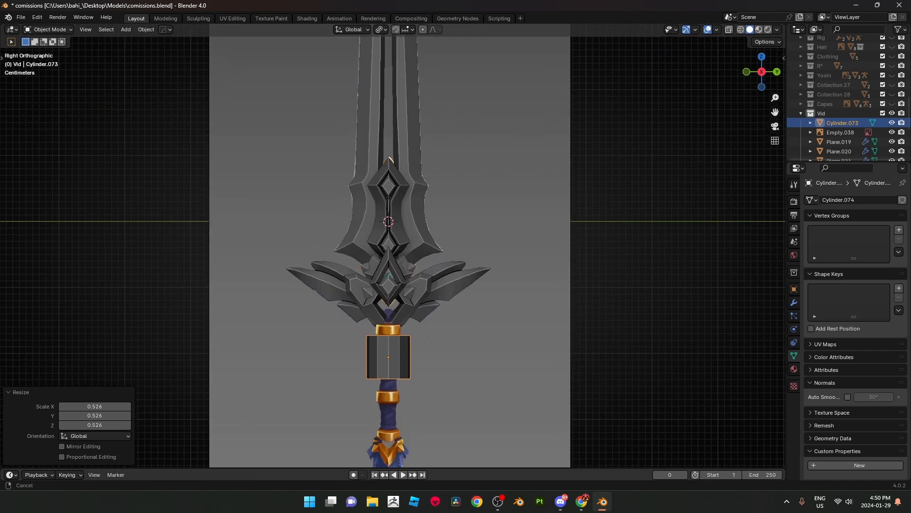
pyautogui.press('x')
pyautogui.click(461, 320)
# Step: Add a cylinder mesh with 16 vertices
pyautogui.scroll(-3, 463, 332)
pyautogui.keyDown('shift'); pyautogui.moveTo(464, 341); pyautogui.dragTo(480, 241, button='middle'); pyautogui.keyUp('shift')
pyautogui.hotkey('shift', 'a')
pyautogui.moveTo(479, 241)
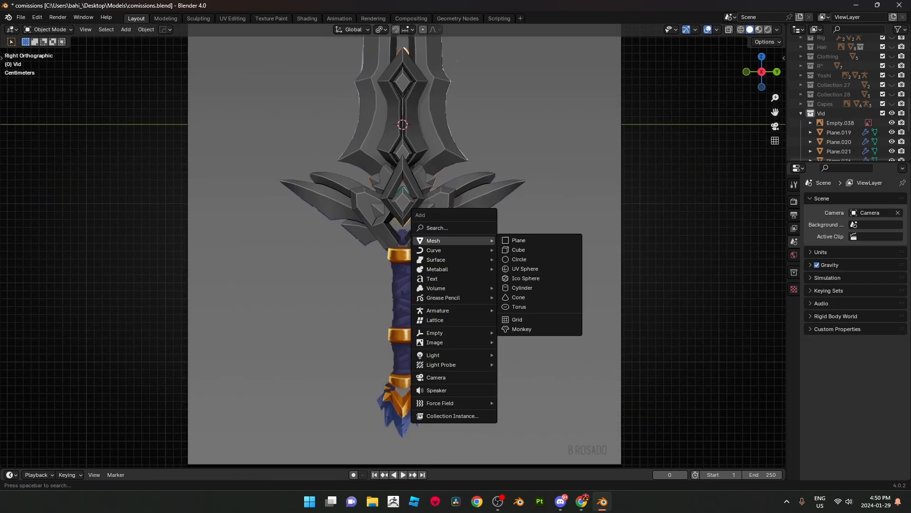
pyautogui.click(523, 288)
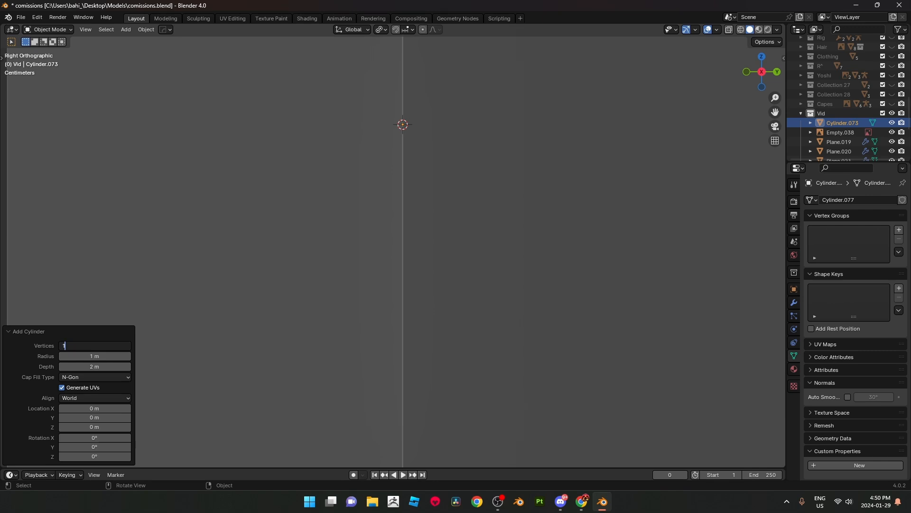
pyautogui.press('Return')
# Step: Scale the cylinder down and lower it about 0.235 m along Z onto the sword's handle
pyautogui.scroll(-5, 393, 245)
pyautogui.press('s')
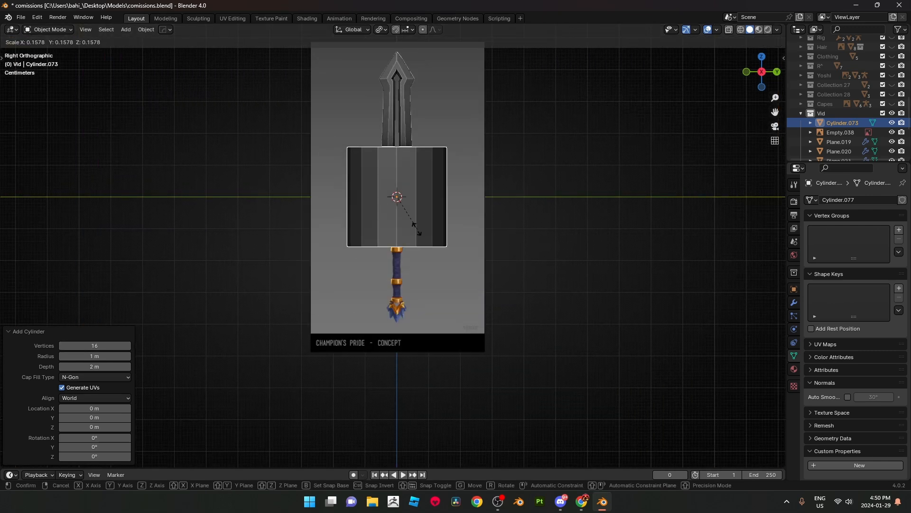
pyautogui.click(420, 232)
pyautogui.scroll(5, 417, 269)
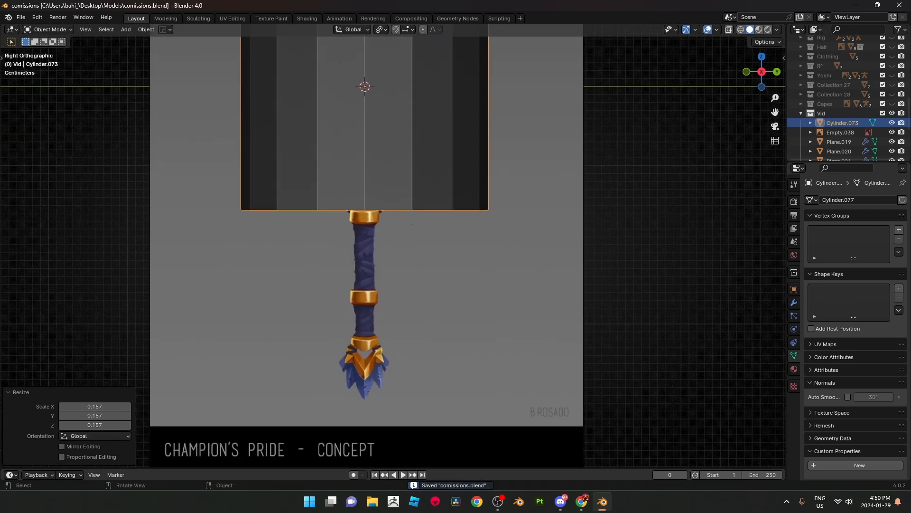
pyautogui.press('s')
pyautogui.click(423, 116)
pyautogui.press('g')
pyautogui.press('z')
pyautogui.click(399, 256)
# Step: Scale the cylinder further to the width of the reference's grip and shade it auto smooth
pyautogui.scroll(4, 395, 245)
pyautogui.press('s')
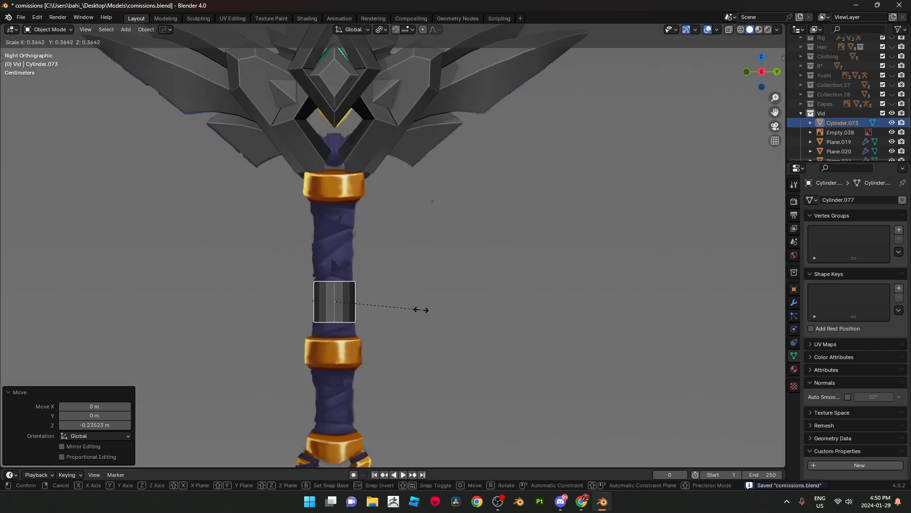
pyautogui.click(413, 311)
pyautogui.scroll(5, 412, 311)
pyautogui.press('s')
pyautogui.click(584, 235)
pyautogui.rightClick(498, 248)
pyautogui.click(499, 248)
# Step: Raise the cylinder's top vertices along Z to the underside of the upper gold ring
pyautogui.press('Tab')
pyautogui.scroll(-3, 375, 308)
pyautogui.scroll(3, 375, 308)
pyautogui.press('g')
pyautogui.press('z')
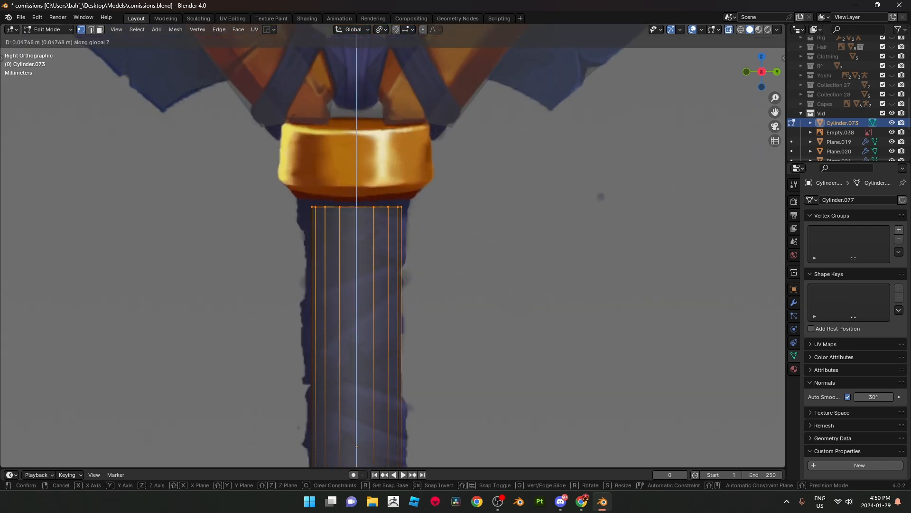
pyautogui.click(427, 199)
# Step: Lower the cylinder's bottom vertices about 0.010 m along Z to the upper edge of the middle gold ring
pyautogui.scroll(-3, 427, 213)
pyautogui.keyDown('shift'); pyautogui.moveTo(418, 309); pyautogui.dragTo(457, 157, button='middle'); pyautogui.keyUp('shift')
pyautogui.moveTo(467, 197); pyautogui.dragTo(351, 254)
pyautogui.scroll(3, 380, 247)
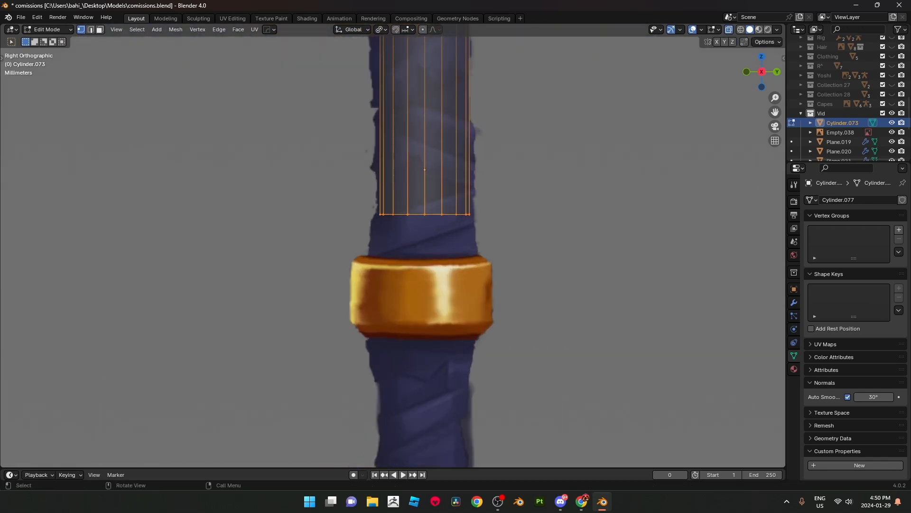
pyautogui.press('g')
pyautogui.press('z')
pyautogui.click(380, 265)
# Step: Extrude the bottom vertices down about 0.019 m along Z to span the middle gold ring
pyautogui.keyDown('shift'); pyautogui.moveTo(380, 266); pyautogui.dragTo(376, 227, button='middle'); pyautogui.keyUp('shift')
pyautogui.press('e')
pyautogui.press('z')
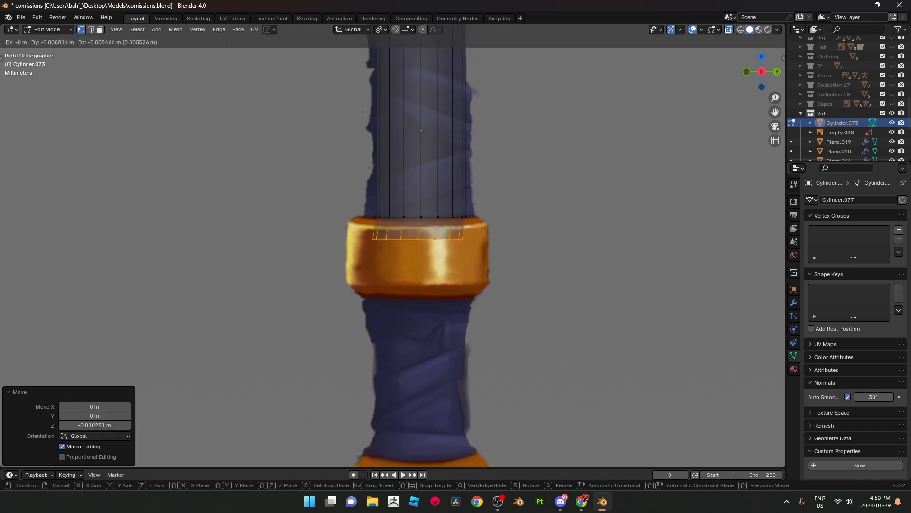
pyautogui.press('Return')
# Step: Extrude the bottom vertices down about 0.040 m along Z to the top of the lowest gold ring
pyautogui.scroll(-1, 376, 304)
pyautogui.keyDown('shift'); pyautogui.moveTo(376, 304); pyautogui.dragTo(364, 163, button='middle'); pyautogui.keyUp('shift')
pyautogui.press('e')
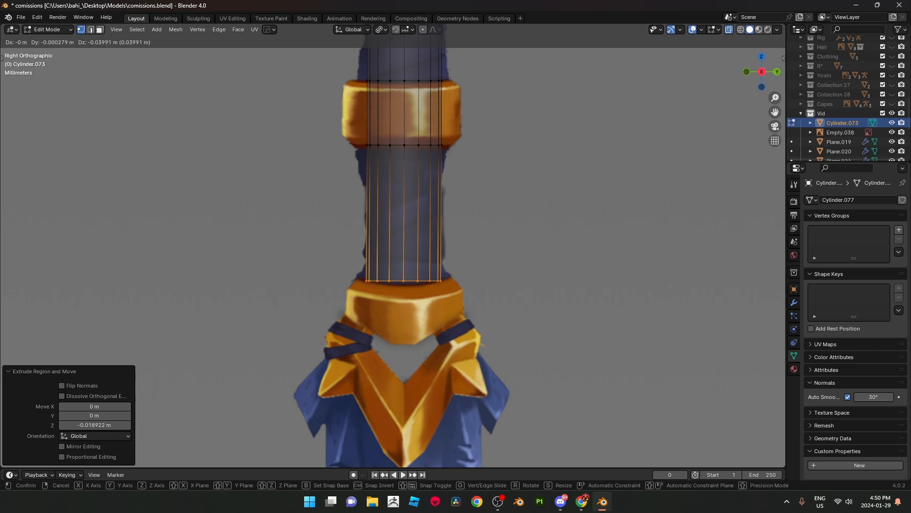
pyautogui.press('z')
pyautogui.press('Return')
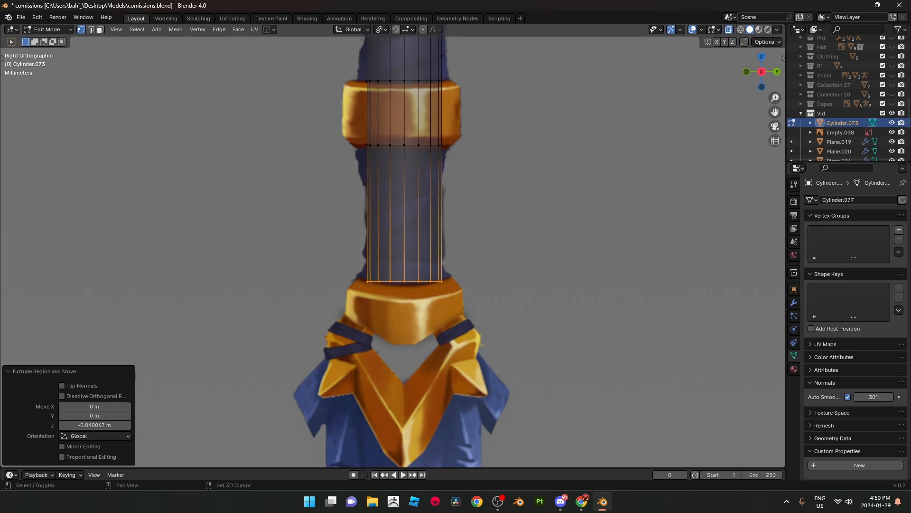
# Step: Select the grip's top vertices and nudge them up along Z to the lower edge of the upper gold ring
pyautogui.keyDown('shift'); pyautogui.moveTo(368, 295); pyautogui.dragTo(372, 354, button='middle'); pyautogui.keyUp('shift')
pyautogui.scroll(-2, 372, 354)
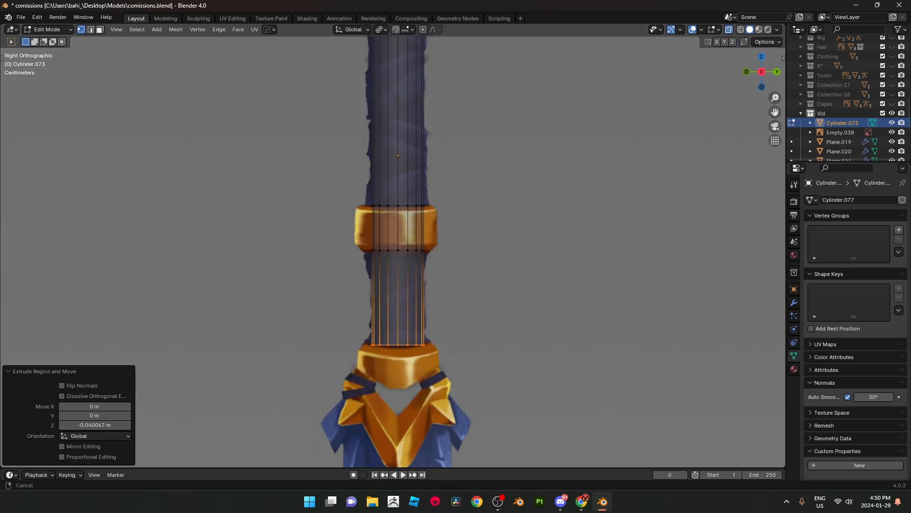
pyautogui.keyDown('shift'); pyautogui.moveTo(371, 166); pyautogui.dragTo(372, 373, button='middle'); pyautogui.keyUp('shift')
pyautogui.scroll(4, 270, 161)
pyautogui.moveTo(265, 159); pyautogui.dragTo(515, 218)
pyautogui.scroll(-4, 515, 218)
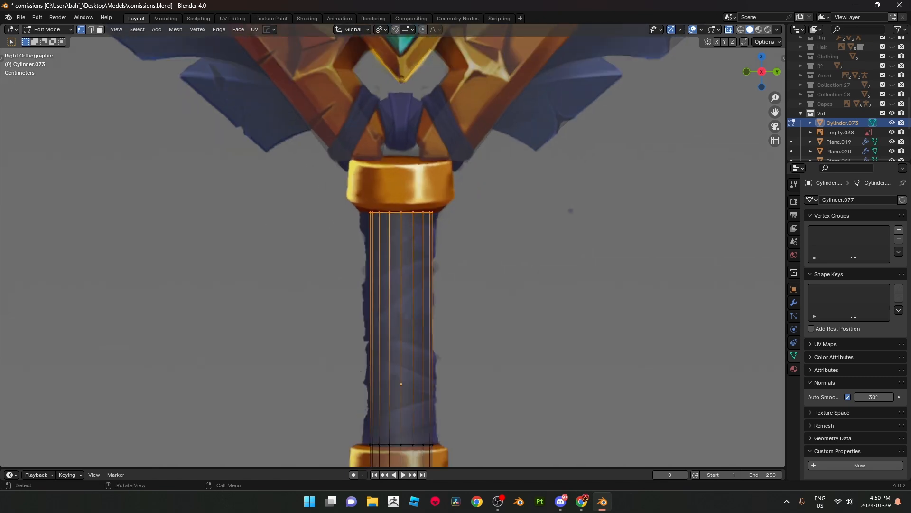
pyautogui.scroll(2, 393, 252)
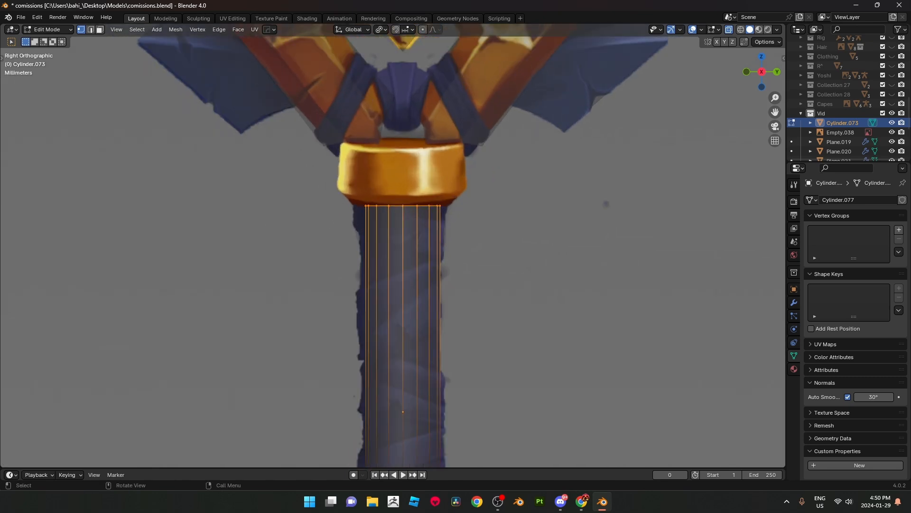
pyautogui.keyDown('shift'); pyautogui.moveTo(393, 252); pyautogui.dragTo(393, 287, button='middle'); pyautogui.keyUp('shift')
pyautogui.scroll(3, 393, 288)
pyautogui.scroll(-3, 393, 288)
pyautogui.scroll(3, 393, 288)
pyautogui.scroll(-3, 393, 287)
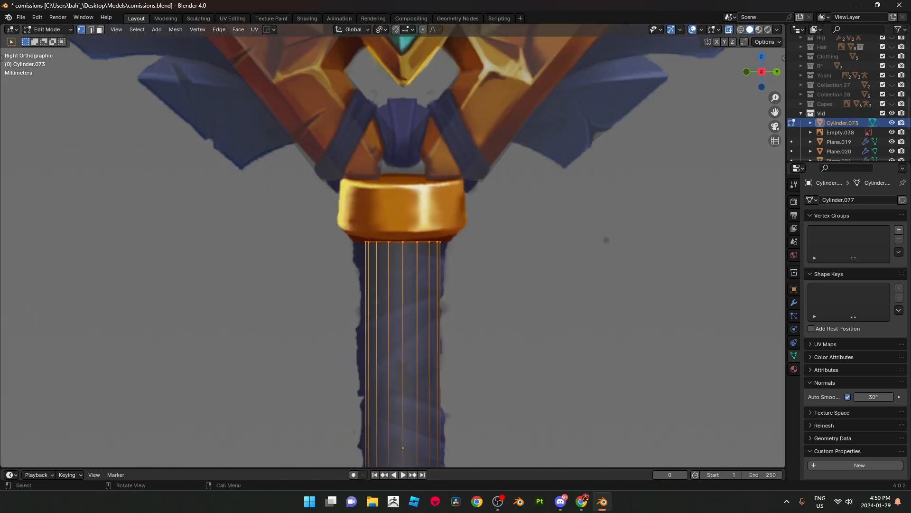
pyautogui.scroll(3, 393, 252)
pyautogui.press('g')
pyautogui.press('z')
pyautogui.press('Return')
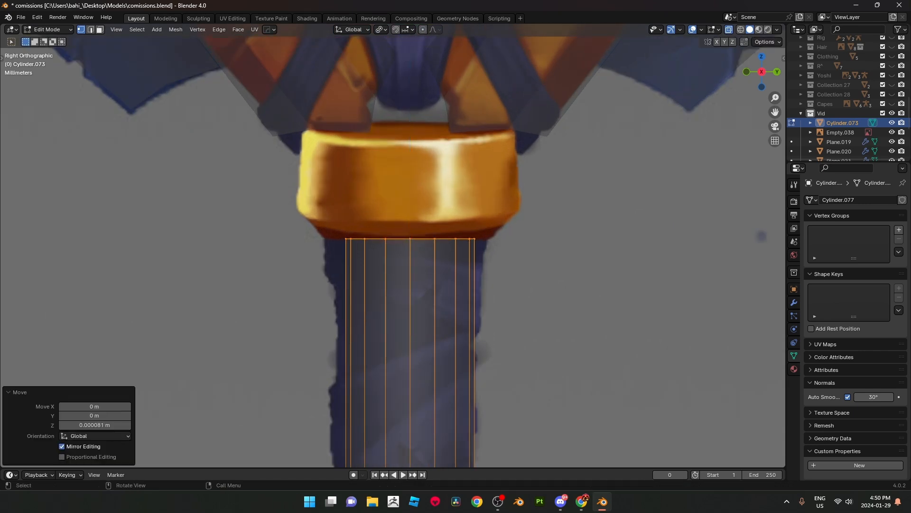
# Step: Extrude the grip's top in place and scale it outward by a factor of about 1.33
pyautogui.scroll(-4, 393, 304)
pyautogui.keyDown('shift'); pyautogui.moveTo(394, 304); pyautogui.dragTo(413, 304, button='middle'); pyautogui.keyUp('shift')
pyautogui.scroll(3, 413, 304)
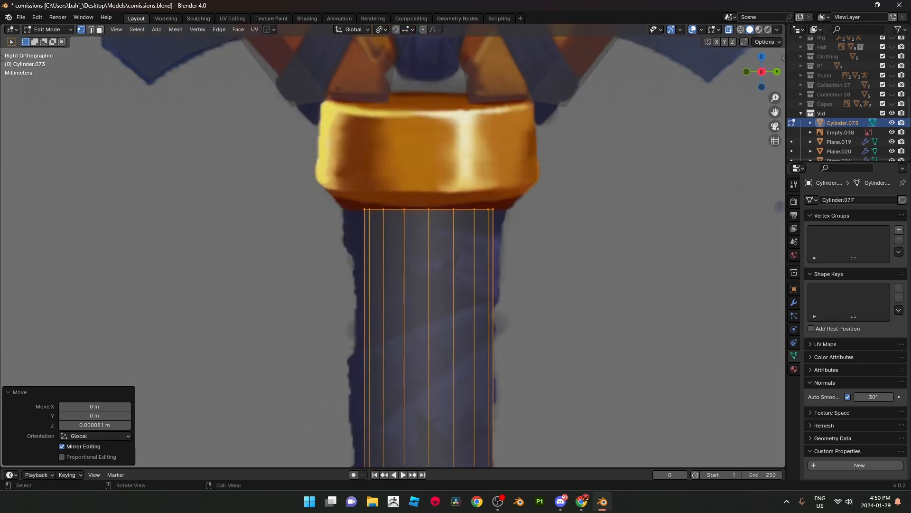
pyautogui.press('e')
pyautogui.press('Escape')
pyautogui.press('s')
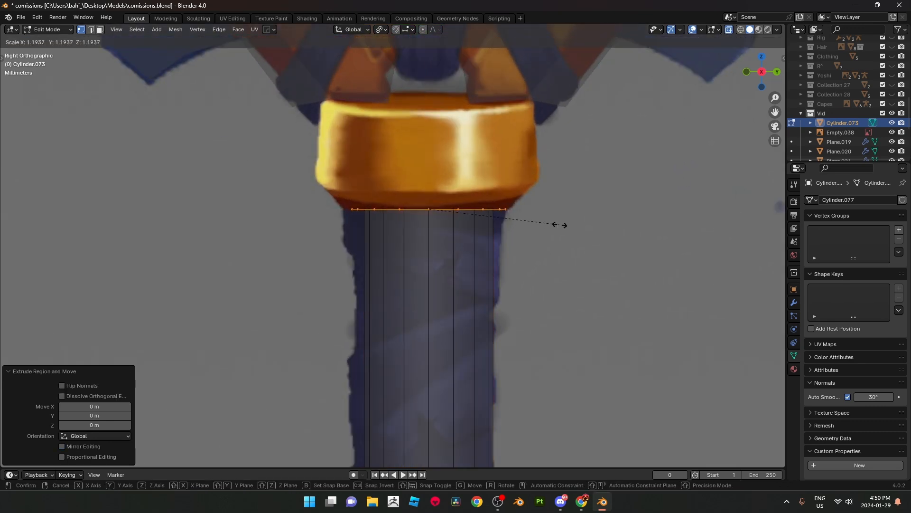
pyautogui.click(574, 225)
# Step: Extrude the widened top up about 0.004 m along Z and scale it out to the upper gold ring's width
pyautogui.press('g')
pyautogui.press('z')
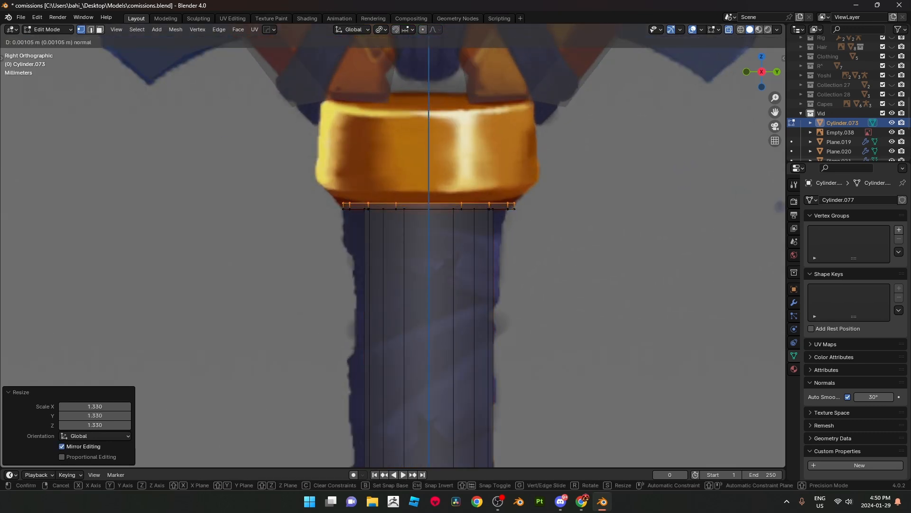
pyautogui.click(577, 199)
pyautogui.press('s')
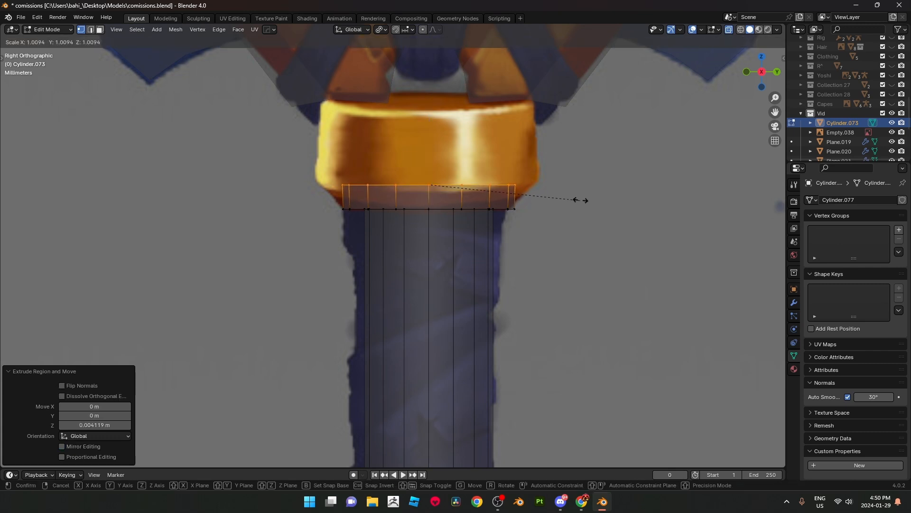
pyautogui.click(603, 195)
pyautogui.press('s')
pyautogui.click(608, 195)
# Step: Adjust the flared loop's height along Z and extrude it up to the top of the upper gold ring
pyautogui.press('g')
pyautogui.press('z')
pyautogui.click(608, 192)
pyautogui.keyDown('shift'); pyautogui.moveTo(607, 192); pyautogui.dragTo(602, 235, button='middle'); pyautogui.keyUp('shift')
pyautogui.press('e')
pyautogui.press('z')
pyautogui.click(603, 163)
# Step: Select the two lower edge loops of the upper ring and mark them sharp
pyautogui.hotkey('alt', 'z')
pyautogui.moveTo(602, 164); pyautogui.dragTo(615, 148, button='middle')
pyautogui.press('Tab')
pyautogui.press('Tab')
pyautogui.scroll(2, 616, 168)
pyautogui.scroll(1, 615, 148)
pyautogui.press('2')
pyautogui.keyDown('alt'); pyautogui.keyDown('shift'); pyautogui.click(463, 192); pyautogui.keyUp('shift'); pyautogui.keyUp('alt')
pyautogui.rightClick(567, 243)
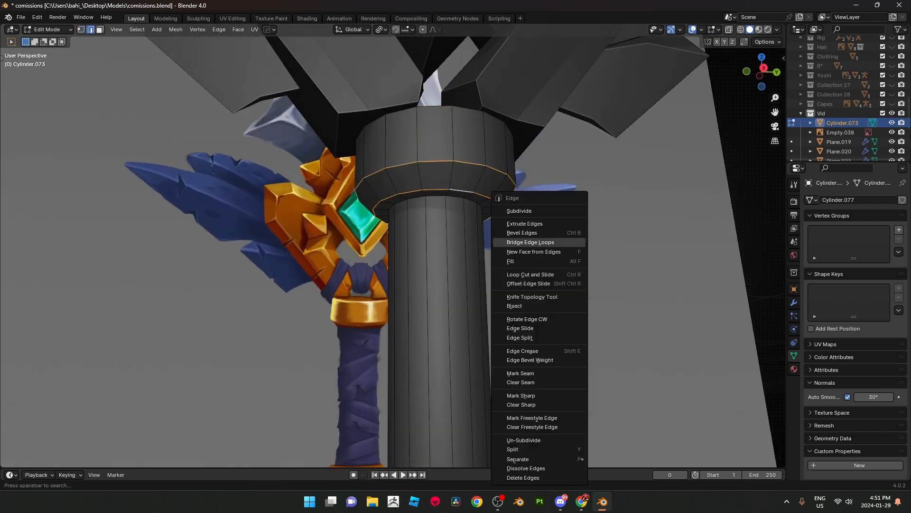
pyautogui.click(566, 394)
# Step: Add a loop cut just below the upper edge of the middle gold ring section
pyautogui.press('KP_3')
pyautogui.press('Tab')
pyautogui.hotkey('alt', 'z')
pyautogui.scroll(-2, 614, 248)
pyautogui.keyDown('shift'); pyautogui.moveTo(546, 247); pyautogui.dragTo(537, 76, button='middle'); pyautogui.keyUp('shift')
pyautogui.scroll(2, 537, 75)
pyautogui.press('Tab')
pyautogui.keyDown('shift'); pyautogui.moveTo(393, 246); pyautogui.dragTo(391, 201, button='middle'); pyautogui.keyUp('shift')
pyautogui.scroll(3, 391, 202)
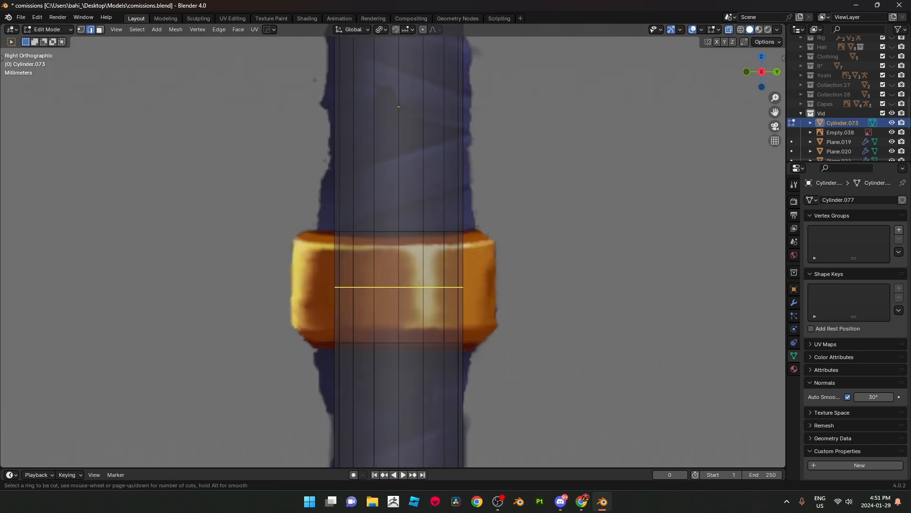
pyautogui.click(472, 264)
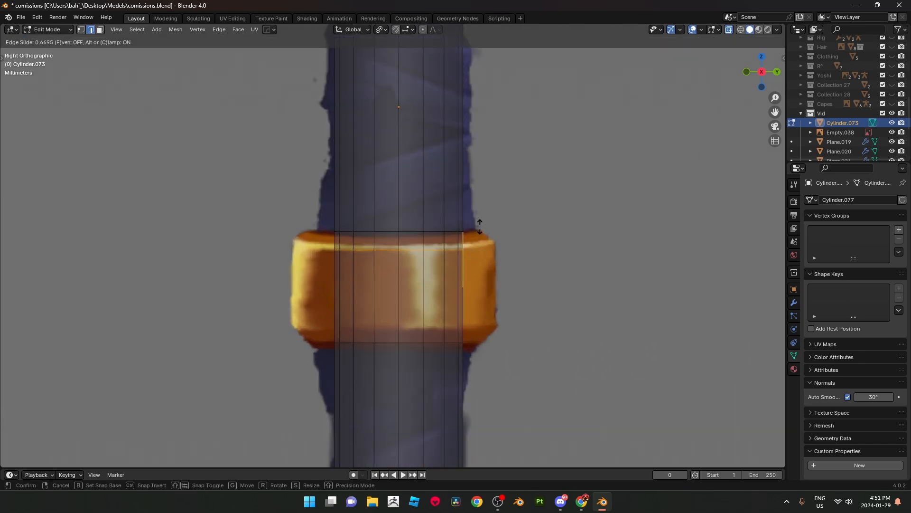
pyautogui.click(498, 204)
# Step: Add a second loop cut just above the lower edge of the middle gold ring section
pyautogui.press('g')
pyautogui.press('g')
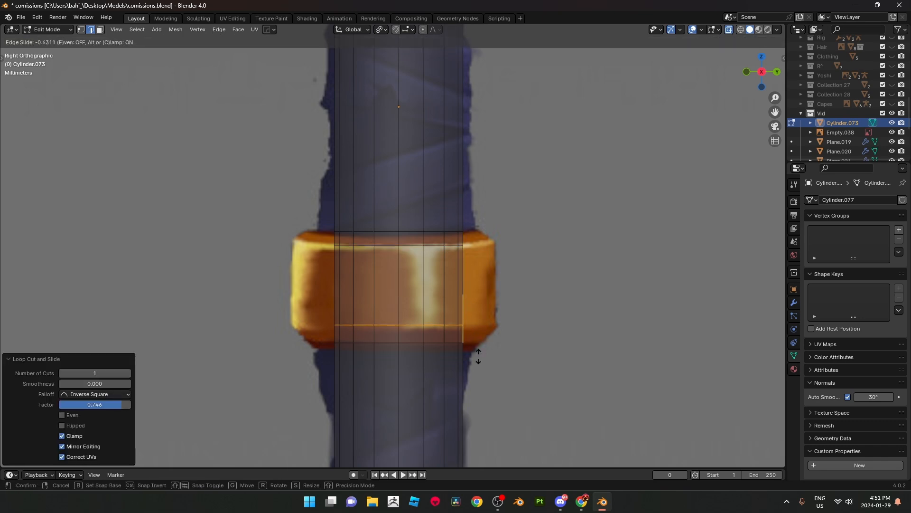
pyautogui.click(485, 388)
# Step: Select the faces between the two loop cuts and scale them outward by 1.226 in X and Y only
pyautogui.press('3')
pyautogui.moveTo(295, 265); pyautogui.dragTo(501, 310)
pyautogui.hotkey('alt', 'z')
pyautogui.moveTo(543, 278); pyautogui.dragTo(589, 261, button='middle')
pyautogui.press('s')
pyautogui.hotkey('shift', 'z')
pyautogui.rightClick(587, 301)
pyautogui.press('s')
pyautogui.hotkey('shift', 'z')
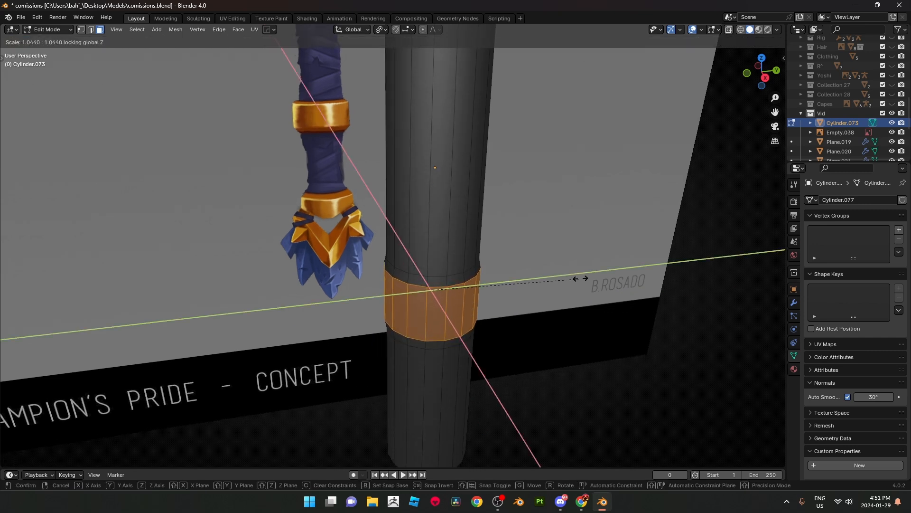
pyautogui.click(604, 270)
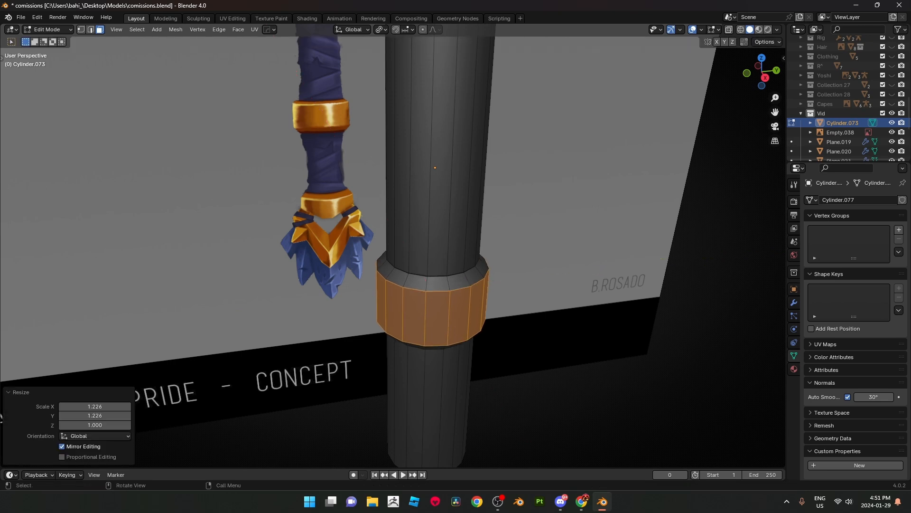
# Step: Scale the middle ring's faces further in X and Y to the width of the gold band in the reference
pyautogui.press('KP_3')
pyautogui.scroll(5, 605, 238)
pyautogui.press('s')
pyautogui.hotkey('shift', 'z')
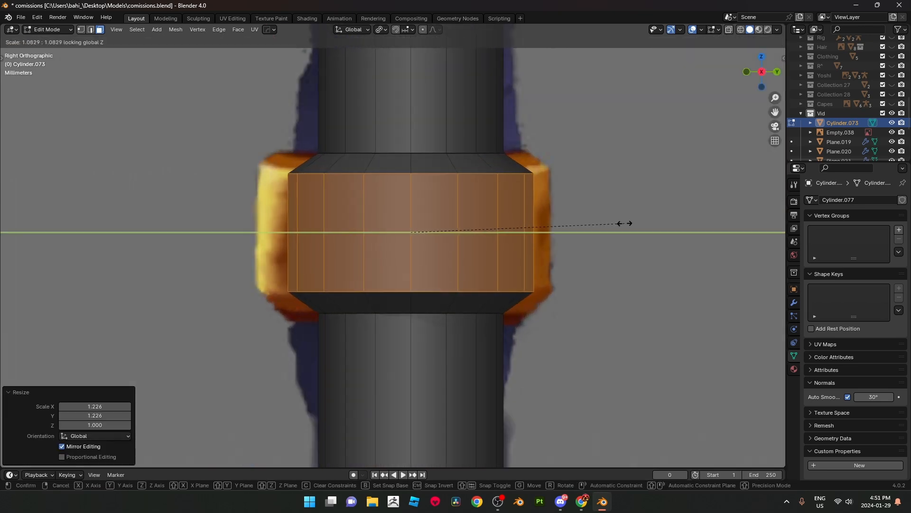
pyautogui.click(661, 218)
pyautogui.press('1')
pyautogui.hotkey('alt', 'z')
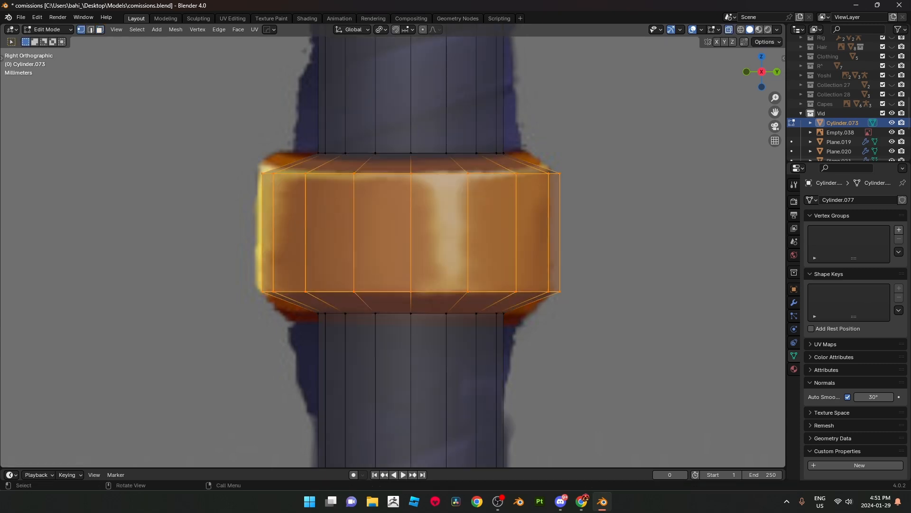
pyautogui.moveTo(313, 314); pyautogui.dragTo(540, 354)
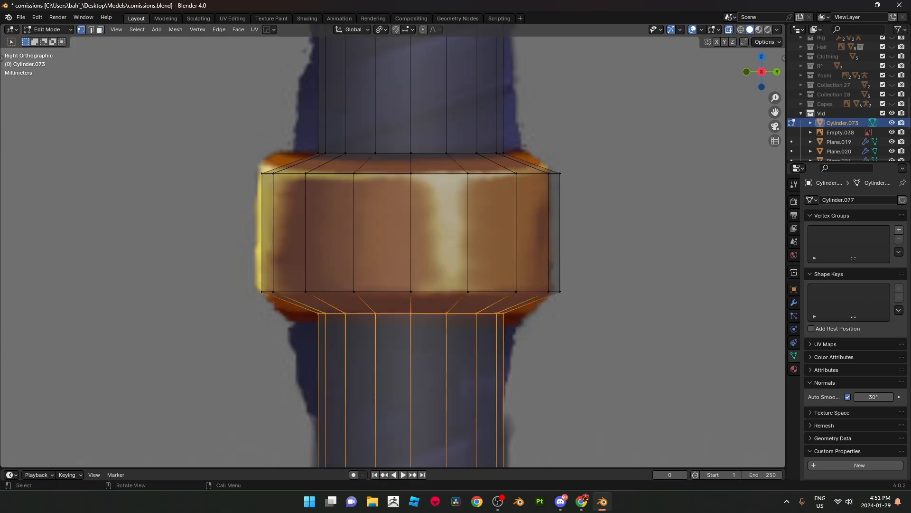
pyautogui.hotkey('alt', 'z')
pyautogui.scroll(-1, 393, 252)
# Step: Select the outer face loop of the middle gold ring and scale it inward in X and Y only
pyautogui.hotkey('alt', 'z')
pyautogui.press('3')
pyautogui.keyDown('alt'); pyautogui.click(527, 235); pyautogui.keyUp('alt')
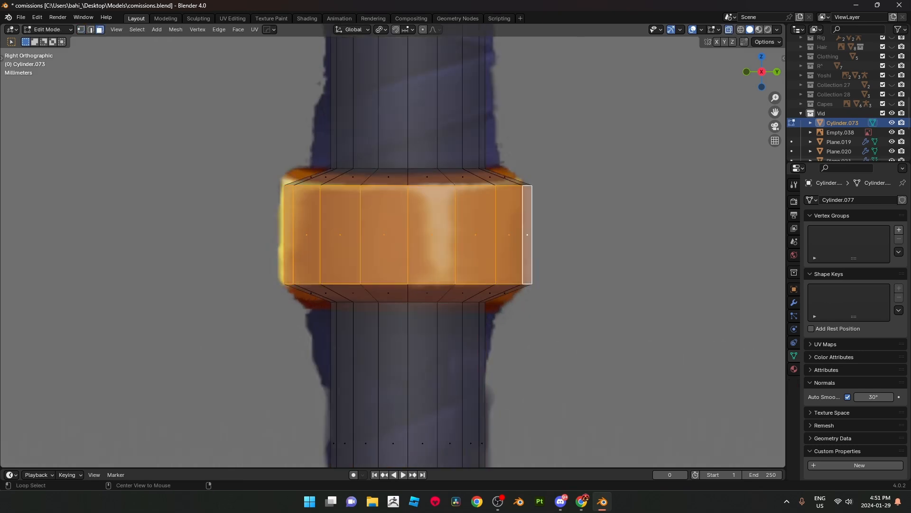
pyautogui.press('s')
pyautogui.hotkey('shift', 'y')
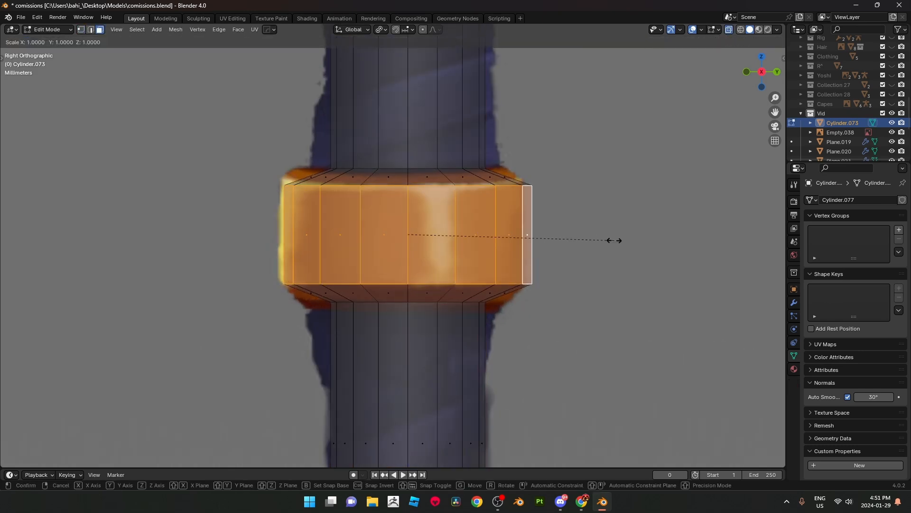
pyautogui.hotkey('shift', 'z')
pyautogui.click(600, 240)
# Step: Rescale the middle ring's outer faces once more in X and Y only, making the ring narrower than the reference band
pyautogui.hotkey('alt', 'z')
pyautogui.scroll(-3, 612, 265)
pyautogui.scroll(3, 612, 265)
pyautogui.press('s')
pyautogui.hotkey('shift', 'y')
pyautogui.rightClick(595, 267)
pyautogui.press('s')
pyautogui.hotkey('shift', 'z')
pyautogui.click(573, 266)
pyautogui.press('Tab')
pyautogui.press('Tab')
# Step: Move the handle vertices above the middle ring, including its upper bevel edge, down along Z by about 0.0004 m
pyautogui.hotkey('alt', 'z')
pyautogui.scroll(3, 393, 246)
pyautogui.press('1')
pyautogui.moveTo(304, 145); pyautogui.dragTo(511, 181)
pyautogui.press('g')
pyautogui.press('z')
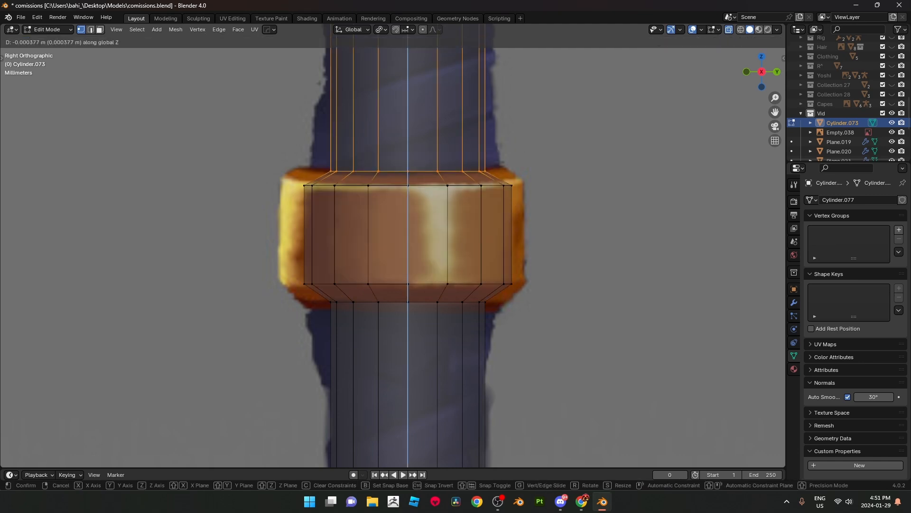
pyautogui.click(512, 184)
# Step: Move the edge loop under the middle ring up along Z by 0.000175 m and leave mesh editing
pyautogui.moveTo(517, 353); pyautogui.dragTo(308, 297)
pyautogui.press('g')
pyautogui.press('z')
pyautogui.click(308, 294)
pyautogui.hotkey('alt', 'z')
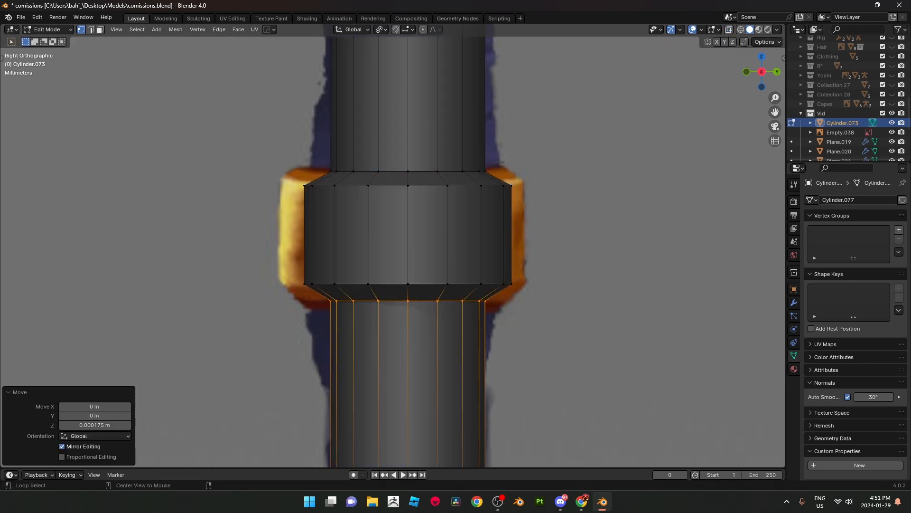
pyautogui.press('Tab')
# Step: Curve the handle's lower end by moving its centre vertices -0.001907 m in Z with smooth, connected proportional editing of size 0.017
pyautogui.scroll(-14, 308, 295)
pyautogui.scroll(6, 308, 294)
pyautogui.keyDown('shift'); pyautogui.moveTo(308, 295); pyautogui.dragTo(311, 232, button='middle'); pyautogui.keyUp('shift')
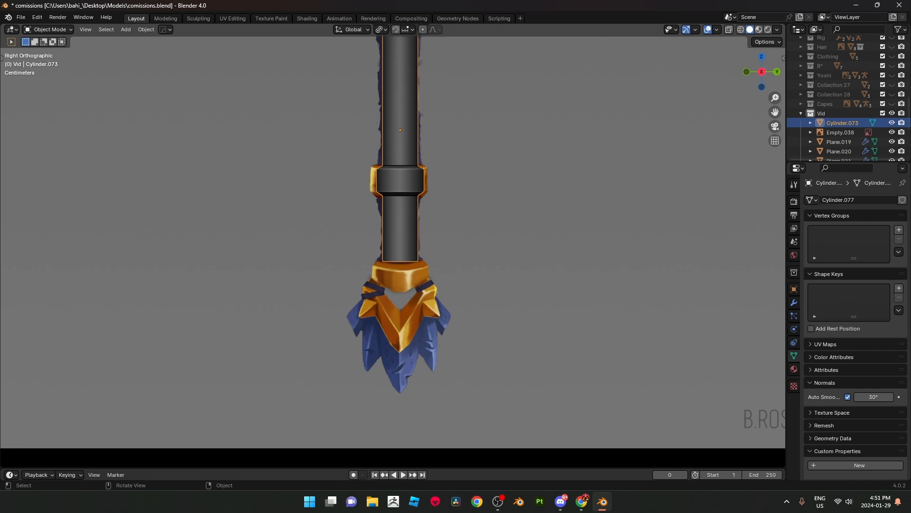
pyautogui.scroll(6, 400, 285)
pyautogui.press('Tab')
pyautogui.scroll(3, 400, 285)
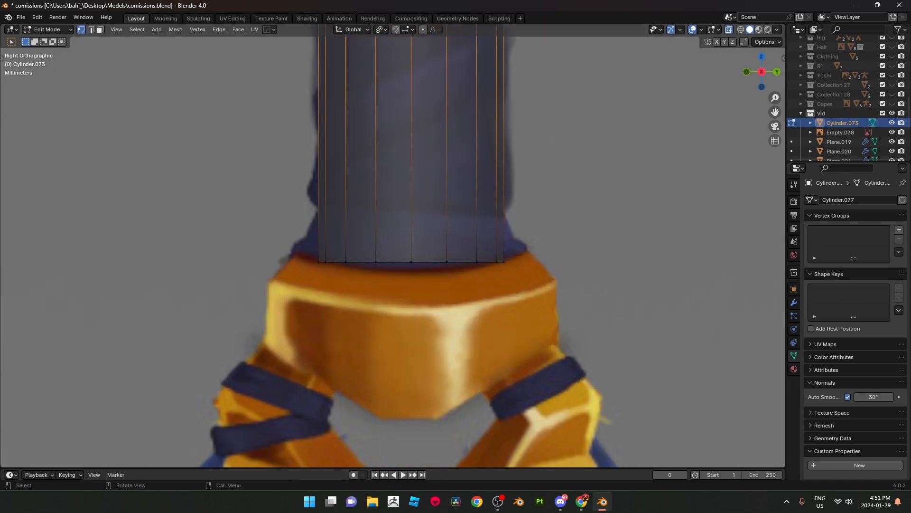
pyautogui.moveTo(420, 264); pyautogui.dragTo(421, 264)
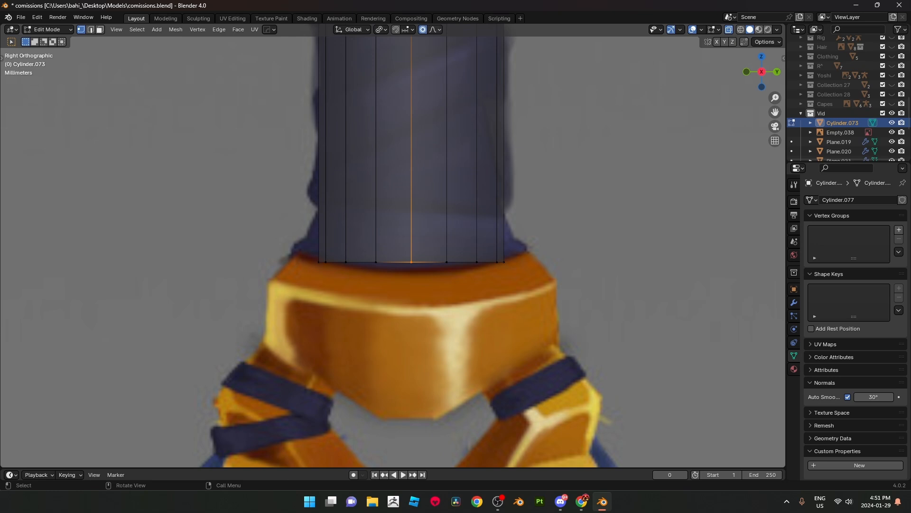
pyautogui.click(435, 29)
pyautogui.press('g')
pyautogui.press('z')
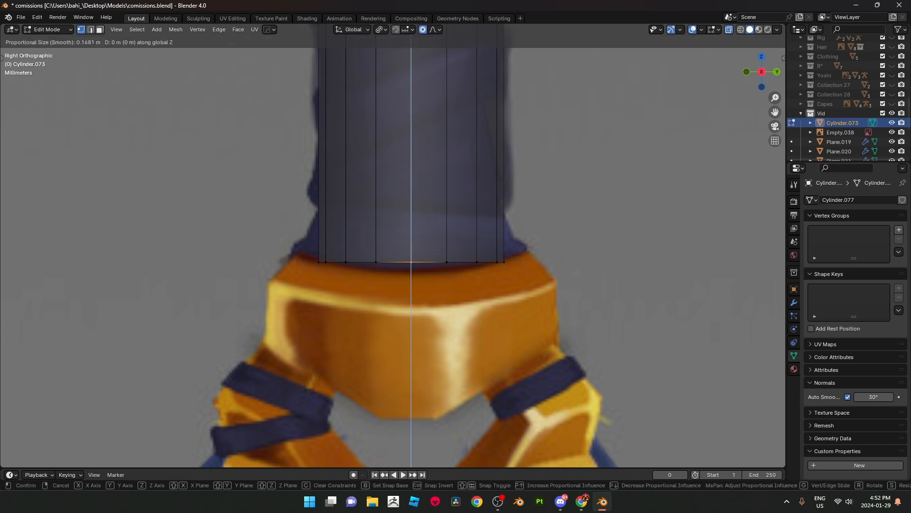
pyautogui.scroll(4, 411, 262)
pyautogui.scroll(-5, 412, 262)
pyautogui.scroll(5, 411, 262)
pyautogui.scroll(-8, 411, 262)
pyautogui.scroll(5, 411, 262)
pyautogui.scroll(-5, 411, 262)
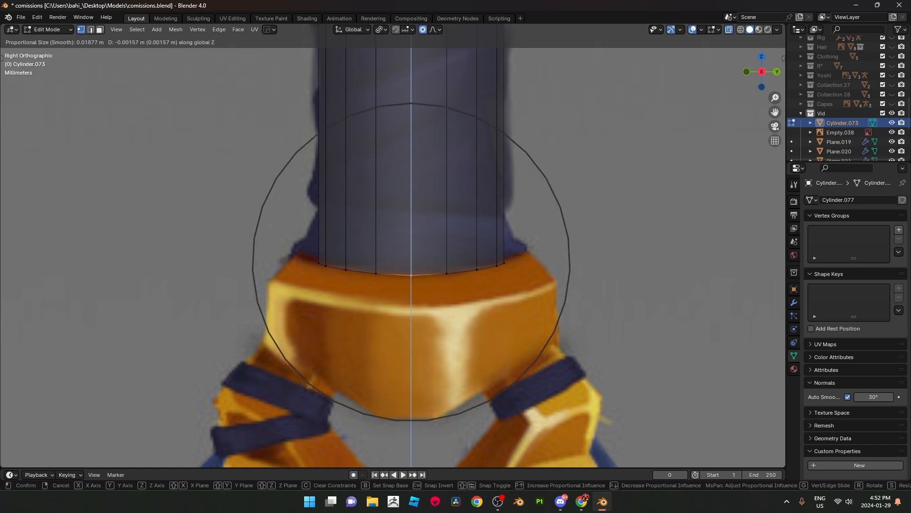
pyautogui.scroll(4, 411, 262)
pyautogui.scroll(-3, 411, 262)
pyautogui.scroll(-1, 411, 262)
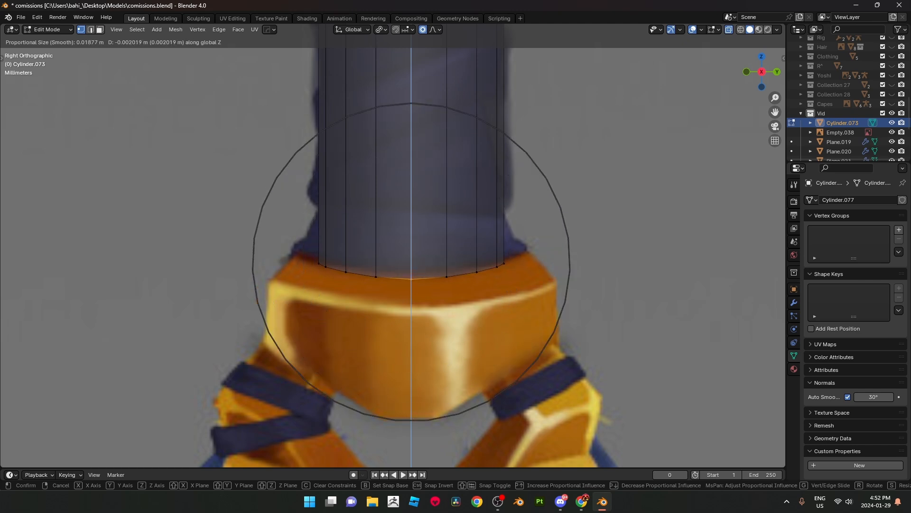
pyautogui.scroll(1, 411, 262)
pyautogui.press('Return')
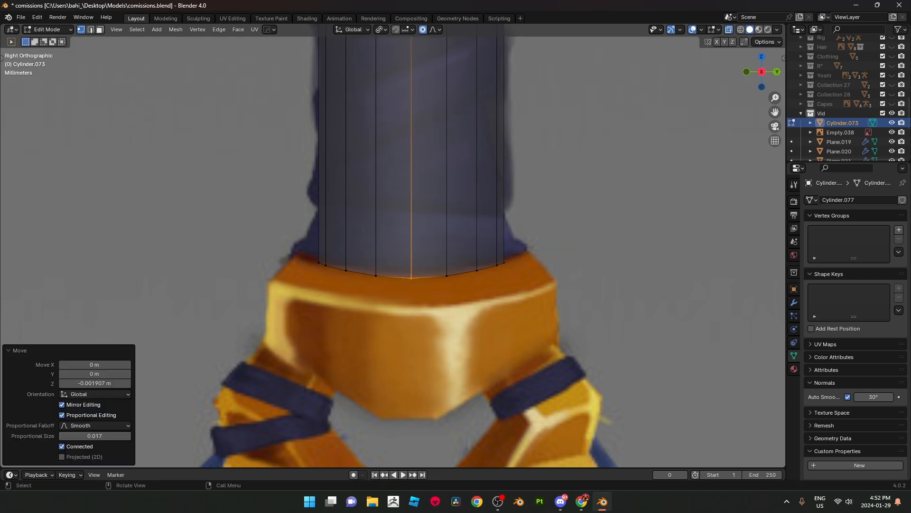
# Step: Delete the cap face closing the lower end of the handle cylinder
pyautogui.press('3')
pyautogui.moveTo(411, 262); pyautogui.dragTo(489, 287, button='middle')
pyautogui.press('x')
pyautogui.click(489, 308)
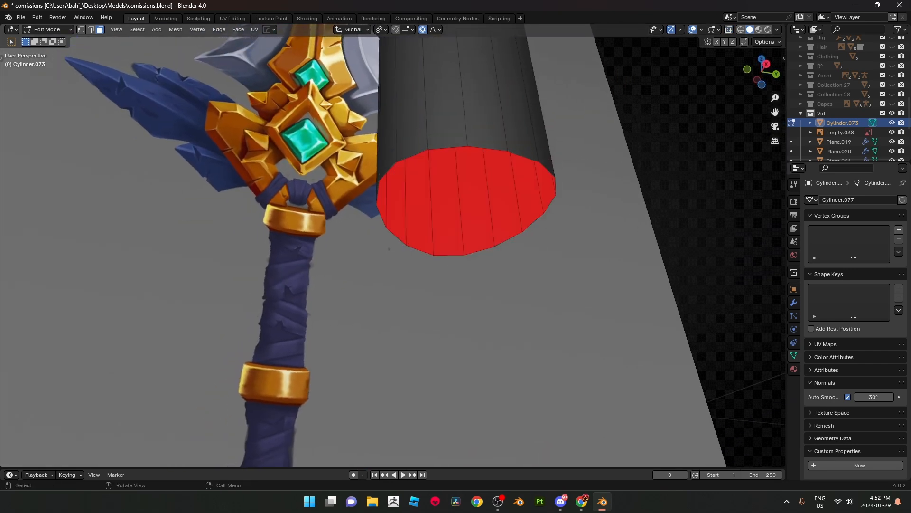
# Step: Turn off proportional editing, select the open edge loop at the handle's lower end and extrude it in place
pyautogui.press('KP_3')
pyautogui.press('1')
pyautogui.scroll(3, 393, 245)
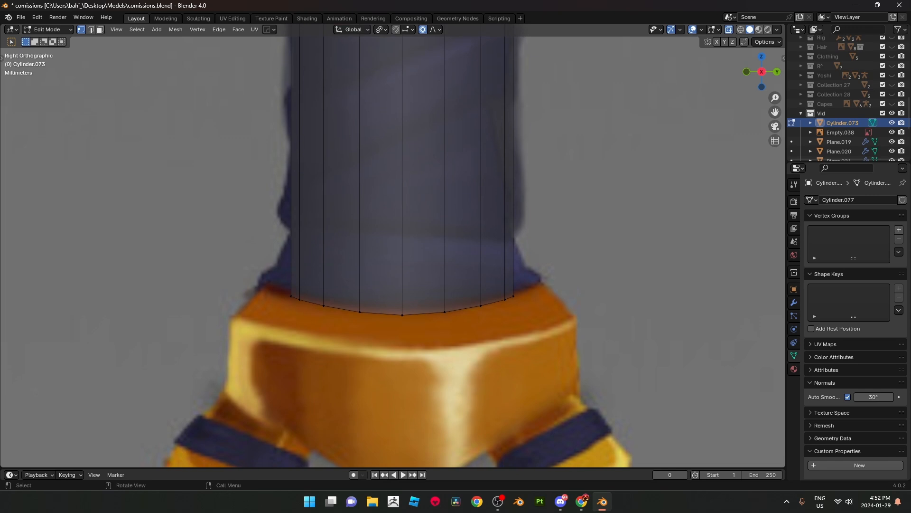
pyautogui.scroll(-4, 393, 244)
pyautogui.scroll(3, 393, 244)
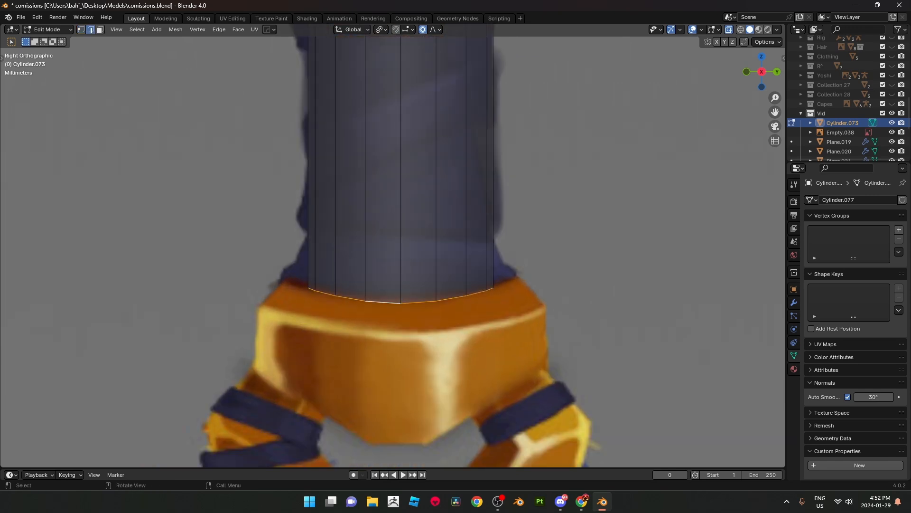
pyautogui.keyDown('shift'); pyautogui.moveTo(384, 302); pyautogui.dragTo(380, 287, button='middle'); pyautogui.keyUp('shift')
pyautogui.press('e')
pyautogui.press('Escape')
# Step: Try to scale the extruded bottom loop outward uniformly by 1.384
pyautogui.press('s')
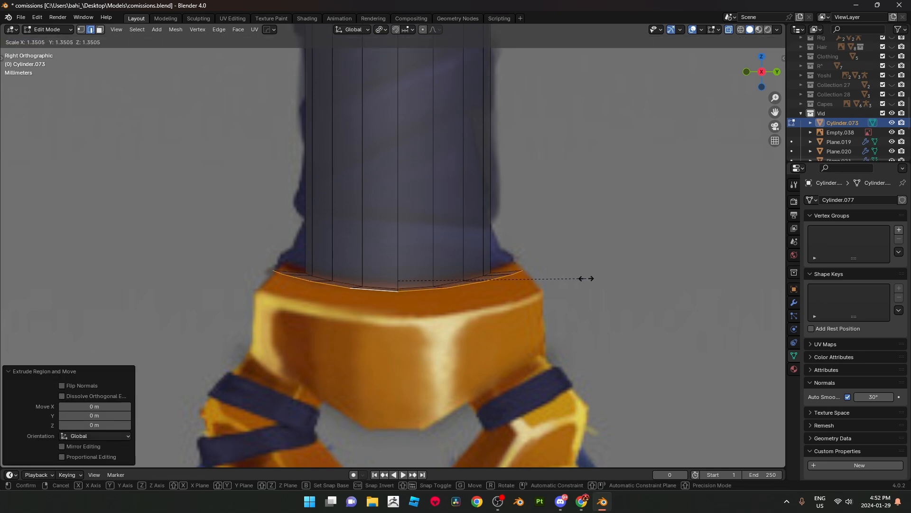
pyautogui.click(591, 278)
pyautogui.keyDown('shift'); pyautogui.moveTo(591, 278); pyautogui.dragTo(594, 264, button='middle'); pyautogui.keyUp('shift')
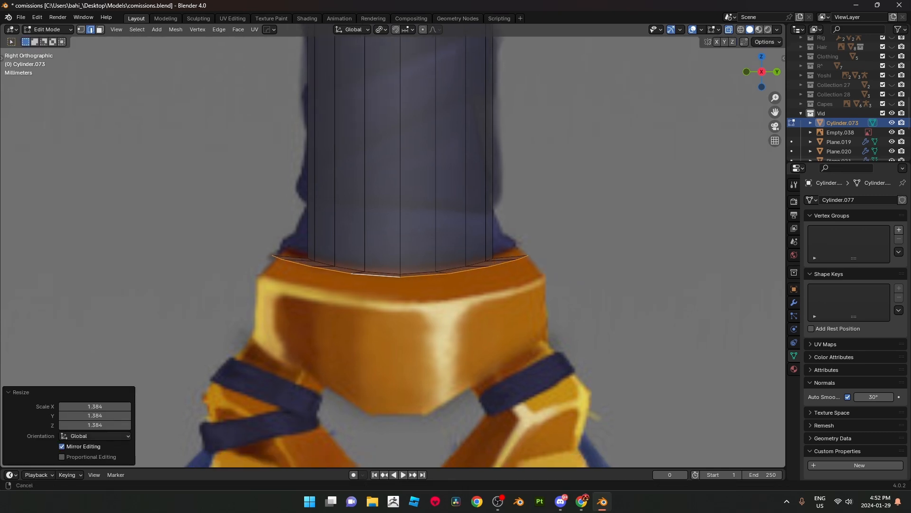
pyautogui.hotkey('ctrl', 'z')
pyautogui.press('g')
pyautogui.press('Escape')
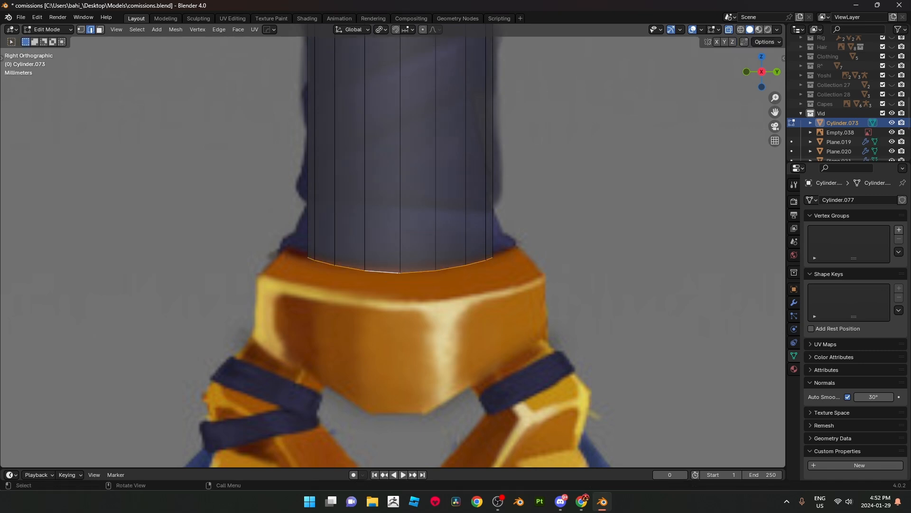
# Step: Scale the extruded bottom loop outward by 1.391 and extrude it 0.003477 m down along Z
pyautogui.press('s')
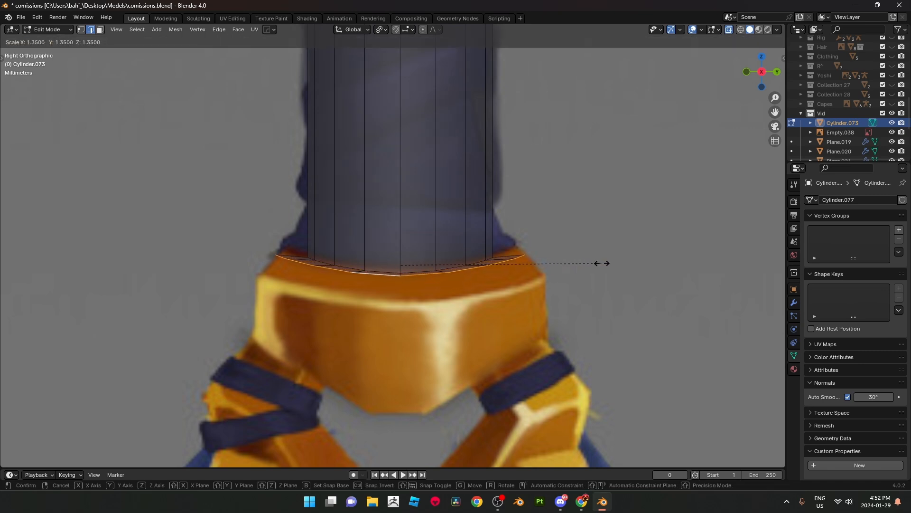
pyautogui.click(599, 263)
pyautogui.press('e')
pyautogui.press('z')
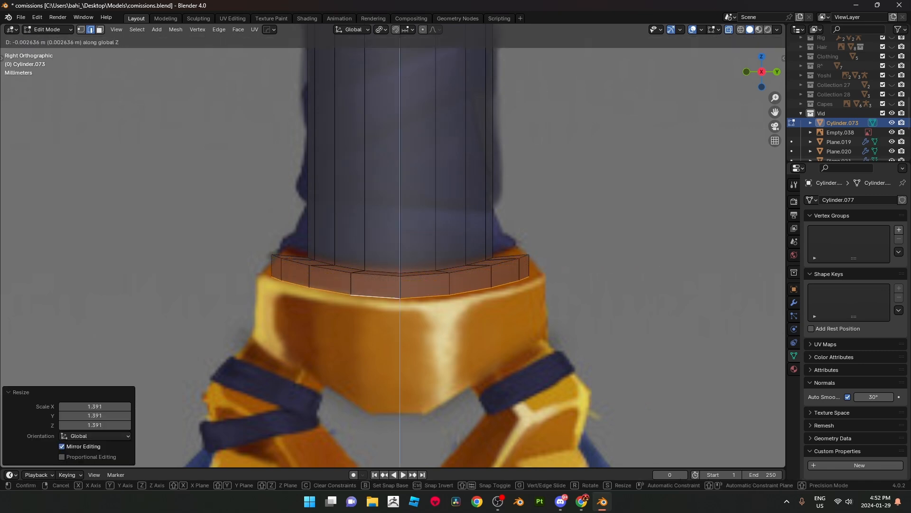
pyautogui.click(620, 290)
# Step: Widen the new bottom loop to the width of the reference's gold band and adjust its height along Z
pyautogui.press('s')
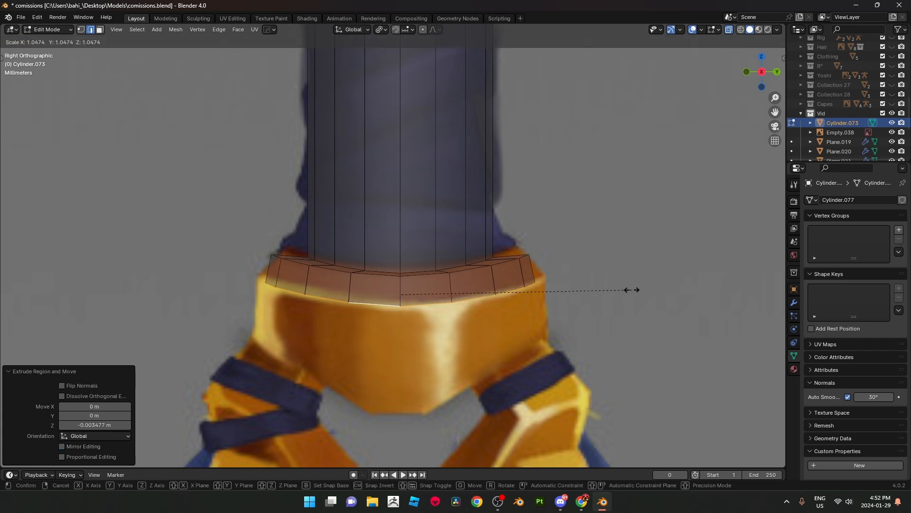
pyautogui.click(653, 283)
pyautogui.press('g')
pyautogui.press('z')
pyautogui.press('Return')
# Step: Move the vertices above the lower band's slanted faces up along Z by about 0.0006 m to meet the reference's upper edge
pyautogui.press('1')
pyautogui.moveTo(221, 209); pyautogui.dragTo(546, 268)
pyautogui.press('g')
pyautogui.press('z')
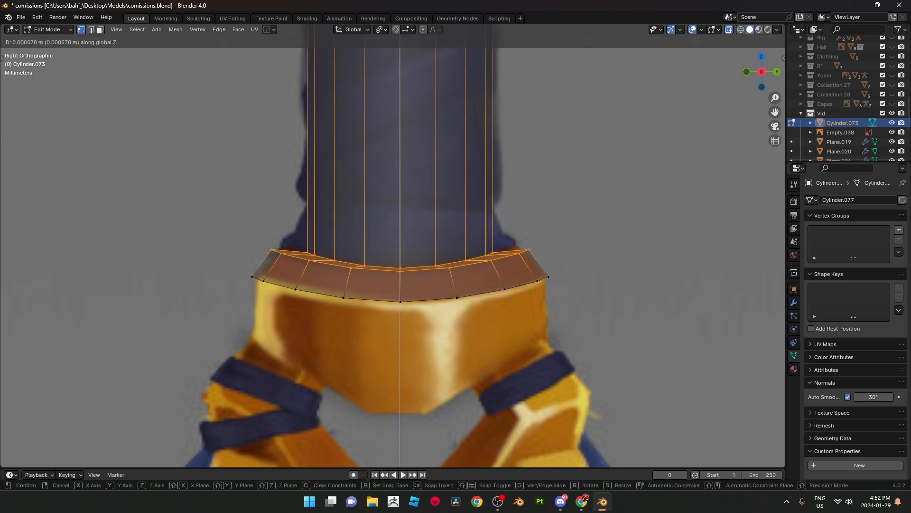
pyautogui.press('Return')
# Step: Extrude the lower band's bottom edge loop straight down along Z to form the tall gold side faces
pyautogui.moveTo(564, 270); pyautogui.dragTo(238, 331)
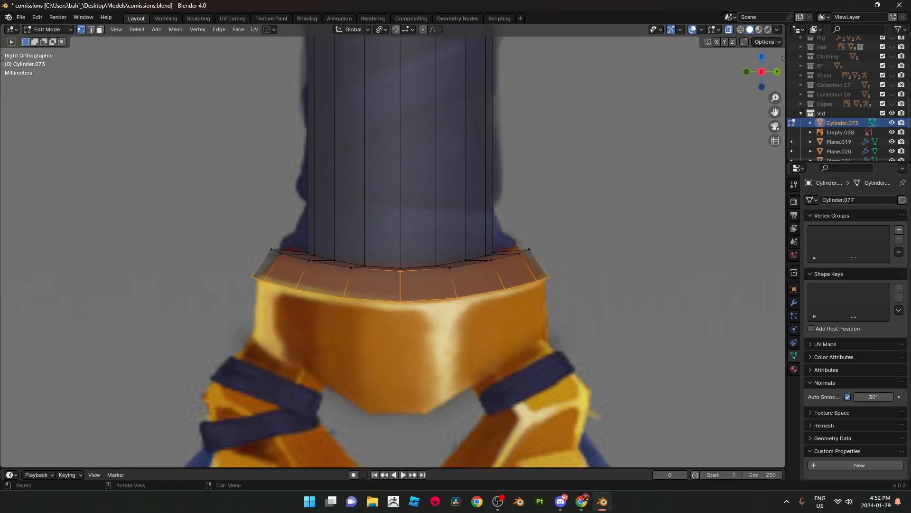
pyautogui.keyDown('shift'); pyautogui.moveTo(238, 331); pyautogui.dragTo(218, 231, button='middle'); pyautogui.keyUp('shift')
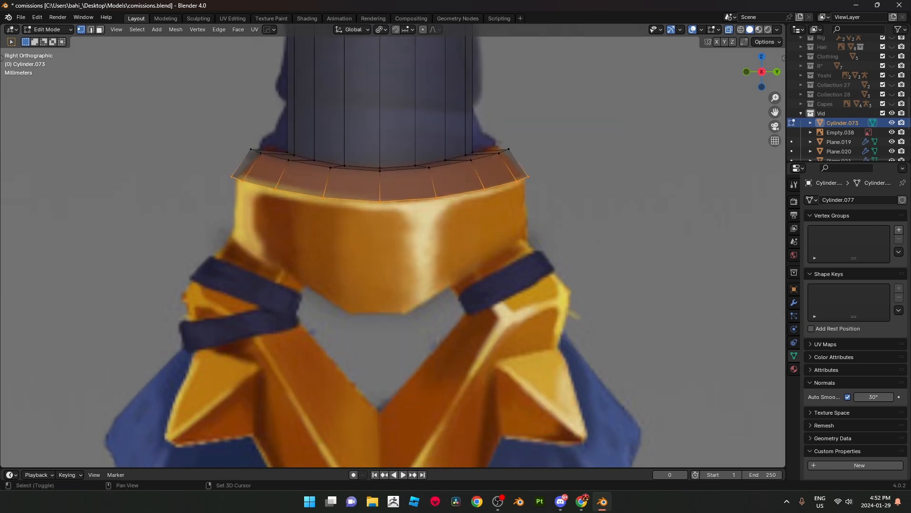
pyautogui.press('e')
pyautogui.press('z')
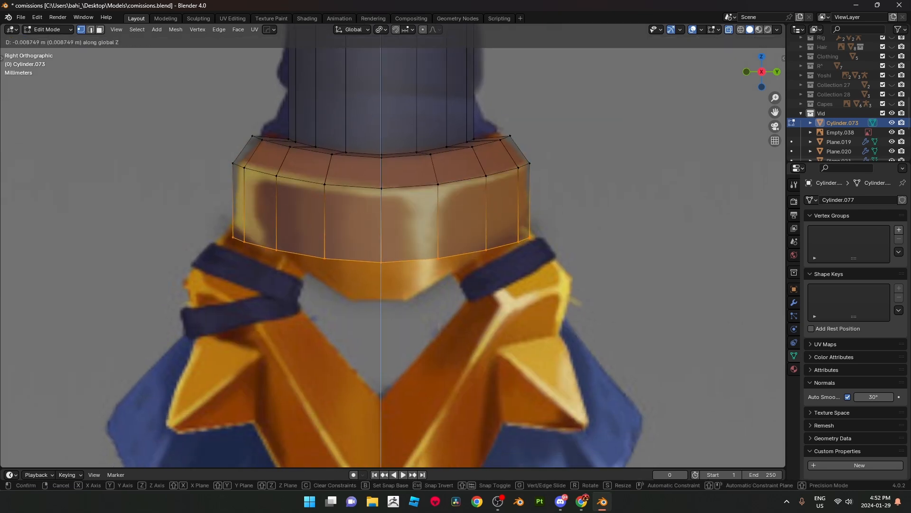
pyautogui.click(218, 301)
# Step: Move the centre vertices of the lower band's bottom edge down along Z to the reference's lowest point
pyautogui.moveTo(362, 230); pyautogui.dragTo(408, 296)
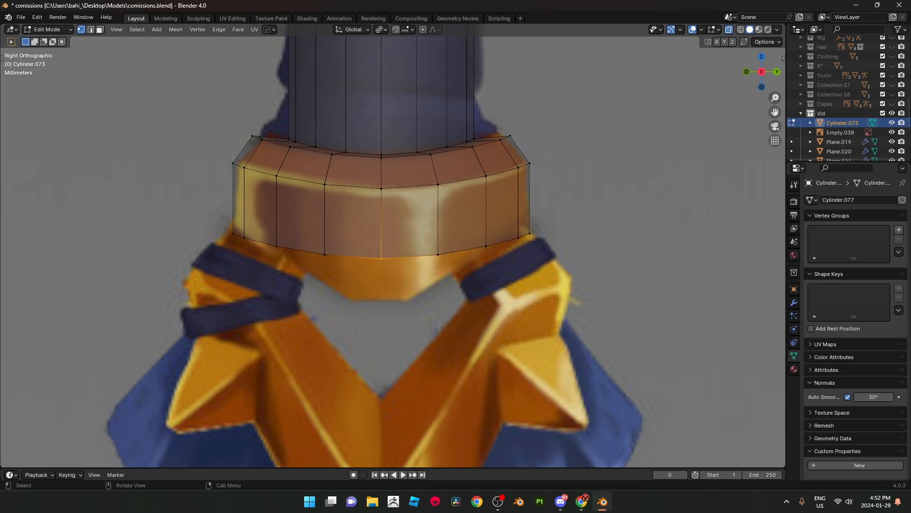
pyautogui.press('g')
pyautogui.press('z')
pyautogui.click(409, 333)
# Step: Lower the bottom-edge vertices next to the centre tip on the positive Y side along Z to follow the gold band's outline
pyautogui.moveTo(422, 236); pyautogui.dragTo(455, 275)
pyautogui.hotkey('ctrl', 'z')
pyautogui.hotkey('alt', 'z')
pyautogui.moveTo(351, 276); pyautogui.dragTo(363, 286, button='middle')
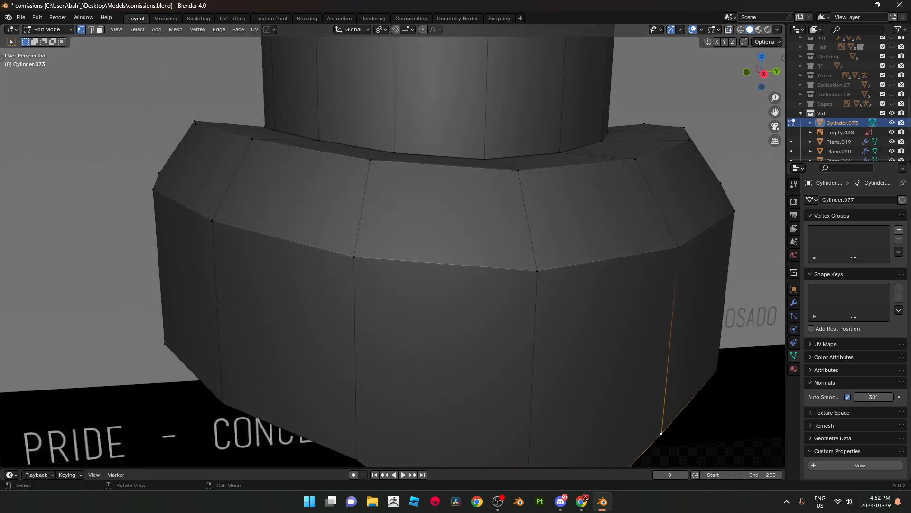
pyautogui.press('KP_3')
pyautogui.hotkey('alt', 'z')
pyautogui.moveTo(351, 266); pyautogui.dragTo(383, 273, button='middle')
pyautogui.press('KP_3')
pyautogui.scroll(3, 379, 273)
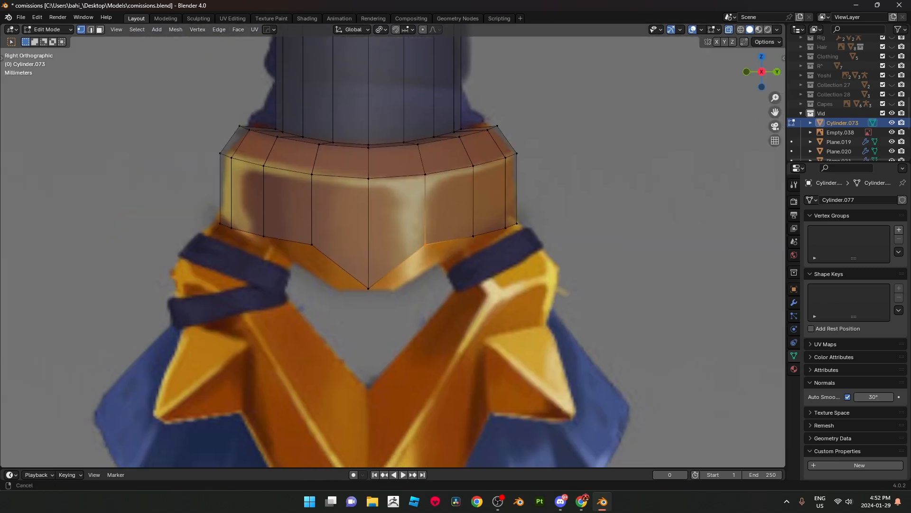
pyautogui.press('g')
pyautogui.press('z')
pyautogui.click(439, 281)
# Step: Move the matching bottom-edge vertices on the negative Y side of the centre tip down along Z by 0.003174 m
pyautogui.moveTo(248, 221); pyautogui.dragTo(305, 266)
pyautogui.press('g')
pyautogui.press('z')
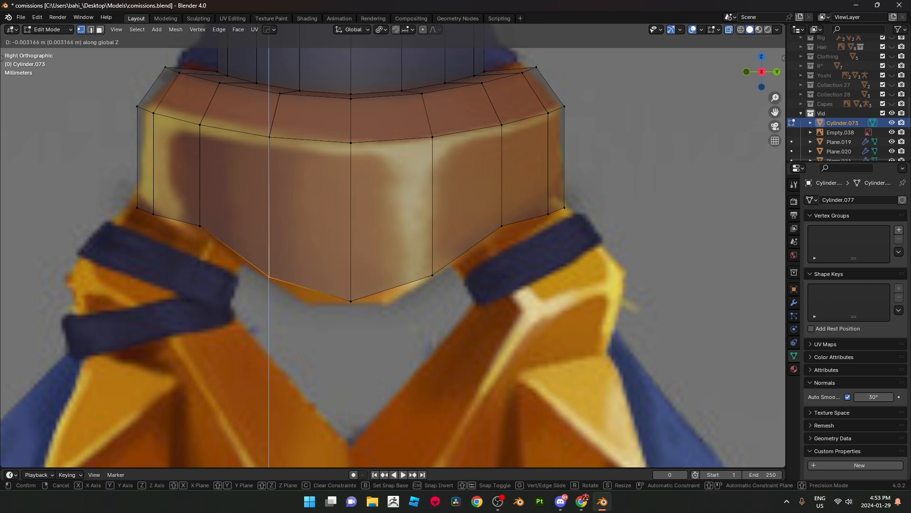
pyautogui.press('Return')
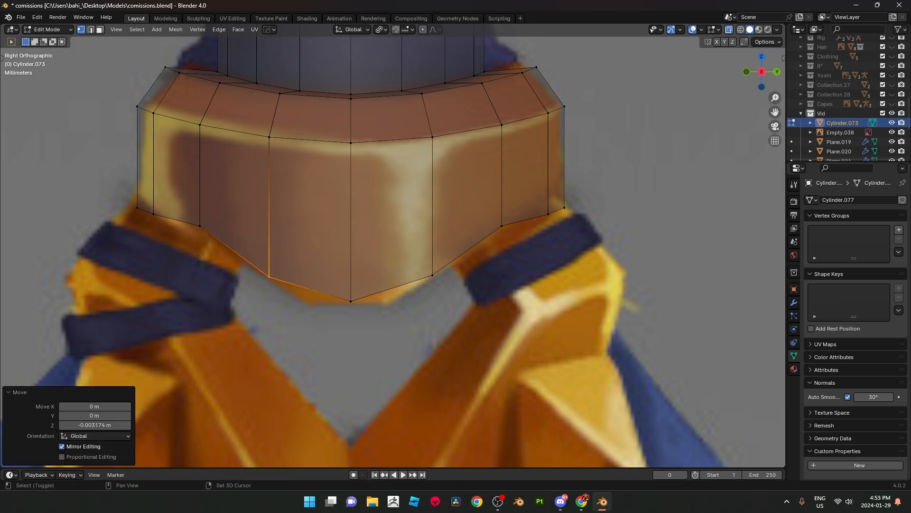
# Step: Select the next bottom-edge vertex outward on each side of the lower band and move both down 0.000954 m along Z
pyautogui.keyDown('shift'); pyautogui.moveTo(306, 304); pyautogui.dragTo(389, 321, button='middle'); pyautogui.keyUp('shift')
pyautogui.click(284, 243)
pyautogui.keyDown('shift'); pyautogui.click(585, 243); pyautogui.keyUp('shift')
pyautogui.press('g')
pyautogui.press('z')
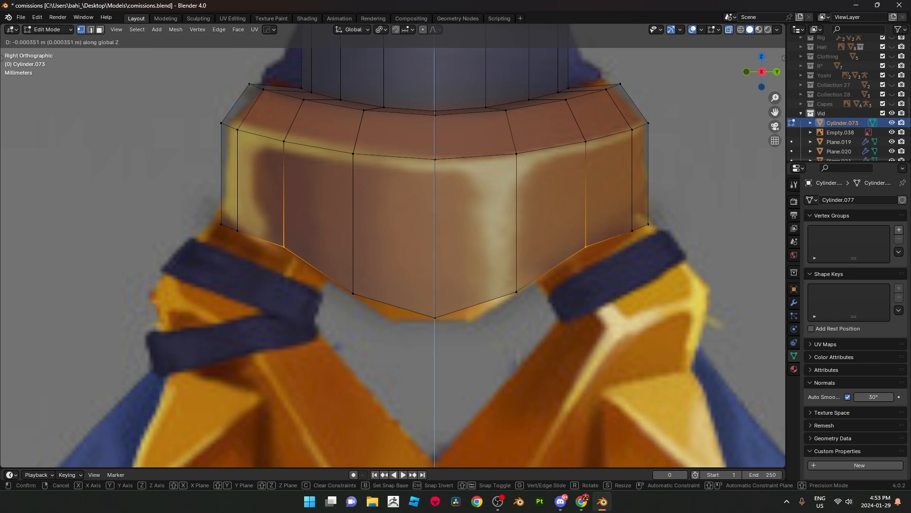
pyautogui.click(586, 254)
pyautogui.scroll(-2, 586, 254)
pyautogui.keyDown('shift'); pyautogui.moveTo(585, 254); pyautogui.dragTo(549, 204, button='middle'); pyautogui.keyUp('shift')
pyautogui.scroll(2, 393, 251)
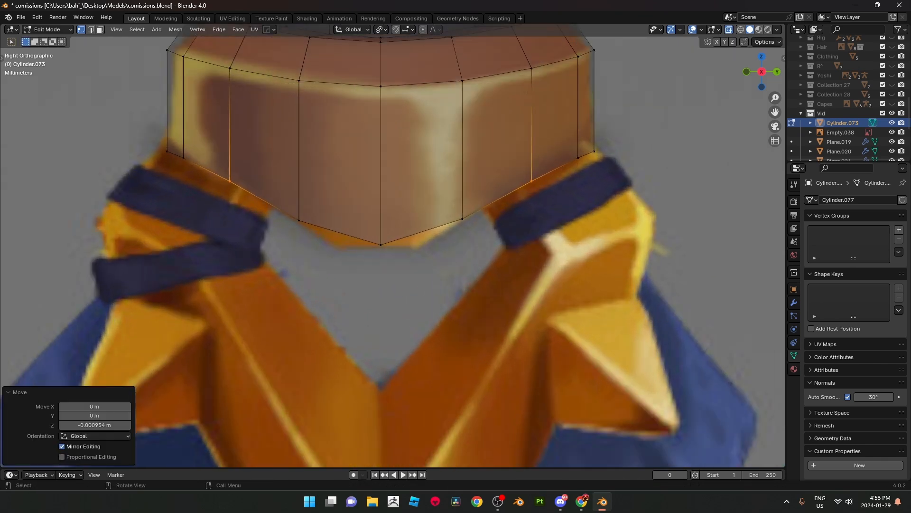
pyautogui.scroll(-4, 393, 251)
pyautogui.hotkey('alt', 'z')
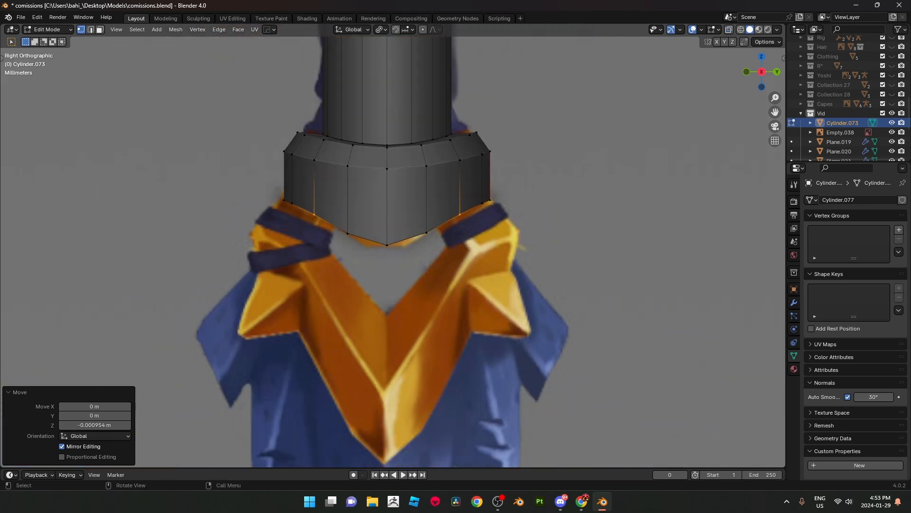
pyautogui.moveTo(394, 251); pyautogui.dragTo(375, 250, button='middle')
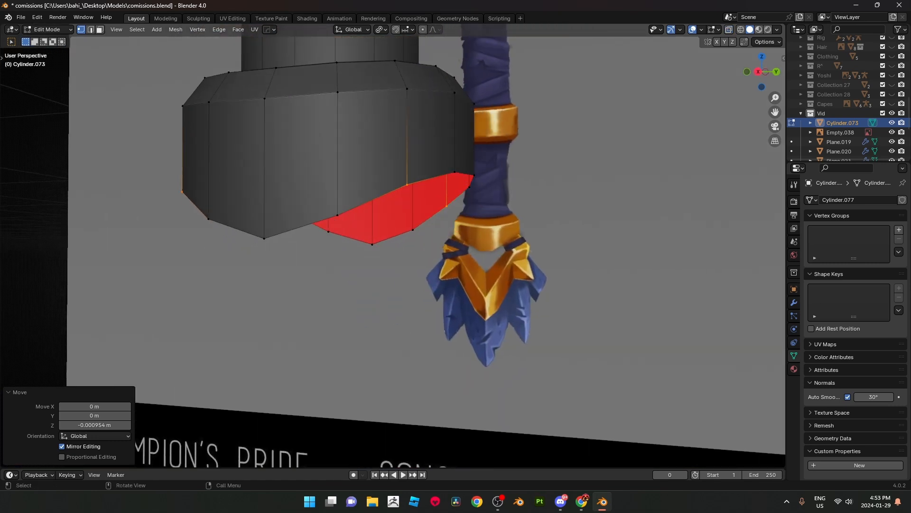
# Step: Raise the centre tip vertices of the lower band's bottom edge along Z to about the level of their neighbours
pyautogui.press('KP_3')
pyautogui.press('Tab')
pyautogui.scroll(3, 393, 251)
pyautogui.scroll(-11, 393, 251)
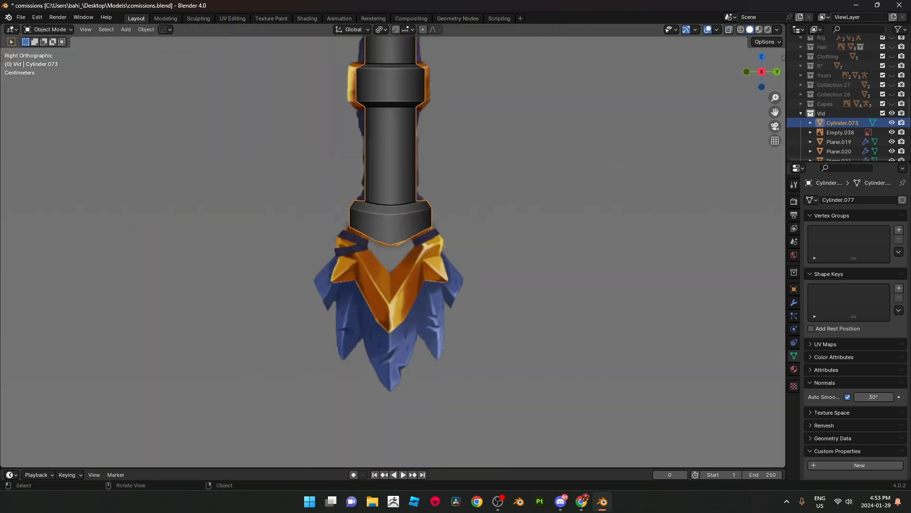
pyautogui.moveTo(393, 251); pyautogui.dragTo(414, 252, button='middle')
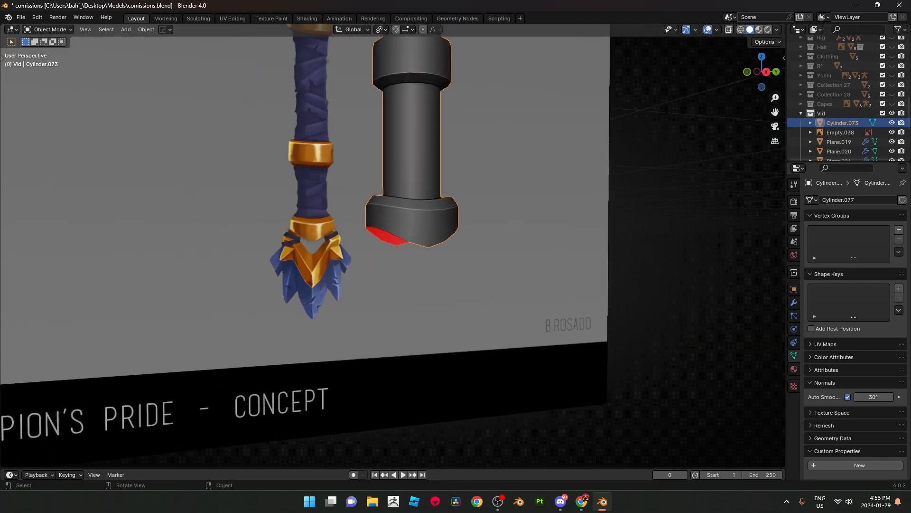
pyautogui.press('KP_3')
pyautogui.press('Tab')
pyautogui.hotkey('alt', 'z')
pyautogui.scroll(4, 393, 252)
pyautogui.moveTo(369, 238); pyautogui.dragTo(402, 258)
pyautogui.press('g')
pyautogui.press('z')
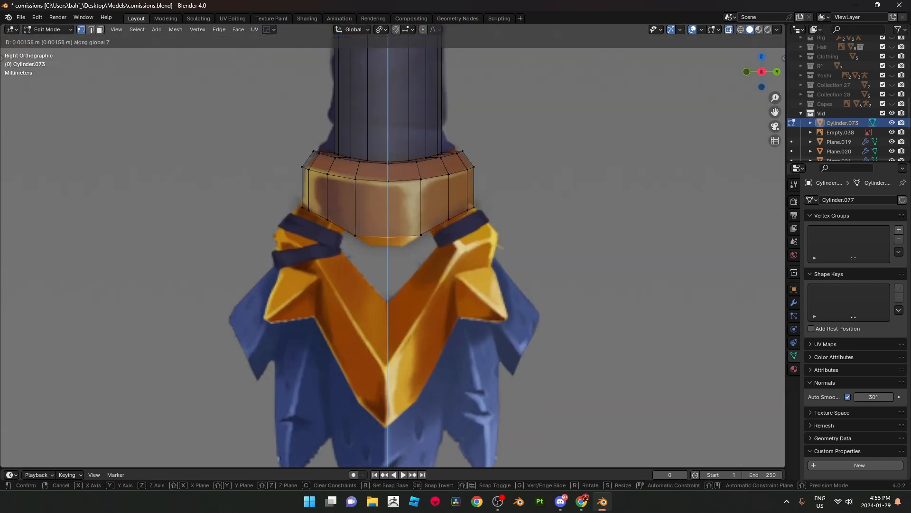
pyautogui.click(402, 251)
# Step: Move the lower band's centre tip and adjacent bottom vertices down 0.002103 m along Z and scale them to 0.576 along Y
pyautogui.moveTo(346, 223); pyautogui.dragTo(444, 259)
pyautogui.press('g')
pyautogui.press('z')
pyautogui.click(444, 269)
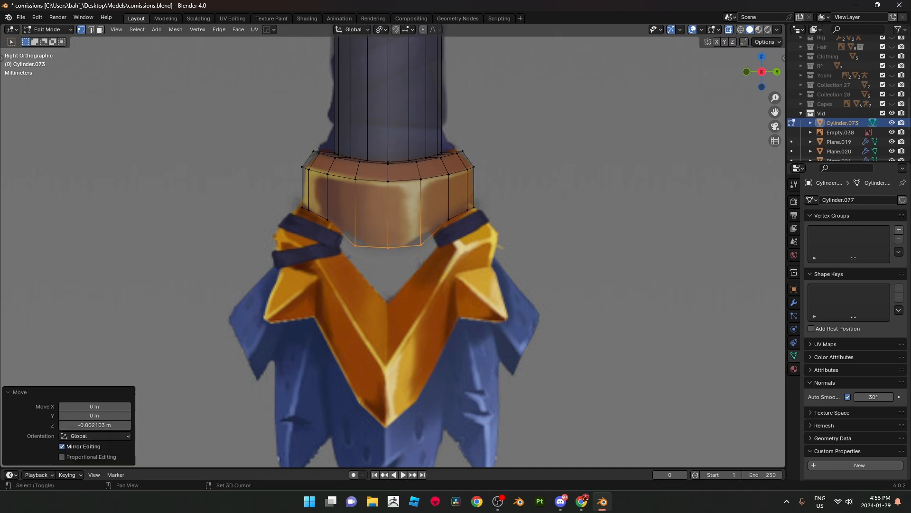
pyautogui.scroll(3, 393, 247)
pyautogui.press('s')
pyautogui.press('y')
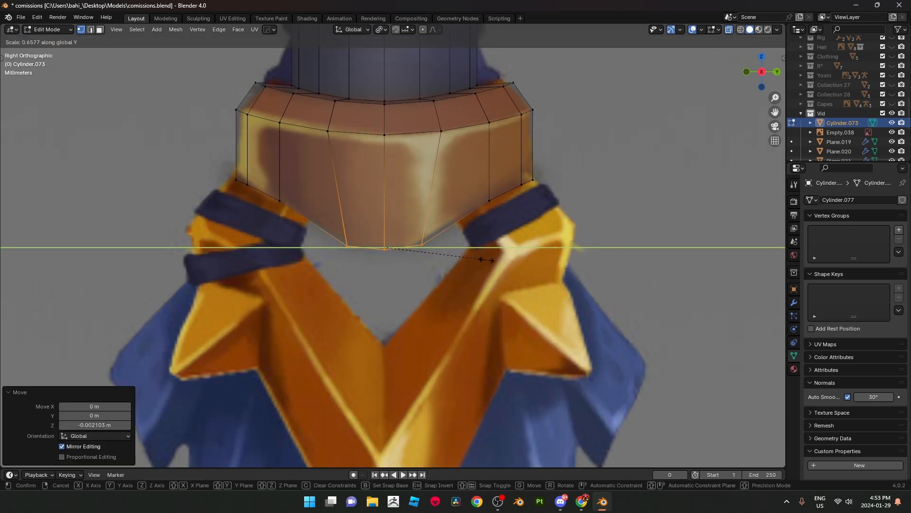
pyautogui.click(473, 260)
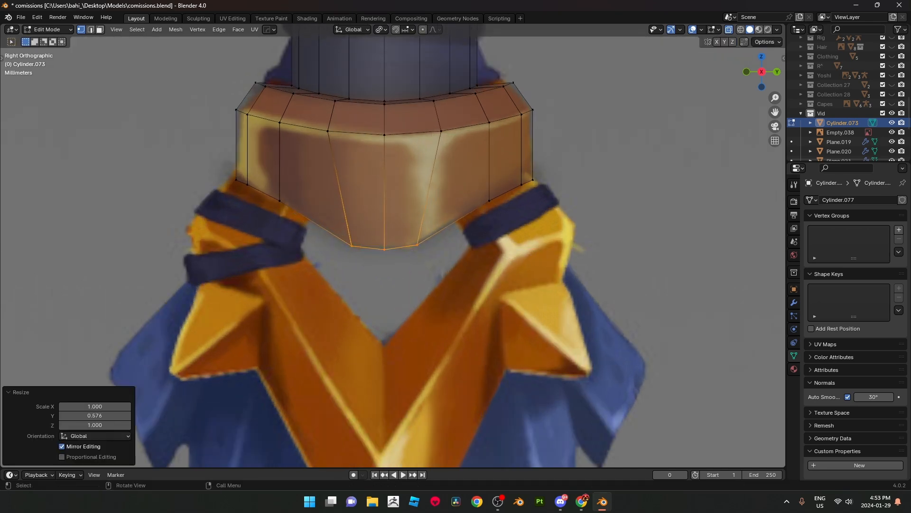
pyautogui.click(489, 200)
pyautogui.press('s')
pyautogui.press('y')
pyautogui.rightClick(550, 241)
pyautogui.press('s')
pyautogui.press('y')
pyautogui.rightClick(566, 236)
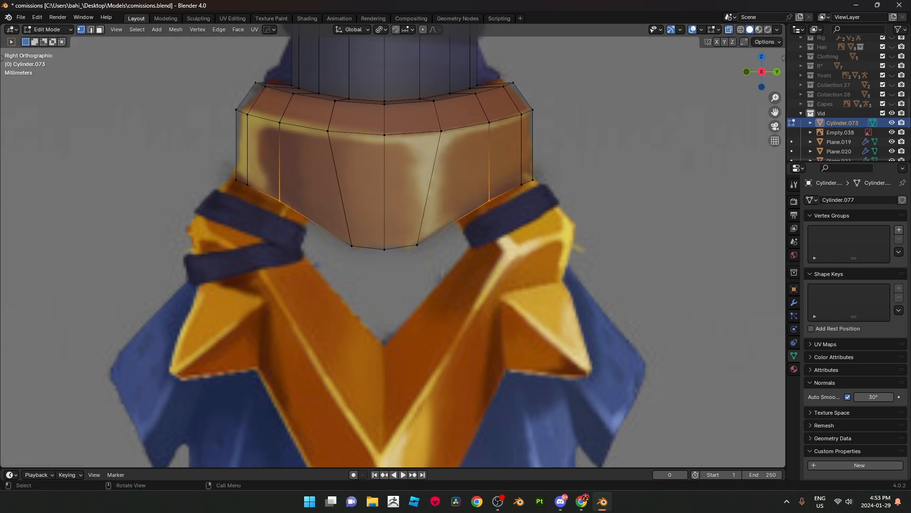
# Step: Change the transform pivot point and try scaling the selected bottom-edge vertices inward along Y and lowering them 0.000292 m along Z
pyautogui.click(380, 30)
pyautogui.click(418, 53)
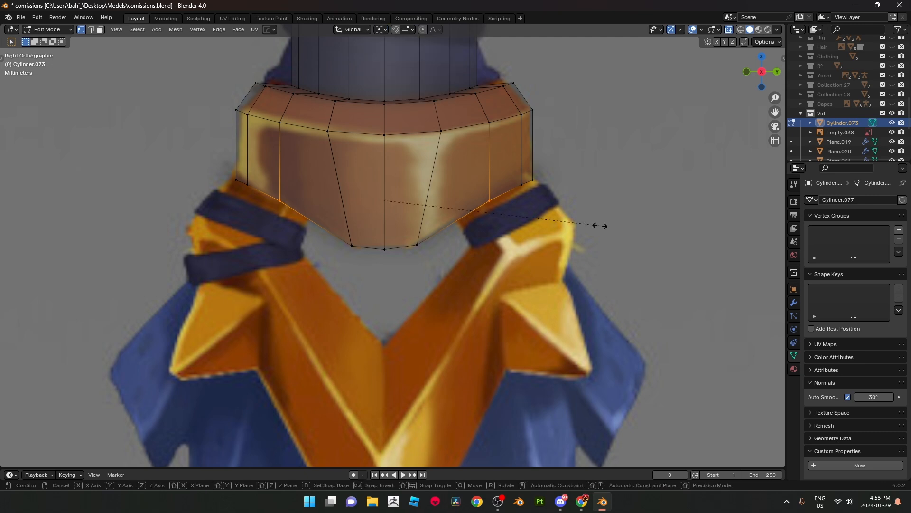
pyautogui.press('s')
pyautogui.press('y')
pyautogui.click(577, 227)
pyautogui.press('g')
pyautogui.press('z')
pyautogui.click(577, 225)
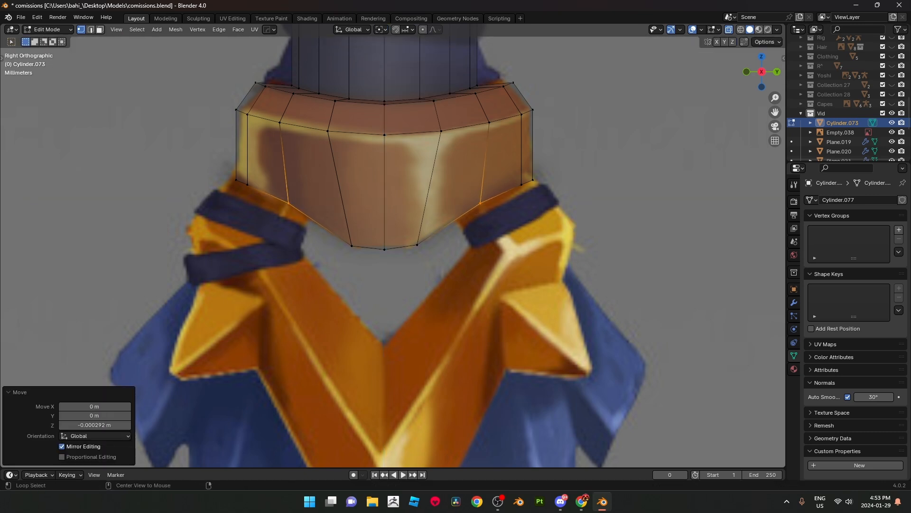
# Step: Check the lower band against the reference and undo the last inward scaling and lowering of its bottom-edge vertices
pyautogui.scroll(-5, 546, 226)
pyautogui.hotkey('alt', 'z')
pyautogui.press('Tab')
pyautogui.moveTo(499, 228); pyautogui.dragTo(536, 220, button='middle')
pyautogui.press('KP_3')
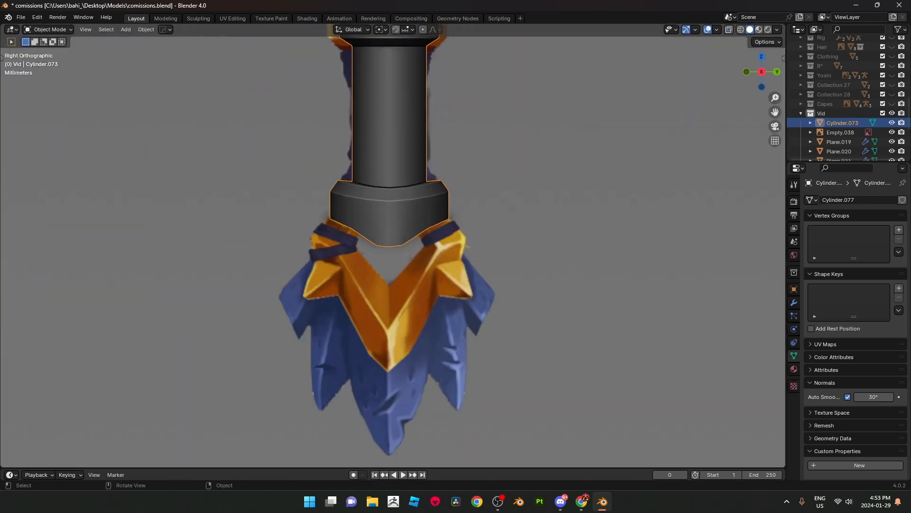
pyautogui.press('Tab')
pyautogui.hotkey('alt', 'z')
pyautogui.scroll(4, 393, 246)
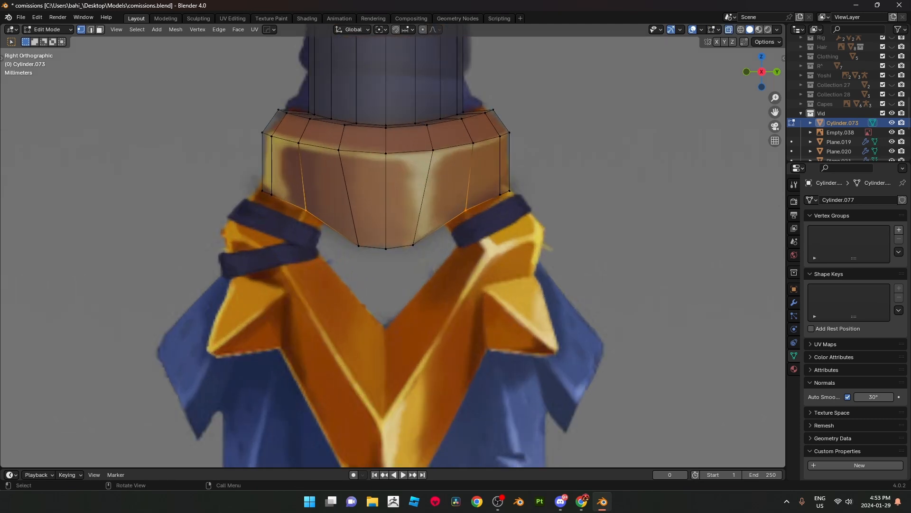
pyautogui.hotkey('alt', 'z')
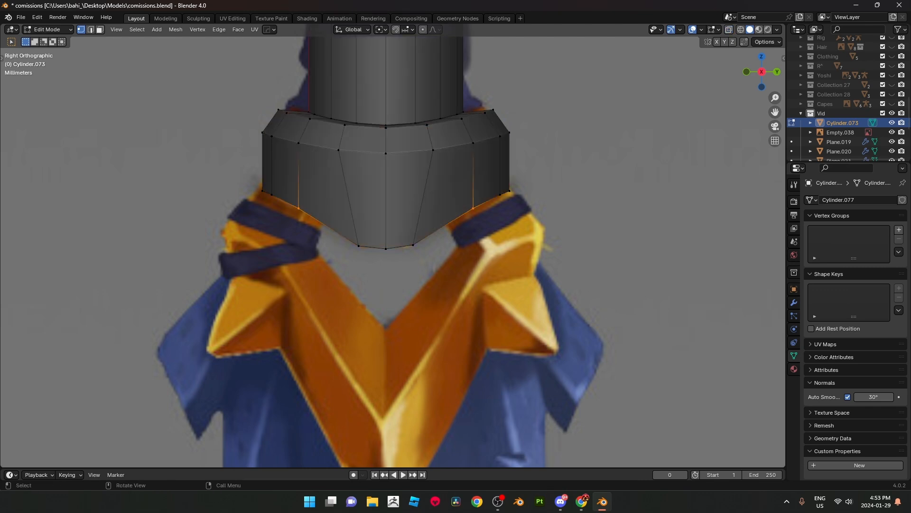
# Step: Fill the open underside of the lower band with faces between its opposite bottom edges
pyautogui.scroll(-5, 393, 245)
pyautogui.press('Tab')
pyautogui.scroll(-2, 393, 246)
pyautogui.moveTo(393, 245); pyautogui.dragTo(420, 222, button='middle')
pyautogui.scroll(4, 446, 252)
pyautogui.press('Tab')
pyautogui.press('2')
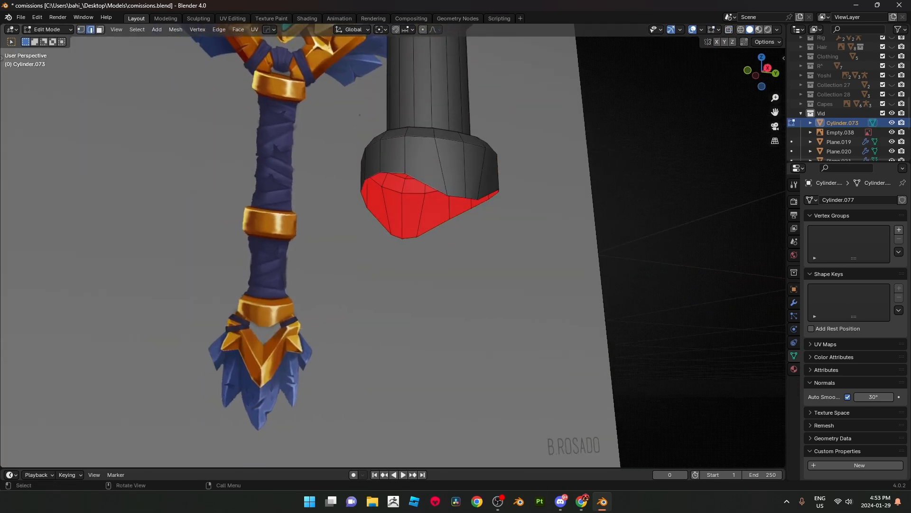
pyautogui.keyDown('shift'); pyautogui.click(456, 197); pyautogui.keyUp('shift')
pyautogui.press('f')
pyautogui.click(472, 199)
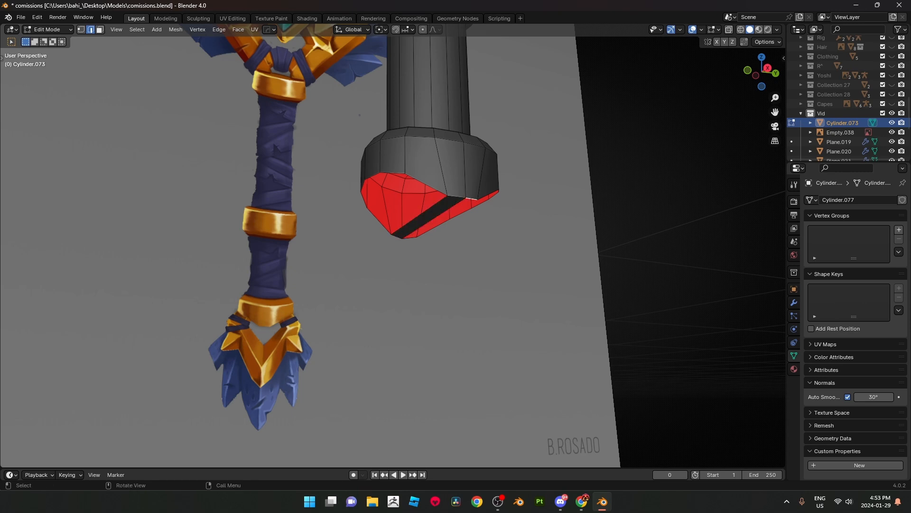
pyautogui.moveTo(472, 199); pyautogui.dragTo(457, 200, button='middle')
pyautogui.press('f')
pyautogui.press('f')
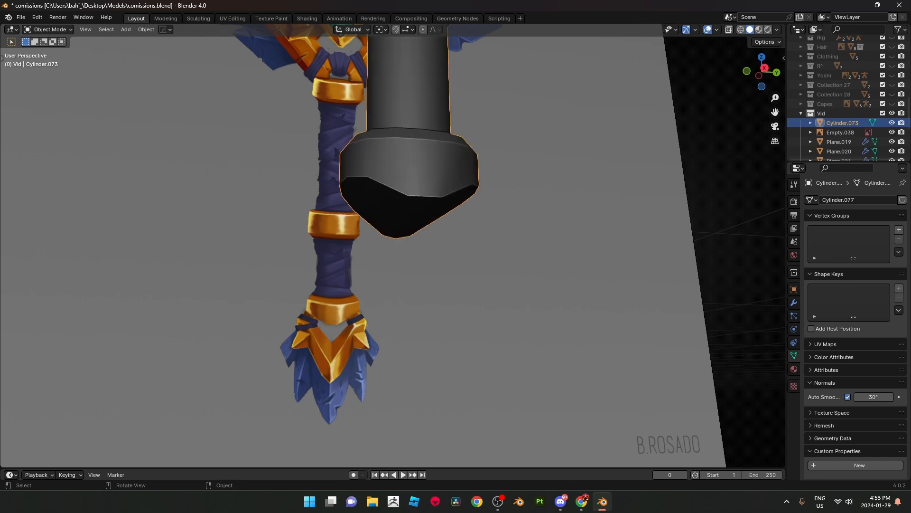
pyautogui.press('Tab')
# Step: Deselect the handle, save the file and review the whole handle against the concept image
pyautogui.press('KP_3')
pyautogui.hotkey('alt', 'a')
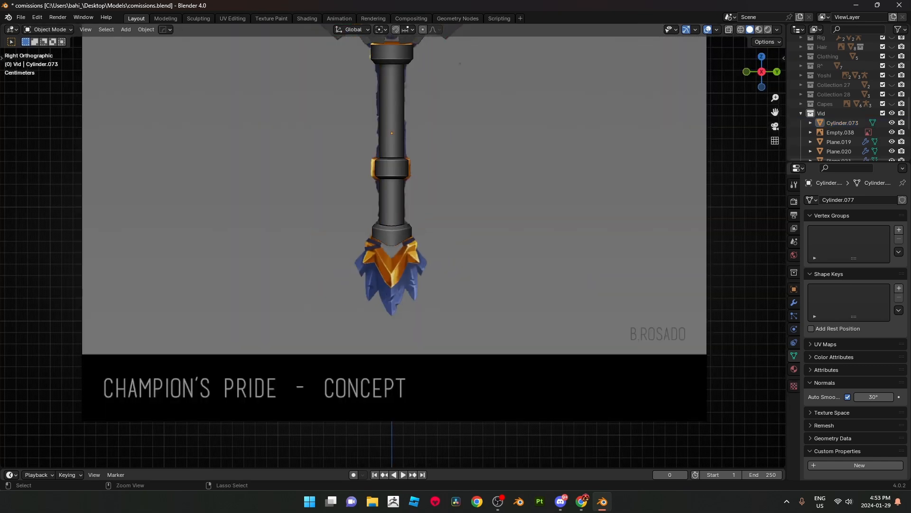
pyautogui.hotkey('ctrl', 's')
pyautogui.moveTo(393, 239); pyautogui.dragTo(412, 227, button='middle')
pyautogui.press('KP_3')
pyautogui.scroll(5, 393, 245)
pyautogui.scroll(-5, 393, 245)
pyautogui.scroll(3, 393, 246)
pyautogui.scroll(-3, 412, 226)
pyautogui.scroll(4, 412, 226)
pyautogui.scroll(-4, 412, 226)
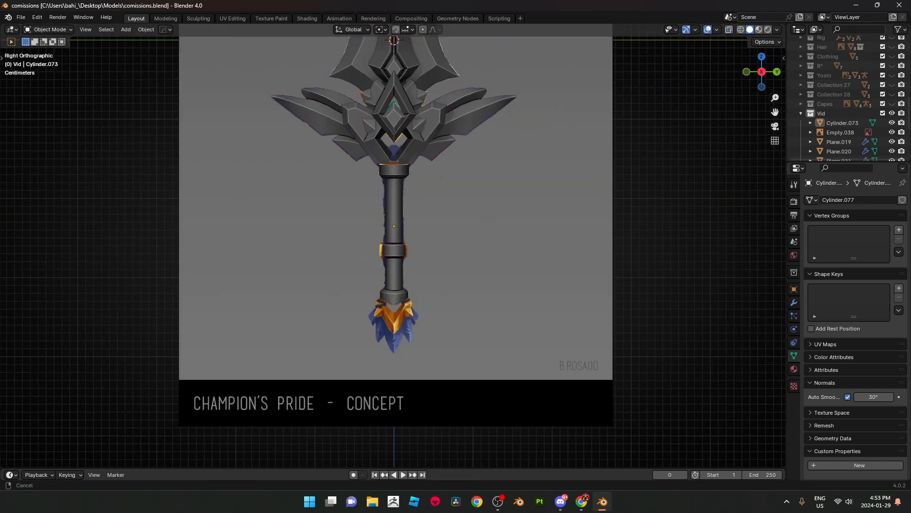
# Step: Add a plane, move it 0.36508 m down along Z below the handle and rotate it 90° about Y
pyautogui.scroll(3, 412, 227)
pyautogui.hotkey('shift', 'a')
pyautogui.moveTo(446, 143)
pyautogui.click(513, 138)
pyautogui.scroll(-3, 513, 138)
pyautogui.press('g')
pyautogui.press('z')
pyautogui.click(518, 366)
pyautogui.write('ry90')
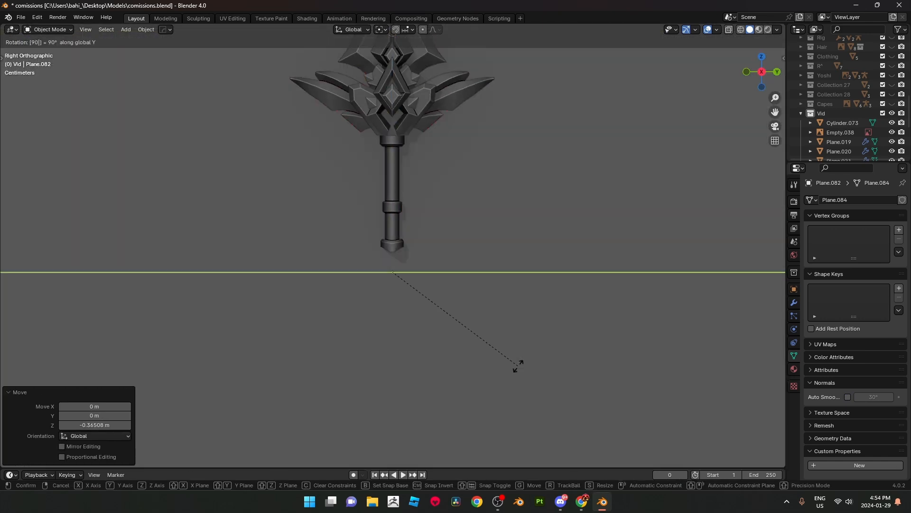
pyautogui.click(519, 366)
# Step: Scale the plane down and move it along Z onto the tip of the gold V below the band
pyautogui.scroll(3, 546, 351)
pyautogui.press('s')
pyautogui.click(431, 288)
pyautogui.press('s')
pyautogui.click(409, 290)
pyautogui.scroll(6, 409, 290)
pyautogui.hotkey('alt', 'z')
pyautogui.press('g')
pyautogui.press('z')
pyautogui.click(390, 363)
pyautogui.scroll(3, 390, 363)
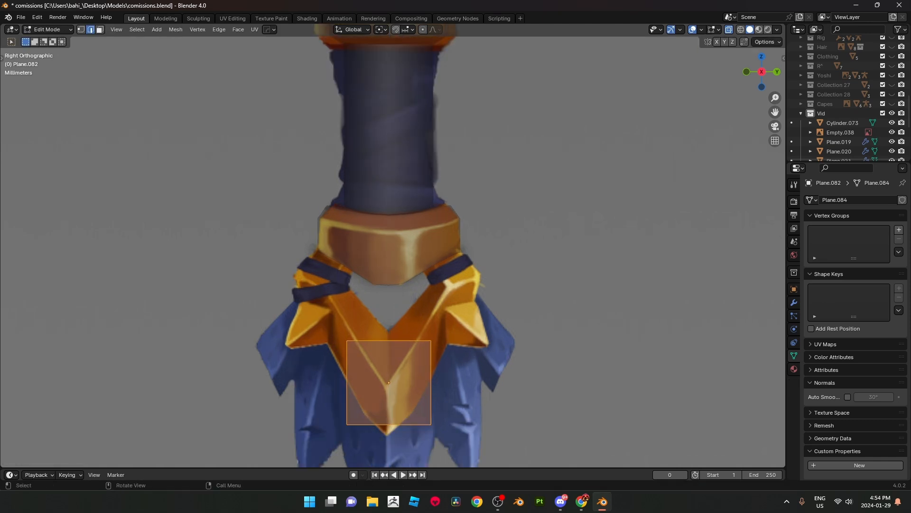
# Step: Add a vertical loop cut through the plane's centre and raise its upper vertex along Z to the V's inner notch
pyautogui.press('Tab')
pyautogui.hotkey('ctrl', 'r')
pyautogui.click(420, 278)
pyautogui.rightClick(420, 278)
pyautogui.press('1')
pyautogui.moveTo(401, 255); pyautogui.dragTo(420, 280)
pyautogui.press('g')
pyautogui.press('z')
pyautogui.click(420, 266)
# Step: Lower the plane's bottom centre vertex 0.002365 m along Z to the V's lower tip
pyautogui.moveTo(397, 349); pyautogui.dragTo(430, 390)
pyautogui.press('g')
pyautogui.press('z')
pyautogui.click(430, 402)
pyautogui.hotkey('ctrl', 'r')
pyautogui.press('Escape')
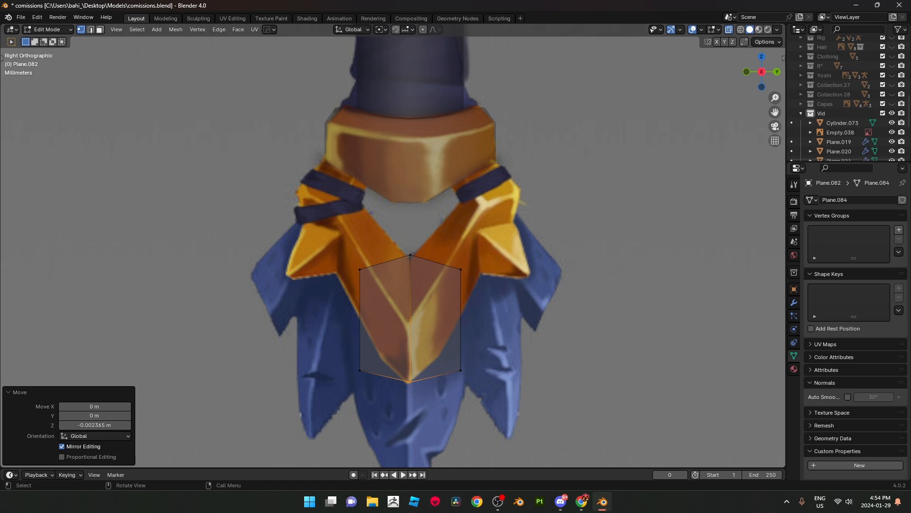
# Step: Delete the plane's outer vertices on the negative Y side, leaving only the positive Y half
pyautogui.moveTo(343, 254); pyautogui.dragTo(375, 389)
pyautogui.press('x')
pyautogui.click(389, 206)
# Step: Move the half plane's two outer vertices inward onto the upper and lower outlines of the gold V's positive Y arm
pyautogui.moveTo(443, 248); pyautogui.dragTo(488, 300)
pyautogui.press('g')
pyautogui.press('z')
pyautogui.click(488, 233)
pyautogui.moveTo(446, 352); pyautogui.dragTo(478, 388)
pyautogui.press('g')
pyautogui.click(458, 373)
pyautogui.moveTo(446, 187); pyautogui.dragTo(476, 217)
pyautogui.press('g')
pyautogui.click(448, 250)
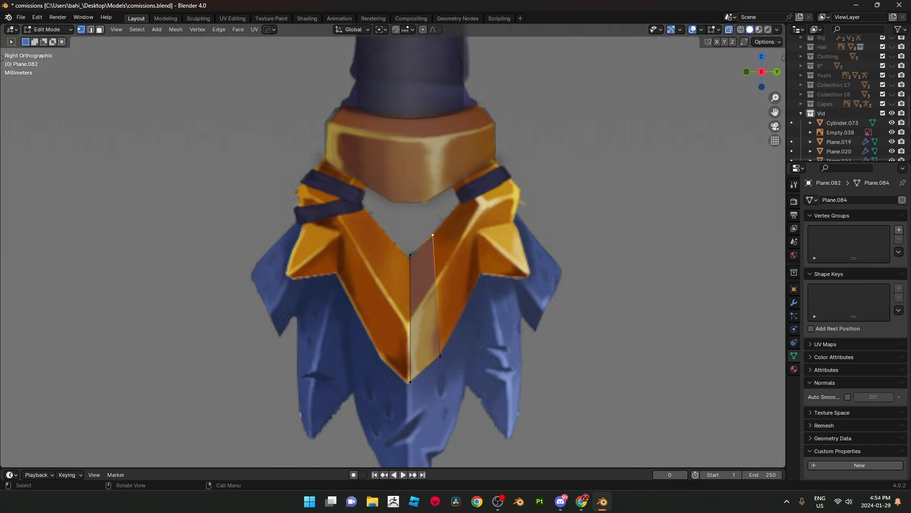
# Step: Extrude the outer edge along the V's arm and place its two vertices at the upper end of the gold piece
pyautogui.press('e')
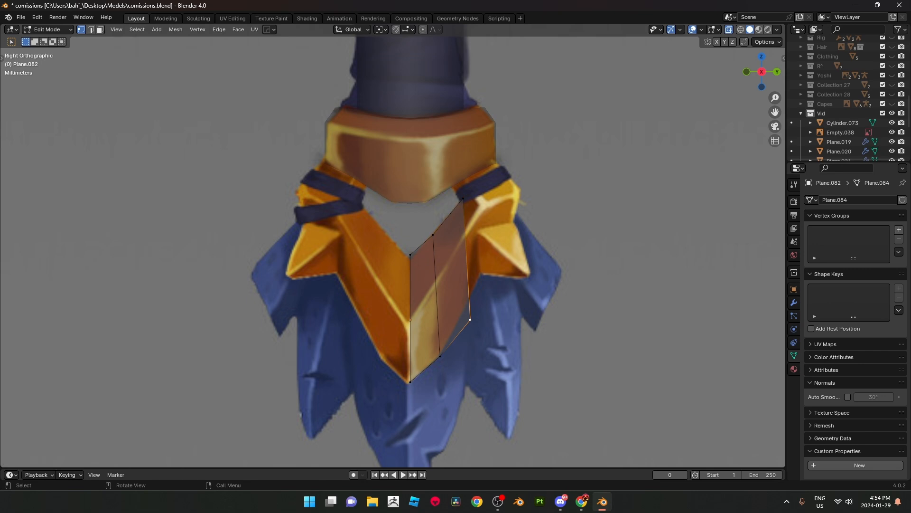
pyautogui.press('Return')
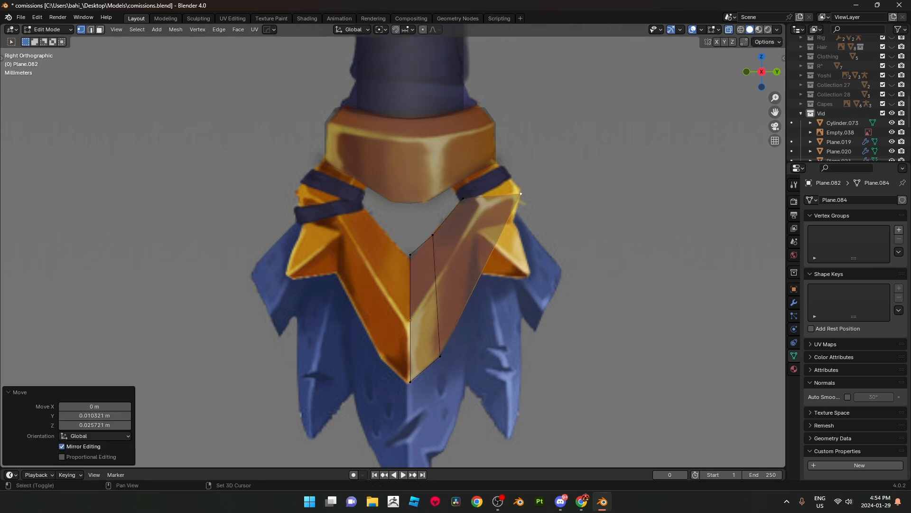
pyautogui.click(463, 198)
pyautogui.press('g')
pyautogui.click(461, 204)
# Step: Extrude the arm's end edge up over the dark strap and shift it -0.003092 m in Y and 0.002336 m in Z
pyautogui.keyDown('shift'); pyautogui.click(520, 194); pyautogui.keyUp('shift')
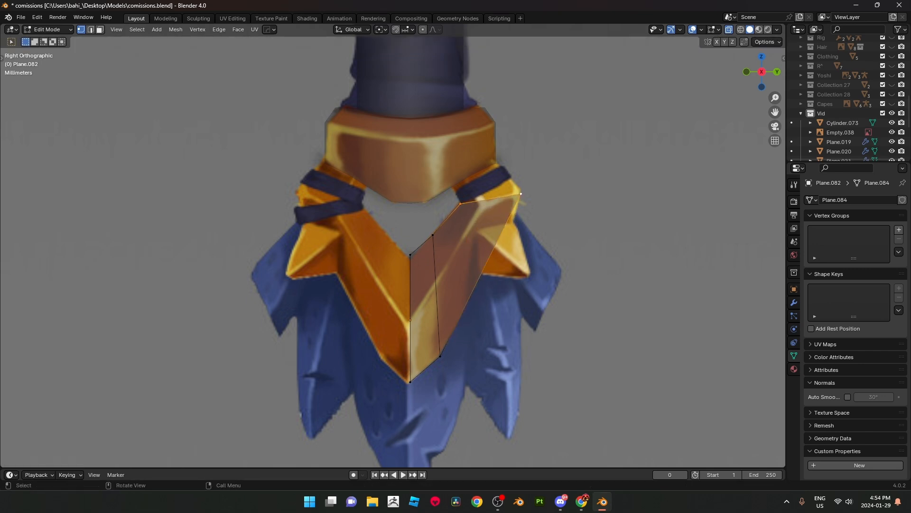
pyautogui.press('e')
pyautogui.click(502, 166)
pyautogui.click(502, 167)
pyautogui.press('g')
pyautogui.click(488, 155)
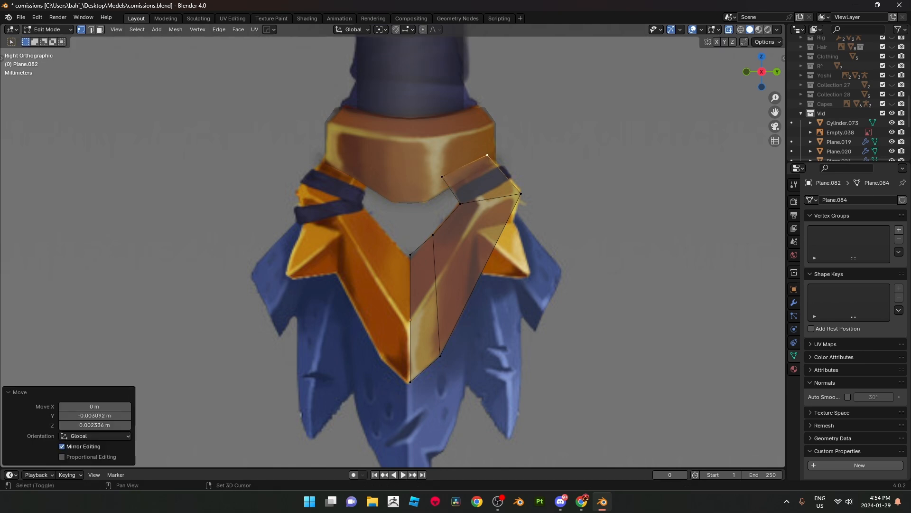
# Step: Add a lengthwise loop cut through the V's arm and move its vertices onto the ridge line in the reference
pyautogui.hotkey('ctrl', 'r')
pyautogui.click(489, 199)
pyautogui.rightClick(489, 199)
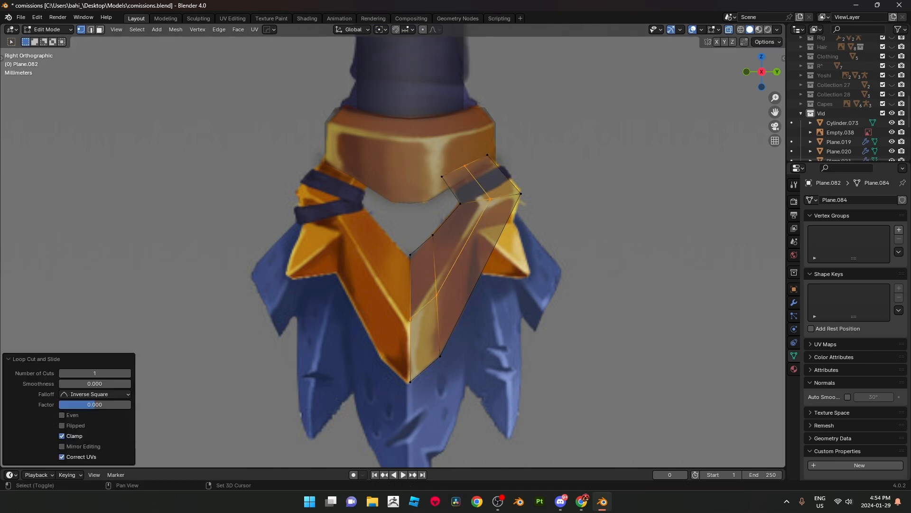
pyautogui.press('g')
pyautogui.click(434, 287)
pyautogui.click(491, 198)
pyautogui.press('g')
pyautogui.click(483, 205)
pyautogui.click(465, 165)
pyautogui.press('g')
pyautogui.click(462, 167)
# Step: Select the V's lengthwise ridge edges and move them outward along X to raise the ridge
pyautogui.press('2')
pyautogui.click(422, 303)
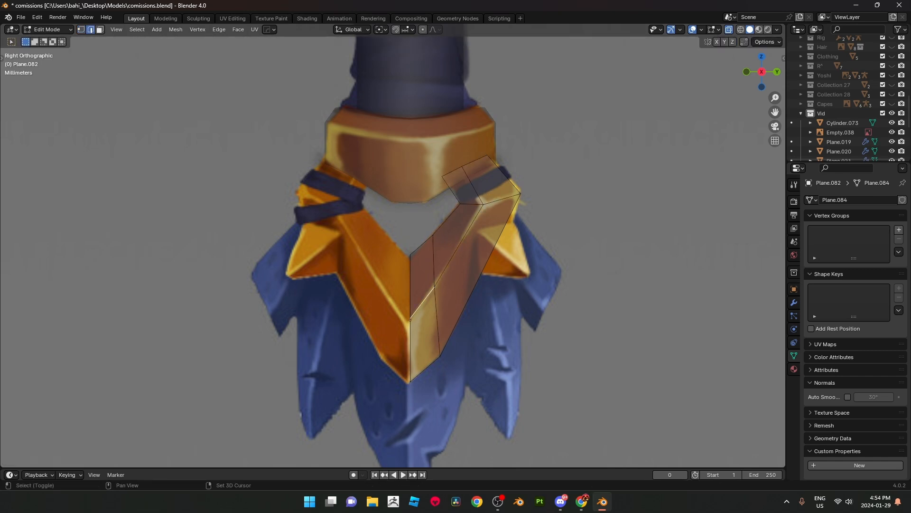
pyautogui.keyDown('shift'); pyautogui.click(473, 186); pyautogui.keyUp('shift')
pyautogui.hotkey('alt', 'z')
pyautogui.moveTo(473, 190); pyautogui.dragTo(431, 222, button='middle')
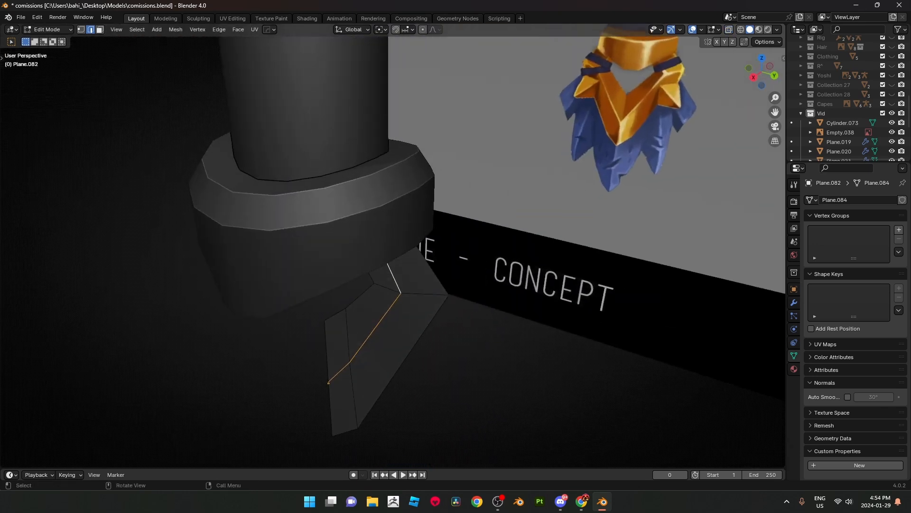
pyautogui.press('g')
pyautogui.press('x')
pyautogui.press('Return')
# Step: Finish editing the V ornament and save the file
pyautogui.press('Tab')
pyautogui.scroll(-4, 393, 266)
pyautogui.moveTo(393, 266); pyautogui.dragTo(446, 257, button='middle')
pyautogui.press('Tab')
pyautogui.press('Tab')
pyautogui.rightClick(470, 249)
pyautogui.click(470, 249)
pyautogui.hotkey('ctrl', 's')
# Step: Mirror the V ornament across the Y axis using the handle cylinder as the mirror object
pyautogui.keyDown('shift'); pyautogui.click(416, 197); pyautogui.keyUp('shift')
pyautogui.scroll(-4, 416, 197)
pyautogui.moveTo(417, 197); pyautogui.dragTo(434, 205, button='middle')
pyautogui.hotkey('alt', 'x')
pyautogui.click(469, 91)
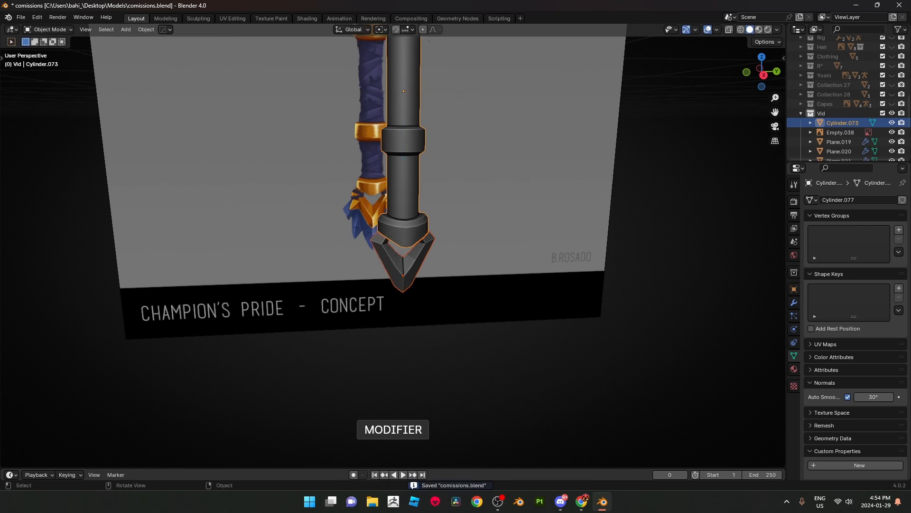
# Step: Examine the mirrored V ornament and the handle from several angles and distances
pyautogui.scroll(4, 427, 257)
pyautogui.click(430, 272)
pyautogui.moveTo(429, 273); pyautogui.dragTo(476, 270, button='middle')
pyautogui.scroll(-6, 476, 271)
pyautogui.click(412, 205)
pyautogui.press('g')
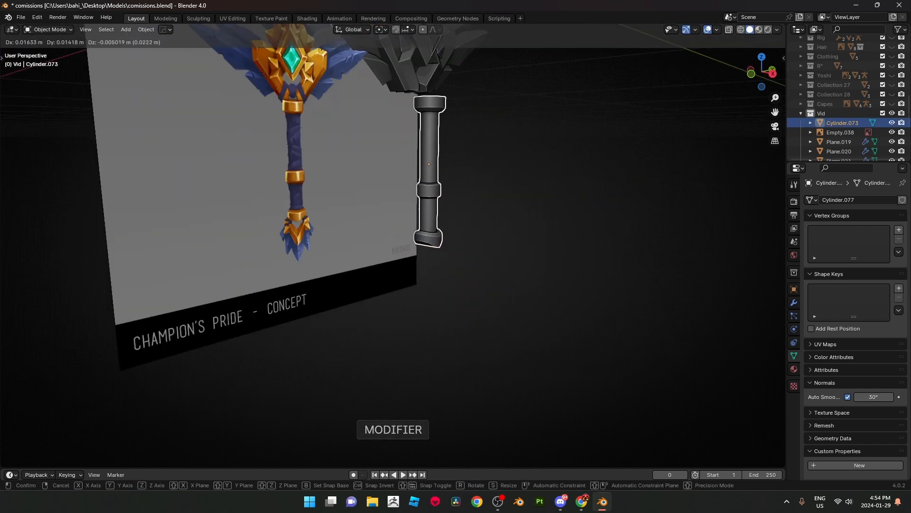
pyautogui.rightClick(356, 191)
pyautogui.scroll(3, 393, 244)
pyautogui.moveTo(393, 244); pyautogui.dragTo(368, 325, button='middle')
pyautogui.scroll(-7, 352, 242)
pyautogui.scroll(-2, 411, 320)
pyautogui.scroll(4, 368, 326)
# Step: Compare the mirrored V ornament with the concept image in the right orthographic view
pyautogui.press('KP_3')
pyautogui.scroll(4, 393, 285)
pyautogui.keyDown('shift'); pyautogui.moveTo(393, 285); pyautogui.dragTo(418, 105, button='middle'); pyautogui.keyUp('shift')
pyautogui.scroll(3, 413, 266)
pyautogui.keyDown('shift'); pyautogui.moveTo(413, 266); pyautogui.dragTo(411, 159, button='middle'); pyautogui.keyUp('shift')
pyautogui.scroll(3, 412, 159)
pyautogui.hotkey('alt', 'z')
pyautogui.scroll(1, 411, 158)
pyautogui.hotkey('alt', 'z')
pyautogui.hotkey('alt', 'z')
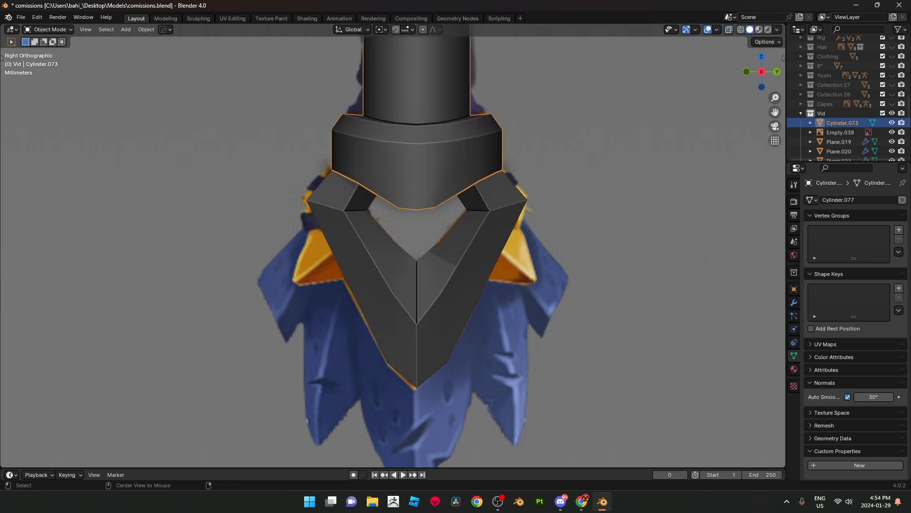
# Step: Try adding two crosswise loop cuts to the upper part of the V's positive Y arm
pyautogui.hotkey('alt', 'z')
pyautogui.click(446, 285)
pyautogui.press('Tab')
pyautogui.hotkey('alt', 'z')
pyautogui.hotkey('ctrl', 'r')
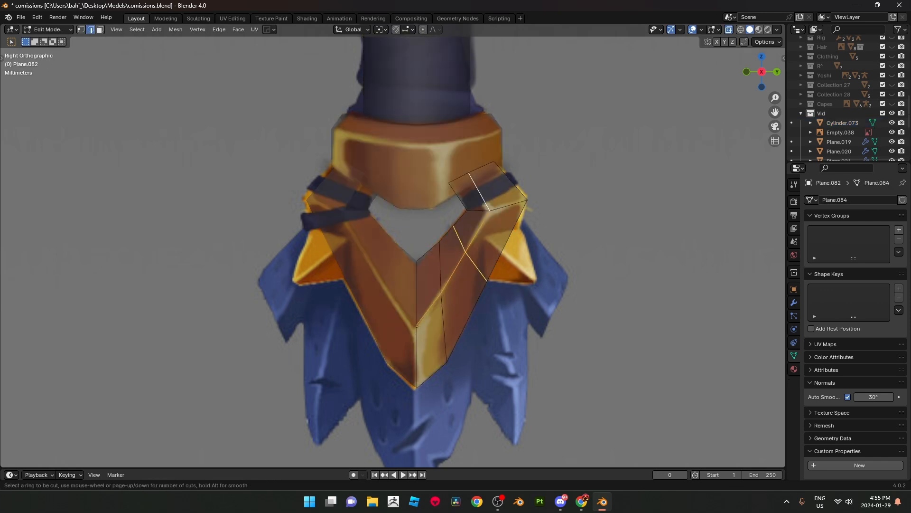
pyautogui.click(509, 249)
pyautogui.rightClick(509, 249)
pyautogui.hotkey('ctrl', 'r')
pyautogui.click(520, 235)
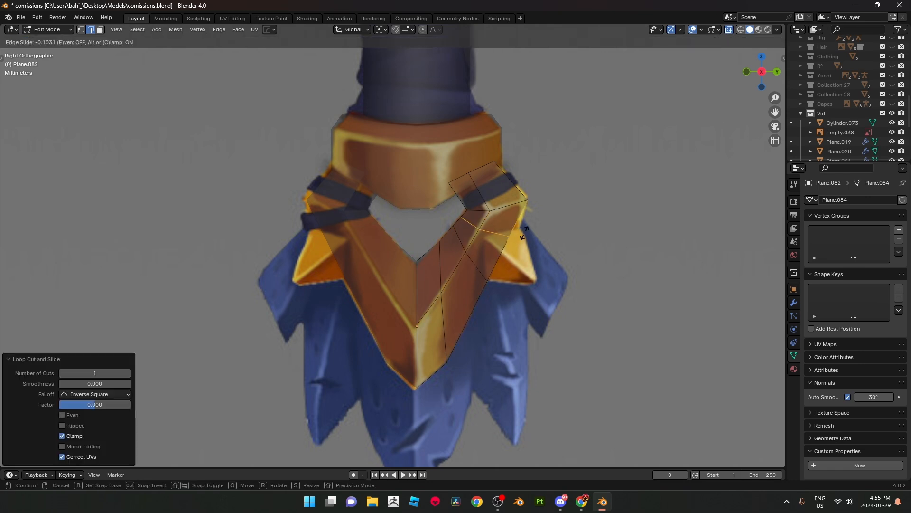
pyautogui.rightClick(525, 232)
pyautogui.hotkey('ctrl', 'z')
pyautogui.hotkey('ctrl', 'z')
pyautogui.press('Tab')
pyautogui.hotkey('alt', 'z')
# Step: Add a 2 m plane and move it down in Z to the lower end of the sword's handle
pyautogui.scroll(-4, 524, 233)
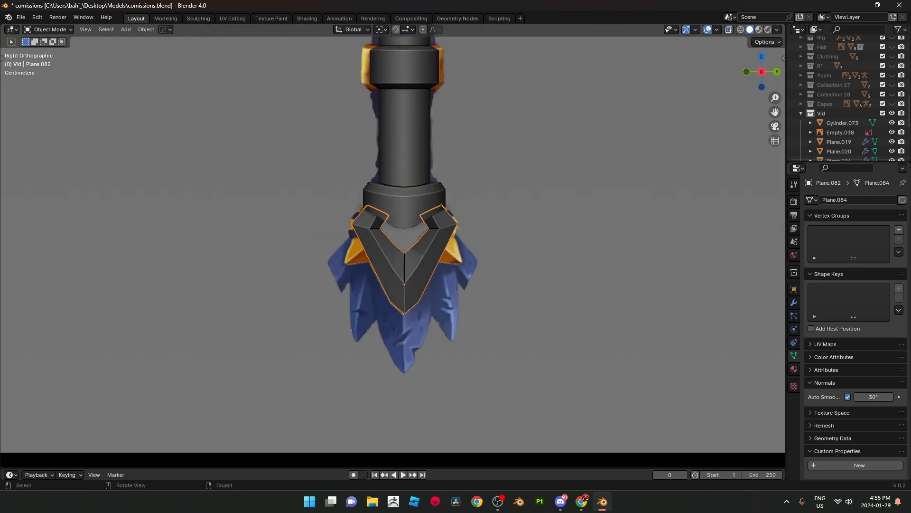
pyautogui.scroll(-3, 441, 180)
pyautogui.hotkey('shift', 'a')
pyautogui.moveTo(444, 179)
pyautogui.click(546, 175)
pyautogui.scroll(-3, 546, 175)
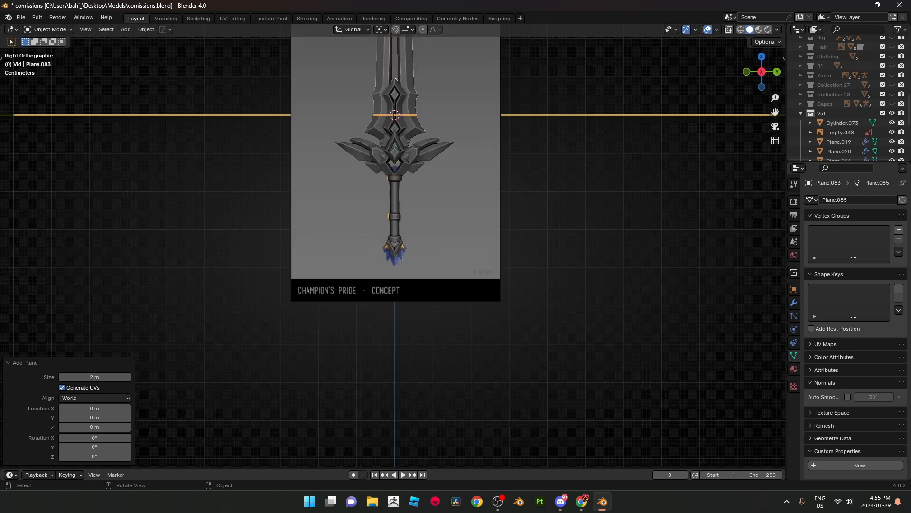
pyautogui.press('g')
pyautogui.press('z')
pyautogui.click(605, 264)
# Step: Scale the new plane down to about the ornament's width and shift it 0.012444 m in Z to the gold spikes' height
pyautogui.press('s')
pyautogui.click(416, 270)
pyautogui.scroll(4, 416, 270)
pyautogui.press('s')
pyautogui.click(469, 274)
pyautogui.scroll(4, 470, 276)
pyautogui.press('g')
pyautogui.press('z')
pyautogui.click(472, 253)
# Step: Rotate the plane 90° about Y to face the side view and scale it by 0.222
pyautogui.write('r')
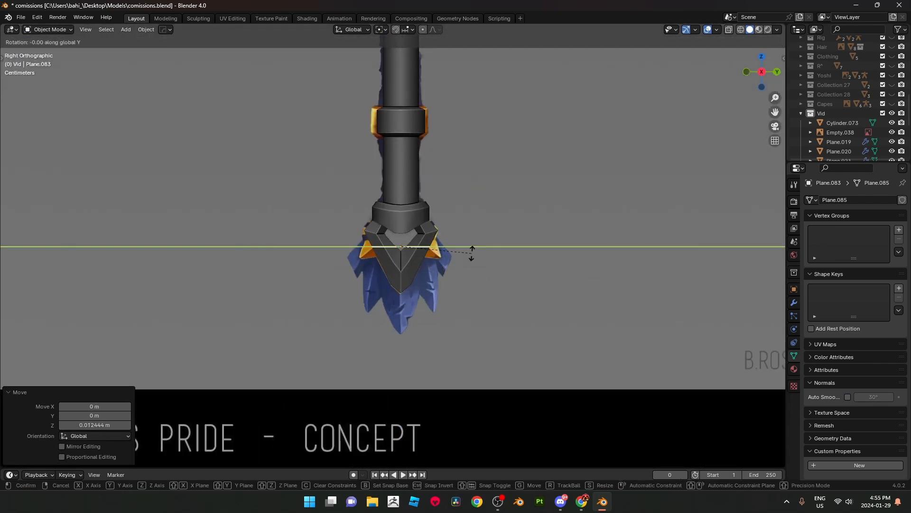
pyautogui.write('y90')
pyautogui.click(471, 254)
pyautogui.press('s')
pyautogui.click(459, 251)
pyautogui.scroll(4, 459, 252)
pyautogui.hotkey('alt', 'z')
pyautogui.hotkey('alt', 'z')
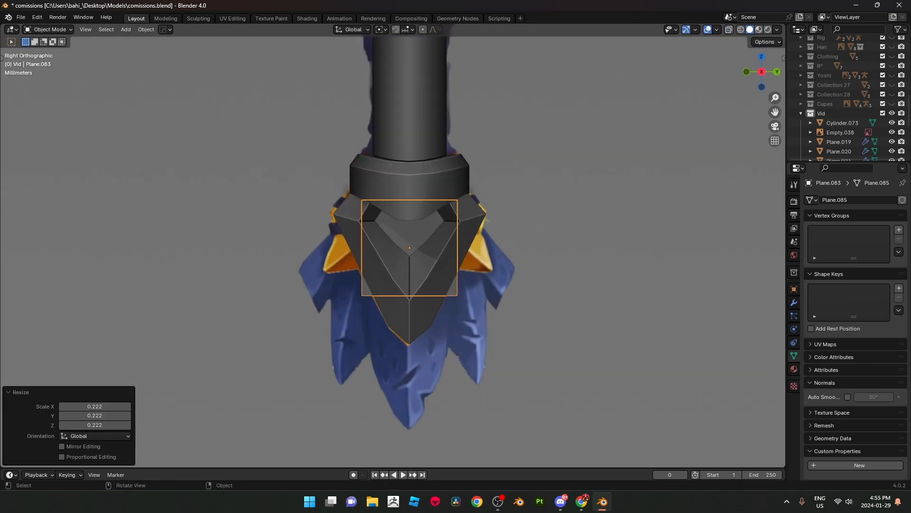
# Step: Move the plane over the small gold spike on the positive Y side and scale it to the spike's size
pyautogui.keyDown('shift'); pyautogui.moveTo(560, 266); pyautogui.dragTo(536, 250, button='middle'); pyautogui.keyUp('shift')
pyautogui.press('g')
pyautogui.click(598, 257)
pyautogui.press('s')
pyautogui.click(517, 248)
# Step: Move the plane's two lower vertices onto the lower corners of the gold spike in the reference
pyautogui.press('Tab')
pyautogui.hotkey('alt', 'z')
pyautogui.scroll(2, 449, 240)
pyautogui.press('1')
pyautogui.click(502, 261)
pyautogui.press('g')
pyautogui.click(503, 263)
pyautogui.click(447, 262)
pyautogui.press('g')
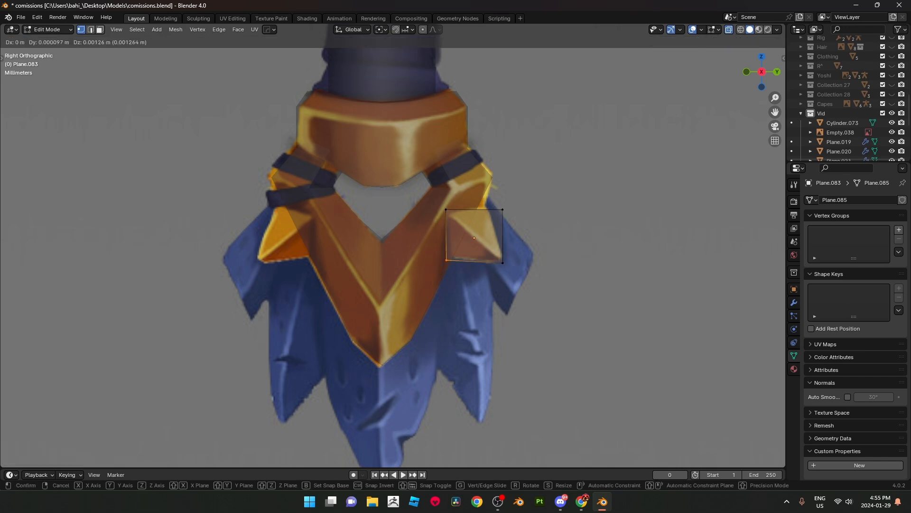
pyautogui.click(452, 259)
# Step: Fit the plane's upper vertices to the spike's outline and connect the upper inner and lower outer corners with a diagonal edge
pyautogui.scroll(3, 455, 257)
pyautogui.click(583, 183)
pyautogui.press('g')
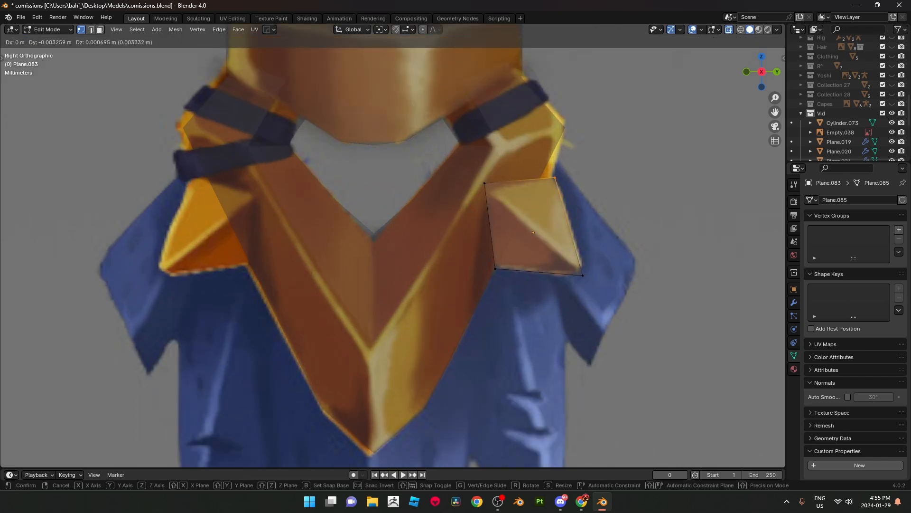
pyautogui.click(547, 171)
pyautogui.click(485, 183)
pyautogui.press('g')
pyautogui.click(480, 187)
pyautogui.moveTo(582, 190); pyautogui.dragTo(582, 191)
pyautogui.press('g')
pyautogui.click(591, 197)
pyautogui.click(583, 275)
pyautogui.hotkey('alt', 'z')
pyautogui.press('Tab')
# Step: Move the spike plane along positive X so that it sits against the side of the V ornament
pyautogui.moveTo(583, 276); pyautogui.dragTo(721, 237, button='middle')
pyautogui.scroll(2, 520, 291)
pyautogui.press('g')
pyautogui.press('x')
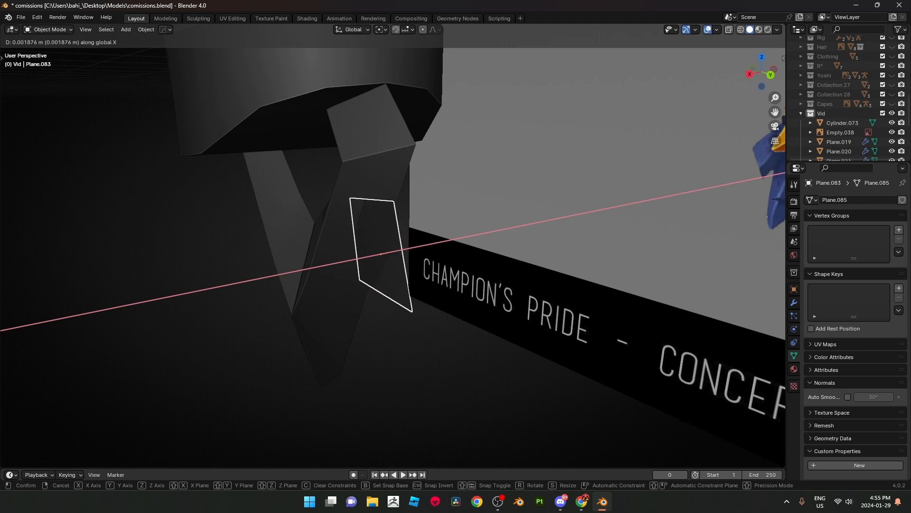
pyautogui.click(367, 257)
# Step: Move the spike's diagonal edge outward along X to form a raised ridge
pyautogui.press('Tab')
pyautogui.press('2')
pyautogui.press('g')
pyautogui.press('x')
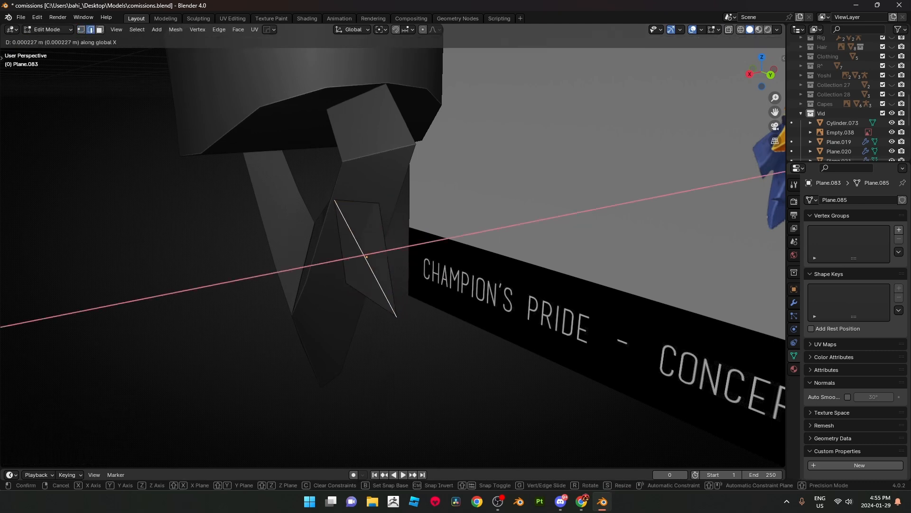
pyautogui.click(367, 257)
pyautogui.press('Tab')
pyautogui.moveTo(367, 257); pyautogui.dragTo(413, 257, button='middle')
pyautogui.scroll(-5, 393, 252)
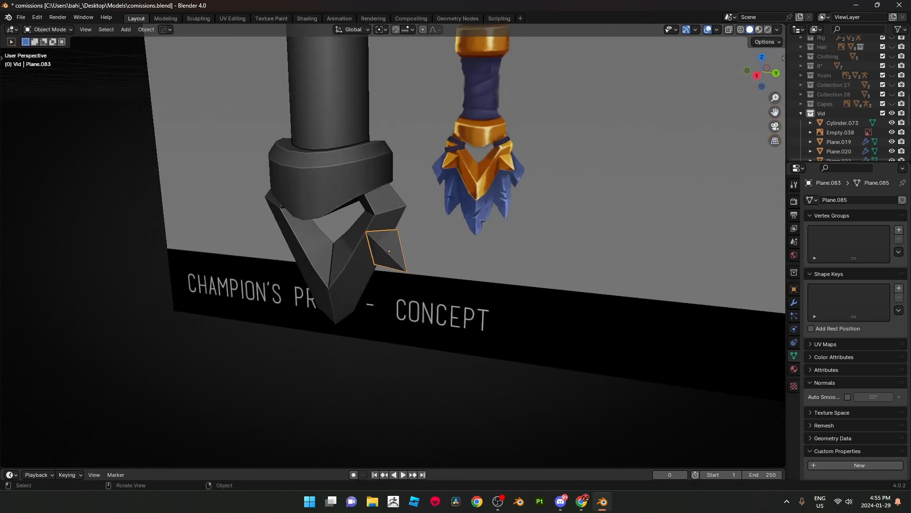
# Step: Mirror the spike across the Y axis using the handle cylinder as the mirror object
pyautogui.keyDown('shift'); pyautogui.click(340, 174); pyautogui.keyUp('shift')
pyautogui.hotkey('alt', 'x')
pyautogui.scroll(-4, 375, 199)
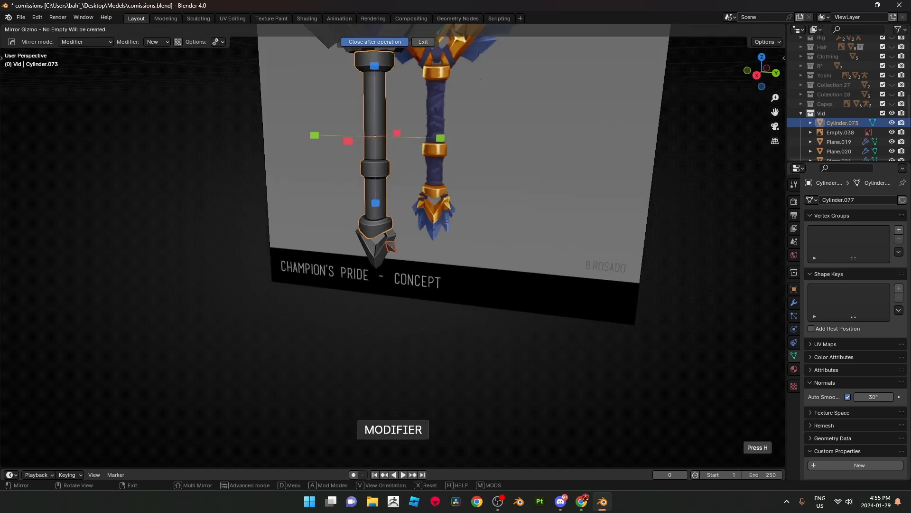
pyautogui.click(441, 138)
pyautogui.scroll(4, 391, 246)
# Step: Enable the X axis in the spike's Mirror modifier as well, so it repeats on the sword's back
pyautogui.click(391, 247)
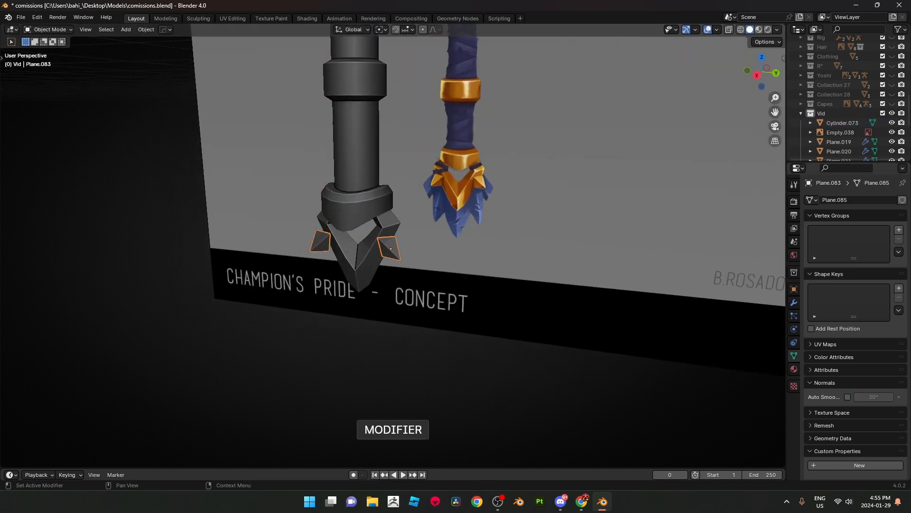
pyautogui.click(794, 302)
pyautogui.moveTo(546, 247)
pyautogui.mouseDown(button='middle')
pyautogui.moveTo(427, 244)
pyautogui.moveTo(565, 249)
pyautogui.moveTo(535, 251)
pyautogui.mouseUp(button='middle')
pyautogui.scroll(4, 531, 249)
pyautogui.scroll(-4, 532, 249)
pyautogui.scroll(2, 565, 249)
pyautogui.scroll(2, 393, 247)
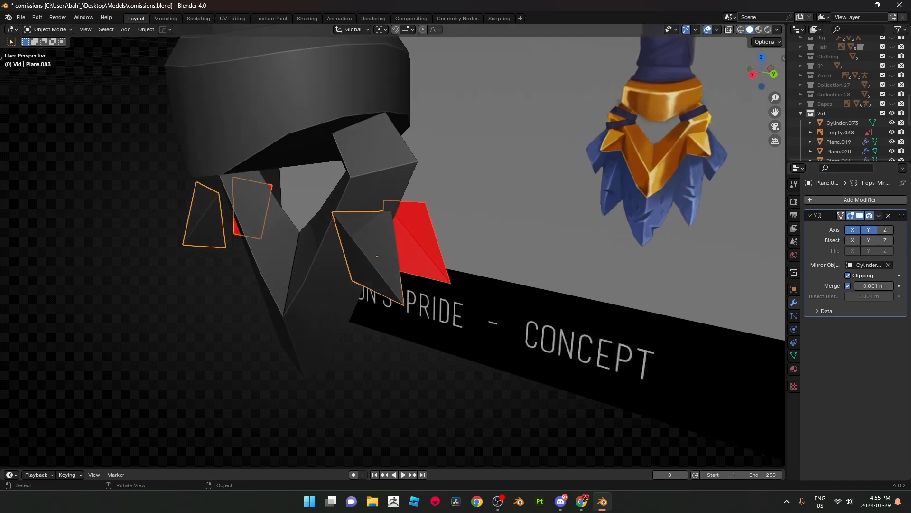
# Step: Extrude the spike's open border edges along X toward the mirrored back half to give the spike thickness
pyautogui.press('Tab')
pyautogui.moveTo(394, 246); pyautogui.dragTo(337, 214, button='middle')
pyautogui.keyDown('shift'); pyautogui.click(393, 235); pyautogui.keyUp('shift')
pyautogui.keyDown('shift'); pyautogui.click(368, 272); pyautogui.keyUp('shift')
pyautogui.press('e')
pyautogui.press('x')
pyautogui.click(285, 252)
pyautogui.scroll(-4, 285, 252)
pyautogui.scroll(3, 337, 214)
pyautogui.moveTo(341, 265); pyautogui.dragTo(309, 209, button='middle')
pyautogui.scroll(-4, 309, 209)
pyautogui.press('Tab')
# Step: Enable X-axis mirroring for the V ornament and move it about 0.002 m along X, away from its mirrored back half
pyautogui.click(318, 292)
pyautogui.moveTo(319, 292); pyautogui.dragTo(251, 296, button='middle')
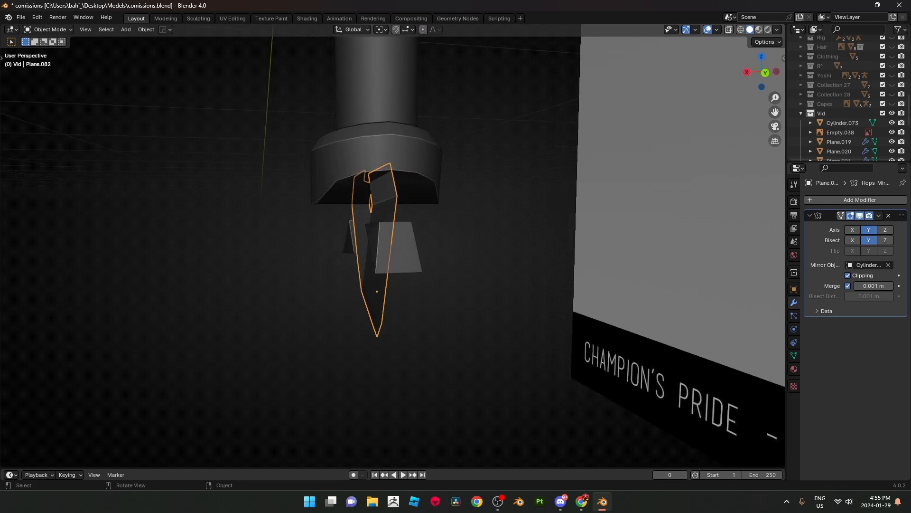
pyautogui.press('g')
pyautogui.press('x')
pyautogui.press('Return')
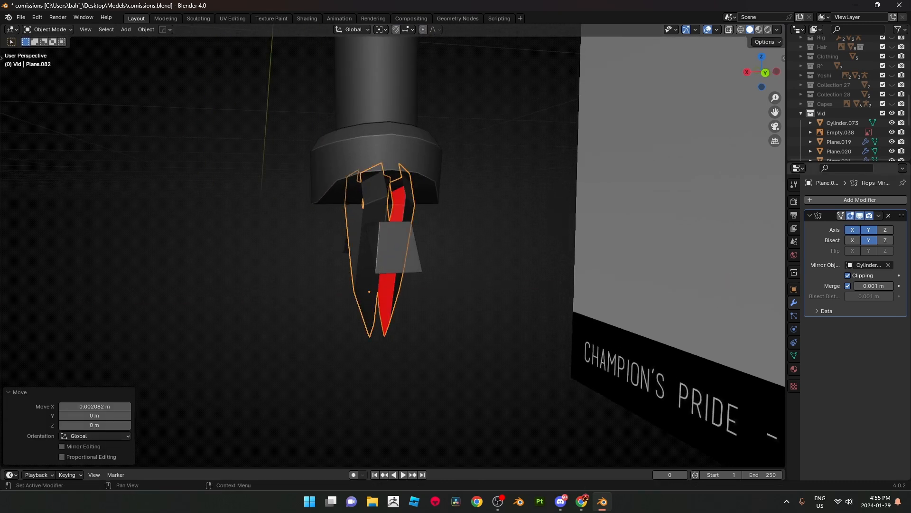
# Step: Extrude the V ornament's open border edges along X toward the mirrored back half to give the ornament thickness
pyautogui.scroll(1, 375, 200)
pyautogui.press('Tab')
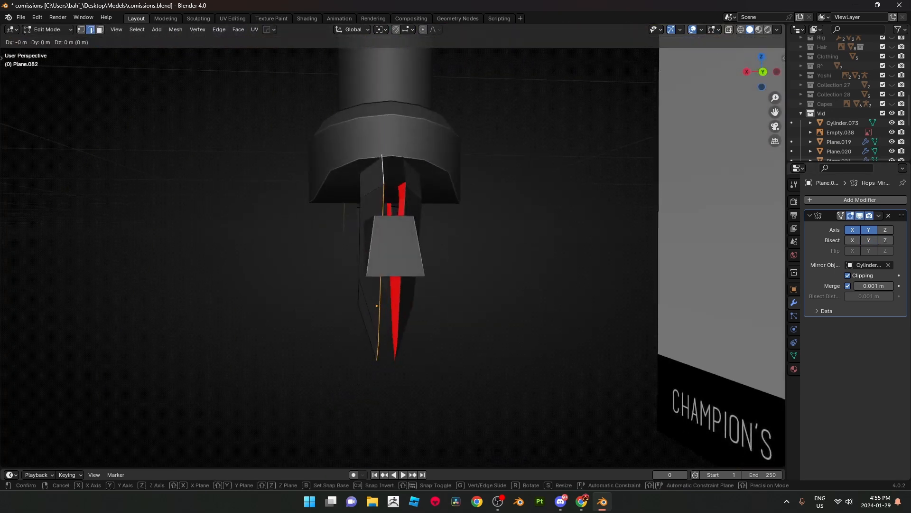
pyautogui.press('f')
pyautogui.press('Tab')
pyautogui.moveTo(379, 247); pyautogui.dragTo(399, 211, button='middle')
pyautogui.scroll(4, 380, 238)
pyautogui.press('Tab')
pyautogui.hotkey('alt', 'z')
pyautogui.hotkey('alt', 'z')
pyautogui.press('e')
pyautogui.press('x')
pyautogui.click(380, 218)
pyautogui.press('Tab')
pyautogui.scroll(-4, 379, 218)
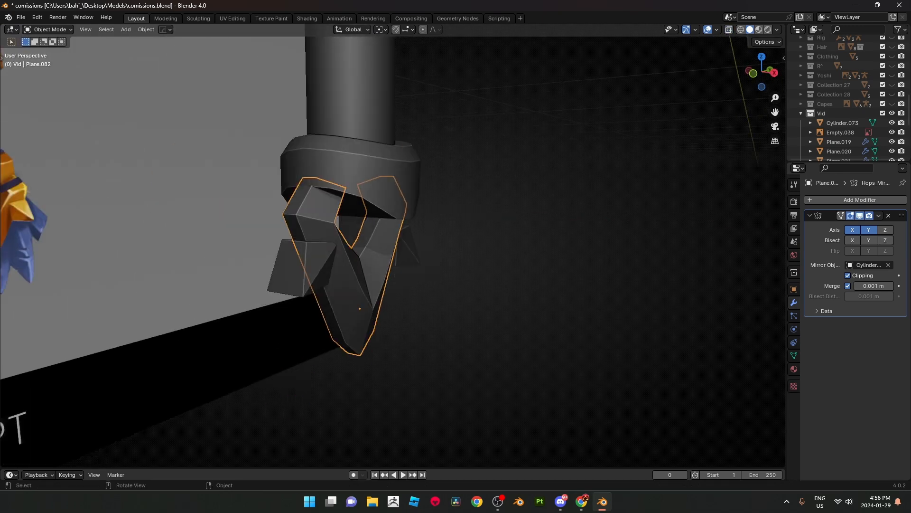
# Step: Merge the V ornament's duplicate vertices by distance and save the file
pyautogui.press('Tab')
pyautogui.press('m')
pyautogui.click(394, 286)
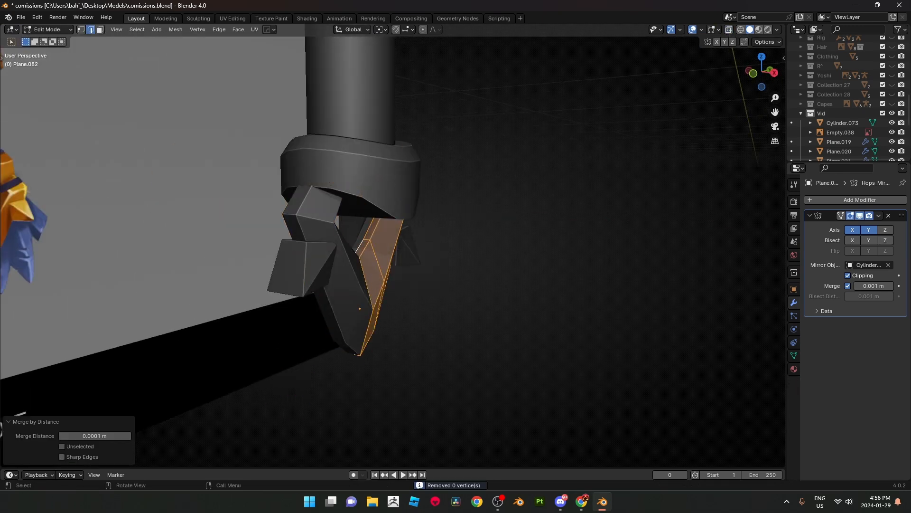
pyautogui.press('KP_3')
pyautogui.press('Tab')
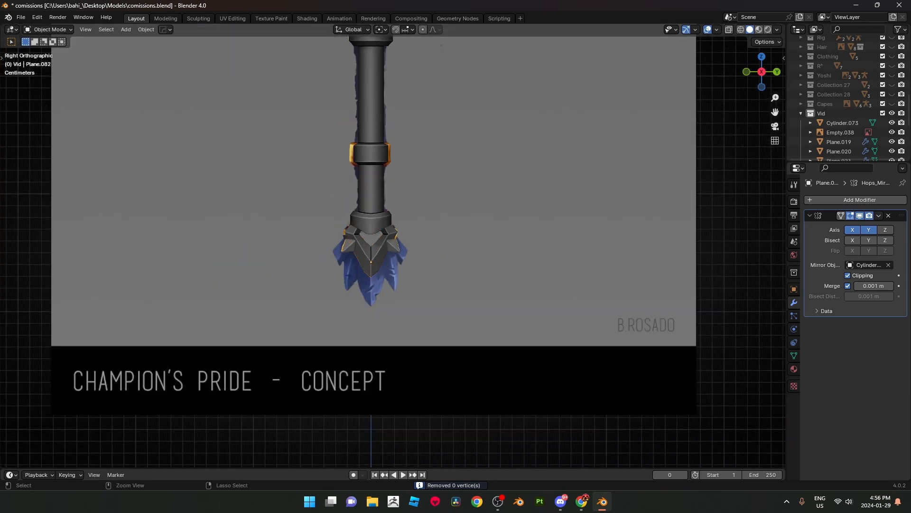
pyautogui.hotkey('ctrl', 's')
# Step: Move the side spike's upper inner corner vertex along X to meet the V ornament
pyautogui.scroll(14, 393, 244)
pyautogui.click(393, 245)
pyautogui.press('Tab')
pyautogui.hotkey('alt', 'z')
pyautogui.press('1')
pyautogui.moveTo(352, 202); pyautogui.dragTo(286, 157)
pyautogui.hotkey('alt', 'z')
pyautogui.moveTo(286, 157); pyautogui.dragTo(243, 192, button='middle')
pyautogui.hotkey('alt', 'z')
pyautogui.hotkey('alt', 'z')
pyautogui.press('g')
pyautogui.press('x')
pyautogui.click(248, 191)
# Step: Mark the side spike's diagonal ridge edge as sharp
pyautogui.press('2')
pyautogui.click(328, 285)
pyautogui.rightClick(448, 231)
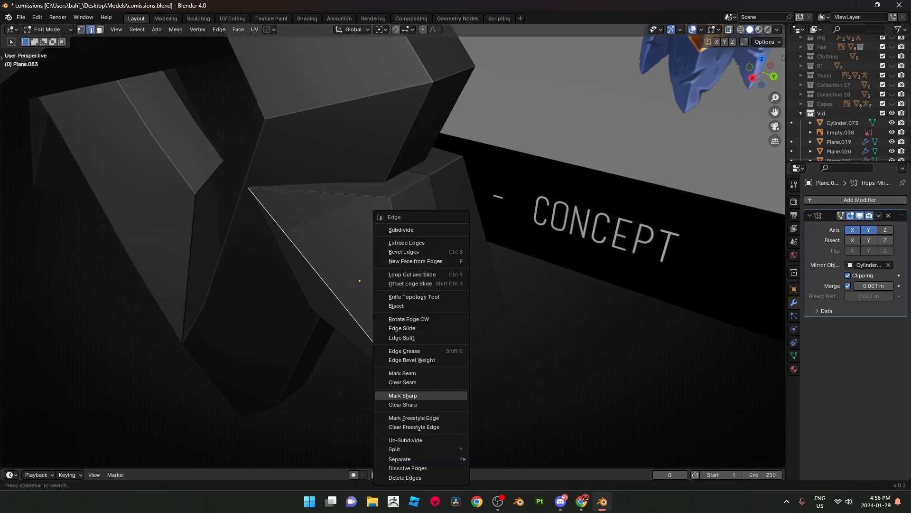
pyautogui.click(403, 395)
pyautogui.scroll(-3, 403, 380)
pyautogui.press('Tab')
pyautogui.moveTo(403, 370)
pyautogui.mouseDown(button='middle')
pyautogui.moveTo(449, 332)
pyautogui.moveTo(409, 363)
pyautogui.mouseUp(button='middle')
# Step: Compare the handle, its bands and the lower ornament with the concept image in the right side view
pyautogui.press('Tab')
pyautogui.press('1')
pyautogui.scroll(-2, 394, 237)
pyautogui.press('KP_3')
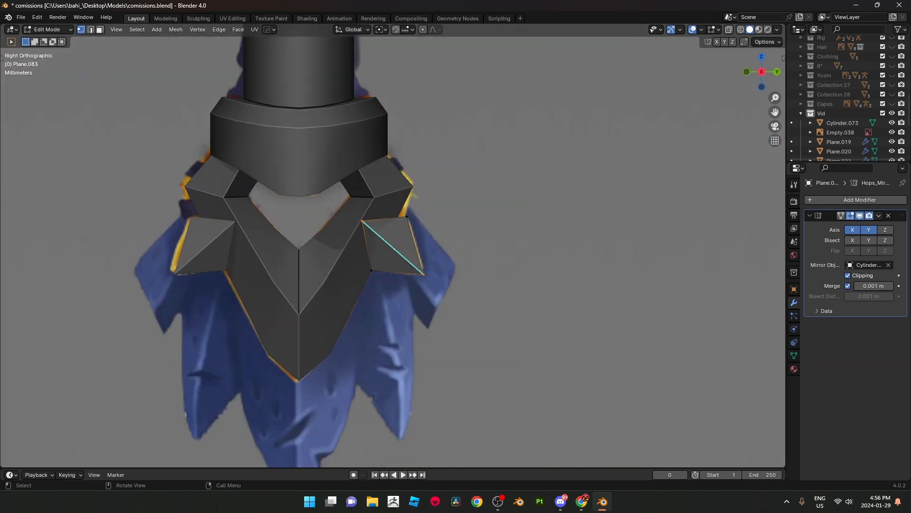
pyautogui.press('Tab')
pyautogui.scroll(-9, 393, 245)
pyautogui.scroll(4, 393, 245)
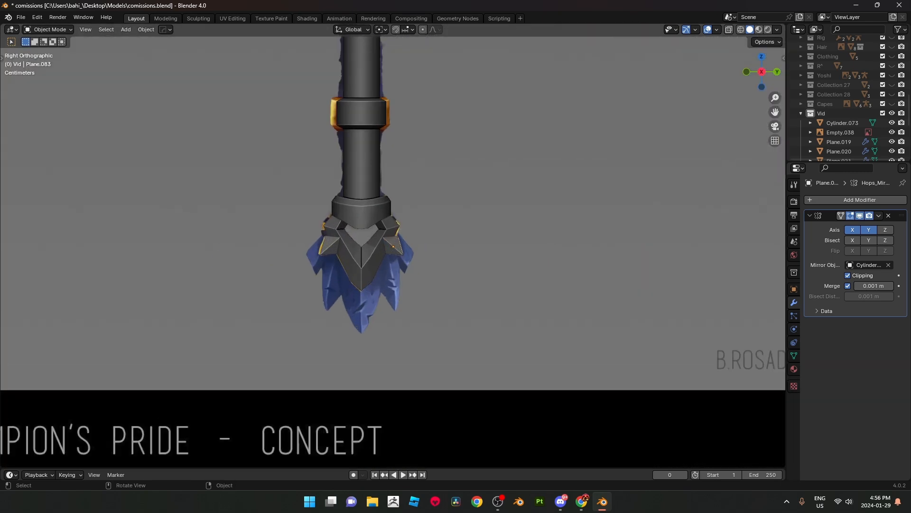
pyautogui.scroll(4, 394, 245)
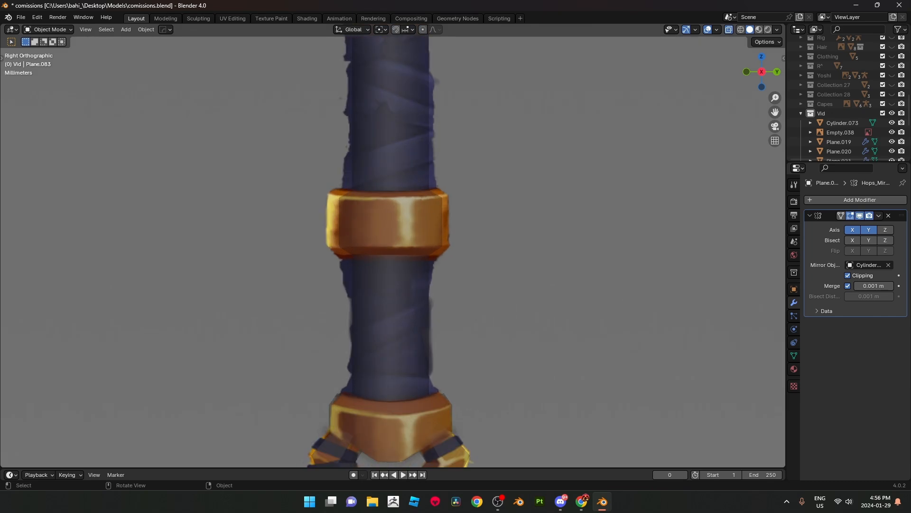
pyautogui.scroll(-5, 393, 245)
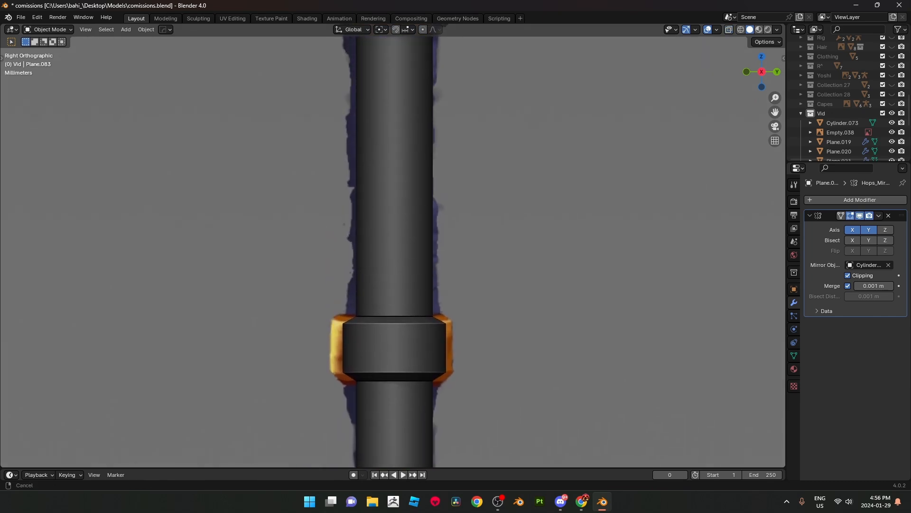
pyautogui.scroll(4, 399, 296)
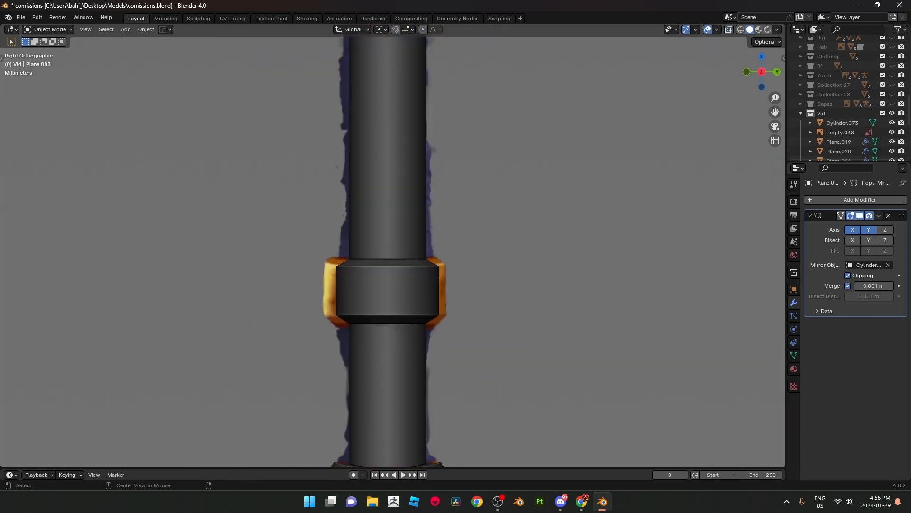
pyautogui.click(392, 289)
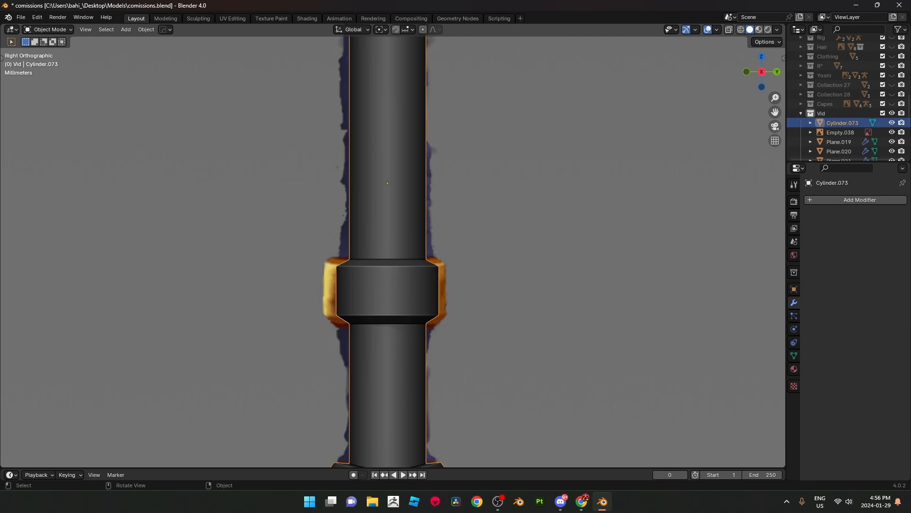
pyautogui.scroll(3, 394, 245)
pyautogui.hotkey('alt', 'z')
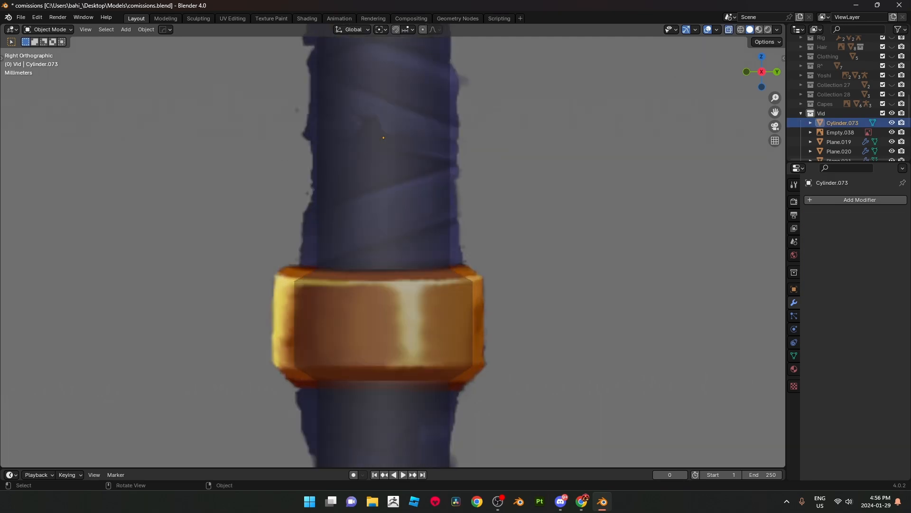
pyautogui.scroll(-6, 393, 245)
pyautogui.hotkey('alt', 'z')
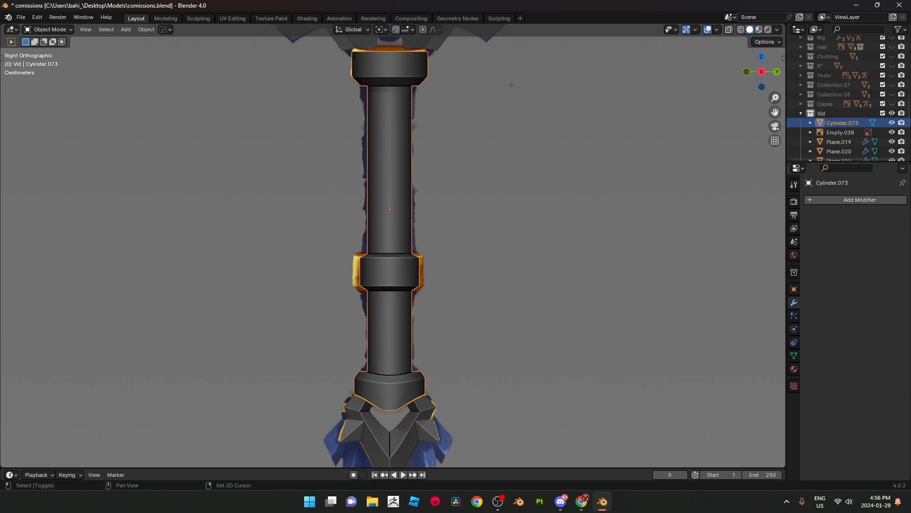
pyautogui.keyDown('shift'); pyautogui.moveTo(394, 346); pyautogui.dragTo(395, 151, button='middle'); pyautogui.keyUp('shift')
pyautogui.scroll(3, 393, 246)
pyautogui.scroll(-5, 393, 246)
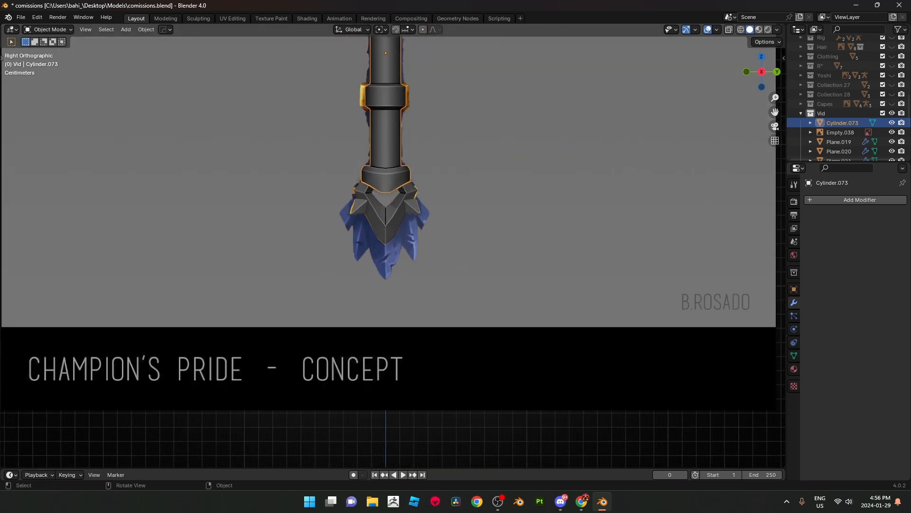
pyautogui.hotkey('alt', 'a')
pyautogui.scroll(-5, 393, 245)
pyautogui.scroll(8, 393, 245)
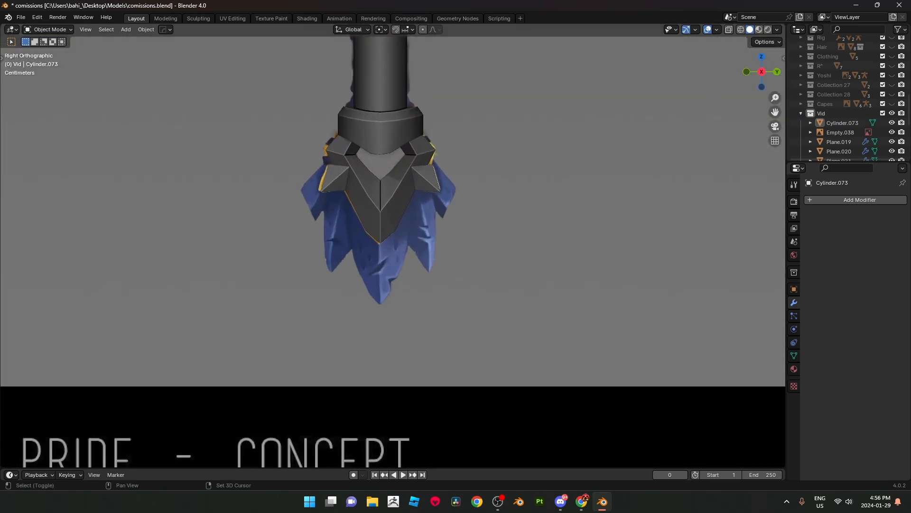
# Step: Add a plane, move it down along Z to the blue feathers, and rotate it 90° about Y
pyautogui.hotkey('shift', 'a')
pyautogui.click(503, 156)
pyautogui.scroll(-8, 504, 156)
pyautogui.press('g')
pyautogui.press('z')
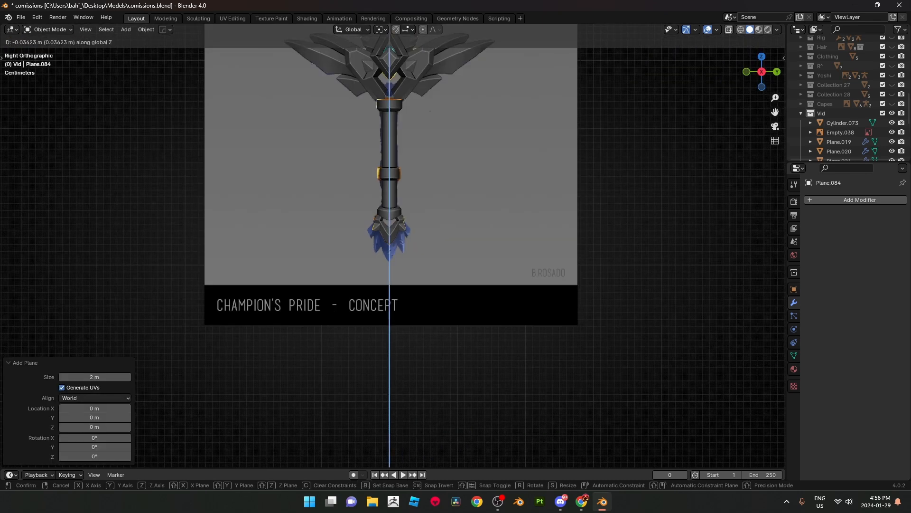
pyautogui.click(389, 245)
pyautogui.write('ry90')
pyautogui.press('Return')
# Step: Scale the new plane down to fit over the tip of the V ornament
pyautogui.scroll(-7, 617, 259)
pyautogui.press('s')
pyautogui.click(411, 247)
pyautogui.scroll(6, 522, 223)
pyautogui.press('s')
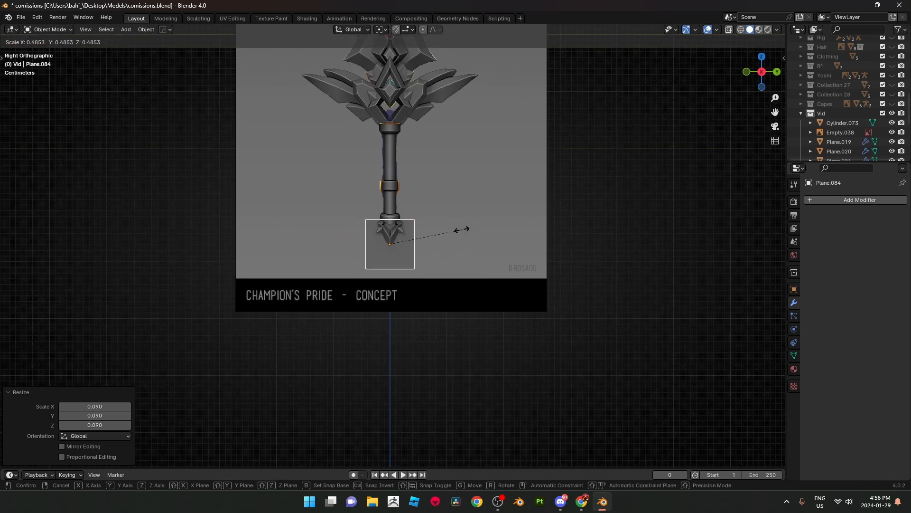
pyautogui.press('Escape')
pyautogui.scroll(9, 469, 229)
pyautogui.press('s')
pyautogui.click(389, 242)
pyautogui.scroll(2, 389, 242)
# Step: Split the plane down its centre, delete one half, and mirror the remaining half across the Y axis
pyautogui.press('Tab')
pyautogui.click(368, 271)
pyautogui.rightClick(368, 272)
pyautogui.moveTo(359, 302); pyautogui.dragTo(331, 181)
pyautogui.press('x')
pyautogui.click(441, 171)
pyautogui.press('a')
pyautogui.hotkey('alt', 'x')
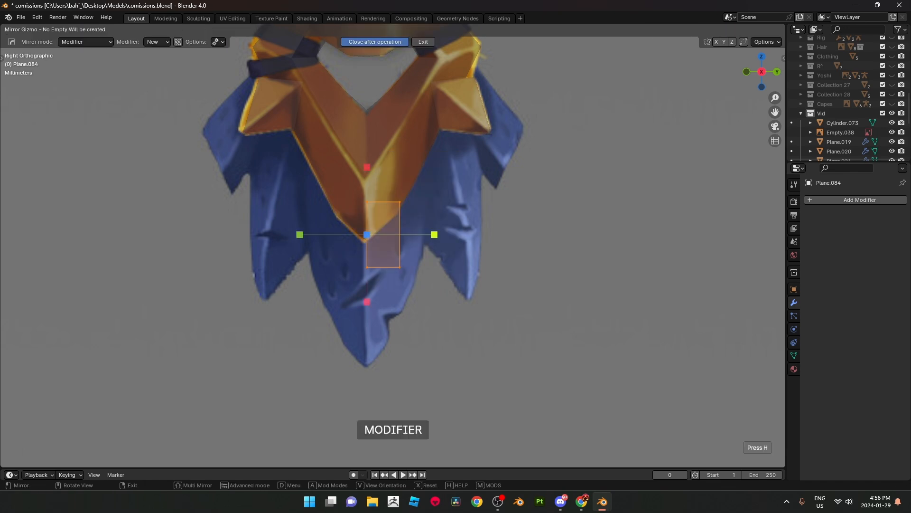
pyautogui.click(433, 234)
# Step: Move the plane's lower centre vertex down to the middle feather's tip and its lower outer vertex onto the feather's outline
pyautogui.scroll(2, 418, 240)
pyautogui.click(356, 277)
pyautogui.keyDown('shift'); pyautogui.moveTo(355, 277); pyautogui.dragTo(364, 240, button='middle'); pyautogui.keyUp('shift')
pyautogui.press('g')
pyautogui.press('z')
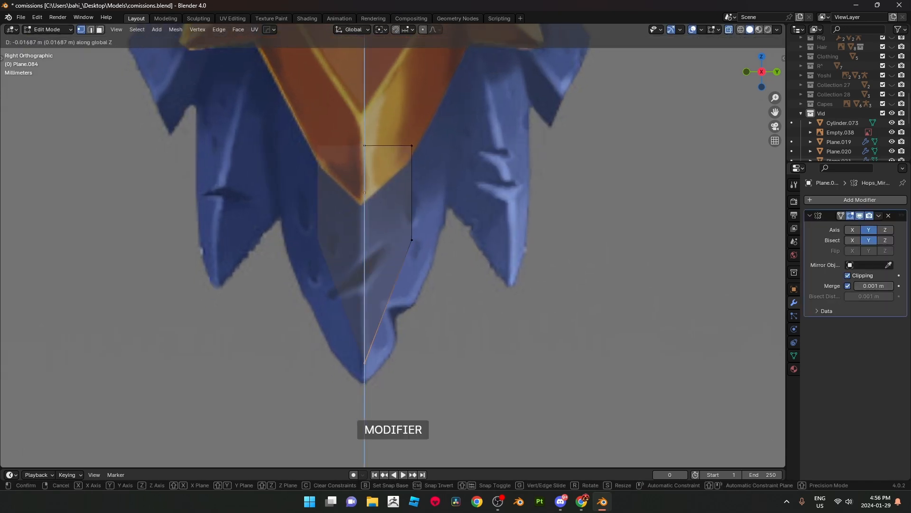
pyautogui.click(365, 378)
pyautogui.click(411, 240)
pyautogui.press('g')
pyautogui.click(398, 348)
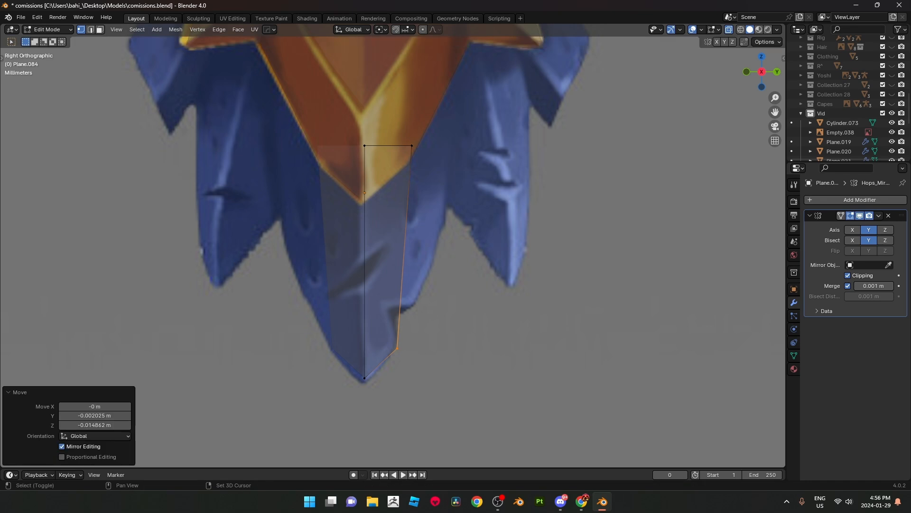
# Step: Lower the plane's upper edge along Z and fit its outer and centre vertices to the middle feather's outline
pyautogui.moveTo(331, 123); pyautogui.dragTo(431, 164)
pyautogui.press('g')
pyautogui.press('z')
pyautogui.click(429, 290)
pyautogui.moveTo(429, 290); pyautogui.dragTo(402, 262)
pyautogui.press('g')
pyautogui.click(421, 290)
pyautogui.click(364, 272)
pyautogui.press('g')
pyautogui.press('z')
pyautogui.click(364, 287)
# Step: Extrude the upper edge upward in several segments along the middle feather's outline until it reaches behind the V ornament
pyautogui.keyDown('shift'); pyautogui.click(421, 290); pyautogui.keyUp('shift')
pyautogui.keyDown('shift'); pyautogui.moveTo(421, 290); pyautogui.dragTo(412, 345, button='middle'); pyautogui.keyUp('shift')
pyautogui.press('e')
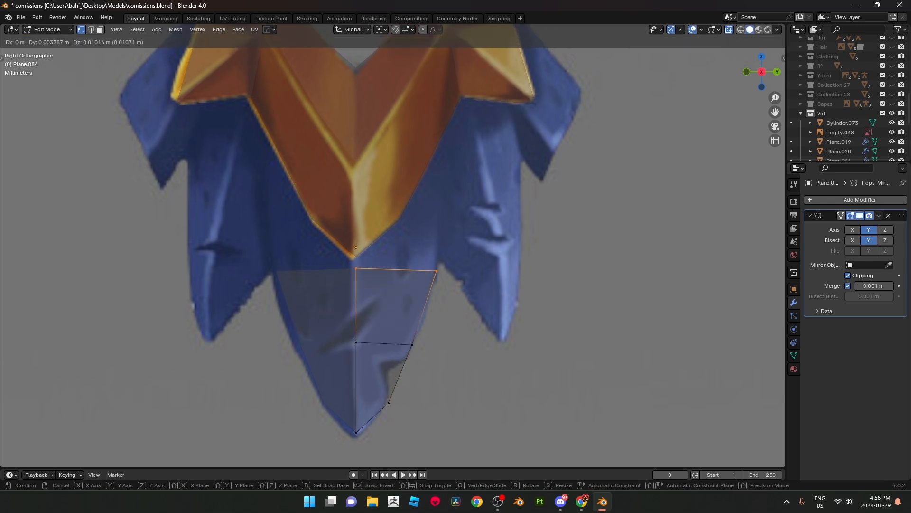
pyautogui.click(436, 271)
pyautogui.press('e')
pyautogui.click(439, 255)
pyautogui.keyDown('shift'); pyautogui.moveTo(439, 255); pyautogui.dragTo(428, 274, button='middle'); pyautogui.keyUp('shift')
pyautogui.press('e')
pyautogui.press('Return')
pyautogui.press('e')
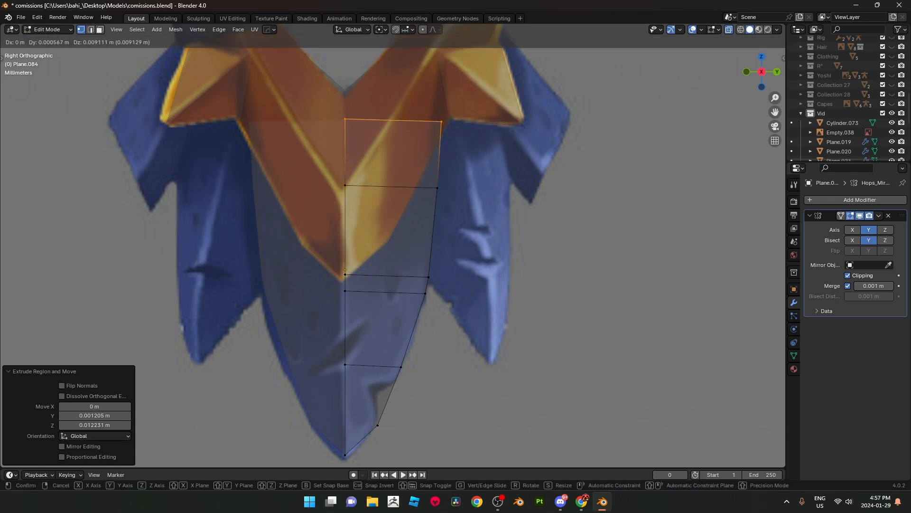
pyautogui.click(439, 120)
# Step: Extrude the mesh's upper outer edges sideways over the side feather, rotate them -13°, and move them into place
pyautogui.click(429, 277)
pyautogui.keyDown('ctrl'); pyautogui.click(440, 121); pyautogui.keyUp('ctrl')
pyautogui.keyDown('shift'); pyautogui.moveTo(440, 122); pyautogui.dragTo(375, 129, button='middle'); pyautogui.keyUp('shift')
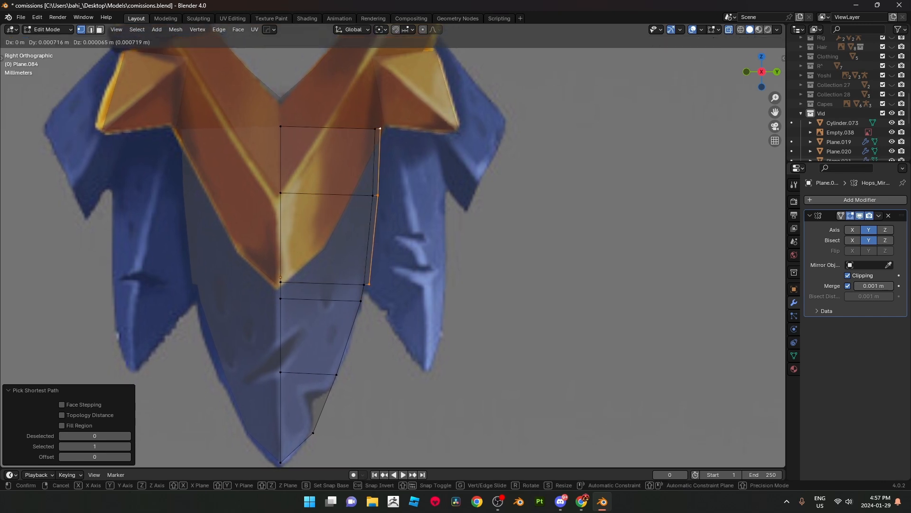
pyautogui.press('e')
pyautogui.click(448, 183)
pyautogui.press('r')
pyautogui.click(460, 162)
pyautogui.press('g')
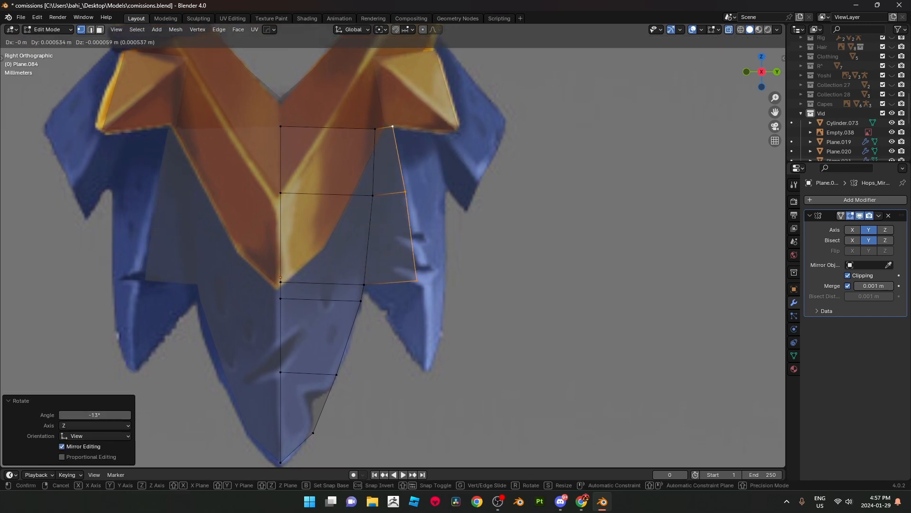
pyautogui.click(470, 163)
# Step: Extrude the lower inner vertex around the side feather's tip and merge the chain's end into the mesh's lower outer corner at last
pyautogui.click(365, 285)
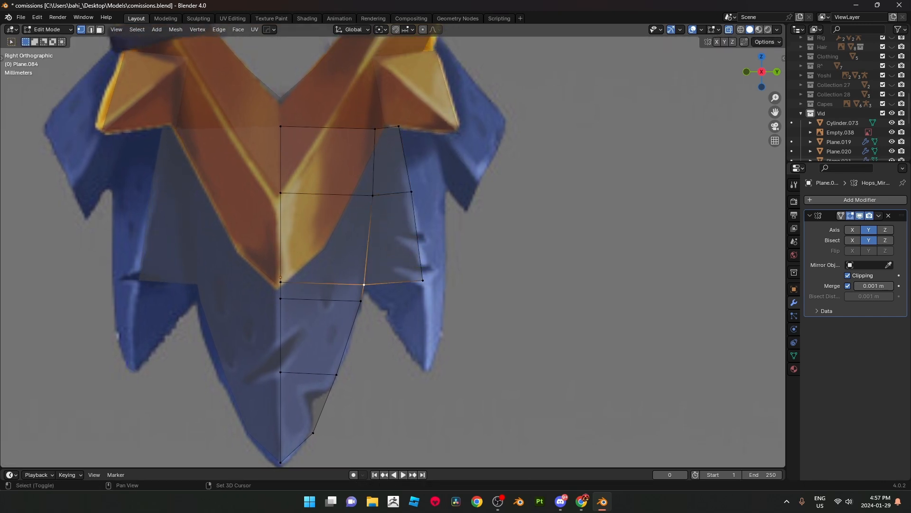
pyautogui.keyDown('shift'); pyautogui.moveTo(365, 285); pyautogui.dragTo(371, 256, button='middle'); pyautogui.keyUp('shift')
pyautogui.press('e')
pyautogui.click(393, 289)
pyautogui.press('e')
pyautogui.click(432, 342)
pyautogui.press('e')
pyautogui.click(431, 287)
pyautogui.press('e')
pyautogui.click(429, 272)
pyautogui.keyDown('shift'); pyautogui.click(429, 252); pyautogui.keyUp('shift')
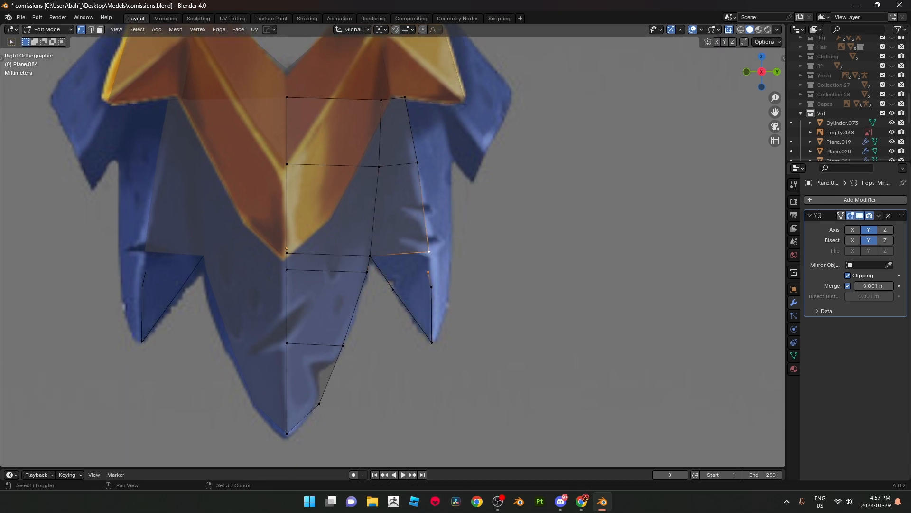
pyautogui.press('m')
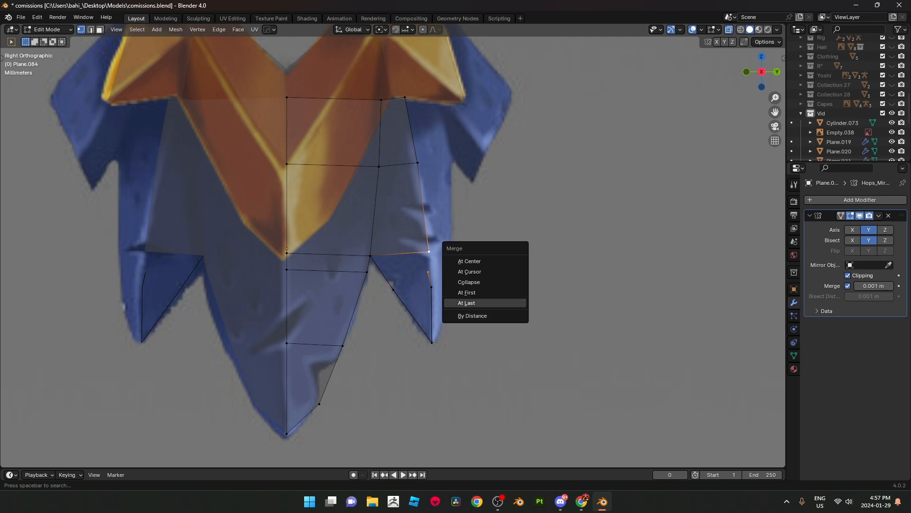
pyautogui.click(467, 303)
# Step: Fill the faces inside the side feather's lower tip
pyautogui.click(431, 287)
pyautogui.press('f')
pyautogui.keyDown('shift'); pyautogui.click(432, 342); pyautogui.keyUp('shift')
pyautogui.press('f')
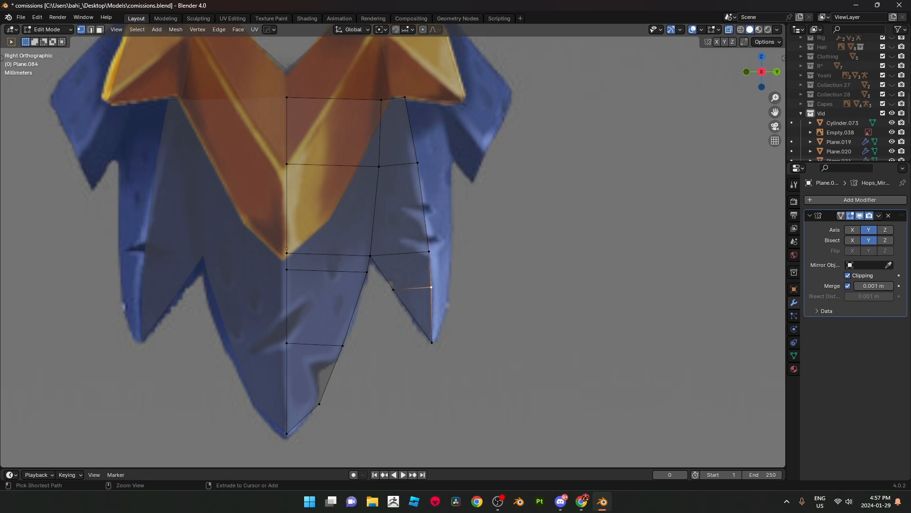
# Step: Extrude the side feather's ridge edges outward and fit the second vertex from the top to the feather's outer outline
pyautogui.keyDown('ctrl'); pyautogui.click(405, 97); pyautogui.keyUp('ctrl')
pyautogui.press('e')
pyautogui.click(442, 101)
pyautogui.click(455, 165)
pyautogui.press('g')
pyautogui.click(451, 156)
pyautogui.press('g')
pyautogui.click(451, 155)
# Step: Fit the two lower outer vertices of the side feather to its outline
pyautogui.click(466, 254)
pyautogui.press('g')
pyautogui.click(453, 253)
pyautogui.click(469, 290)
pyautogui.press('g')
pyautogui.click(449, 290)
# Step: Extrude the side feather's upper outer edge toward the outermost feather, rotate it, and move its lower vertex onto that feather's outline
pyautogui.click(432, 287)
pyautogui.click(451, 156)
pyautogui.keyDown('shift'); pyautogui.moveTo(451, 156); pyautogui.dragTo(438, 254, button='middle'); pyautogui.keyUp('shift')
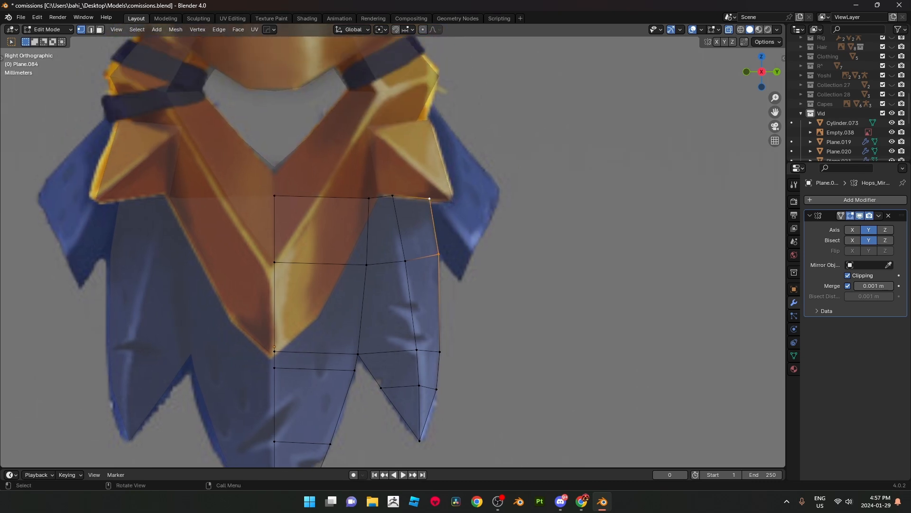
pyautogui.keyDown('shift'); pyautogui.moveTo(433, 200); pyautogui.dragTo(413, 224, button='middle'); pyautogui.keyUp('shift')
pyautogui.scroll(2, 414, 225)
pyautogui.press('e')
pyautogui.click(448, 226)
pyautogui.press('r')
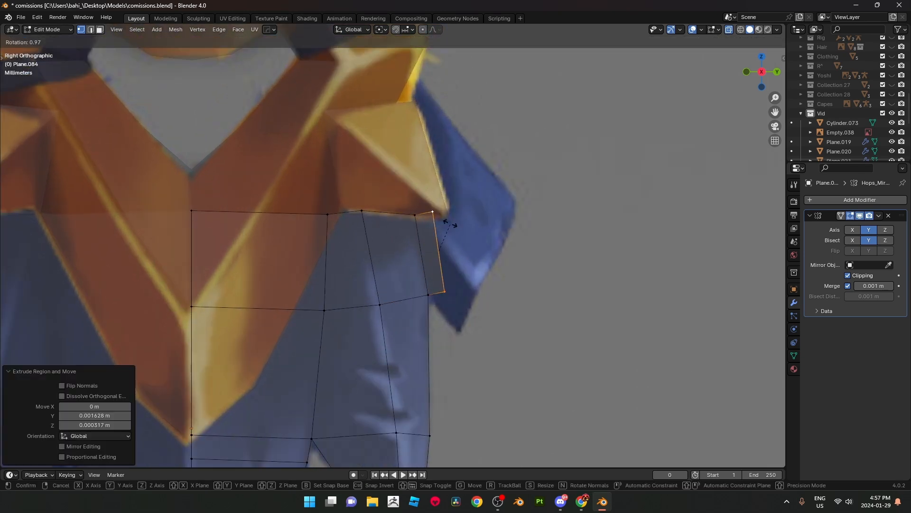
pyautogui.click(445, 208)
pyautogui.press('g')
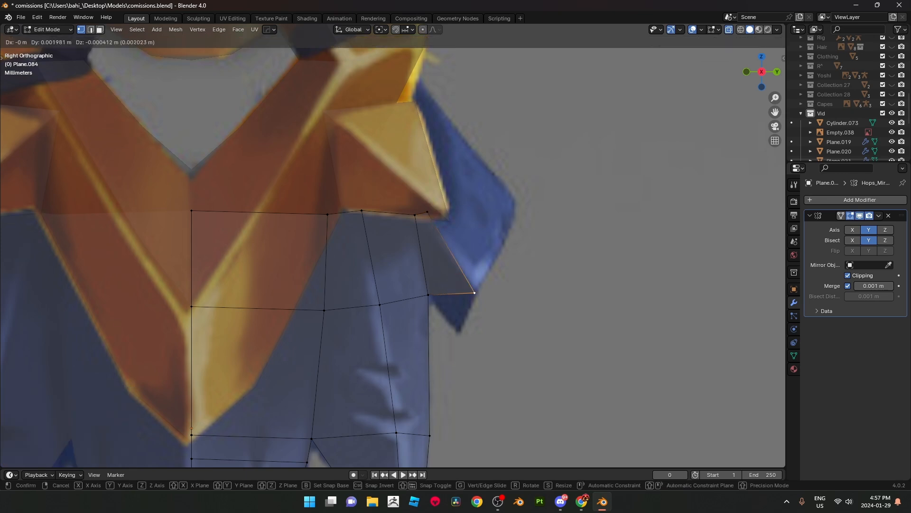
pyautogui.click(477, 290)
# Step: Extrude a vertex from the side feather's edge down to the outermost feather's tip and fill the triangular face
pyautogui.click(428, 295)
pyautogui.press('e')
pyautogui.click(457, 327)
pyautogui.keyDown('shift'); pyautogui.click(478, 290); pyautogui.keyUp('shift')
pyautogui.click(457, 327)
pyautogui.press('g')
pyautogui.click(459, 331)
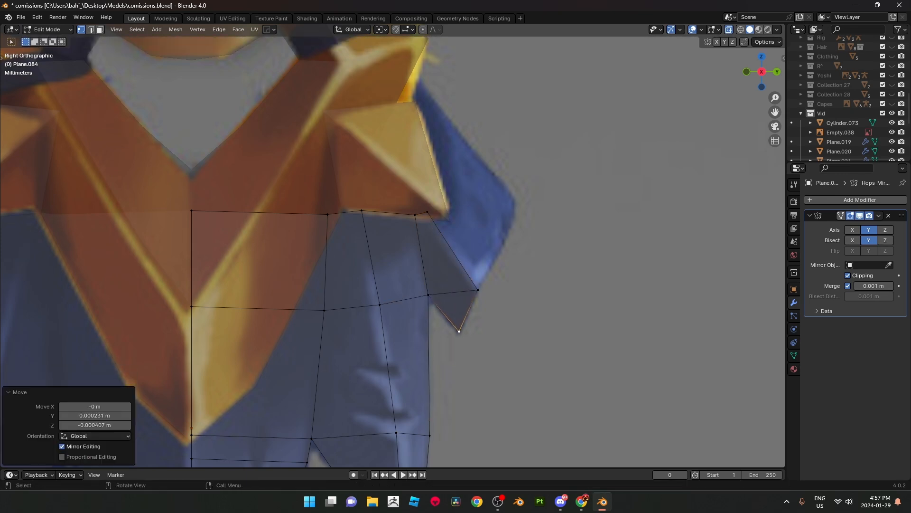
# Step: Adjust the mesh's outermost top vertex and raise the top vertex beside the V ornament to level the upper edge
pyautogui.click(427, 211)
pyautogui.press('g')
pyautogui.click(415, 210)
pyautogui.click(328, 214)
pyautogui.press('g')
pyautogui.click(328, 209)
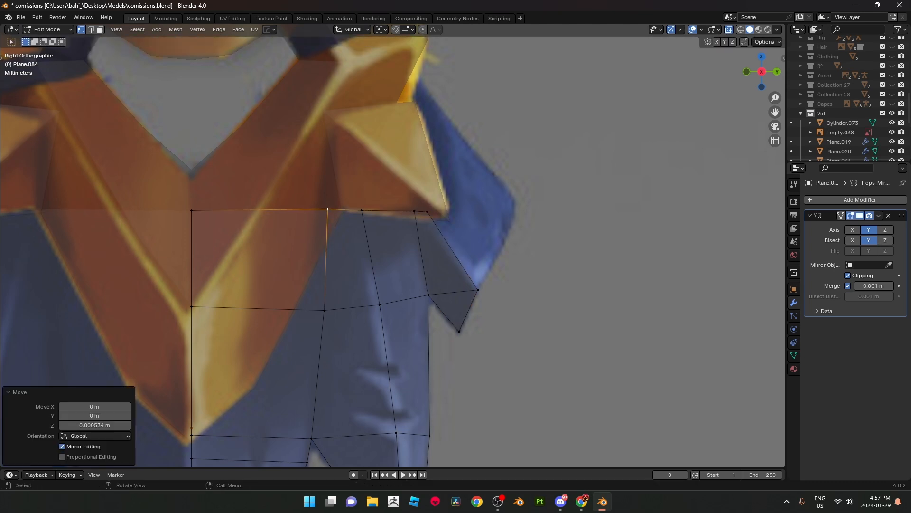
# Step: Extrude the outermost feather's slanted edge up and outward, rotate it, and move it onto the feather's upper outline
pyautogui.press('2')
pyautogui.click(453, 251)
pyautogui.keyDown('shift'); pyautogui.moveTo(453, 250); pyautogui.dragTo(435, 311, button='middle'); pyautogui.keyUp('shift')
pyautogui.press('e')
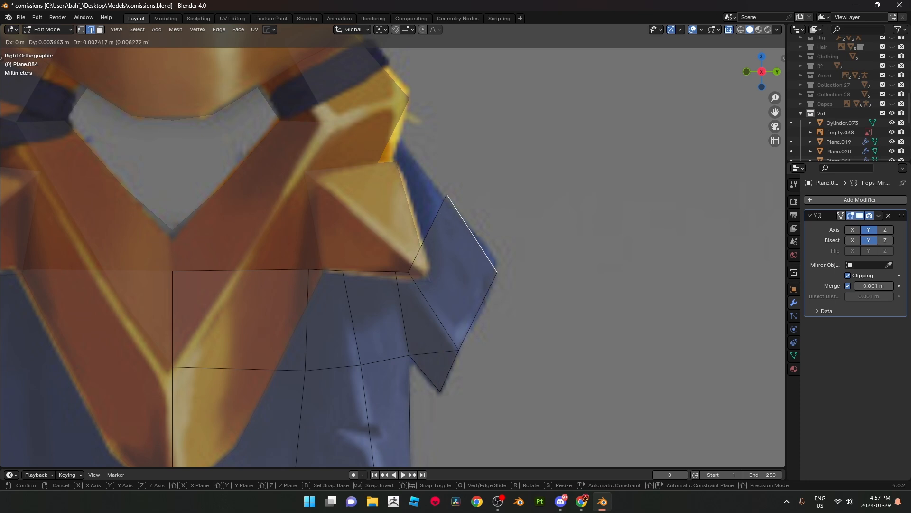
pyautogui.click(478, 202)
pyautogui.press('r')
pyautogui.click(473, 188)
pyautogui.press('g')
pyautogui.click(464, 184)
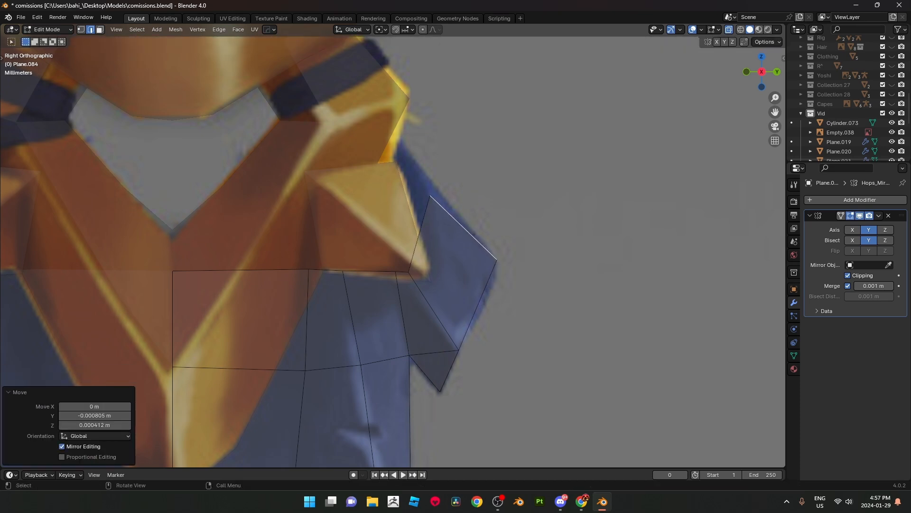
# Step: Raise the side feather's ridge and outer top vertices behind the gold spike
pyautogui.press('1')
pyautogui.click(343, 271)
pyautogui.scroll(-3, 343, 271)
pyautogui.press('g')
pyautogui.click(334, 241)
pyautogui.click(394, 261)
pyautogui.press('g')
pyautogui.click(364, 212)
# Step: Move the outermost feather's two upper inner vertices up behind the gold spike and clasp
pyautogui.click(401, 261)
pyautogui.press('g')
pyautogui.click(374, 201)
pyautogui.click(414, 216)
pyautogui.press('g')
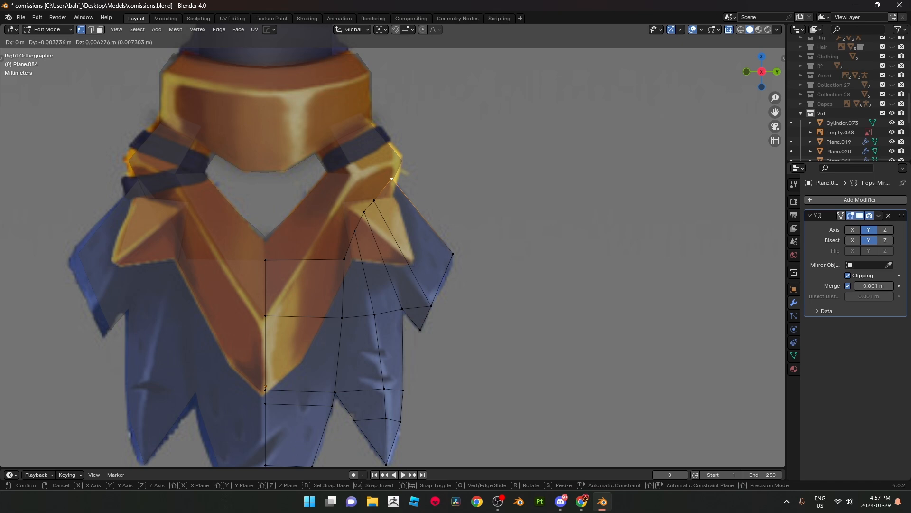
pyautogui.click(392, 179)
# Step: Select the central ridge edges of the middle, side and outermost feathers and move them along X to give the feathers depth
pyautogui.keyDown('shift'); pyautogui.moveTo(392, 179); pyautogui.dragTo(430, 121, button='middle'); pyautogui.keyUp('shift')
pyautogui.press('2')
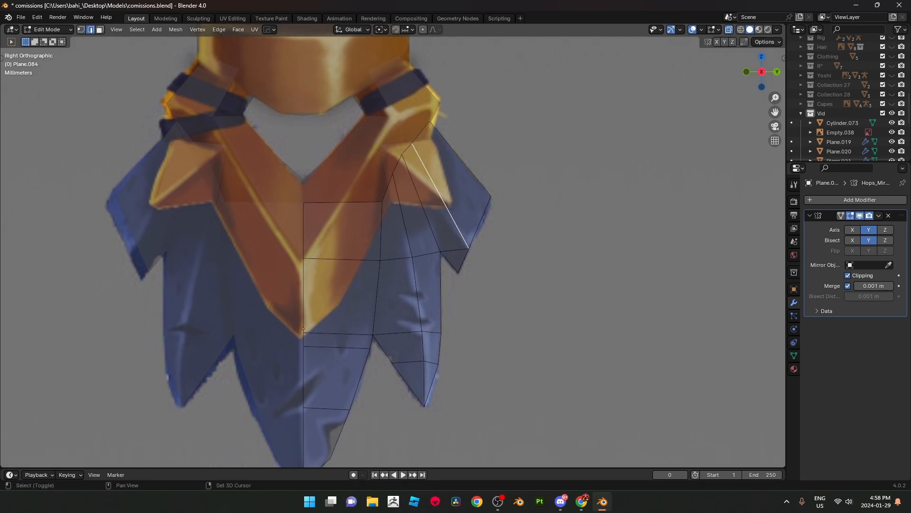
pyautogui.keyDown('shift'); pyautogui.click(423, 347); pyautogui.keyUp('shift')
pyautogui.keyDown('shift'); pyautogui.moveTo(423, 349); pyautogui.dragTo(454, 299, button='middle'); pyautogui.keyUp('shift')
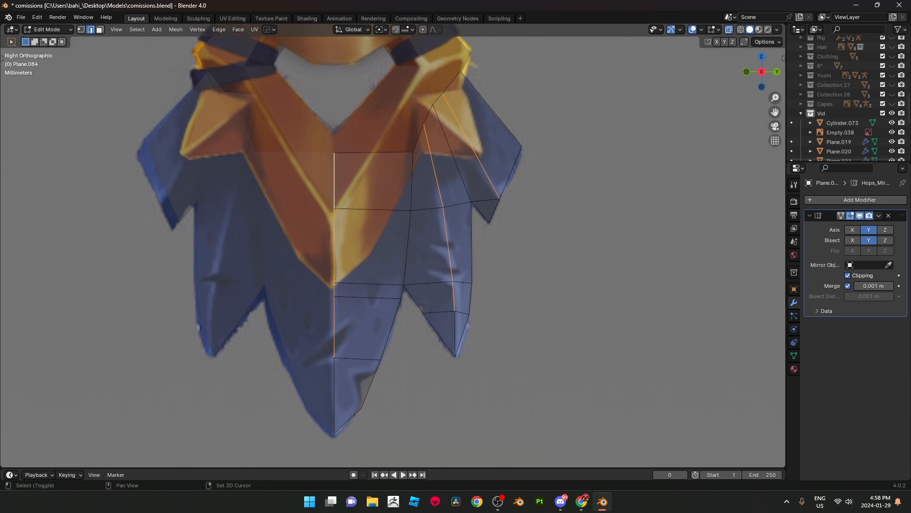
pyautogui.hotkey('alt', 'z')
pyautogui.scroll(-1, 393, 246)
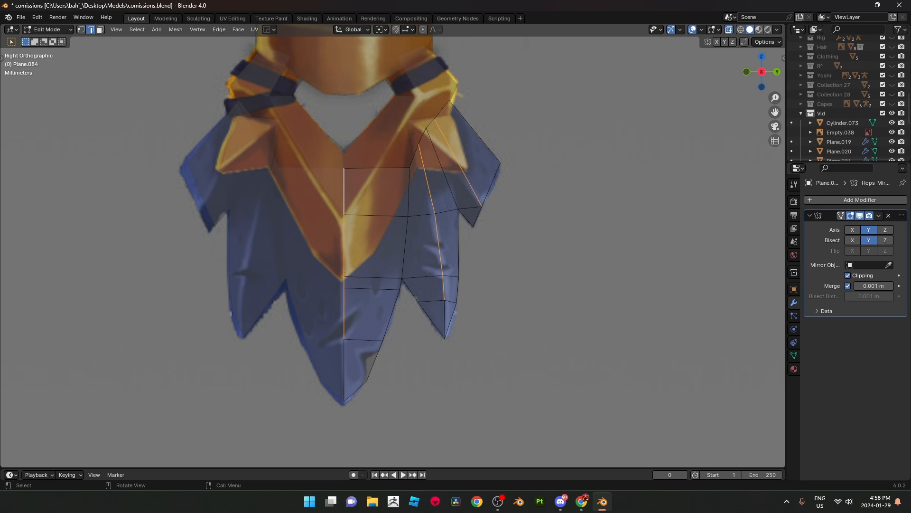
pyautogui.hotkey('alt', 'z')
pyautogui.scroll(3, 394, 244)
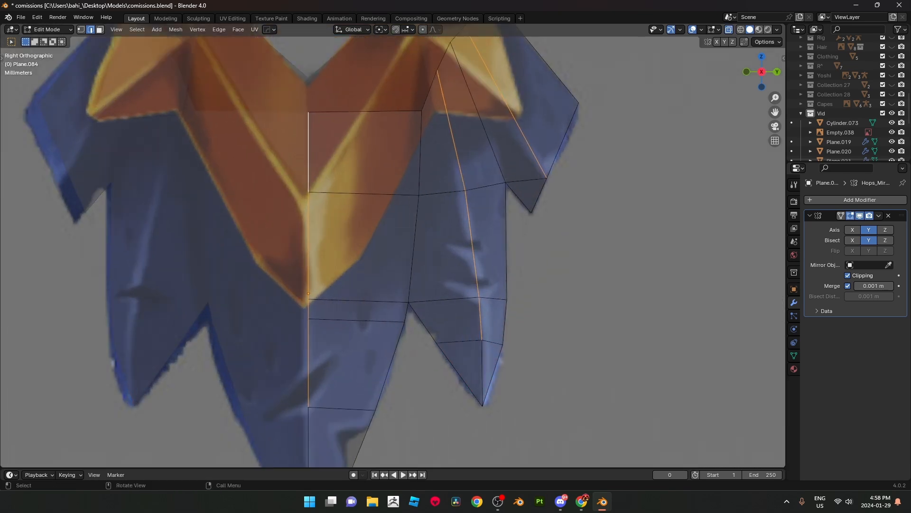
pyautogui.hotkey('alt', 'z')
pyautogui.scroll(-2, 393, 245)
pyautogui.moveTo(417, 232); pyautogui.dragTo(341, 268, button='middle')
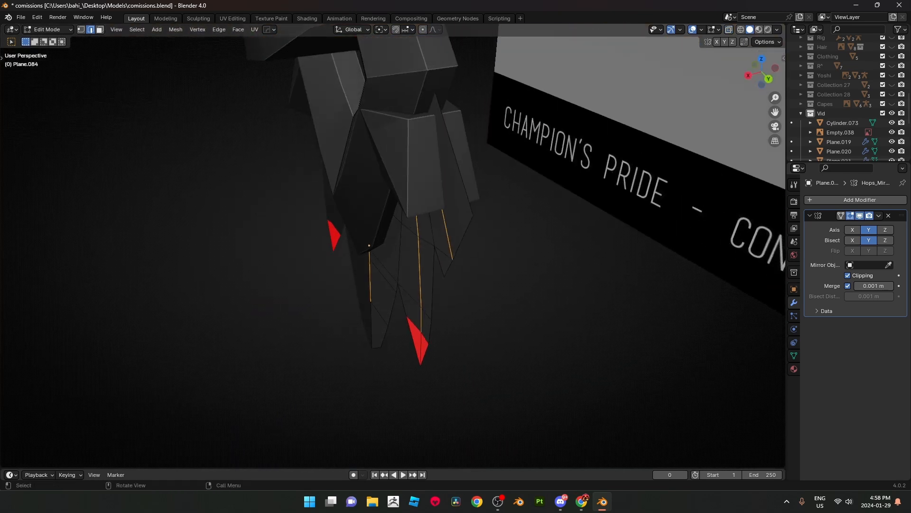
pyautogui.press('g')
pyautogui.press('x')
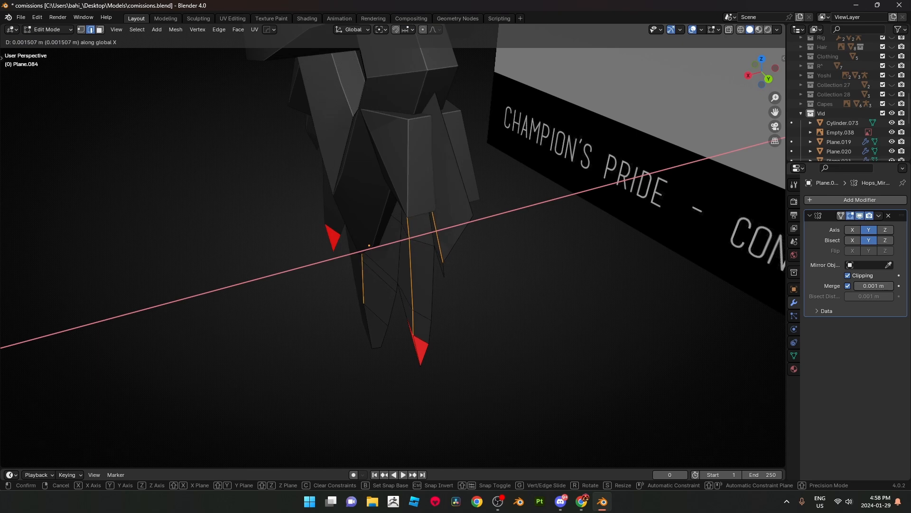
pyautogui.click(333, 268)
# Step: Readjust the depth of the selected feather ridges along X
pyautogui.moveTo(332, 268); pyautogui.dragTo(473, 233, button='middle')
pyautogui.press('g')
pyautogui.press('x')
pyautogui.press('Return')
pyautogui.press('Tab')
pyautogui.press('Tab')
pyautogui.press('g')
pyautogui.press('x')
pyautogui.click(328, 252)
# Step: Shade the feathers smooth with 30° auto smooth and mark their ridge edges as sharp
pyautogui.moveTo(528, 268); pyautogui.dragTo(480, 274, button='middle')
pyautogui.press('Tab')
pyautogui.rightClick(481, 274)
pyautogui.click(481, 274)
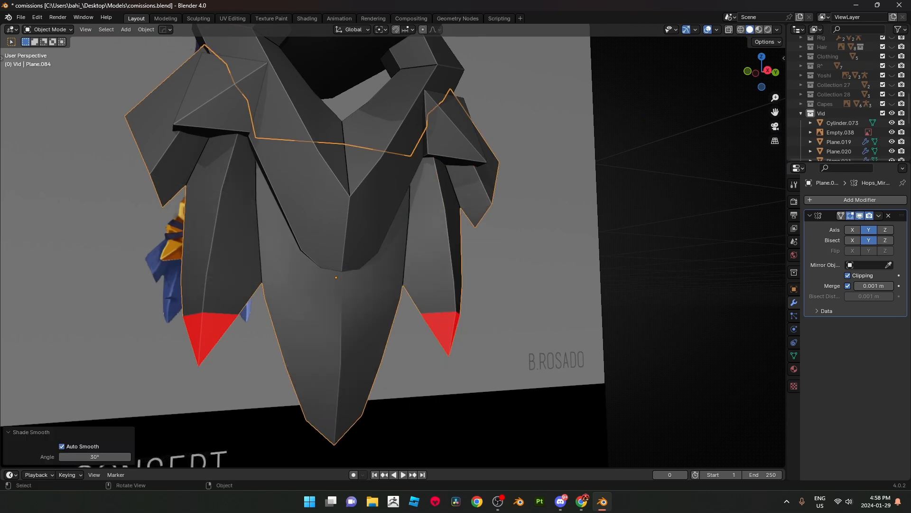
pyautogui.press('Tab')
pyautogui.moveTo(481, 273); pyautogui.dragTo(493, 273, button='middle')
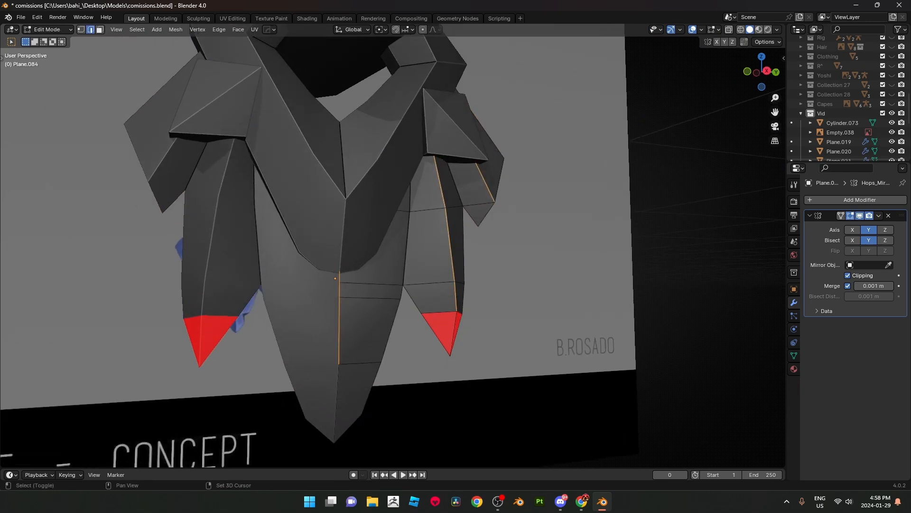
pyautogui.rightClick(471, 328)
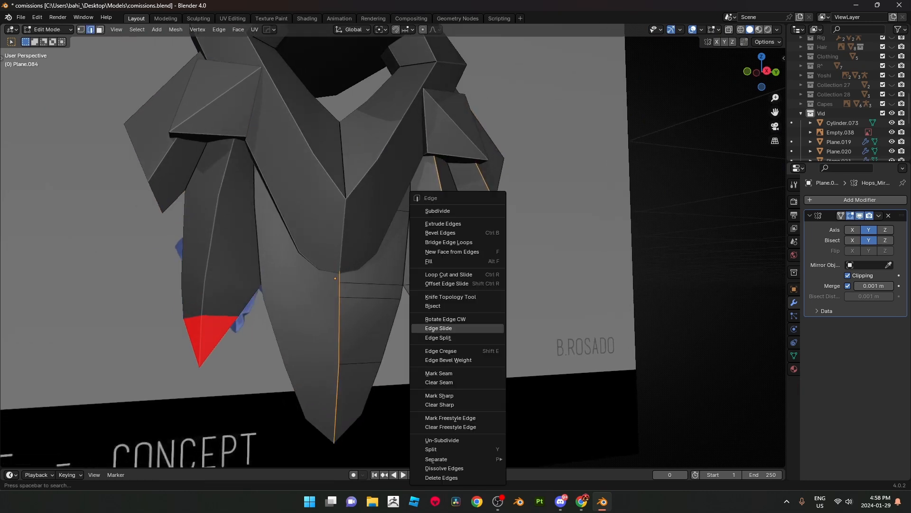
pyautogui.click(470, 395)
# Step: Flip the normals of the red faces at the side feather's tip
pyautogui.moveTo(470, 384); pyautogui.dragTo(459, 383, button='middle')
pyautogui.press('3')
pyautogui.click(446, 328)
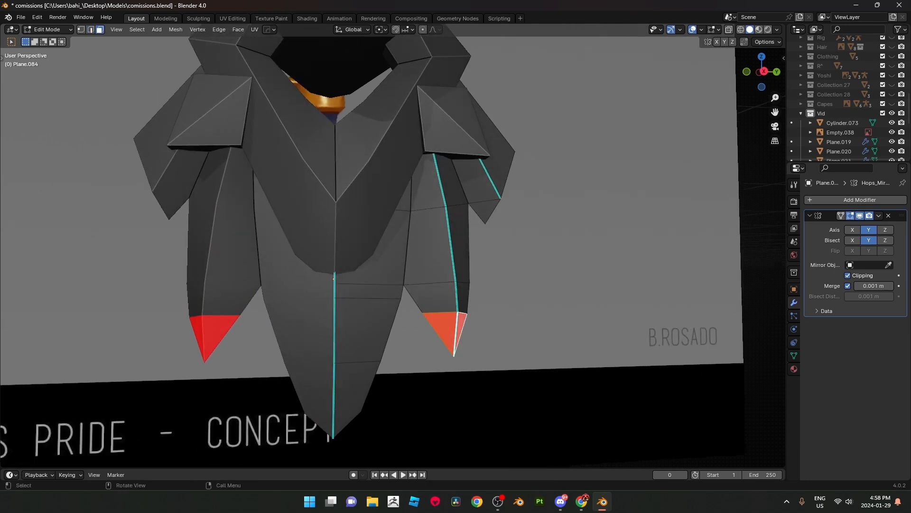
pyautogui.hotkey('alt', 'n')
pyautogui.click(474, 320)
pyautogui.press('Tab')
# Step: Move the V ornament's lower tip vertices along X in front of the feathers and save the file
pyautogui.moveTo(475, 320); pyautogui.dragTo(437, 290, button='middle')
pyautogui.press('Tab')
pyautogui.press('KP_3')
pyautogui.hotkey('alt', 'z')
pyautogui.press('Tab')
pyautogui.click(392, 201)
pyautogui.press('Tab')
pyautogui.moveTo(392, 202); pyautogui.dragTo(313, 204, button='middle')
pyautogui.hotkey('alt', 'z')
pyautogui.press('1')
pyautogui.moveTo(354, 287); pyautogui.dragTo(423, 330)
pyautogui.hotkey('alt', 'z')
pyautogui.moveTo(423, 330); pyautogui.dragTo(480, 309, button='middle')
pyautogui.press('g')
pyautogui.press('x')
pyautogui.click(494, 325)
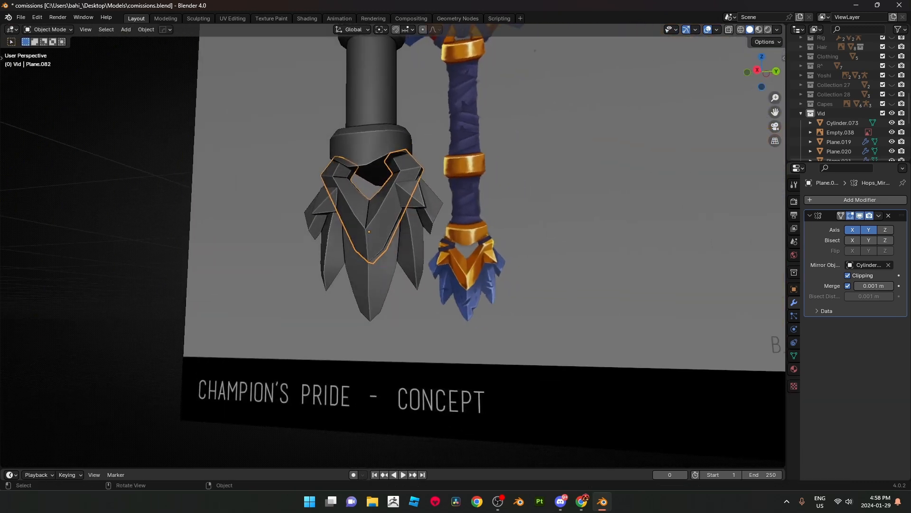
pyautogui.hotkey('ctrl', 's')
# Step: Fill the gap in the feather mesh beside the gold spike with a new face
pyautogui.scroll(3, 375, 237)
pyautogui.moveTo(380, 237); pyautogui.dragTo(332, 259, button='middle')
pyautogui.scroll(-2, 370, 257)
pyautogui.click(373, 287)
pyautogui.moveTo(427, 256); pyautogui.dragTo(383, 255, button='middle')
pyautogui.scroll(2, 370, 256)
pyautogui.press('Tab')
pyautogui.click(405, 222)
pyautogui.moveTo(406, 222); pyautogui.dragTo(433, 215, button='middle')
pyautogui.press('f')
pyautogui.moveTo(467, 159)
pyautogui.mouseDown(button='middle')
pyautogui.moveTo(442, 160)
pyautogui.moveTo(517, 159)
pyautogui.moveTo(480, 161)
pyautogui.mouseUp(button='middle')
# Step: Move the selected part of the feather mesh along X to adjust its depth
pyautogui.press('Tab')
pyautogui.press('Tab')
pyautogui.moveTo(462, 204); pyautogui.dragTo(510, 202, button='middle')
pyautogui.press('g')
pyautogui.press('x')
pyautogui.click(441, 204)
pyautogui.press('Tab')
# Step: Compare the feathers with the concept image in the right side view and look over the whole sword
pyautogui.scroll(-2, 510, 201)
pyautogui.press('KP_3')
pyautogui.hotkey('alt', 'z')
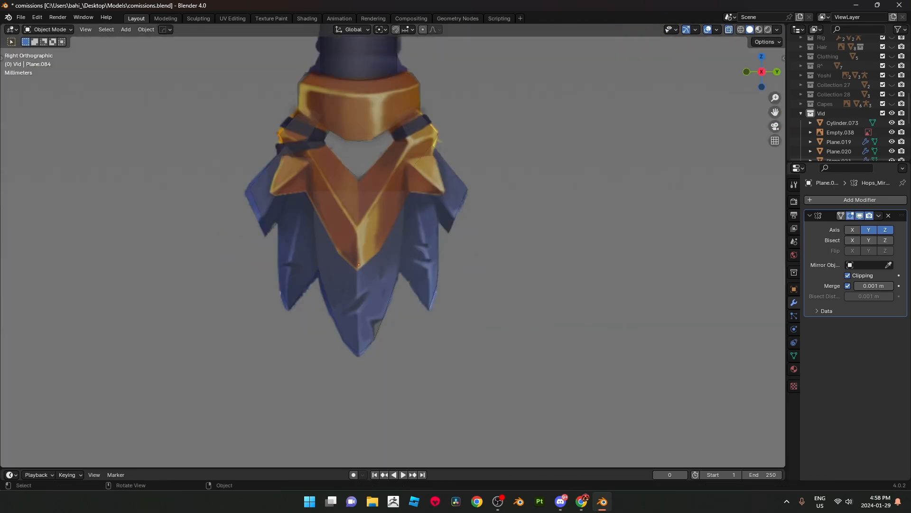
pyautogui.hotkey('alt', 'z')
pyautogui.keyDown('shift'); pyautogui.moveTo(511, 202); pyautogui.dragTo(516, 283, button='middle'); pyautogui.keyUp('shift')
pyautogui.hotkey('alt', 'z')
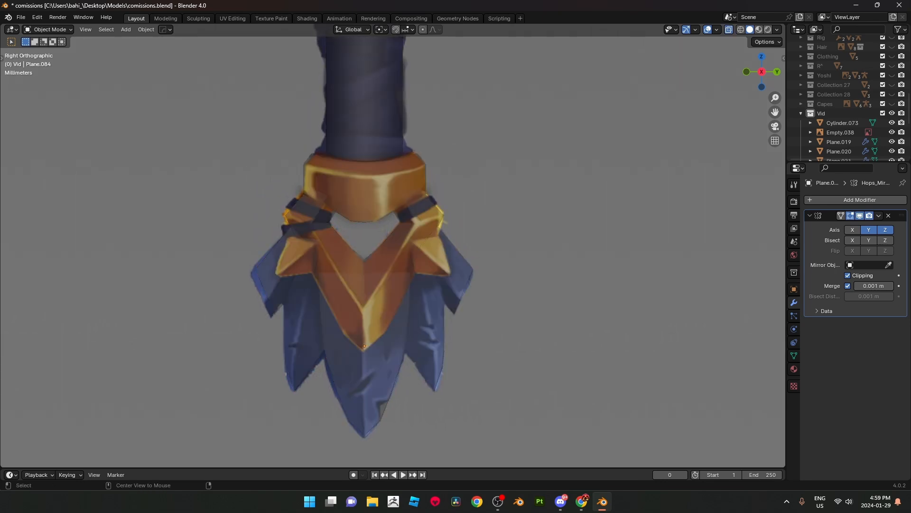
pyautogui.scroll(-11, 393, 245)
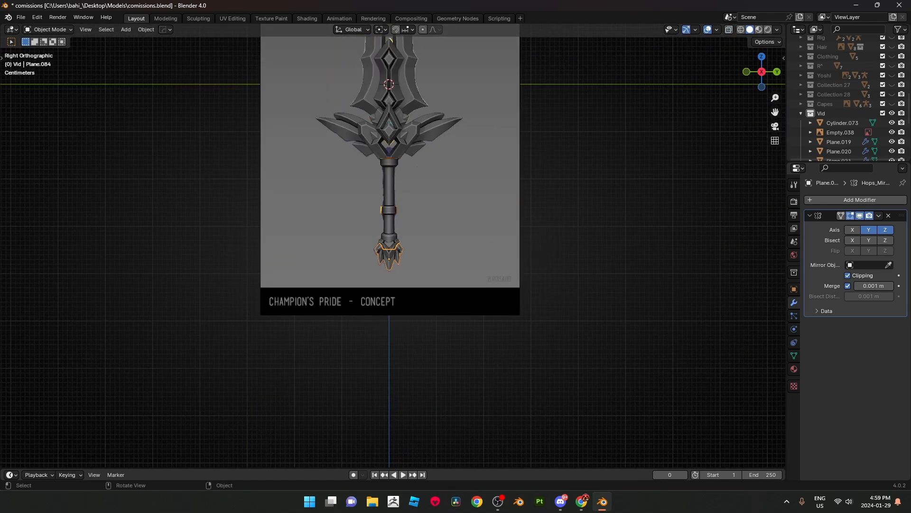
# Step: Save the file and compare the handle and pommel with the concept image in the right side view
pyautogui.hotkey('ctrl', 's')
pyautogui.scroll(4, 394, 245)
pyautogui.keyDown('shift'); pyautogui.moveTo(393, 190); pyautogui.dragTo(395, 300, button='middle'); pyautogui.keyUp('shift')
pyautogui.scroll(4, 393, 245)
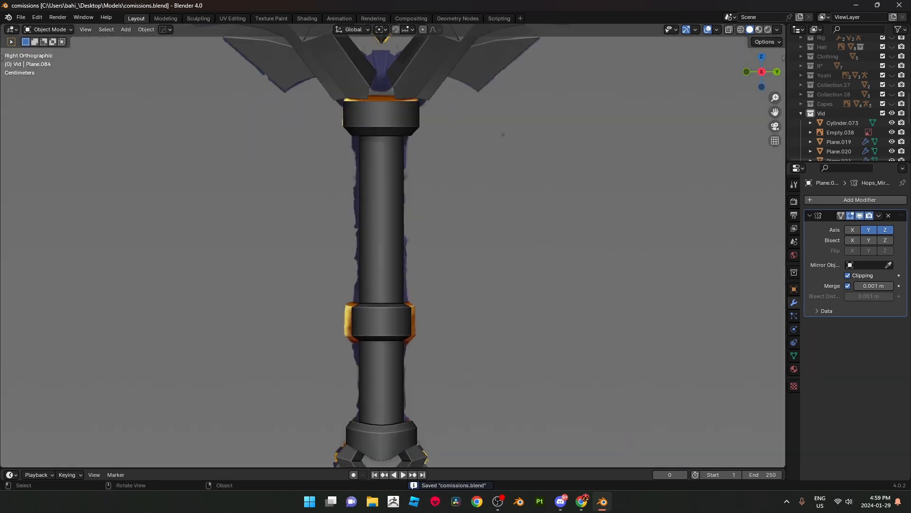
pyautogui.click(498, 502)
pyautogui.keyDown('shift'); pyautogui.moveTo(393, 245); pyautogui.dragTo(386, 228, button='middle'); pyautogui.keyUp('shift')
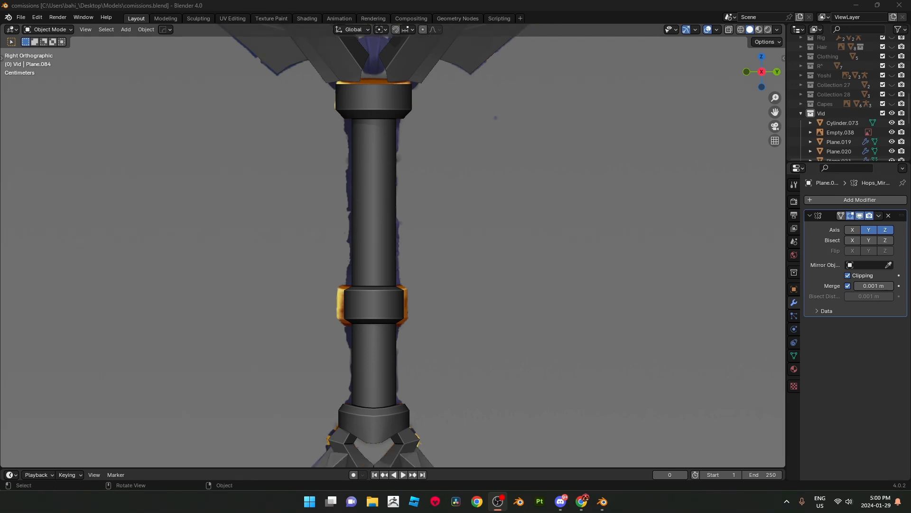
pyautogui.scroll(-3, 393, 245)
pyautogui.scroll(-2, 393, 245)
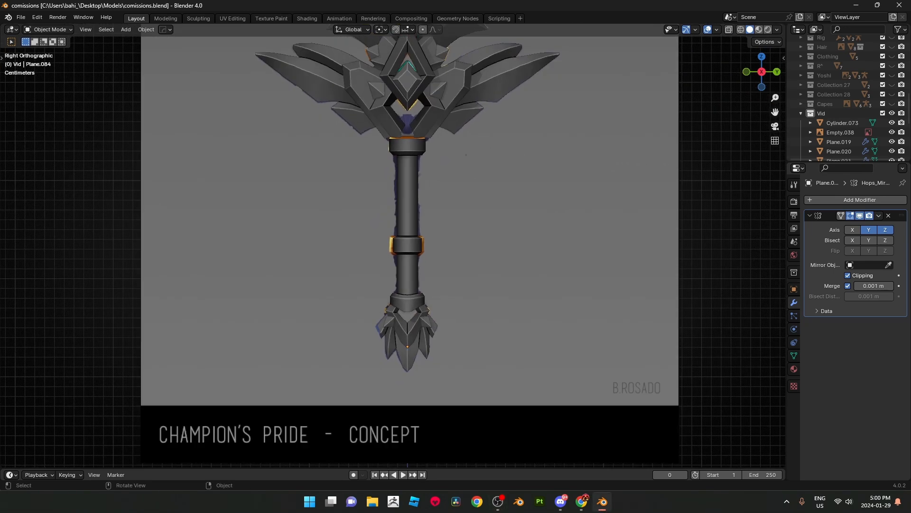
pyautogui.scroll(4, 393, 245)
pyautogui.hotkey('alt', 'z')
pyautogui.keyDown('shift'); pyautogui.moveTo(393, 245); pyautogui.dragTo(369, 189, button='middle'); pyautogui.keyUp('shift')
pyautogui.hotkey('alt', 'z')
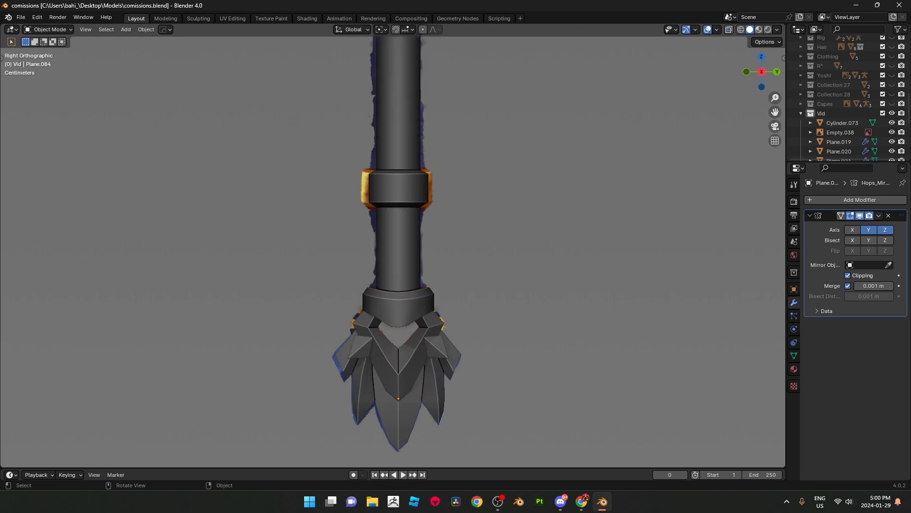
# Step: Add a centred loop cut around the grip cylinder between the upper collar and the middle ring, and switch to edge selection
pyautogui.click(397, 133)
pyautogui.press('Tab')
pyautogui.hotkey('alt', 'z')
pyautogui.scroll(1, 398, 132)
pyautogui.keyDown('shift'); pyautogui.moveTo(398, 133); pyautogui.dragTo(369, 282, button='middle'); pyautogui.keyUp('shift')
pyautogui.scroll(1, 369, 282)
pyautogui.scroll(1, 369, 281)
pyautogui.hotkey('ctrl', 'r')
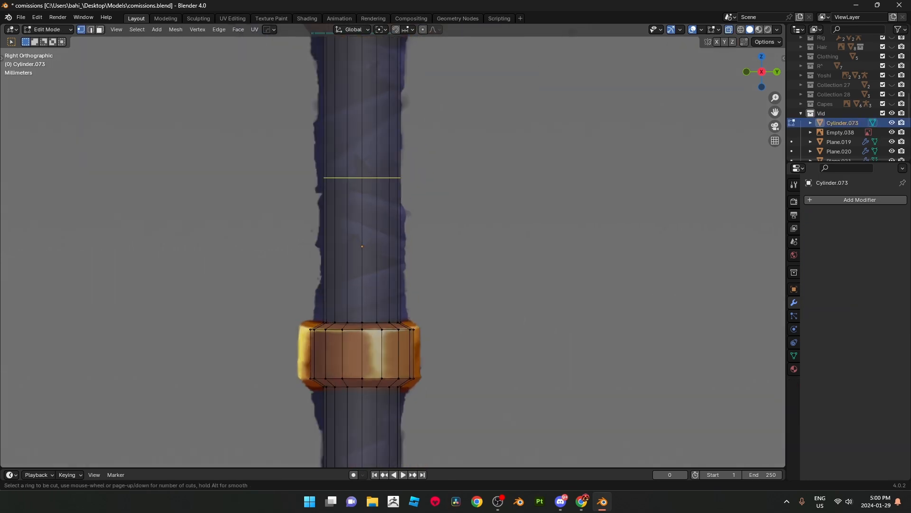
pyautogui.click(368, 281)
pyautogui.rightClick(369, 282)
pyautogui.press('2')
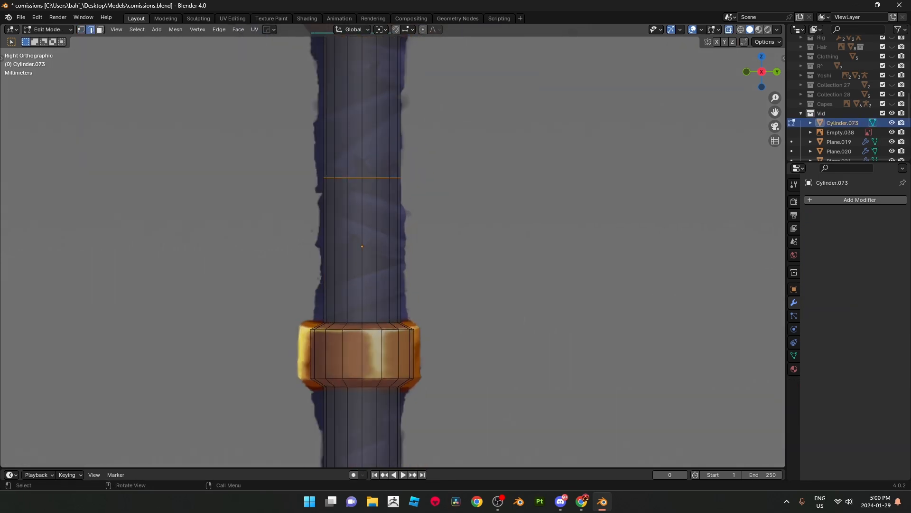
pyautogui.scroll(-2, 369, 282)
pyautogui.hotkey('alt', 'z')
pyautogui.scroll(3, 369, 282)
pyautogui.moveTo(369, 281); pyautogui.dragTo(417, 336, button='middle')
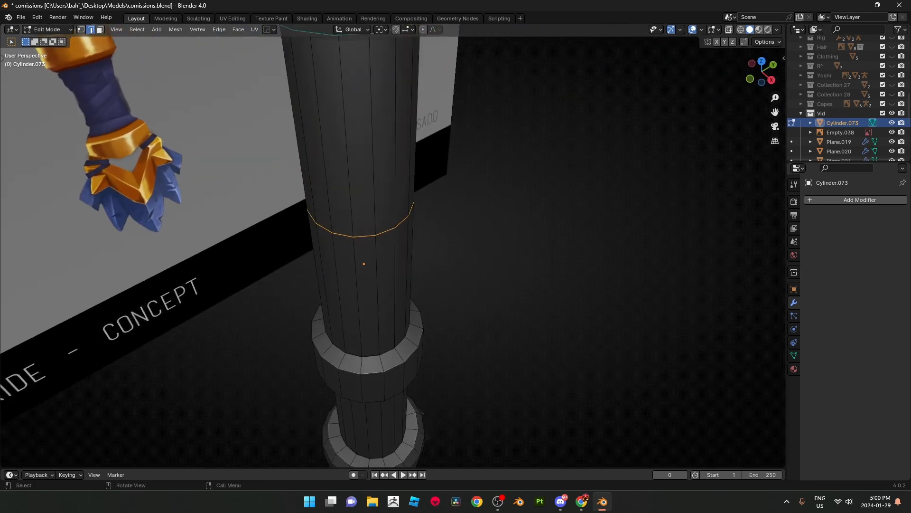
pyautogui.scroll(1, 427, 304)
pyautogui.hotkey('shift', 'd')
pyautogui.rightClick(458, 254)
pyautogui.press('s')
pyautogui.rightClick(513, 285)
pyautogui.press('g')
pyautogui.press('Escape')
pyautogui.hotkey('ctrl', 'z')
# Step: Duplicate the grip's new edge loop in place and separate it into its own object
pyautogui.press('1')
pyautogui.press('2')
pyautogui.hotkey('shift', 'd')
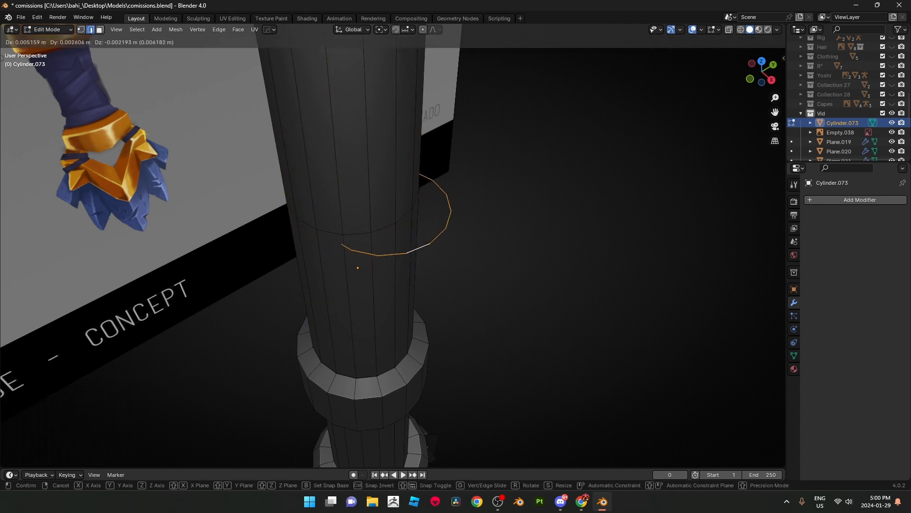
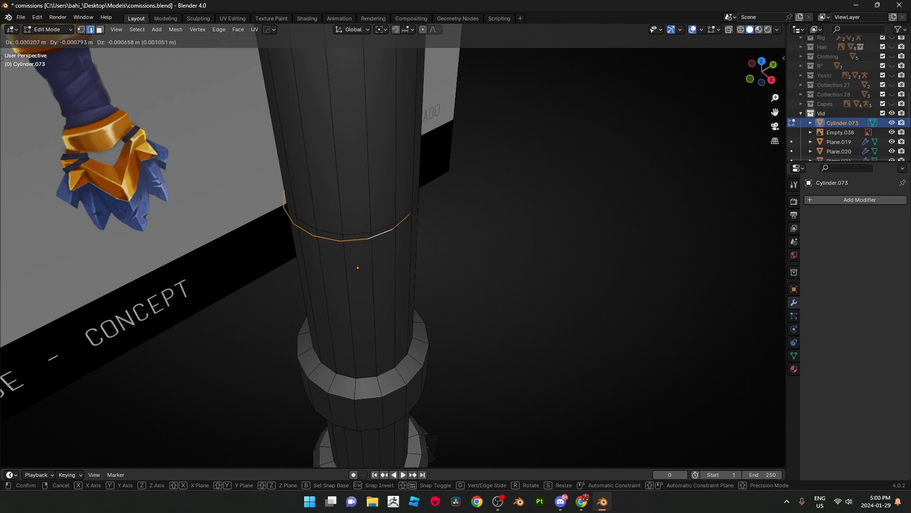
pyautogui.press('Escape')
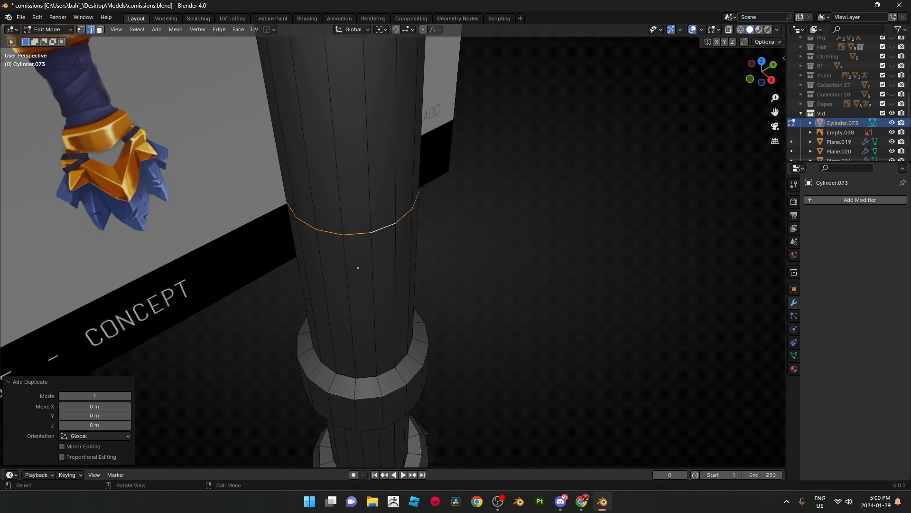
pyautogui.press('p')
pyautogui.press('Return')
pyautogui.scroll(3, 358, 267)
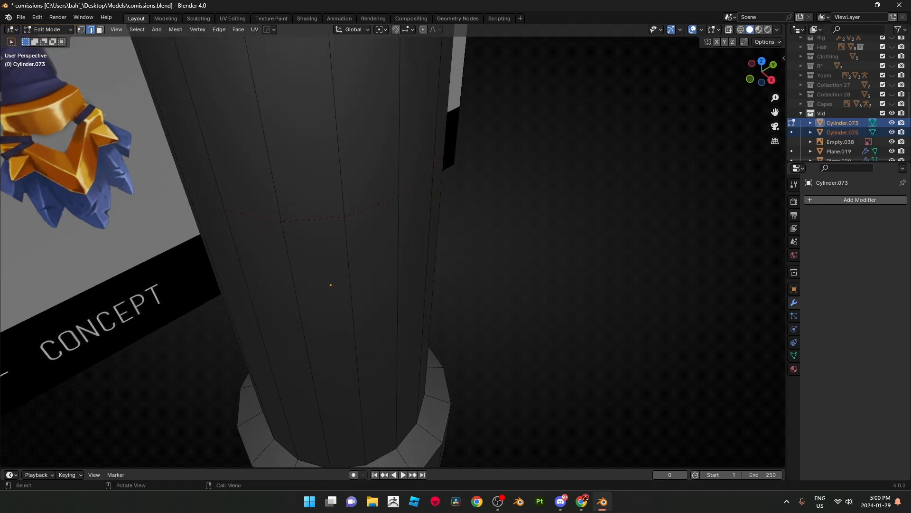
pyautogui.scroll(-2, 393, 252)
pyautogui.press('Tab')
pyautogui.scroll(1, 393, 252)
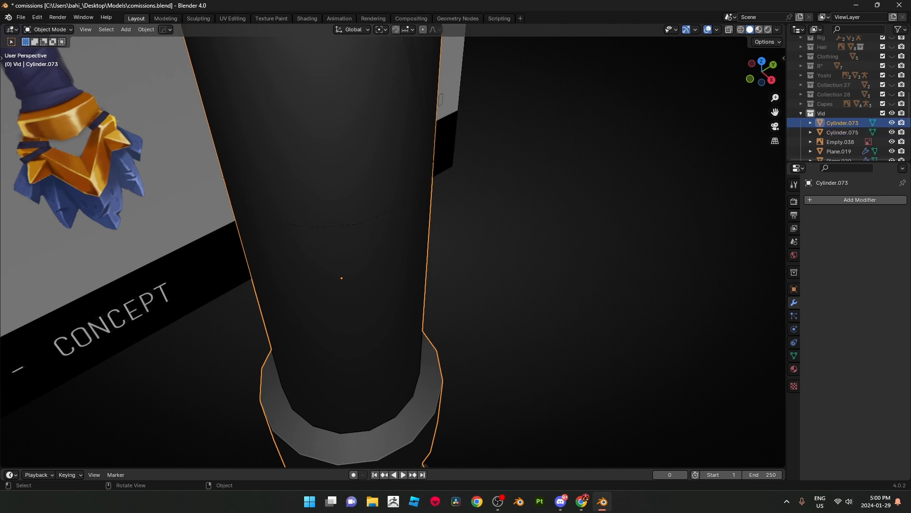
# Step: Set the separated ring's origin to its geometry and scale the ring slightly larger than the grip
pyautogui.click(392, 213)
pyautogui.press('g')
pyautogui.rightClick(423, 226)
pyautogui.scroll(-2, 396, 249)
pyautogui.moveTo(397, 249); pyautogui.dragTo(397, 254, button='middle')
pyautogui.rightClick(423, 223)
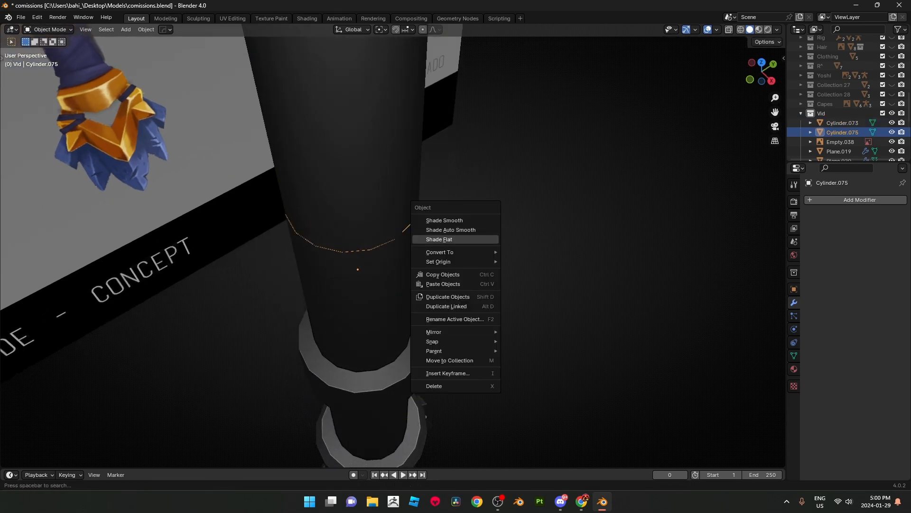
pyautogui.moveTo(447, 261)
pyautogui.click(539, 272)
pyautogui.moveTo(539, 271); pyautogui.dragTo(535, 256, button='middle')
pyautogui.press('s')
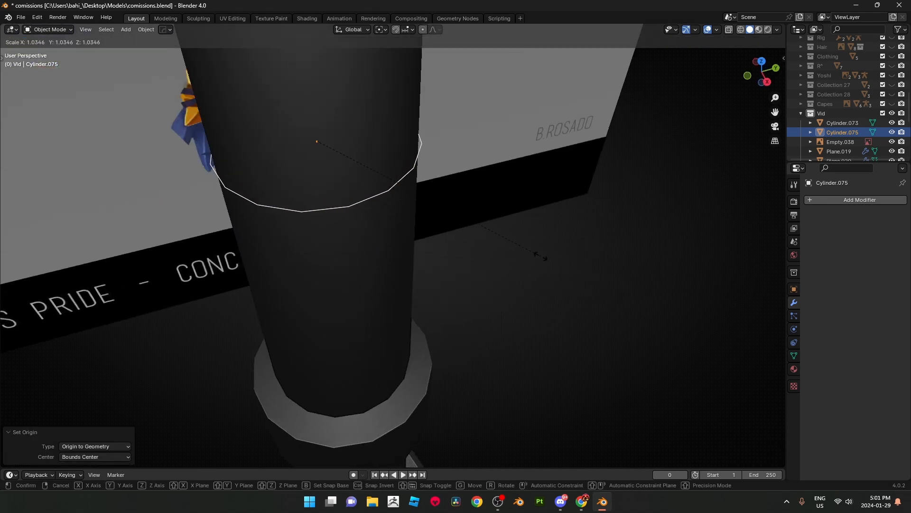
pyautogui.click(540, 256)
# Step: Dissolve the added edge loop on the grip cylinder
pyautogui.click(332, 261)
pyautogui.press('Tab')
pyautogui.moveTo(331, 261); pyautogui.dragTo(340, 273, button='middle')
pyautogui.keyDown('alt'); pyautogui.click(357, 264); pyautogui.keyUp('alt')
pyautogui.press('x')
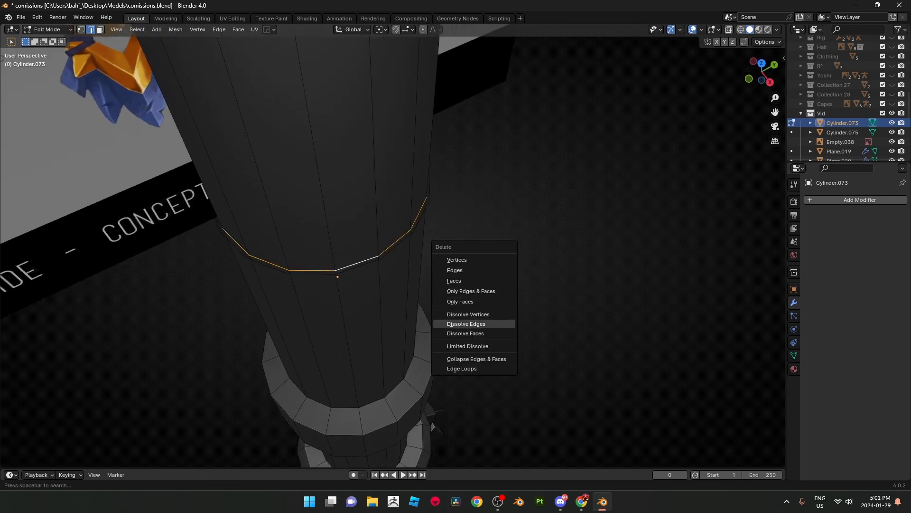
pyautogui.click(466, 324)
pyautogui.press('Tab')
# Step: Move the separated ring up about 0.0257 m along Z towards the upper collar
pyautogui.click(354, 267)
pyautogui.moveTo(354, 267); pyautogui.dragTo(369, 414, button='middle')
pyautogui.scroll(-2, 322, 239)
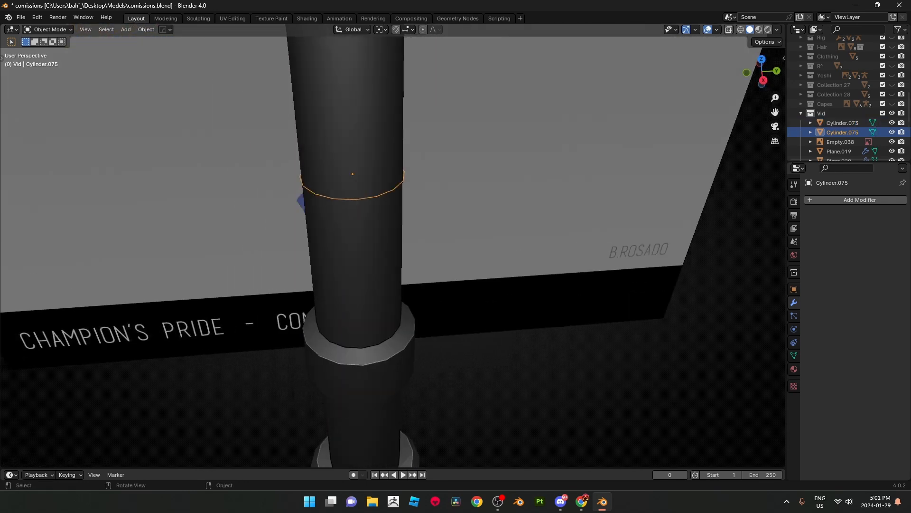
pyautogui.press('KP_3')
pyautogui.hotkey('alt', 'z')
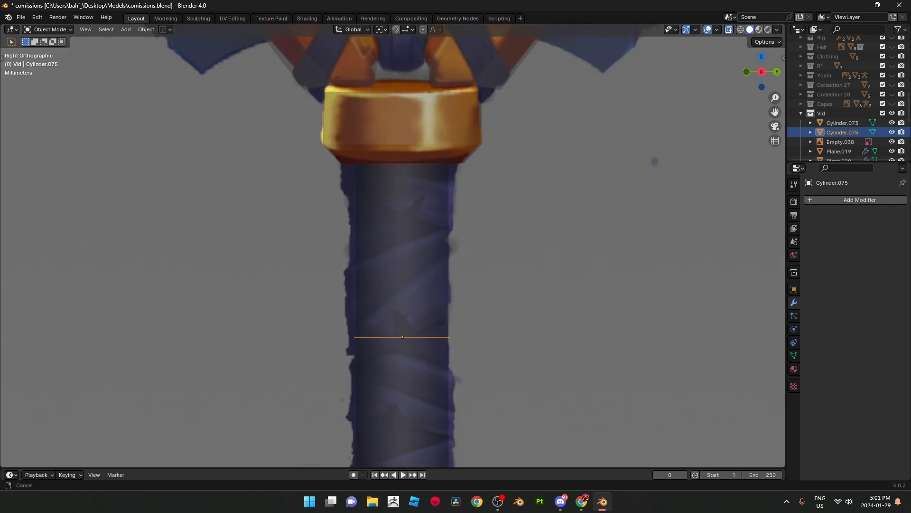
pyautogui.press('g')
pyautogui.press('z')
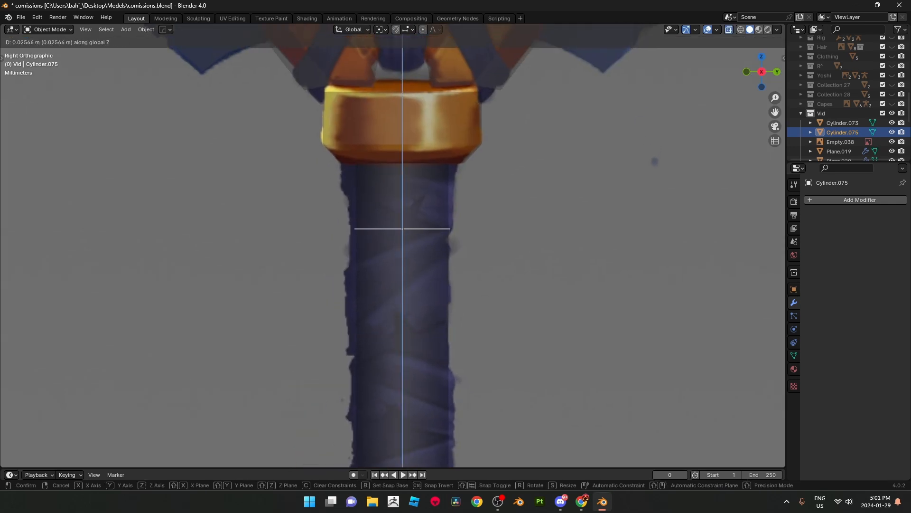
pyautogui.press('Return')
pyautogui.scroll(3, 402, 174)
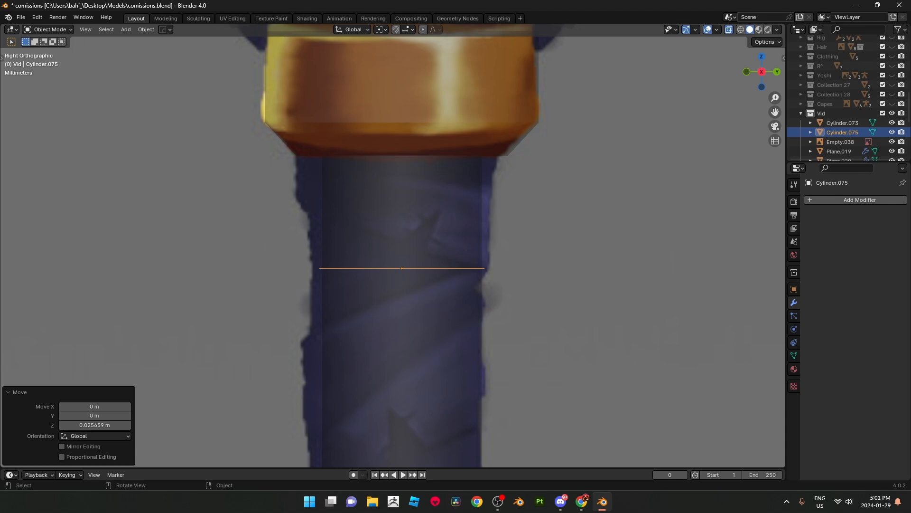
pyautogui.hotkey('alt', 'z')
pyautogui.scroll(-3, 393, 246)
pyautogui.scroll(2, 393, 245)
pyautogui.moveTo(393, 246); pyautogui.dragTo(458, 254, button='middle')
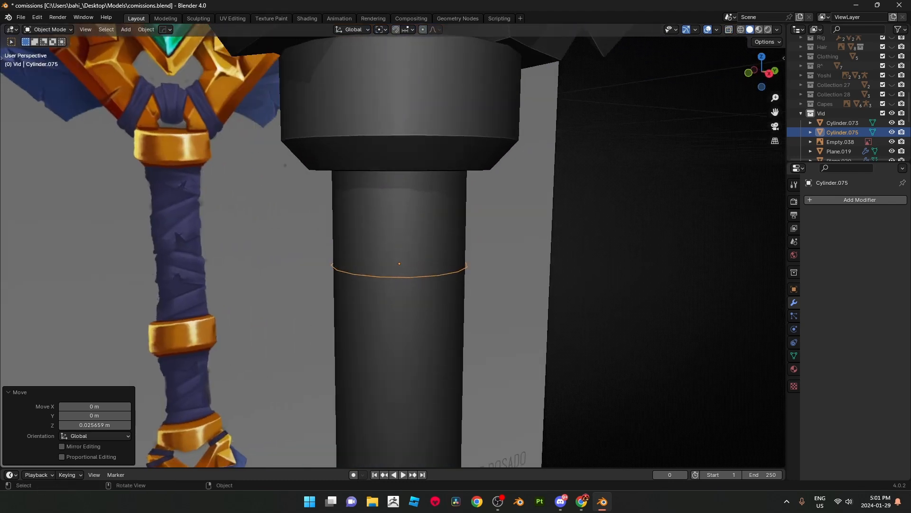
# Step: Scale the ring up slightly to match the width of the cloth wrap in the concept image
pyautogui.press('KP_3')
pyautogui.hotkey('alt', 'z')
pyautogui.press('Tab')
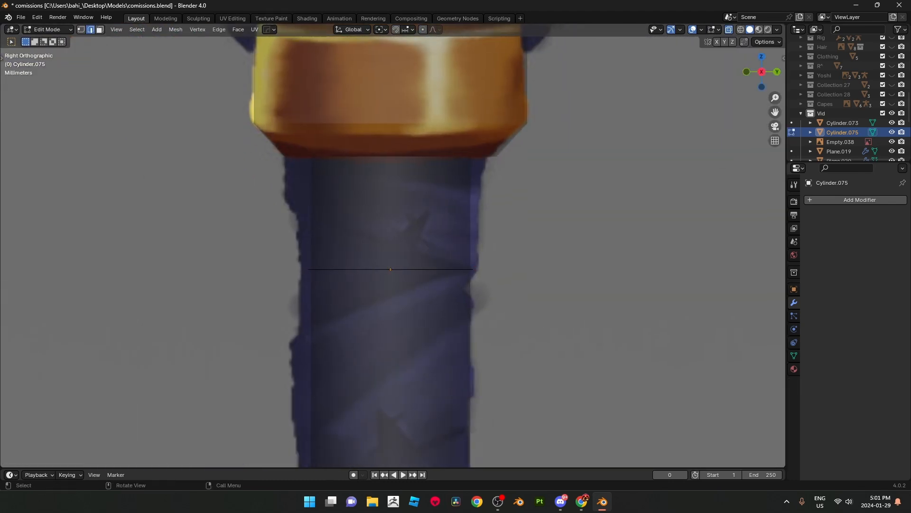
pyautogui.scroll(1, 402, 385)
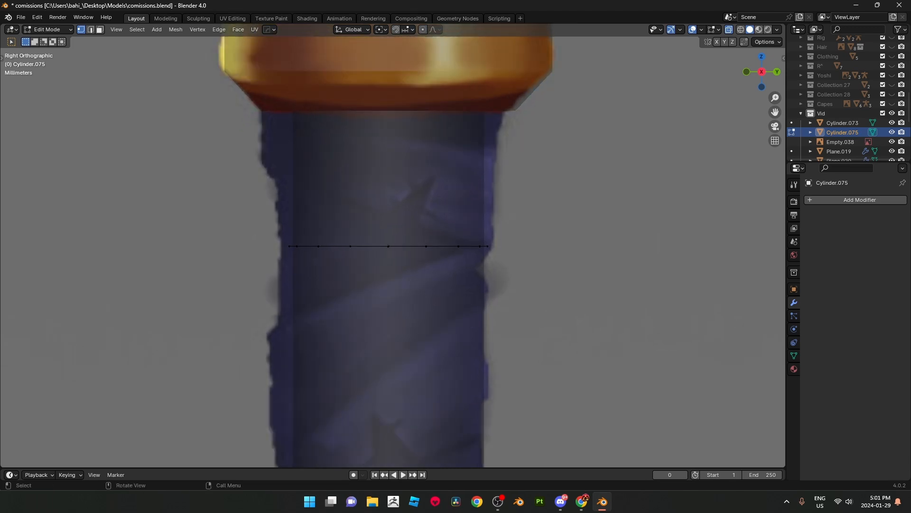
pyautogui.press('Tab')
pyautogui.press('s')
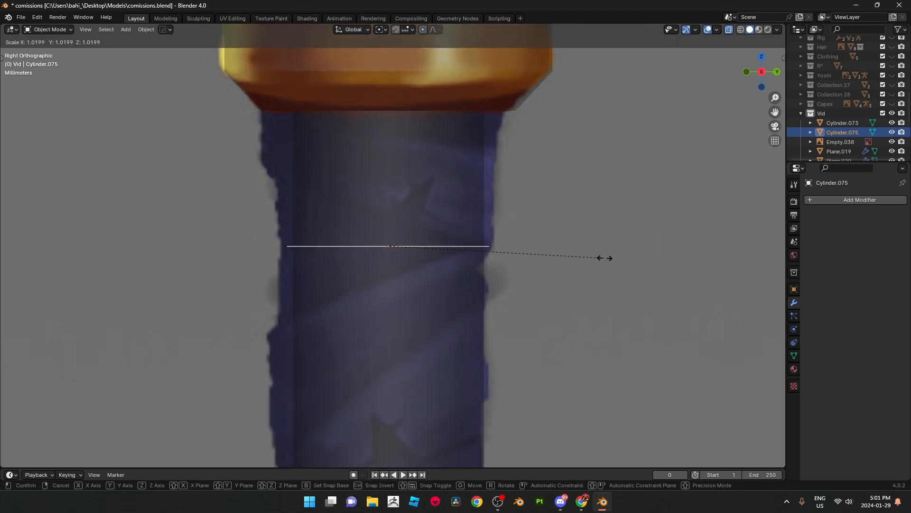
pyautogui.click(645, 265)
# Step: Tilt all of the ring's vertices in Edit Mode and raise and enlarge them to follow the topmost diagonal edge of the wrap
pyautogui.press('Tab')
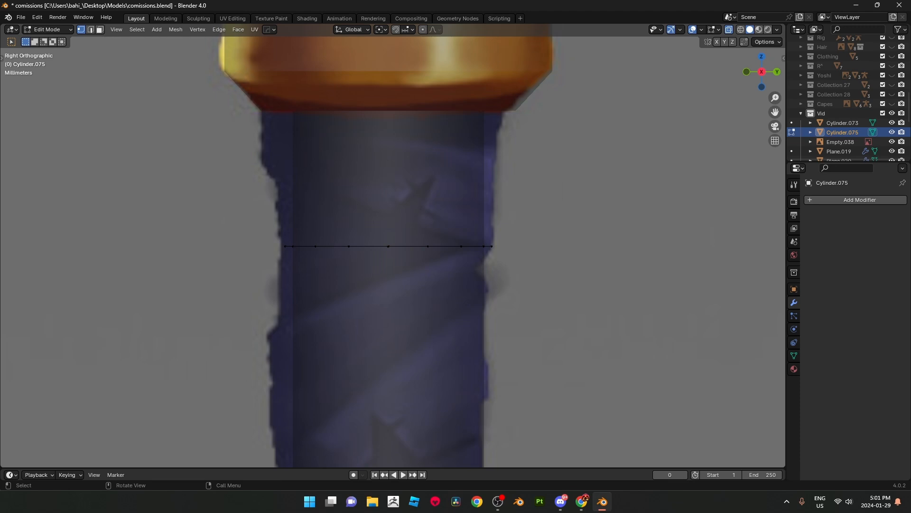
pyautogui.press('a')
pyautogui.press('r')
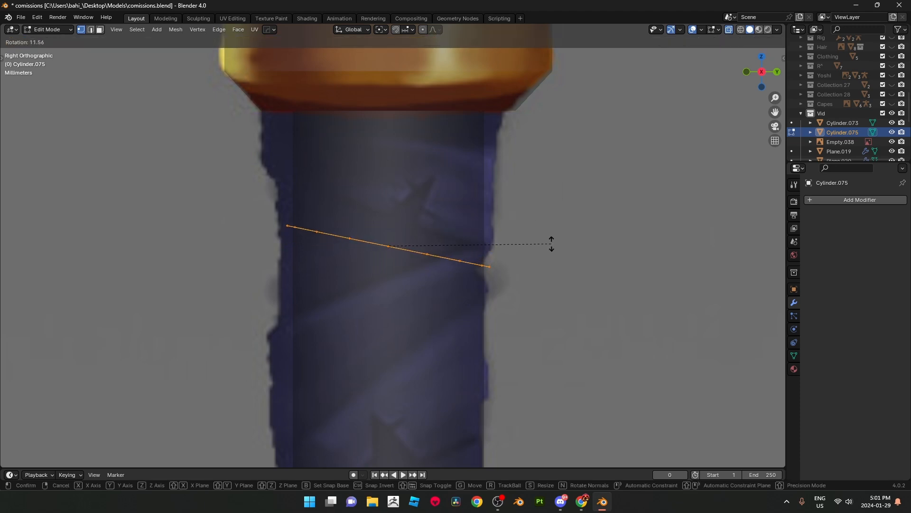
pyautogui.click(552, 244)
pyautogui.press('g')
pyautogui.click(547, 218)
pyautogui.press('r')
pyautogui.click(552, 232)
pyautogui.press('s')
pyautogui.click(565, 234)
pyautogui.press('g')
pyautogui.click(560, 204)
# Step: Fine-tune the tilted ring's size, angle and position so both ends meet the wrap's outline in the concept image
pyautogui.press('s')
pyautogui.click(571, 202)
pyautogui.press('g')
pyautogui.click(571, 198)
pyautogui.press('r')
pyautogui.click(570, 194)
pyautogui.press('s')
pyautogui.click(562, 194)
pyautogui.press('g')
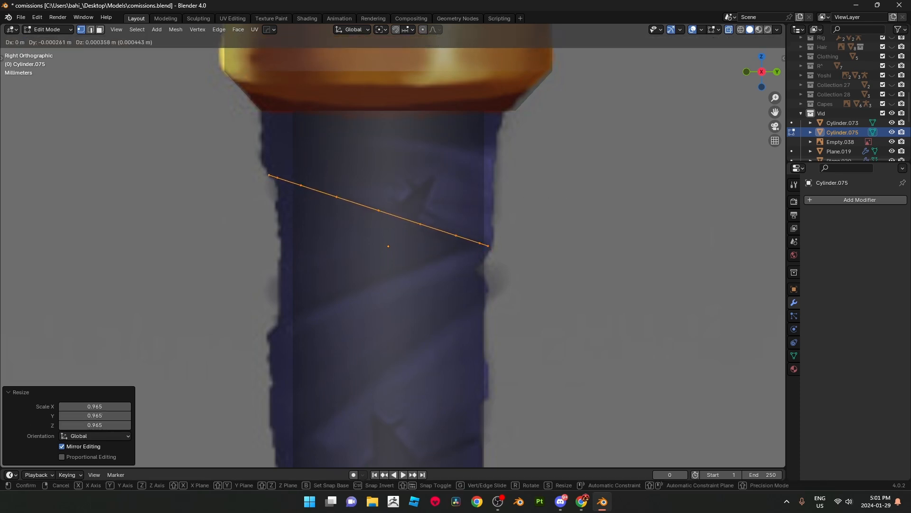
pyautogui.click(549, 166)
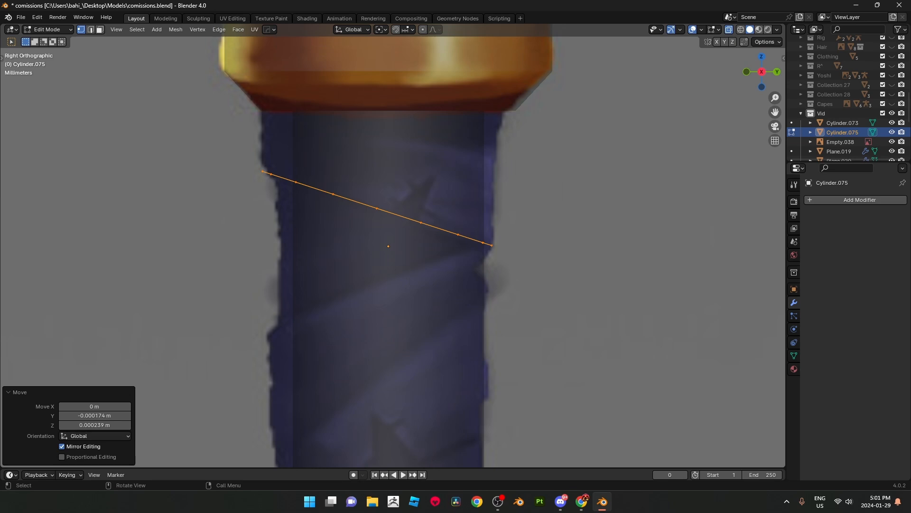
pyautogui.press('r')
pyautogui.click(552, 223)
pyautogui.press('g')
pyautogui.click(552, 224)
pyautogui.press('g')
pyautogui.press('Escape')
# Step: Extrude the tilted ring about 0.0137 m up along Z and level its top edge with Z scale 0 just inside the collar
pyautogui.press('e')
pyautogui.press('z')
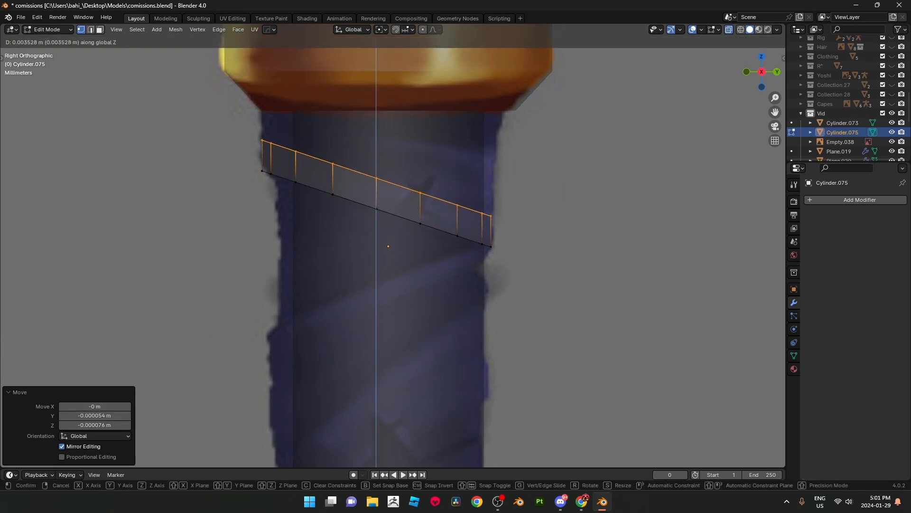
pyautogui.click(525, 176)
pyautogui.write('sz')
pyautogui.write('0')
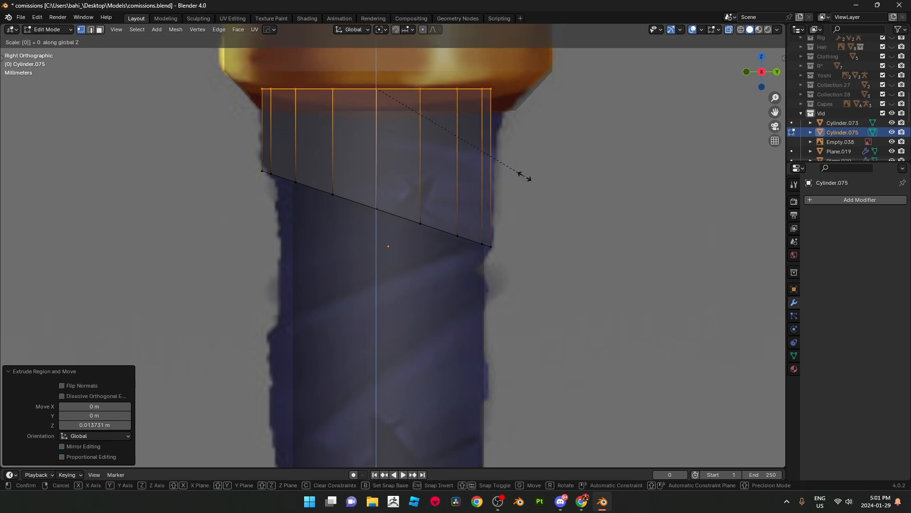
pyautogui.click(525, 176)
pyautogui.press('g')
pyautogui.press('z')
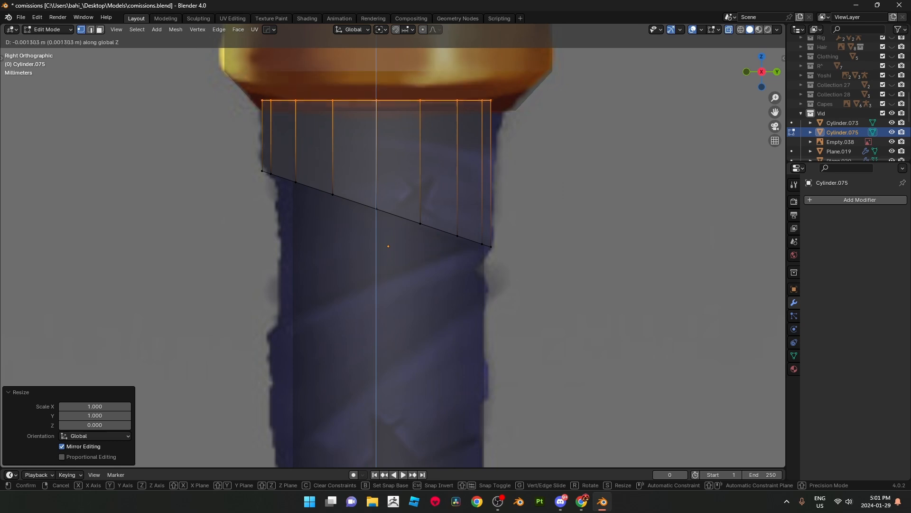
pyautogui.click(525, 187)
# Step: Turn the wrap band's normals outward and apply Shade Auto Smooth to the band
pyautogui.hotkey('alt', 'z')
pyautogui.moveTo(525, 187); pyautogui.dragTo(555, 182, button='middle')
pyautogui.hotkey('alt', 'z')
pyautogui.hotkey('alt', 'z')
pyautogui.press('a')
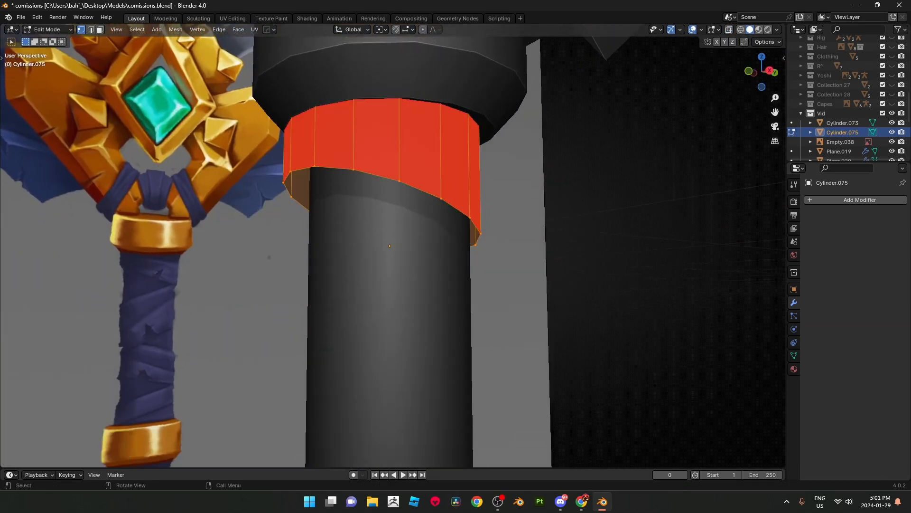
pyautogui.hotkey('alt', 'n')
pyautogui.click(481, 198)
pyautogui.press('Tab')
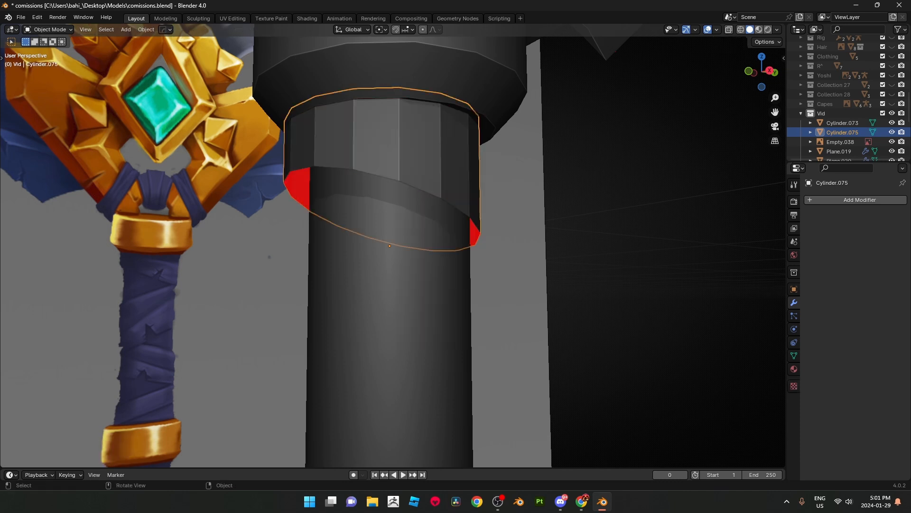
pyautogui.moveTo(481, 198); pyautogui.dragTo(456, 207, button='middle')
pyautogui.moveTo(561, 213); pyautogui.dragTo(557, 209, button='middle')
pyautogui.rightClick(558, 209)
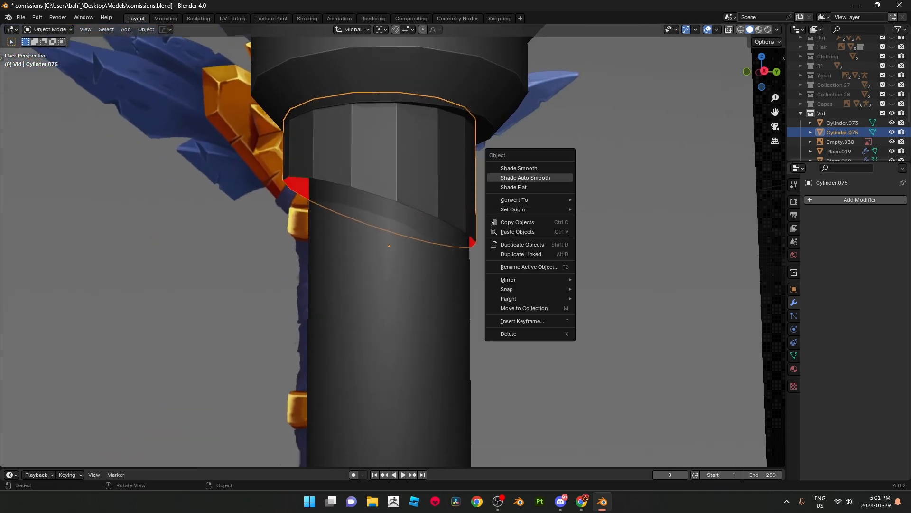
pyautogui.click(554, 177)
# Step: Compare the wrap band's edges with the concept image in the right side view and in see-through display
pyautogui.press('KP_3')
pyautogui.press('Tab')
pyautogui.hotkey('alt', 'z')
pyautogui.scroll(2, 393, 246)
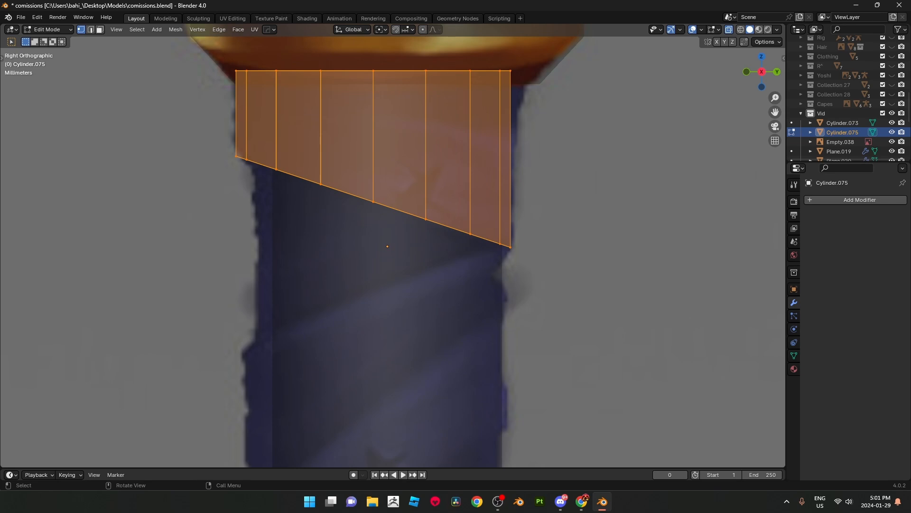
pyautogui.scroll(-2, 388, 247)
pyautogui.hotkey('alt', 'z')
pyautogui.moveTo(387, 246); pyautogui.dragTo(383, 228, button='middle')
pyautogui.press('KP_3')
pyautogui.hotkey('alt', 'z')
pyautogui.scroll(3, 393, 246)
pyautogui.scroll(-4, 382, 229)
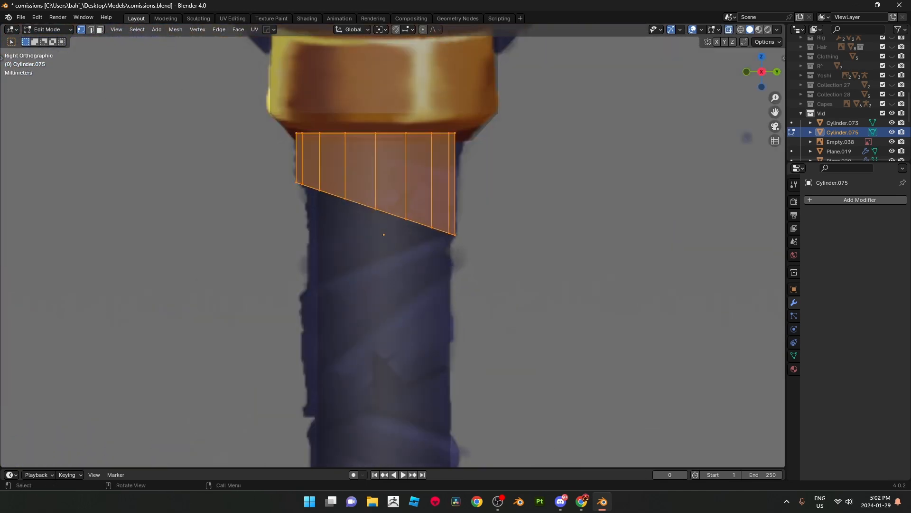
# Step: Duplicate the wrap band's slanted lower edge loop, rotate the copy -40° and move it about 0.009 m down
pyautogui.keyDown('alt'); pyautogui.click(419, 223); pyautogui.keyUp('alt')
pyautogui.scroll(2, 419, 223)
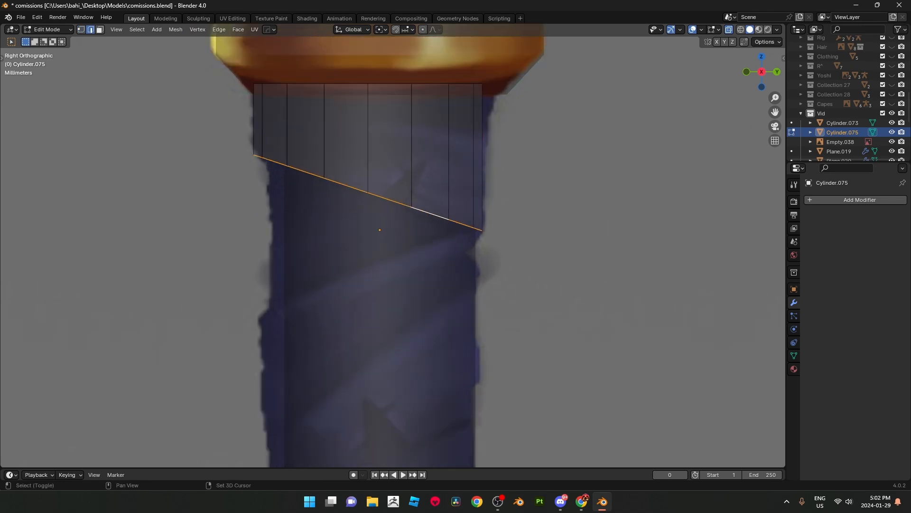
pyautogui.hotkey('shift', 'd')
pyautogui.rightClick(419, 222)
pyautogui.press('e')
pyautogui.rightClick(425, 176)
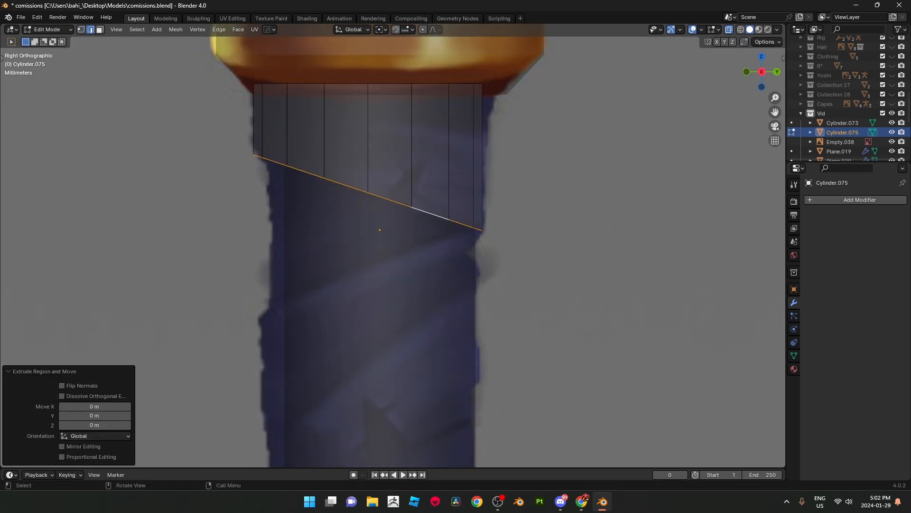
pyautogui.hotkey('ctrl', 'z')
pyautogui.press('r')
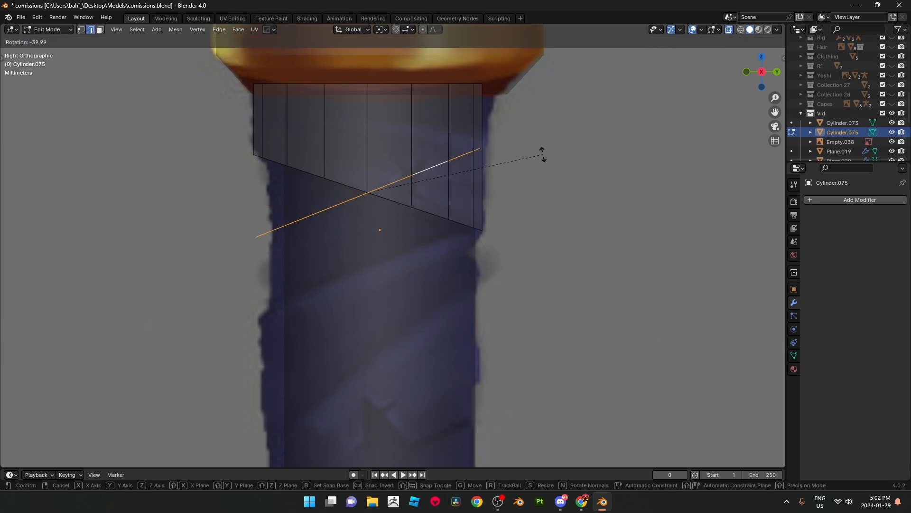
pyautogui.click(542, 148)
pyautogui.press('g')
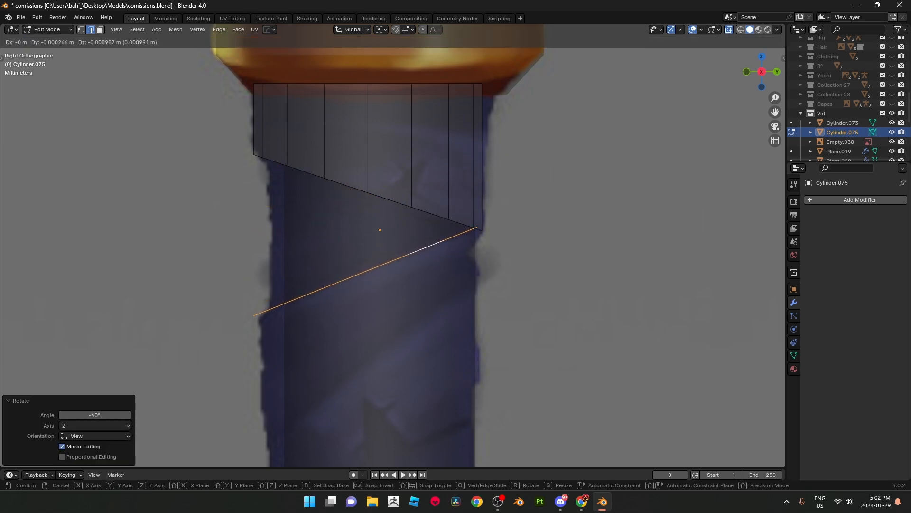
pyautogui.click(536, 228)
# Step: Nudge the duplicated loop about 0.0005 m so its ends meet the wrap's outline in the concept image
pyautogui.scroll(-4, 536, 228)
pyautogui.keyDown('shift'); pyautogui.moveTo(537, 228); pyautogui.dragTo(566, 212, button='middle'); pyautogui.keyUp('shift')
pyautogui.moveTo(565, 212); pyautogui.dragTo(615, 212, button='middle')
pyautogui.press('KP_3')
pyautogui.scroll(4, 393, 247)
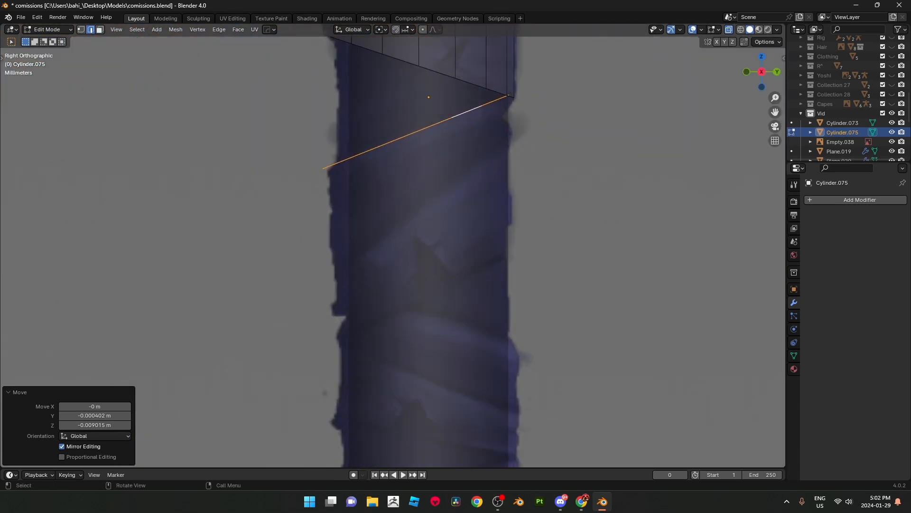
pyautogui.press('g')
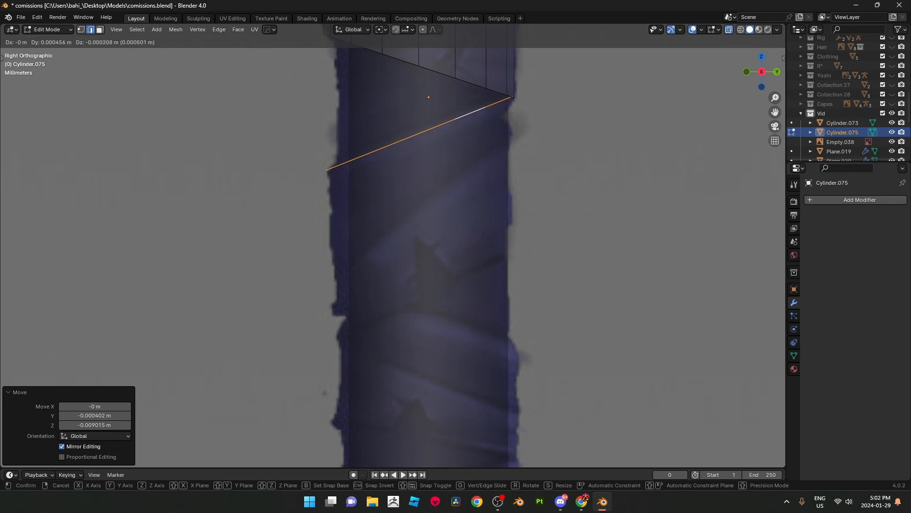
pyautogui.click(427, 143)
# Step: Extrude the loop downward into a second wrap band and adjust its lower edge's tilt and position to the concept image
pyautogui.press('e')
pyautogui.click(436, 302)
pyautogui.press('r')
pyautogui.click(560, 299)
pyautogui.press('g')
pyautogui.click(560, 280)
pyautogui.press('r')
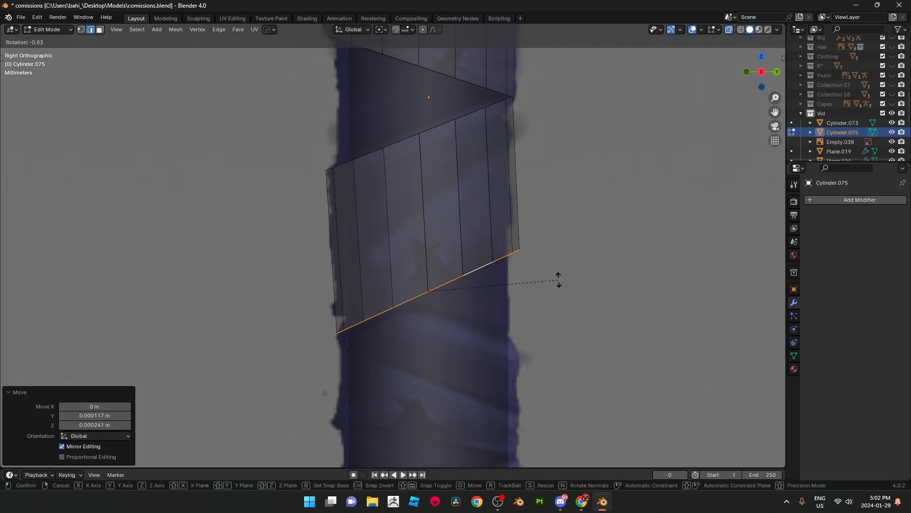
pyautogui.click(559, 278)
# Step: Lower the second band's bottom edge loop slightly along Z, about 0.0001 m
pyautogui.scroll(-3, 559, 279)
pyautogui.keyDown('shift'); pyautogui.moveTo(559, 278); pyautogui.dragTo(563, 225, button='middle'); pyautogui.keyUp('shift')
pyautogui.scroll(2, 564, 226)
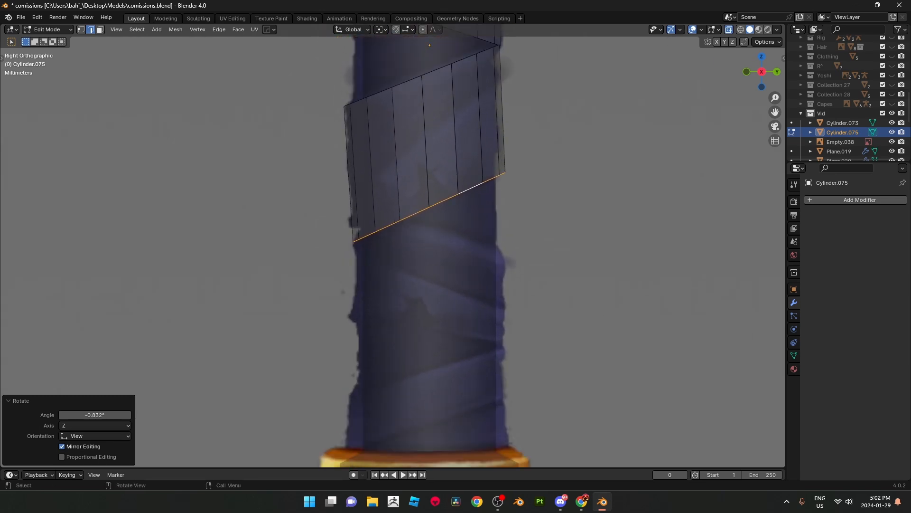
pyautogui.press('g')
pyautogui.press('z')
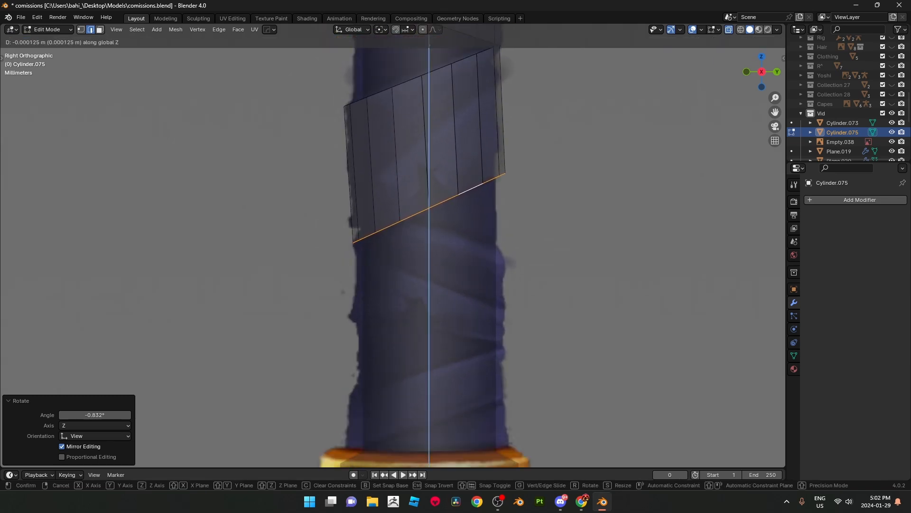
pyautogui.press('Return')
# Step: Duplicate the second band's bottom edge loop, rotate the copy about 46° to the opposite slant and place it at the next fold
pyautogui.press('r')
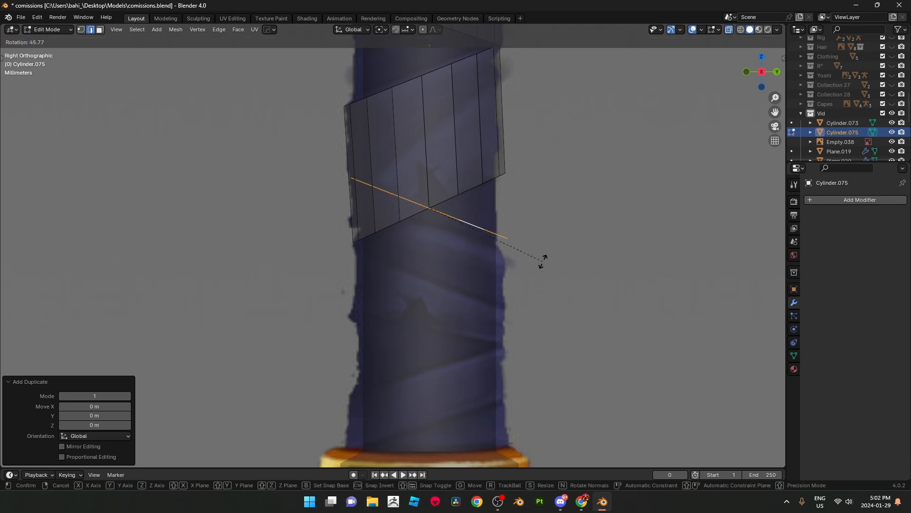
pyautogui.click(545, 255)
pyautogui.press('g')
pyautogui.click(568, 246)
pyautogui.press('s')
pyautogui.click(562, 246)
pyautogui.press('g')
pyautogui.click(567, 259)
# Step: Refine the copied loop's tilt and position and scale it to 0.896 to fit the grip's outline
pyautogui.press('r')
pyautogui.click(568, 236)
pyautogui.press('g')
pyautogui.click(564, 209)
pyautogui.press('g')
pyautogui.click(561, 170)
pyautogui.press('s')
pyautogui.click(548, 171)
pyautogui.press('g')
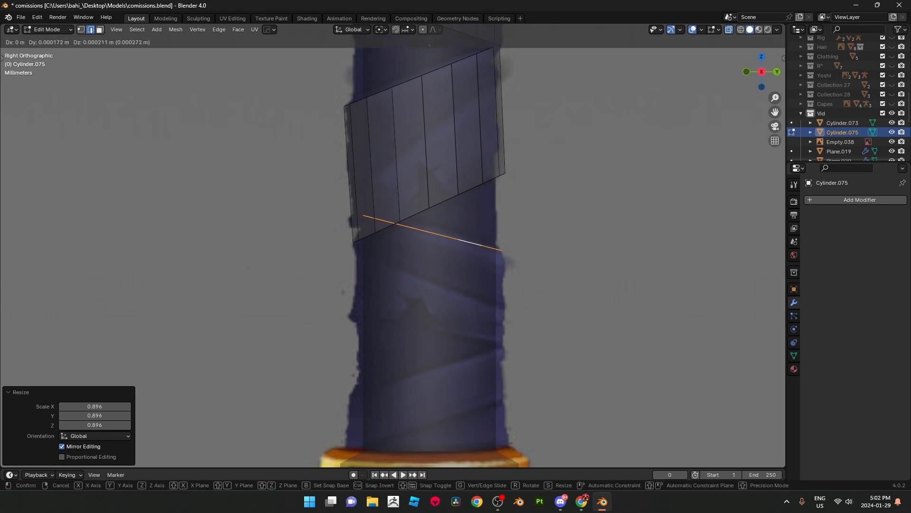
pyautogui.click(549, 169)
# Step: Fine-tune the slanted loop's angle and position and shrink it to about 0.97, close against the grip
pyautogui.hotkey('alt', 'z')
pyautogui.scroll(3, 549, 169)
pyautogui.hotkey('alt', 'z')
pyautogui.keyDown('shift'); pyautogui.moveTo(549, 169); pyautogui.dragTo(528, 146, button='middle'); pyautogui.keyUp('shift')
pyautogui.press('r')
pyautogui.click(527, 145)
pyautogui.press('g')
pyautogui.click(528, 144)
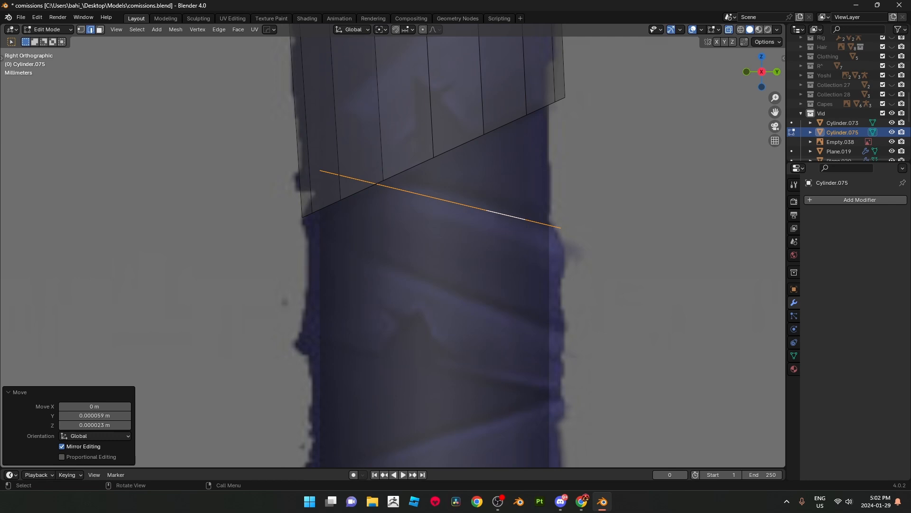
pyautogui.press('g')
pyautogui.click(606, 195)
pyautogui.press('s')
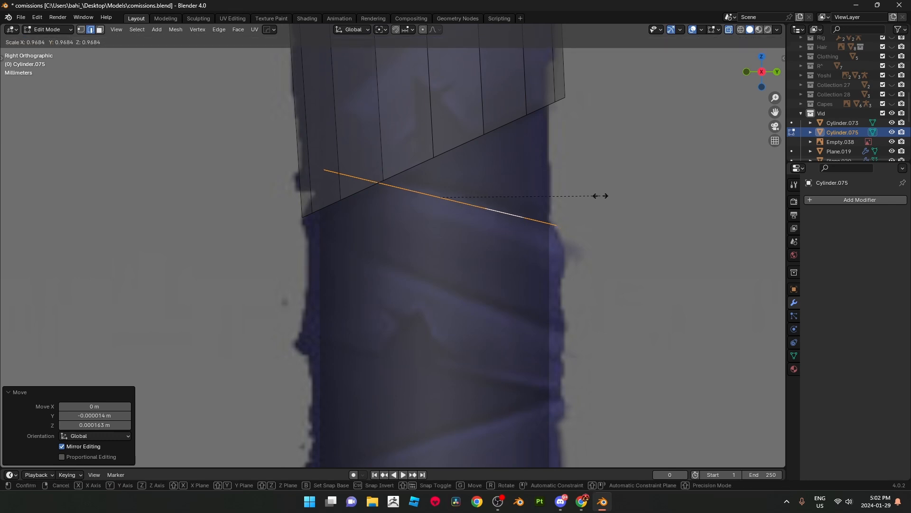
pyautogui.click(595, 197)
# Step: Extrude the loop about 0.0034 m down, enlarge the new edge about 1.15 times and tilt it to the wrap's outline
pyautogui.press('e')
pyautogui.click(587, 232)
pyautogui.press('s')
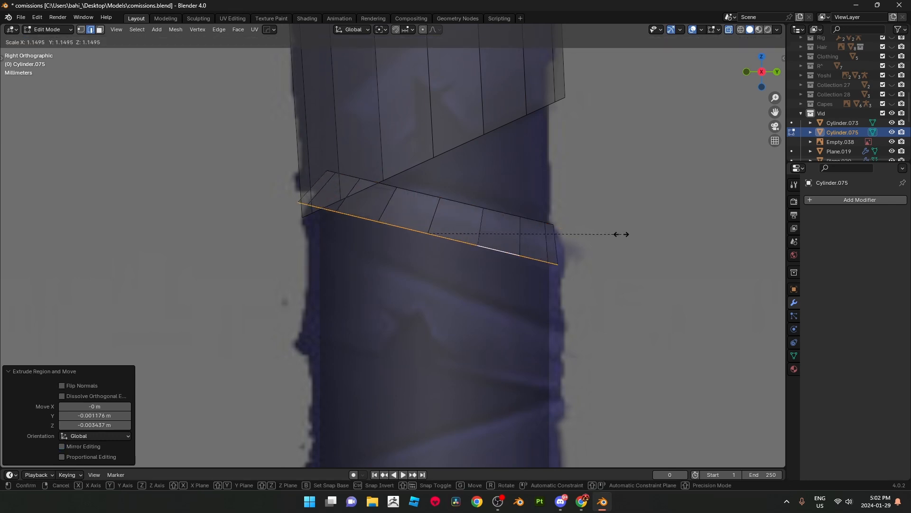
pyautogui.click(624, 234)
pyautogui.press('g')
pyautogui.press('r')
pyautogui.click(638, 184)
pyautogui.press('g')
pyautogui.click(614, 230)
pyautogui.press('r')
pyautogui.click(612, 259)
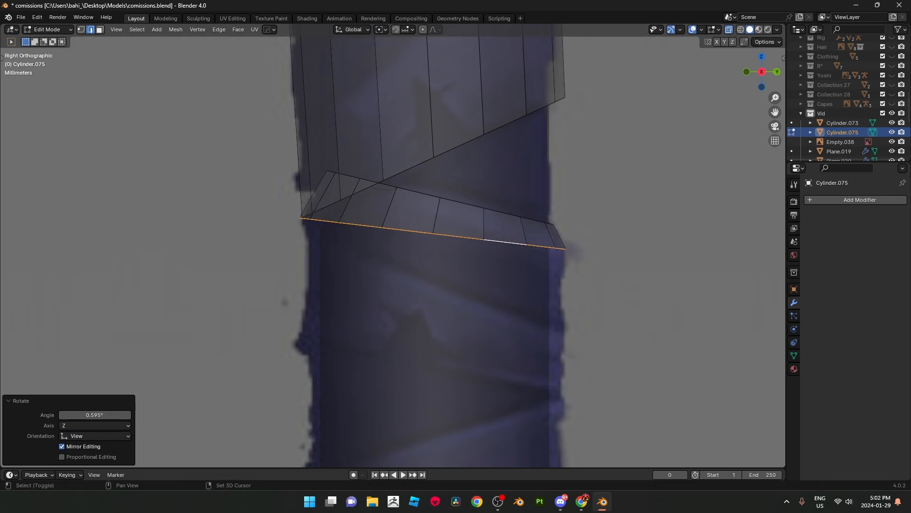
# Step: Extrude the flared edge about 0.0124 m down to form the third wrap band's body
pyautogui.scroll(-2, 393, 246)
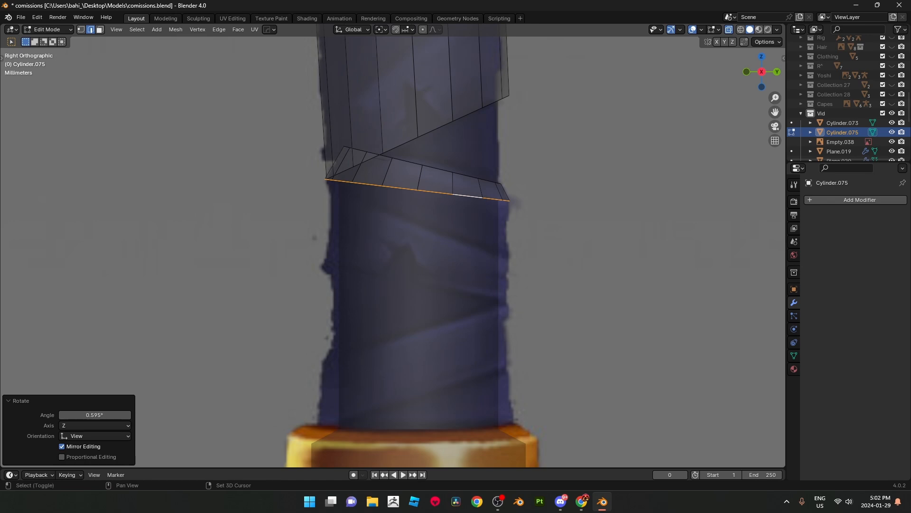
pyautogui.scroll(3, 413, 247)
pyautogui.press('g')
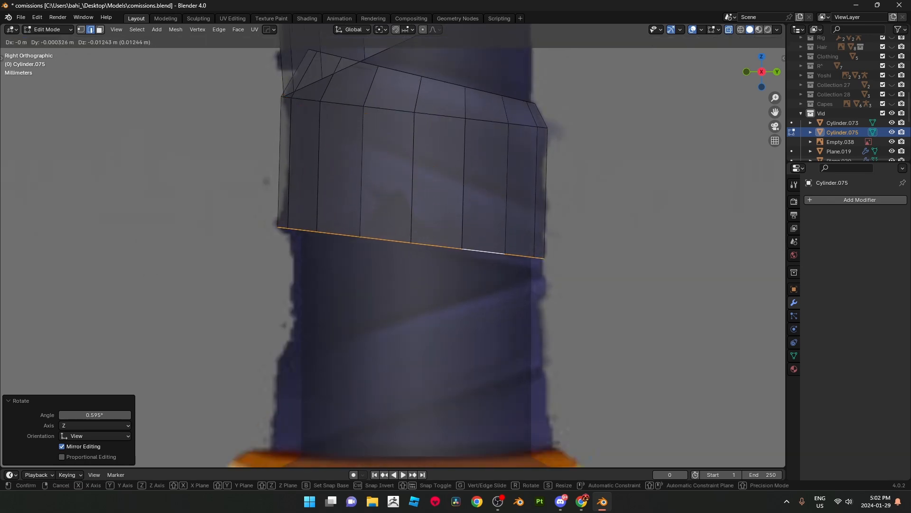
pyautogui.click(522, 237)
# Step: Add one centred loop cut around the third band and scale it to 0.962 to pinch the cloth inward
pyautogui.hotkey('ctrl', 'r')
pyautogui.click(522, 227)
pyautogui.rightClick(523, 227)
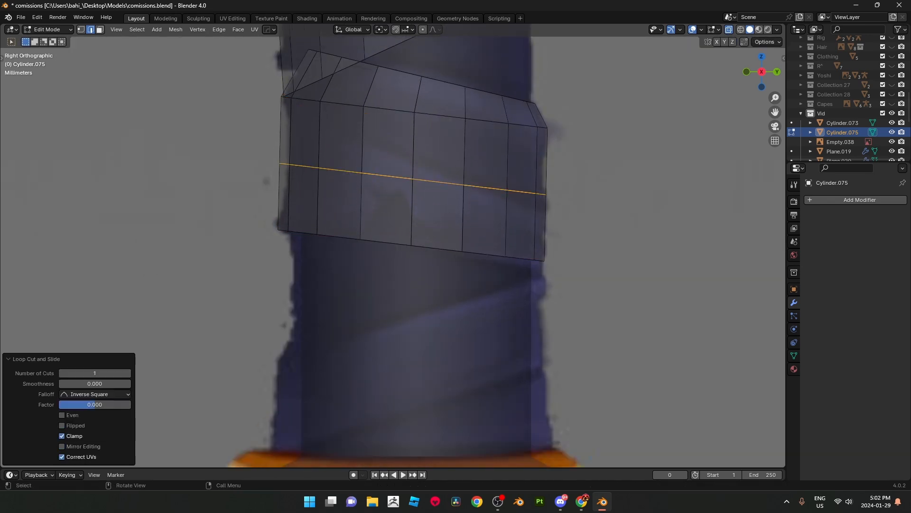
pyautogui.press('s')
pyautogui.click(558, 201)
pyautogui.hotkey('alt', 'z')
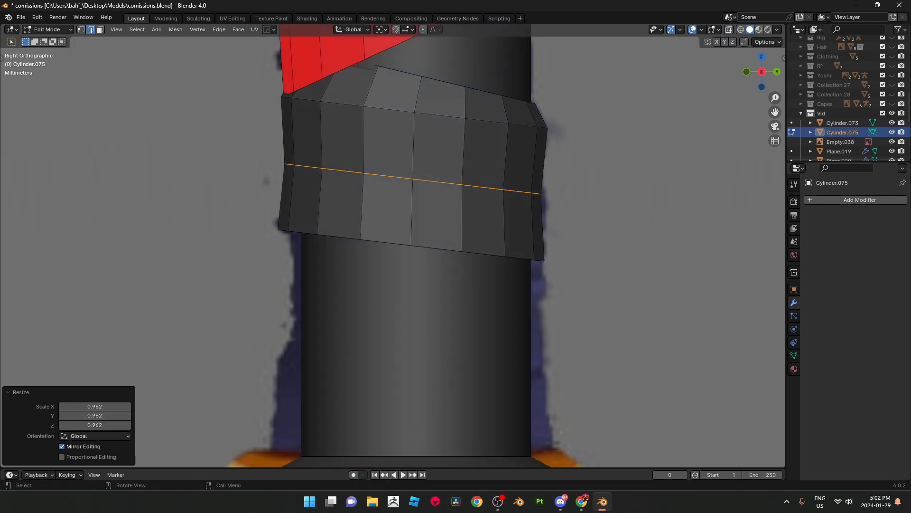
# Step: Apply Shade Auto Smooth to the wrap object with its new bands
pyautogui.press('Tab')
pyautogui.scroll(-3, 542, 188)
pyautogui.rightClick(520, 171)
pyautogui.click(520, 171)
pyautogui.keyDown('shift'); pyautogui.moveTo(520, 172); pyautogui.dragTo(521, 286, button='middle'); pyautogui.keyUp('shift')
# Step: Flip the normals of the whole second wrap band so its faces point outward
pyautogui.press('Tab')
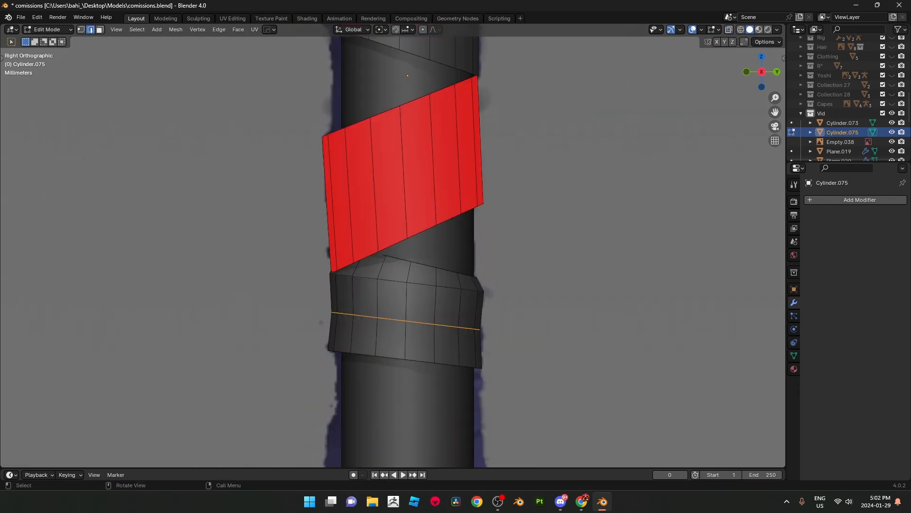
pyautogui.click(458, 161)
pyautogui.press('l')
pyautogui.hotkey('alt', 'n')
pyautogui.click(482, 191)
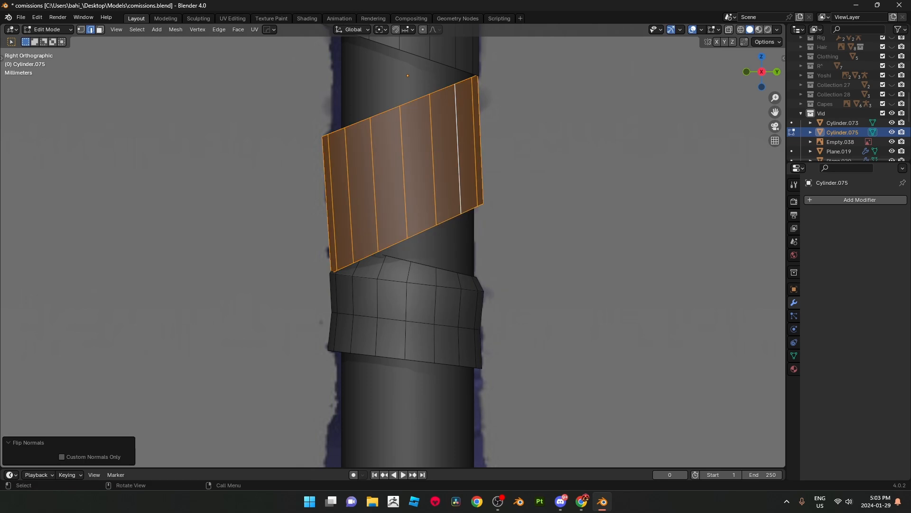
pyautogui.press('Tab')
# Step: Widen the third band's upper edge loop along X to correct its fit around the grip
pyautogui.scroll(-3, 482, 191)
pyautogui.keyDown('shift'); pyautogui.moveTo(482, 192); pyautogui.dragTo(482, 168, button='middle'); pyautogui.keyUp('shift')
pyautogui.press('Tab')
pyautogui.hotkey('alt', 'z')
pyautogui.scroll(6, 393, 246)
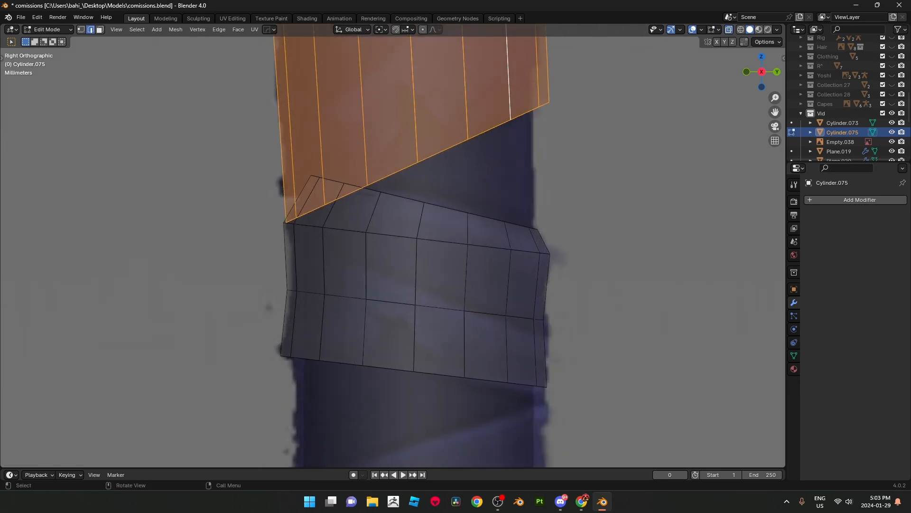
pyautogui.keyDown('alt'); pyautogui.click(365, 191); pyautogui.keyUp('alt')
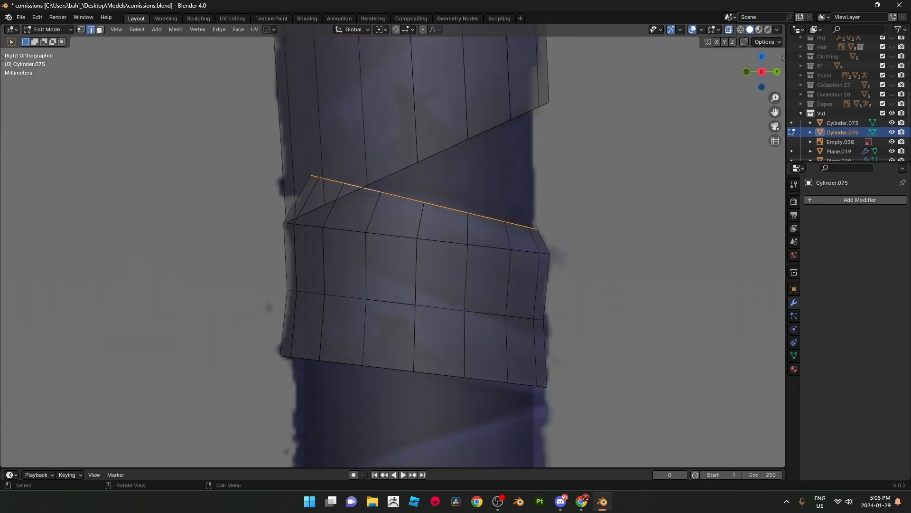
pyautogui.hotkey('alt', 'z')
pyautogui.moveTo(627, 232); pyautogui.dragTo(589, 239, button='middle')
pyautogui.press('s')
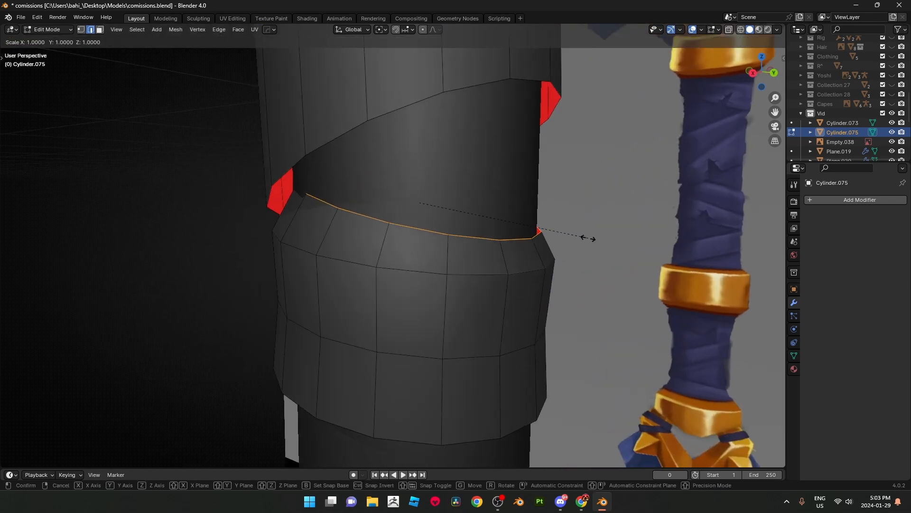
pyautogui.press('x')
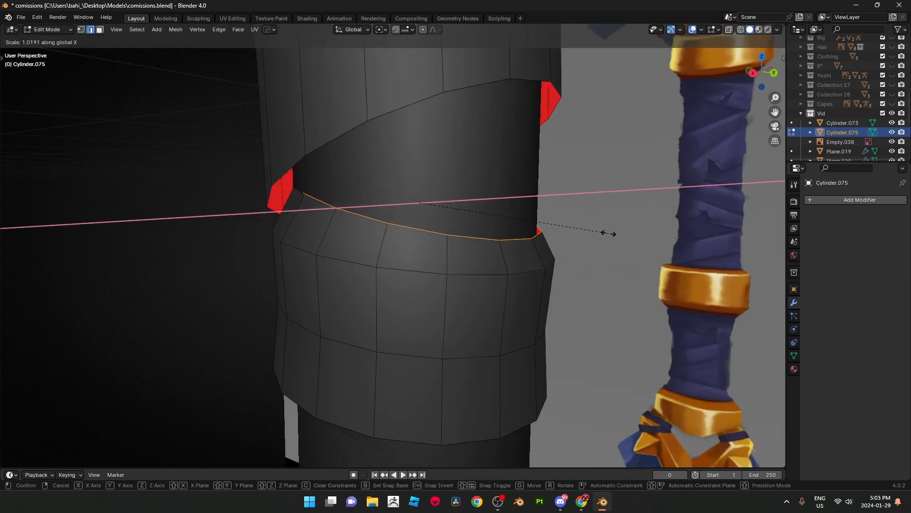
pyautogui.click(662, 228)
pyautogui.moveTo(662, 228)
pyautogui.mouseDown(button='middle')
pyautogui.moveTo(584, 230)
pyautogui.moveTo(651, 229)
pyautogui.mouseUp(button='middle')
pyautogui.scroll(-1, 650, 229)
pyautogui.press('Tab')
pyautogui.press('KP_3')
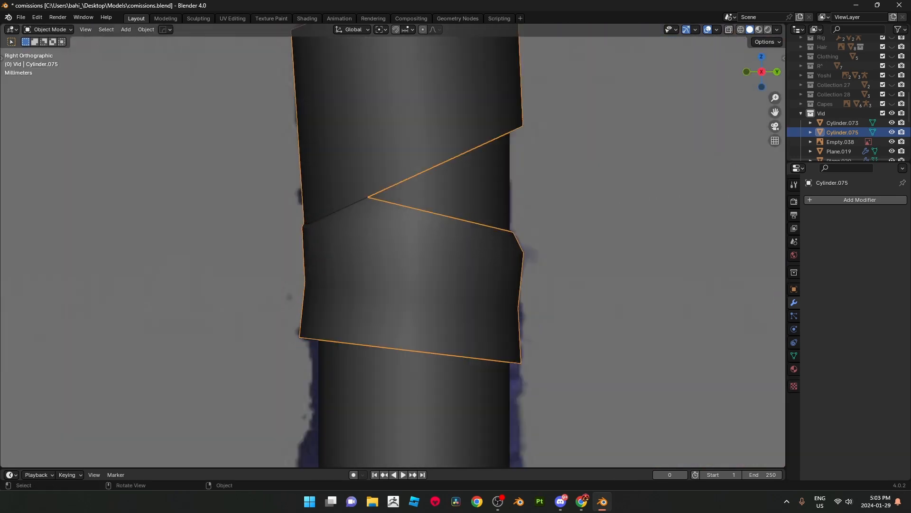
# Step: Rotate the third band's bottom edge loop about 4.9° to follow the fold in the concept image
pyautogui.press('Tab')
pyautogui.hotkey('alt', 'z')
pyautogui.keyDown('shift'); pyautogui.moveTo(427, 284); pyautogui.dragTo(421, 185, button='middle'); pyautogui.keyUp('shift')
pyautogui.moveTo(290, 220); pyautogui.dragTo(522, 323)
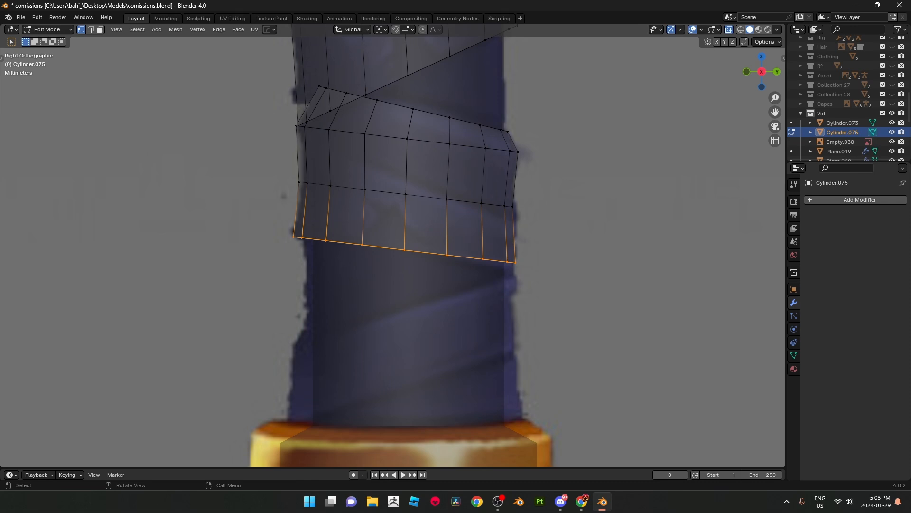
pyautogui.press('r')
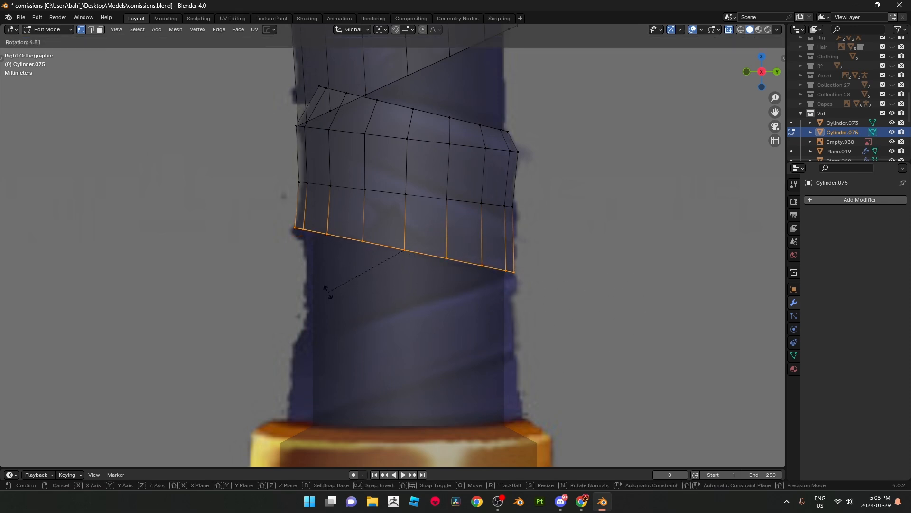
pyautogui.click(330, 292)
# Step: Duplicate the third band's bottom edge loop, tilt the copy to the opposite slant and place it at the next fold
pyautogui.scroll(-5, 330, 292)
pyautogui.scroll(3, 330, 292)
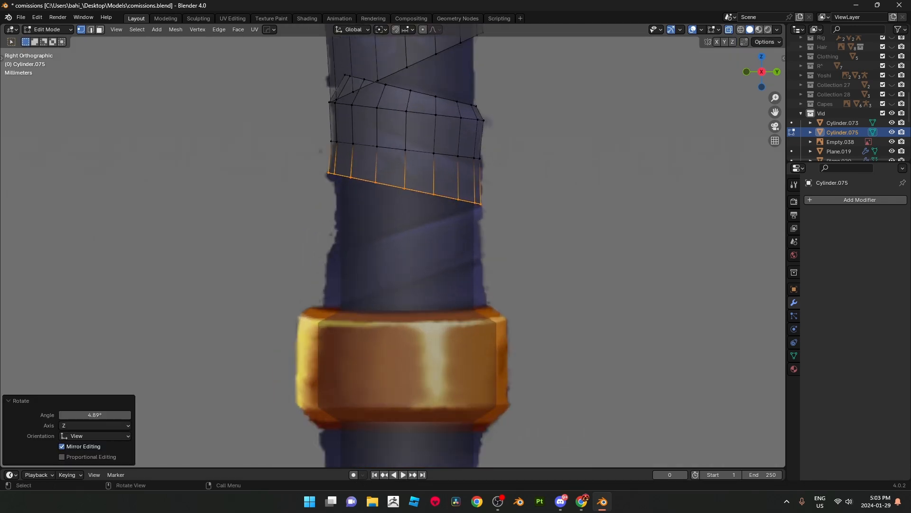
pyautogui.scroll(2, 399, 247)
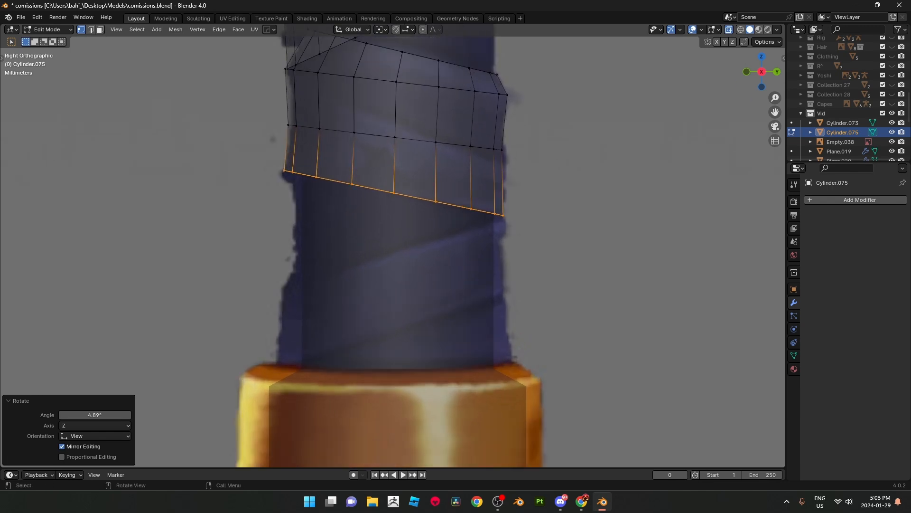
pyautogui.press('e')
pyautogui.click(521, 243)
pyautogui.press('r')
pyautogui.click(526, 197)
pyautogui.press('g')
pyautogui.click(522, 256)
pyautogui.press('r')
pyautogui.click(522, 247)
# Step: Fine-tune the copied loop's position and tilt and enlarge it about 1.05 times to meet the wrap's outline
pyautogui.press('g')
pyautogui.click(565, 218)
pyautogui.press('r')
pyautogui.click(574, 214)
pyautogui.press('s')
pyautogui.click(585, 196)
pyautogui.press('g')
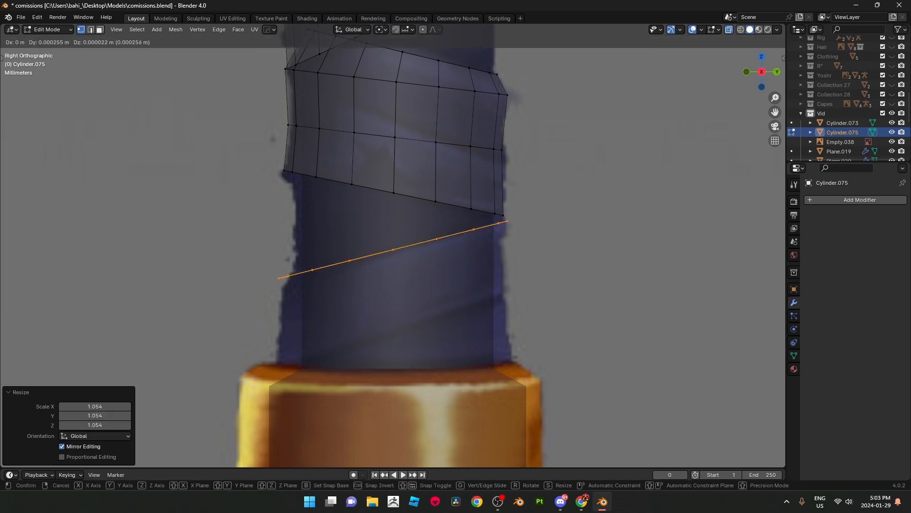
pyautogui.click(602, 195)
pyautogui.press('s')
pyautogui.click(599, 198)
# Step: Extrude the loop about 0.0106 m down into a fourth band, then resize and shift its lower edge to the outline
pyautogui.keyDown('shift'); pyautogui.moveTo(599, 197); pyautogui.dragTo(606, 175, button='middle'); pyautogui.keyUp('shift')
pyautogui.scroll(1, 606, 175)
pyautogui.press('e')
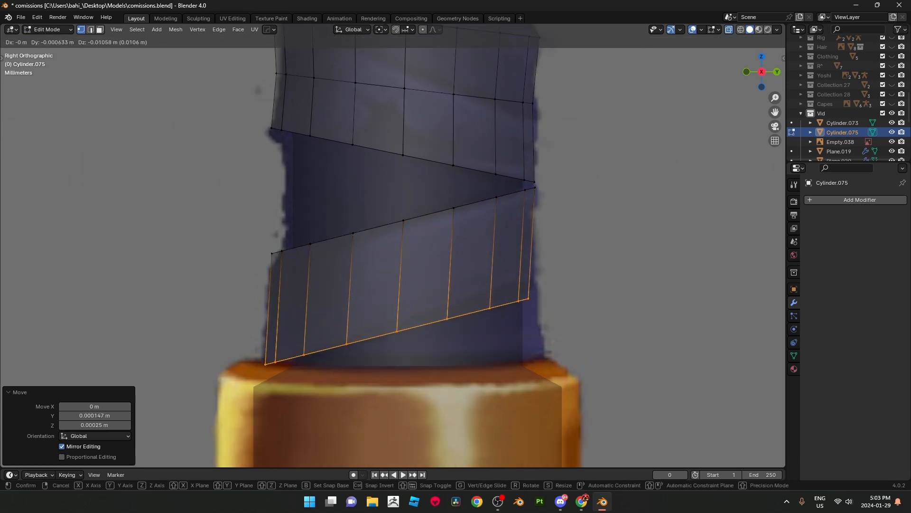
pyautogui.click(663, 208)
pyautogui.press('s')
pyautogui.click(667, 207)
pyautogui.press('g')
pyautogui.click(666, 207)
pyautogui.hotkey('alt', 'z')
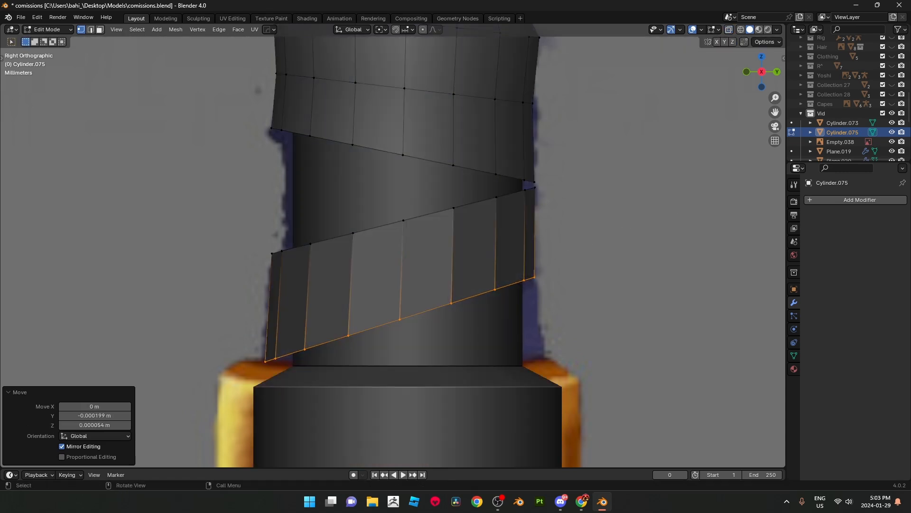
# Step: Apply Shade Auto Smooth at 30° to the wrap object including the fourth band
pyautogui.press('Tab')
pyautogui.scroll(-3, 506, 216)
pyautogui.rightClick(506, 217)
pyautogui.click(475, 217)
pyautogui.scroll(1, 474, 217)
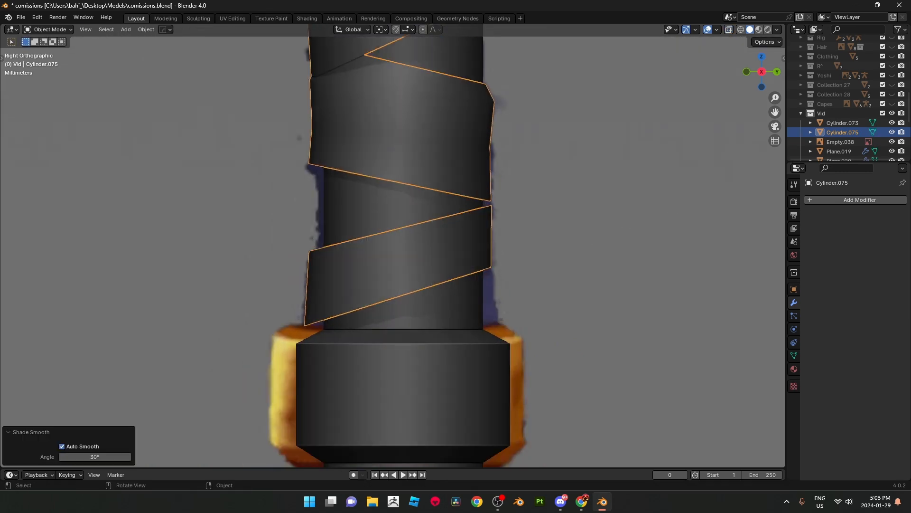
# Step: Compare the fourth band and the area around the lower collar with the concept image in see-through display
pyautogui.press('Tab')
pyautogui.hotkey('alt', 'z')
pyautogui.scroll(2, 444, 239)
pyautogui.scroll(-4, 443, 147)
pyautogui.keyDown('shift'); pyautogui.moveTo(444, 239); pyautogui.dragTo(532, 177, button='middle'); pyautogui.keyUp('shift')
pyautogui.hotkey('alt', 'z')
pyautogui.press('KP_3')
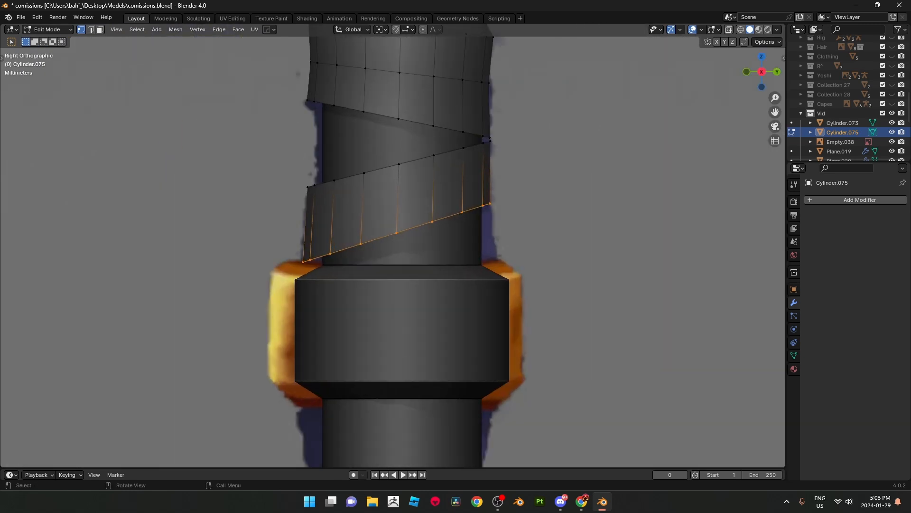
# Step: Duplicate the whole fourth band and place the copy about 0.0305 m straight down, just below the lower collar
pyautogui.scroll(5, 394, 252)
pyautogui.keyDown('shift'); pyautogui.moveTo(475, 266); pyautogui.dragTo(483, 178, button='middle'); pyautogui.keyUp('shift')
pyautogui.hotkey('alt', 'z')
pyautogui.moveTo(483, 179); pyautogui.dragTo(518, 179, button='middle')
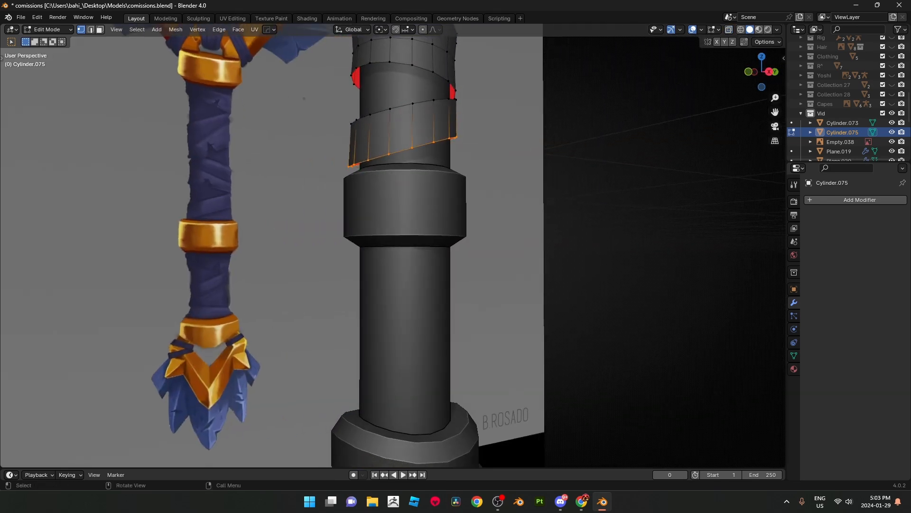
pyautogui.press('KP_3')
pyautogui.hotkey('alt', 'z')
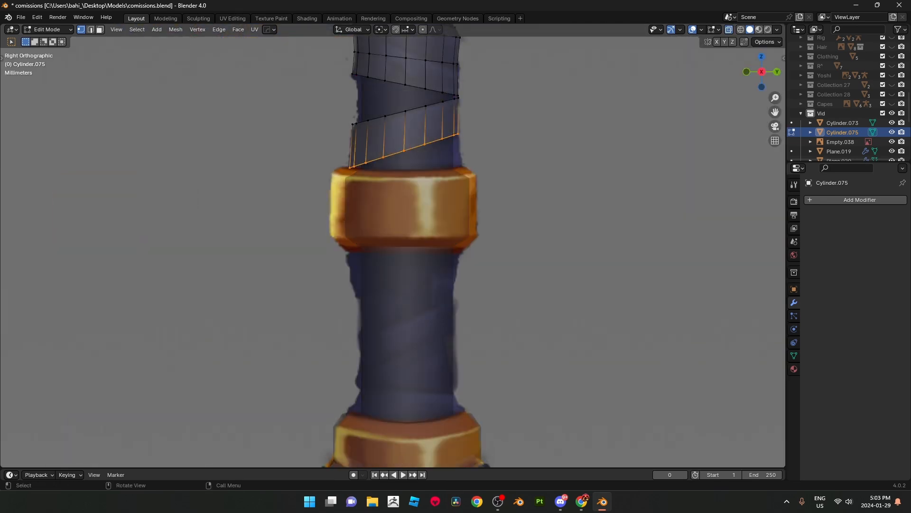
pyautogui.hotkey('ctrl', 'l')
pyautogui.scroll(1, 370, 337)
pyautogui.press('g')
pyautogui.press('z')
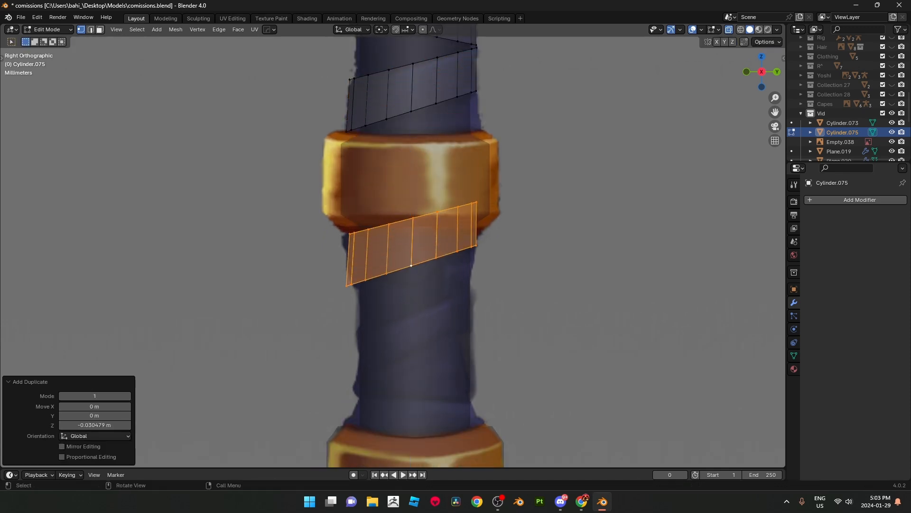
pyautogui.click(441, 275)
# Step: Tilt the copied band's lower edge loop about 20.5°, move it about 0.005 m down and shrink it to about 0.91
pyautogui.scroll(2, 441, 275)
pyautogui.press('2')
pyautogui.keyDown('alt'); pyautogui.click(471, 259); pyautogui.keyUp('alt')
pyautogui.press('r')
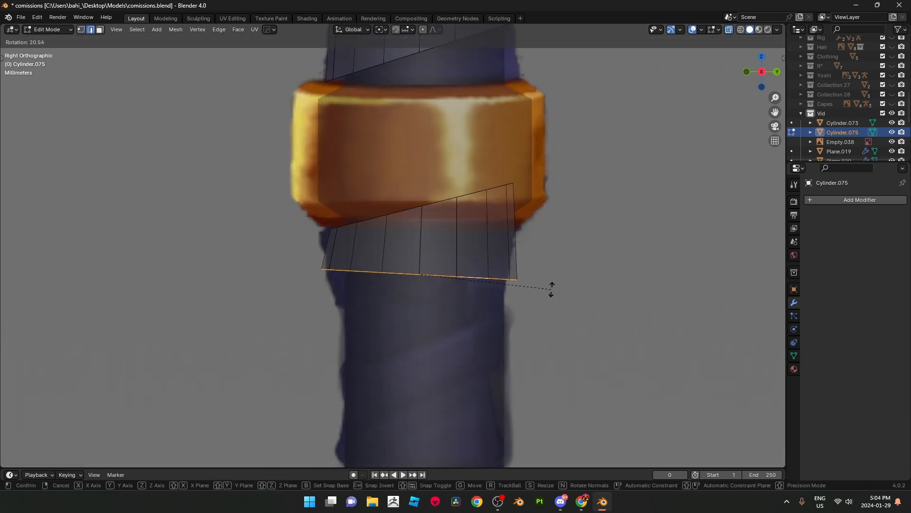
pyautogui.click(551, 290)
pyautogui.press('g')
pyautogui.click(552, 328)
pyautogui.press('s')
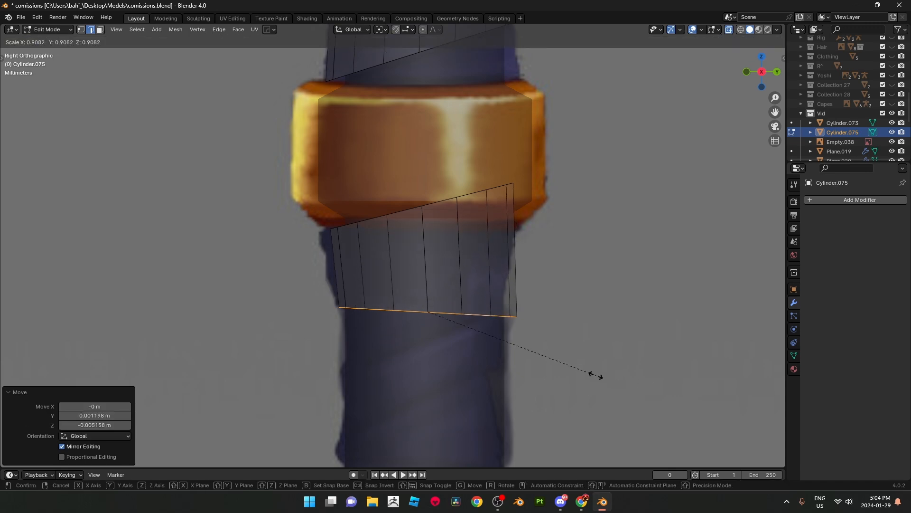
pyautogui.click(601, 377)
# Step: Rotate the band's lower edge about 4.9° further and nudge it to follow the wrap in the concept image
pyautogui.hotkey('alt', 'z')
pyautogui.moveTo(599, 375); pyautogui.dragTo(603, 344, button='middle')
pyautogui.press('KP_3')
pyautogui.hotkey('alt', 'z')
pyautogui.scroll(1, 603, 344)
pyautogui.press('r')
pyautogui.click(599, 356)
pyautogui.press('g')
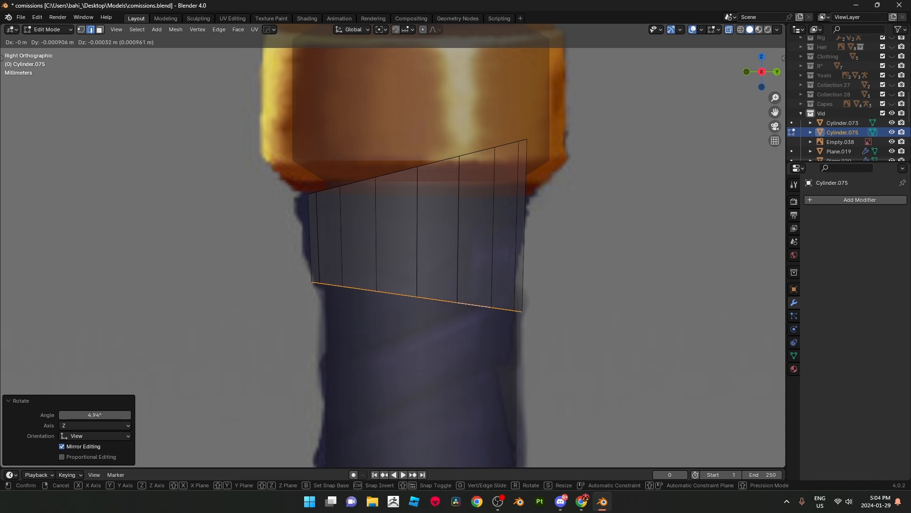
pyautogui.click(599, 360)
# Step: Flatten the band's upper edge by scaling Z to 0, lower it about 0.0013 m and shrink it to about 0.94
pyautogui.press('1')
pyautogui.moveTo(257, 125); pyautogui.dragTo(588, 220)
pyautogui.write('sz')
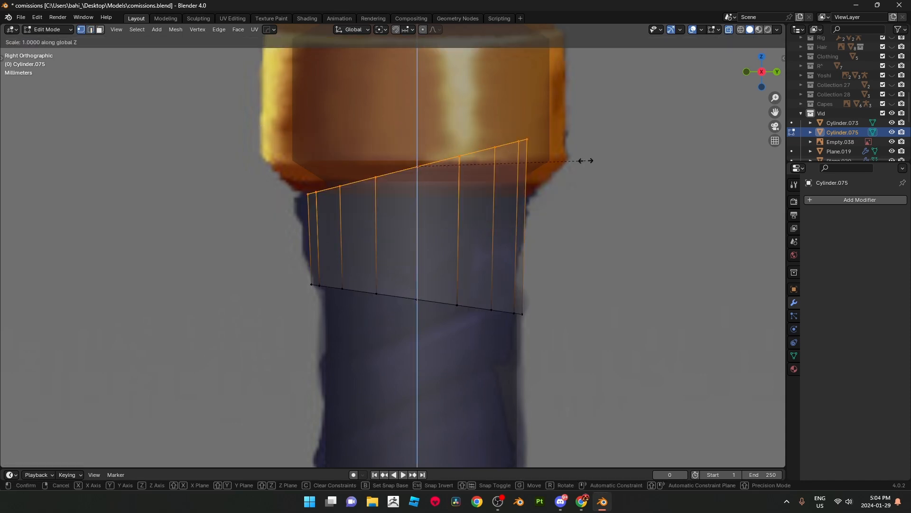
pyautogui.write('0')
pyautogui.press('Return')
pyautogui.press('g')
pyautogui.press('z')
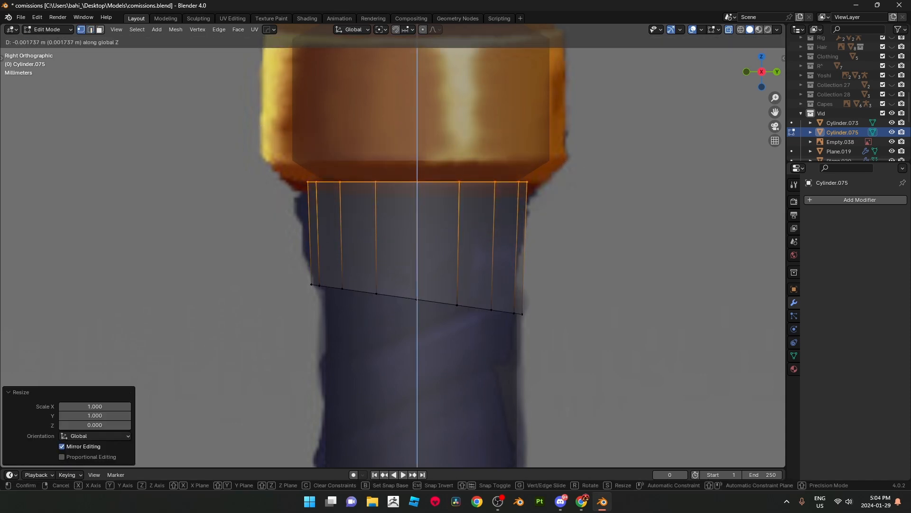
pyautogui.press('Return')
pyautogui.press('s')
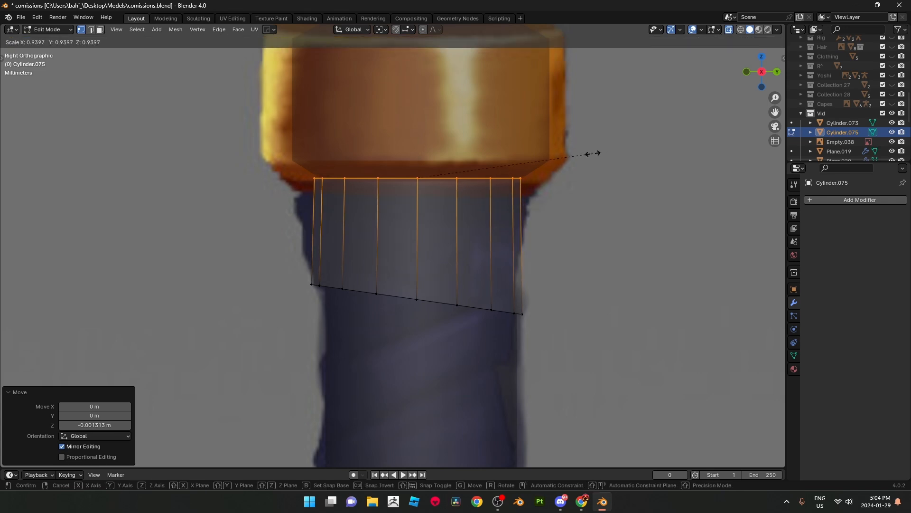
pyautogui.click(591, 153)
# Step: Add a loop cut near the band's upper edge, just under the collar, and scale it to 0.966
pyautogui.hotkey('alt', 'z')
pyautogui.moveTo(591, 153); pyautogui.dragTo(629, 144, button='middle')
pyautogui.press('KP_3')
pyautogui.press('Tab')
pyautogui.scroll(2, 629, 143)
pyautogui.hotkey('alt', 'z')
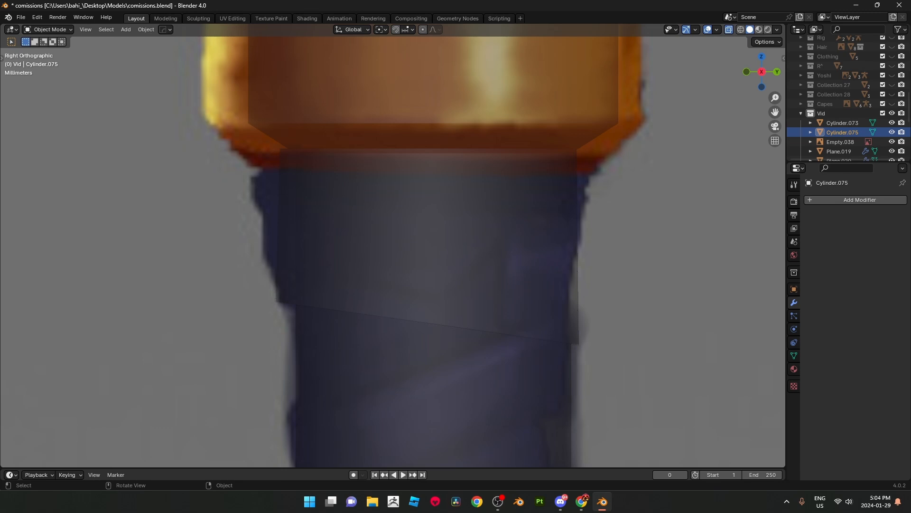
pyautogui.press('Tab')
pyautogui.hotkey('ctrl', 'r')
pyautogui.click(589, 223)
pyautogui.click(592, 176)
pyautogui.press('s')
pyautogui.click(603, 166)
# Step: Add a second loop cut across the middle of the band, then enlarge, tilt and move it to the wrap's outline
pyautogui.hotkey('ctrl', 'r')
pyautogui.click(590, 223)
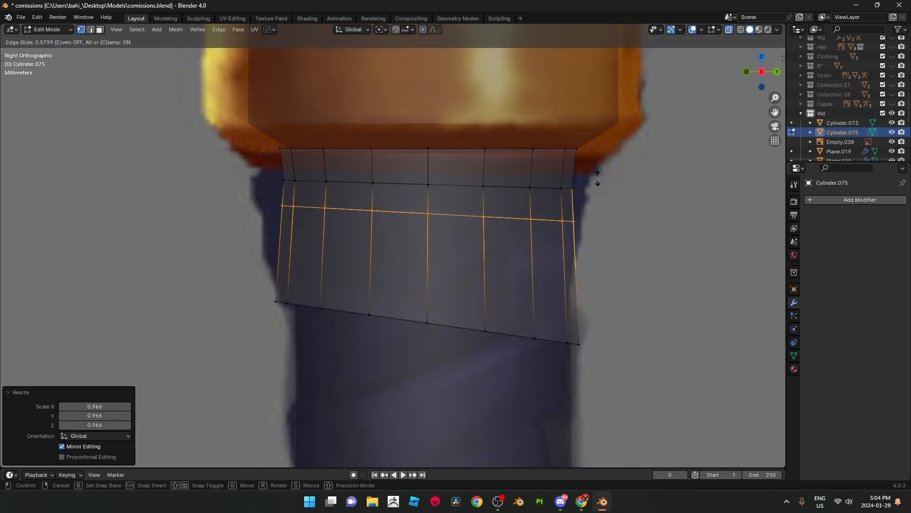
pyautogui.click(598, 177)
pyautogui.press('s')
pyautogui.click(614, 176)
pyautogui.scroll(-1, 614, 176)
pyautogui.press('g')
pyautogui.press('Return')
pyautogui.press('g')
pyautogui.click(594, 255)
pyautogui.press('r')
pyautogui.click(594, 249)
pyautogui.press('g')
pyautogui.click(594, 250)
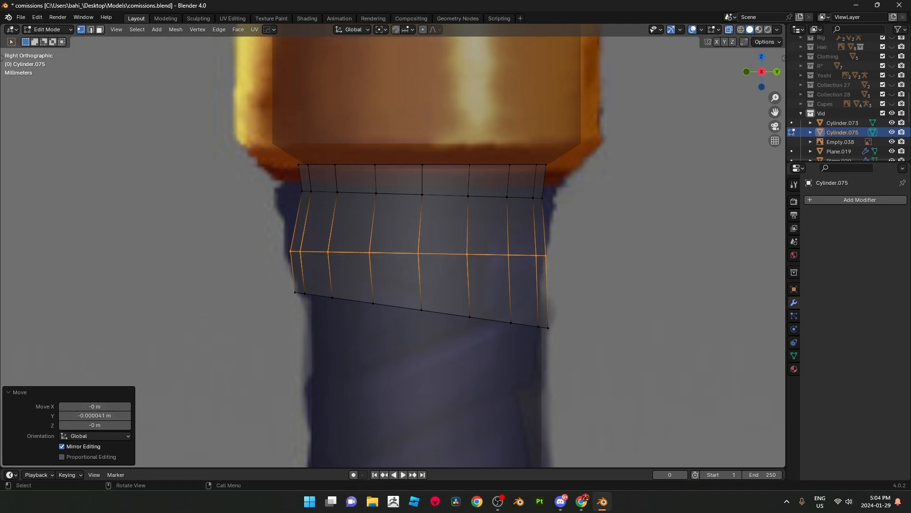
pyautogui.moveTo(282, 186); pyautogui.dragTo(320, 210)
pyautogui.press('g')
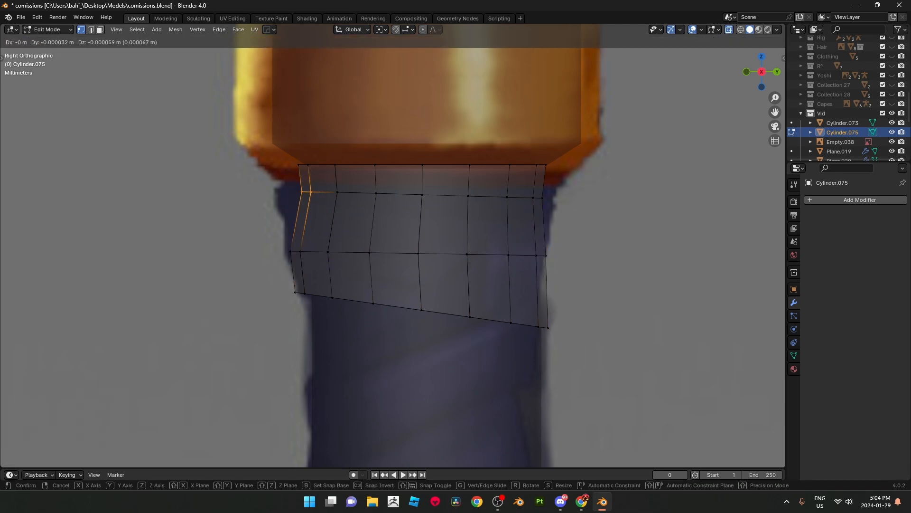
pyautogui.press('Escape')
# Step: Slightly tilt the band's lower edge loop and raise it about 0.0005 m to match the concept image
pyautogui.scroll(-3, 393, 245)
pyautogui.keyDown('shift'); pyautogui.moveTo(393, 246); pyautogui.dragTo(383, 198, button='middle'); pyautogui.keyUp('shift')
pyautogui.scroll(2, 393, 245)
pyautogui.press('2')
pyautogui.keyDown('alt'); pyautogui.click(466, 242); pyautogui.keyUp('alt')
pyautogui.press('r')
pyautogui.click(543, 243)
pyautogui.press('g')
pyautogui.click(542, 238)
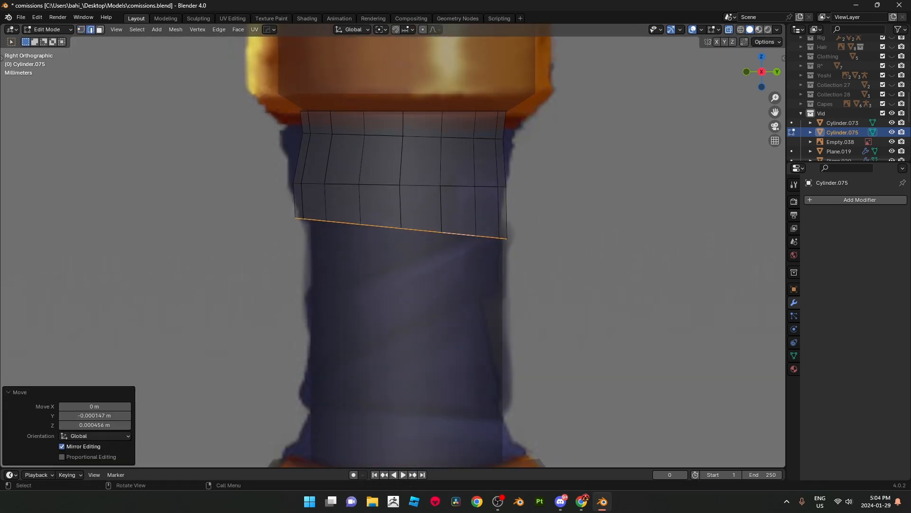
# Step: Duplicate the lower edge loop, rotate the copy about -22.6°, move it about 0.004 m down and adjust its size
pyautogui.hotkey('shift', 'd')
pyautogui.rightClick(543, 235)
pyautogui.press('r')
pyautogui.click(548, 169)
pyautogui.press('g')
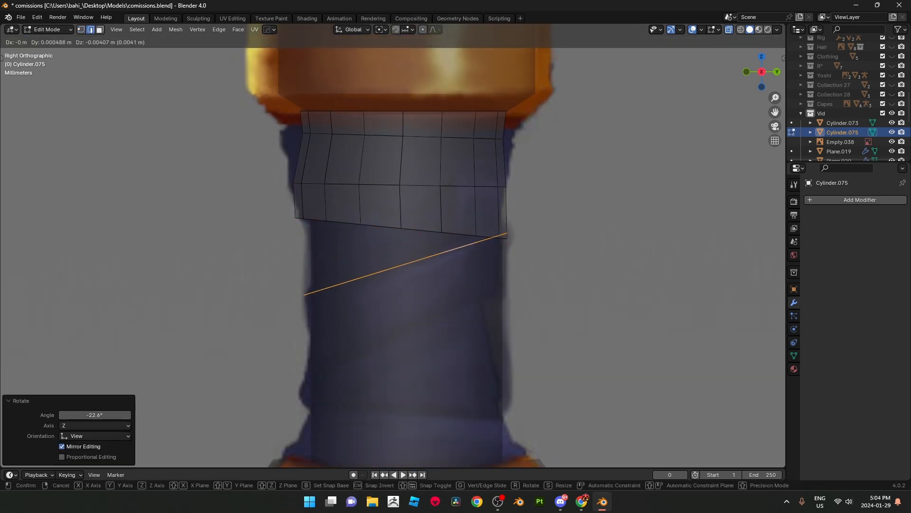
pyautogui.click(551, 203)
pyautogui.press('s')
pyautogui.click(553, 202)
# Step: Resize the edge loops around the grip and fine-tune the copied loop's tilt and position to the slanted fold
pyautogui.keyDown('alt'); pyautogui.click(465, 235); pyautogui.keyUp('alt')
pyautogui.hotkey('alt', 'z')
pyautogui.moveTo(499, 246); pyautogui.dragTo(544, 256, button='middle')
pyautogui.press('s')
pyautogui.click(541, 256)
pyautogui.keyDown('alt'); pyautogui.click(506, 259); pyautogui.keyUp('alt')
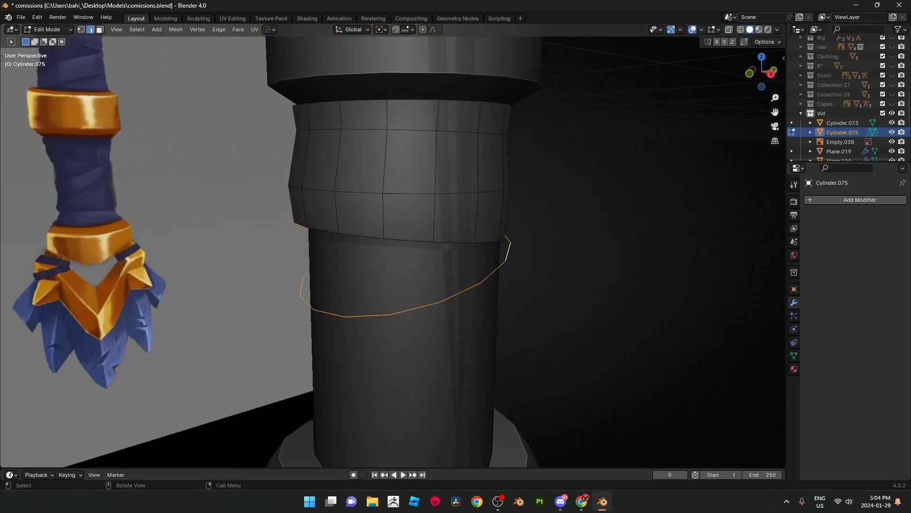
pyautogui.press('KP_3')
pyautogui.hotkey('alt', 'z')
pyautogui.scroll(2, 560, 237)
pyautogui.keyDown('shift'); pyautogui.moveTo(594, 231); pyautogui.dragTo(596, 183, button='middle'); pyautogui.keyUp('shift')
pyautogui.press('r')
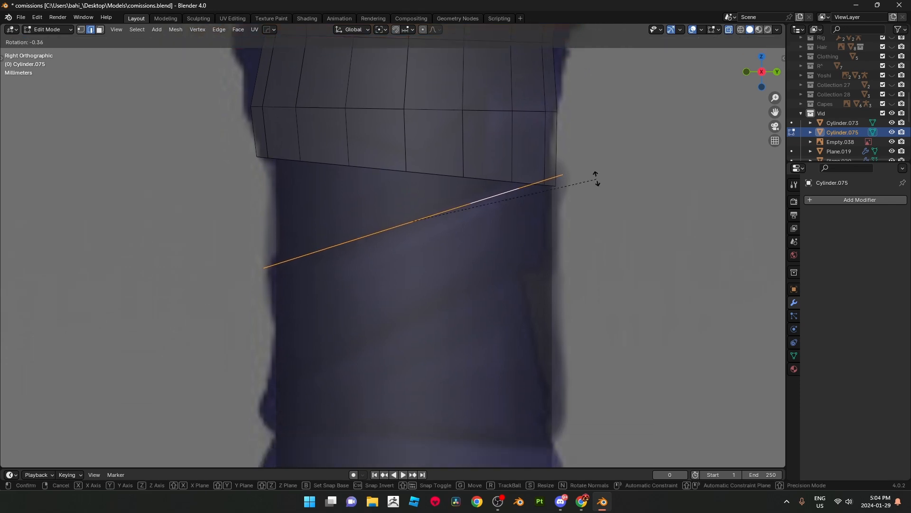
pyautogui.click(597, 181)
# Step: Extrude the slanted loop about 0.0066 m down into a new band and rotate its lower edge -0.98°
pyautogui.scroll(-1, 597, 180)
pyautogui.press('e')
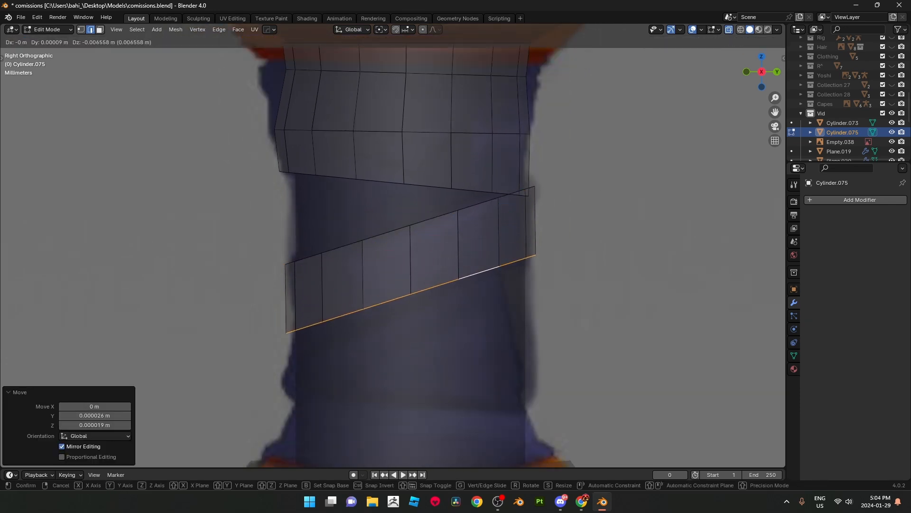
pyautogui.click(597, 254)
pyautogui.press('r')
pyautogui.click(597, 254)
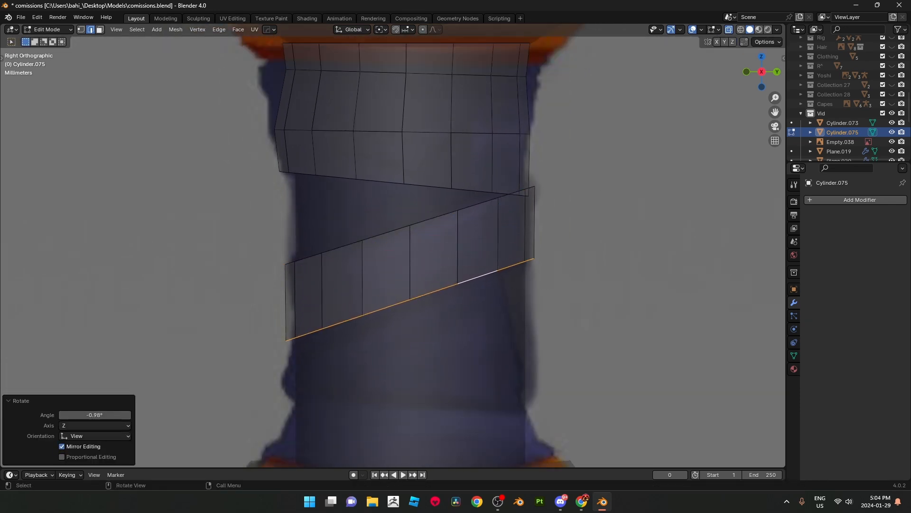
# Step: Flip the normals of the whole new slanted band so its faces point outward
pyautogui.press('Tab')
pyautogui.scroll(-3, 597, 255)
pyautogui.hotkey('alt', 'z')
pyautogui.moveTo(597, 254); pyautogui.dragTo(629, 257, button='middle')
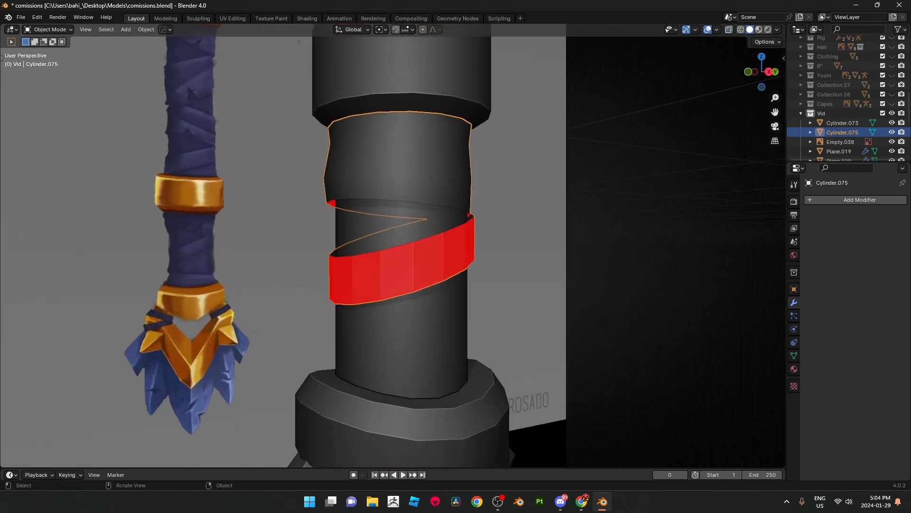
pyautogui.press('Tab')
pyautogui.hotkey('ctrl', 'l')
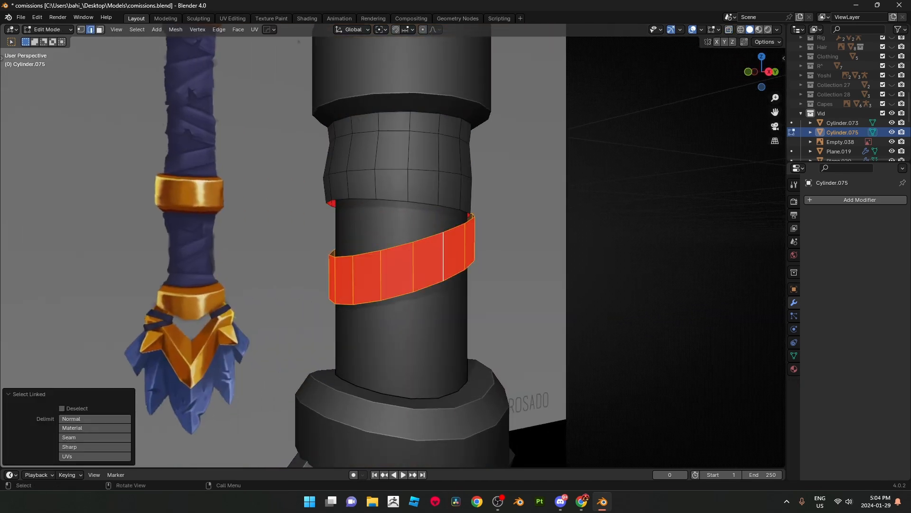
pyautogui.hotkey('alt', 'n')
pyautogui.press('Return')
pyautogui.press('KP_3')
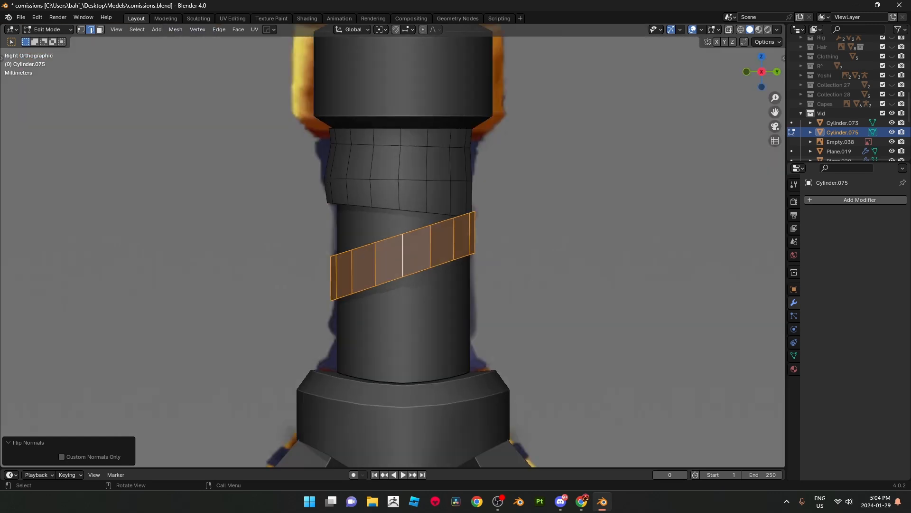
# Step: Save the file and apply Shade Auto Smooth to the wrap object
pyautogui.press('Tab')
pyautogui.hotkey('ctrl', 's')
pyautogui.scroll(2, 479, 254)
pyautogui.rightClick(478, 254)
pyautogui.click(478, 255)
# Step: Duplicate the slanted band, scale the copy to 0.952 and move it down along Z beneath the original
pyautogui.scroll(1, 479, 255)
pyautogui.press('Tab')
pyautogui.hotkey('alt', 'z')
pyautogui.keyDown('shift'); pyautogui.moveTo(479, 254); pyautogui.dragTo(508, 179, button='middle'); pyautogui.keyUp('shift')
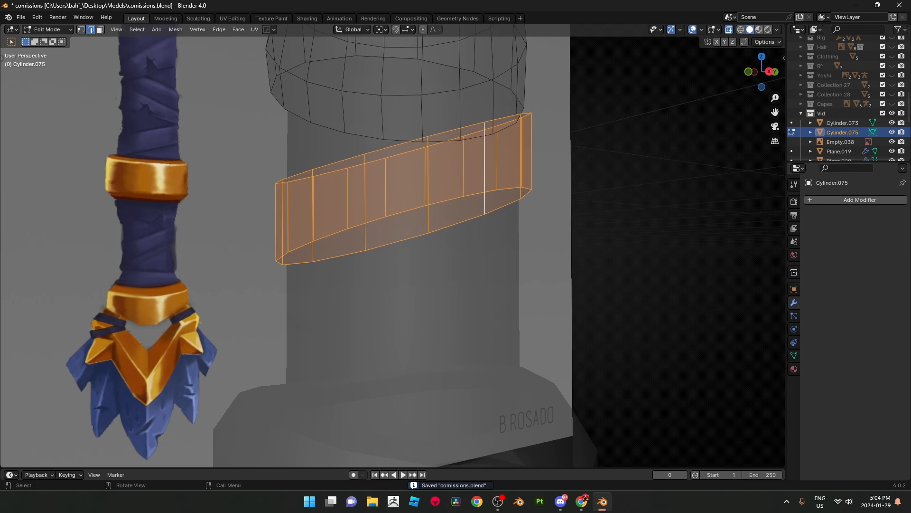
pyautogui.press('KP_3')
pyautogui.keyDown('alt'); pyautogui.click(428, 215); pyautogui.keyUp('alt')
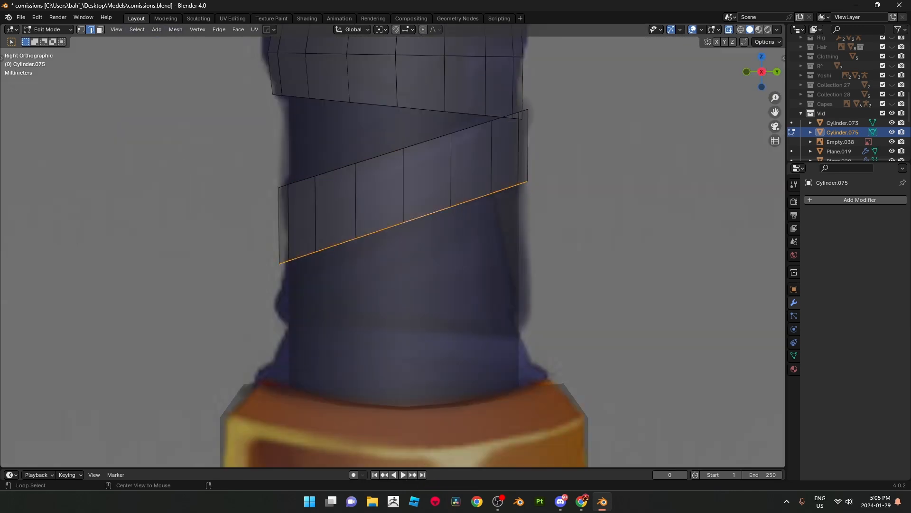
pyautogui.scroll(-1, 427, 215)
pyautogui.keyDown('shift'); pyautogui.moveTo(427, 215); pyautogui.dragTo(427, 208, button='middle'); pyautogui.keyUp('shift')
pyautogui.press('l')
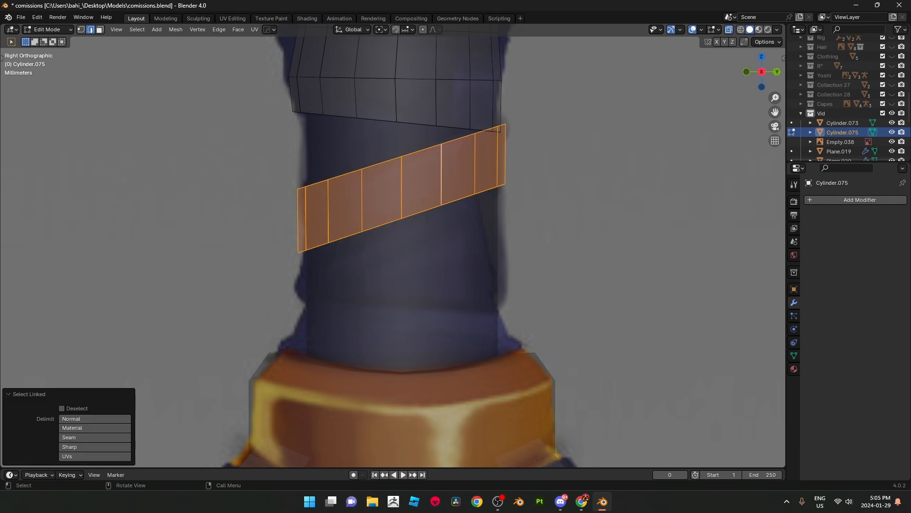
pyautogui.press('s')
pyautogui.click(584, 183)
pyautogui.press('g')
pyautogui.press('z')
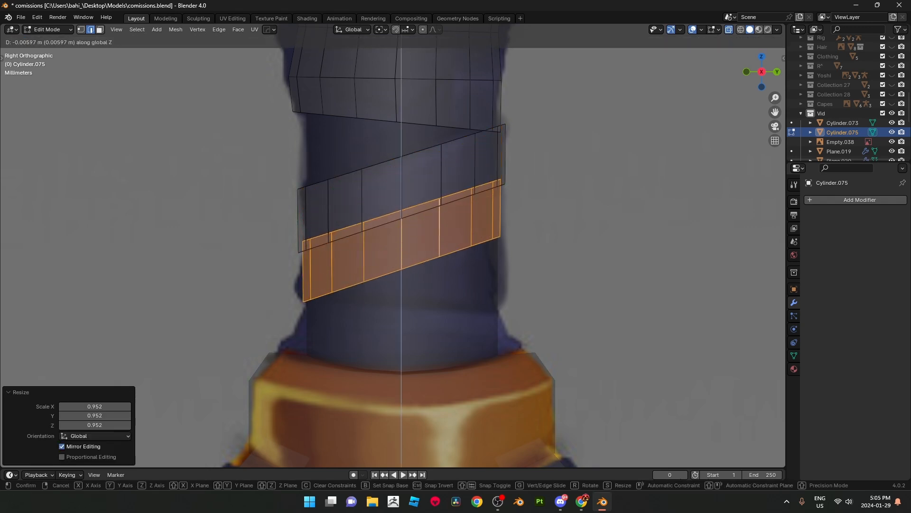
pyautogui.press('Escape')
# Step: Select the lower edge vertices of the copied band and flatten them by scaling Z to 0
pyautogui.press('1')
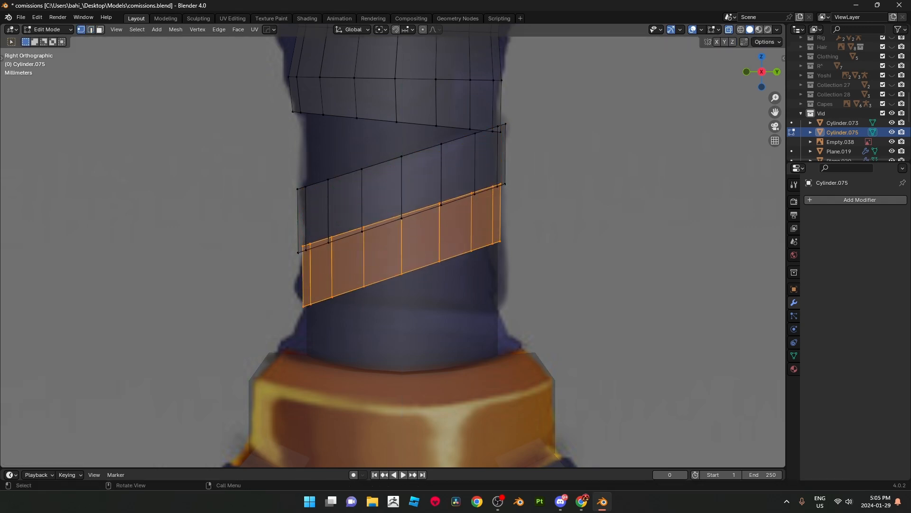
pyautogui.moveTo(310, 300); pyautogui.dragTo(387, 358)
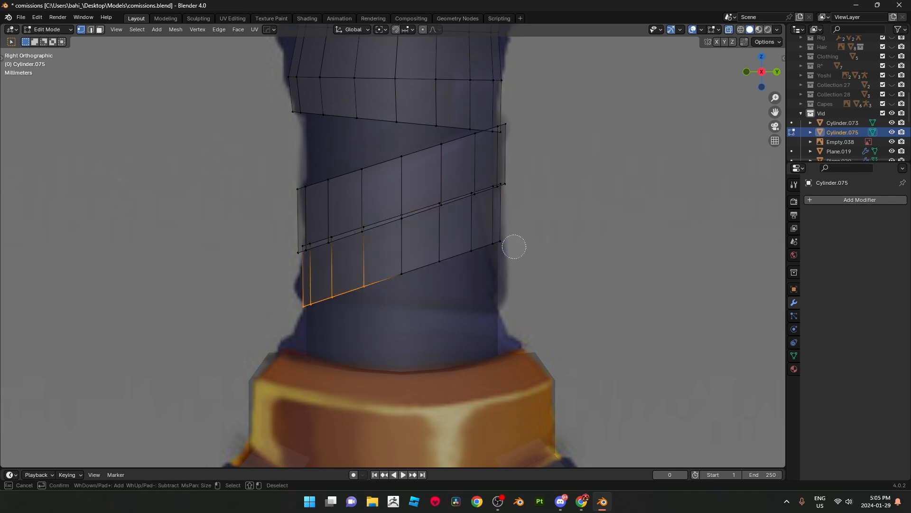
pyautogui.press('s')
pyautogui.press('z')
pyautogui.press('0')
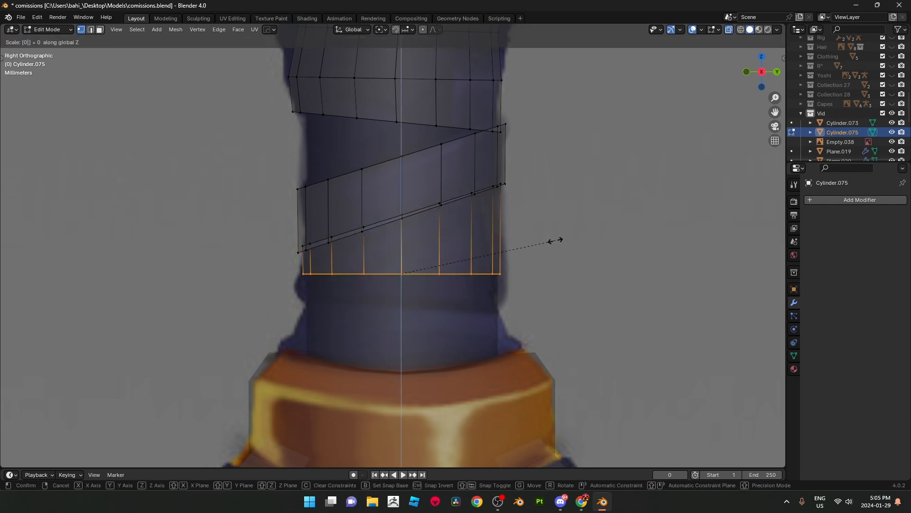
pyautogui.press('Return')
# Step: Lower the flattened edge along Z to the fold above the pommel collar, shrink it slightly and adjust its height
pyautogui.press('g')
pyautogui.press('z')
pyautogui.click(568, 277)
pyautogui.press('s')
pyautogui.click(563, 277)
pyautogui.press('g')
pyautogui.press('z')
pyautogui.click(563, 277)
# Step: Add a loop cut around the lowest wrap band, scale it to 1.034 and nudge it to match the cloth fold
pyautogui.hotkey('ctrl', 'r')
pyautogui.click(504, 276)
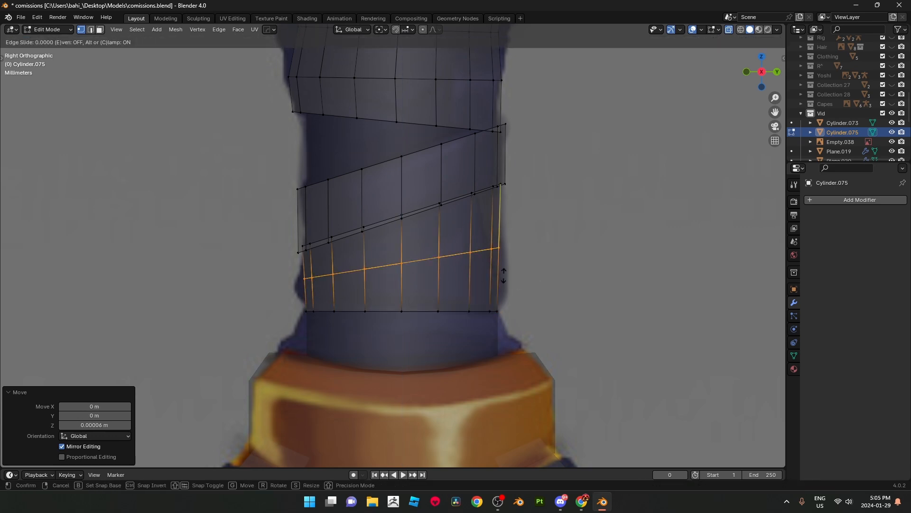
pyautogui.click(532, 298)
pyautogui.press('s')
pyautogui.click(534, 298)
pyautogui.press('g')
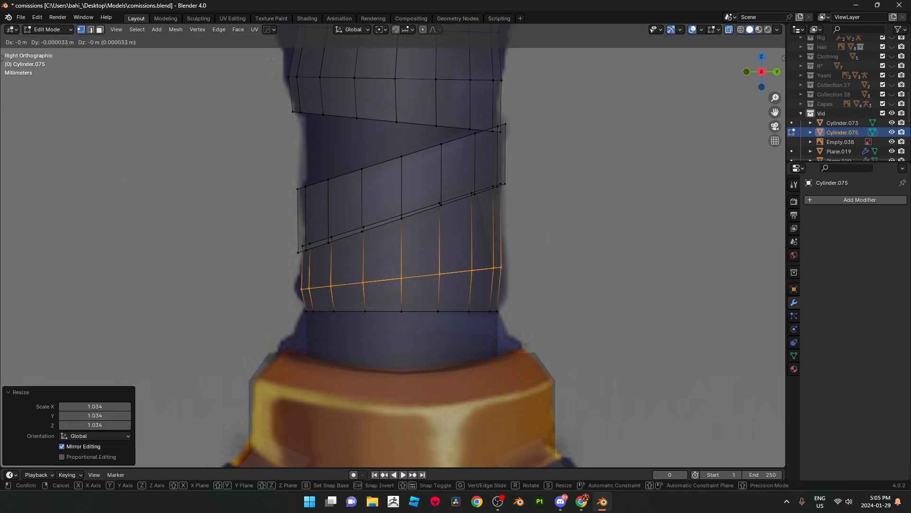
pyautogui.press('Return')
# Step: Raise the wrap's bottom edge vertices 0.00019 m along Z and scale them to 1.027
pyautogui.moveTo(499, 303); pyautogui.dragTo(289, 332)
pyautogui.press('g')
pyautogui.press('z')
pyautogui.press('Return')
pyautogui.keyDown('shift'); pyautogui.moveTo(393, 266); pyautogui.dragTo(417, 247, button='middle'); pyautogui.keyUp('shift')
pyautogui.scroll(3, 393, 245)
pyautogui.scroll(-3, 393, 246)
pyautogui.hotkey('alt', 'z')
pyautogui.press('KP_3')
pyautogui.scroll(3, 393, 246)
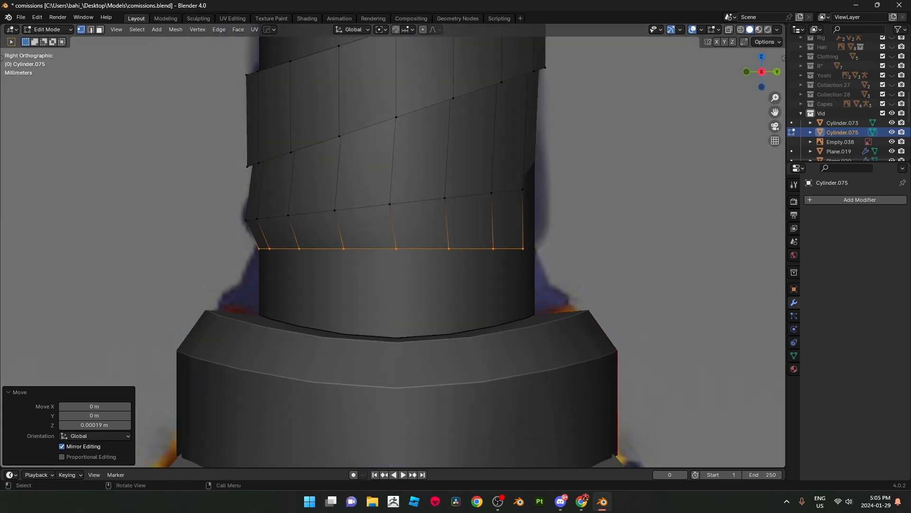
pyautogui.press('s')
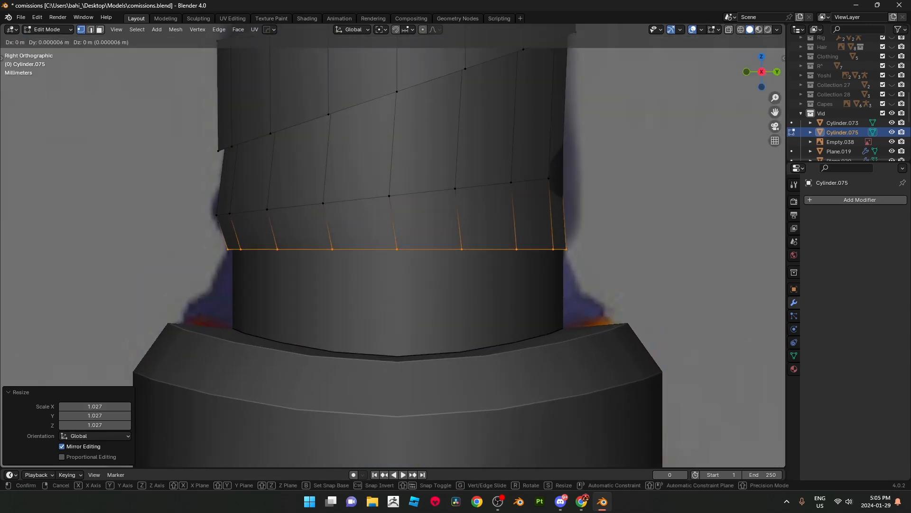
pyautogui.press('Escape')
# Step: Extrude the wrap's bottom edge loop downward, scale it outward and shift it to follow the flared cloth above the pommel collar
pyautogui.press('2')
pyautogui.click(534, 181)
pyautogui.keyDown('alt'); pyautogui.click(496, 249); pyautogui.keyUp('alt')
pyautogui.hotkey('alt', 'z')
pyautogui.press('s')
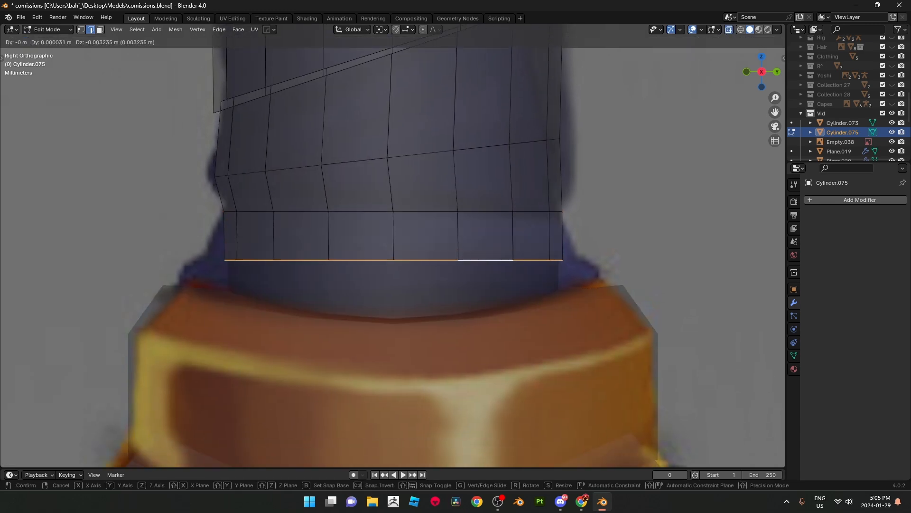
pyautogui.press('Return')
pyautogui.press('g')
pyautogui.press('Return')
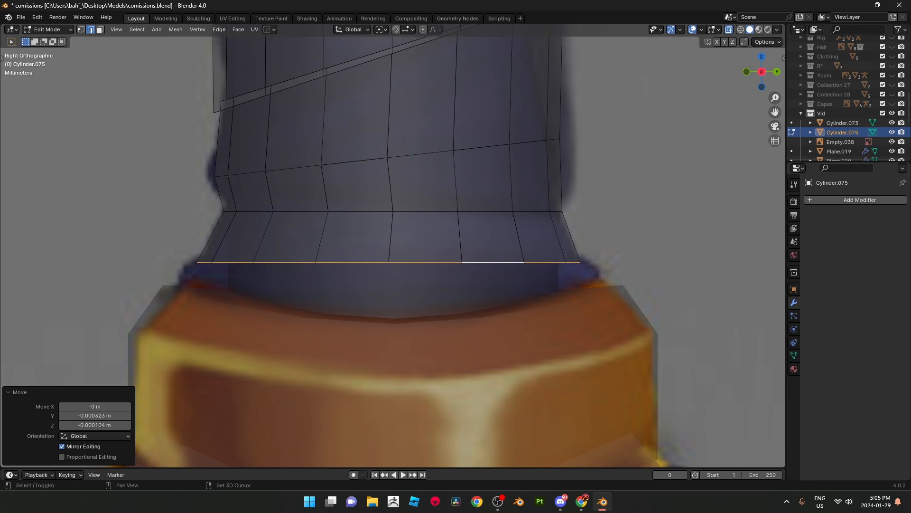
# Step: Extrude the flared edge loop again, scale it and lower it along Z into the pommel collar, finishing the mesh edit
pyautogui.press('e')
pyautogui.press('Return')
pyautogui.press('s')
pyautogui.press('Return')
pyautogui.press('g')
pyautogui.press('z')
pyautogui.press('Return')
pyautogui.press('1')
pyautogui.hotkey('alt', 'z')
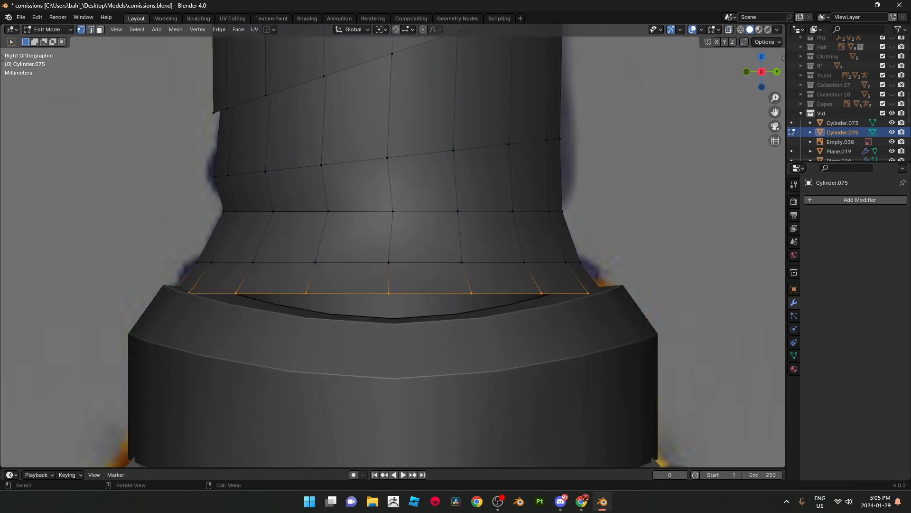
pyautogui.press('g')
pyautogui.press('z')
pyautogui.press('Return')
pyautogui.scroll(-5, 393, 237)
pyautogui.press('Tab')
# Step: Examine the cloth wrap along the whole handle against the concept image
pyautogui.scroll(-4, 393, 237)
pyautogui.moveTo(393, 237); pyautogui.dragTo(392, 334, button='middle')
pyautogui.scroll(-2, 430, 237)
pyautogui.scroll(3, 425, 334)
pyautogui.press('KP_3')
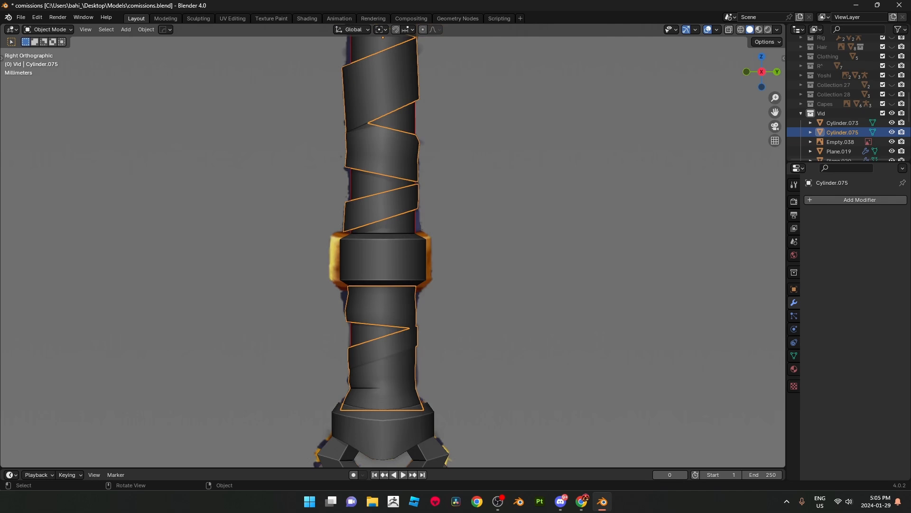
pyautogui.scroll(-4, 393, 246)
pyautogui.keyDown('shift'); pyautogui.moveTo(393, 245); pyautogui.dragTo(398, 293, button='middle'); pyautogui.keyUp('shift')
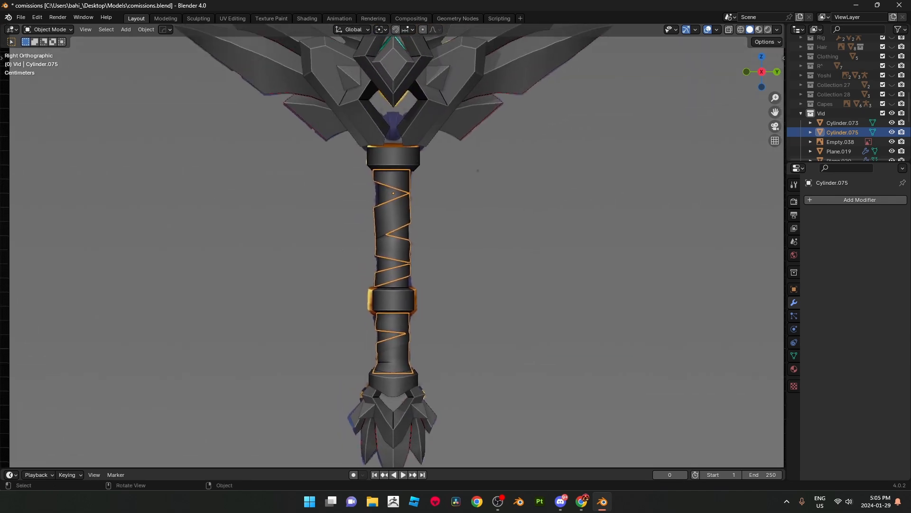
pyautogui.scroll(2, 393, 245)
pyautogui.keyDown('shift'); pyautogui.moveTo(394, 246); pyautogui.dragTo(407, 337, button='middle'); pyautogui.keyUp('shift')
pyautogui.hotkey('alt', 'z')
pyautogui.keyDown('shift'); pyautogui.moveTo(407, 285); pyautogui.dragTo(405, 320, button='middle'); pyautogui.keyUp('shift')
pyautogui.scroll(-3, 393, 245)
pyautogui.hotkey('alt', 'z')
pyautogui.scroll(-3, 393, 246)
pyautogui.keyDown('shift'); pyautogui.moveTo(393, 246); pyautogui.dragTo(396, 175, button='middle'); pyautogui.keyUp('shift')
pyautogui.scroll(4, 393, 245)
pyautogui.scroll(4, 393, 246)
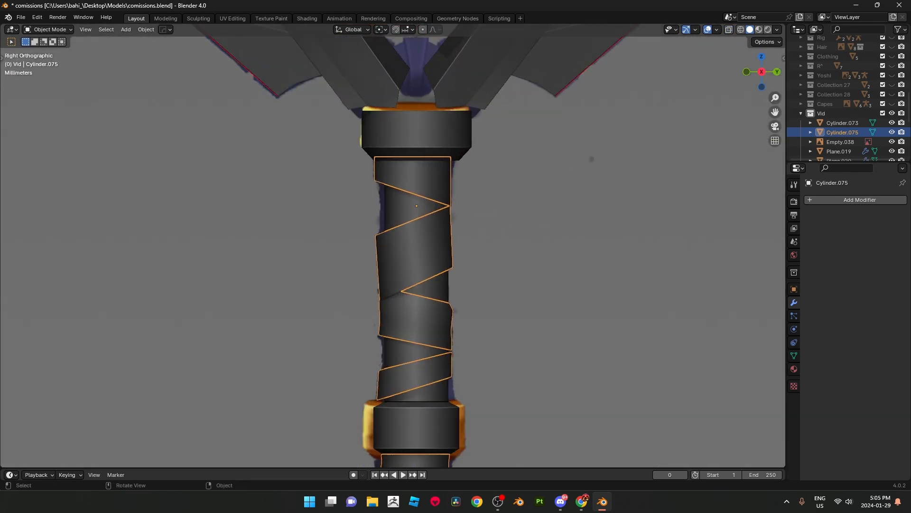
# Step: Open the inner grip cylinder for mesh editing and select its upper shaft section between the guard collar and the middle collar
pyautogui.click(410, 207)
pyautogui.scroll(-3, 393, 245)
pyautogui.keyDown('shift'); pyautogui.moveTo(393, 246); pyautogui.dragTo(398, 82, button='middle'); pyautogui.keyUp('shift')
pyautogui.scroll(2, 393, 245)
pyautogui.scroll(1, 393, 245)
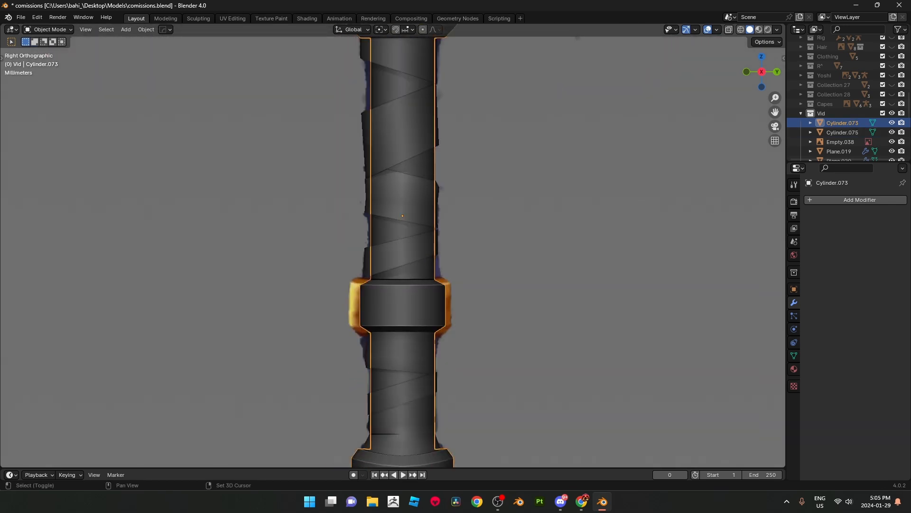
pyautogui.scroll(-2, 393, 245)
pyautogui.keyDown('shift'); pyautogui.moveTo(393, 246); pyautogui.dragTo(393, 224, button='middle'); pyautogui.keyUp('shift')
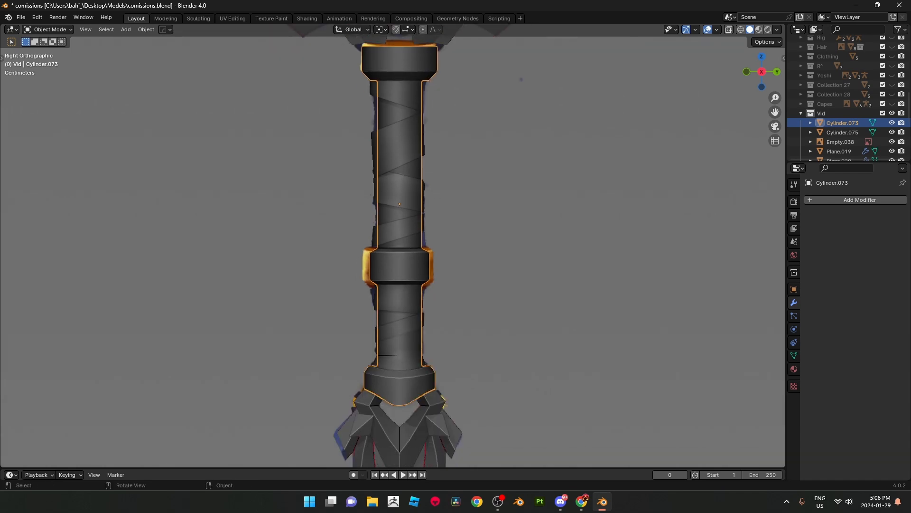
pyautogui.scroll(3, 393, 245)
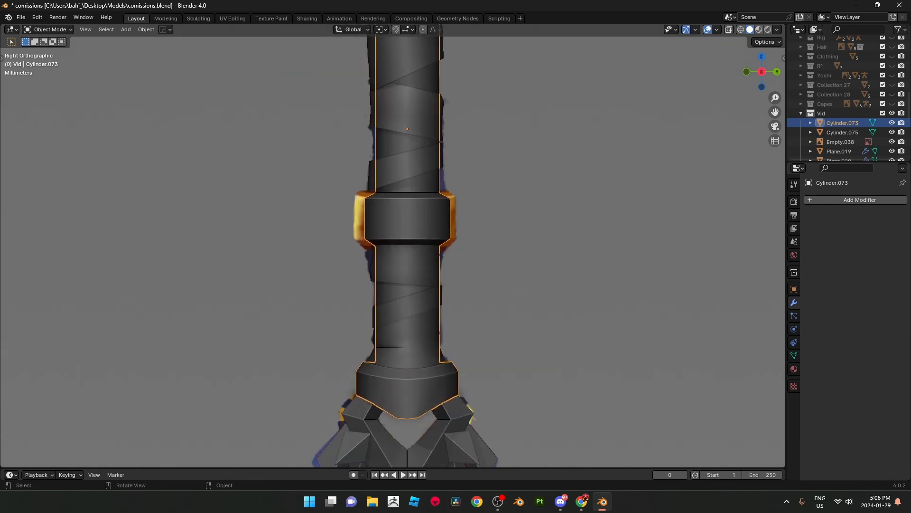
pyautogui.press('Tab')
pyautogui.moveTo(393, 246)
pyautogui.keyDown('shift'); pyautogui.mouseDown(button='middle')
pyautogui.moveTo(390, 202)
pyautogui.moveTo(390, 254)
pyautogui.mouseUp(button='middle'); pyautogui.keyUp('shift')
pyautogui.scroll(-2, 393, 245)
pyautogui.hotkey('alt', 'z')
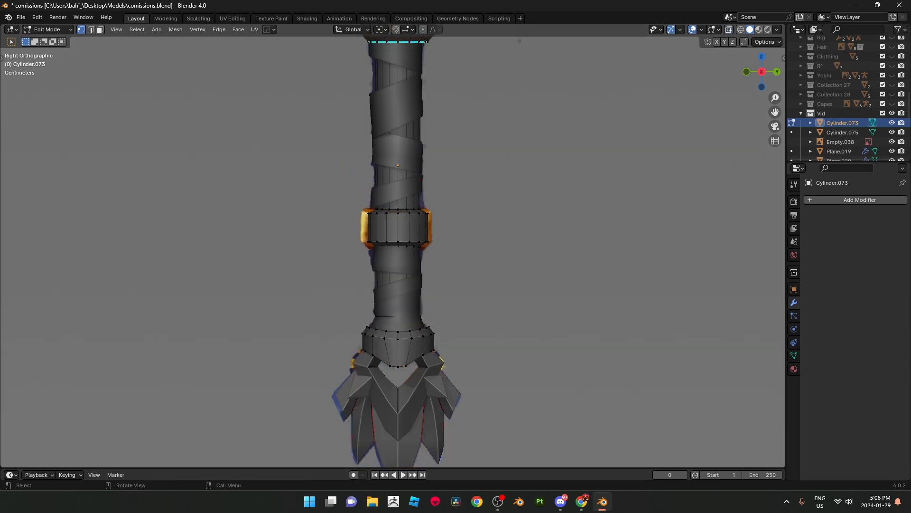
pyautogui.keyDown('shift'); pyautogui.moveTo(393, 213); pyautogui.dragTo(391, 282, button='middle'); pyautogui.keyUp('shift')
pyautogui.hotkey('alt', 'z')
pyautogui.scroll(2, 393, 245)
pyautogui.moveTo(307, 128); pyautogui.dragTo(543, 213)
pyautogui.keyDown('shift'); pyautogui.moveTo(543, 214); pyautogui.dragTo(584, 243, button='middle'); pyautogui.keyUp('shift')
pyautogui.hotkey('alt', 'z')
pyautogui.scroll(1, 552, 238)
pyautogui.press('s')
pyautogui.hotkey('shift', 'z')
pyautogui.rightClick(551, 238)
pyautogui.hotkey('alt', 'z')
pyautogui.scroll(1, 546, 199)
pyautogui.press('s')
pyautogui.rightClick(546, 198)
pyautogui.hotkey('alt', 'z')
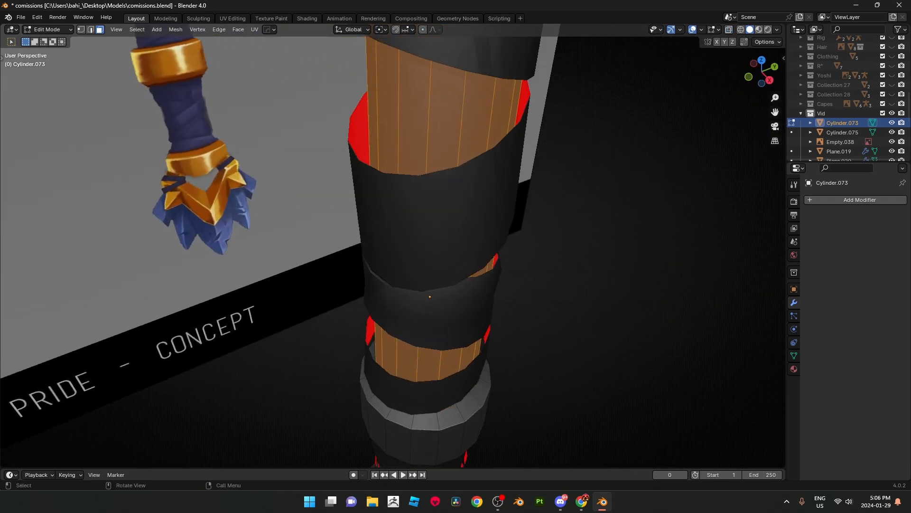
# Step: Scale the selected upper shaft faces to about 1.06 in X and Y, keeping Z locked
pyautogui.press('s')
pyautogui.hotkey('shift', 'z')
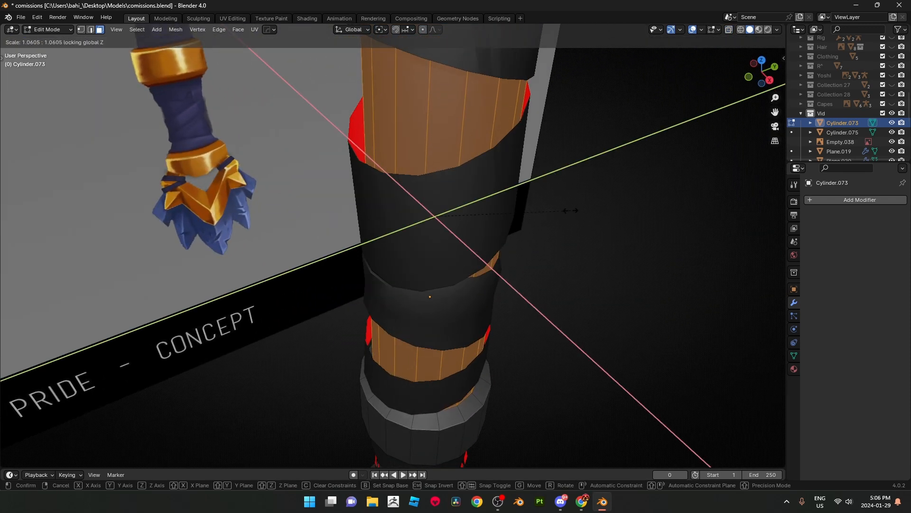
pyautogui.click(571, 210)
pyautogui.scroll(-2, 571, 210)
pyautogui.moveTo(572, 209); pyautogui.dragTo(564, 159, button='middle')
# Step: Check the shaft against the wrap and scale its upper section to about 0.946 in X and Y only
pyautogui.press('Tab')
pyautogui.scroll(1, 584, 143)
pyautogui.moveTo(610, 132); pyautogui.dragTo(551, 216, button='middle')
pyautogui.press('Tab')
pyautogui.press('s')
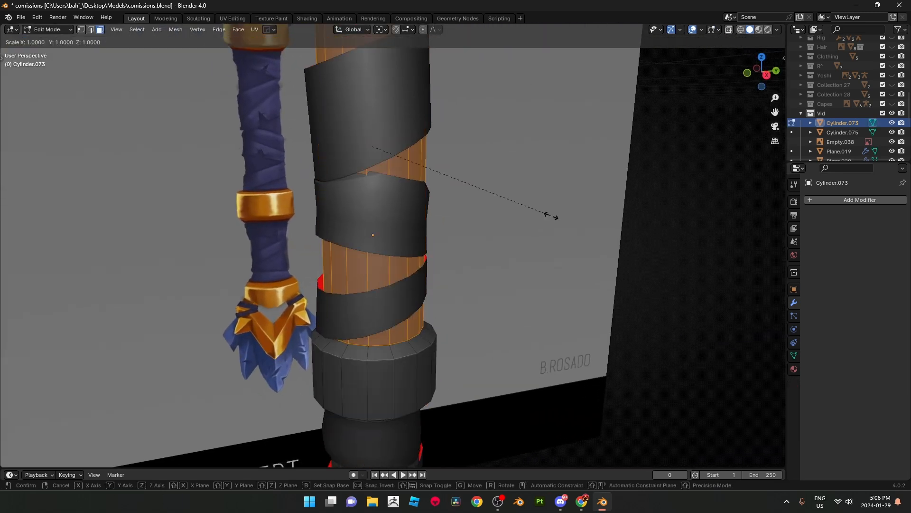
pyautogui.hotkey('shift', 'z')
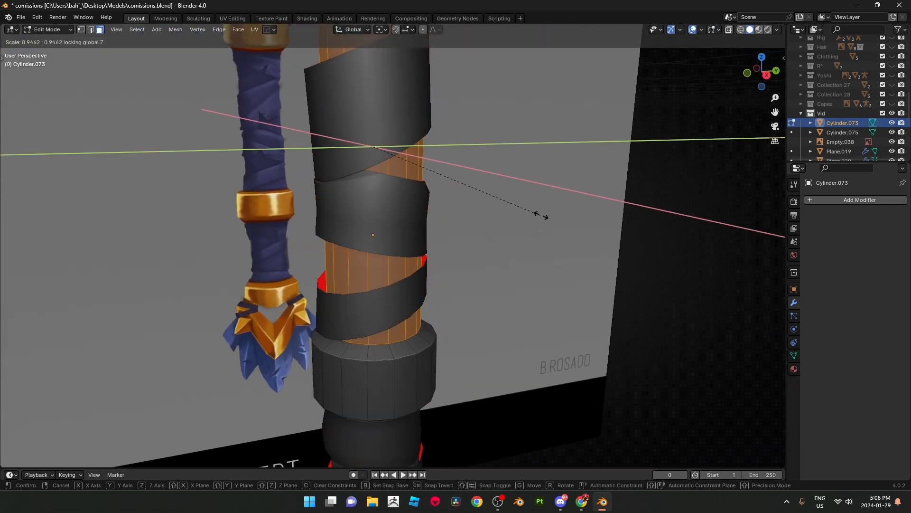
pyautogui.click(542, 217)
pyautogui.moveTo(543, 217)
pyautogui.mouseDown(button='middle')
pyautogui.moveTo(533, 216)
pyautogui.moveTo(554, 216)
pyautogui.moveTo(532, 213)
pyautogui.mouseUp(button='middle')
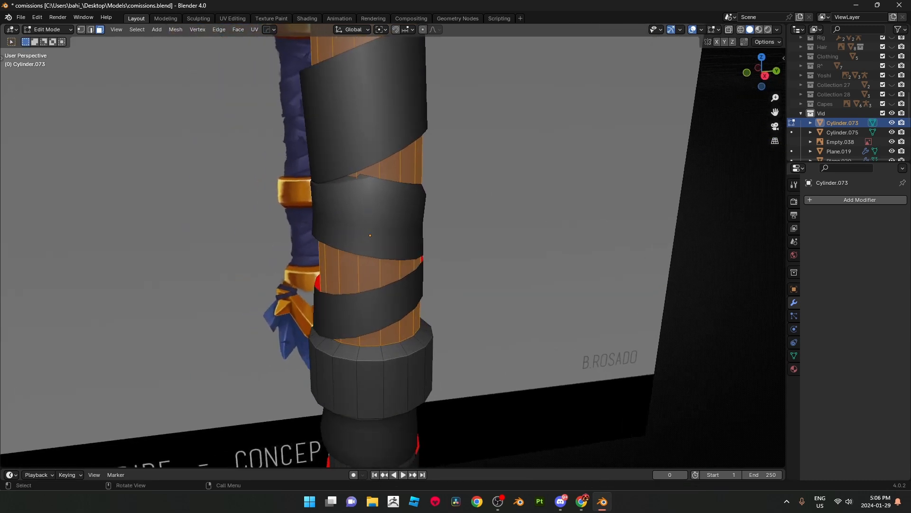
pyautogui.press('Tab')
# Step: Edit the cloth wrap's mesh, scaling the selected geometry slightly and shifting it along Y around the shaft
pyautogui.click(412, 228)
pyautogui.moveTo(412, 228); pyautogui.dragTo(416, 232, button='middle')
pyautogui.press('Tab')
pyautogui.moveTo(503, 223); pyautogui.dragTo(544, 208, button='middle')
pyautogui.press('s')
pyautogui.click(561, 219)
pyautogui.press('g')
pyautogui.press('y')
pyautogui.click(541, 217)
pyautogui.scroll(-4, 541, 217)
pyautogui.press('Tab')
# Step: Examine the handle, guard and lower blade in the right orthographic view against the concept image
pyautogui.scroll(-2, 551, 214)
pyautogui.scroll(-2, 544, 208)
pyautogui.keyDown('shift'); pyautogui.moveTo(543, 208); pyautogui.dragTo(543, 365, button='middle'); pyautogui.keyUp('shift')
pyautogui.keyDown('shift'); pyautogui.moveTo(543, 237); pyautogui.dragTo(544, 304, button='middle'); pyautogui.keyUp('shift')
pyautogui.scroll(2, 543, 304)
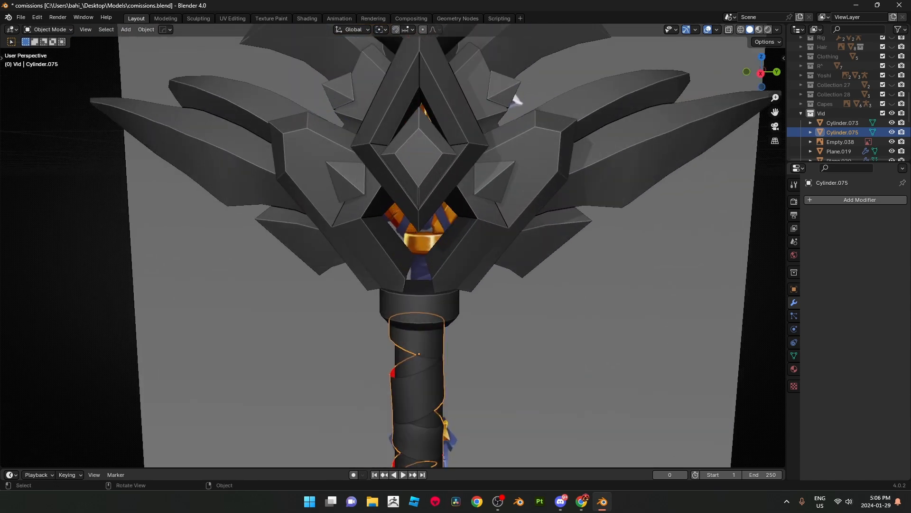
pyautogui.press('KP_3')
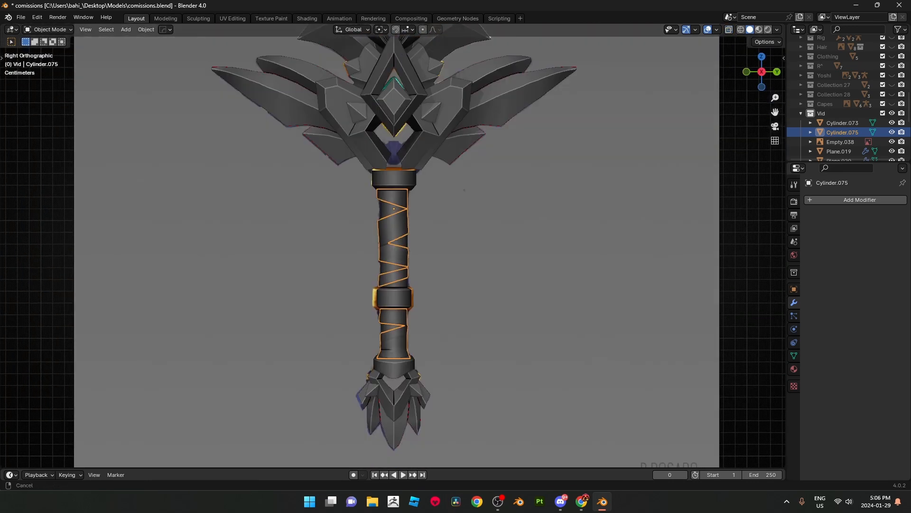
pyautogui.scroll(10, 393, 245)
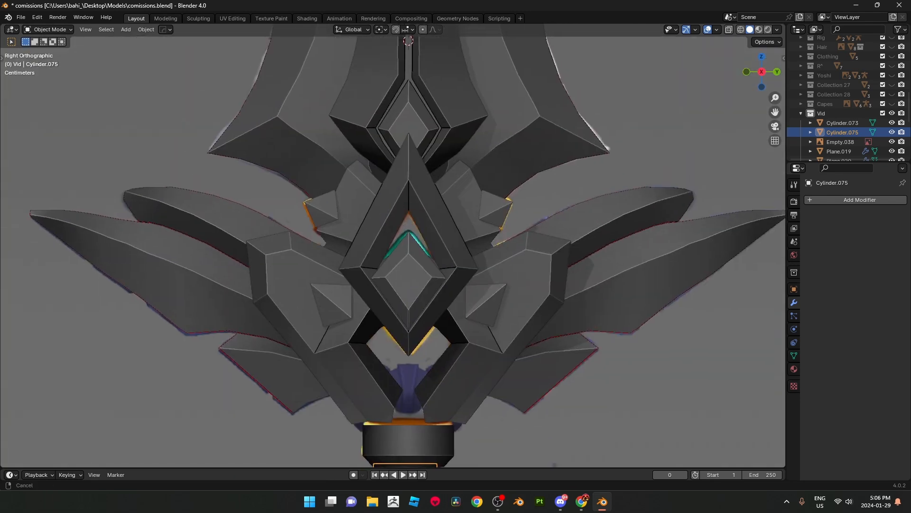
pyautogui.keyDown('shift'); pyautogui.moveTo(393, 246); pyautogui.dragTo(393, 285, button='middle'); pyautogui.keyUp('shift')
pyautogui.scroll(-10, 393, 246)
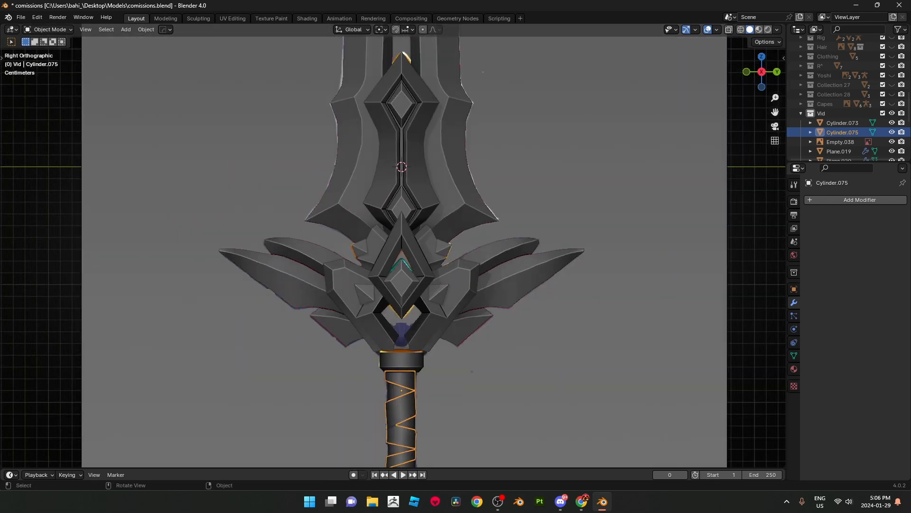
# Step: Hide the concept reference image and save the file
pyautogui.click(463, 199)
pyautogui.click(892, 142)
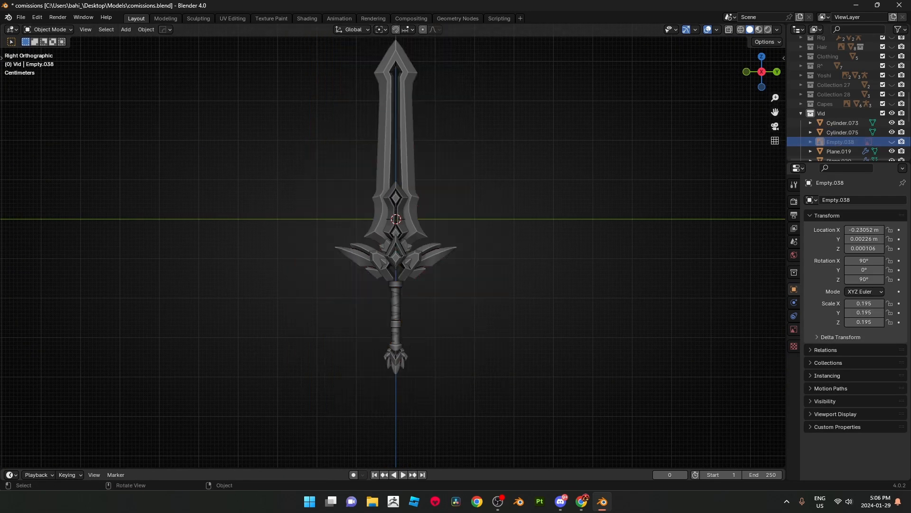
pyautogui.keyDown('ctrl'); pyautogui.moveTo(537, 266); pyautogui.dragTo(536, 228, button='middle'); pyautogui.keyUp('ctrl')
pyautogui.hotkey('ctrl', 's')
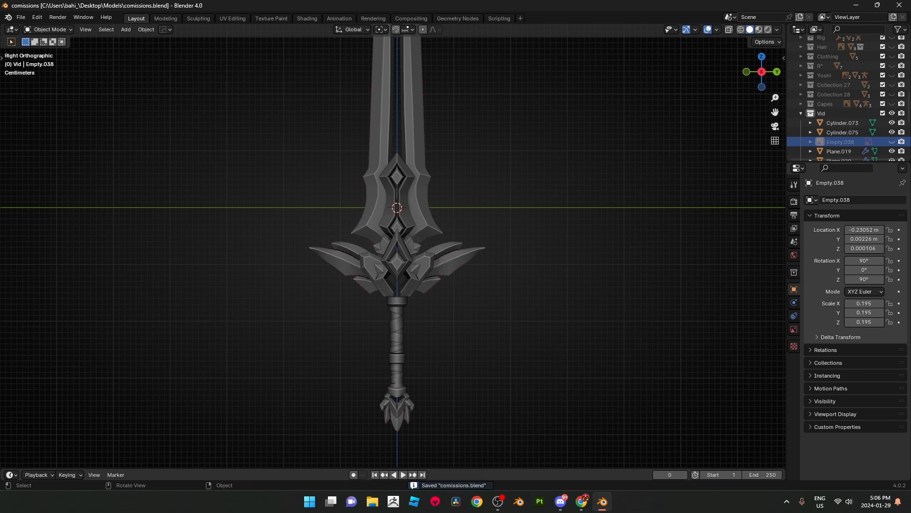
# Step: Turn off the viewport overlays, select the entire sword and rotate it 56.1° in the view plane
pyautogui.scroll(-2, 393, 245)
pyautogui.moveTo(393, 246)
pyautogui.keyDown('shift'); pyautogui.mouseDown(button='middle')
pyautogui.moveTo(389, 294)
pyautogui.moveTo(389, 254)
pyautogui.mouseUp(button='middle'); pyautogui.keyUp('shift')
pyautogui.hotkey('alt', 'shift', 'z')
pyautogui.scroll(-3, 392, 252)
pyautogui.moveTo(259, 381); pyautogui.dragTo(497, 85)
pyautogui.press('r')
pyautogui.press('Escape')
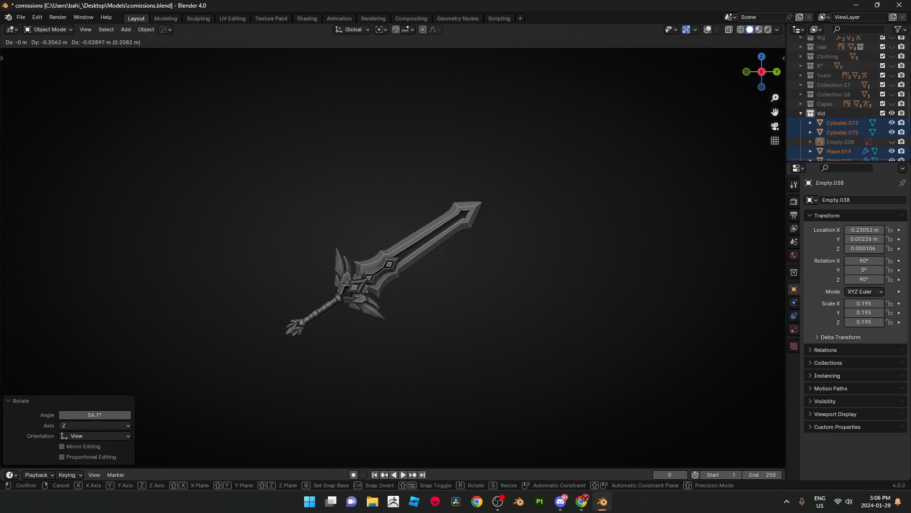
# Step: Rotate the whole sword -11.2° about the Y axis
pyautogui.scroll(4, 513, 369)
pyautogui.press('r')
pyautogui.press('y')
pyautogui.click(513, 369)
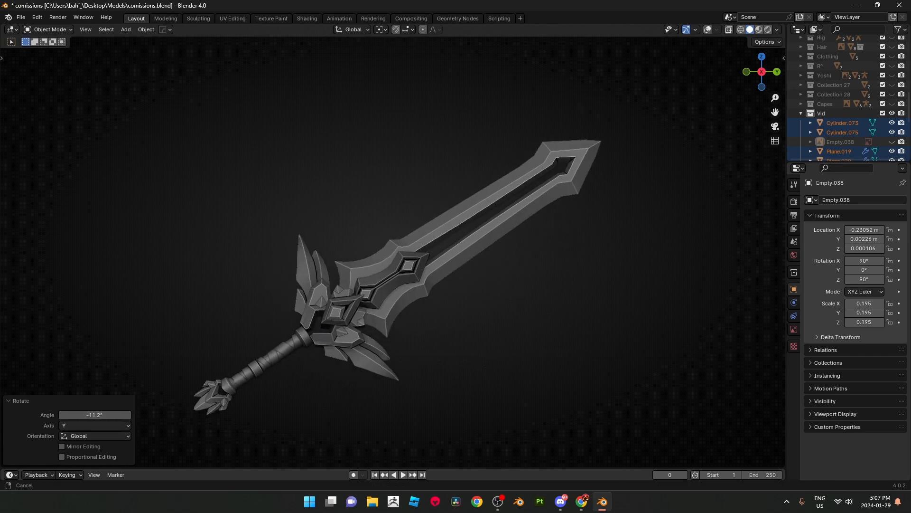
# Step: Switch the viewport shading to the glossy red MatCap
pyautogui.click(777, 30)
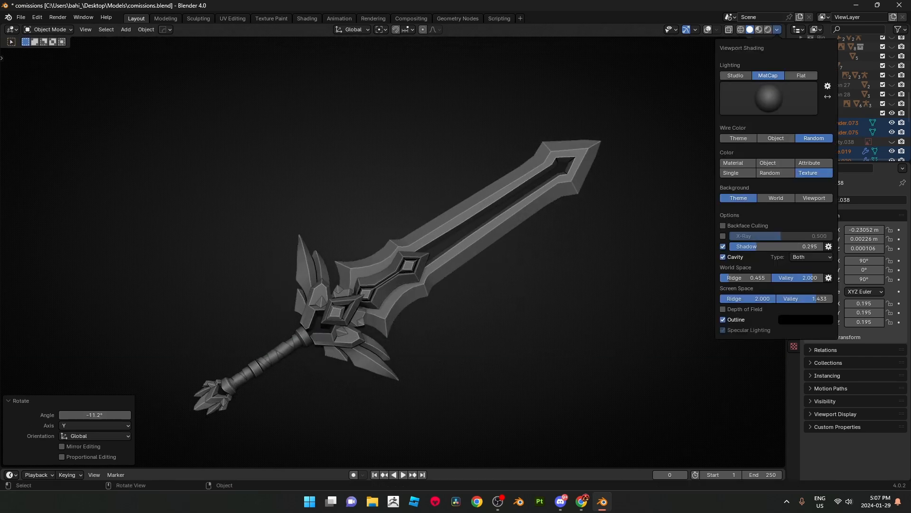
pyautogui.click(770, 99)
pyautogui.click(716, 188)
pyautogui.keyDown('shift'); pyautogui.moveTo(309, 323); pyautogui.dragTo(304, 290, button='middle'); pyautogui.keyUp('shift')
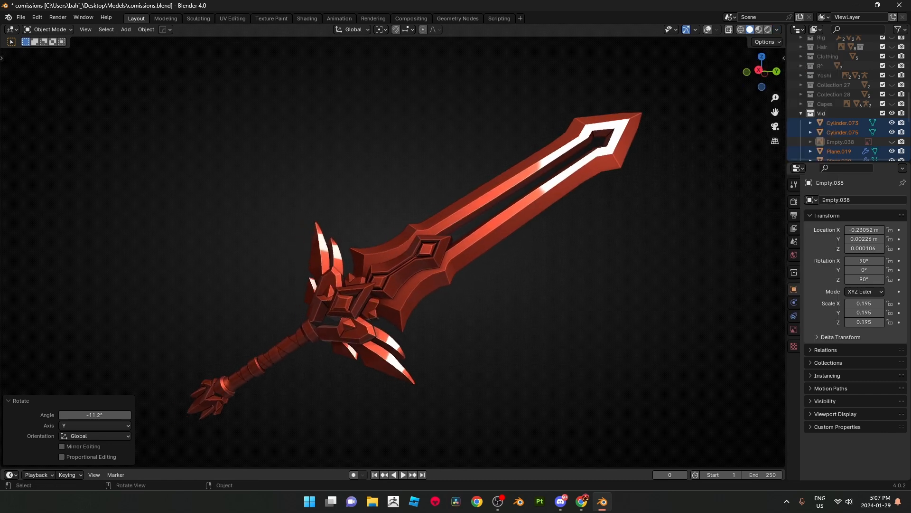